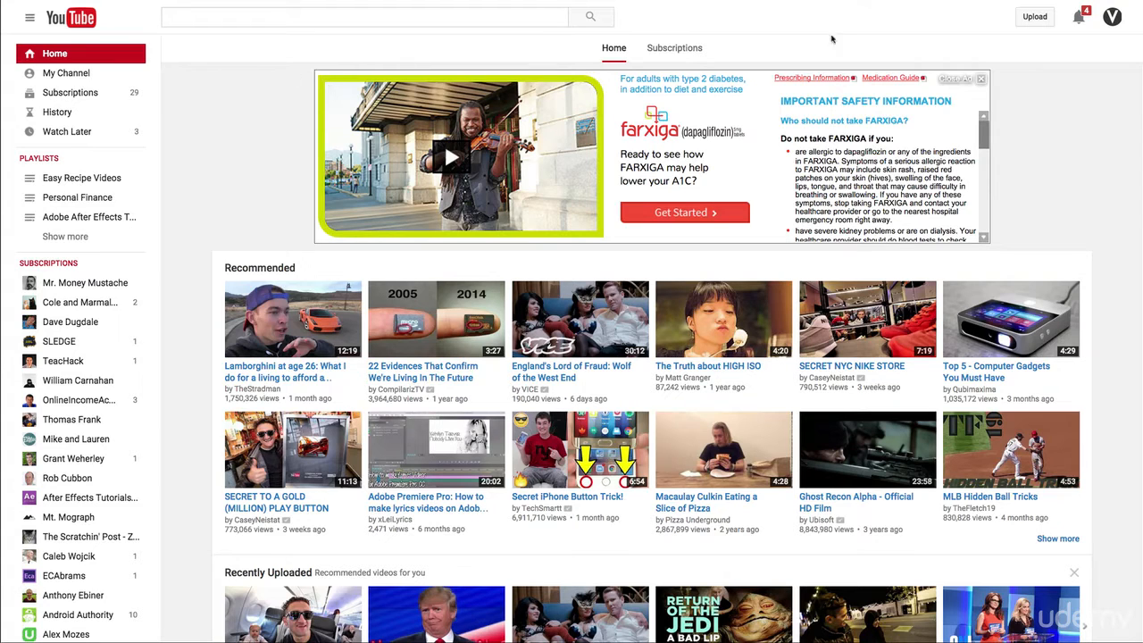
# Step: Start a video upload and select "After Effects Tutorial Rotating Kinetic Typography Revolving 3D Text.mov" from the Rotating Kinetic Typography folder inside YouTube
pyautogui.click(1035, 16)
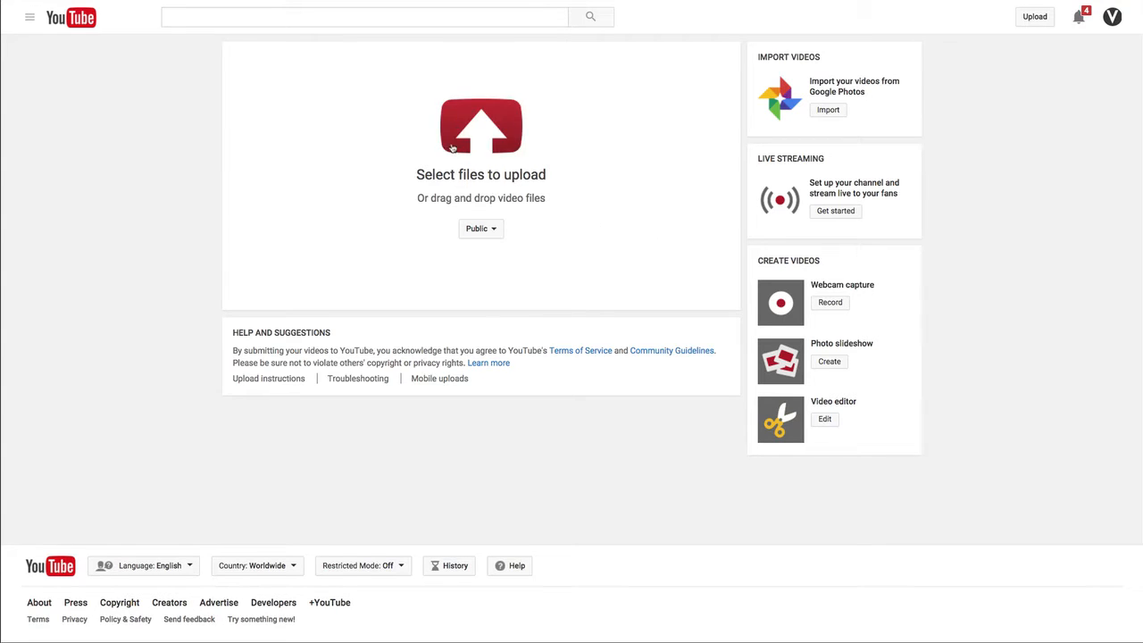
pyautogui.click(484, 139)
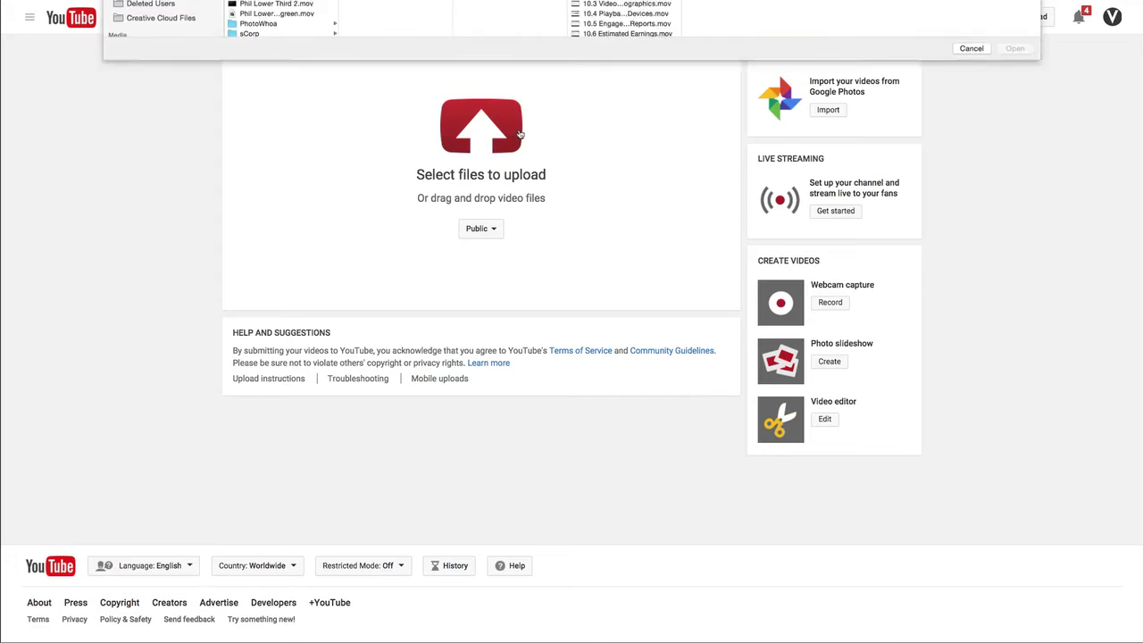
pyautogui.scroll(-5, 296, 212)
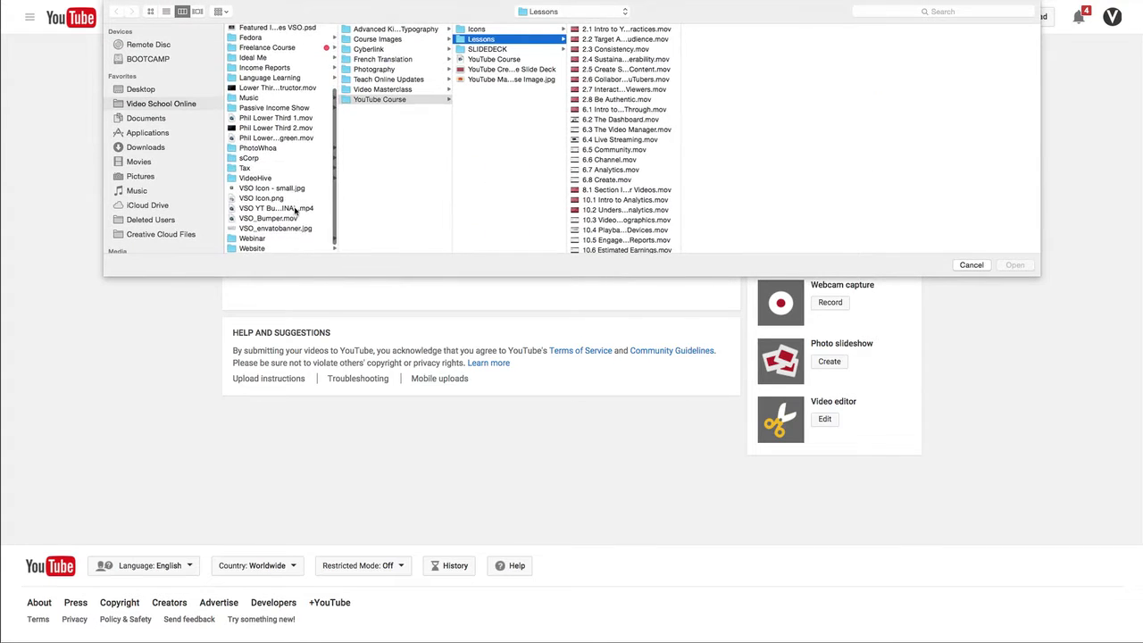
pyautogui.scroll(-2, 290, 228)
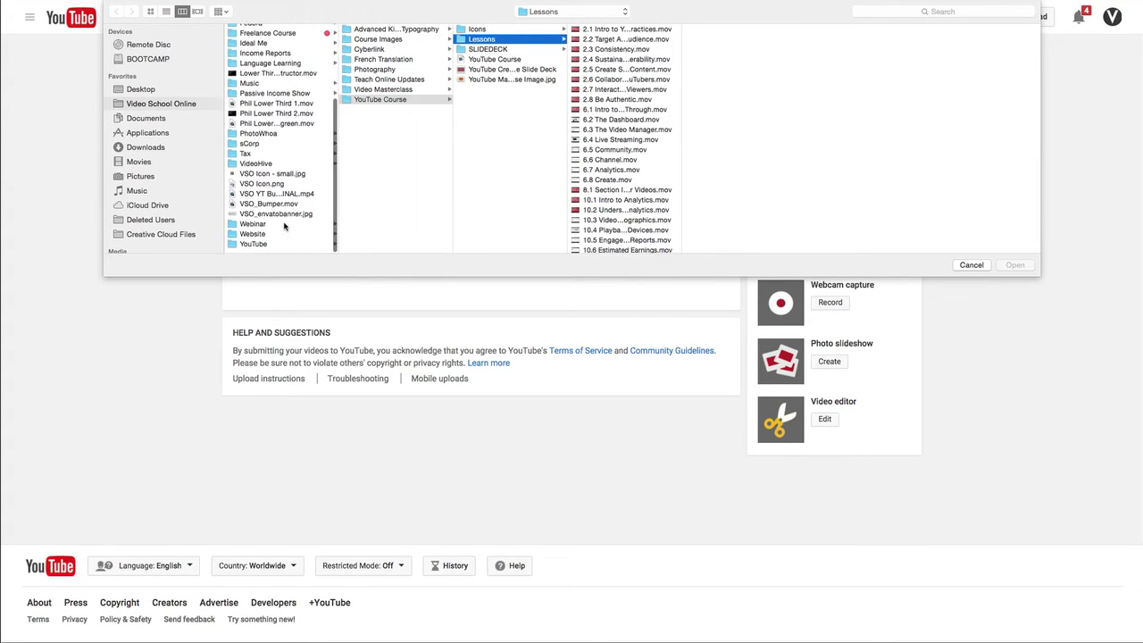
pyautogui.click(261, 248)
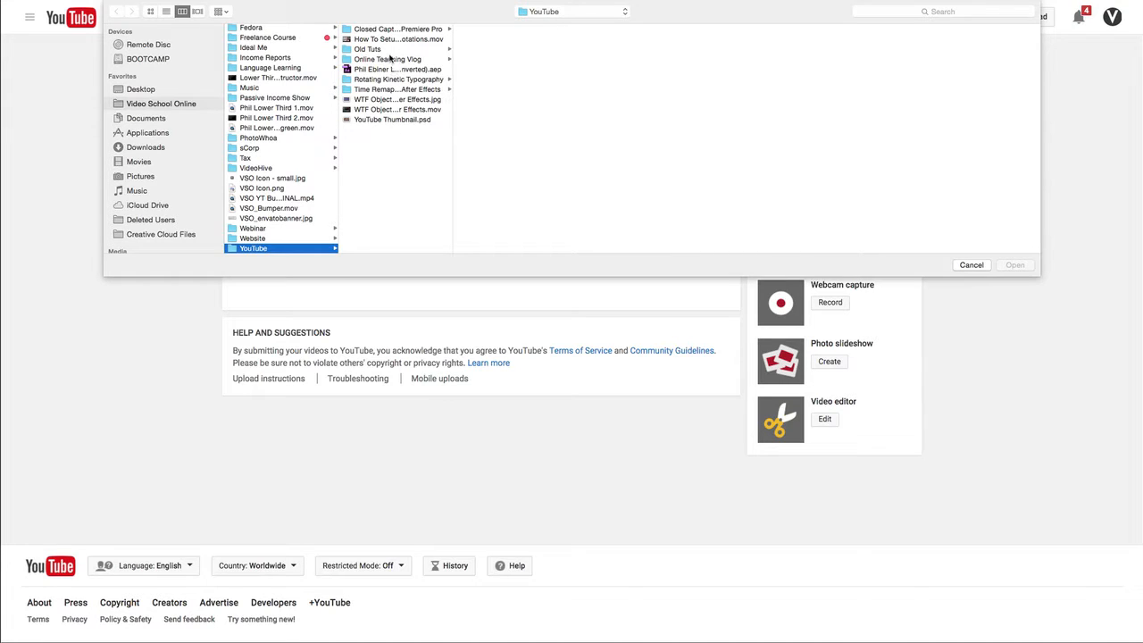
pyautogui.click(399, 81)
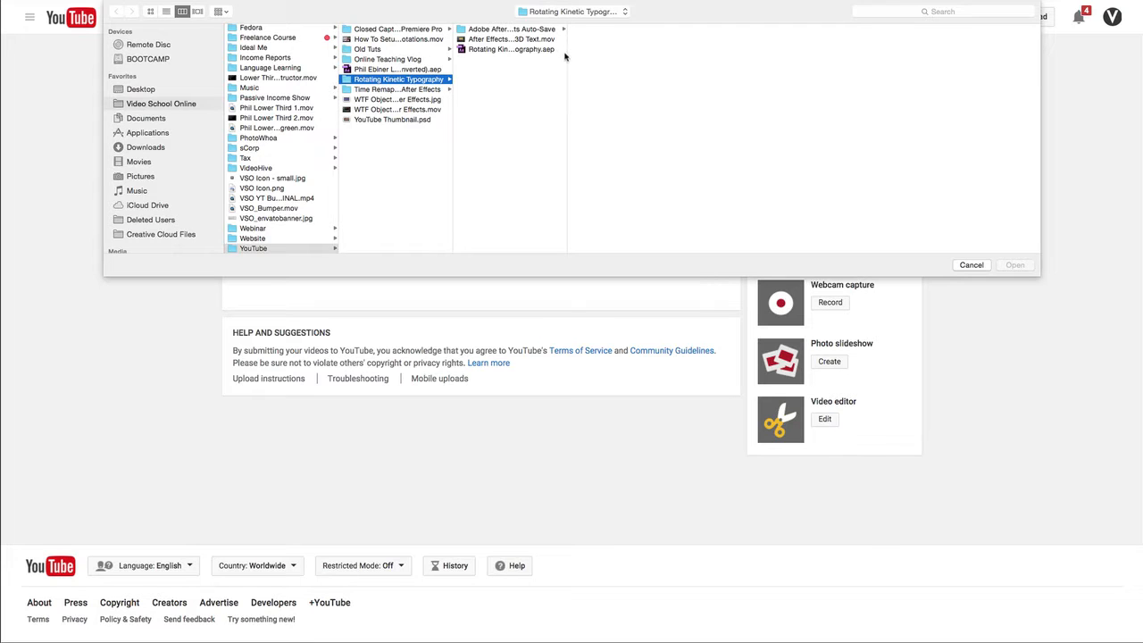
pyautogui.doubleClick(566, 53)
pyautogui.click(629, 40)
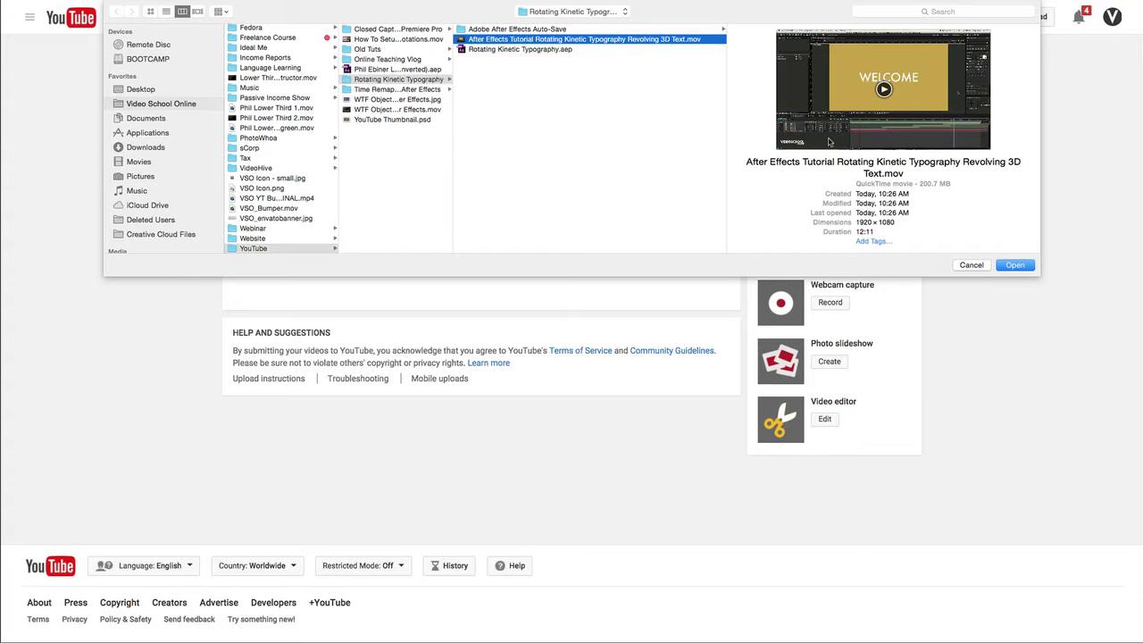
# Step: Preview the selected After Effects tutorial movie, skipping ahead in it, and upload the file
pyautogui.press('space')
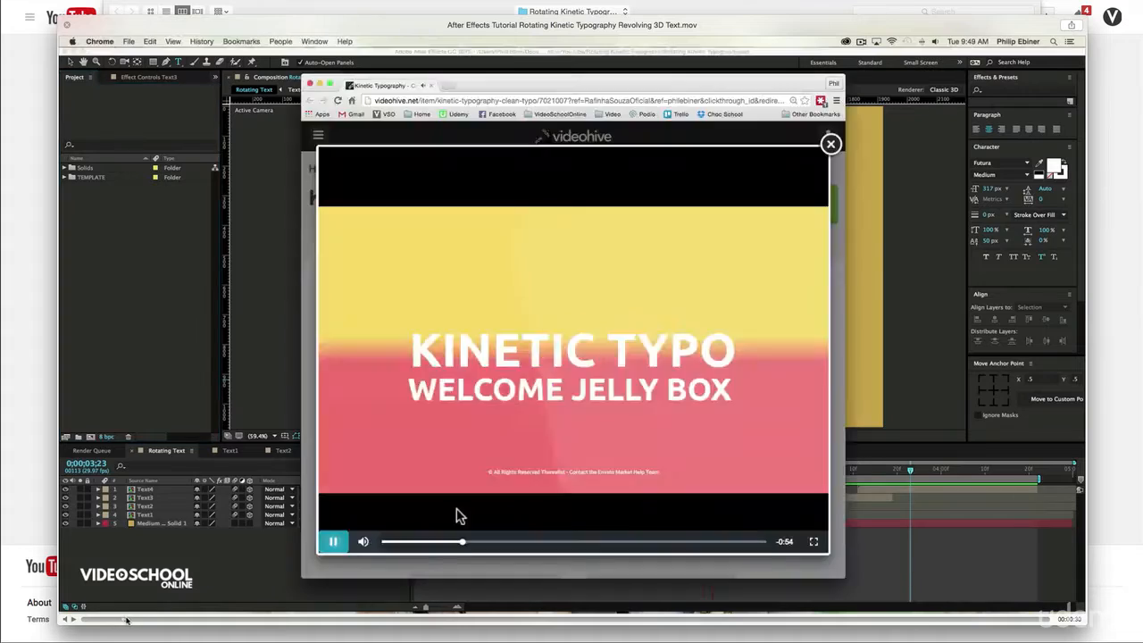
pyautogui.moveTo(126, 619); pyautogui.dragTo(429, 619)
pyautogui.press('space')
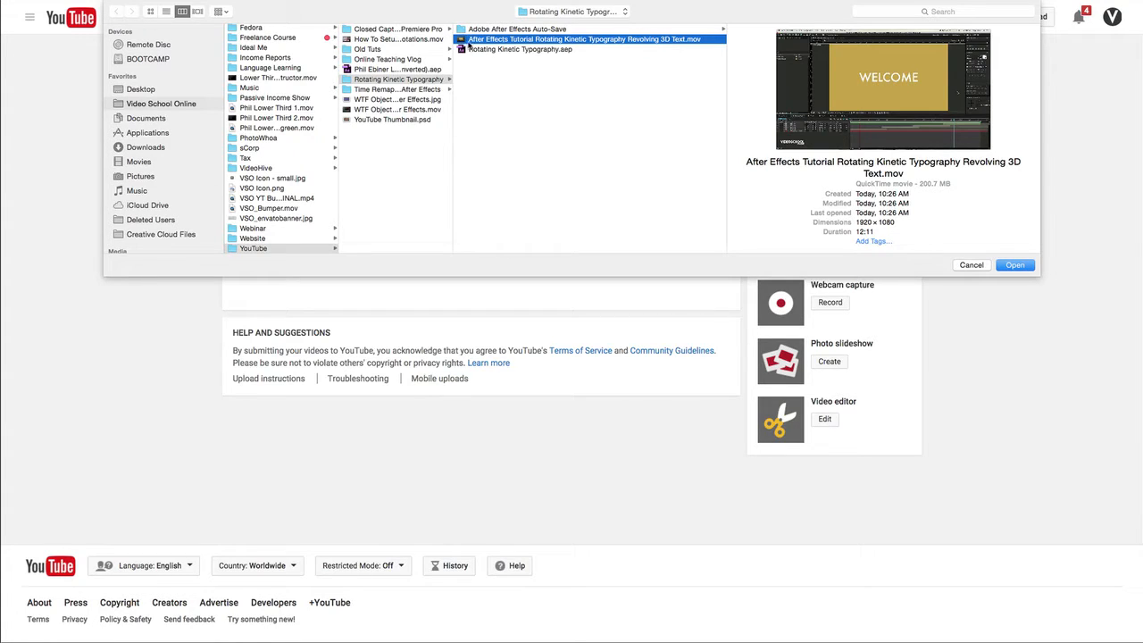
pyautogui.click(1016, 266)
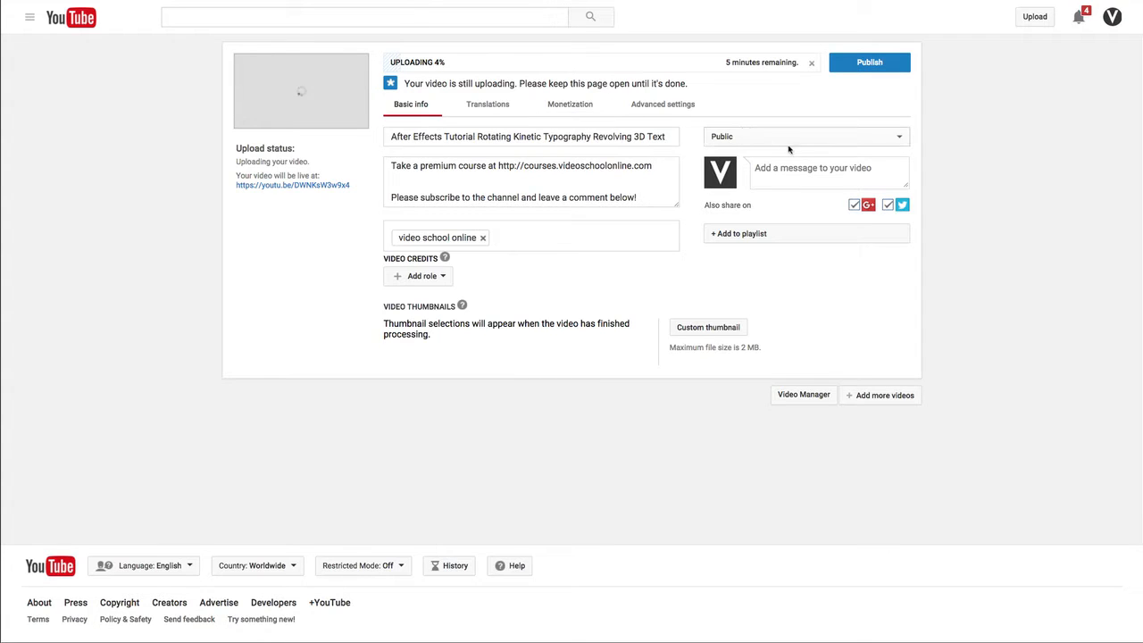
# Step: Change the uploading video's privacy setting from Public to Scheduled
pyautogui.click(725, 136)
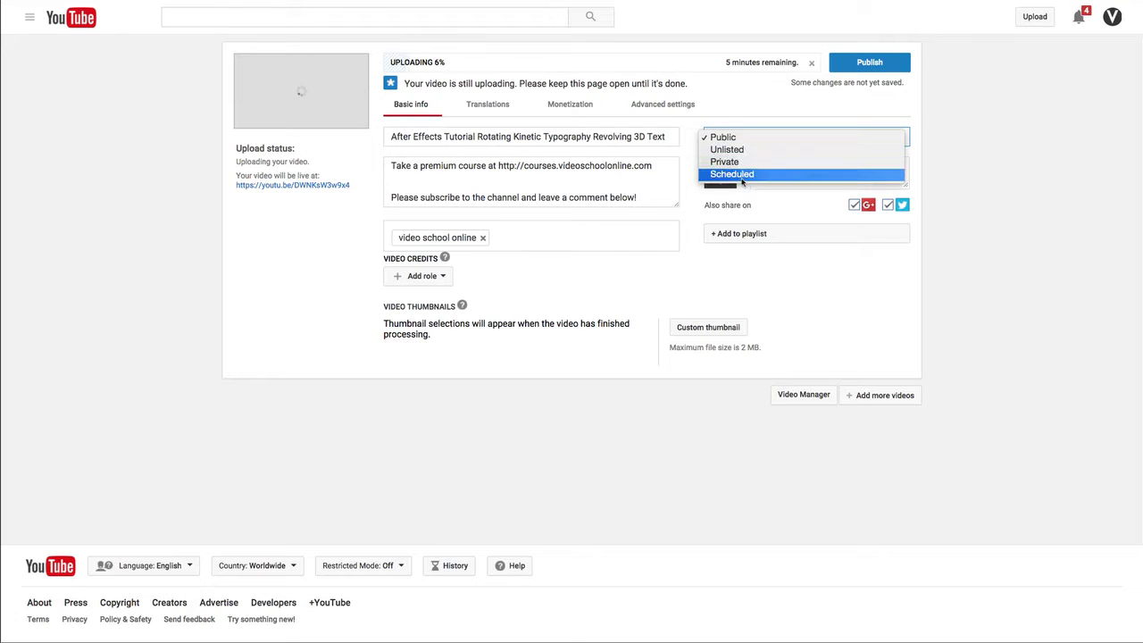
pyautogui.click(748, 136)
pyautogui.click(748, 136)
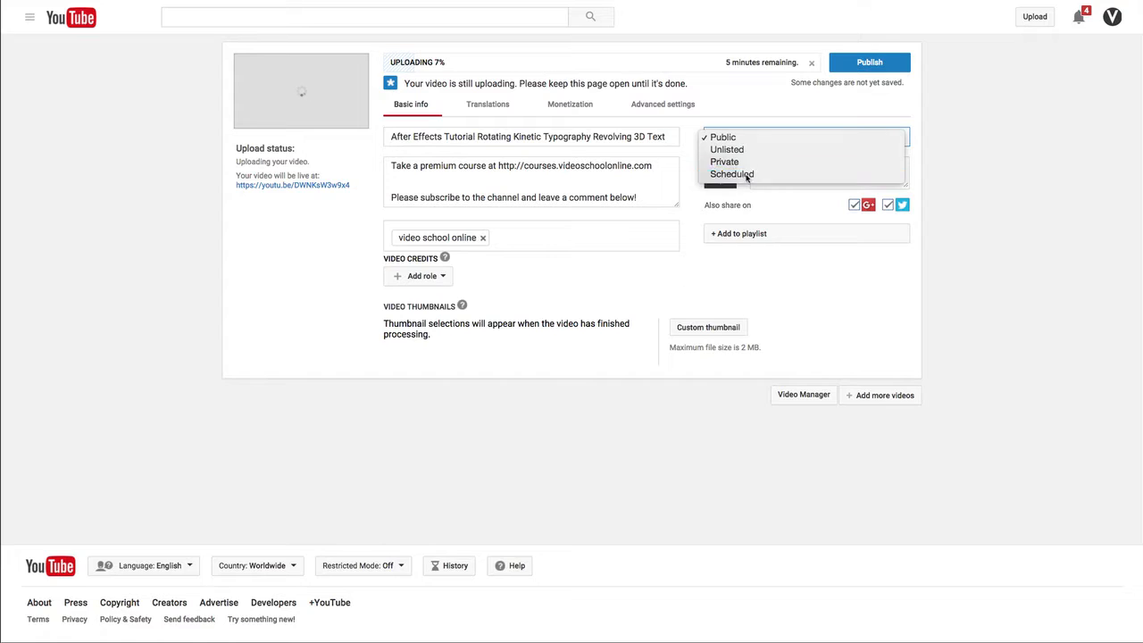
pyautogui.click(749, 175)
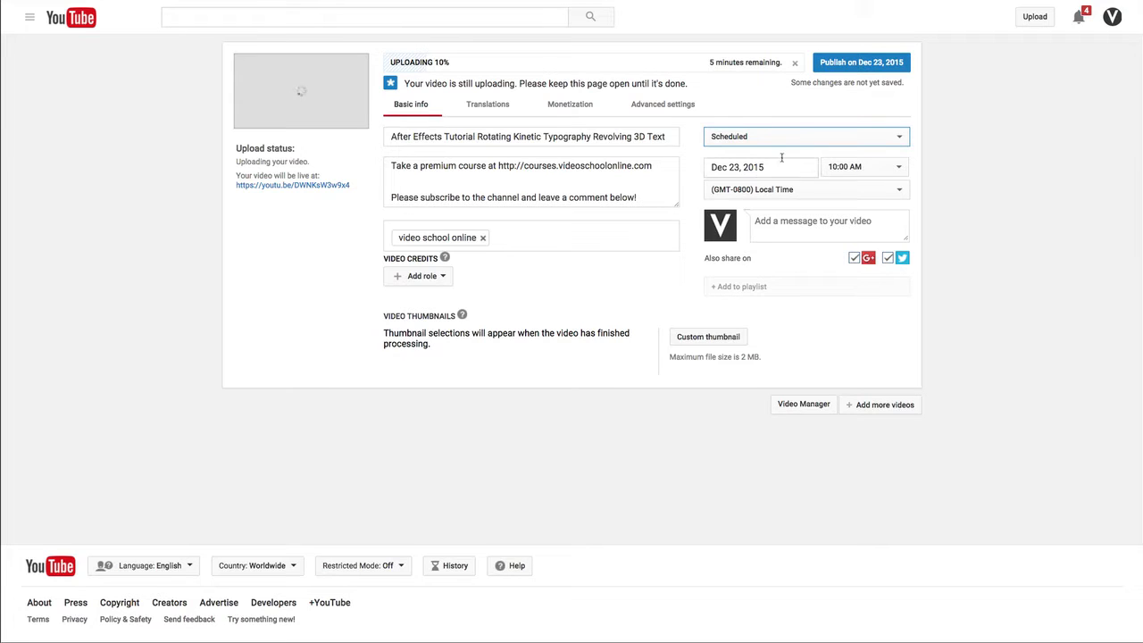
# Step: Set the video's scheduled publish date to Feb 22, 2016
pyautogui.click(733, 138)
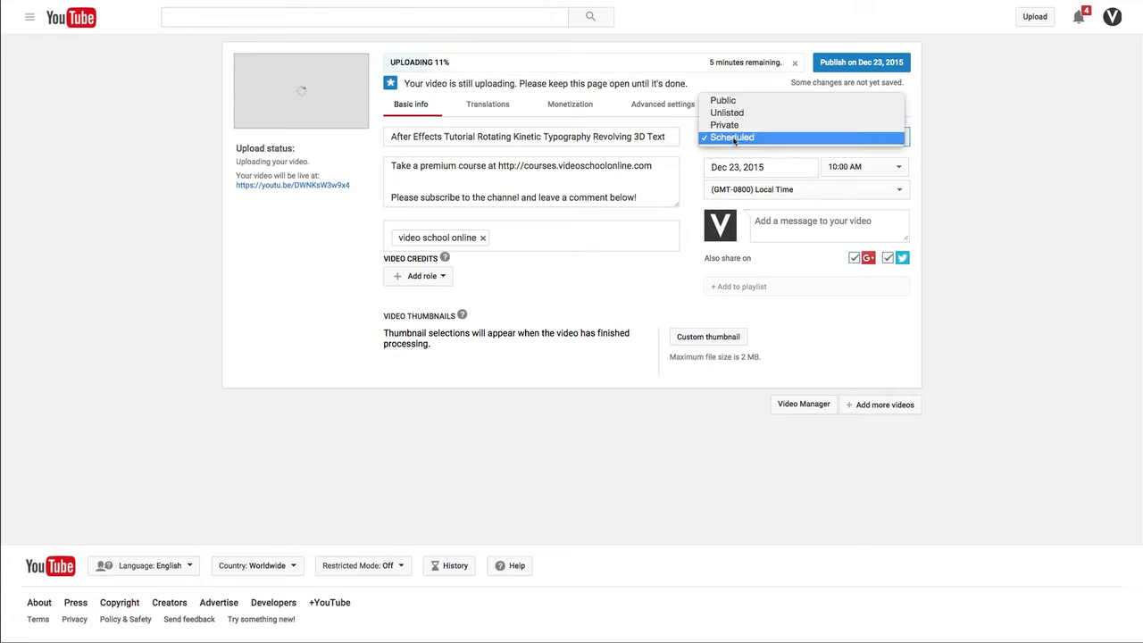
pyautogui.click(743, 168)
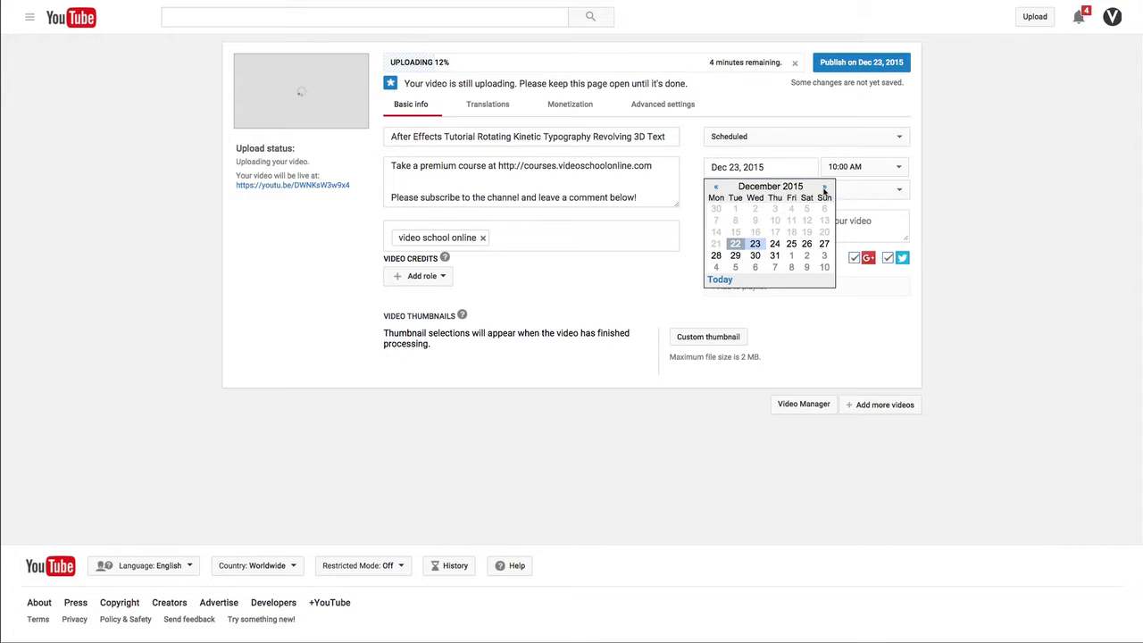
pyautogui.click(825, 186)
pyautogui.click(825, 187)
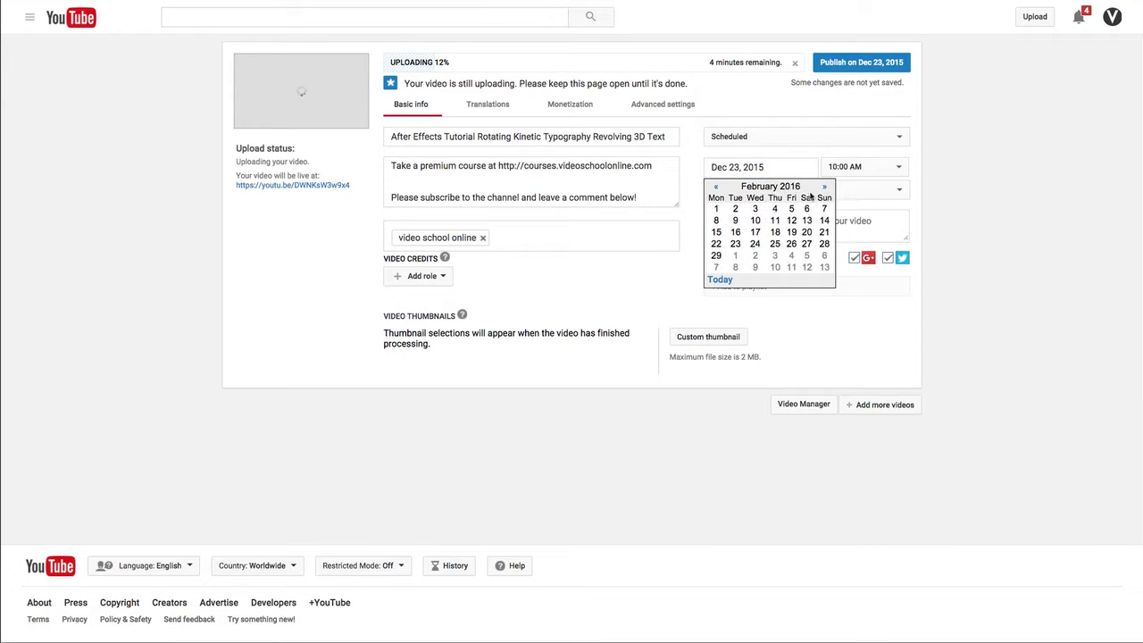
pyautogui.click(717, 244)
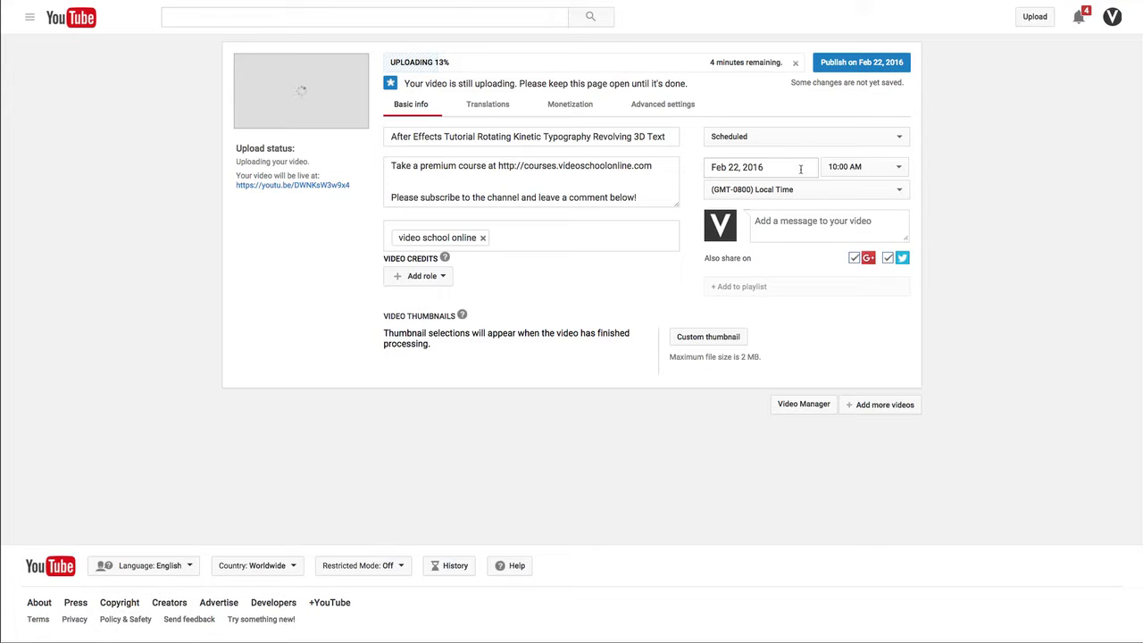
# Step: Set the scheduled publish time to 3:00 AM in the (GMT-0800) Los Angeles time zone
pyautogui.click(844, 167)
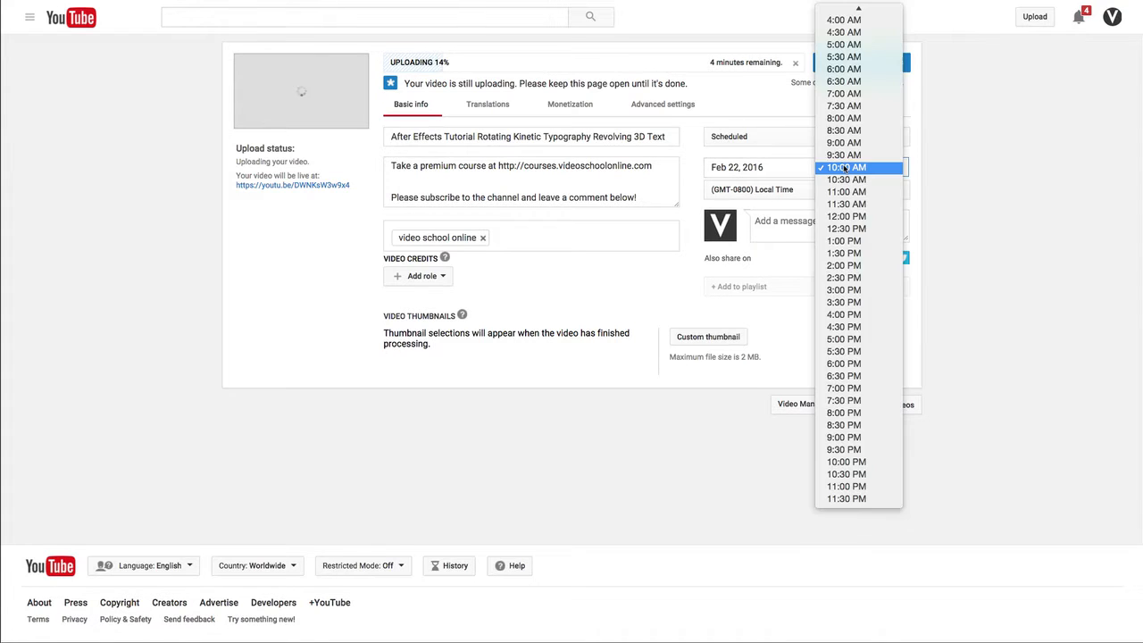
pyautogui.scroll(3, 843, 169)
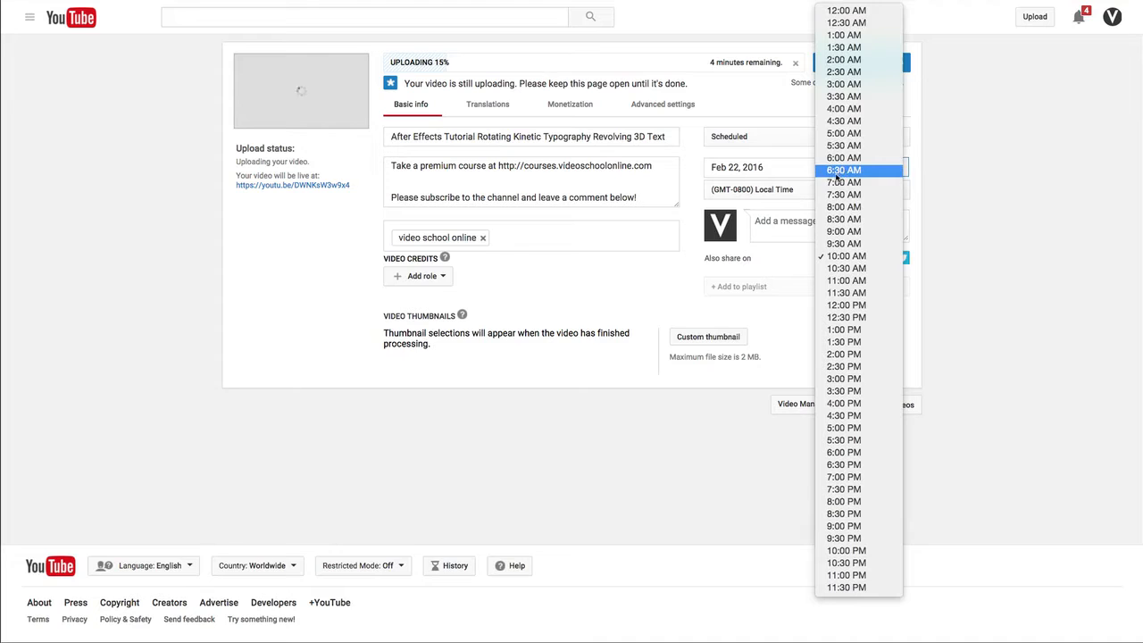
pyautogui.click(849, 87)
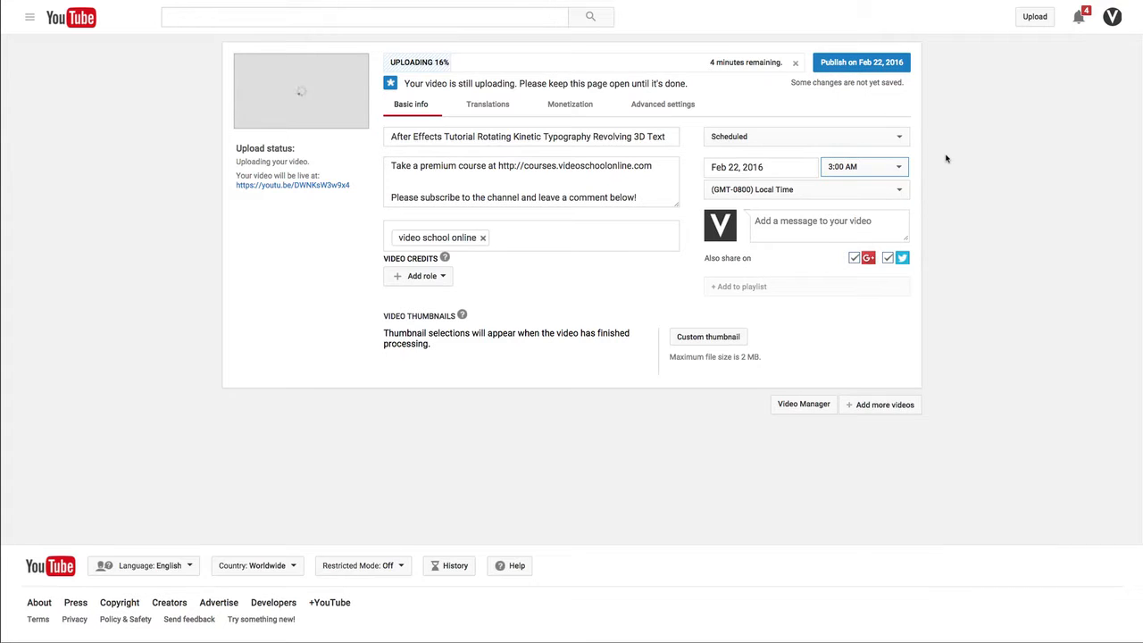
pyautogui.click(815, 189)
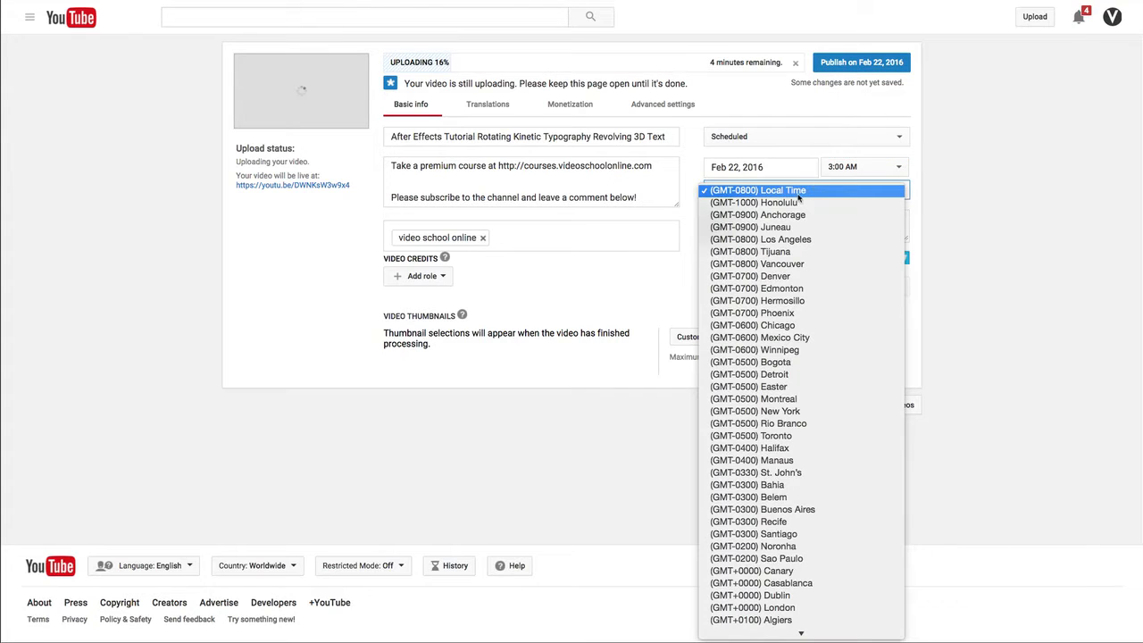
pyautogui.click(791, 239)
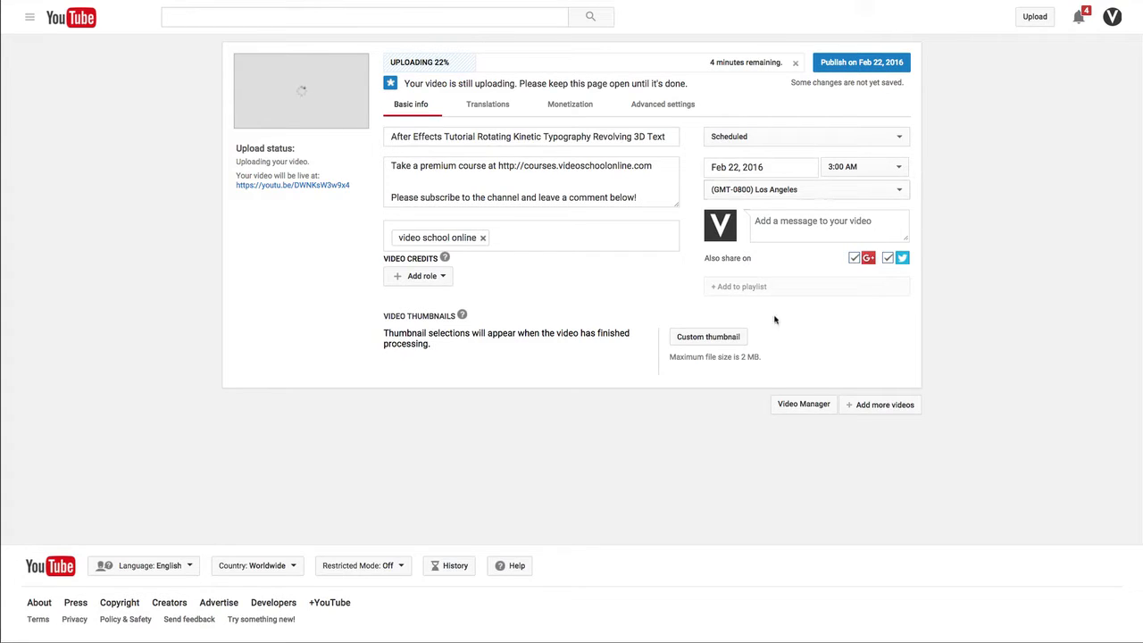
# Step: Enlarge the share message box and enter "New Tutorial! Watch my latest After Effects tutorial on how to create revolving 3D text!"
pyautogui.click(804, 221)
pyautogui.moveTo(903, 237); pyautogui.dragTo(911, 259)
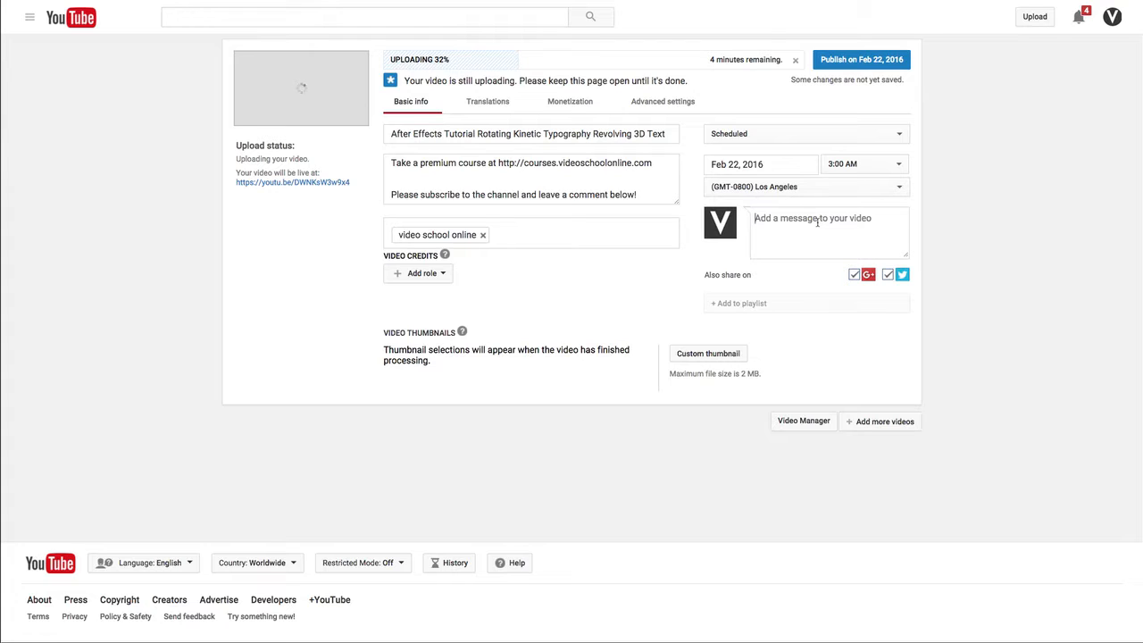
pyautogui.write('New Tutorial! Watch my lastest After Ef')
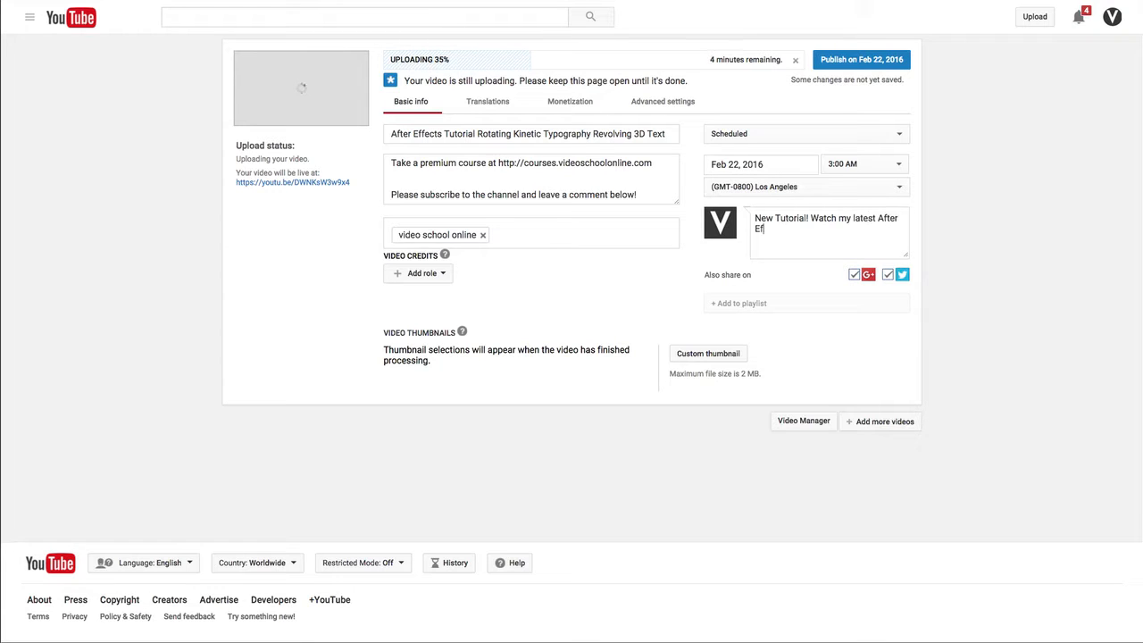
pyautogui.write('fects tutorial on how to create r')
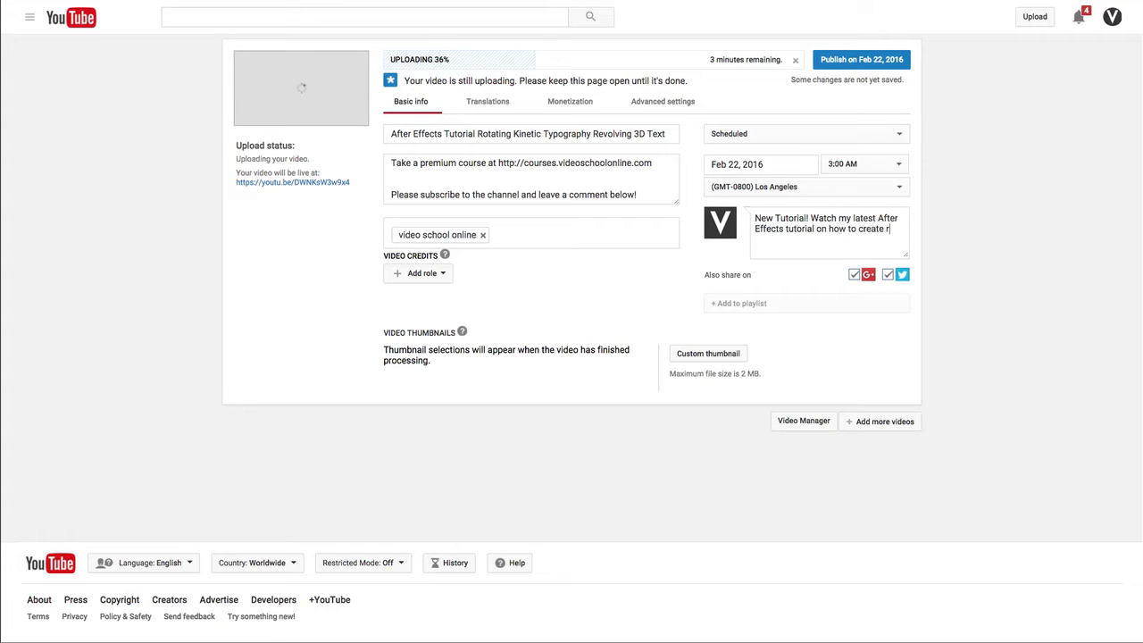
pyautogui.write('evolving 3D text!')
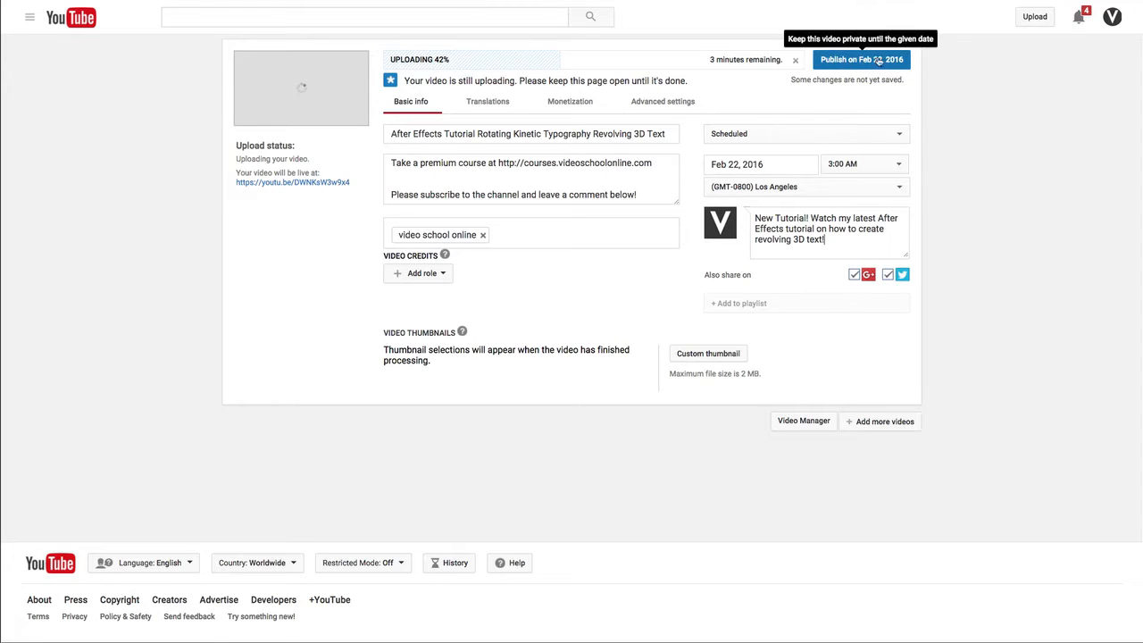
# Step: Switch the video's privacy setting to Public and return it to Scheduled
pyautogui.click(743, 135)
pyautogui.click(755, 98)
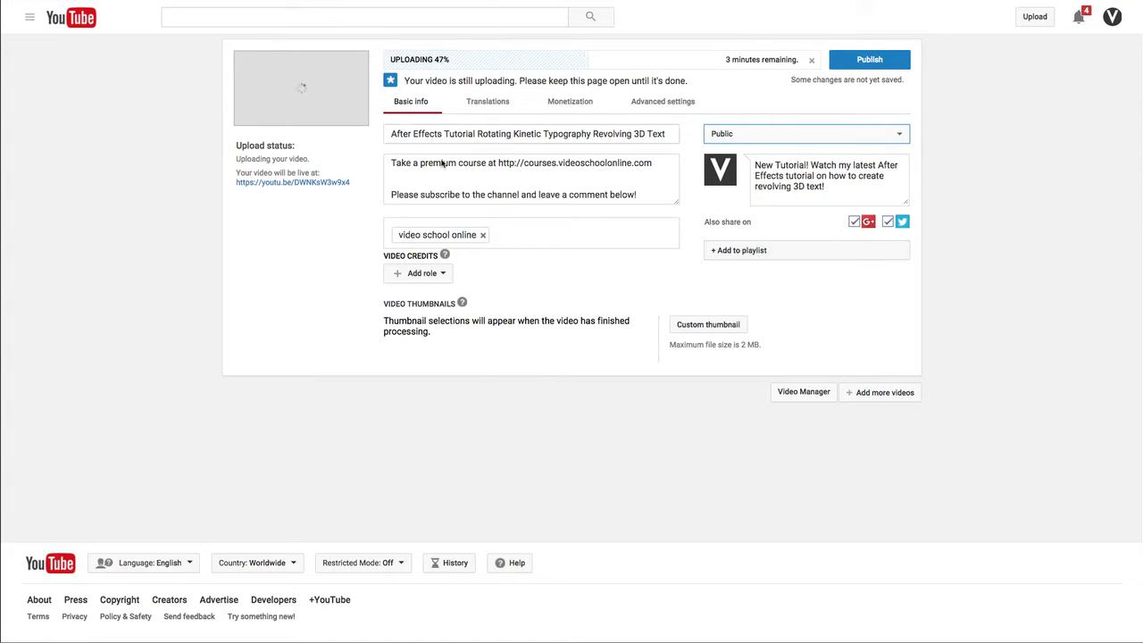
pyautogui.click(782, 134)
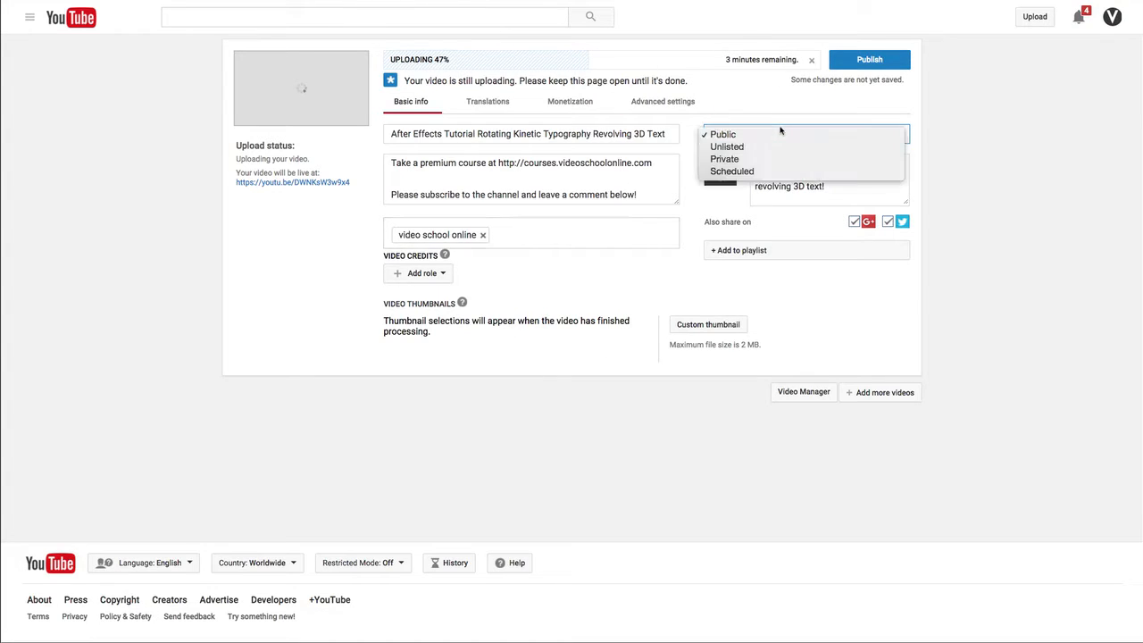
pyautogui.click(761, 171)
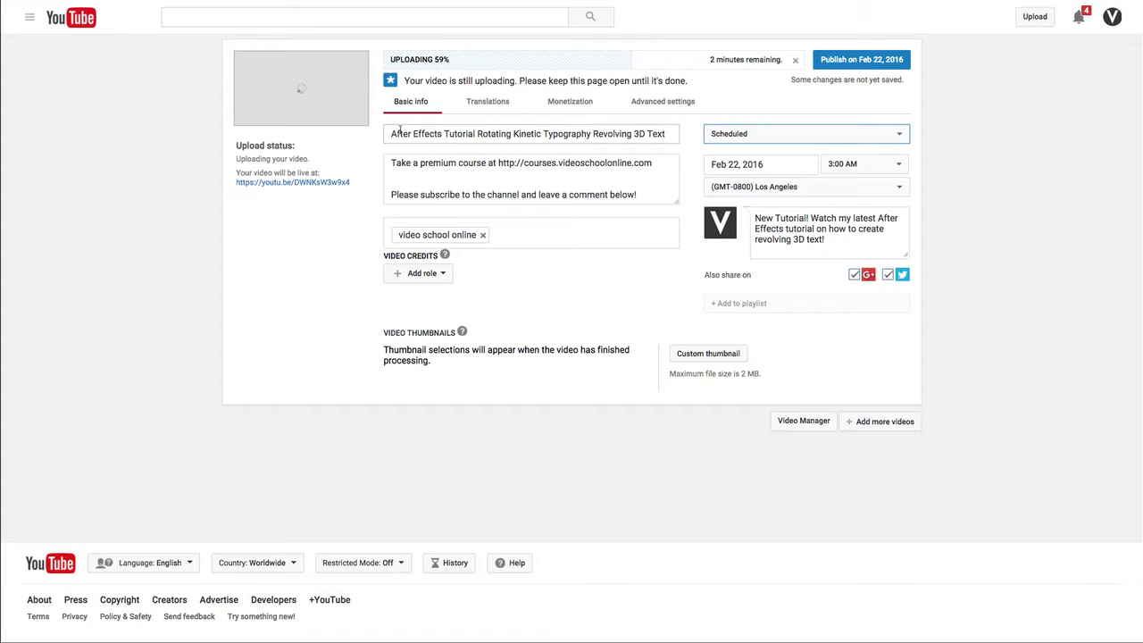
pyautogui.moveTo(400, 134); pyautogui.dragTo(669, 138)
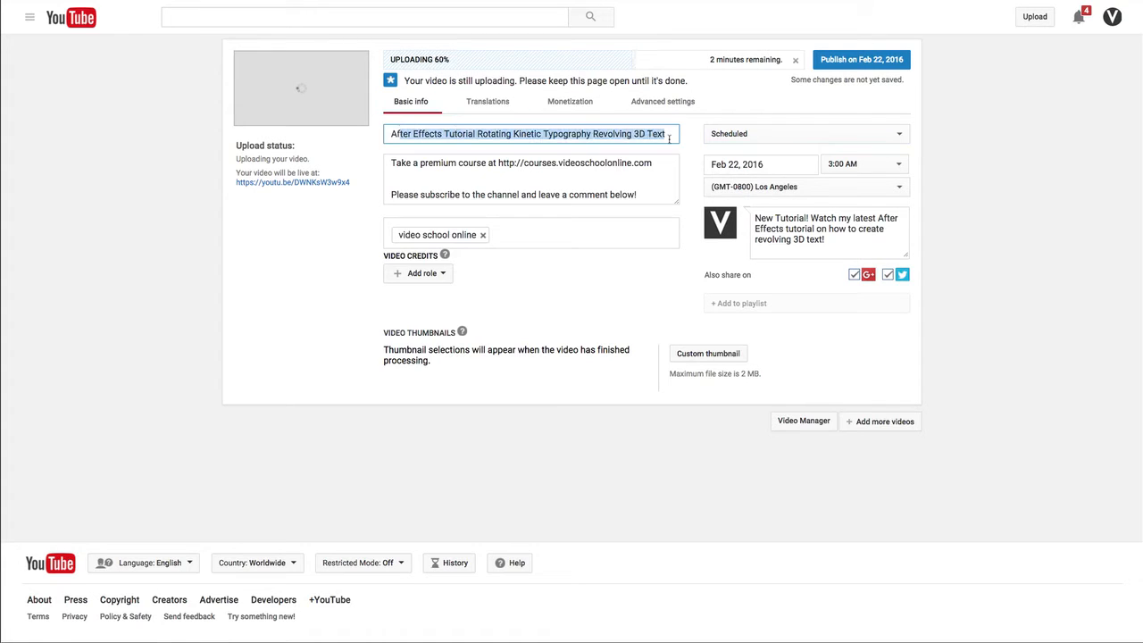
pyautogui.click(394, 134)
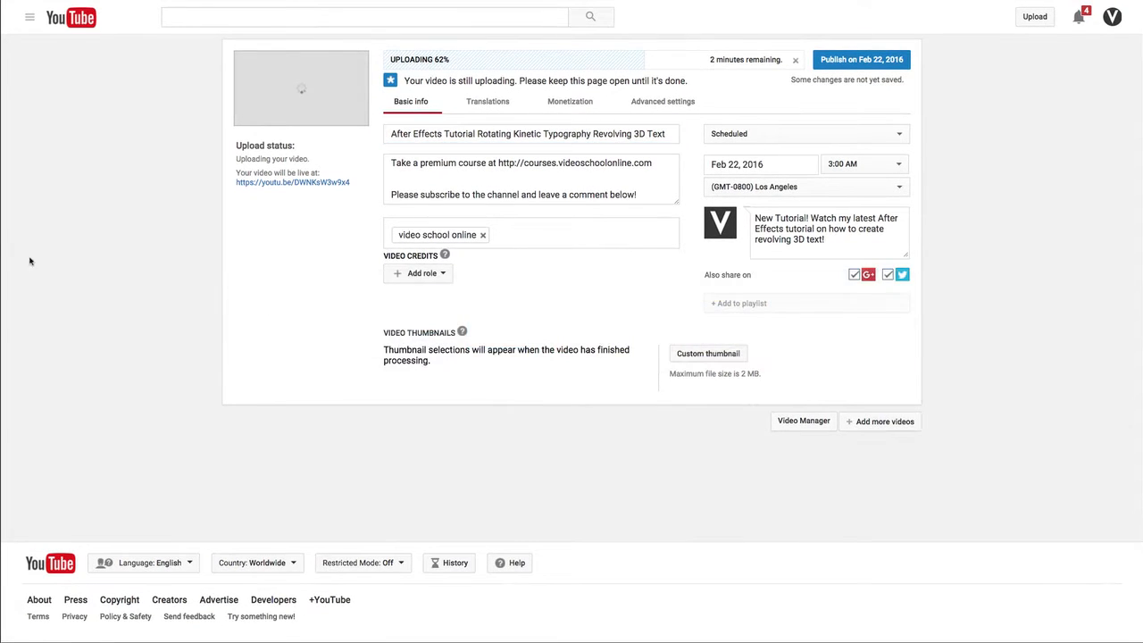
pyautogui.click(79, 160)
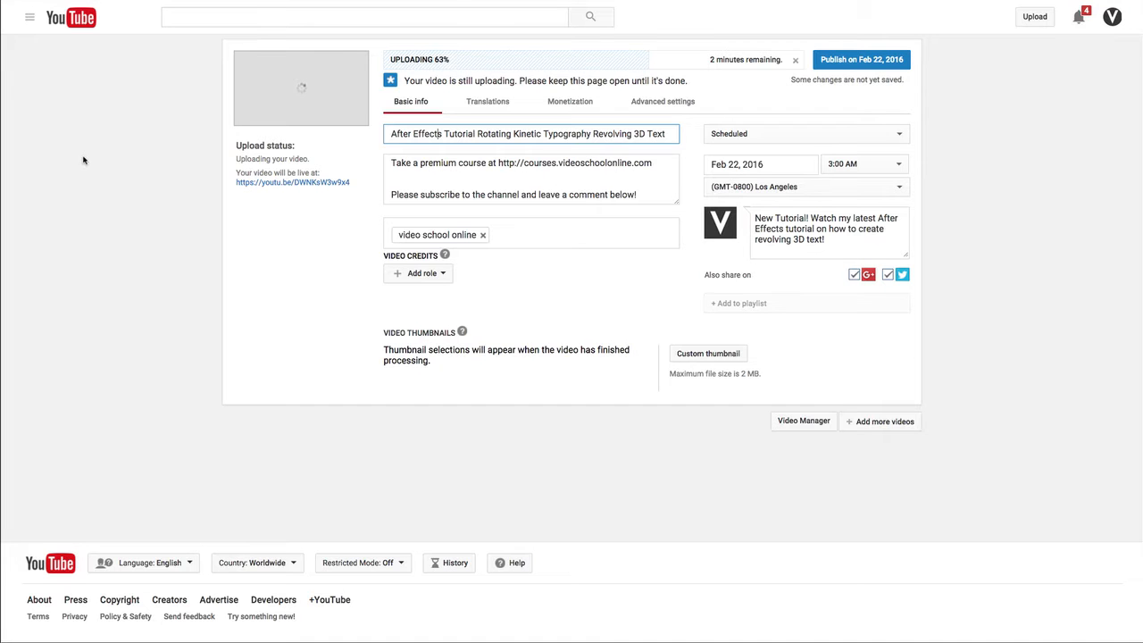
# Step: Leave full screen, switch to Finder, widen the file column to show full names and select the After Effects tutorial .mov in Rotating Kinetic Typography
pyautogui.press('ctrl+super+f')
pyautogui.press('super+Tab')
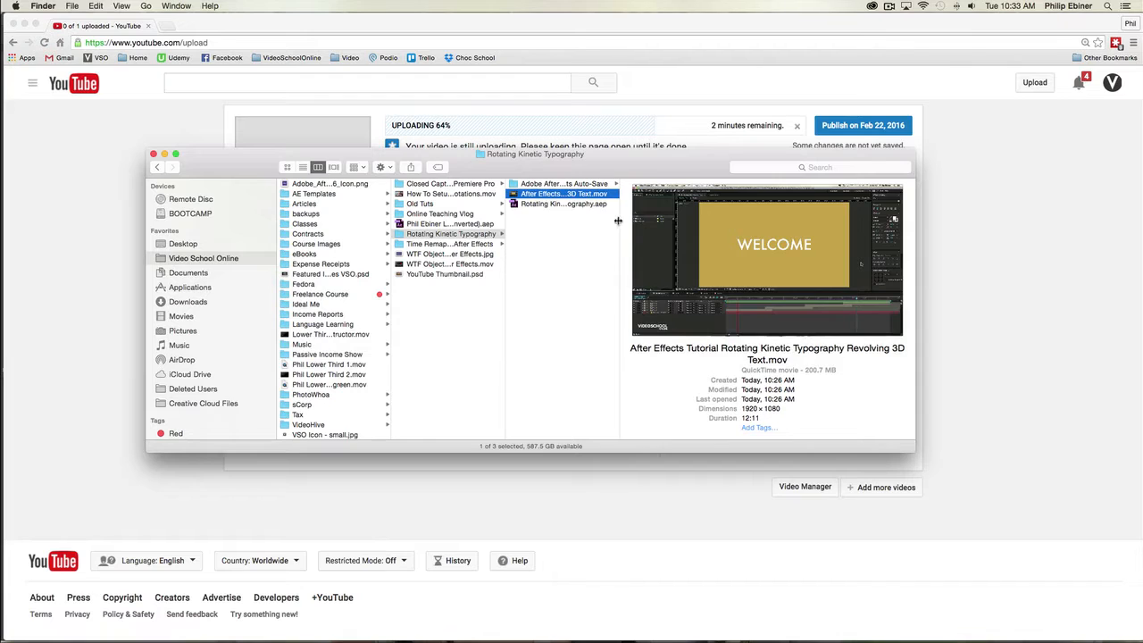
pyautogui.moveTo(618, 221); pyautogui.dragTo(807, 231)
pyautogui.click(636, 235)
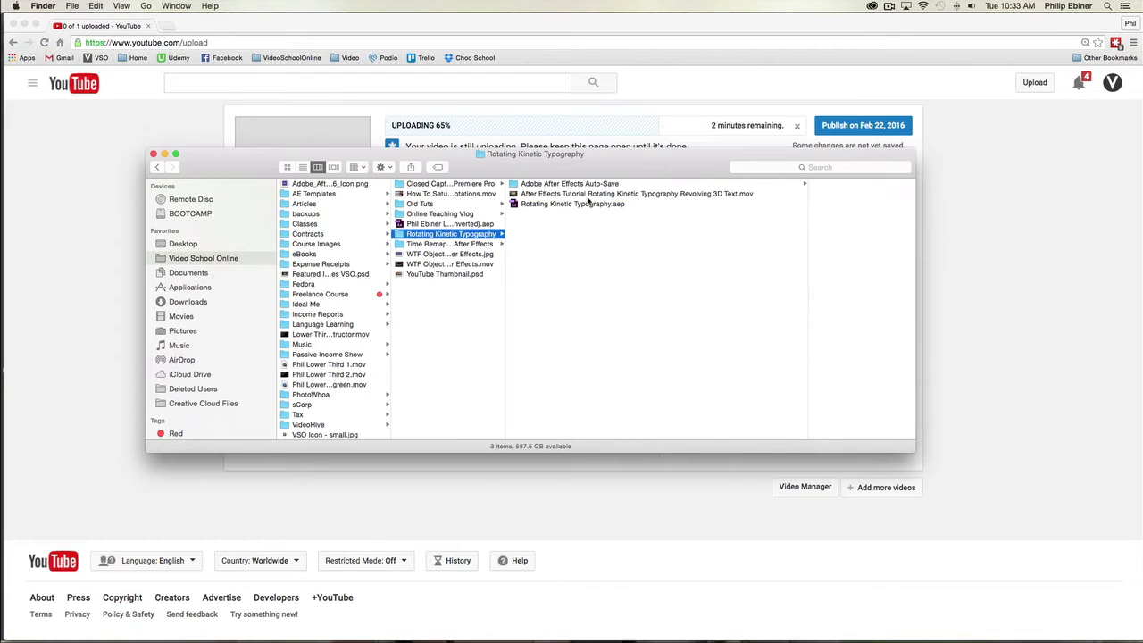
pyautogui.click(588, 195)
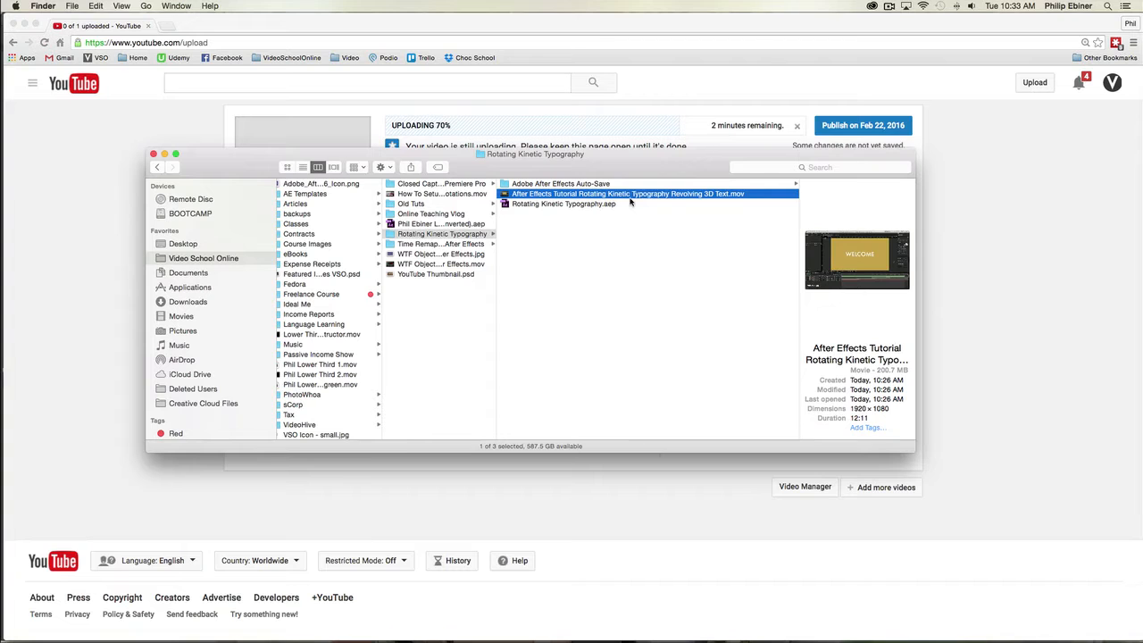
# Step: Switch back to Chrome and open youtube.com in a new tab
pyautogui.click(112, 134)
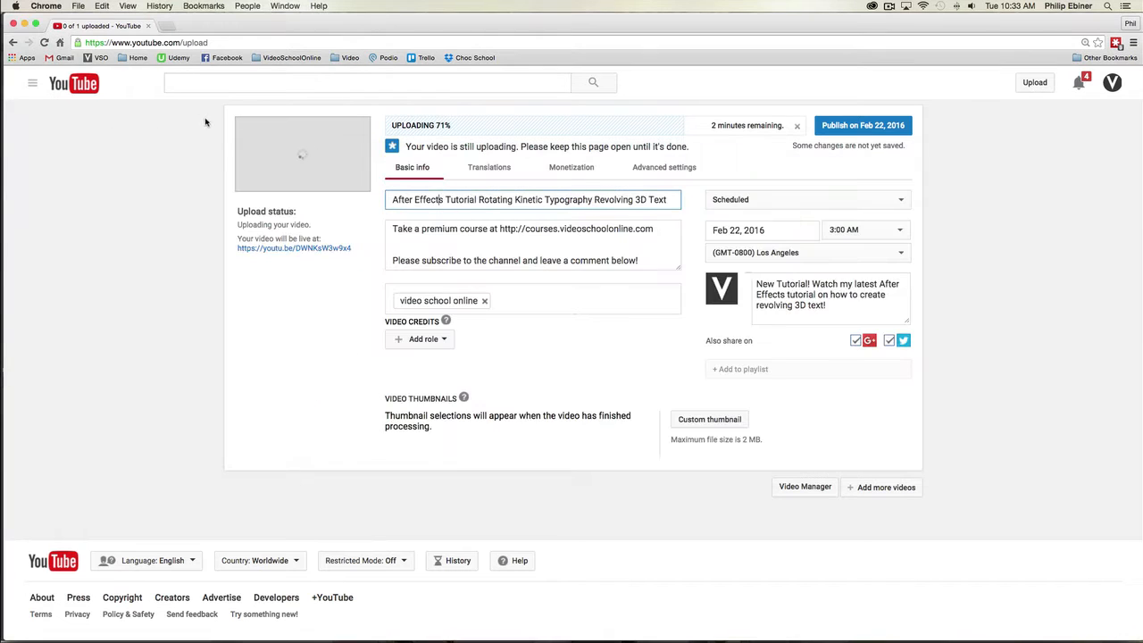
pyautogui.press('super+t')
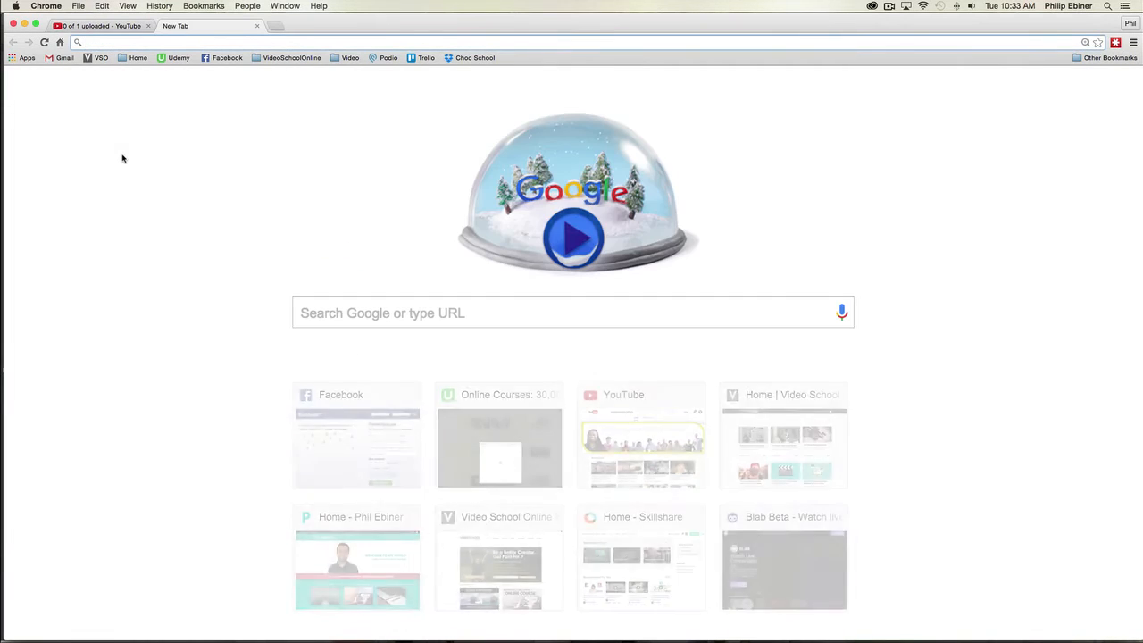
pyautogui.write('youtube.com')
pyautogui.press('Return')
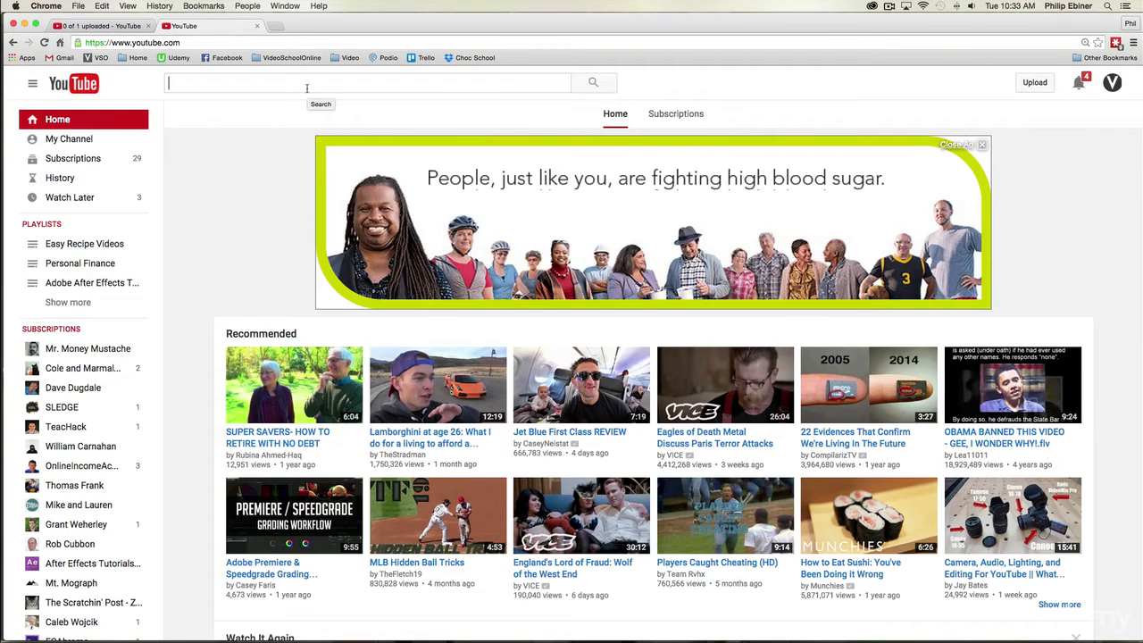
# Step: Search YouTube for "rotating text after effects"
pyautogui.write('3')
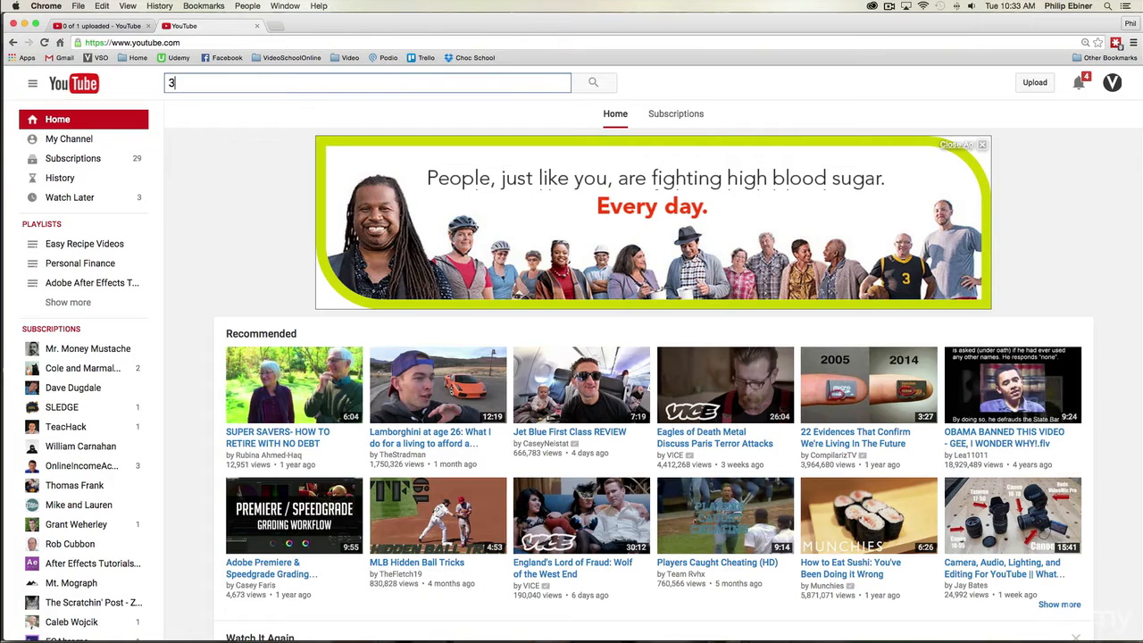
pyautogui.write('d')
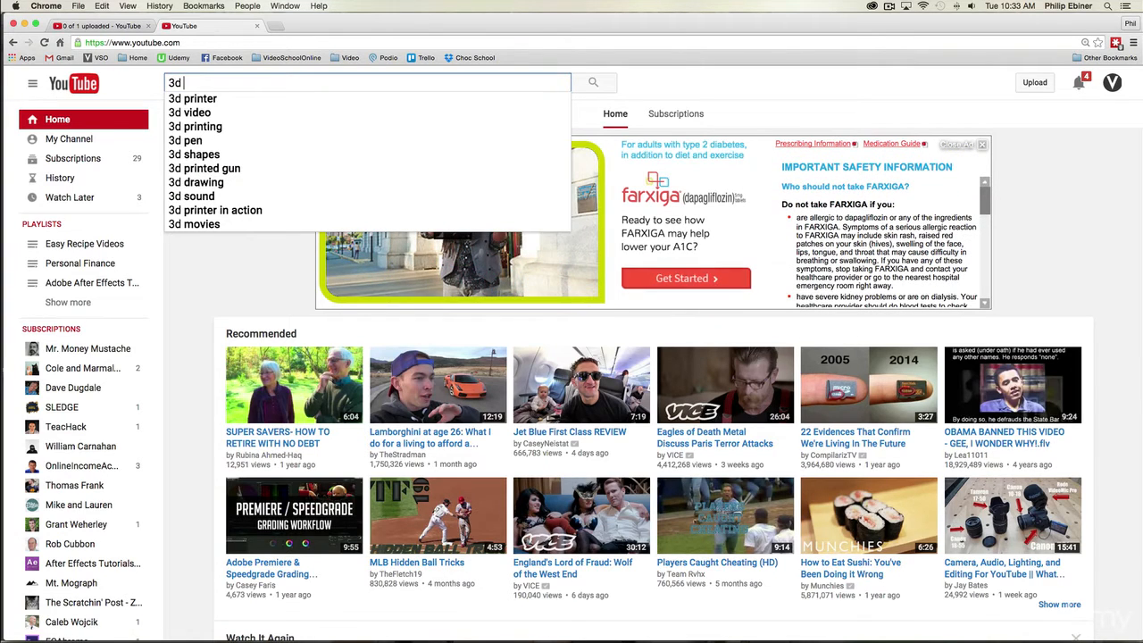
pyautogui.press('BackSpace')
pyautogui.press('BackSpace')
pyautogui.press('BackSpace')
pyautogui.write('rotating text after e')
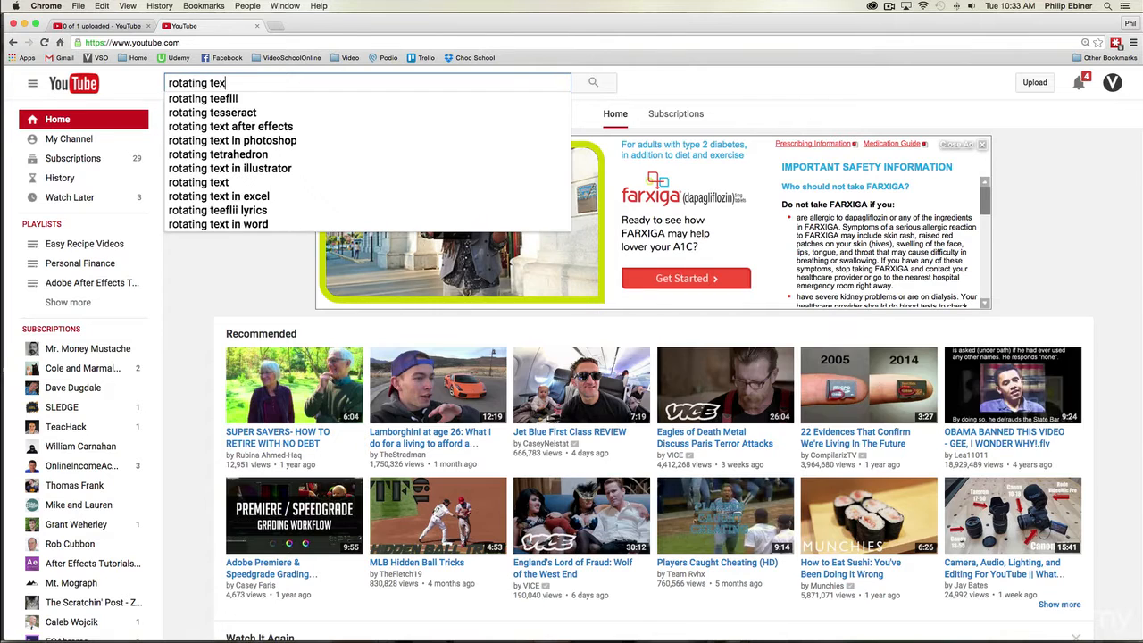
pyautogui.write('ffects')
pyautogui.press('Return')
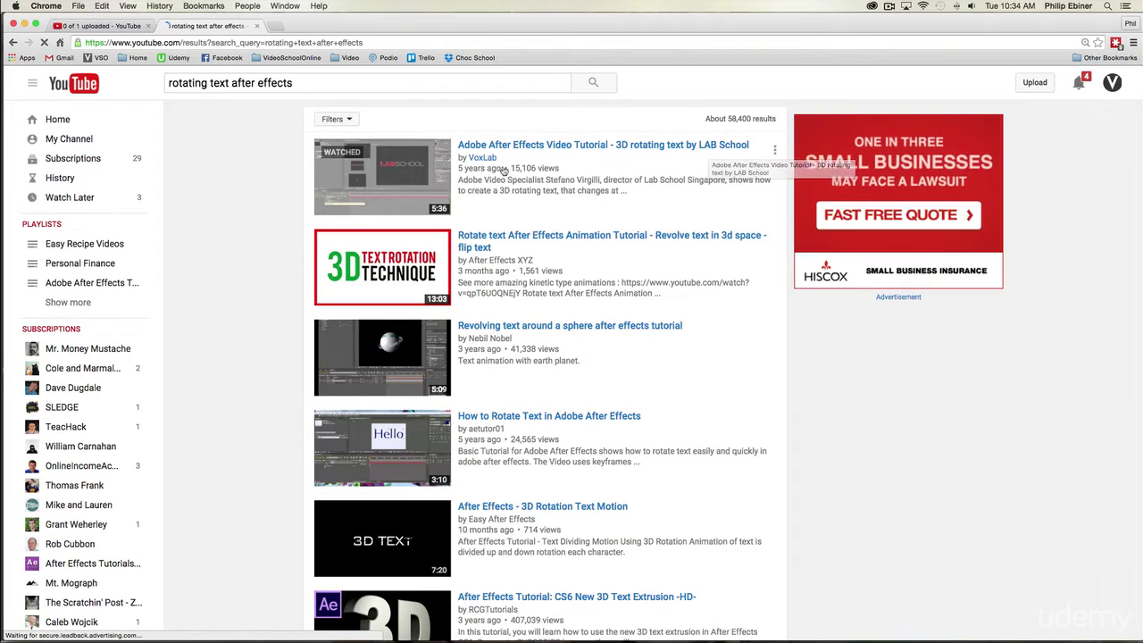
# Step: Examine the titles, thumbnails and view counts of competing tutorials throughout the search results
pyautogui.scroll(-2, 574, 171)
pyautogui.scroll(2, 573, 172)
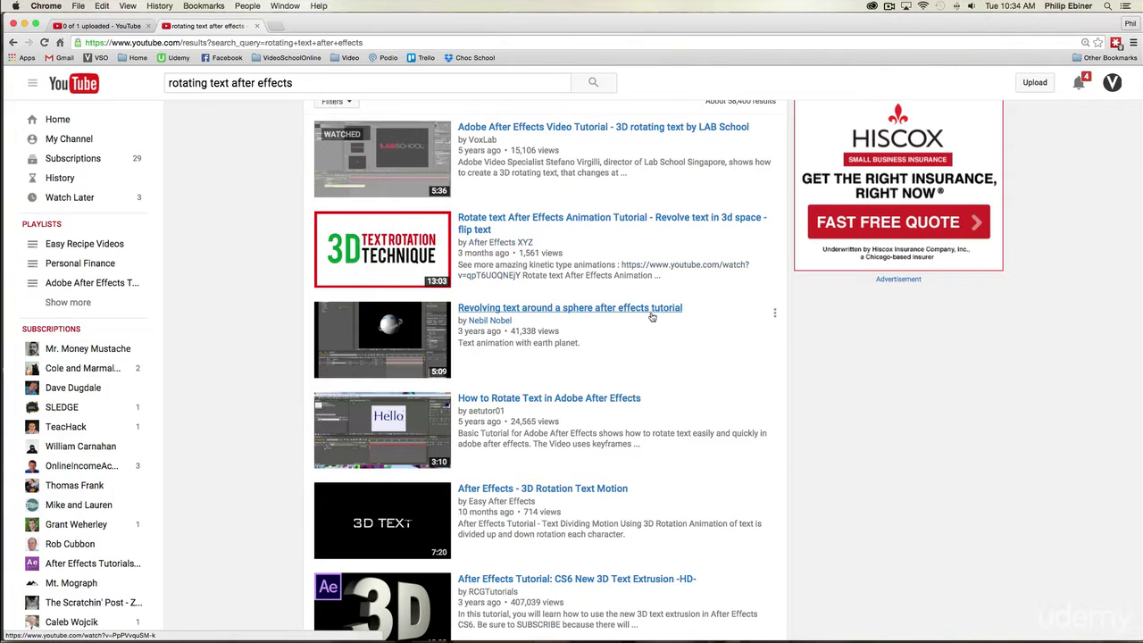
pyautogui.scroll(-2, 650, 315)
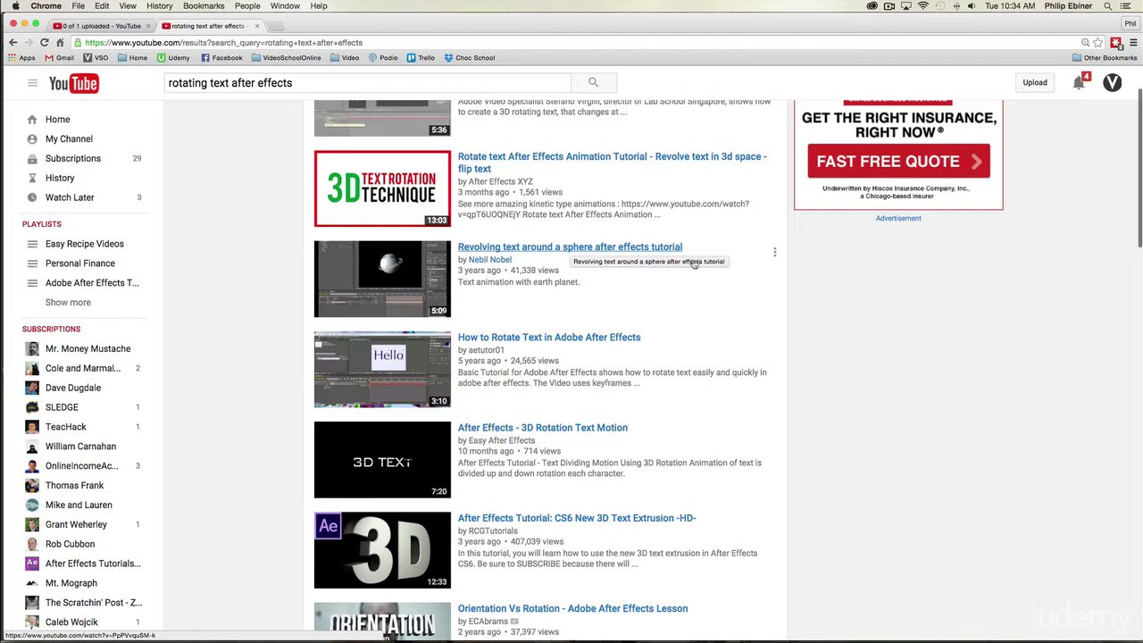
pyautogui.scroll(-4, 679, 268)
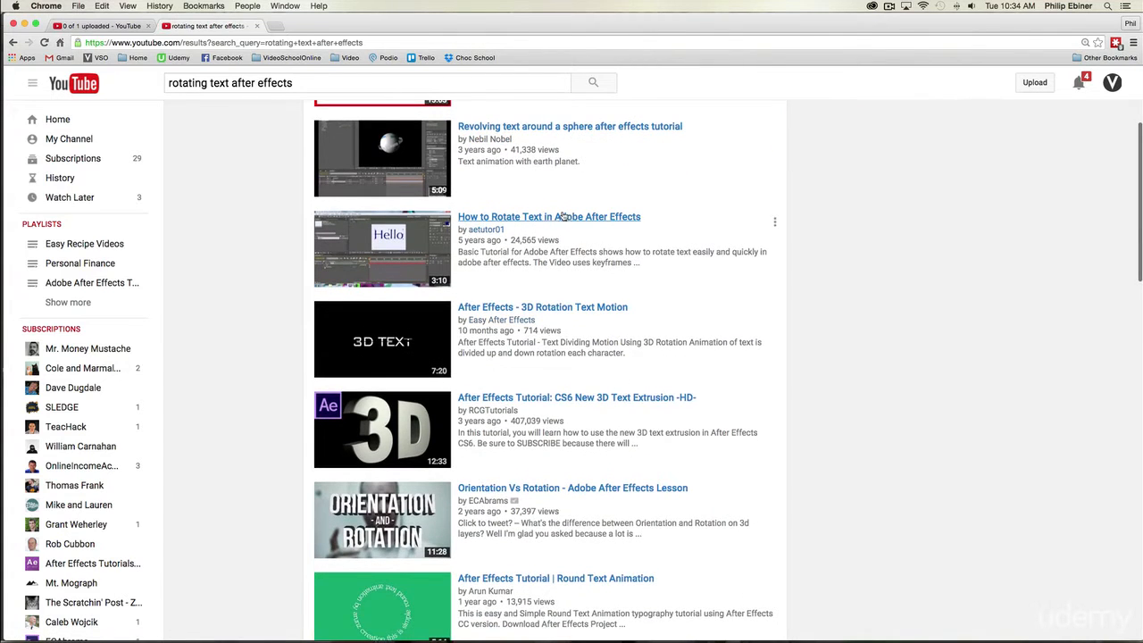
pyautogui.scroll(-1, 506, 384)
pyautogui.scroll(-4, 507, 384)
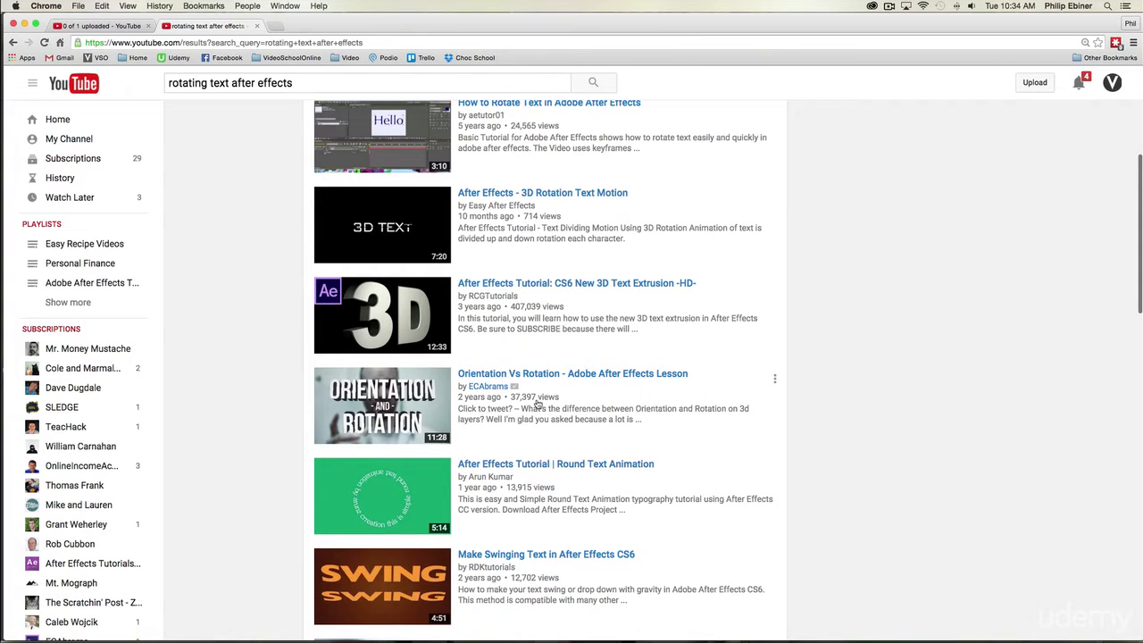
pyautogui.scroll(-5, 639, 397)
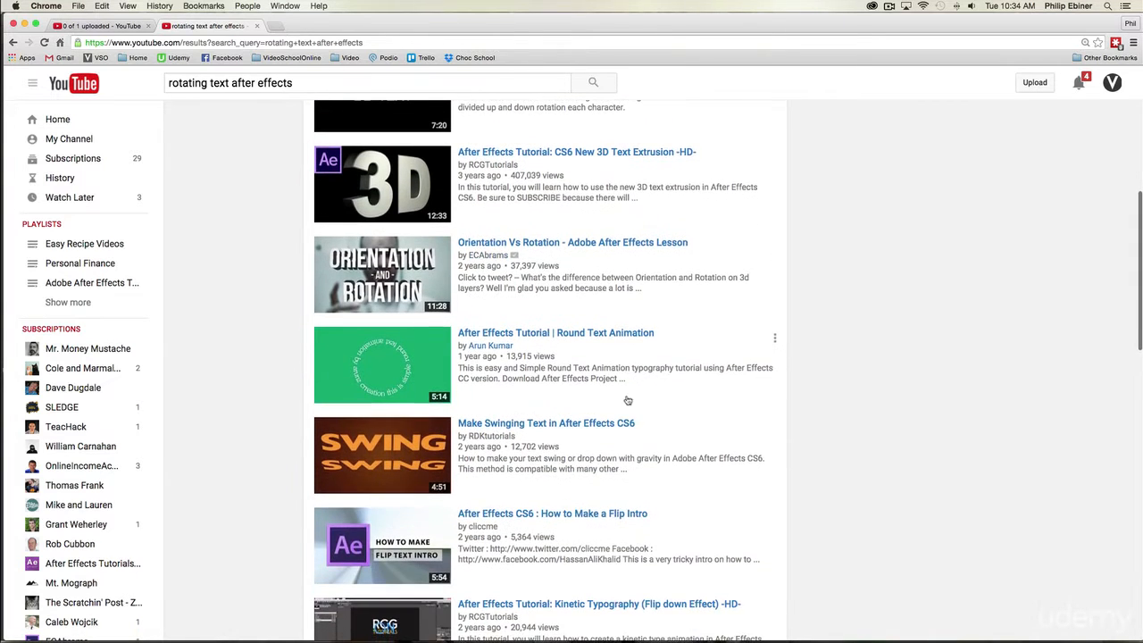
pyautogui.scroll(-7, 625, 402)
pyautogui.scroll(-14, 609, 409)
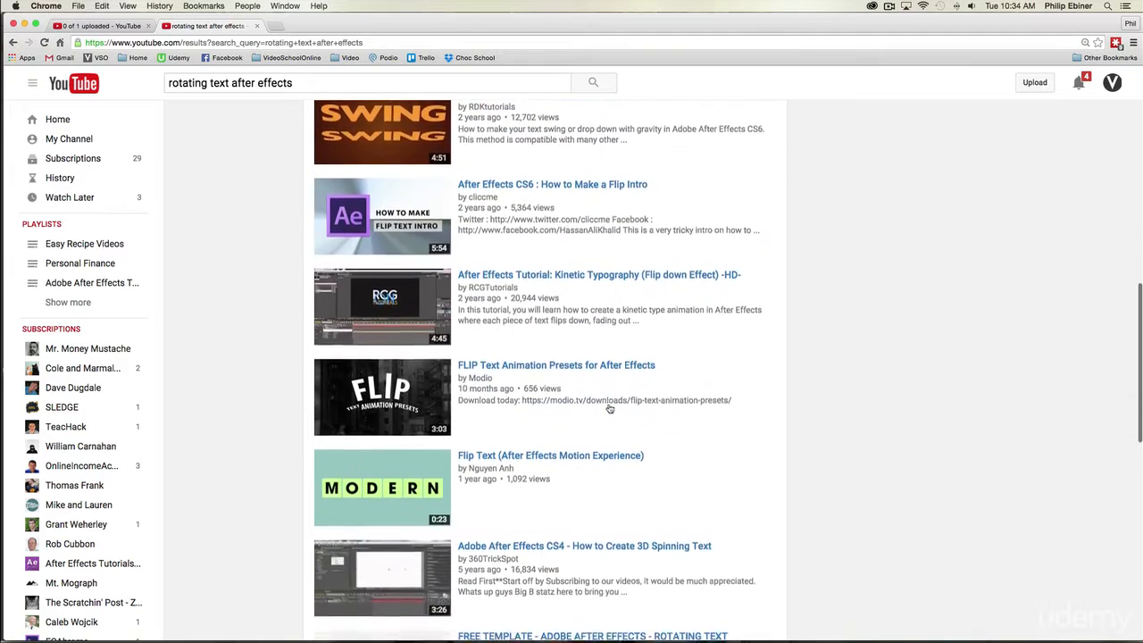
pyautogui.scroll(-9, 640, 415)
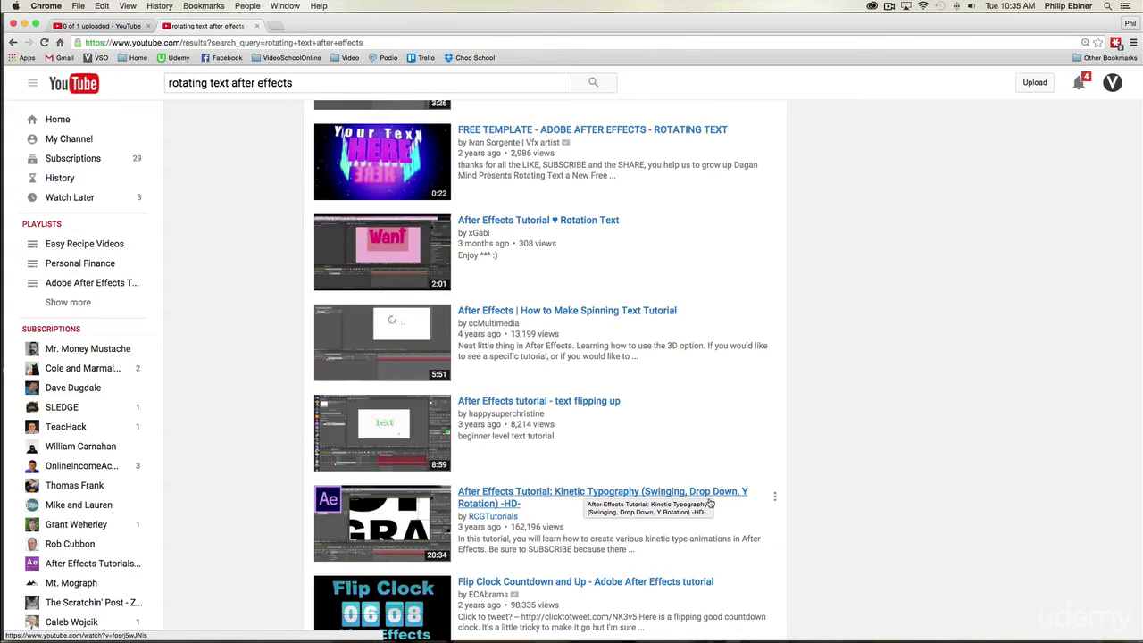
pyautogui.scroll(5, 710, 505)
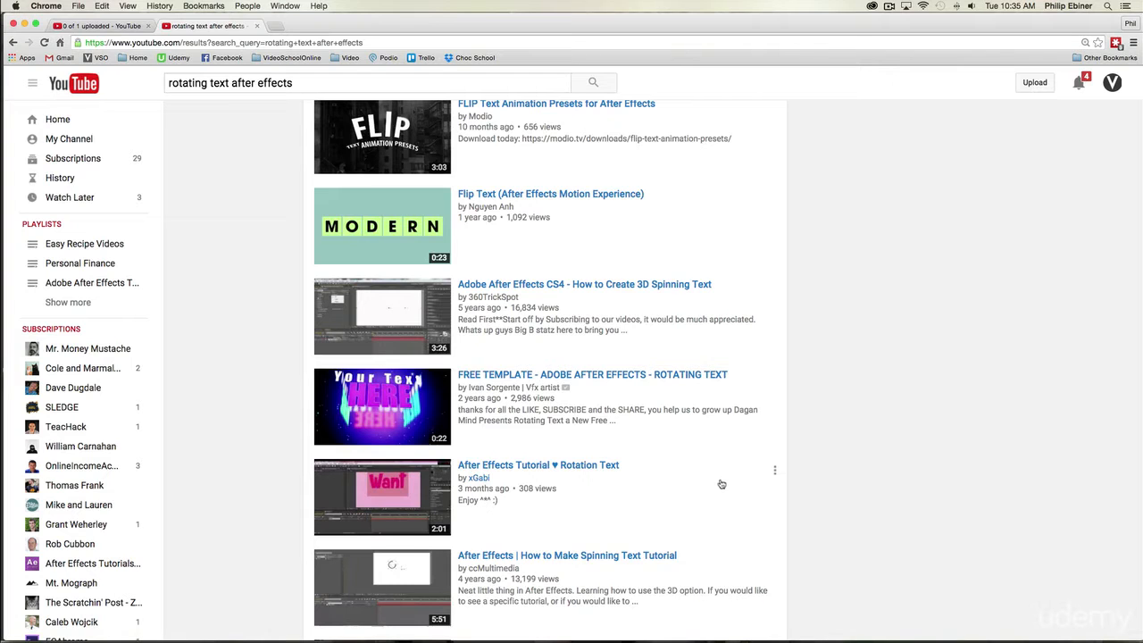
pyautogui.scroll(3, 725, 483)
pyautogui.scroll(6, 722, 483)
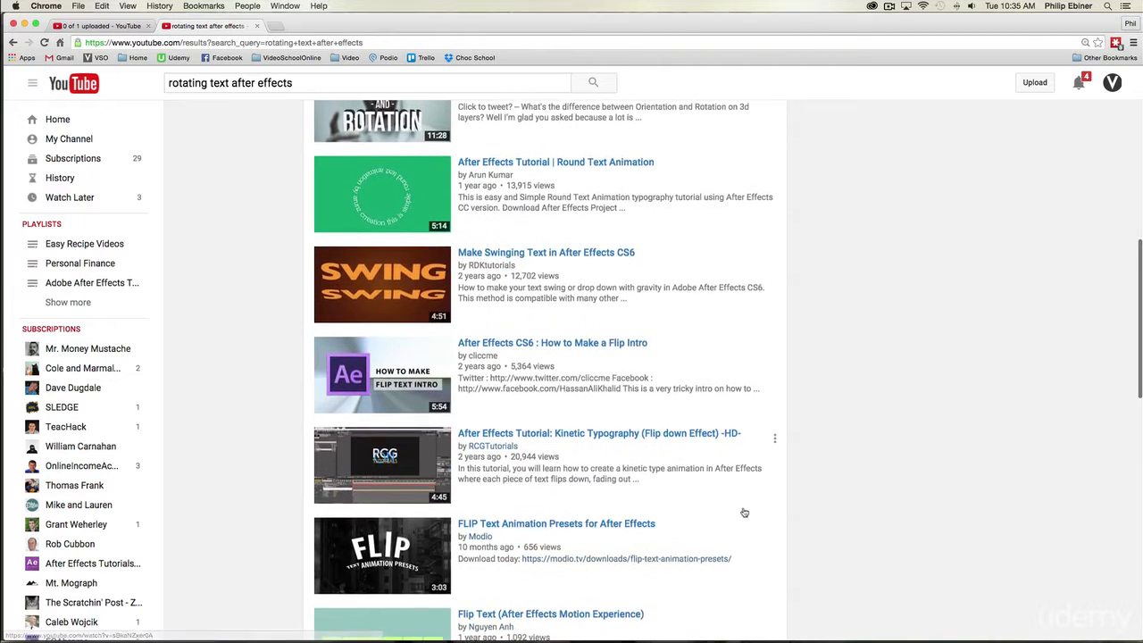
pyautogui.scroll(2, 742, 512)
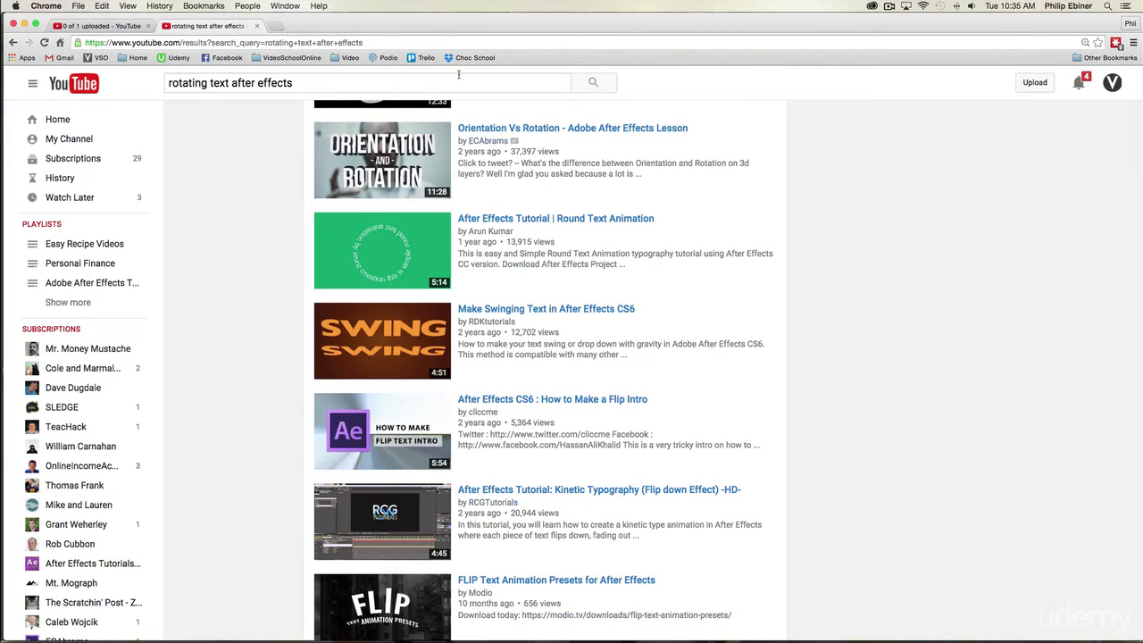
pyautogui.scroll(2, 629, 493)
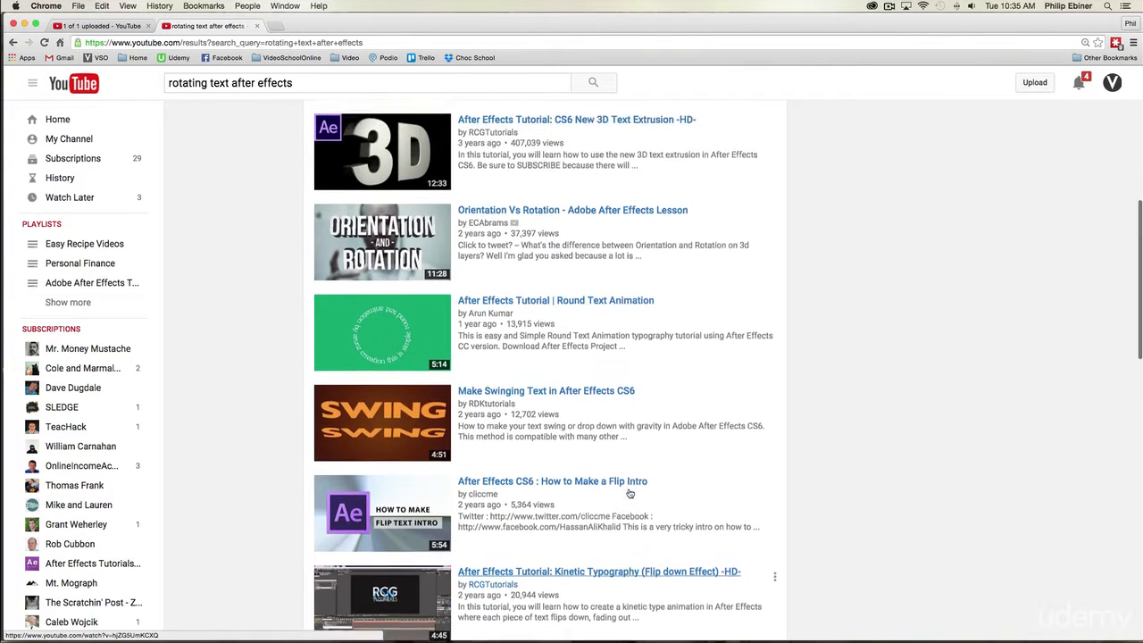
pyautogui.scroll(4, 628, 493)
# Step: Return to the upload page and insert a colon after "Tutorial" in the video title
pyautogui.click(134, 26)
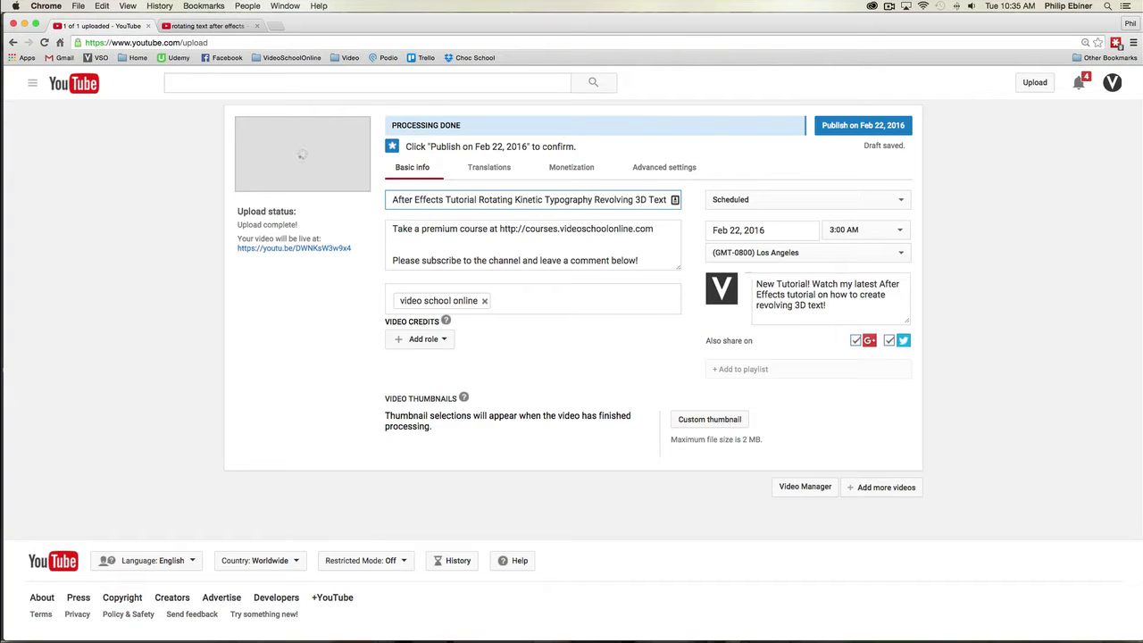
pyautogui.write(':')
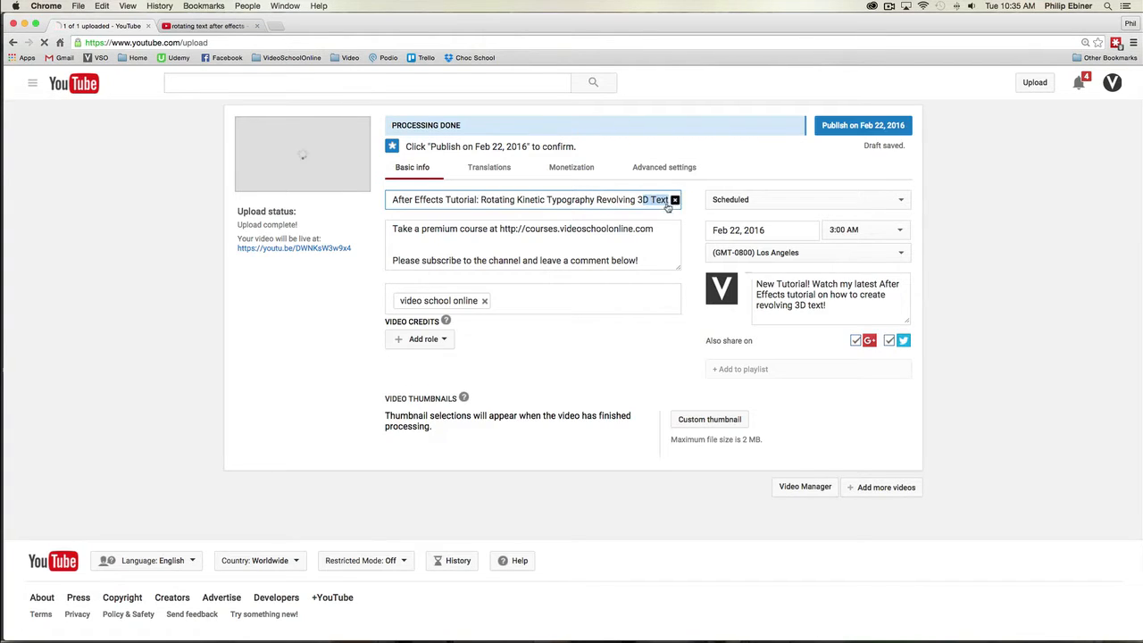
pyautogui.click(674, 199)
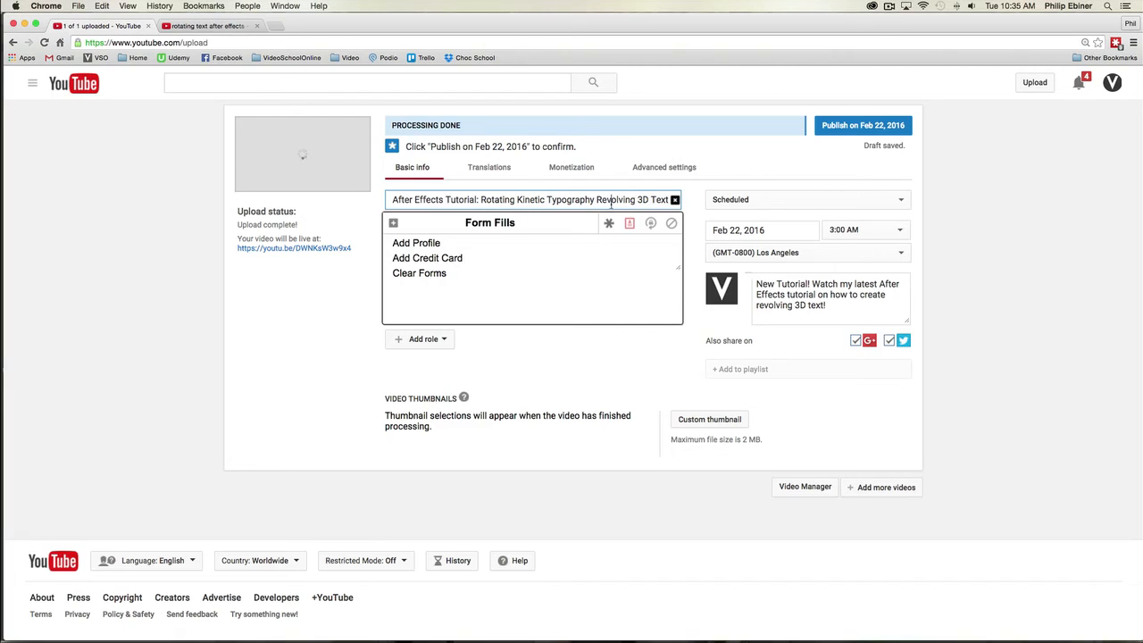
pyautogui.click(675, 202)
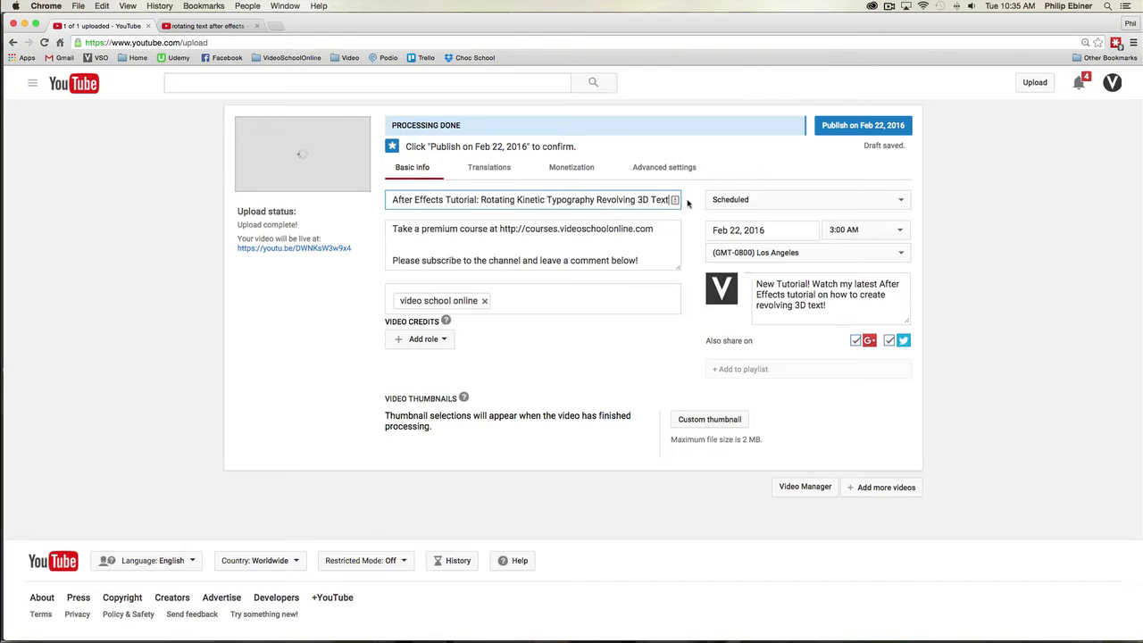
# Step: Reword the video title to "After Effects Tutorial: Revolving 3D Text Kinetic Typography"
pyautogui.doubleClick(490, 199)
pyautogui.press('BackSpace')
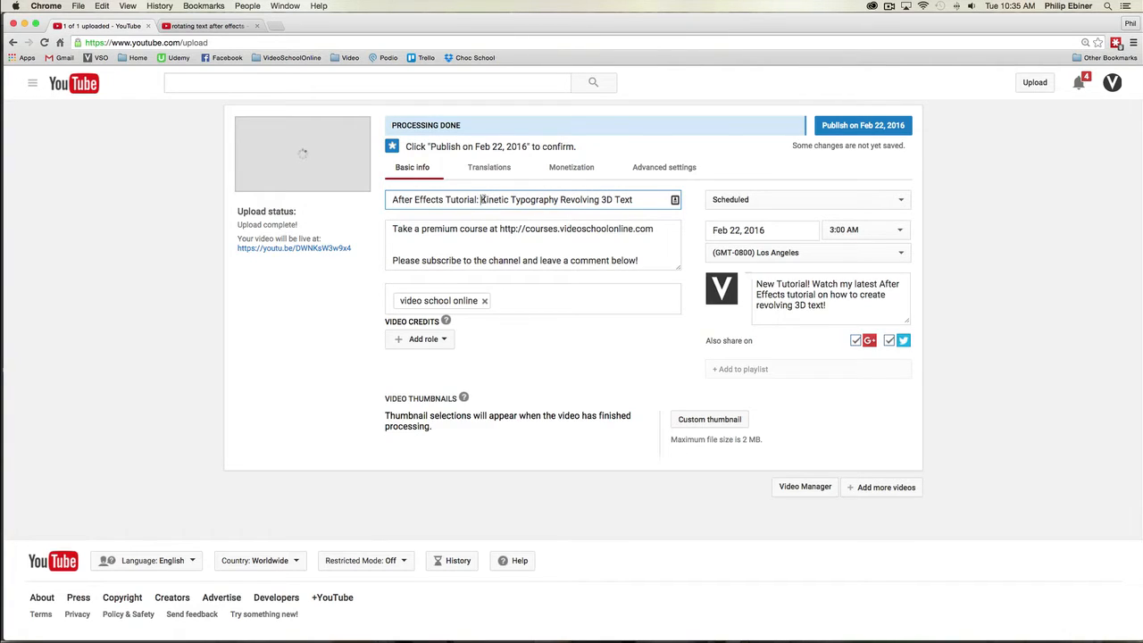
pyautogui.moveTo(481, 199); pyautogui.dragTo(561, 199)
pyautogui.press('BackSpace')
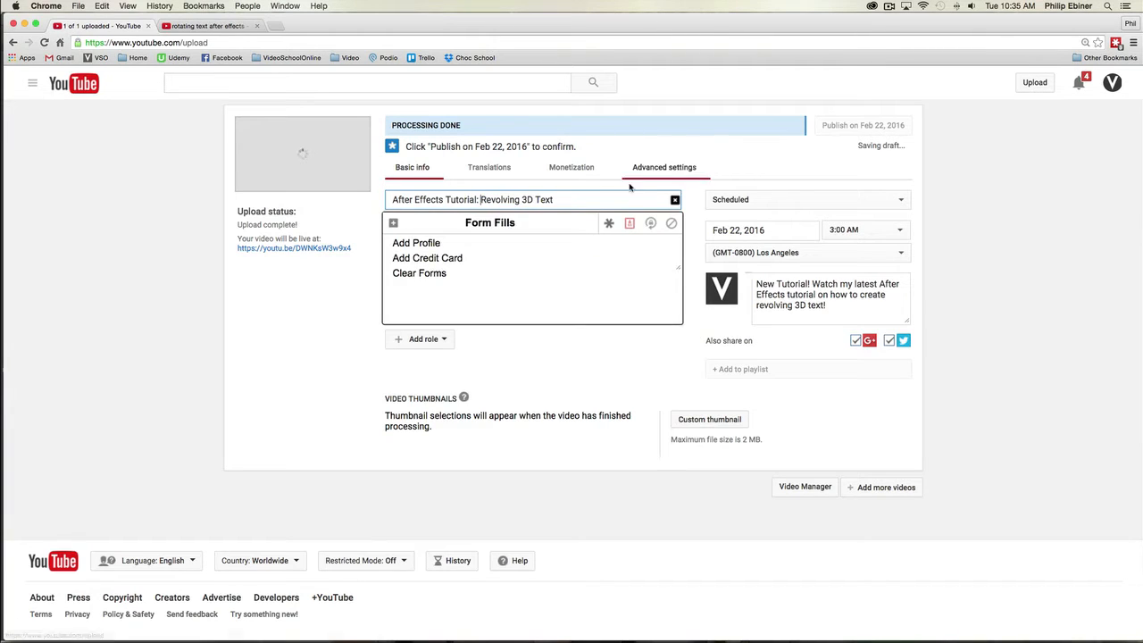
pyautogui.press('Up')
pyautogui.click(677, 203)
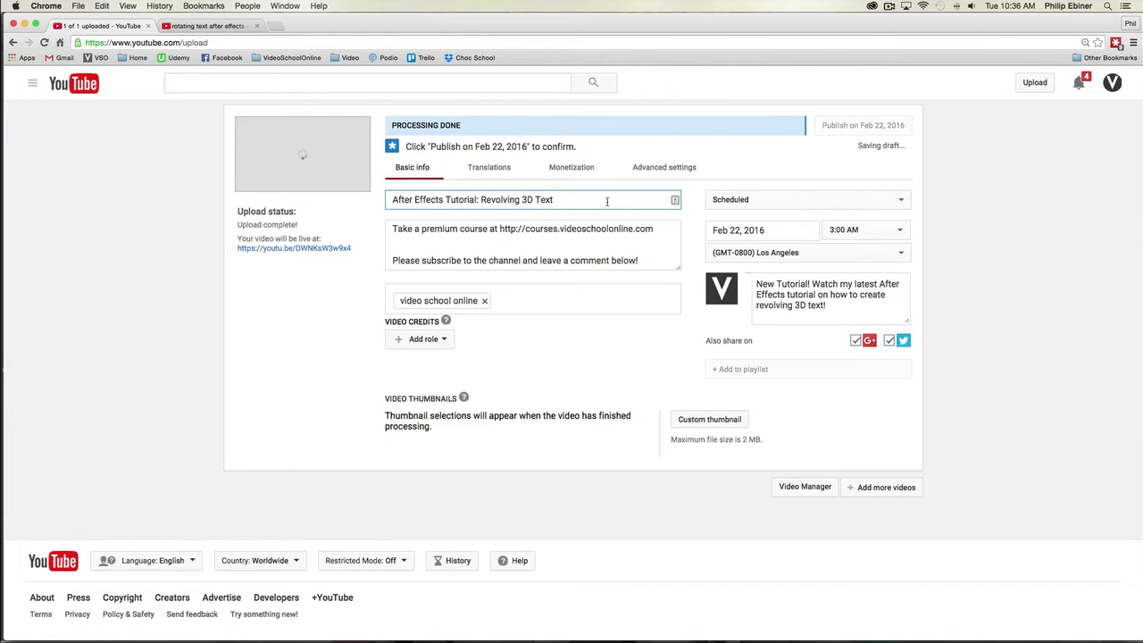
pyautogui.write('inetic Typography')
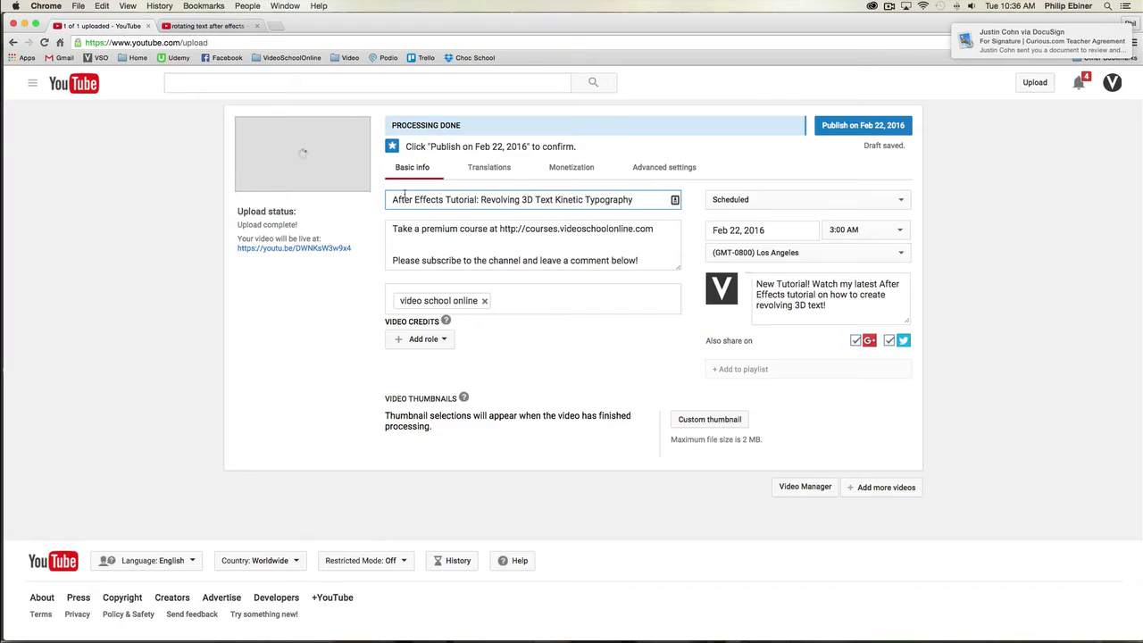
# Step: Insert ", Rotating" after "3D Text" in the video title and briefly recheck the search results tab
pyautogui.moveTo(389, 199); pyautogui.dragTo(649, 200)
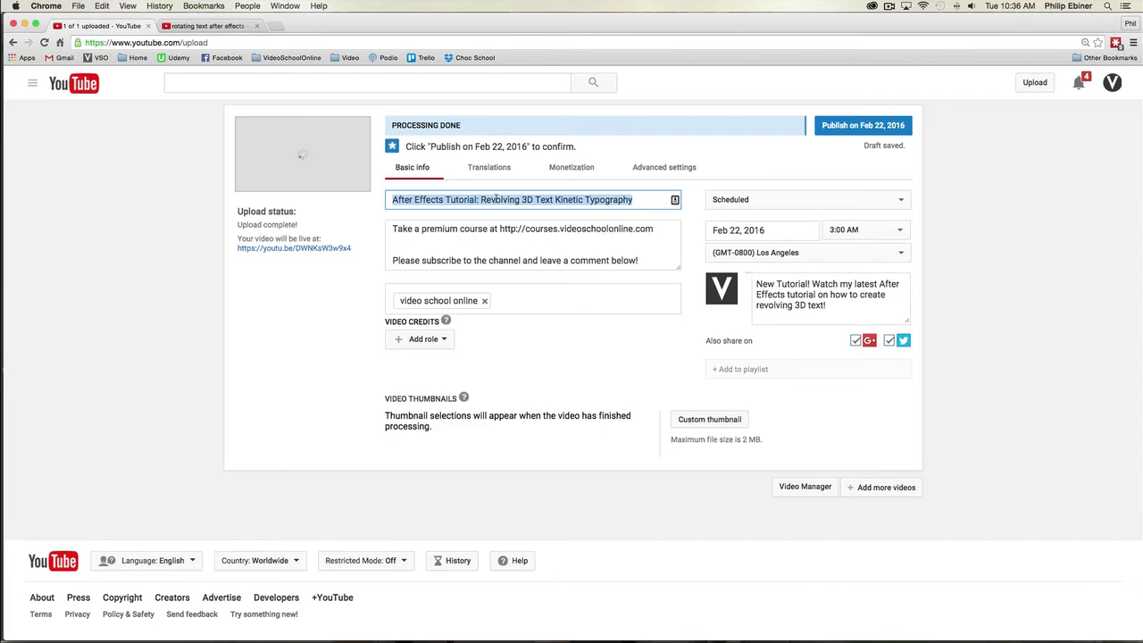
pyautogui.click(532, 200)
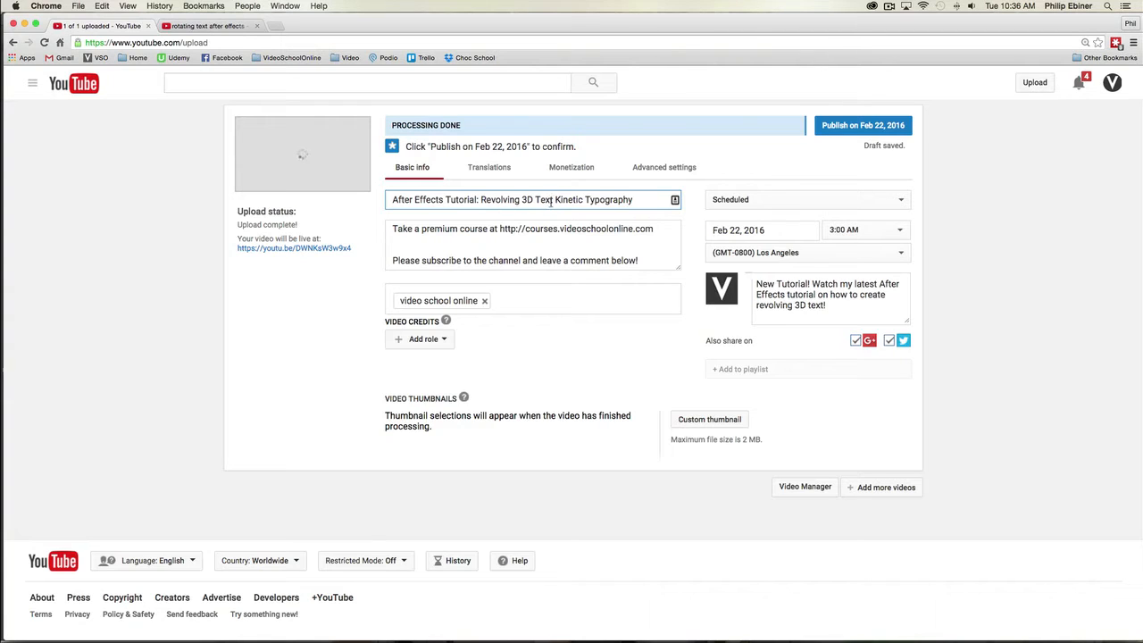
pyautogui.click(554, 200)
pyautogui.write(', Rotating')
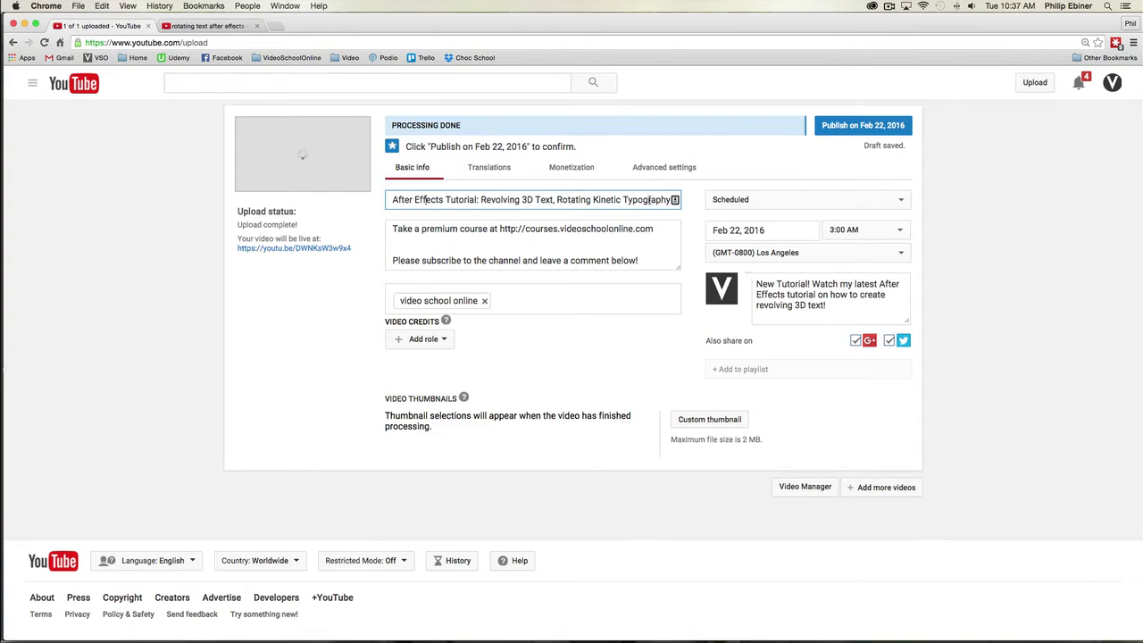
pyautogui.click(200, 26)
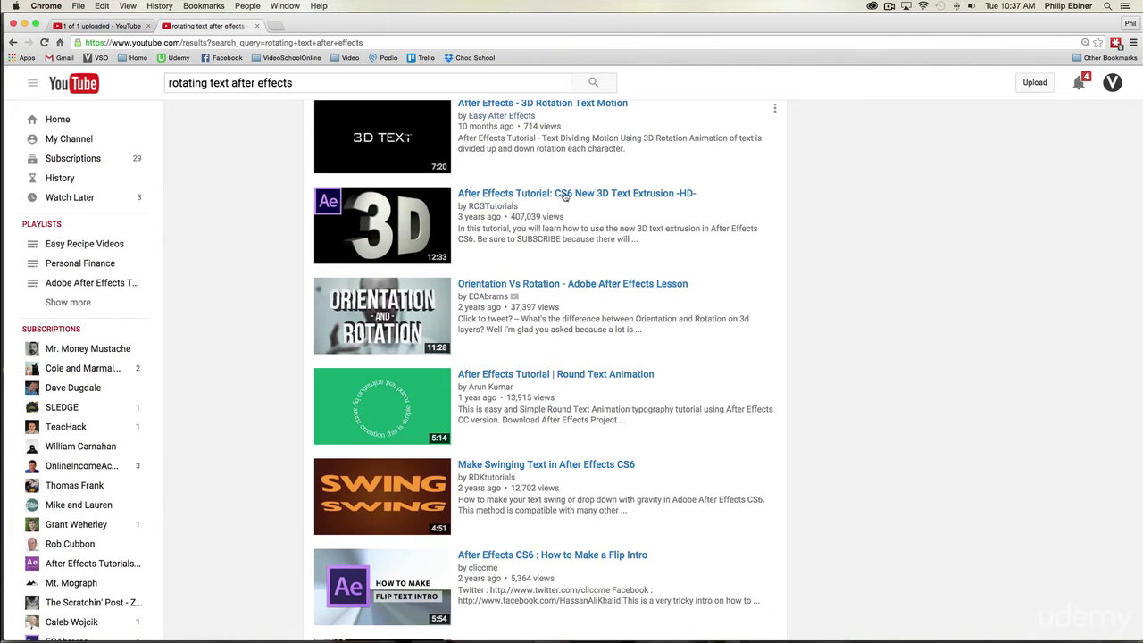
pyautogui.click(99, 26)
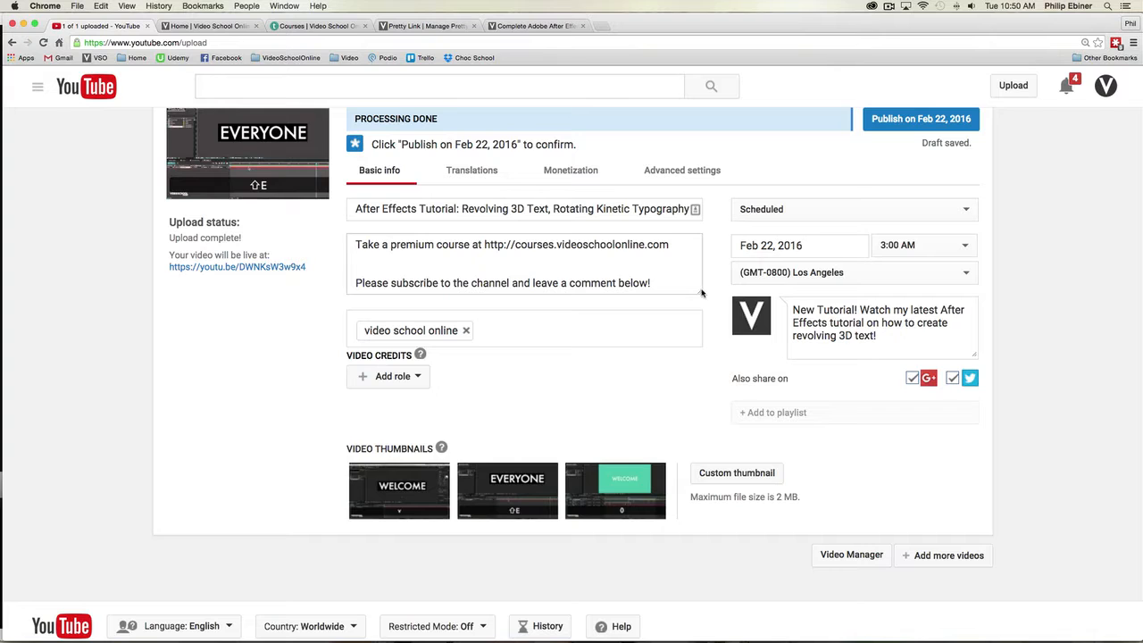
# Step: Enlarge the description box to show its full text and highlight the website and social links and the subscribe line
pyautogui.moveTo(700, 293); pyautogui.dragTo(704, 372)
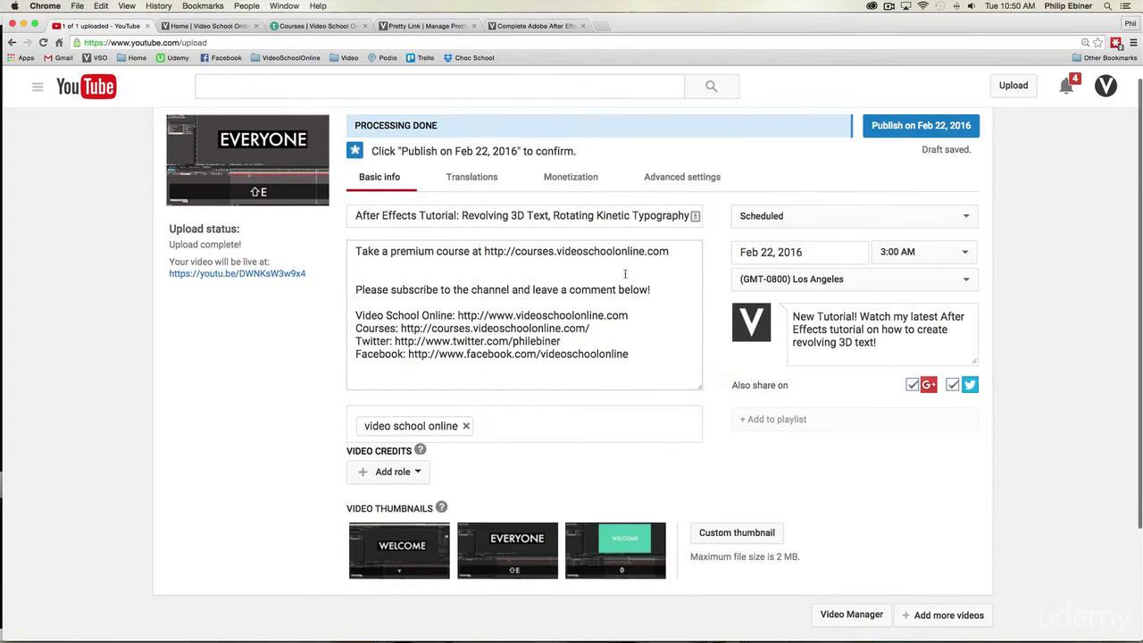
pyautogui.moveTo(371, 313)
pyautogui.mouseDown()
pyautogui.moveTo(589, 329)
pyautogui.moveTo(648, 361)
pyautogui.moveTo(657, 354)
pyautogui.moveTo(357, 313)
pyautogui.mouseUp()
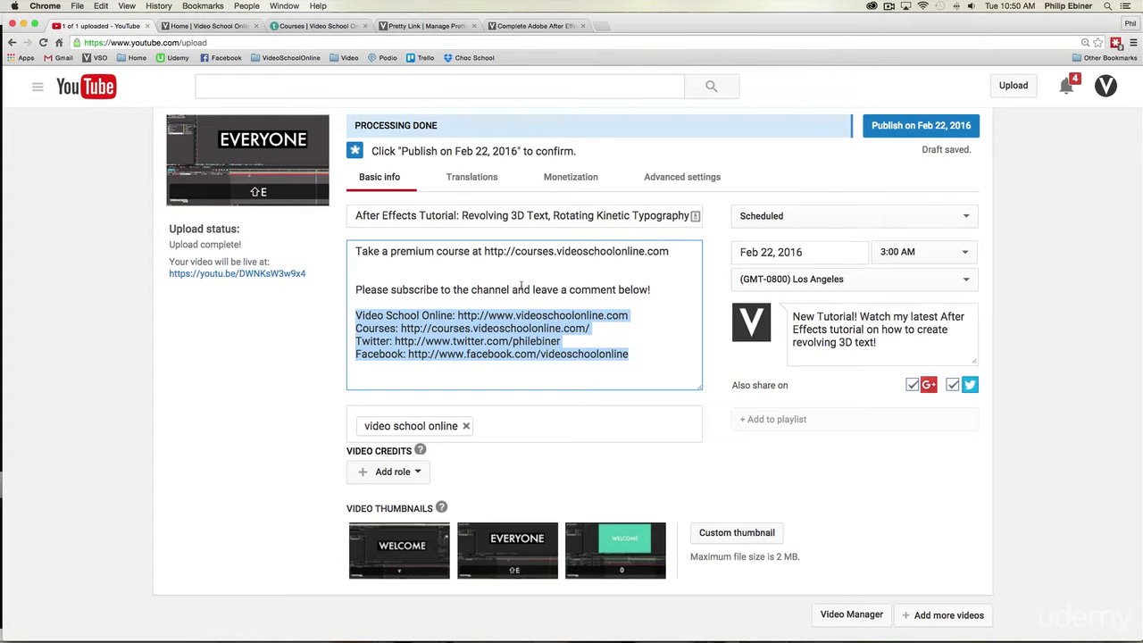
pyautogui.moveTo(366, 289); pyautogui.dragTo(640, 299)
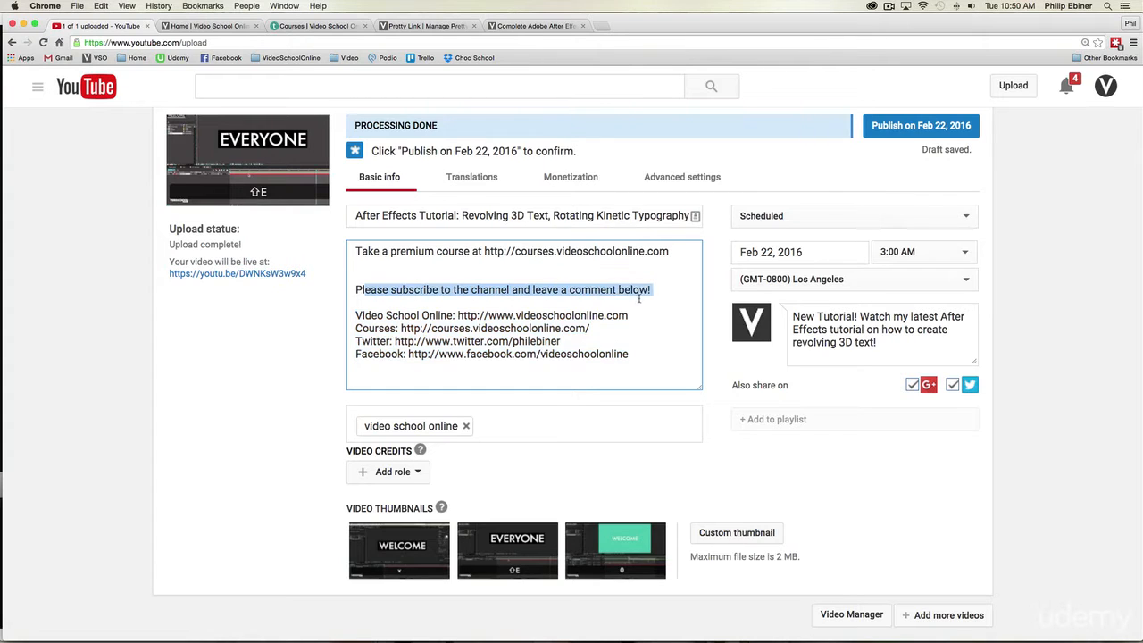
pyautogui.scroll(-1, 643, 299)
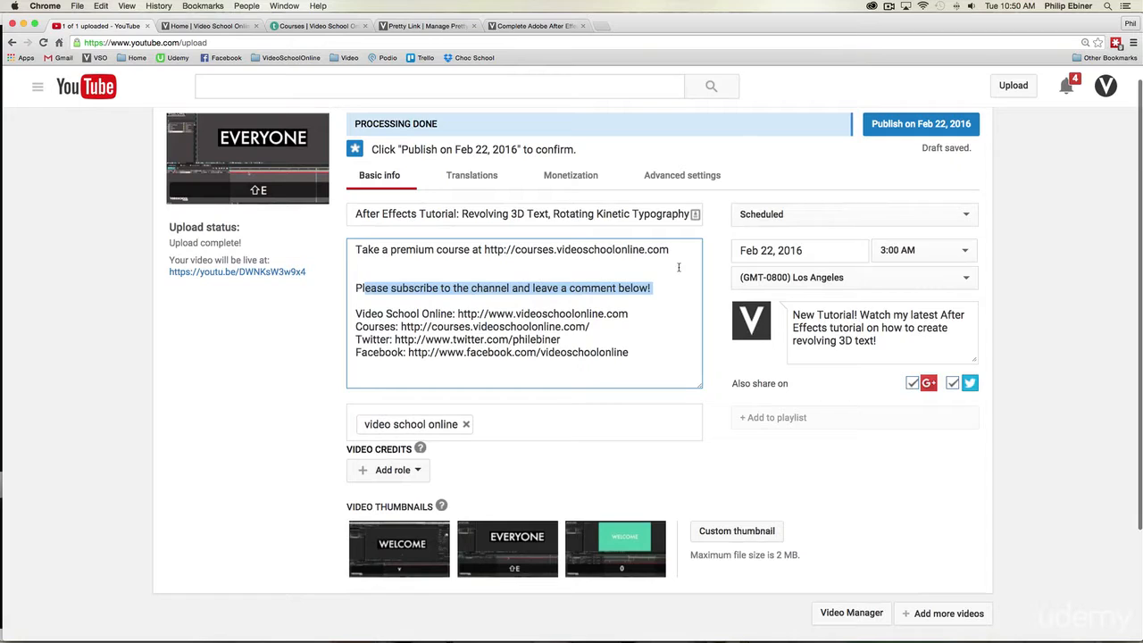
pyautogui.moveTo(683, 251); pyautogui.dragTo(342, 247)
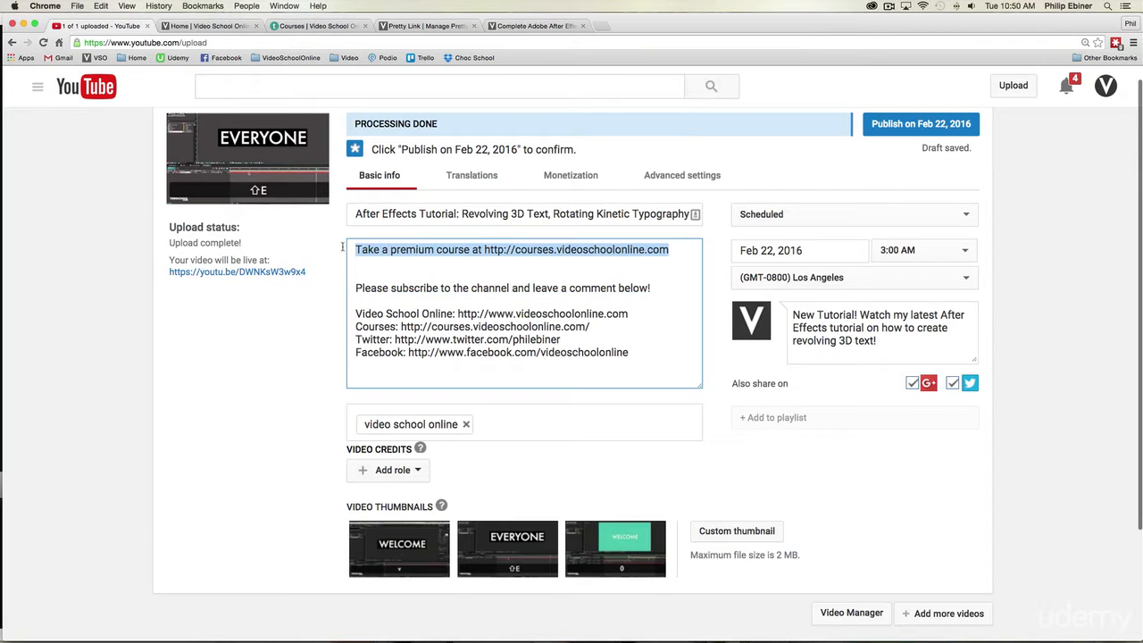
pyautogui.scroll(-1, 375, 248)
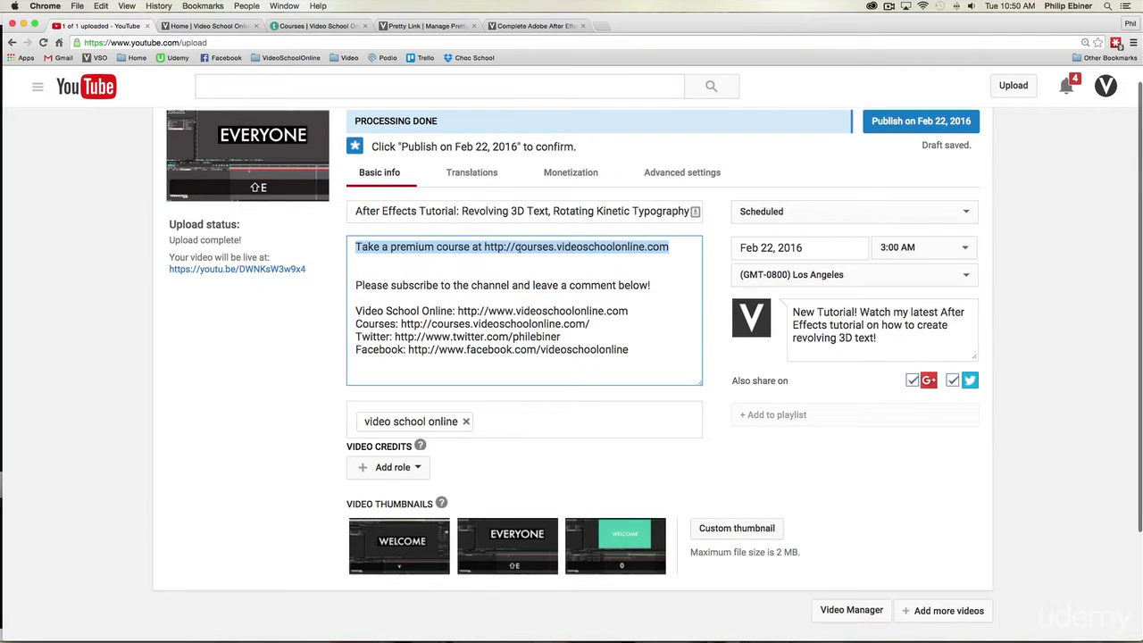
pyautogui.click(518, 247)
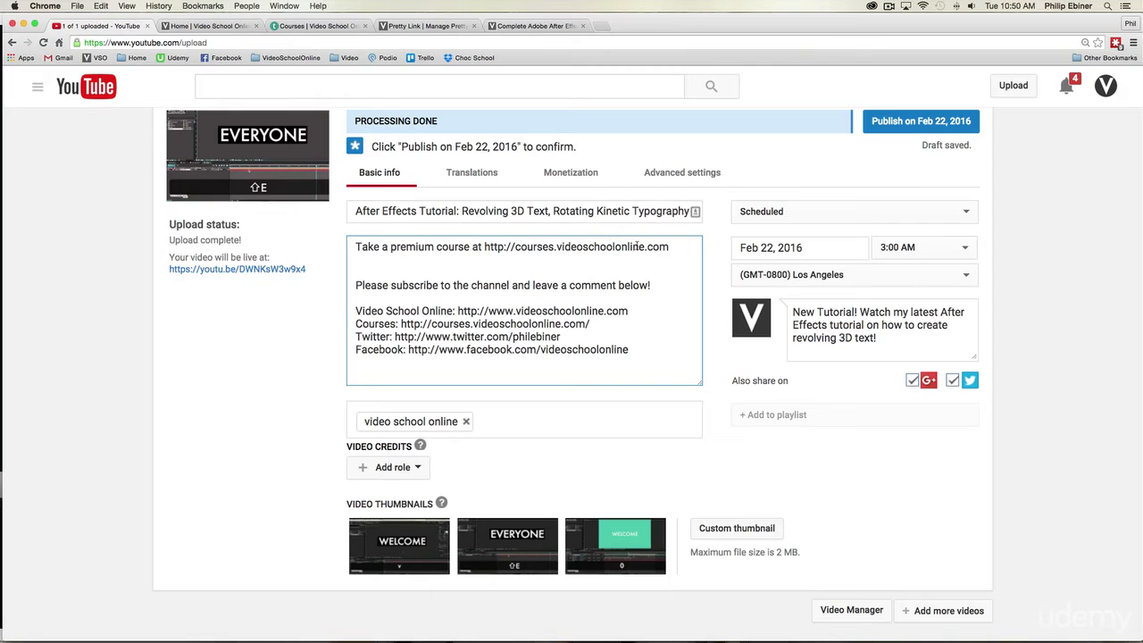
pyautogui.moveTo(676, 249); pyautogui.dragTo(482, 246)
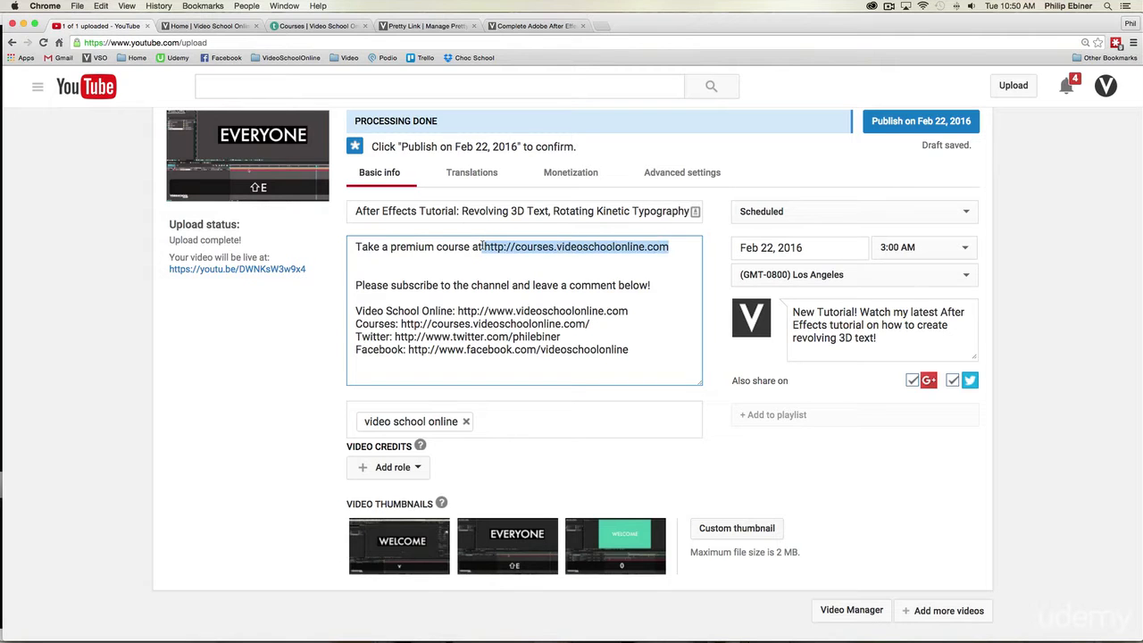
pyautogui.scroll(-1, 482, 247)
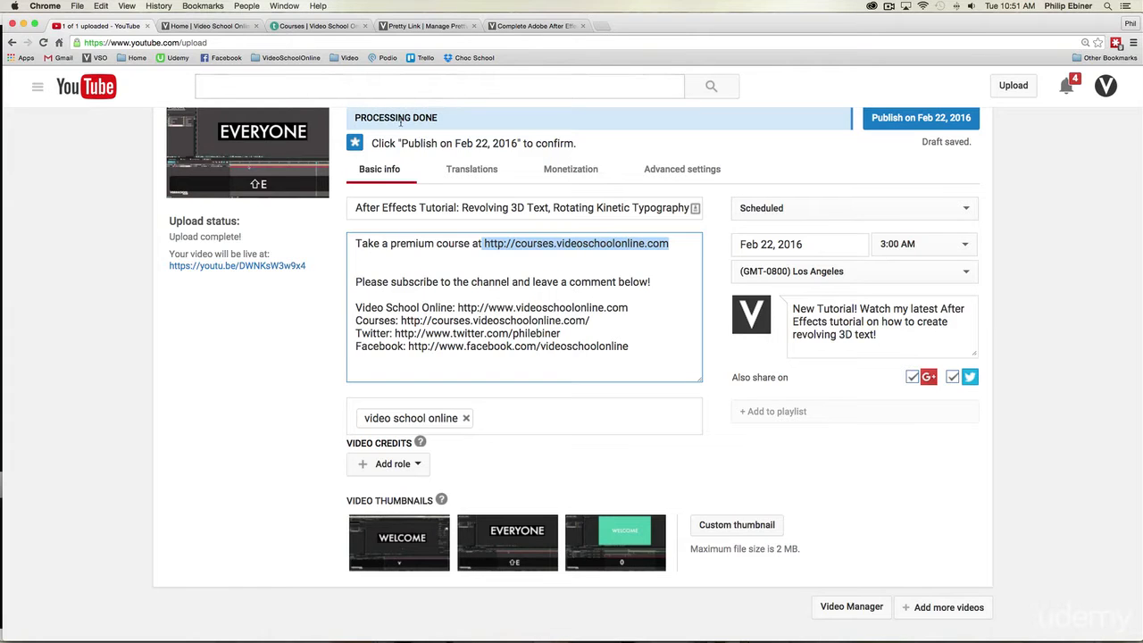
# Step: Browse the full Video School Online course list for the After Effects course and view its discounted enrolment page
pyautogui.click(238, 26)
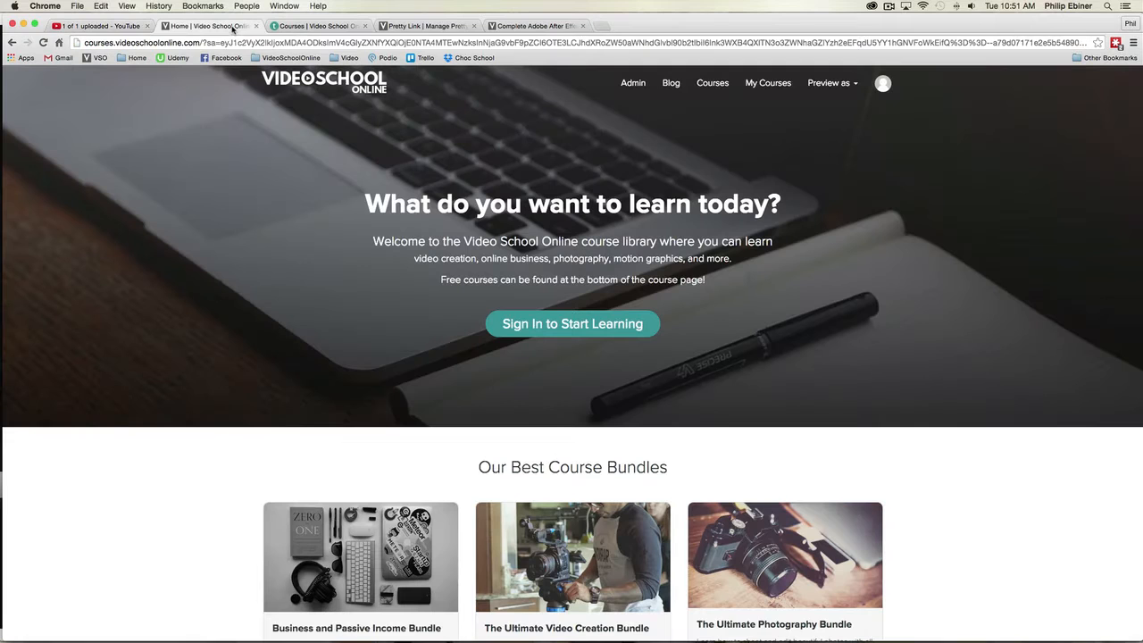
pyautogui.scroll(-3, 564, 304)
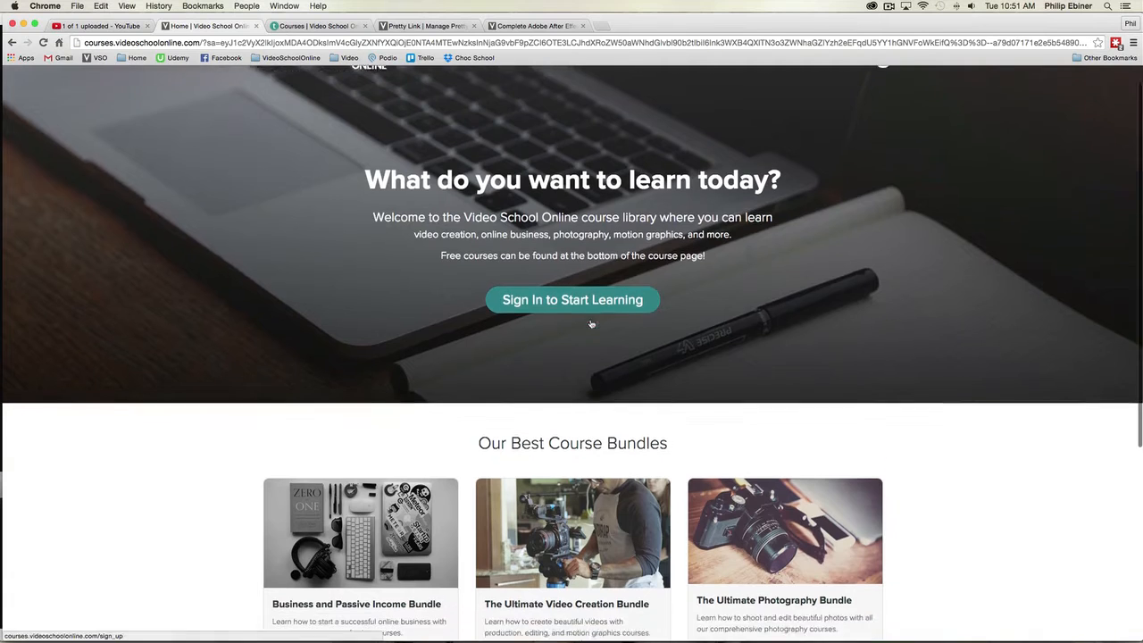
pyautogui.click(566, 573)
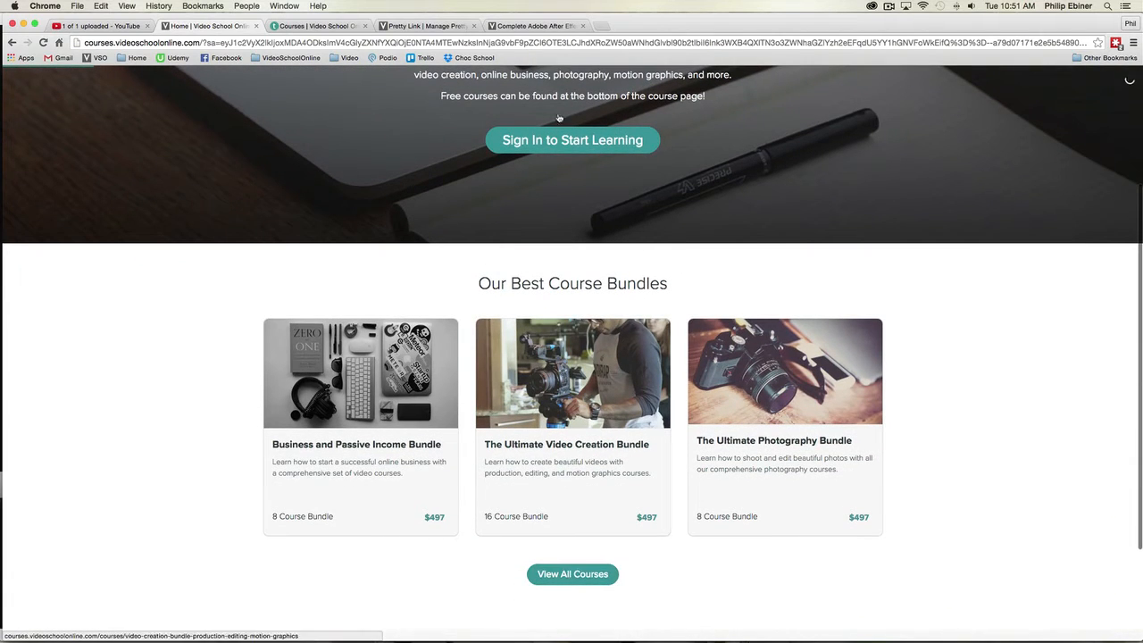
pyautogui.scroll(-10, 650, 349)
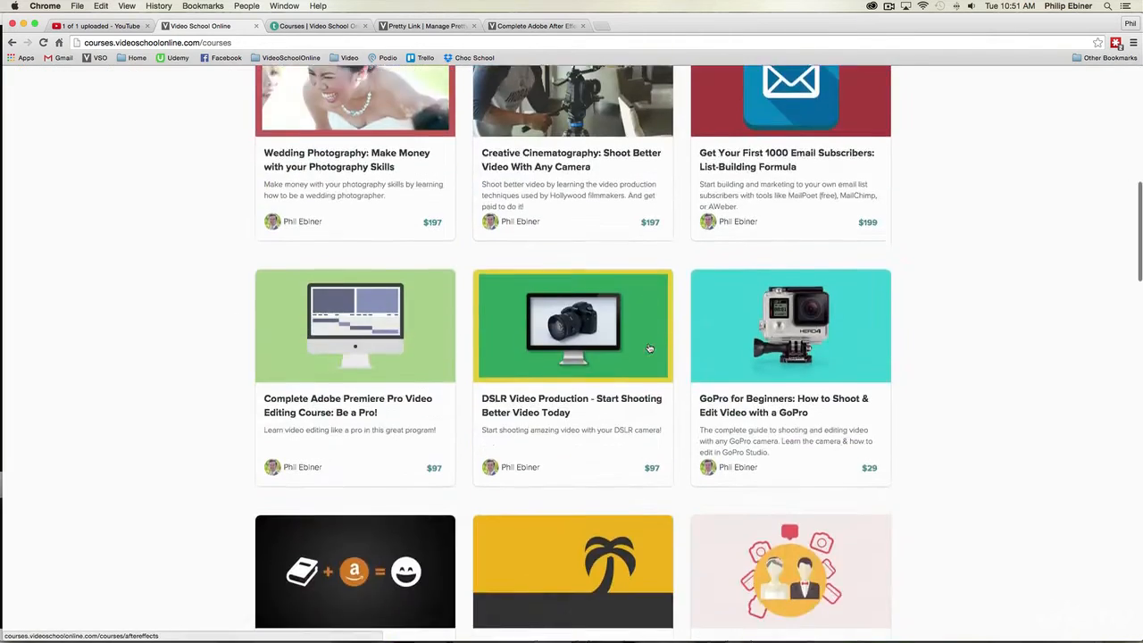
pyautogui.scroll(8, 527, 433)
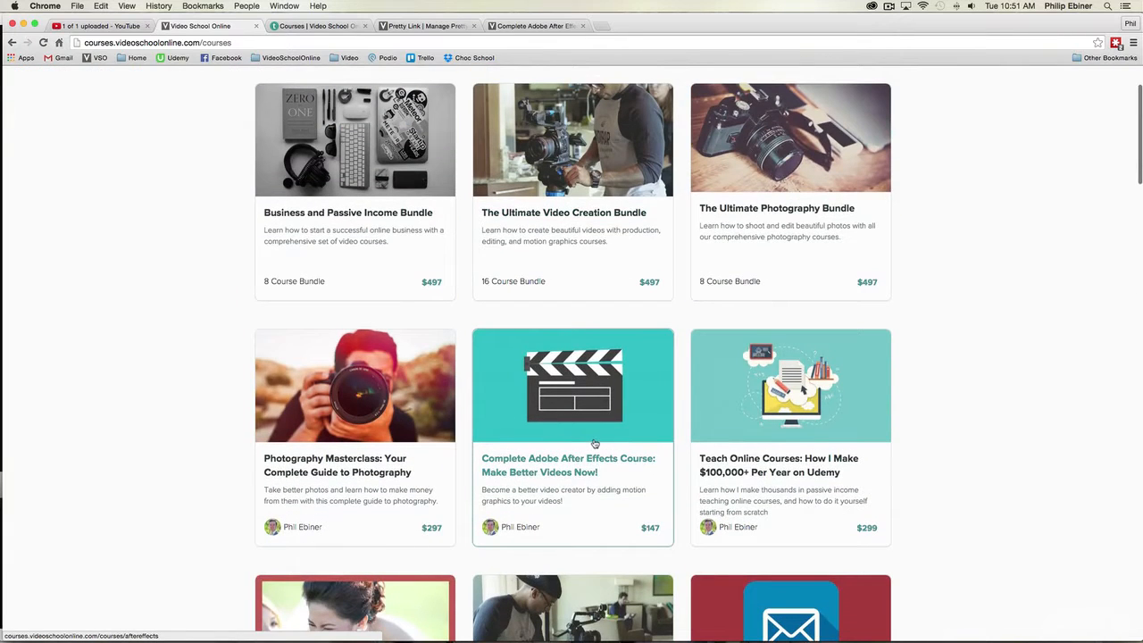
pyautogui.scroll(-1, 593, 437)
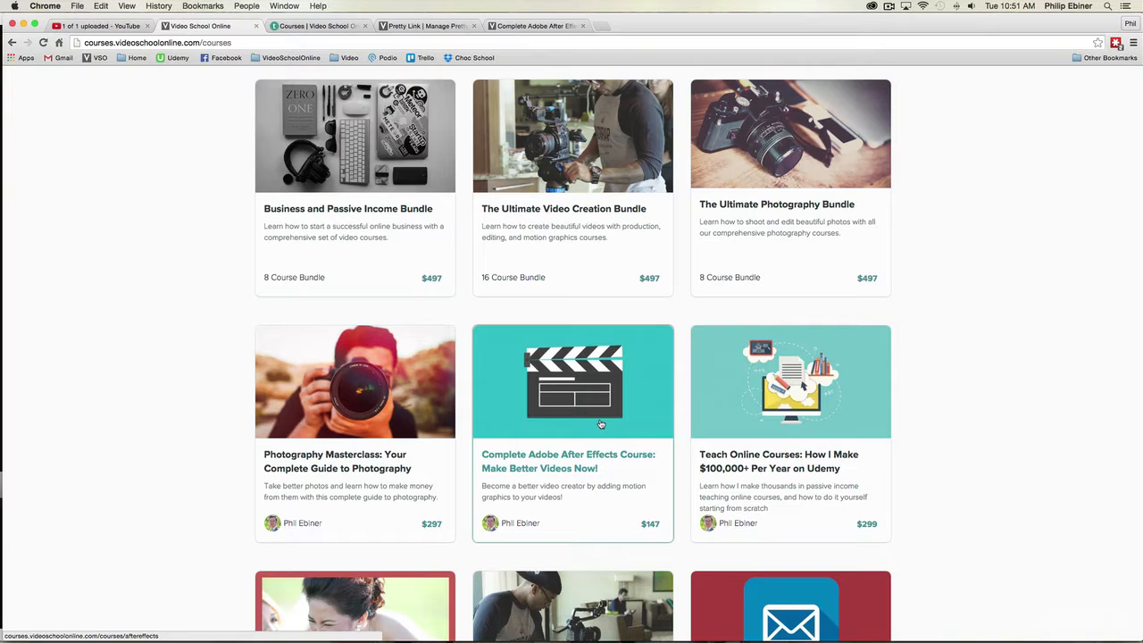
pyautogui.click(524, 27)
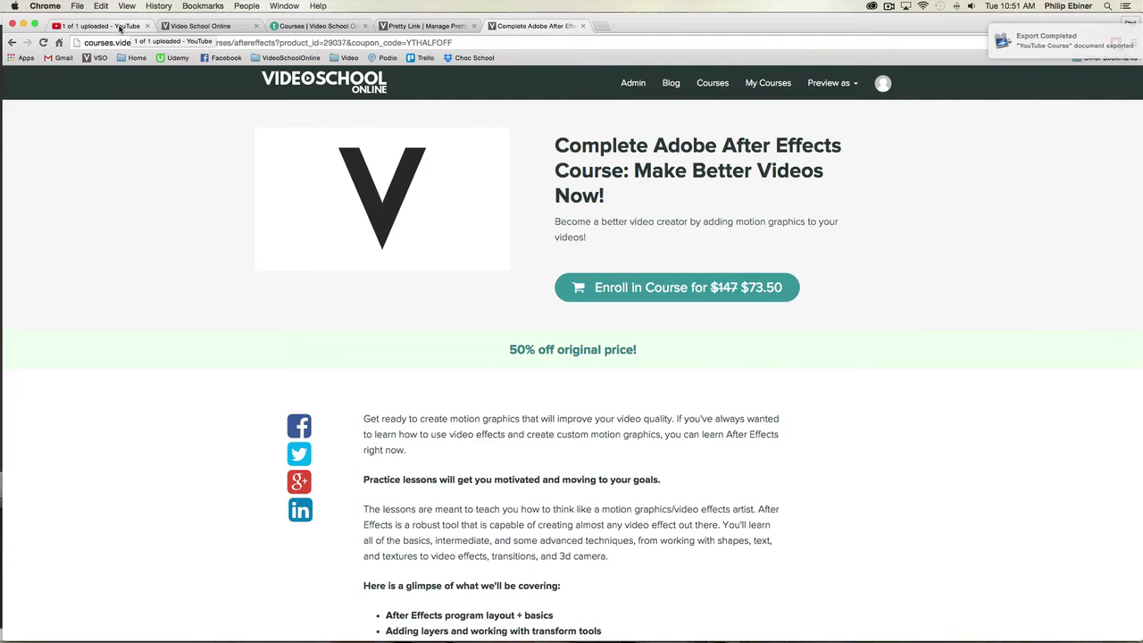
# Step: Replace the first line of the video description with "Enroll in the premium After Effects course for 50% off ("
pyautogui.click(132, 26)
pyautogui.click(486, 243)
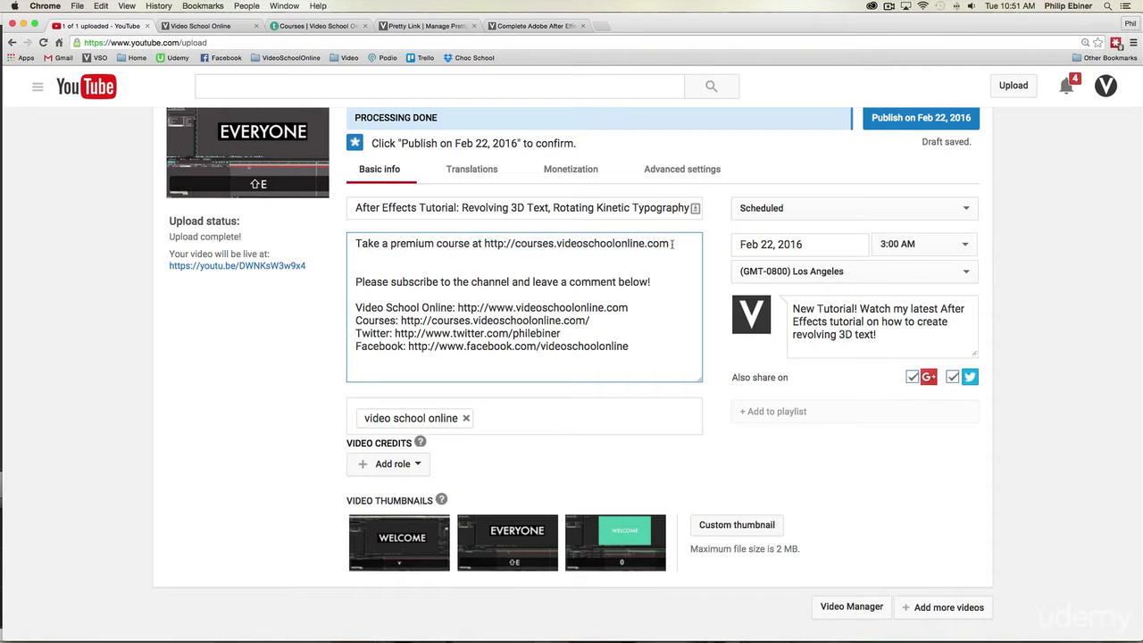
pyautogui.moveTo(671, 244); pyautogui.dragTo(400, 220)
pyautogui.write('Enroll ')
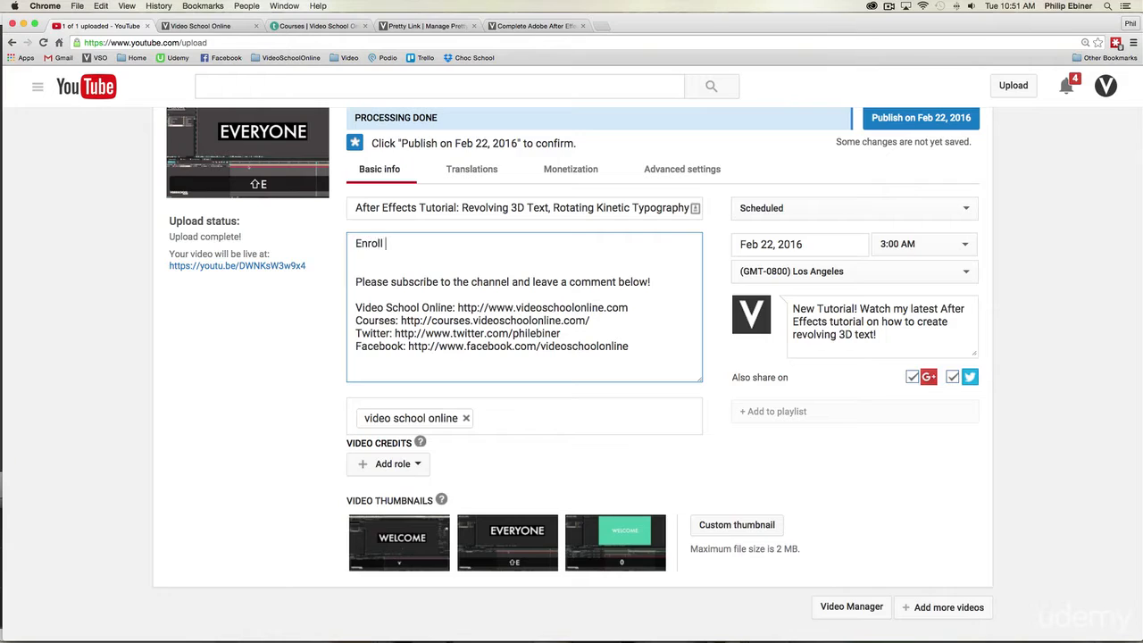
pyautogui.write('in the premium After Eff')
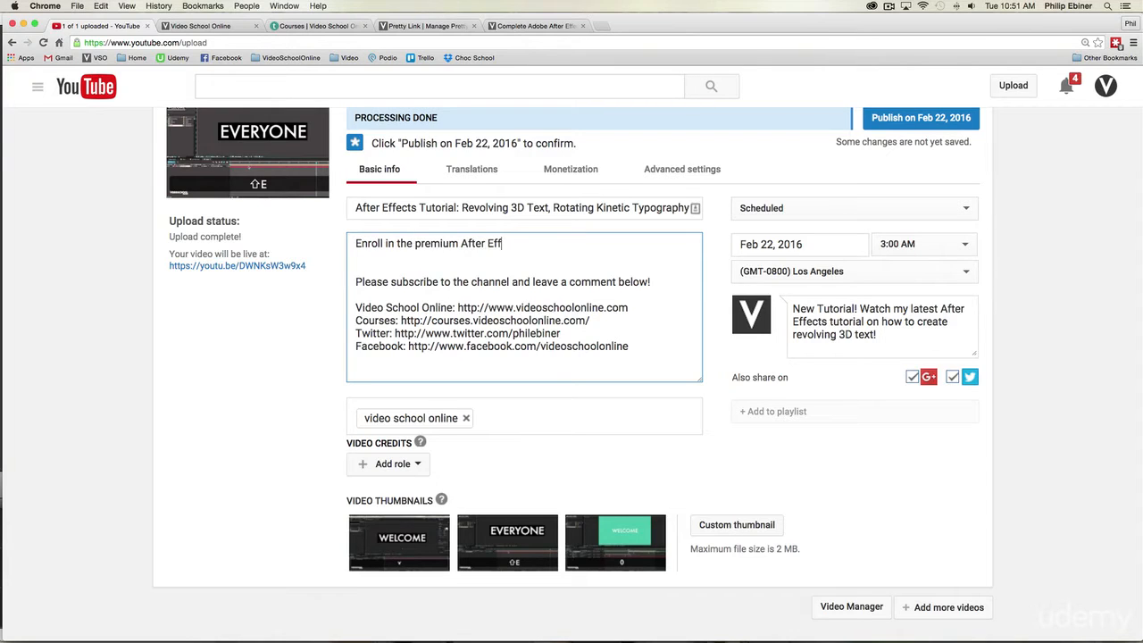
pyautogui.write('ects course for 50% off')
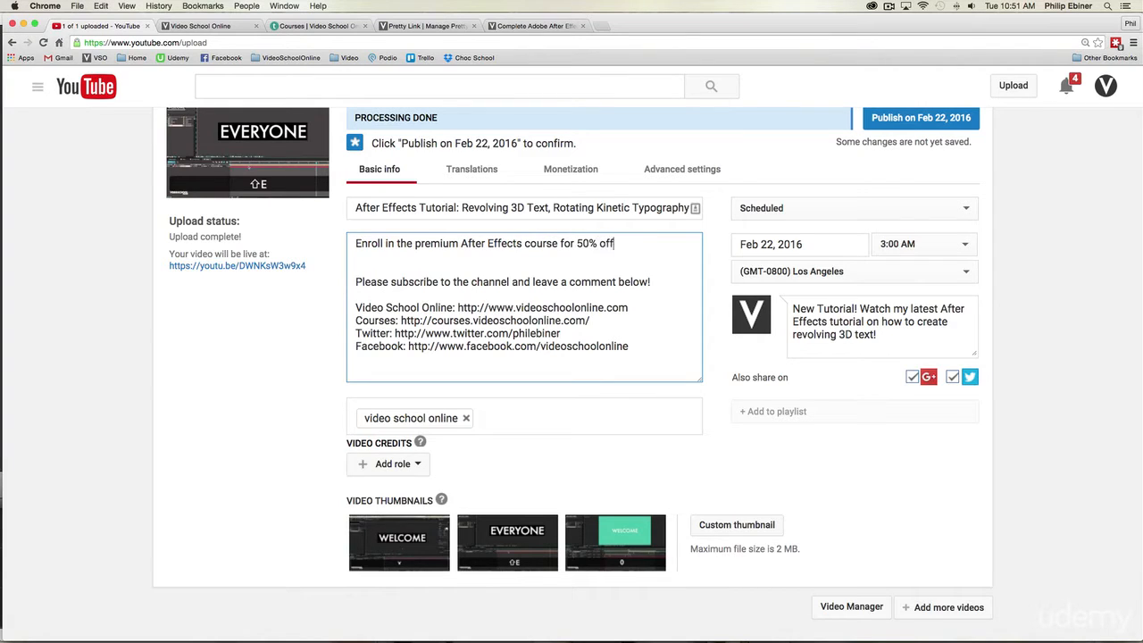
pyautogui.write(' (')
# Step: Examine the coupon web address of the After Effects course page and check the Pretty Link list for its short link
pyautogui.click(554, 28)
pyautogui.click(433, 43)
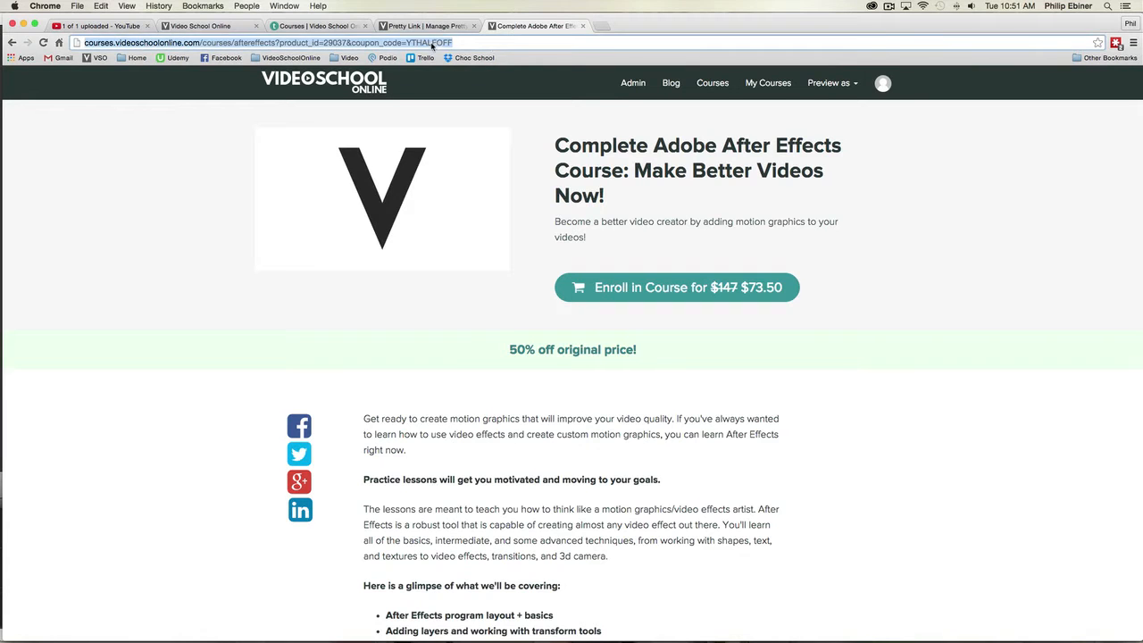
pyautogui.click(506, 42)
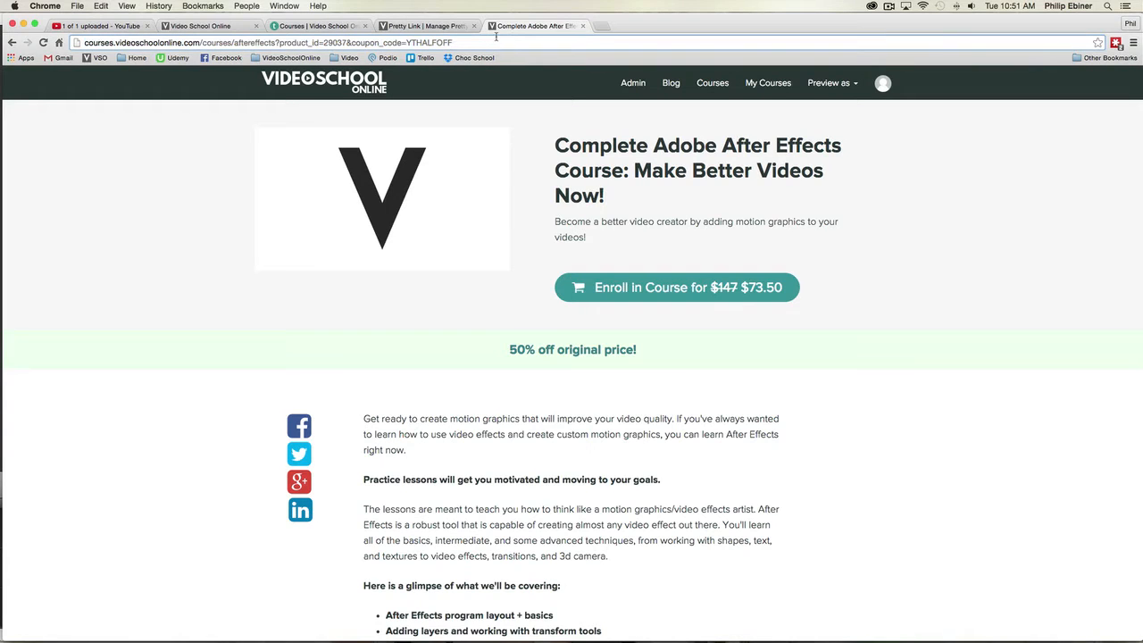
pyautogui.press('super+a')
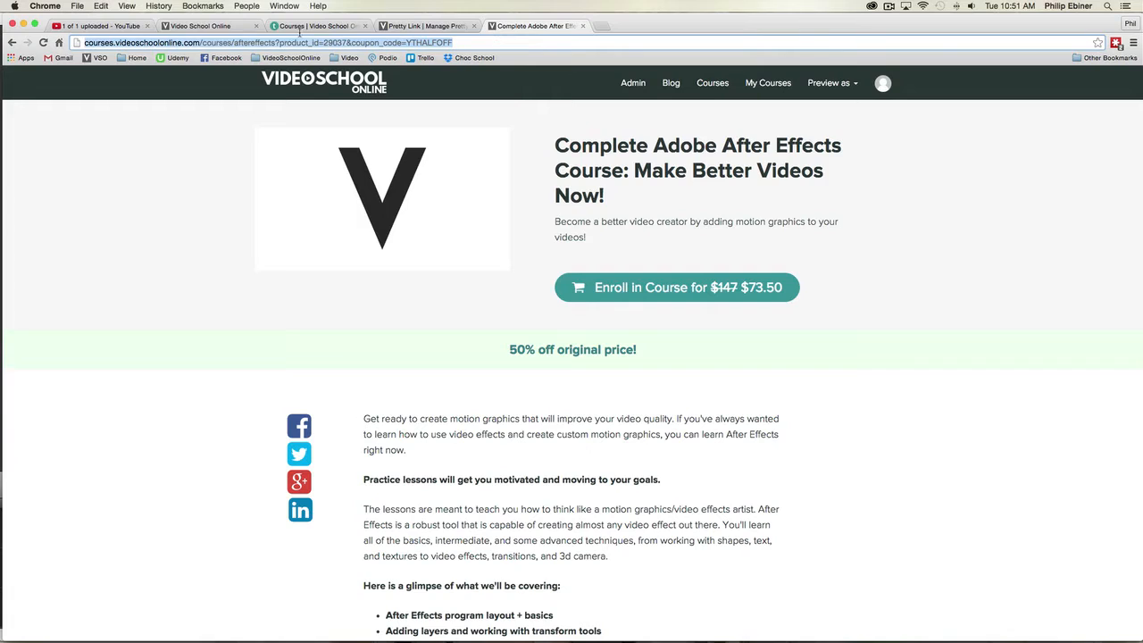
pyautogui.click(442, 27)
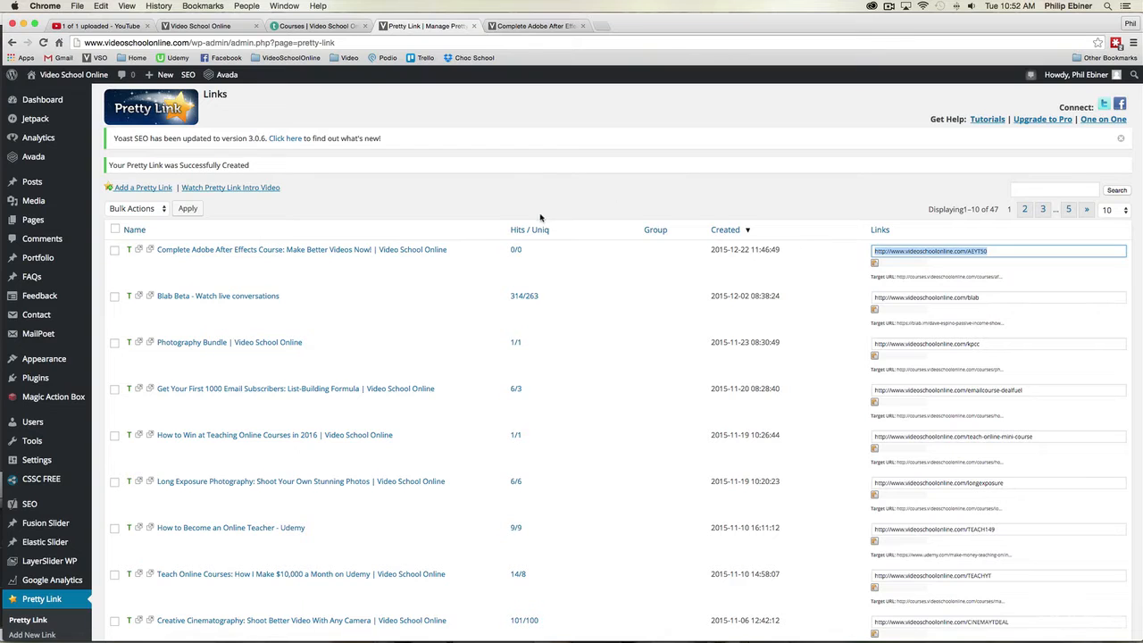
pyautogui.click(525, 26)
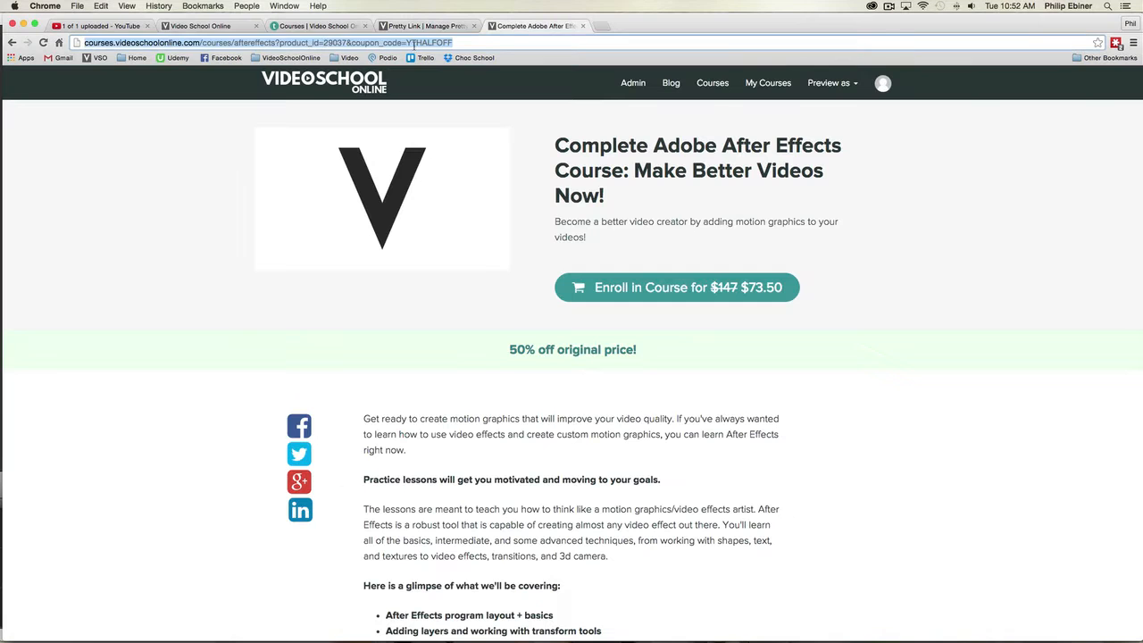
pyautogui.moveTo(206, 42); pyautogui.dragTo(409, 43)
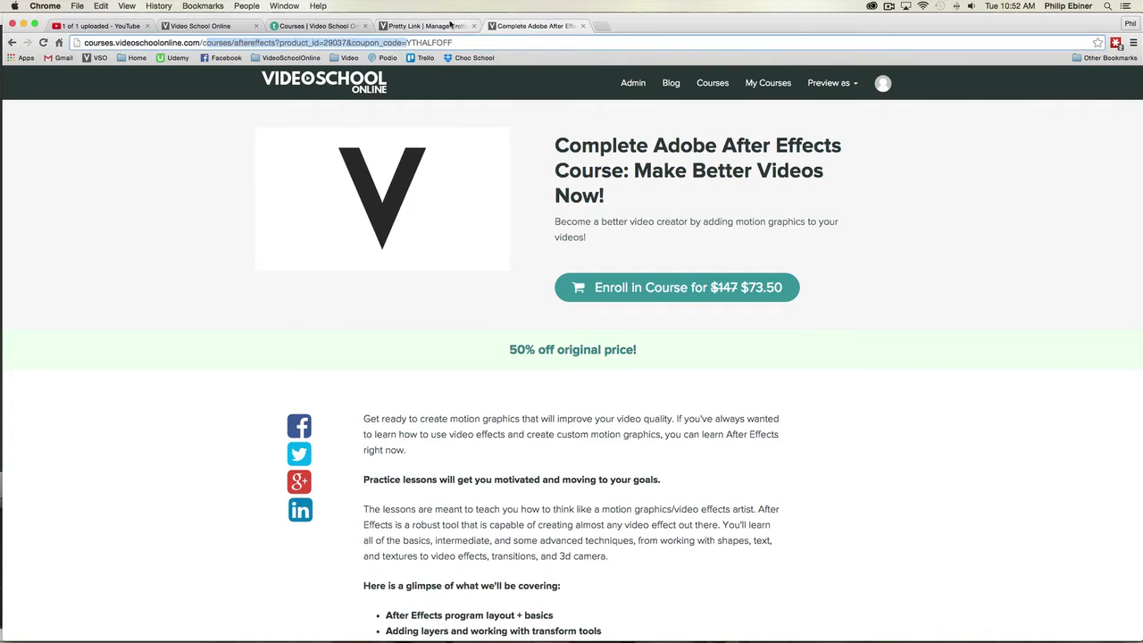
pyautogui.click(427, 26)
pyautogui.click(973, 258)
pyautogui.click(1091, 252)
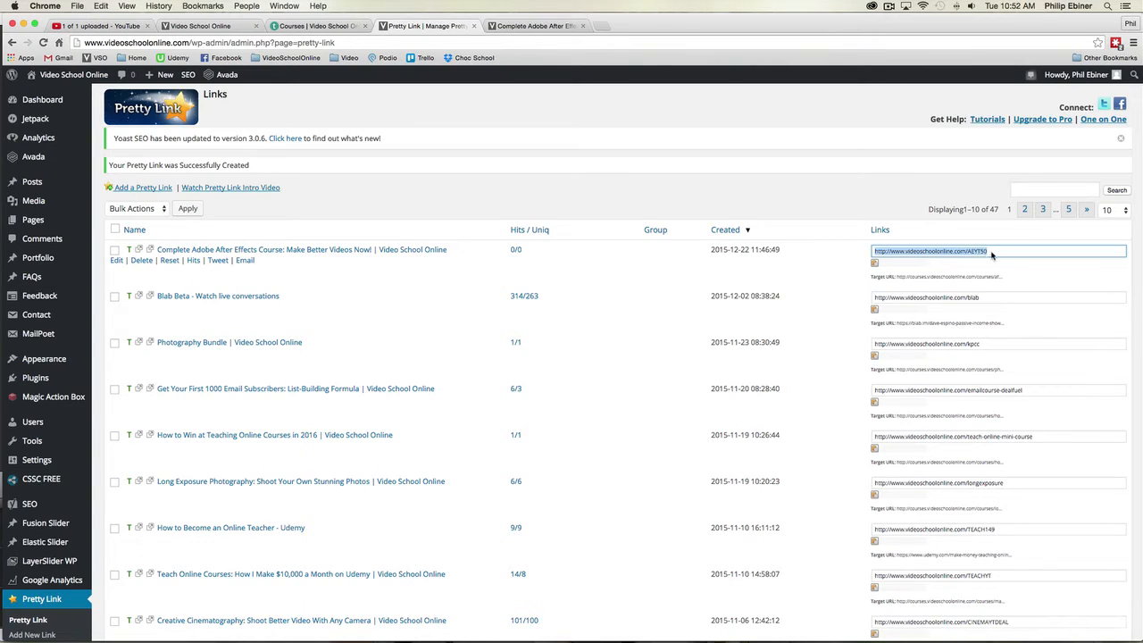
pyautogui.click(994, 255)
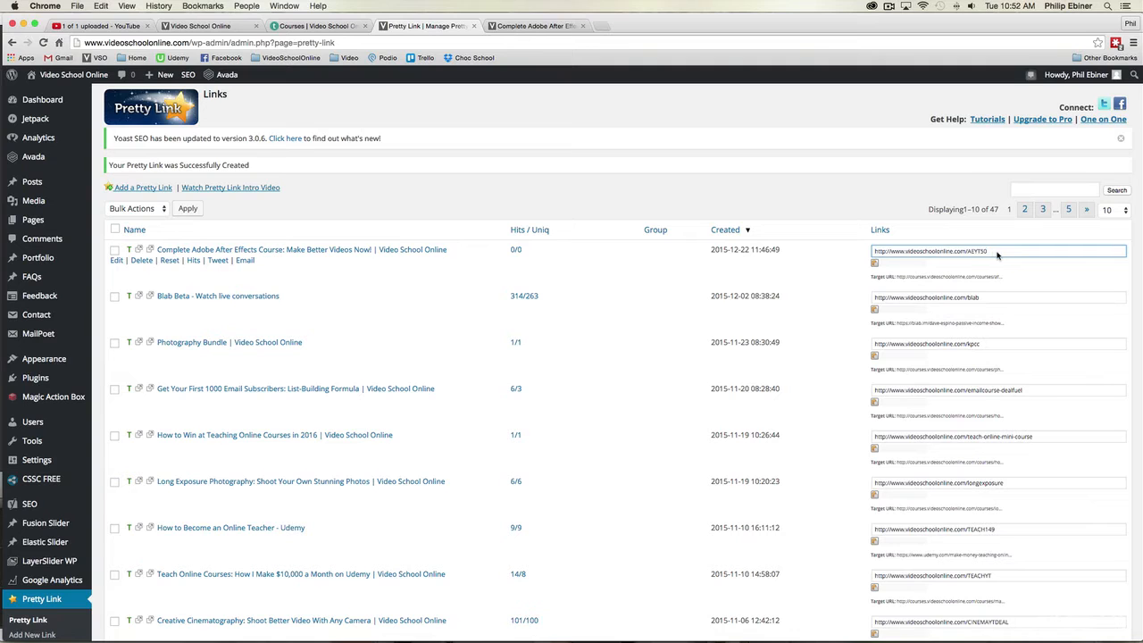
pyautogui.press('super+a')
pyautogui.click(995, 254)
pyautogui.click(988, 255)
pyautogui.press('super+c')
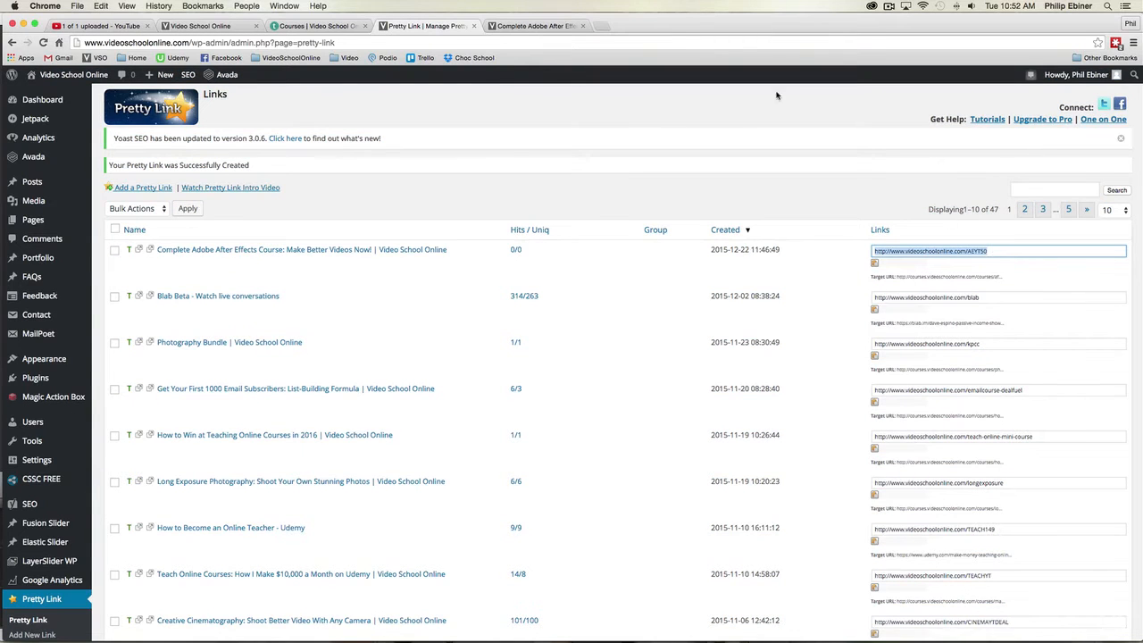
# Step: Paste the AEYT50 short link after "50% off" in the video description, replacing the opening parenthesis with a colon
pyautogui.click(105, 26)
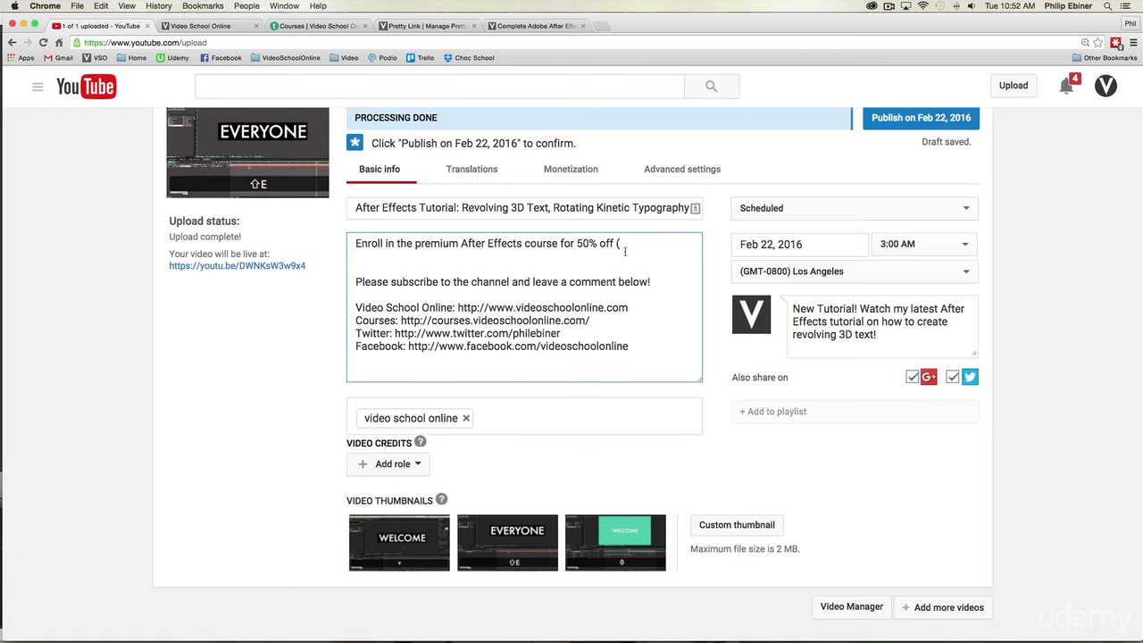
pyautogui.press('super+v')
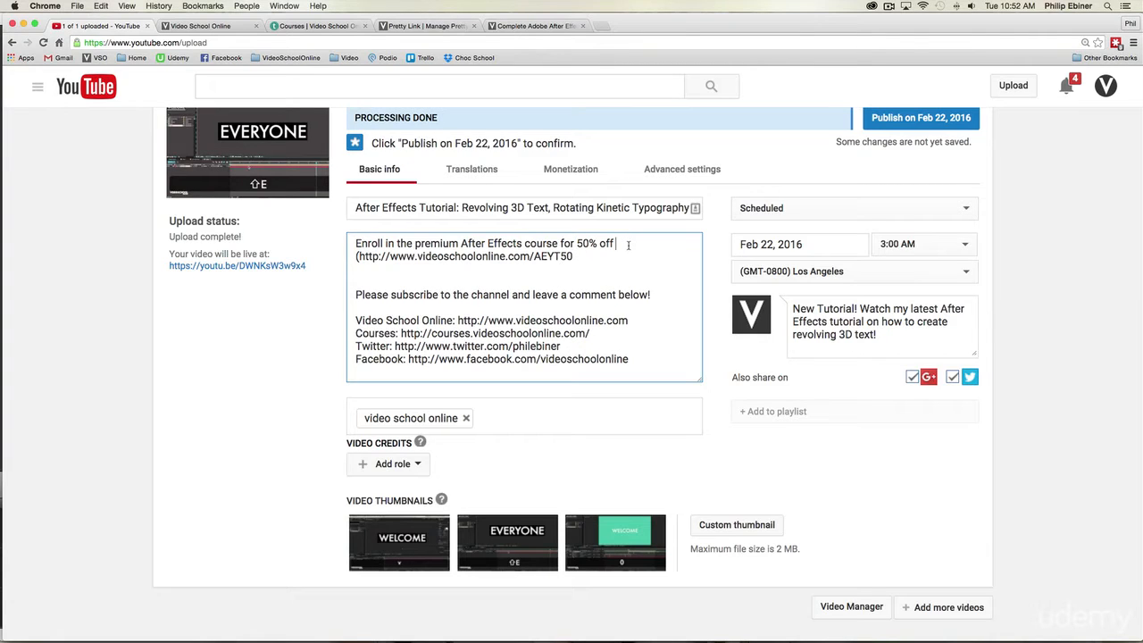
pyautogui.press('BackSpace')
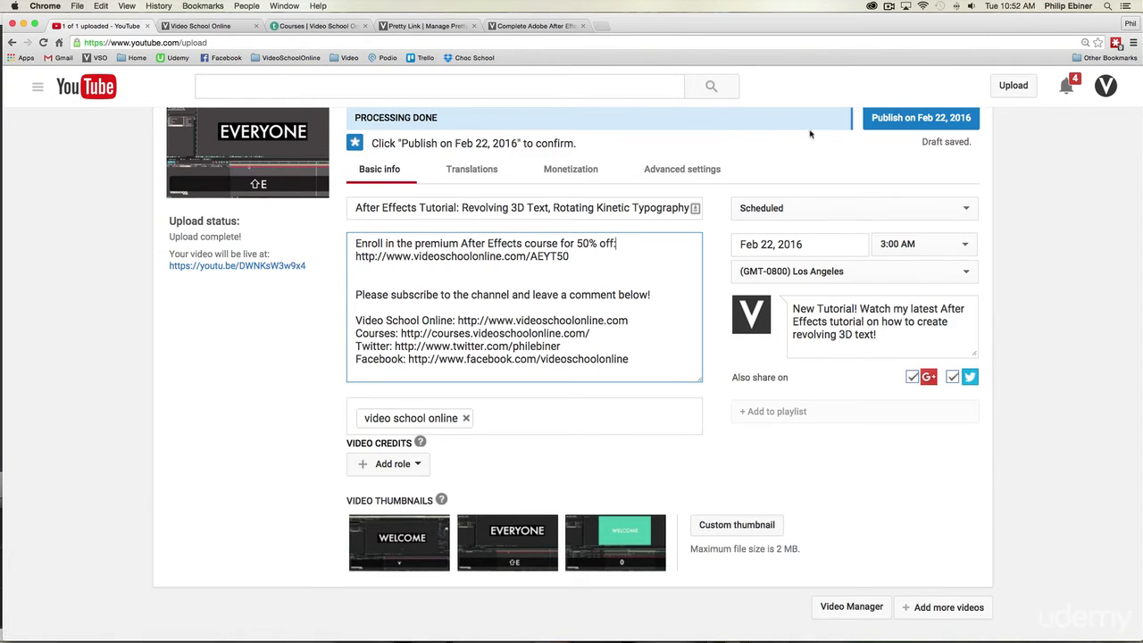
# Step: Preview the video's watch page and expand and collapse its description to check how the course link is displayed
pyautogui.click(251, 268)
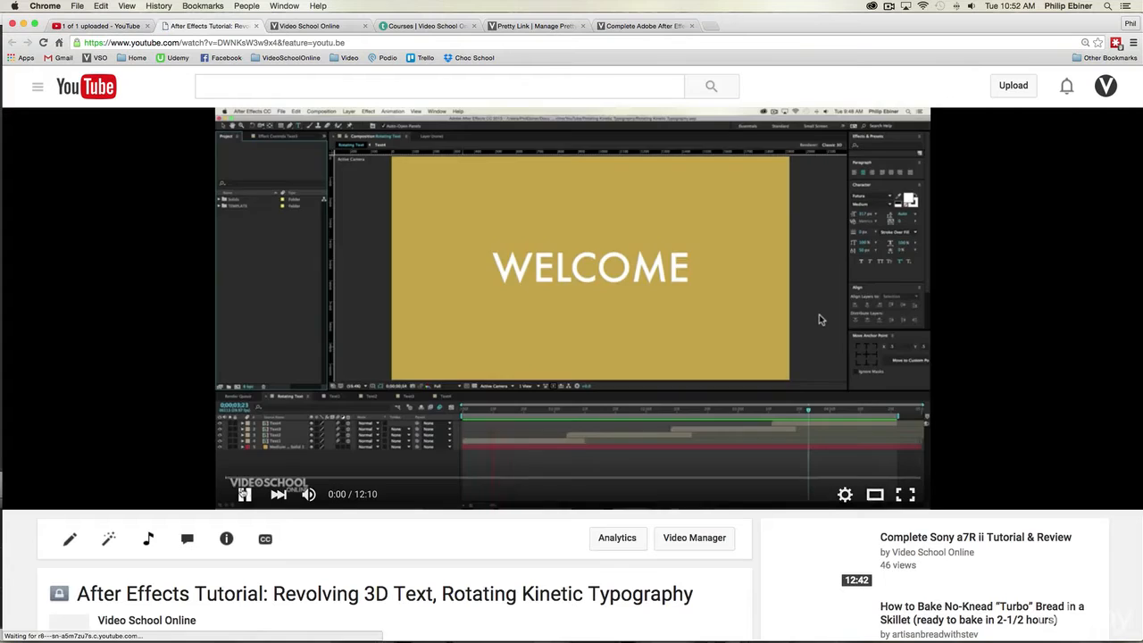
pyautogui.scroll(-5, 411, 459)
pyautogui.scroll(-1, 410, 459)
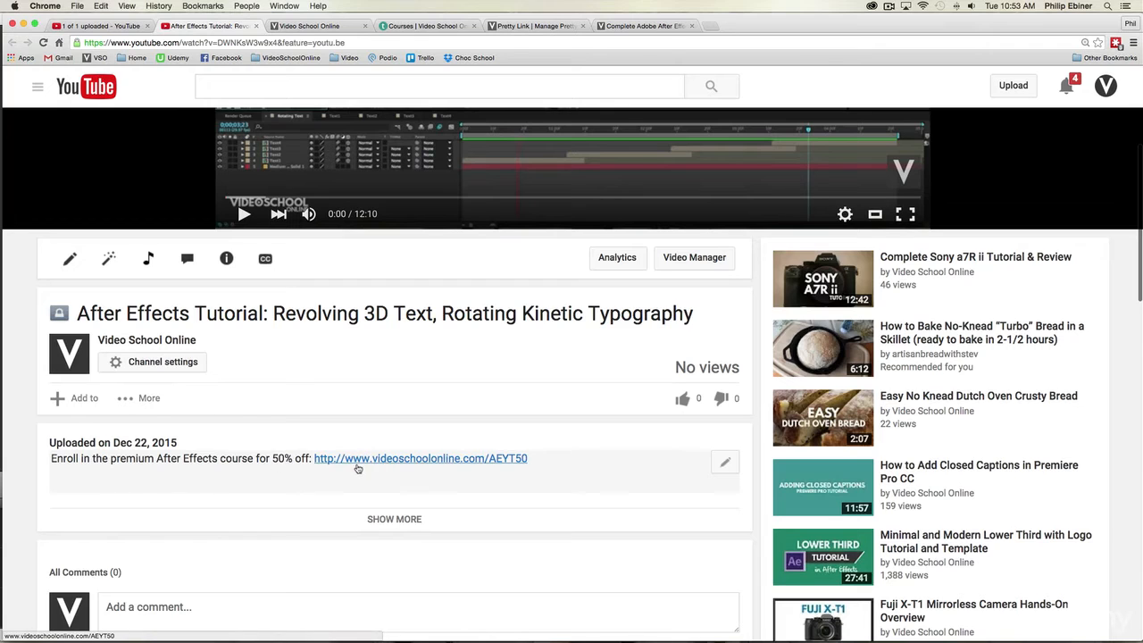
pyautogui.click(413, 519)
pyautogui.scroll(-2, 425, 519)
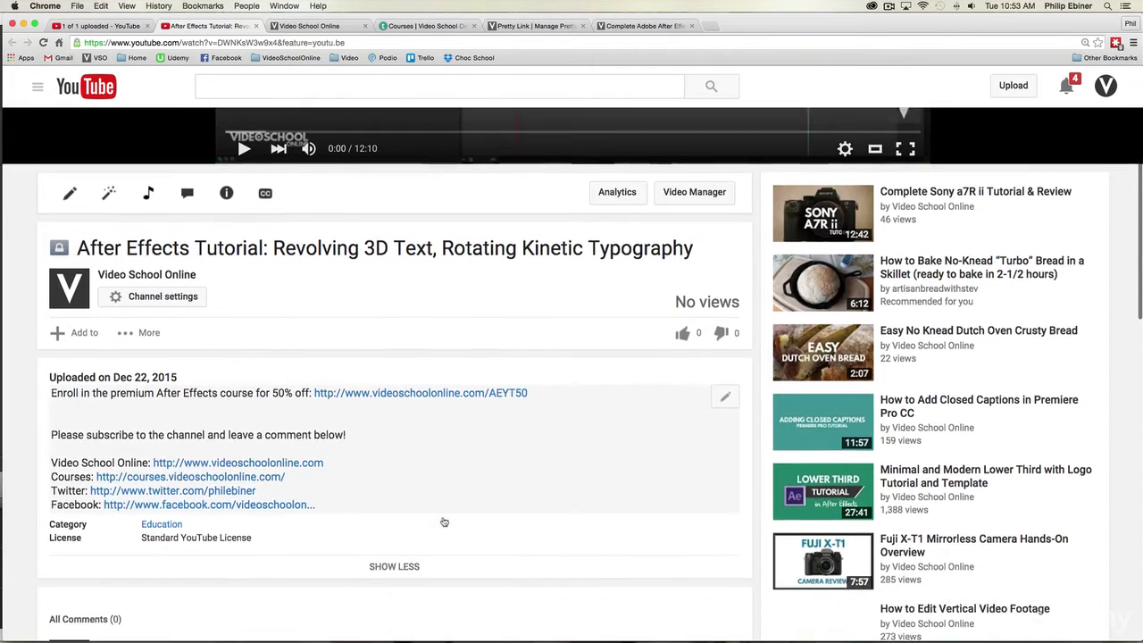
pyautogui.click(400, 555)
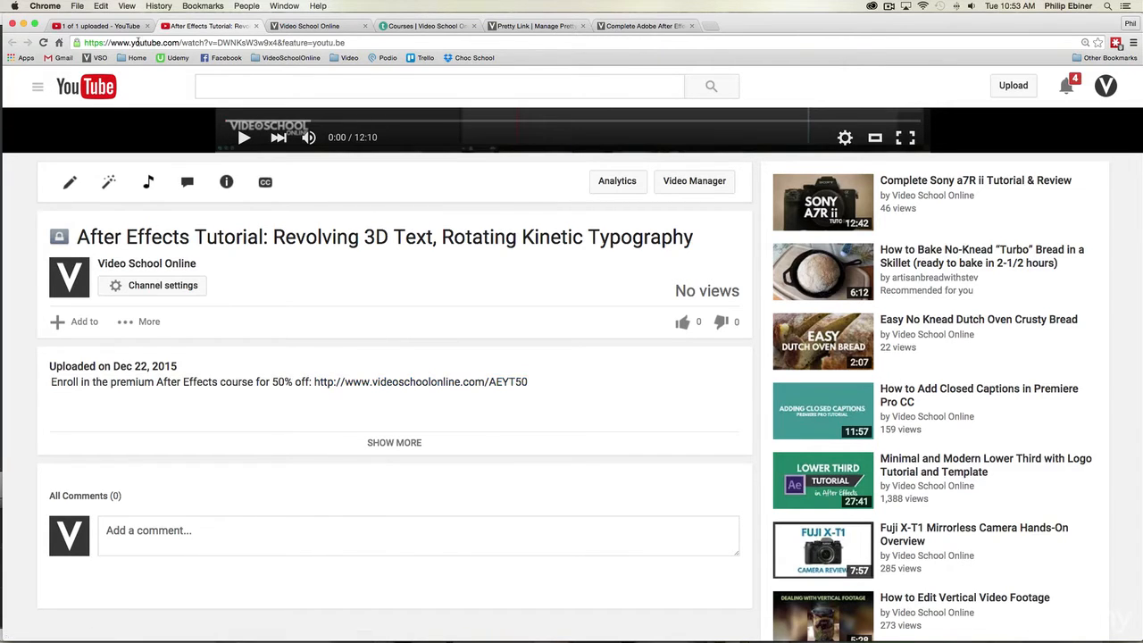
# Step: Return to the upload form and insert an extra blank line below the course link in the description
pyautogui.click(106, 27)
pyautogui.click(591, 256)
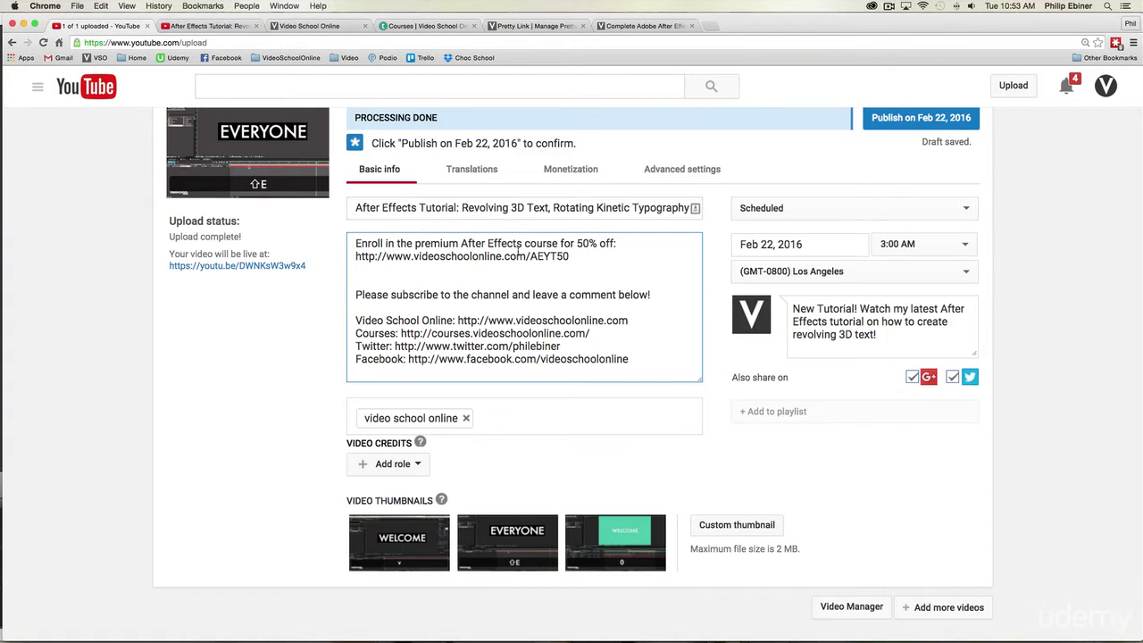
pyautogui.press('Return')
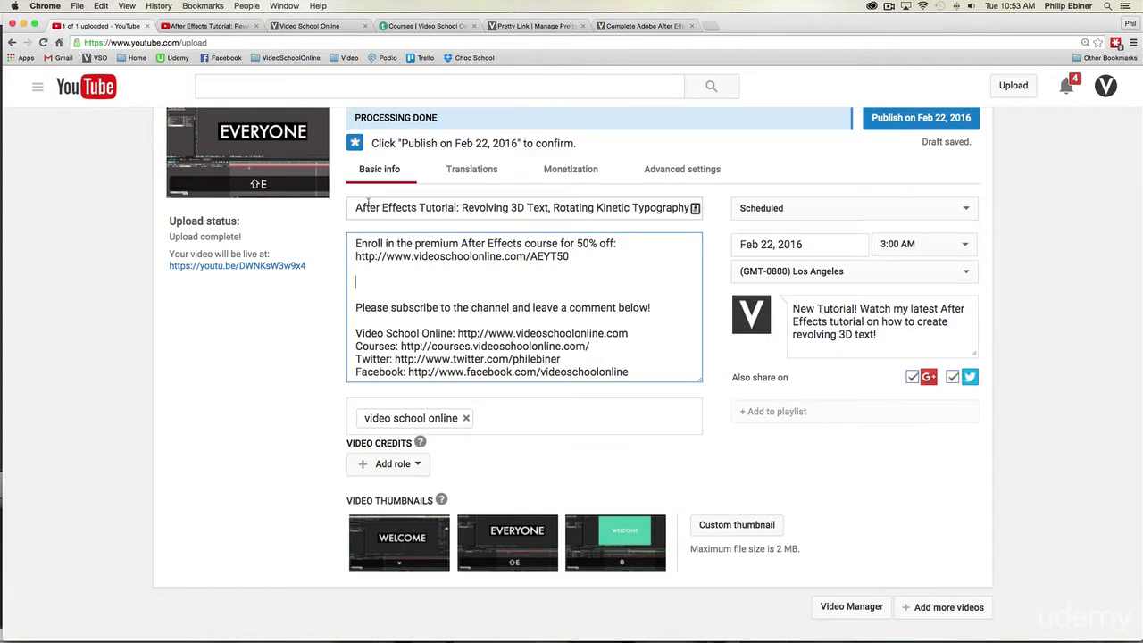
pyautogui.moveTo(367, 206); pyautogui.dragTo(690, 208)
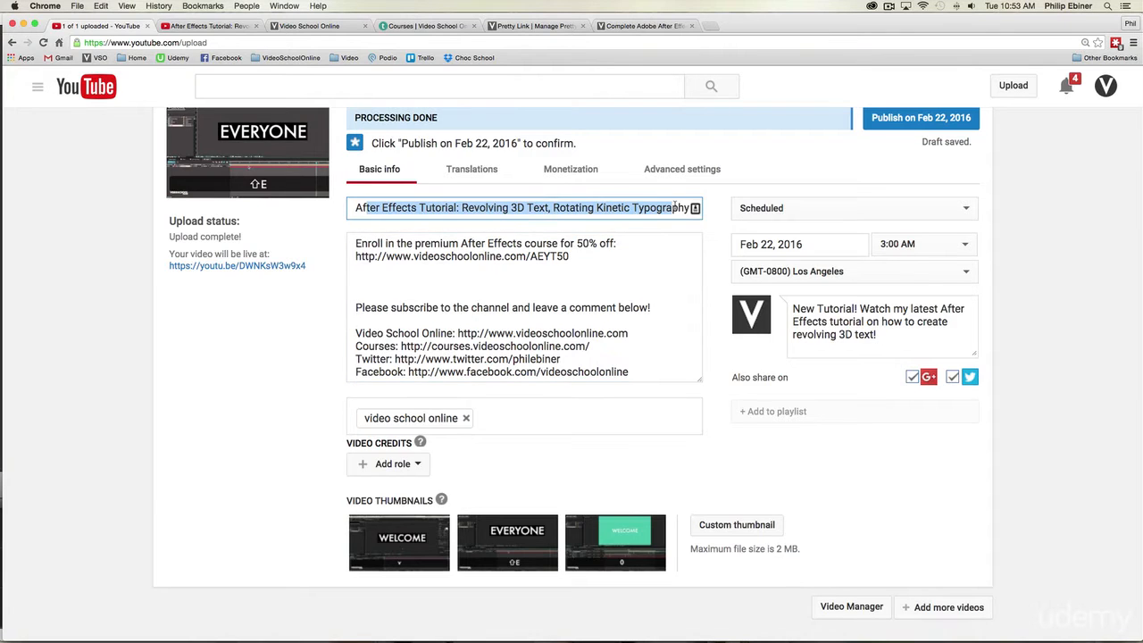
pyautogui.scroll(-1, 609, 233)
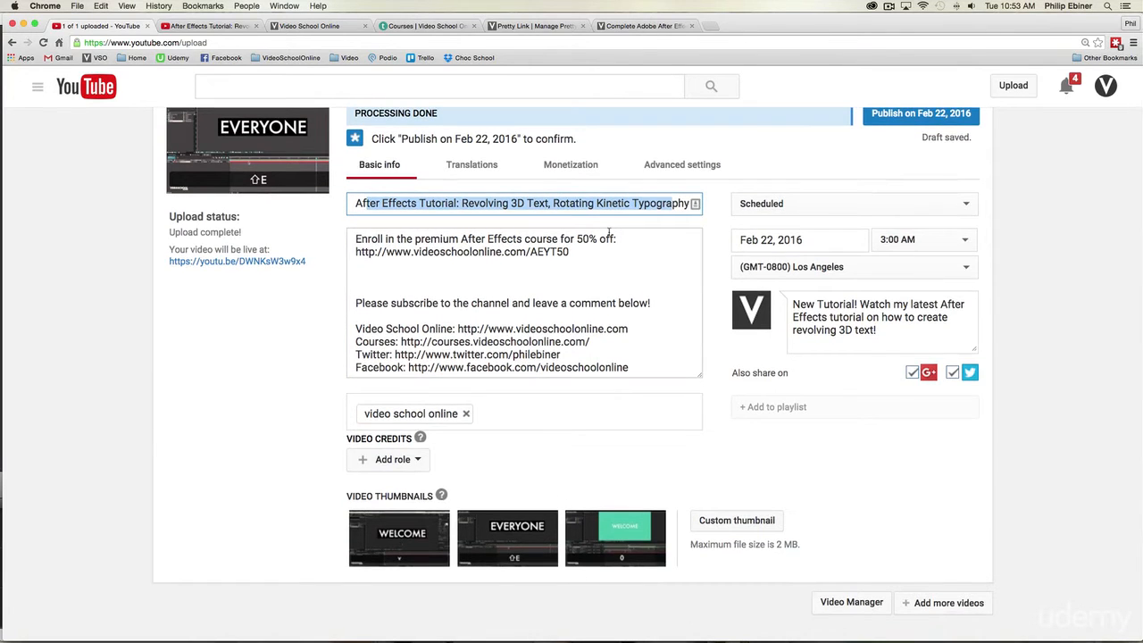
pyautogui.click(403, 273)
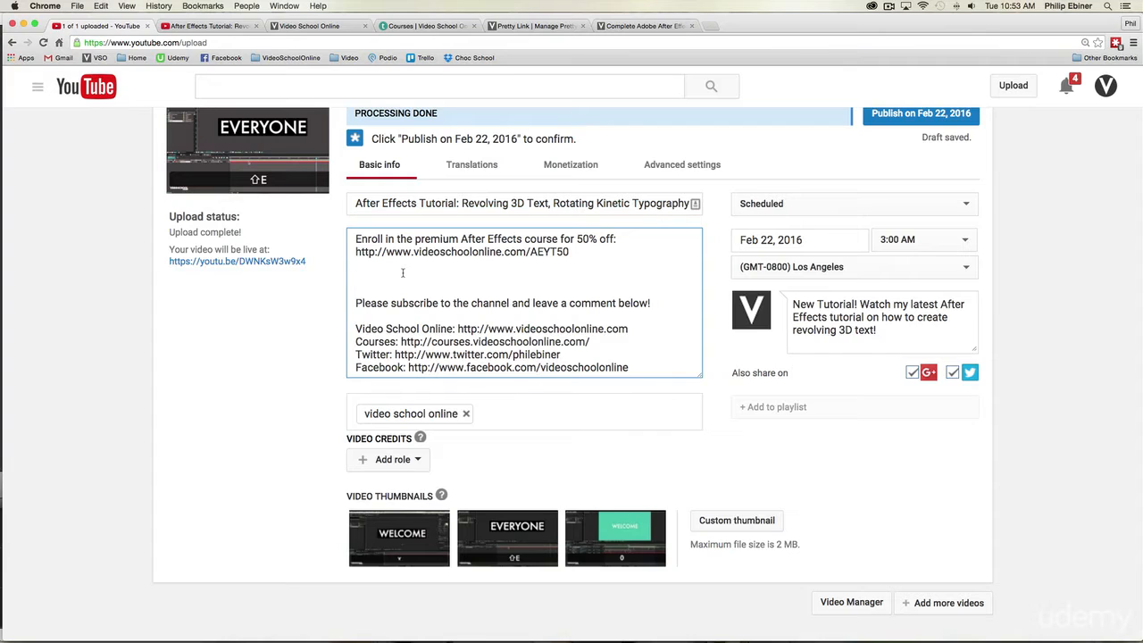
# Step: Start a new description paragraph below the course link with "Watch this After Effects tutorial"
pyautogui.write('Watch this ')
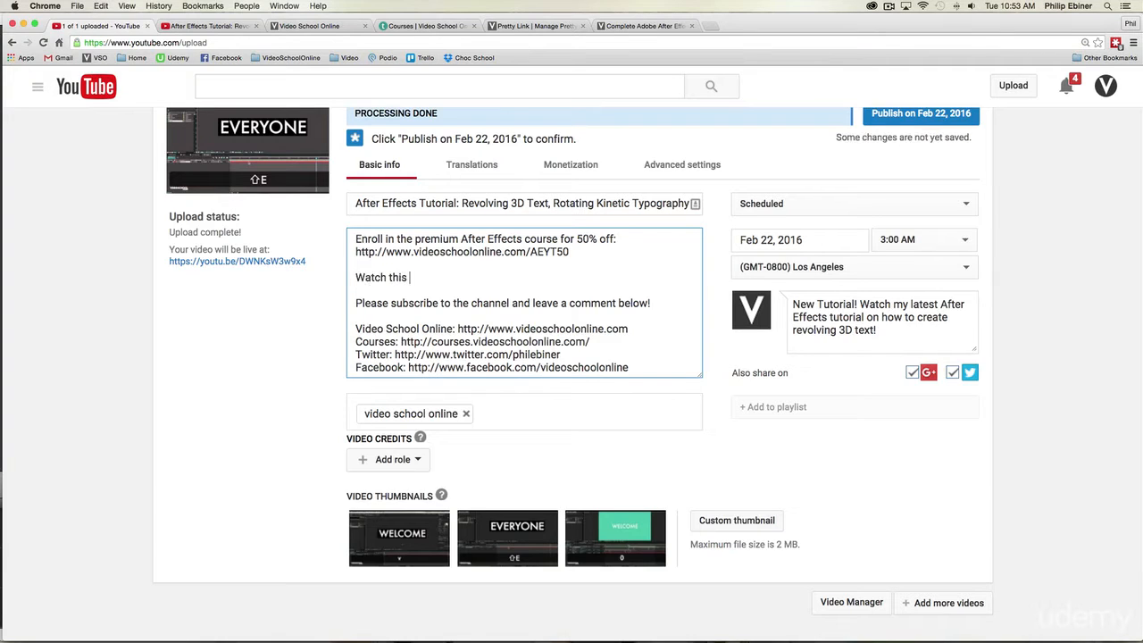
pyautogui.write('After Effects tuto')
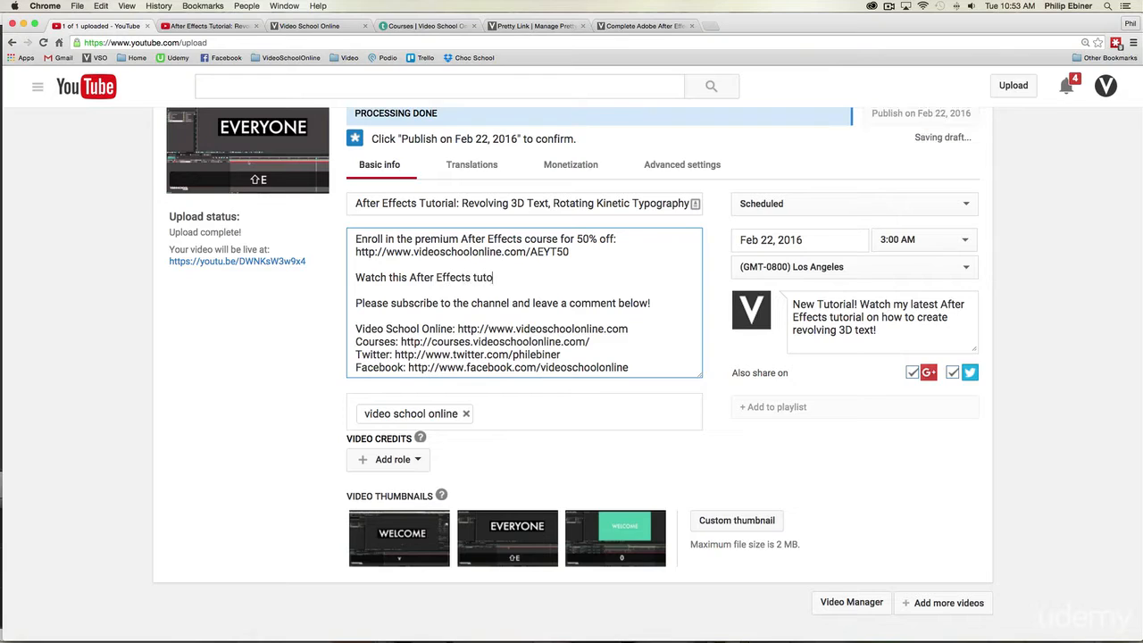
pyautogui.write('rail  Pl')
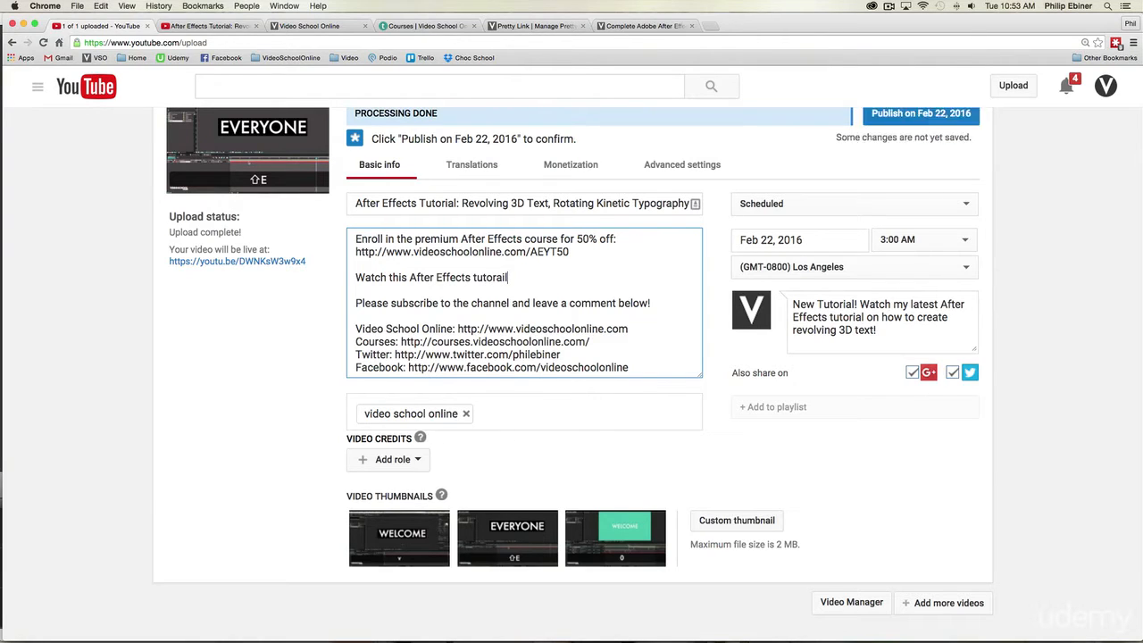
pyautogui.press('BackSpace')
pyautogui.press('BackSpace')
pyautogui.press('BackSpace')
pyautogui.write('ial. Learn how to create ro')
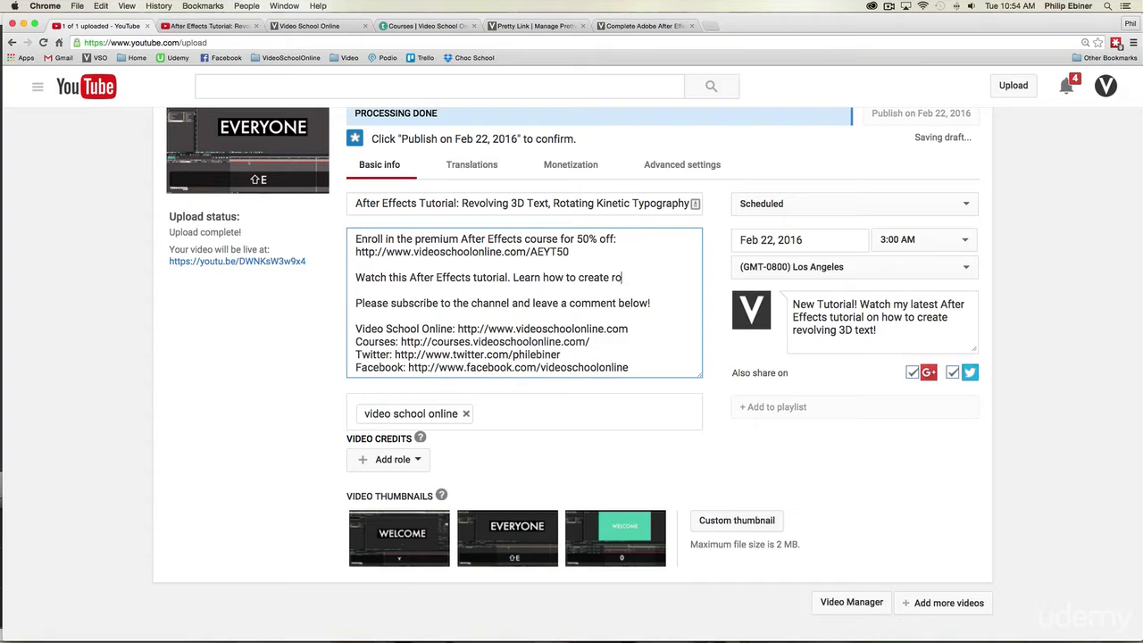
pyautogui.write('tating 3D text')
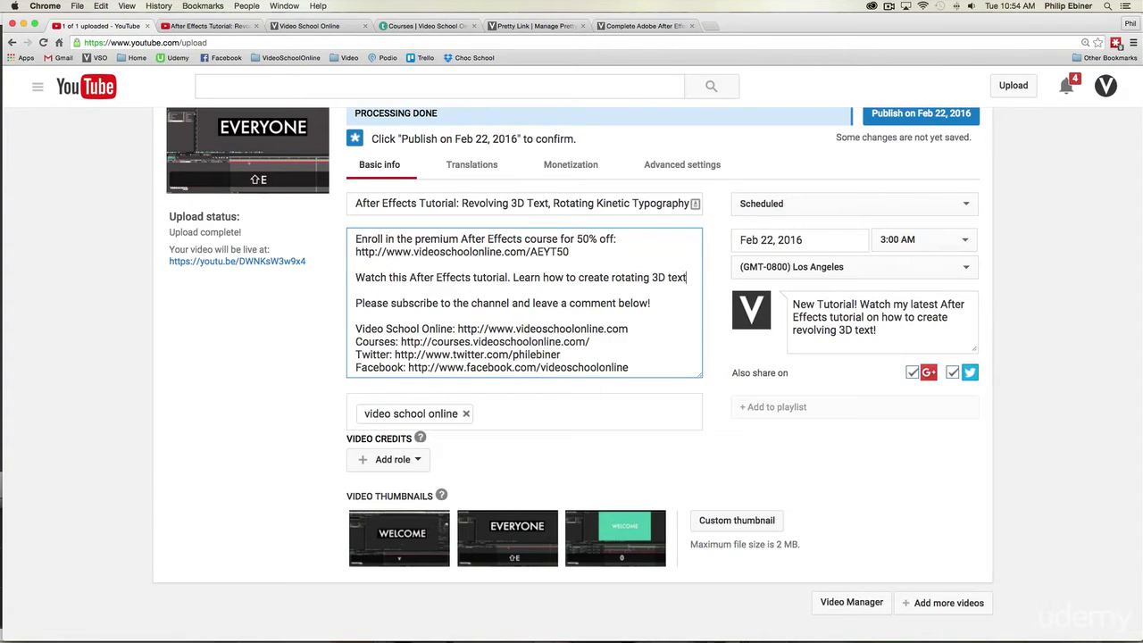
pyautogui.write(', a great K')
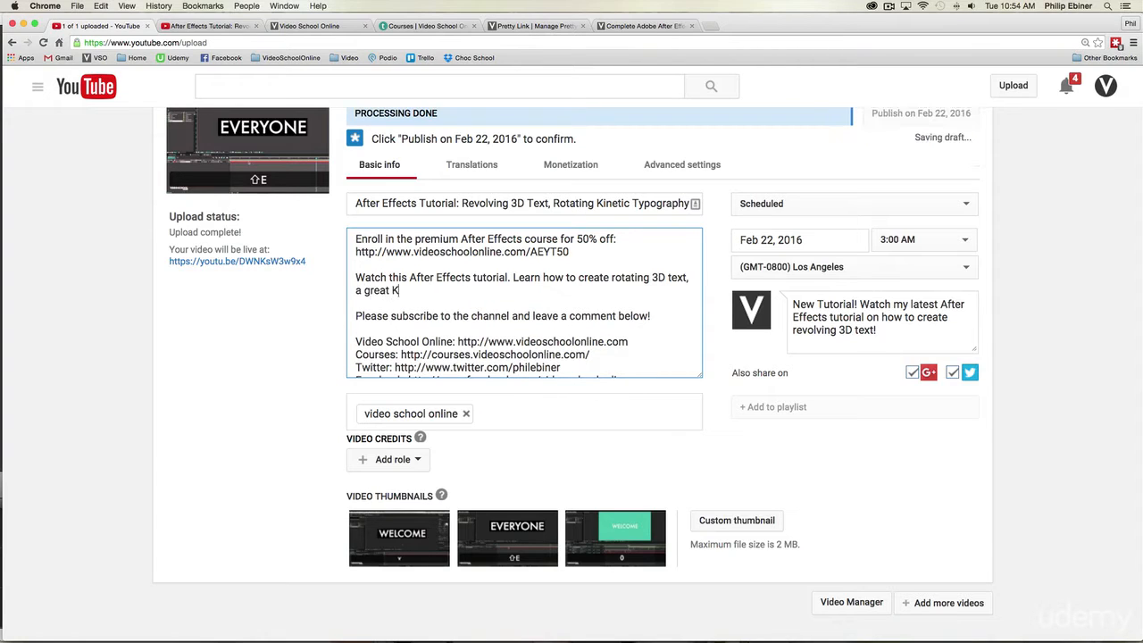
# Step: End that sentence and add "Learn how to create rotating 3D text, a great kinetic typography technique." to the description paragraph
pyautogui.press('BackSpace')
pyautogui.write('kinetic typography technqi')
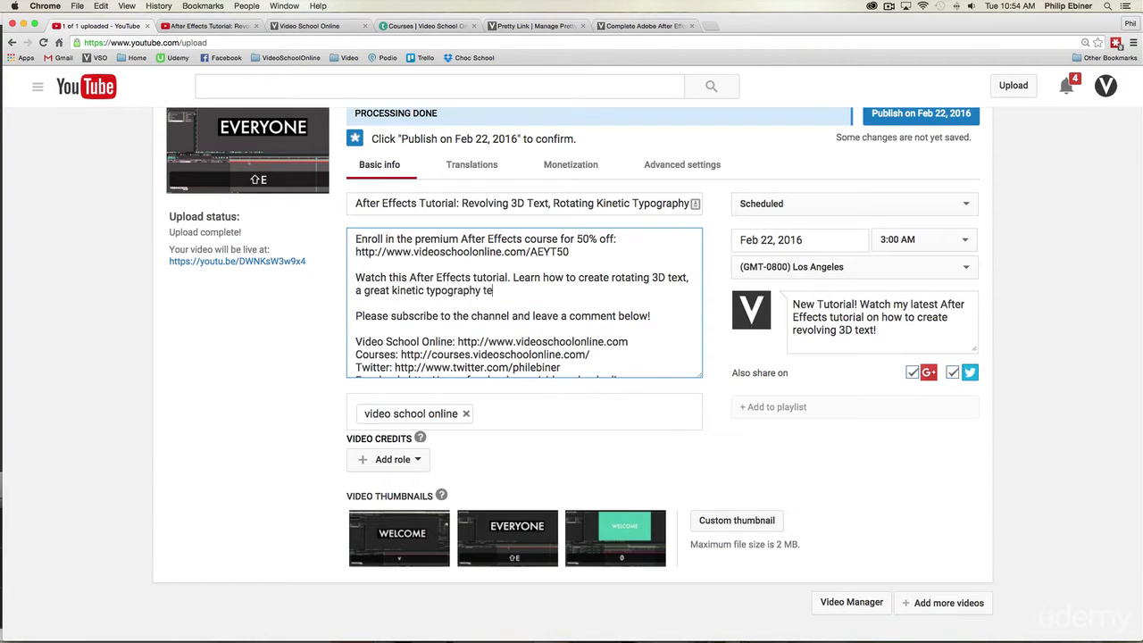
pyautogui.press('BackSpace')
pyautogui.write('ique.')
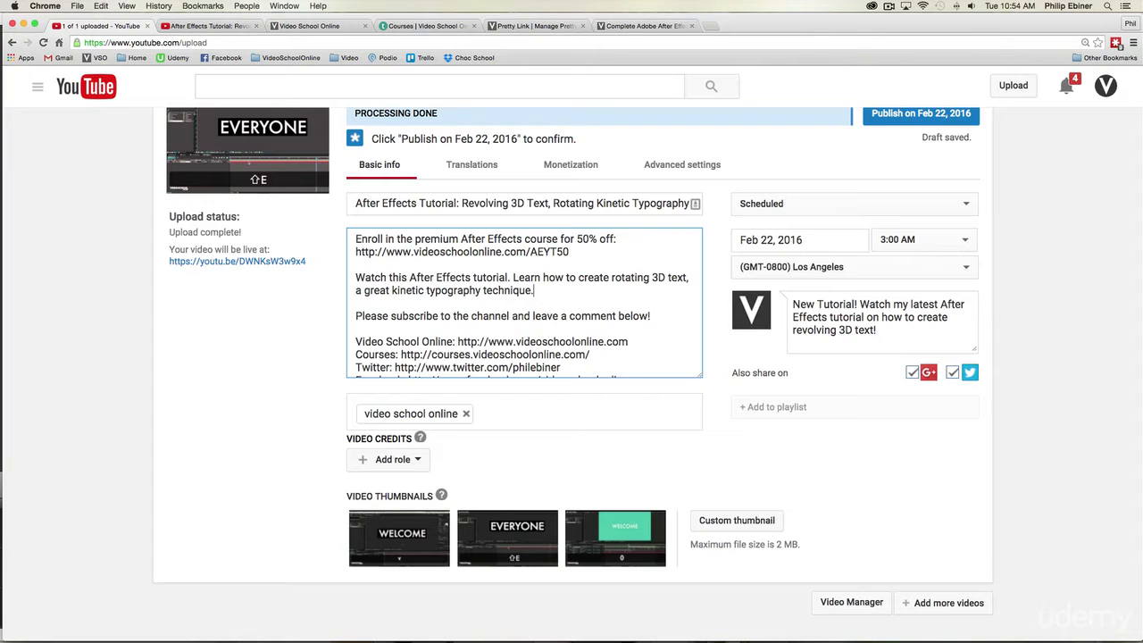
# Step: Continue the description paragraph with "This motion graphics effect is seen in a number of modern commercials and videos."
pyautogui.write('Thi')
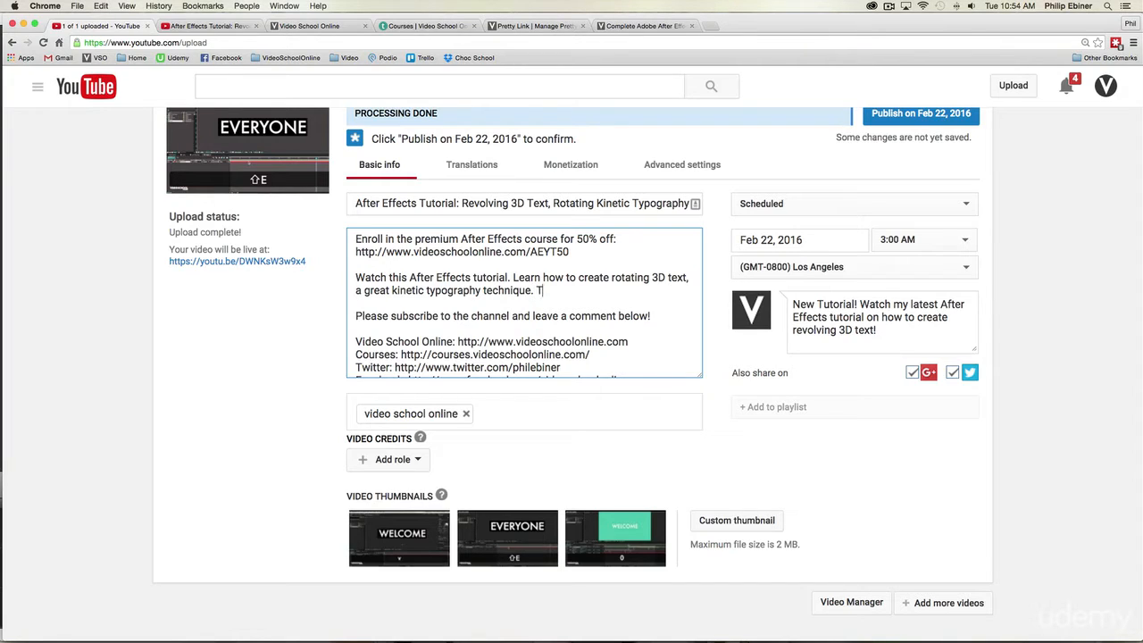
pyautogui.write('s motion graphics effect')
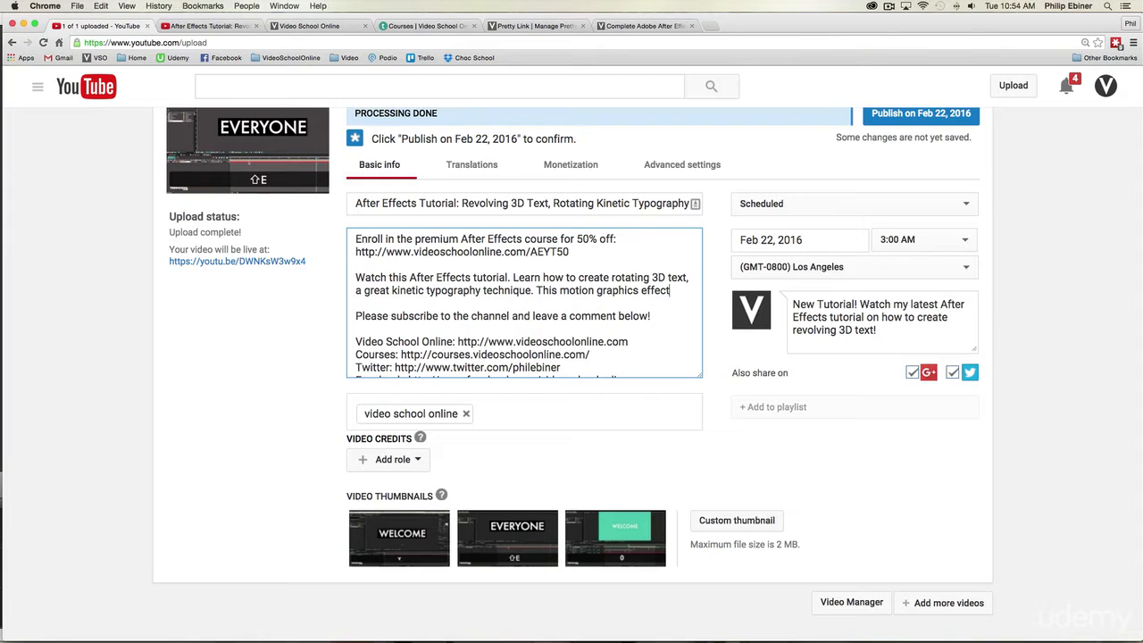
pyautogui.write(' is seen in a numb')
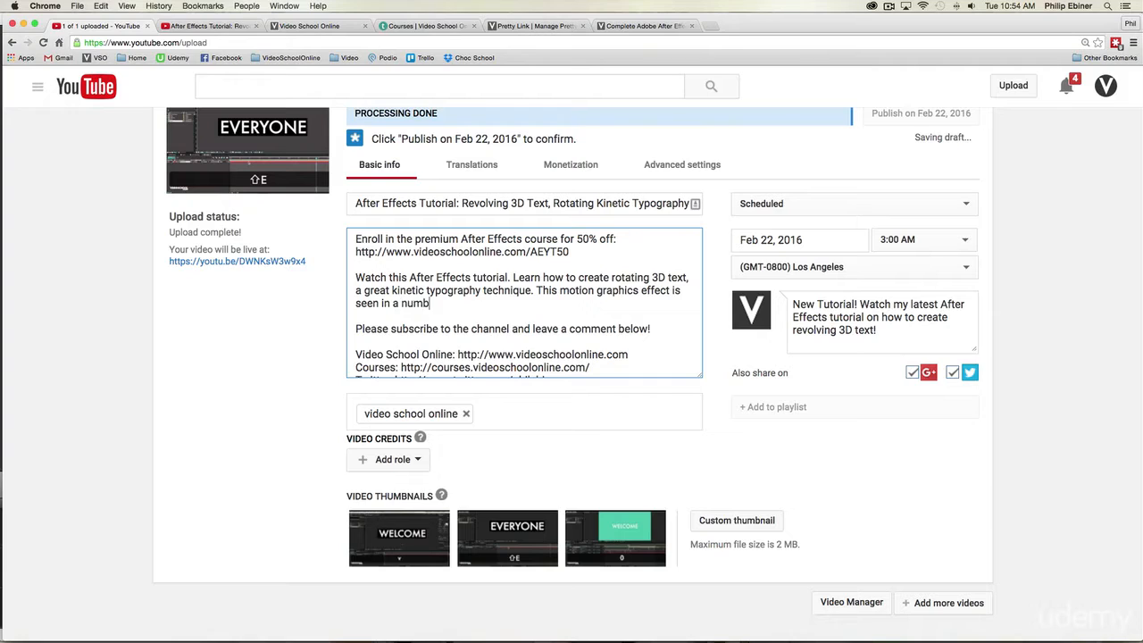
pyautogui.write('er of modern commerci')
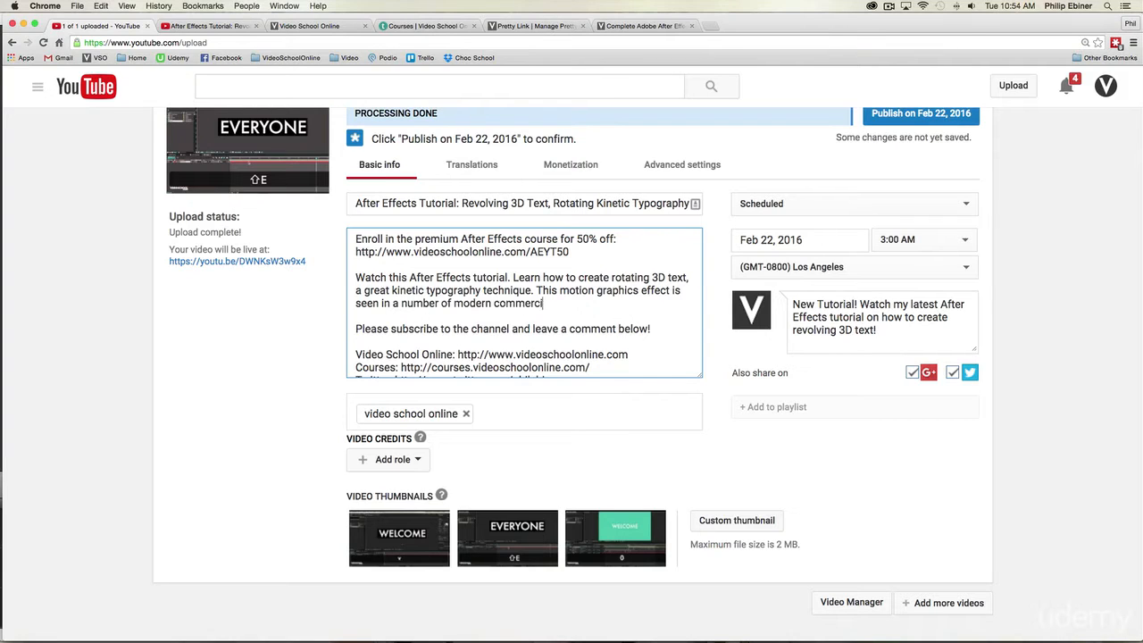
pyautogui.write('als and videos. ')
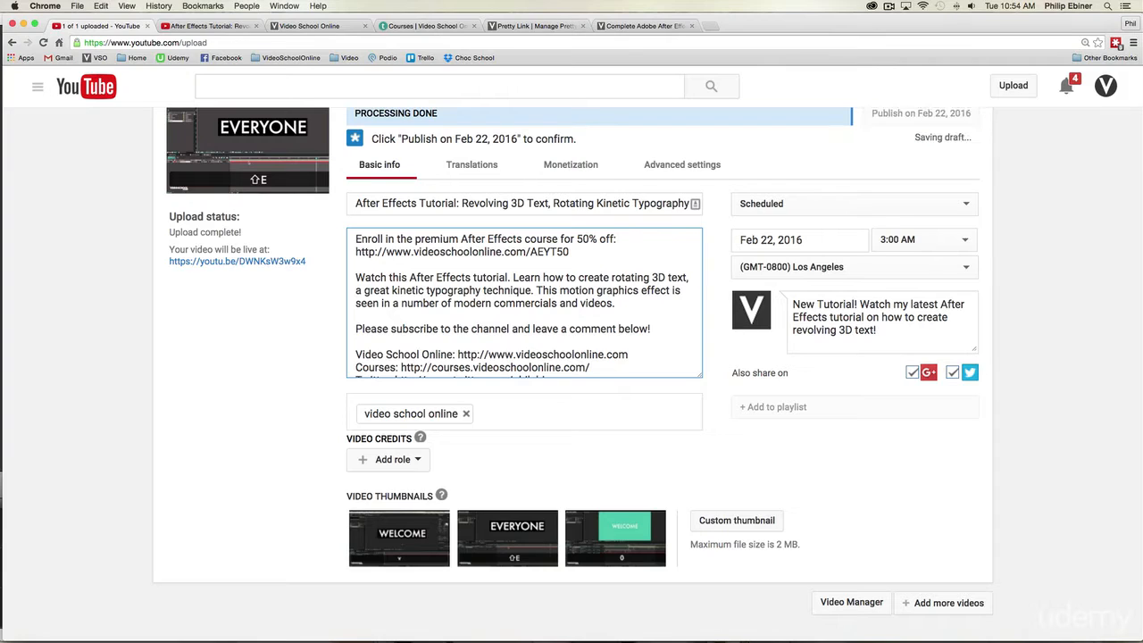
pyautogui.write("You'll learn ")
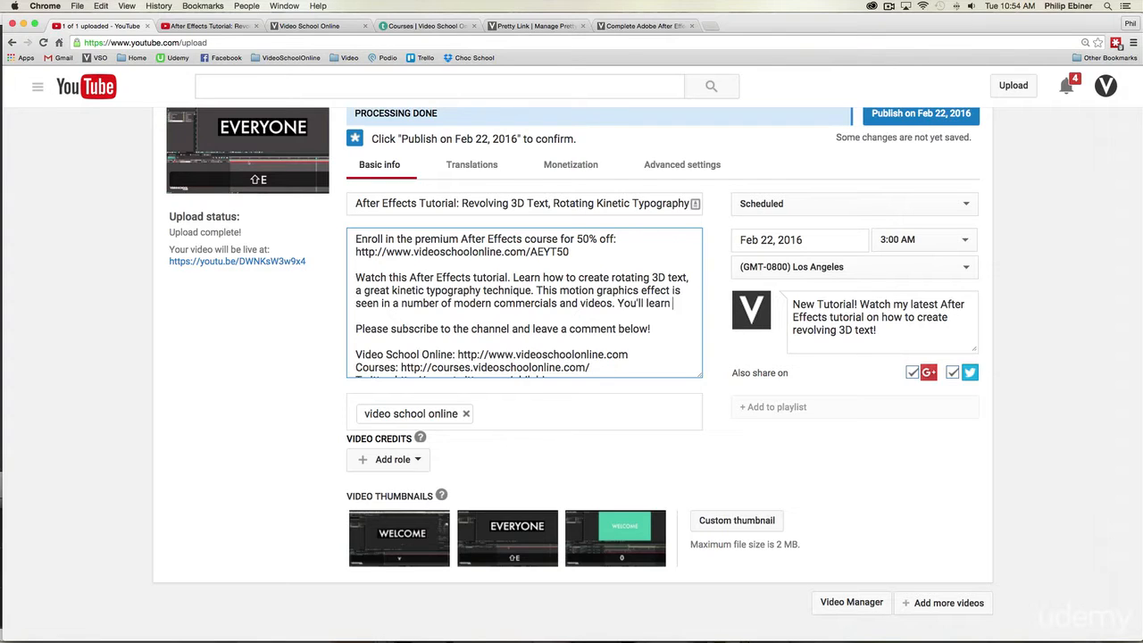
pyautogui.write('how to make your own')
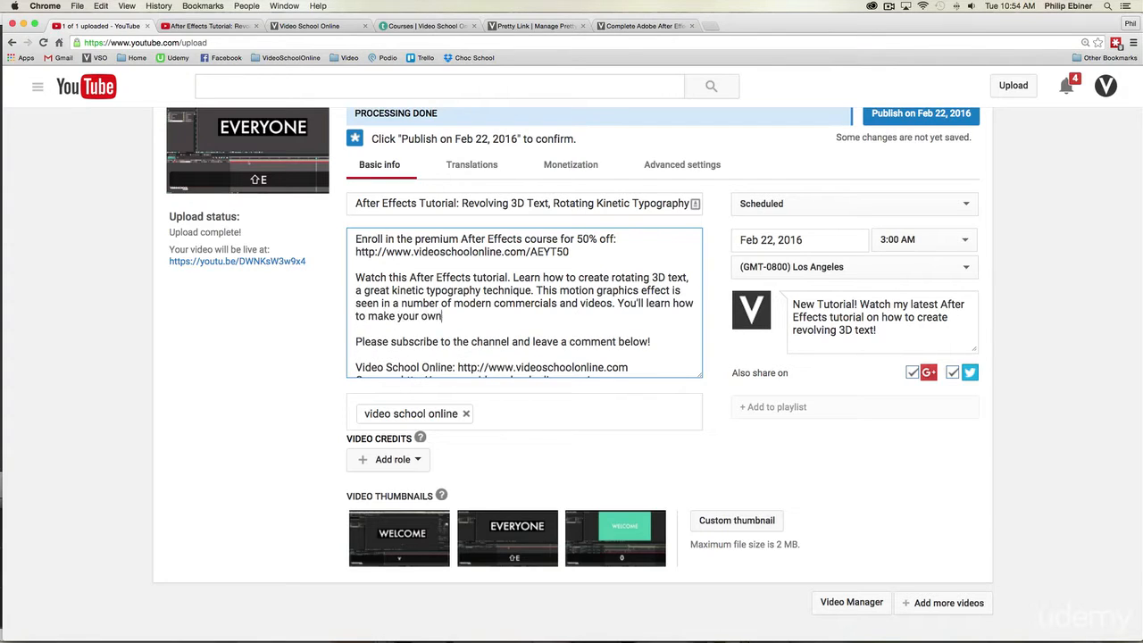
pyautogui.write(' revolving ')
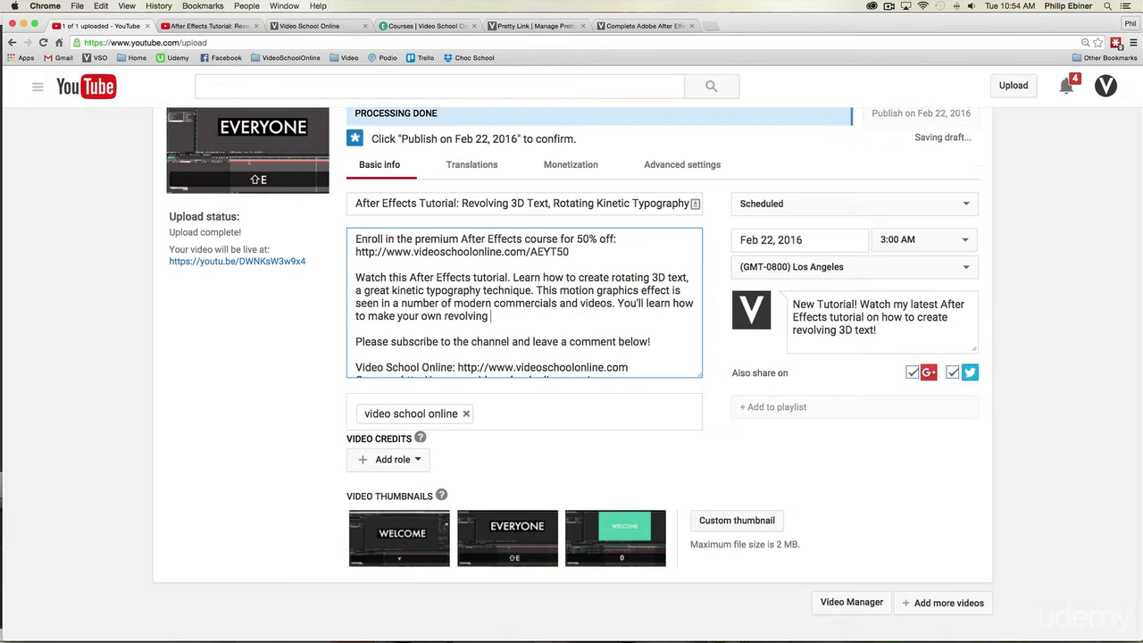
pyautogui.write('text ')
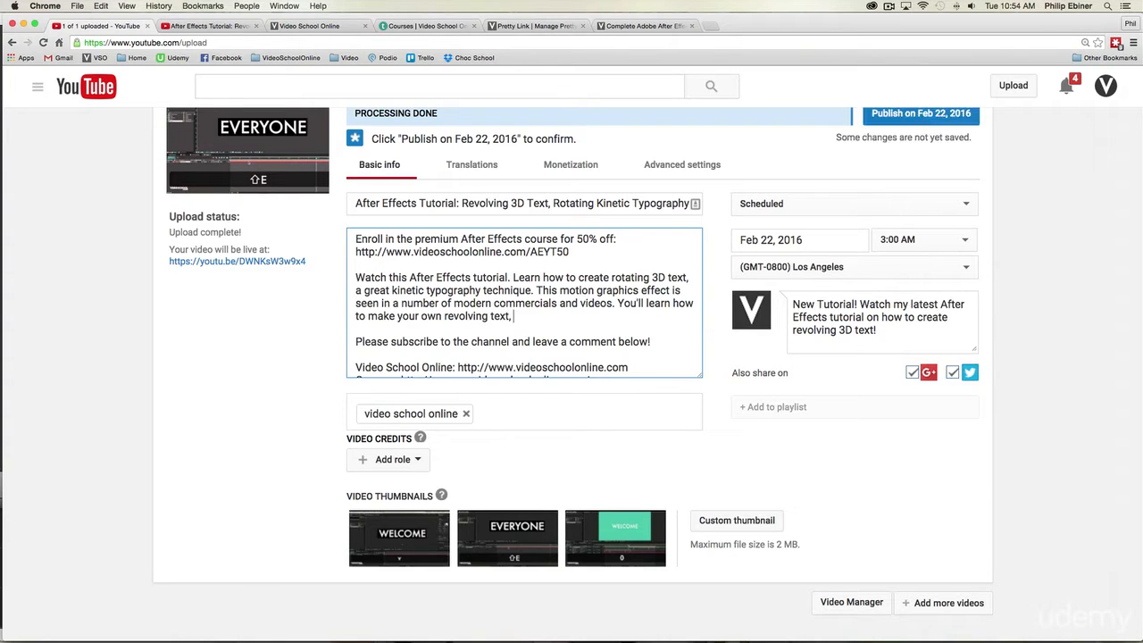
pyautogui.write('in After Effect Creative ')
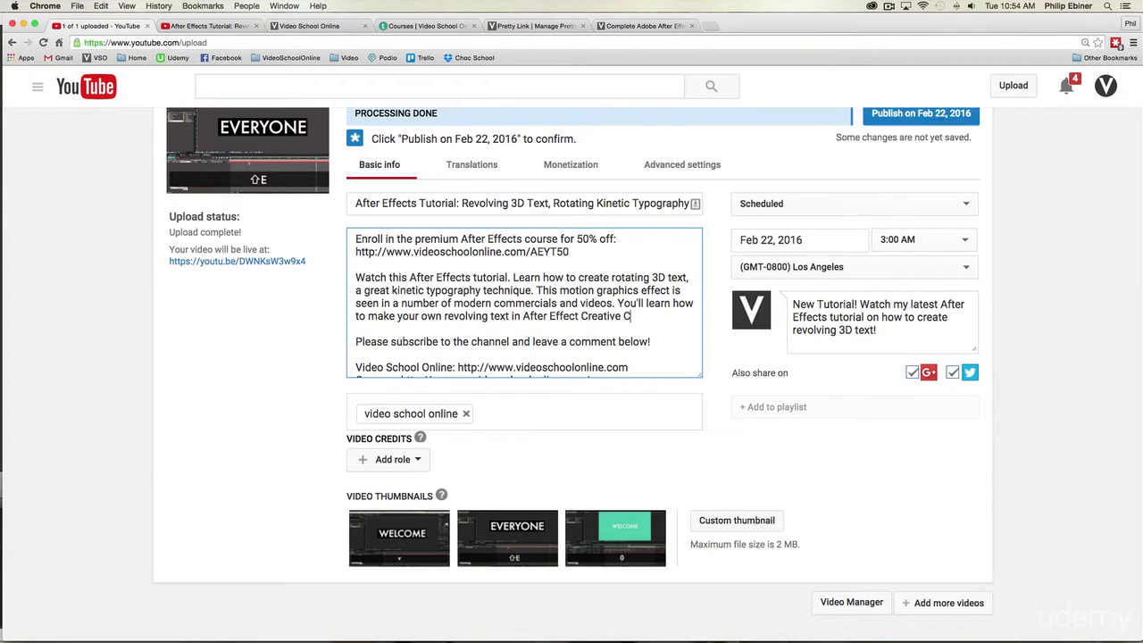
pyautogui.write('Cloud (or you can use any o')
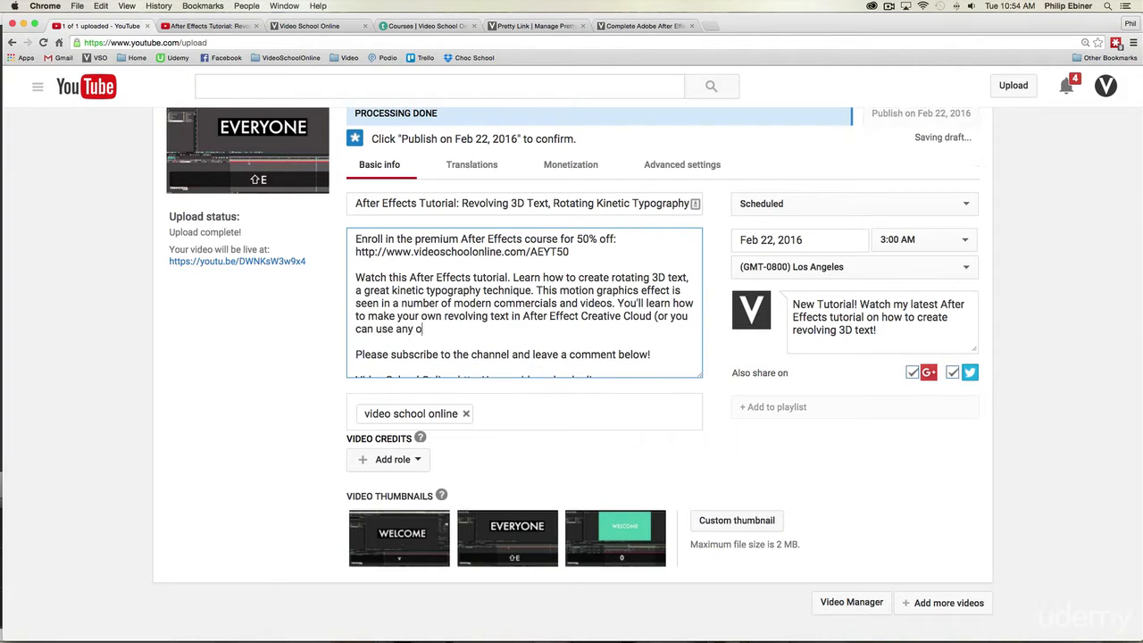
pyautogui.write('ther version of Af')
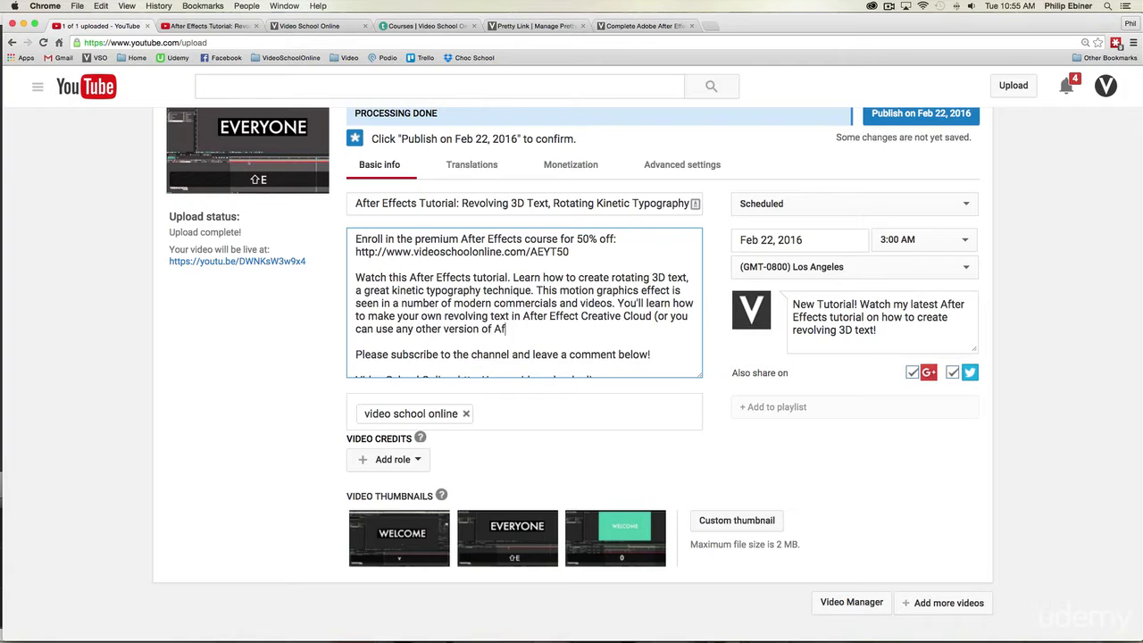
pyautogui.write('ter Effects).')
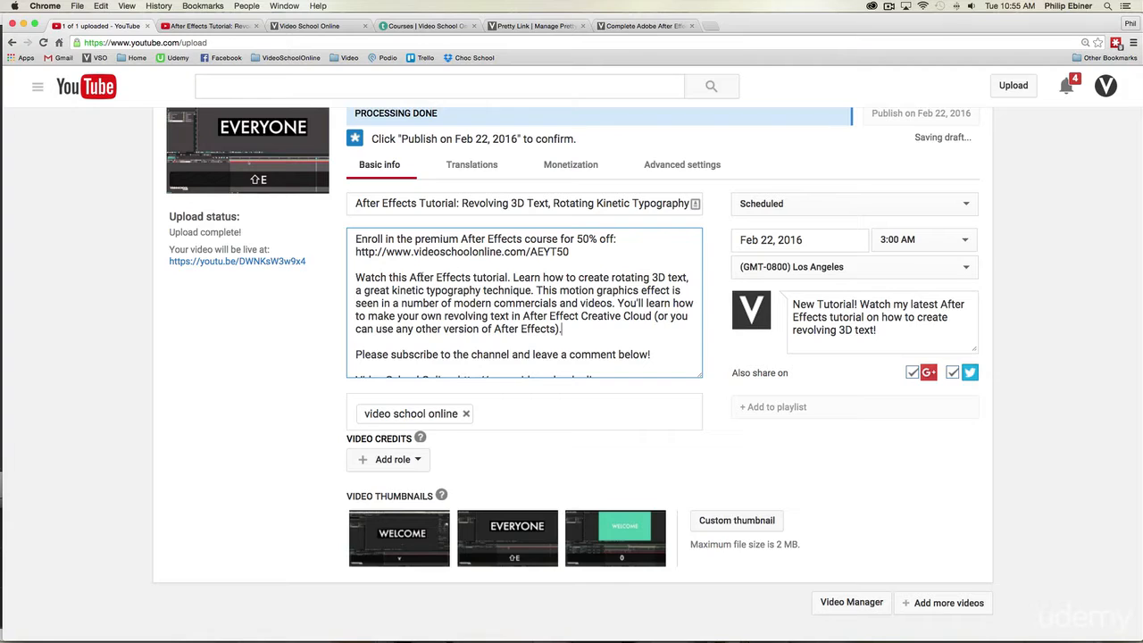
# Step: Enlarge the description box to fit the whole text and highlight the two course offer lines for review
pyautogui.scroll(-2, 612, 346)
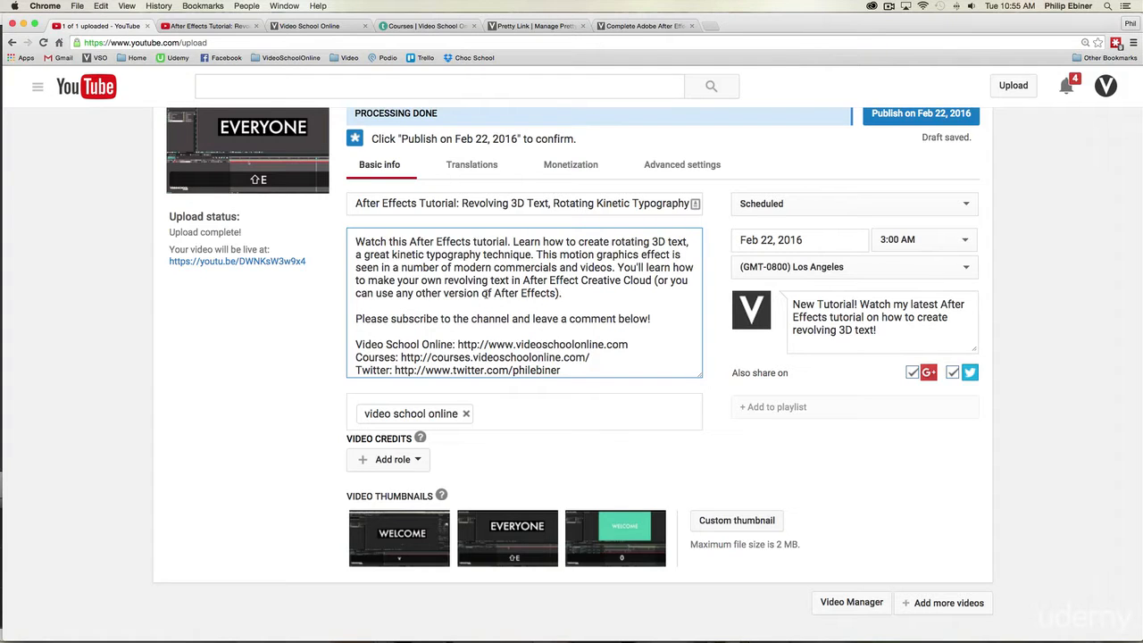
pyautogui.scroll(3, 607, 348)
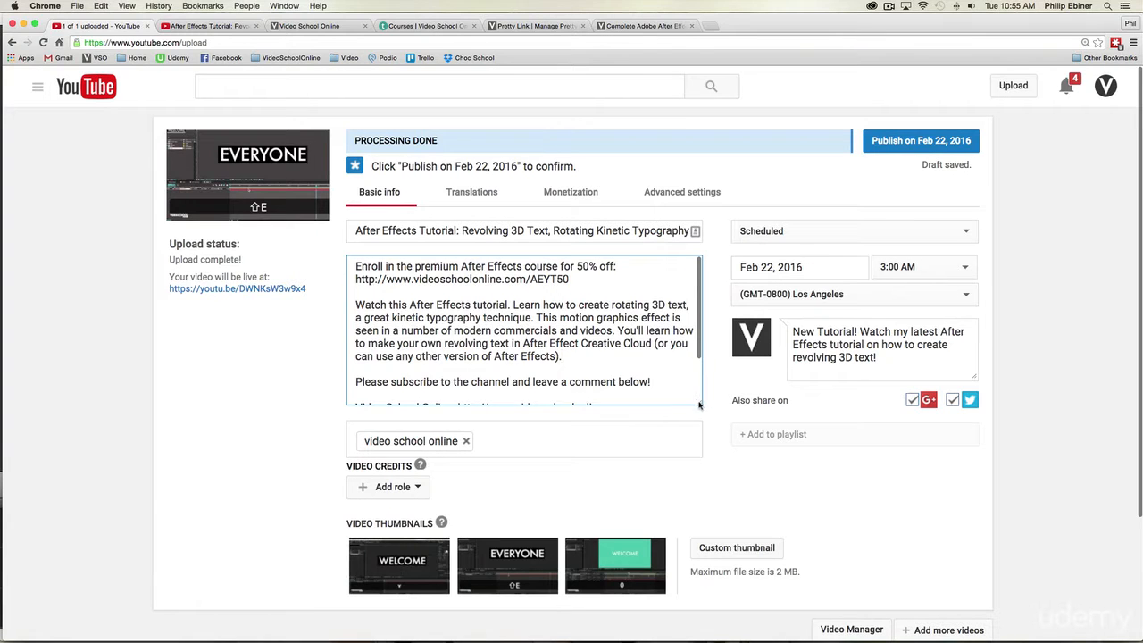
pyautogui.moveTo(699, 402); pyautogui.dragTo(708, 461)
pyautogui.moveTo(571, 278); pyautogui.dragTo(356, 265)
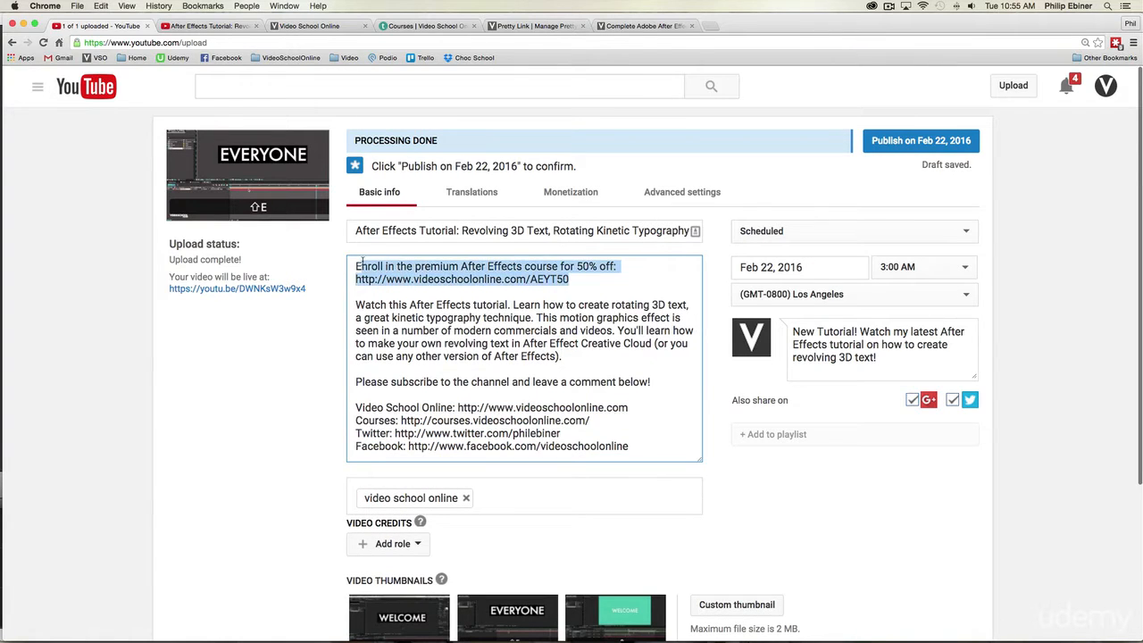
pyautogui.scroll(-1, 498, 279)
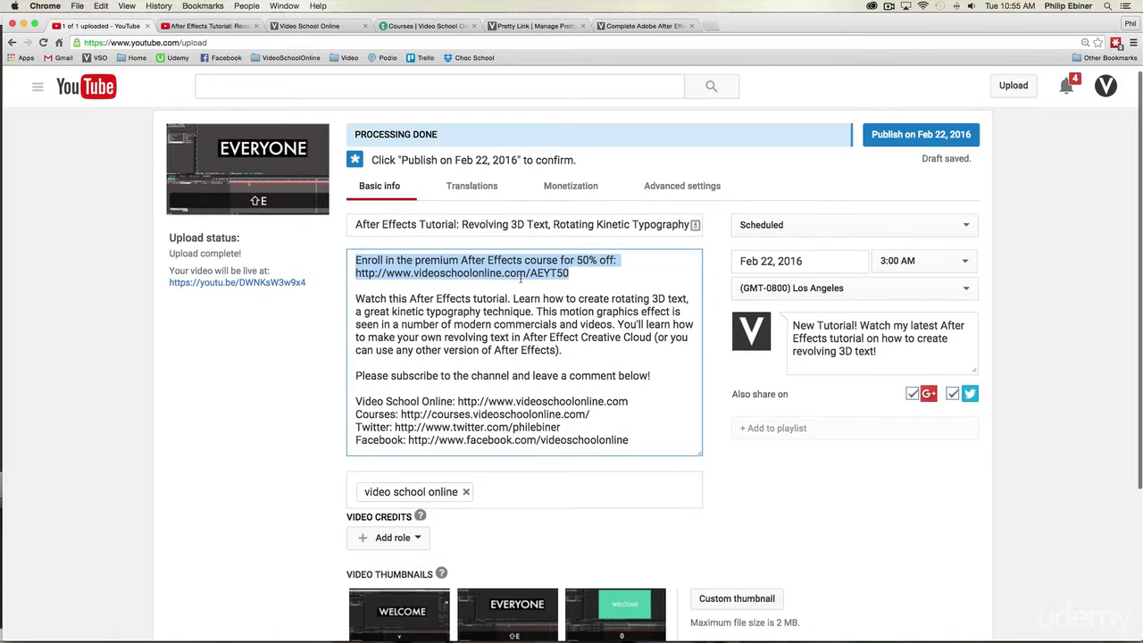
# Step: Check the expanded and collapsed description on the video's watch page, and review the new paragraph in the upload form
pyautogui.click(221, 26)
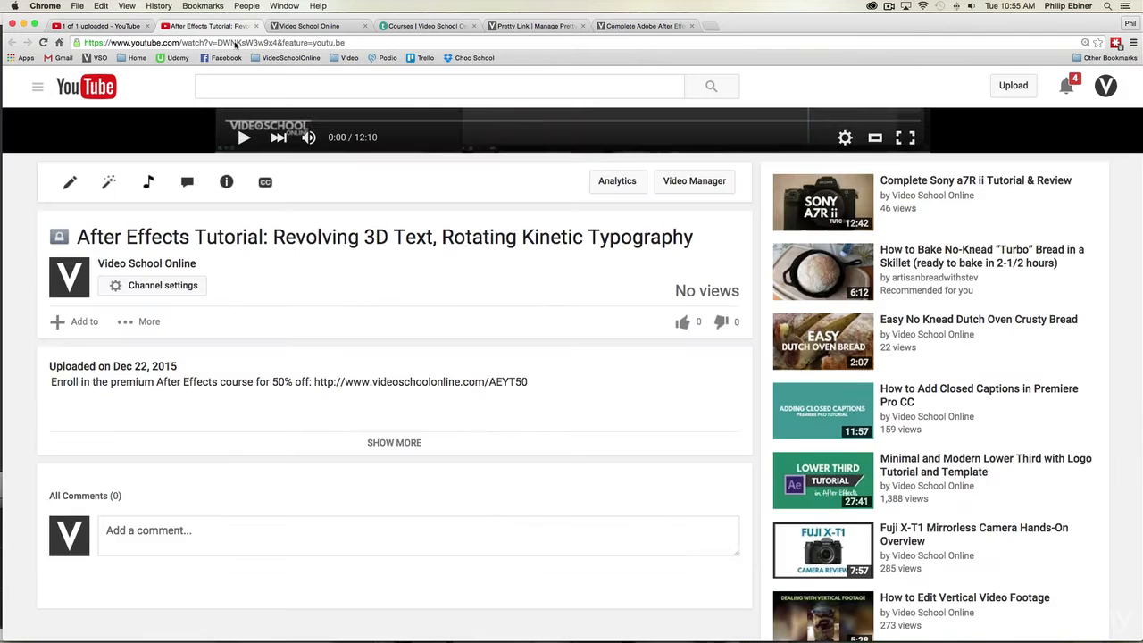
pyautogui.click(393, 443)
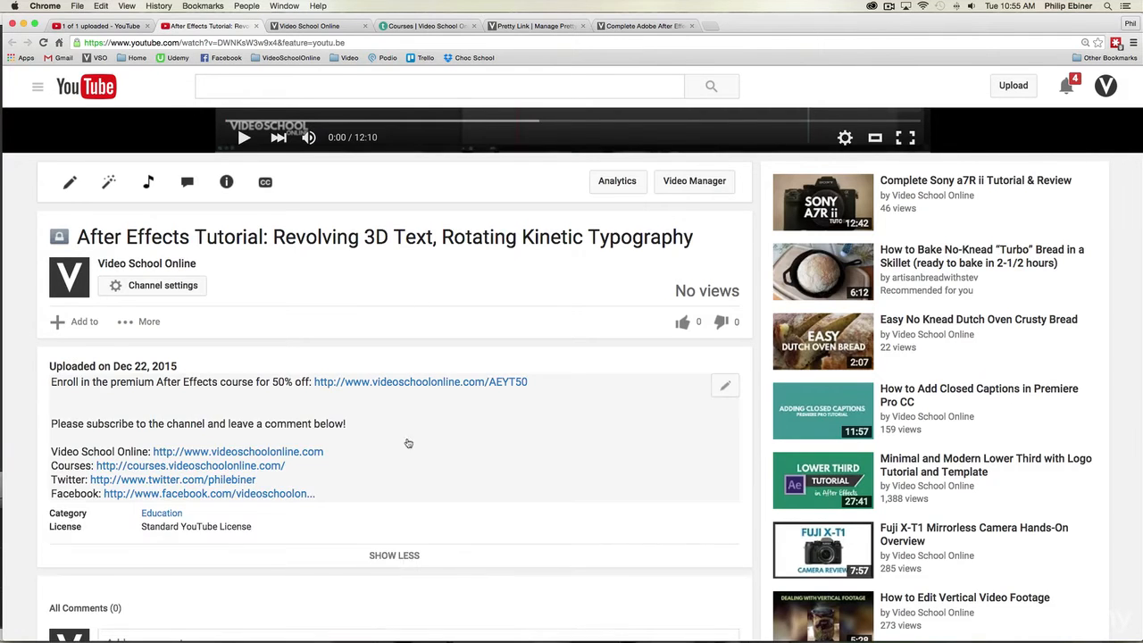
pyautogui.click(406, 550)
pyautogui.click(100, 26)
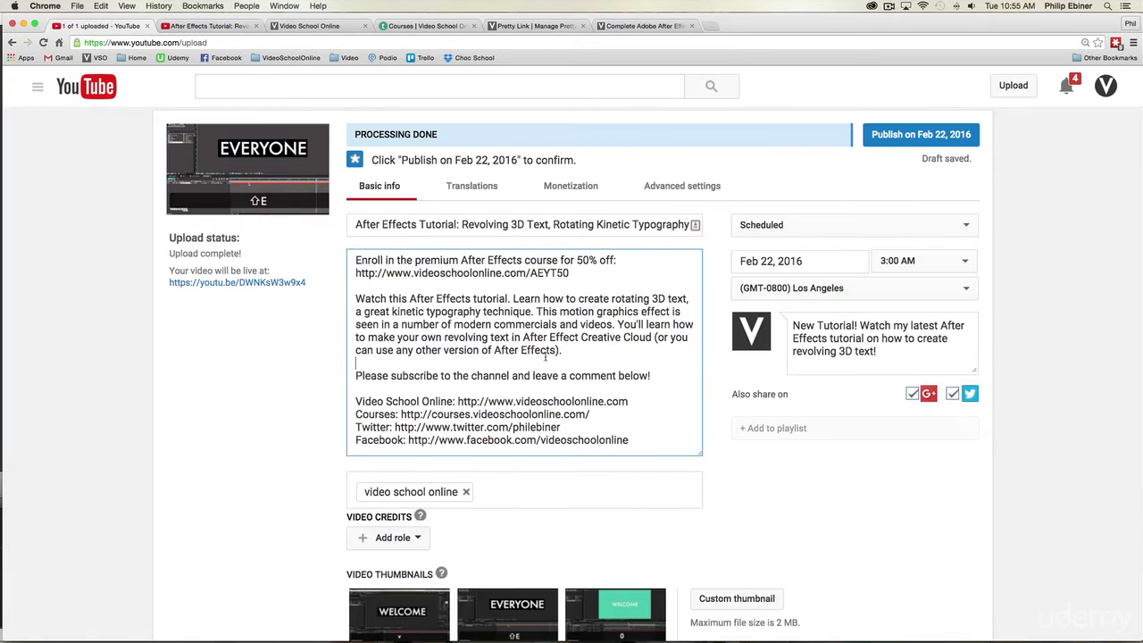
pyautogui.moveTo(545, 356); pyautogui.dragTo(335, 322)
pyautogui.scroll(-1, 334, 320)
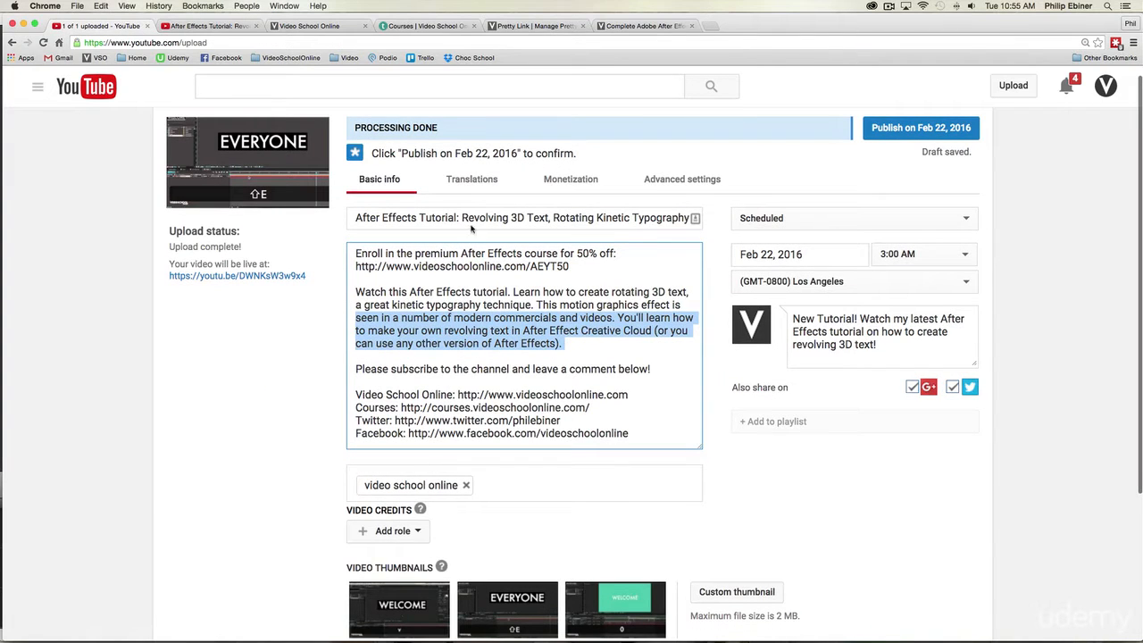
# Step: Highlight the title's keywords, compare them with the description text, and shrink the description box to a few lines
pyautogui.moveTo(402, 218); pyautogui.dragTo(693, 218)
pyautogui.scroll(-1, 535, 313)
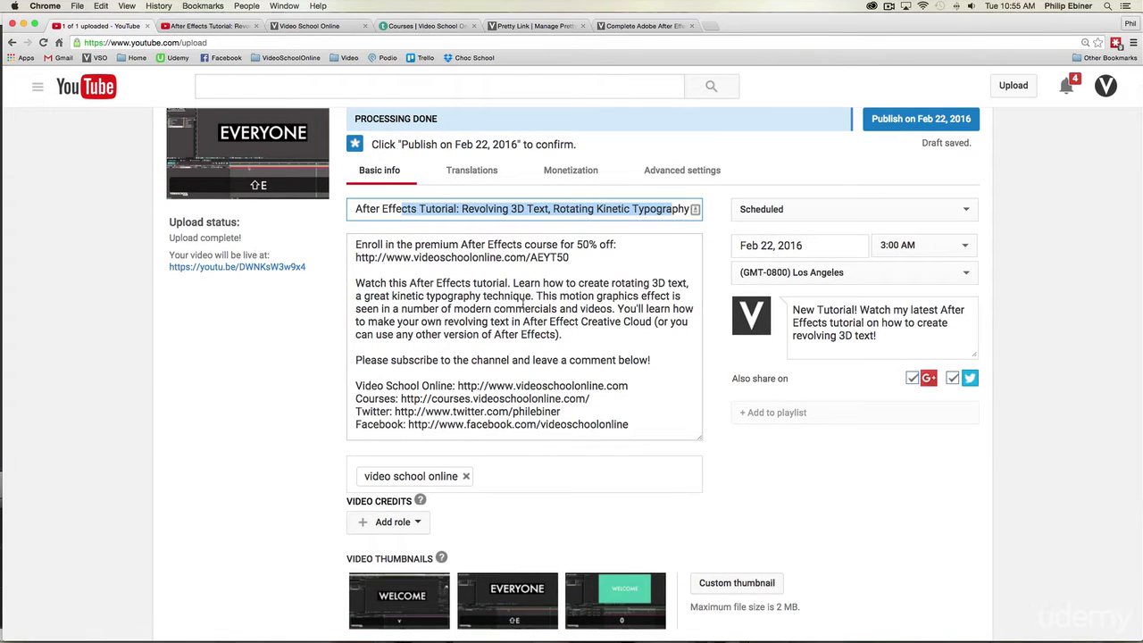
pyautogui.click(447, 285)
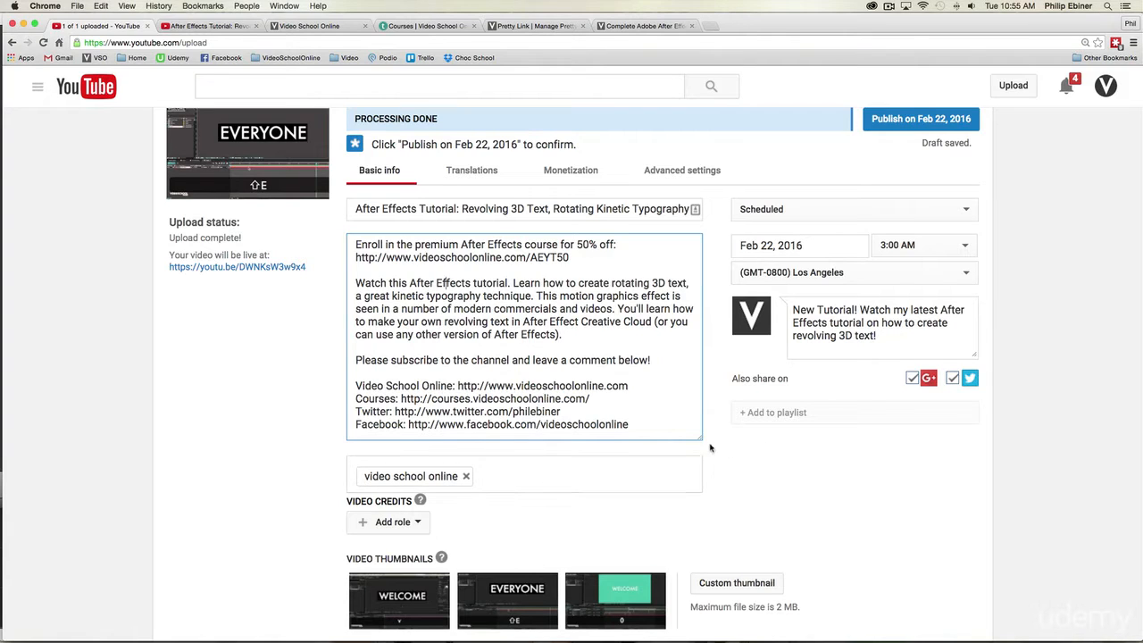
pyautogui.moveTo(701, 438); pyautogui.dragTo(700, 310)
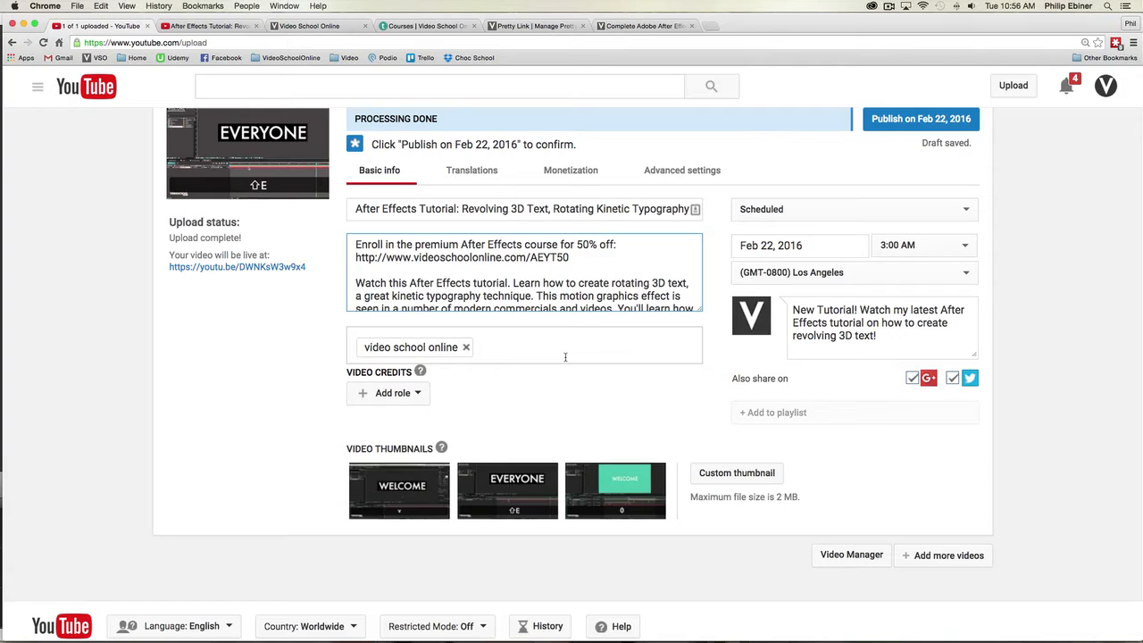
# Step: Remove the "video school online" tag and add "after effects tutorial" as the first tag
pyautogui.click(466, 349)
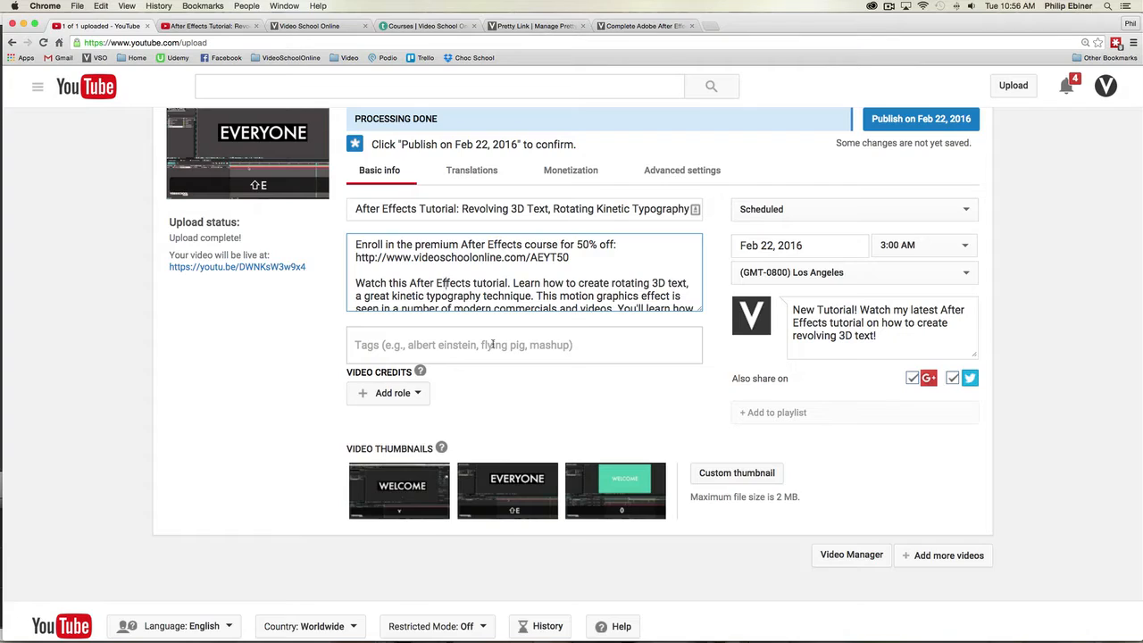
pyautogui.click(492, 345)
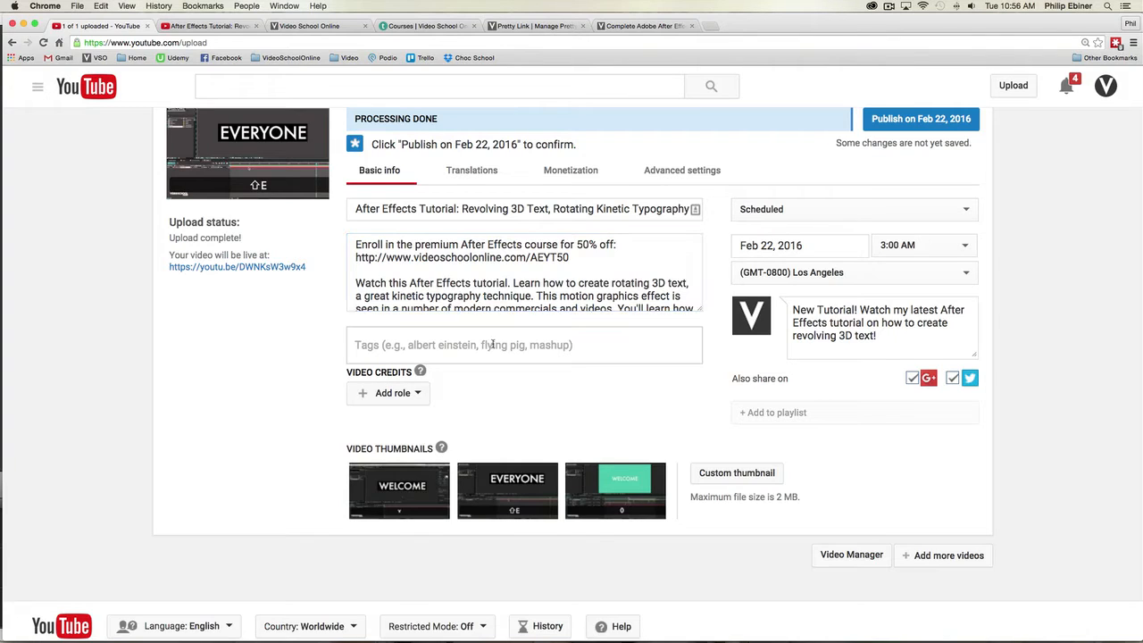
pyautogui.write('after ef')
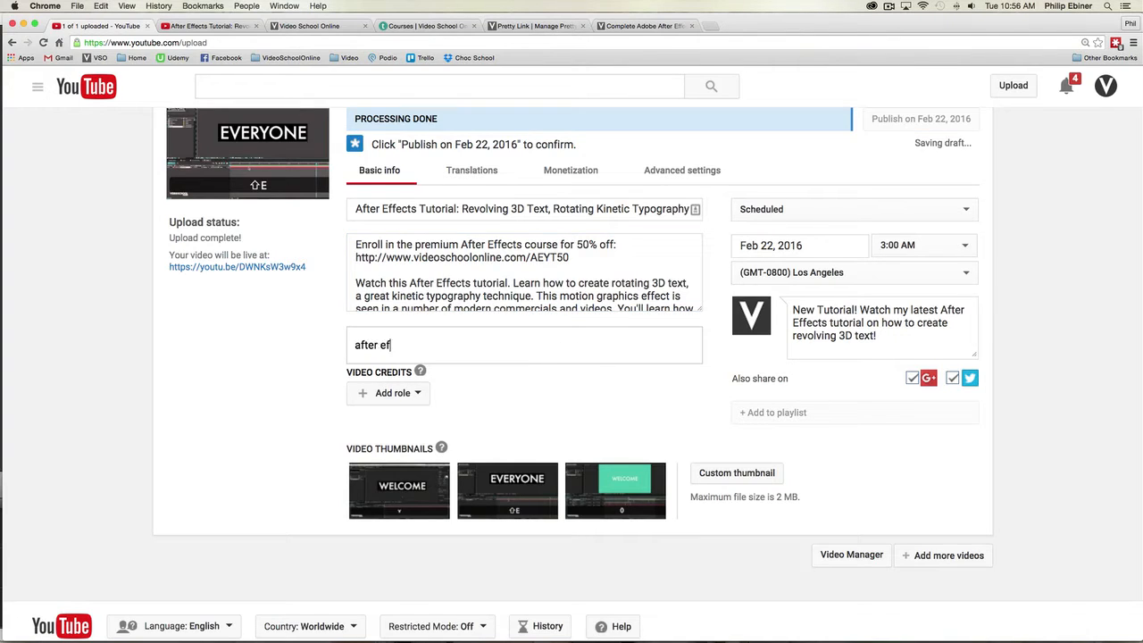
pyautogui.write('fects tutorial')
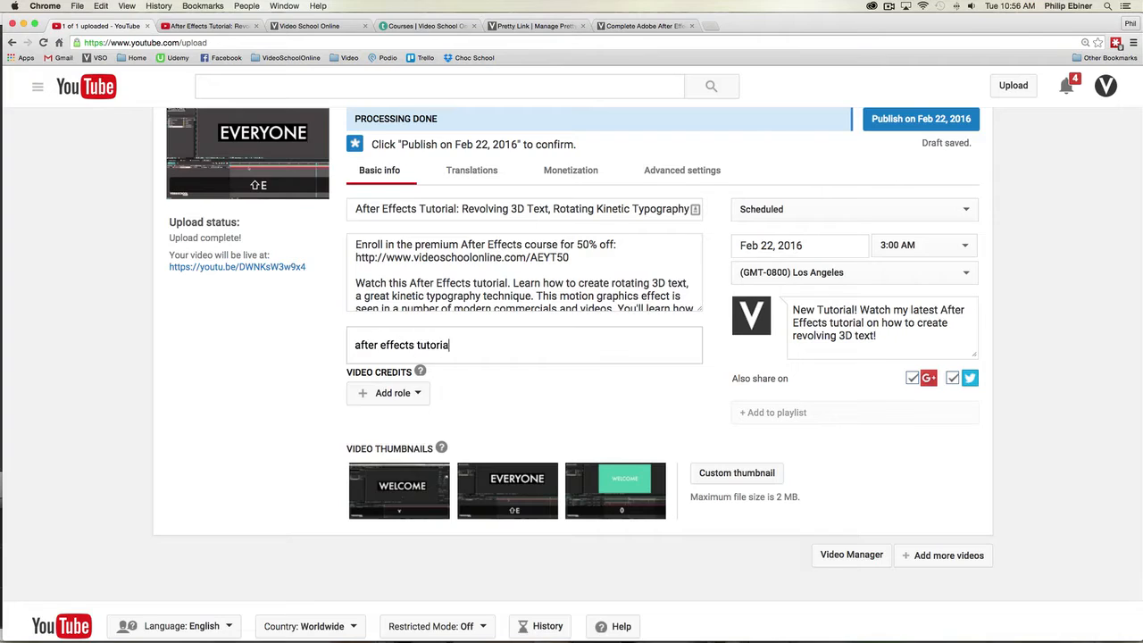
pyautogui.press('Return')
# Step: Add the tags "kinetic typography", "3d", "rotating", "revolving" and "text" to the video
pyautogui.write('kineti')
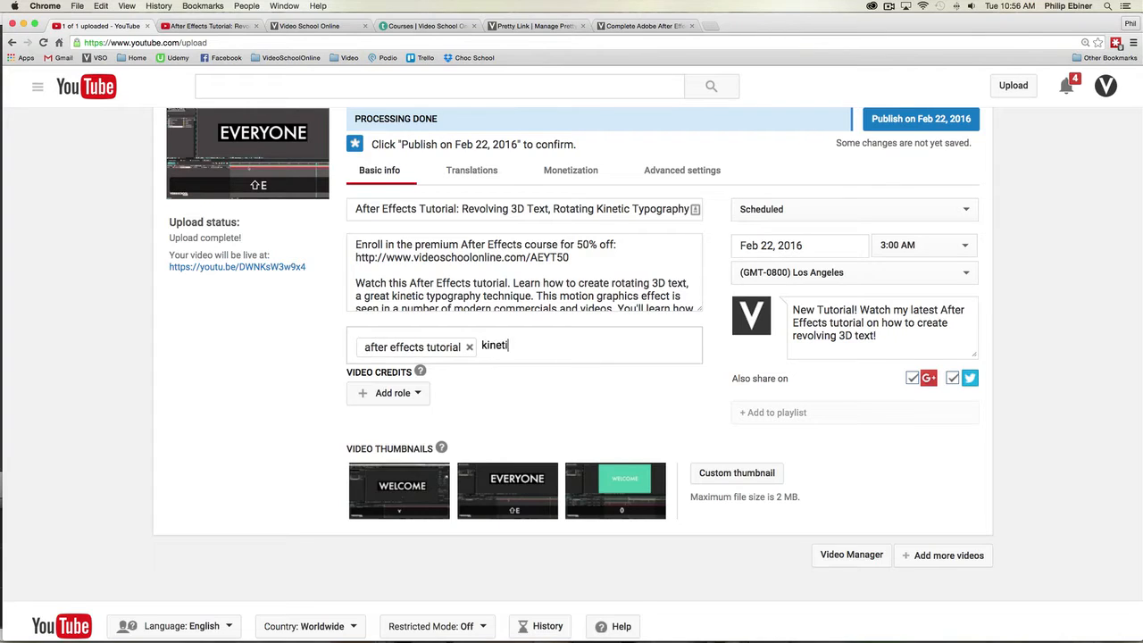
pyautogui.write('c typography')
pyautogui.press('Return')
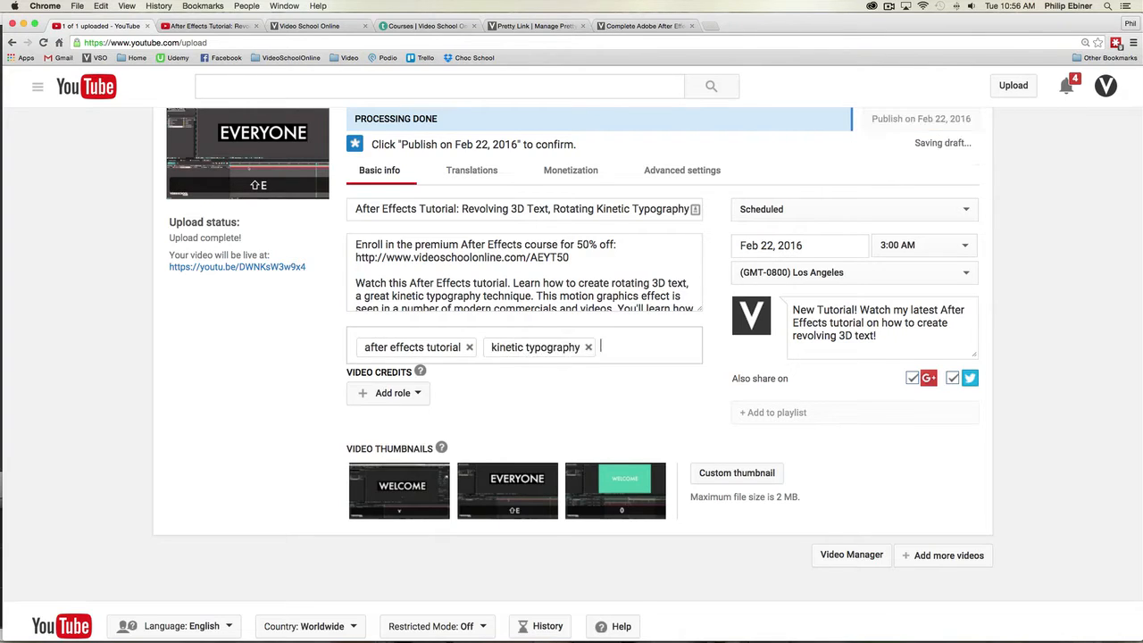
pyautogui.write('3d')
pyautogui.press('Return')
pyautogui.write('rotating')
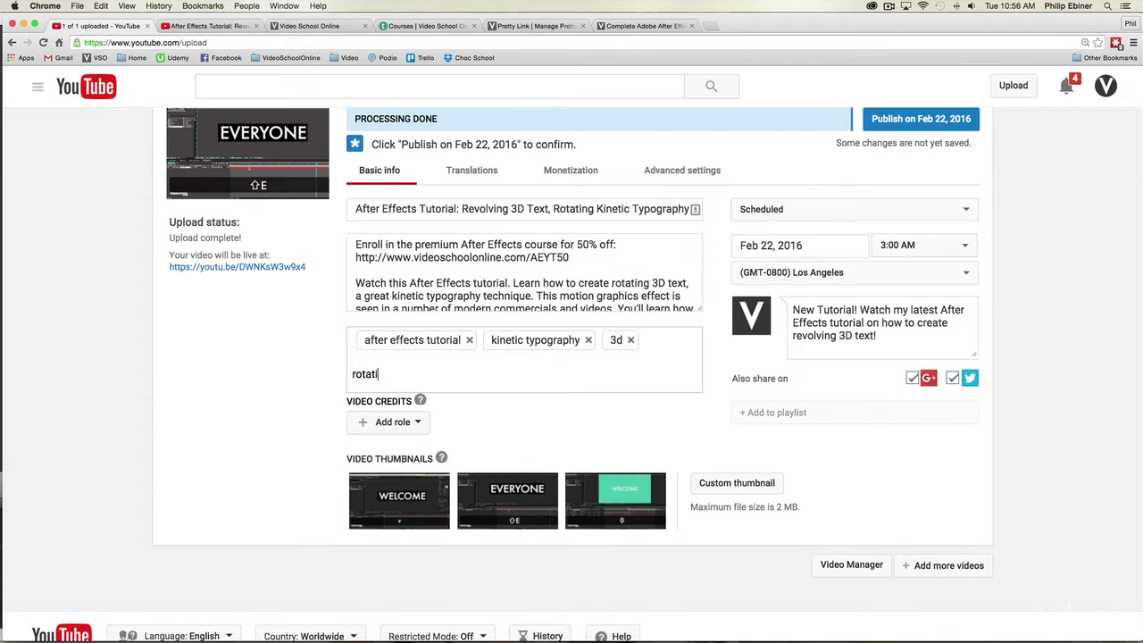
pyautogui.press('Return')
pyautogui.write('revolving,text,')
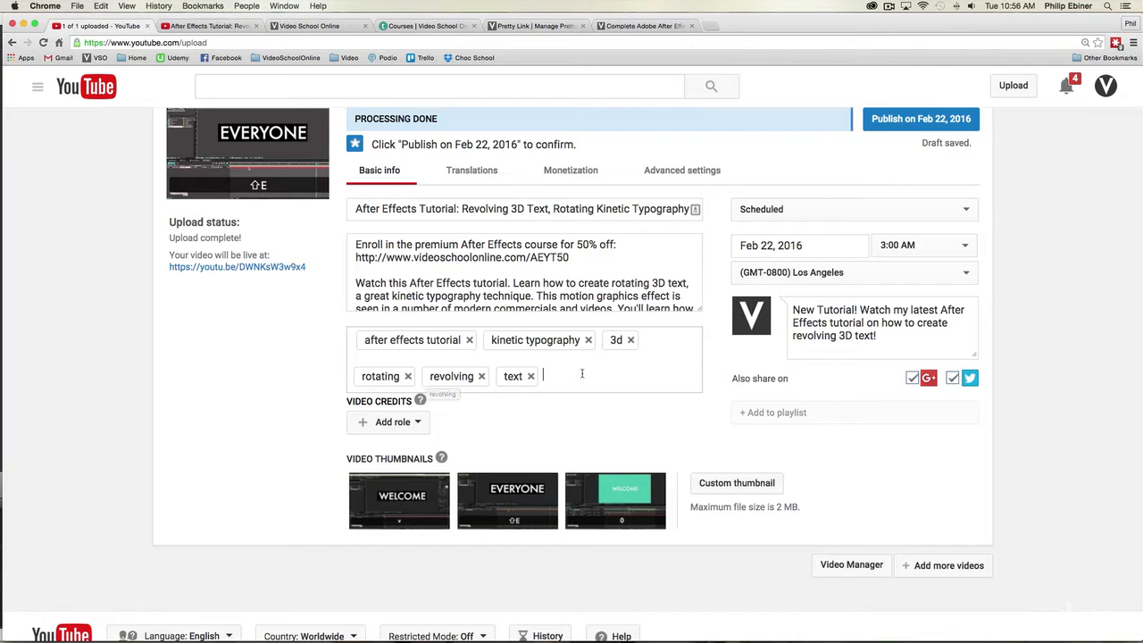
# Step: Enlarge the description box to read its paragraph, and add the tags "motion graphics" and "how to create motion graphics"
pyautogui.moveTo(700, 310); pyautogui.dragTo(700, 364)
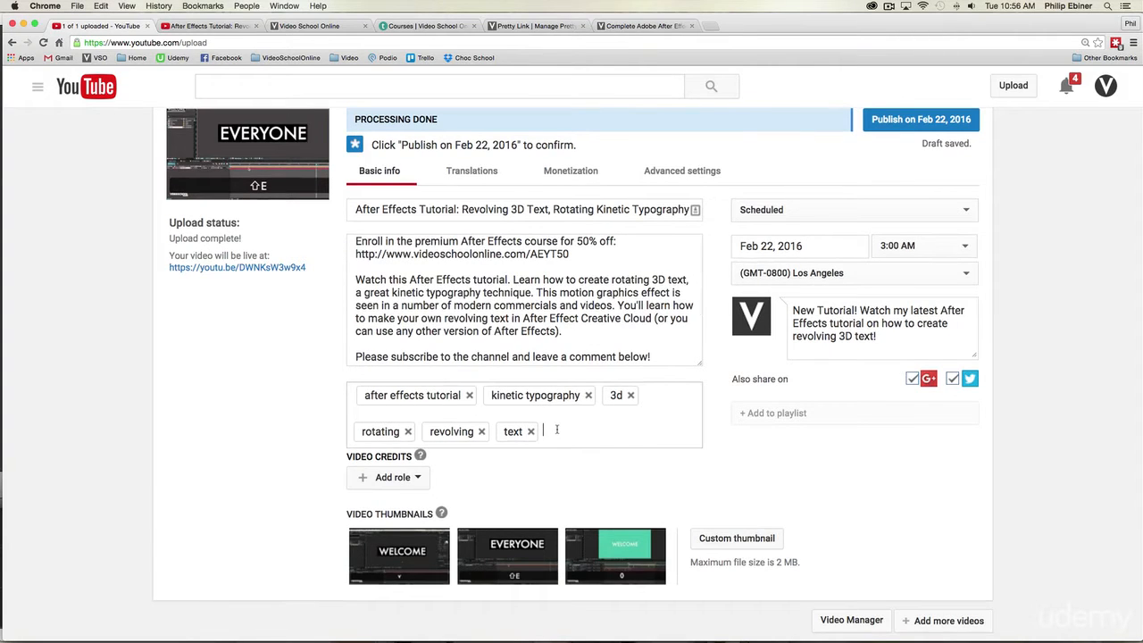
pyautogui.write('motion graphics')
pyautogui.press('Return')
pyautogui.write('ho')
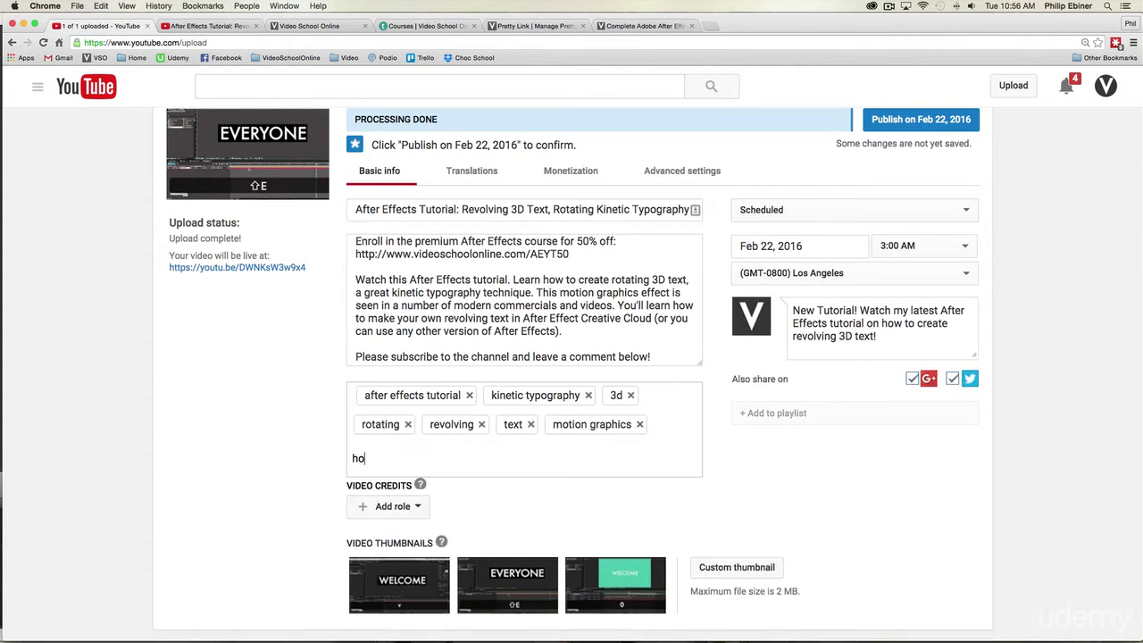
pyautogui.write('w to create motion graphics')
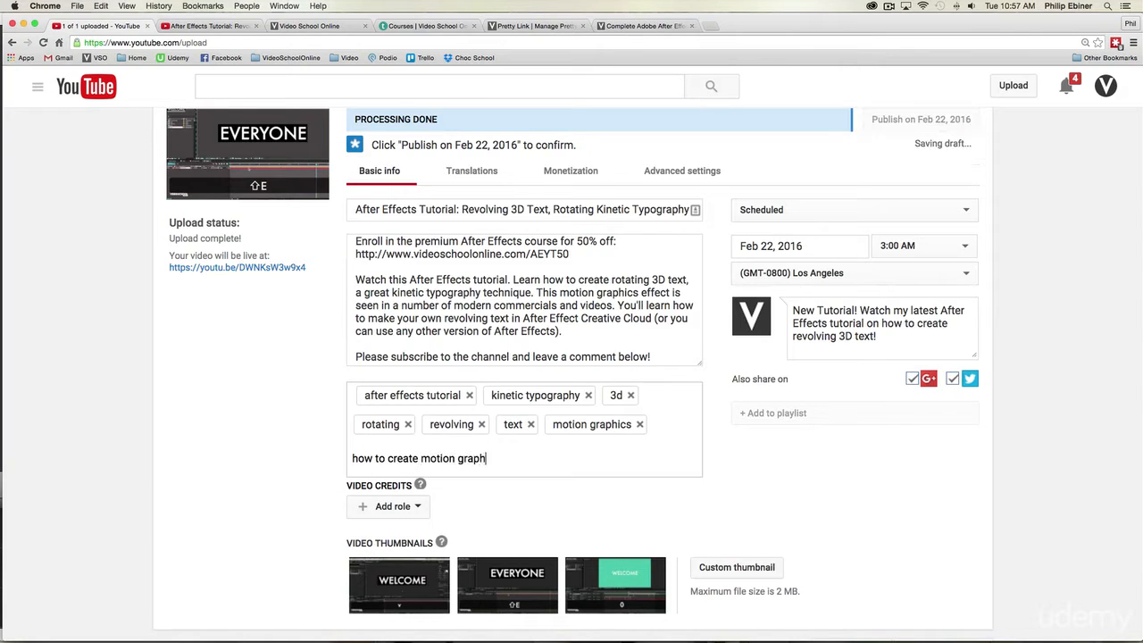
pyautogui.press('Return')
# Step: Add the tags "titles in after effects" and "rotating text" to the video
pyautogui.write('titles in af')
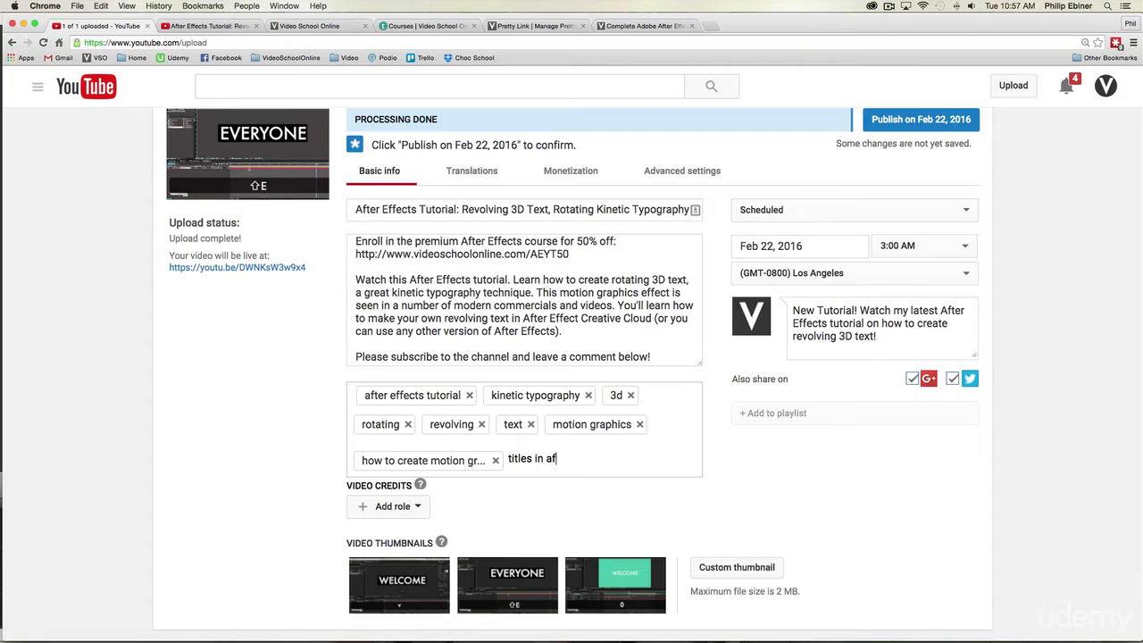
pyautogui.write('ter effects')
pyautogui.press('Return')
pyautogui.write('ro')
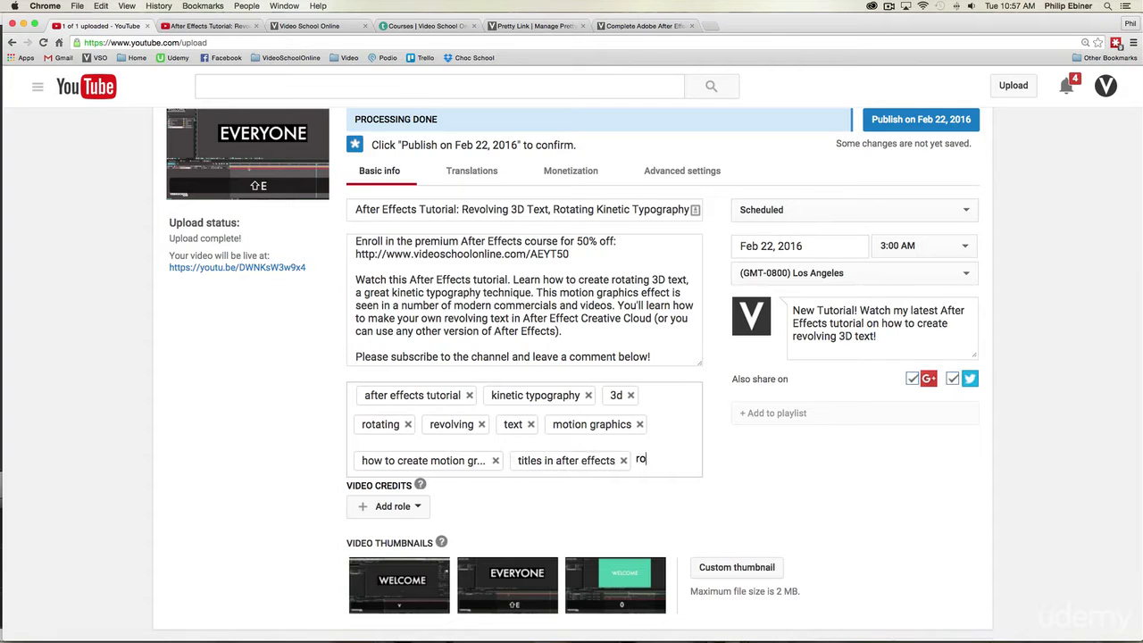
pyautogui.write('tating text,')
pyautogui.press('Return')
# Step: Add the tags "revolving text" and "video school online" at the end of the tag list
pyautogui.write('rotat')
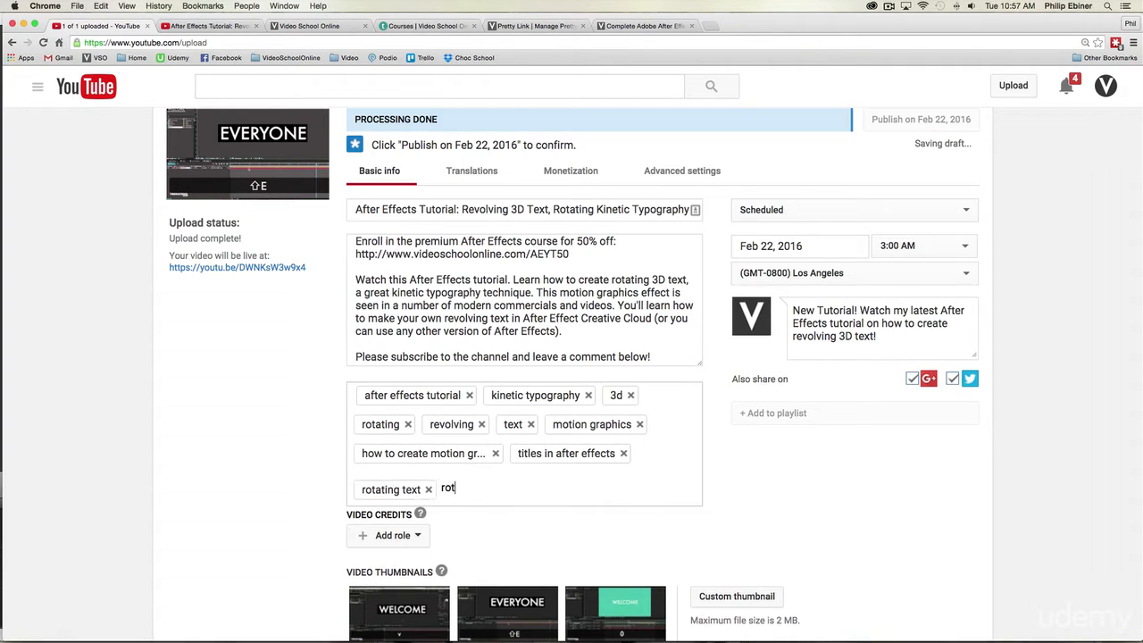
pyautogui.press('BackSpace')
pyautogui.press('BackSpace')
pyautogui.press('BackSpace')
pyautogui.press('BackSpace')
pyautogui.write('evol')
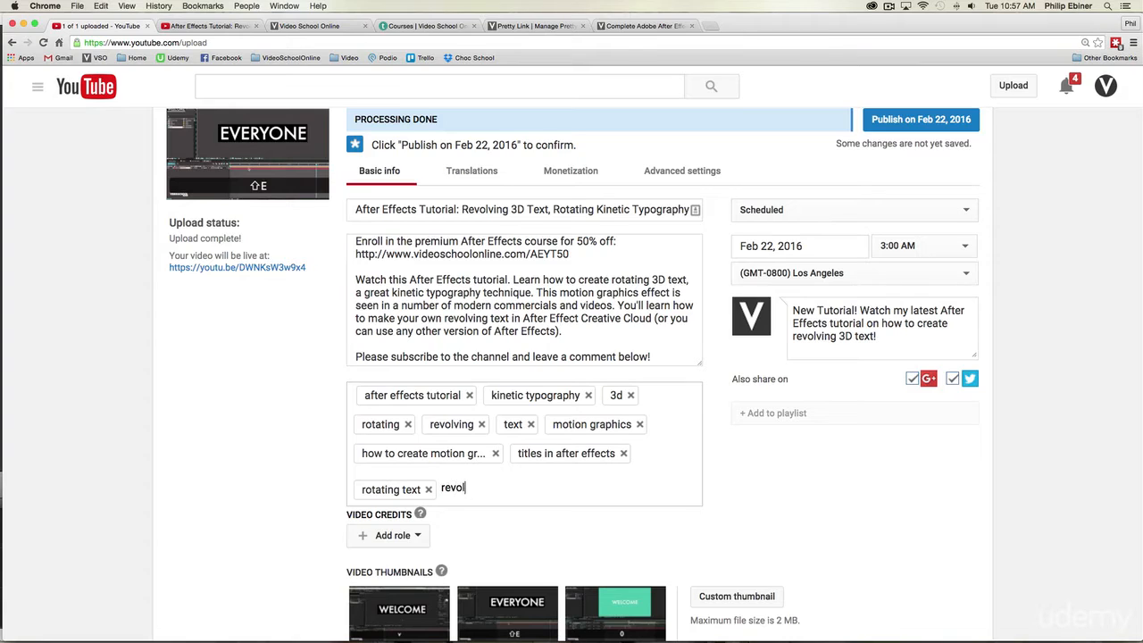
pyautogui.write('ving text')
pyautogui.press('Return')
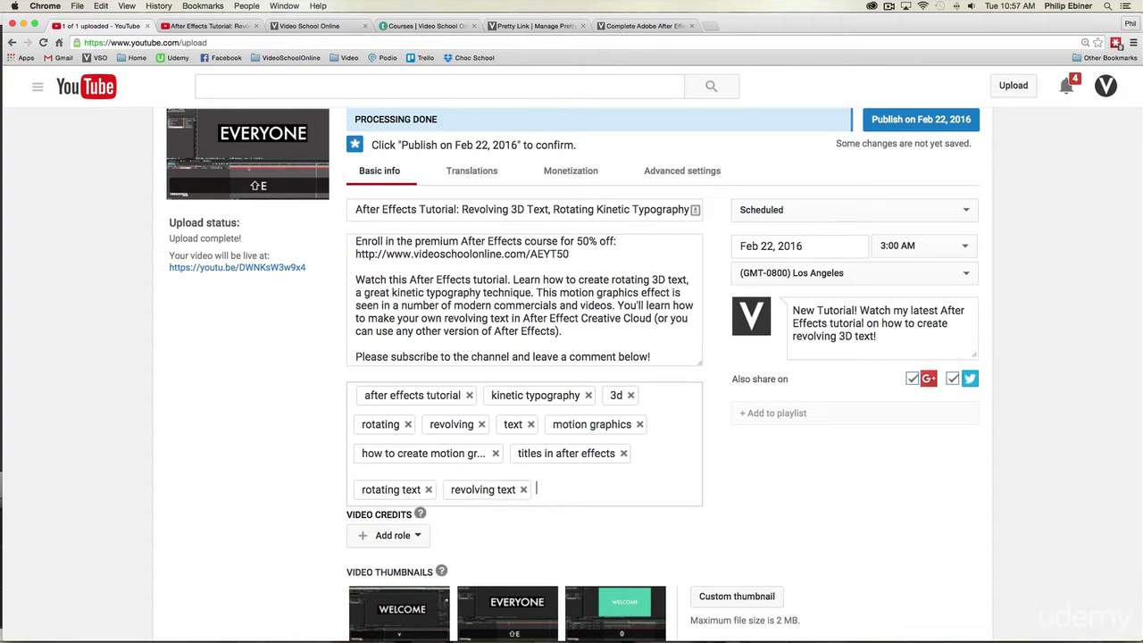
pyautogui.write('video s')
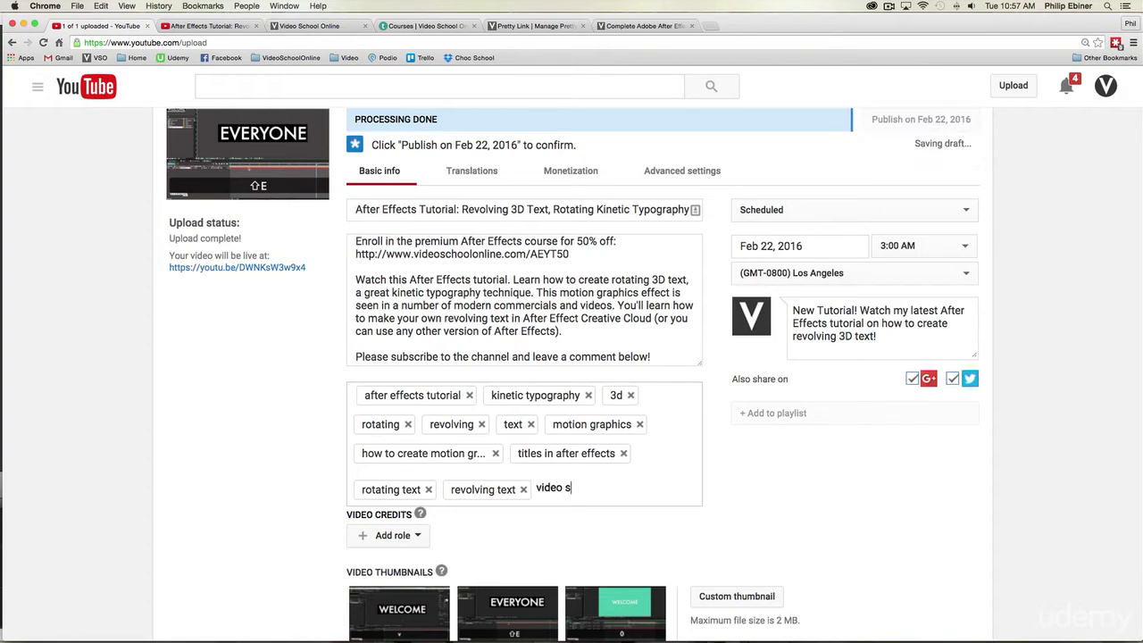
pyautogui.write('chool online')
pyautogui.press('Return')
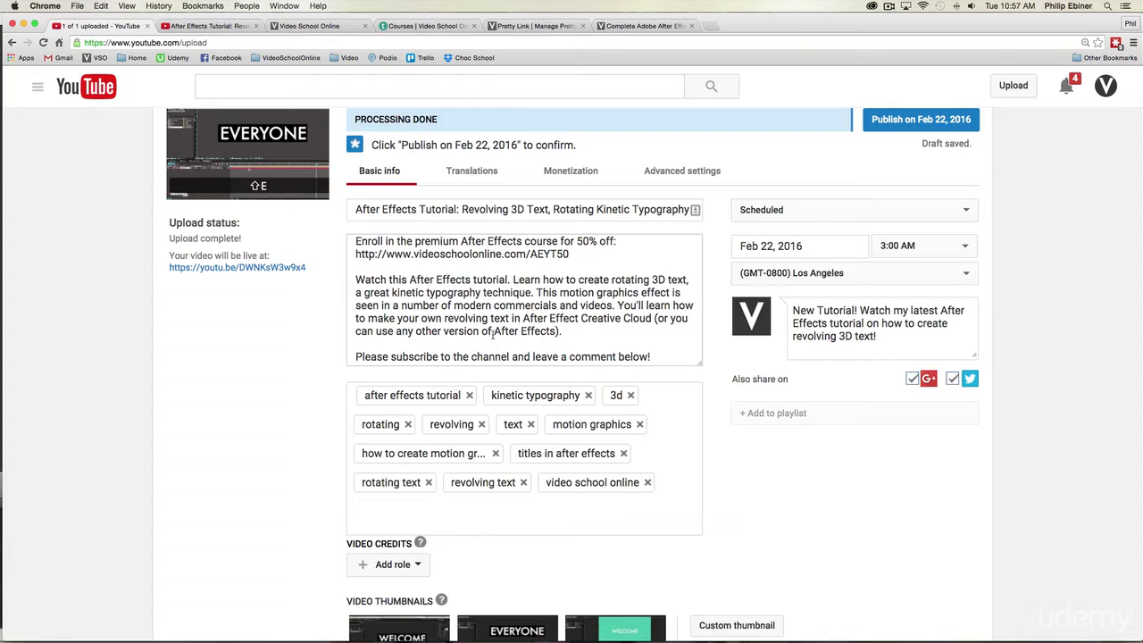
# Step: Search YouTube for "3d text after effects" from the video's watch page
pyautogui.click(230, 27)
pyautogui.click(235, 85)
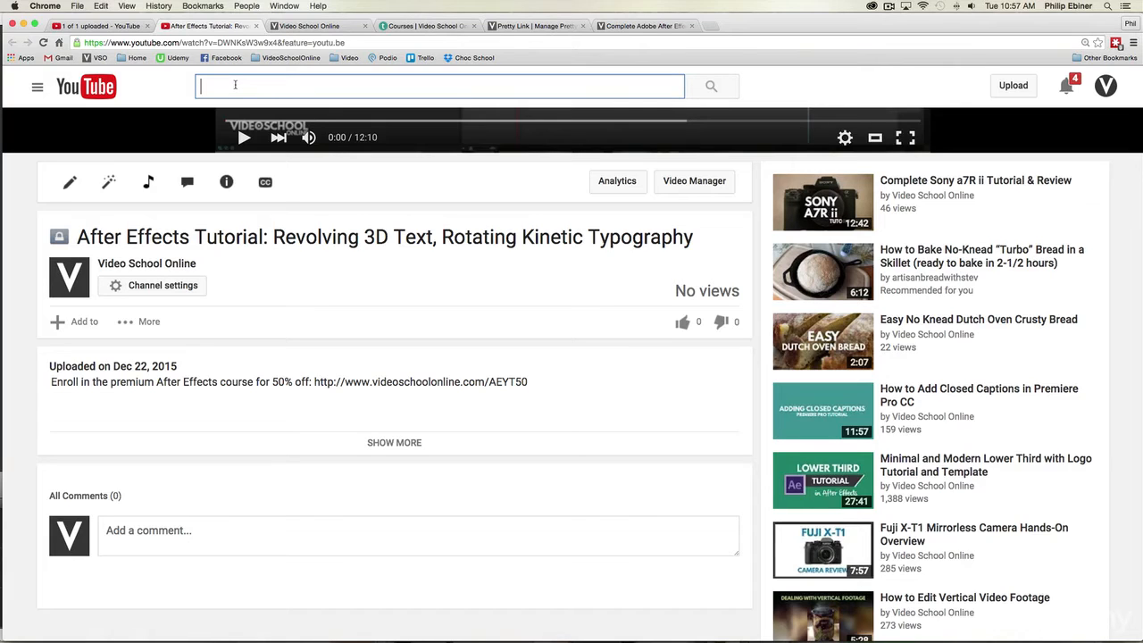
pyautogui.write('3d t')
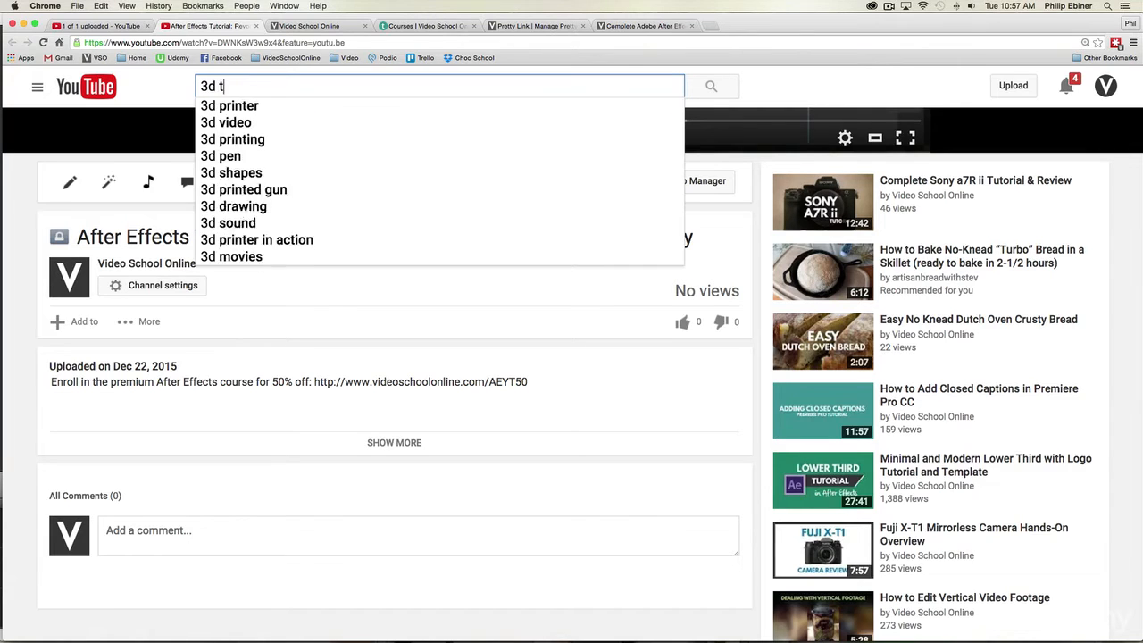
pyautogui.write('ext after effects')
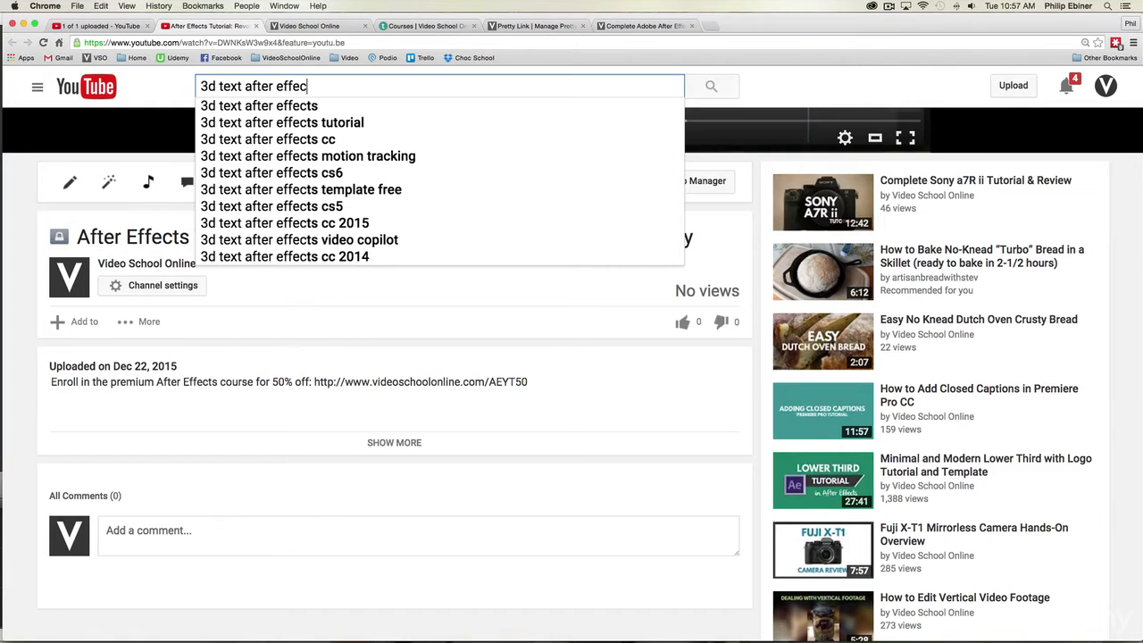
pyautogui.press('Return')
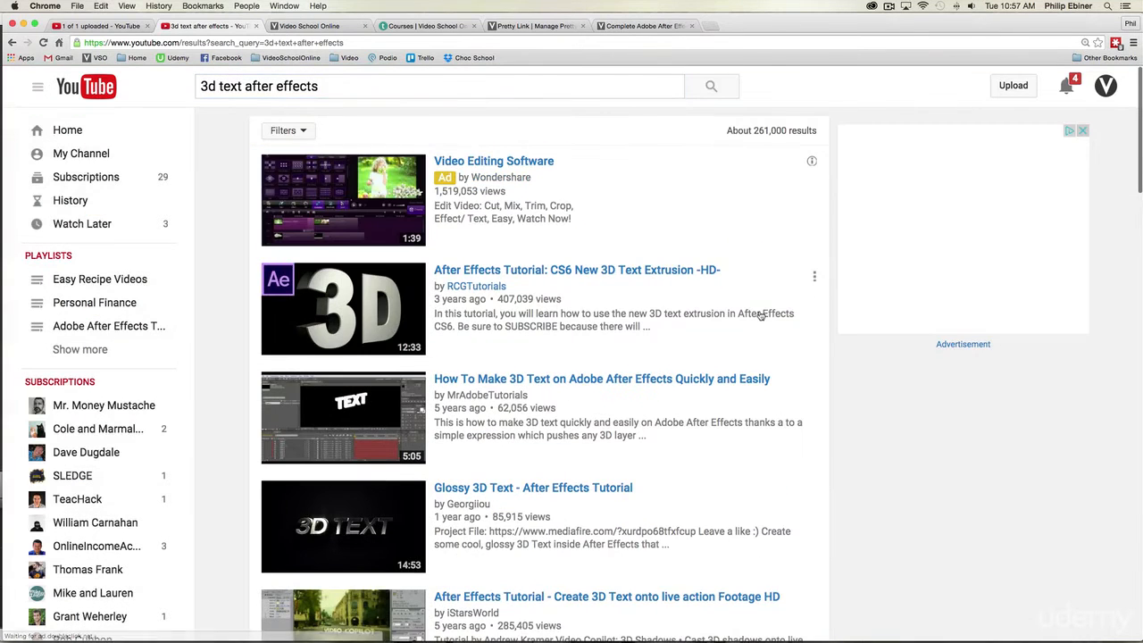
# Step: Open the "After Effects Tutorial: CS6 New 3D Text Extrusion -HD-" video from the search results and look over its description
pyautogui.scroll(-1, 737, 310)
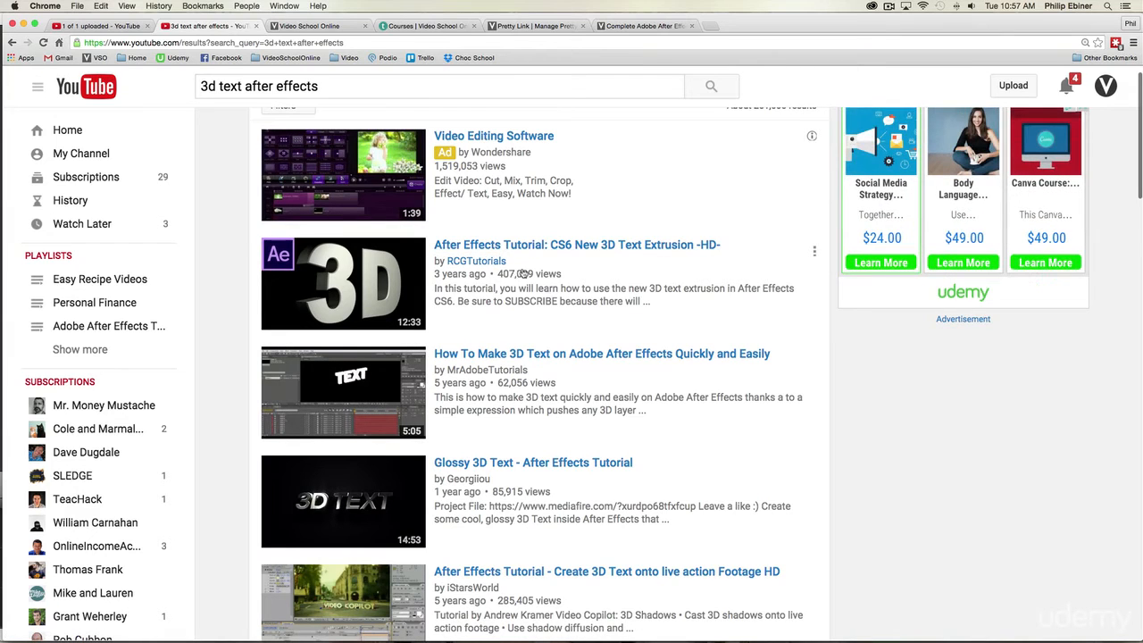
pyautogui.scroll(-1, 741, 304)
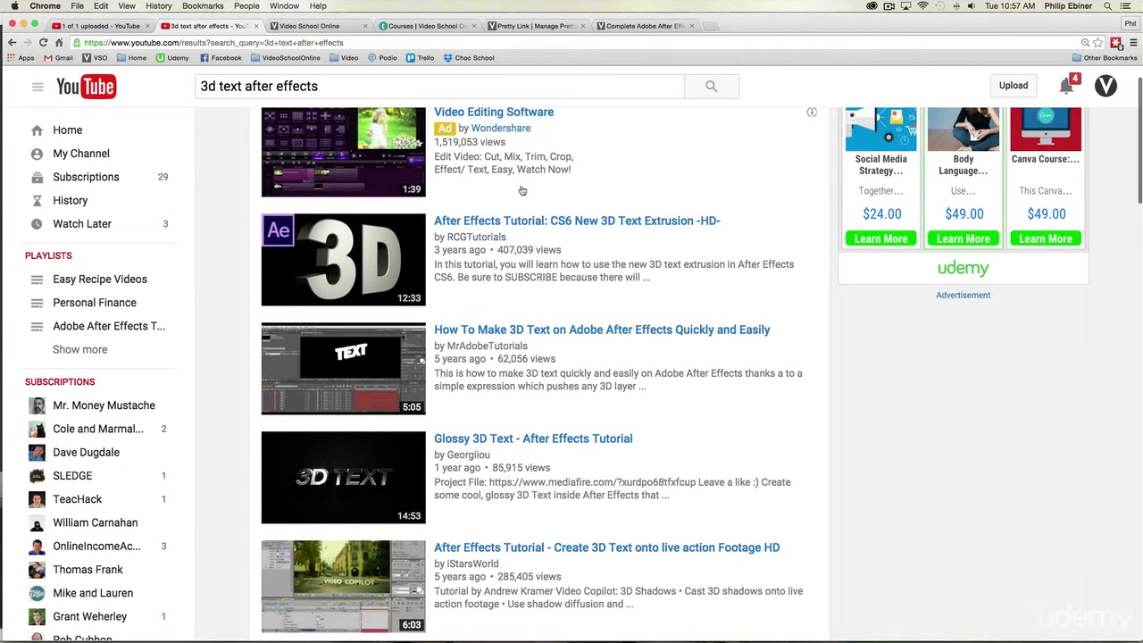
pyautogui.click(494, 228)
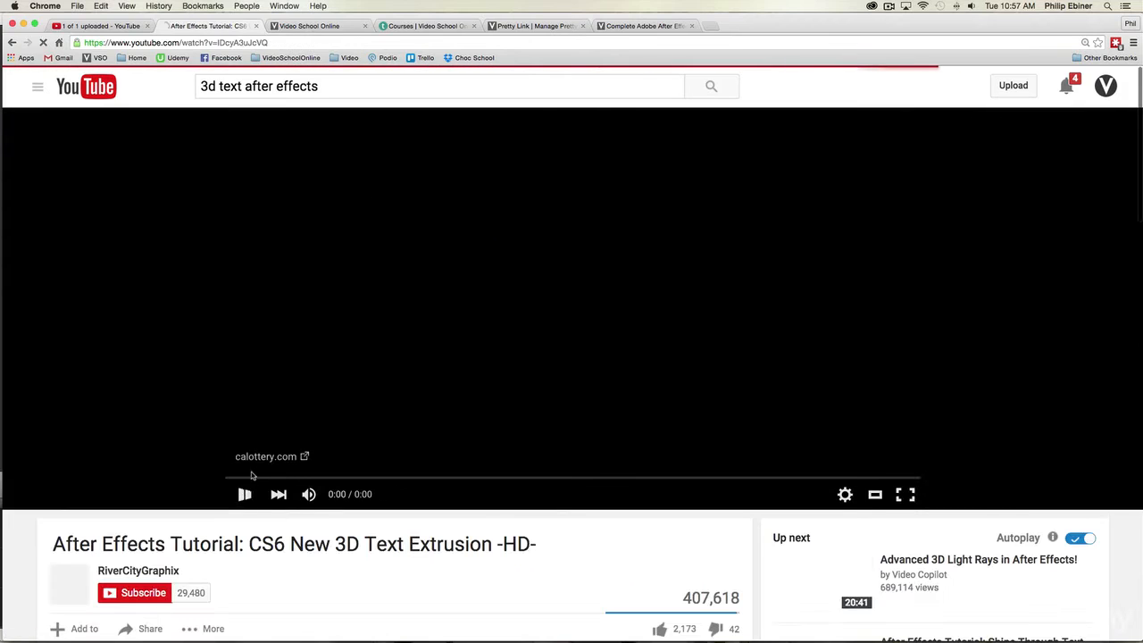
pyautogui.scroll(-5, 244, 494)
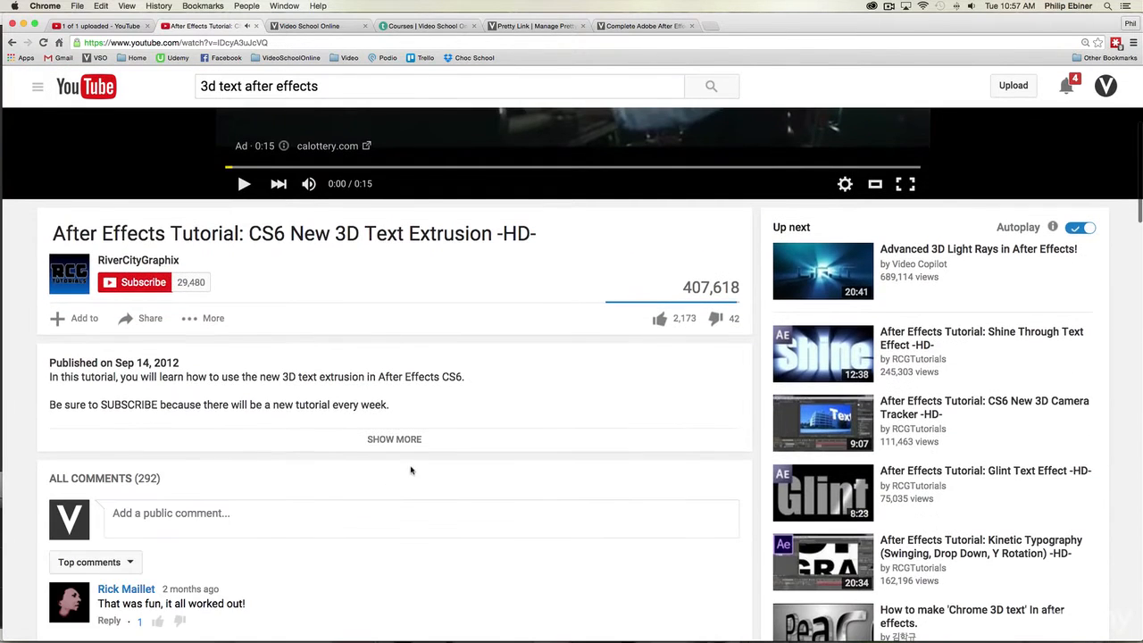
# Step: Open the HTML page source of the 3D text extrusion video's watch page
pyautogui.rightClick(28, 378)
pyautogui.click(29, 219)
pyautogui.rightClick(27, 237)
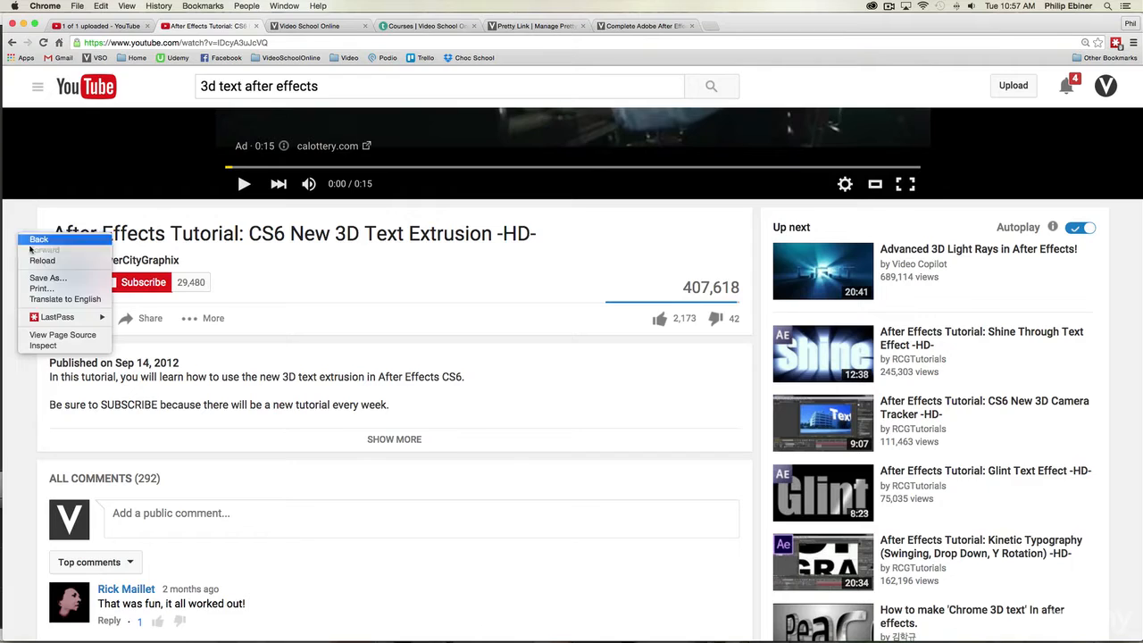
pyautogui.click(51, 339)
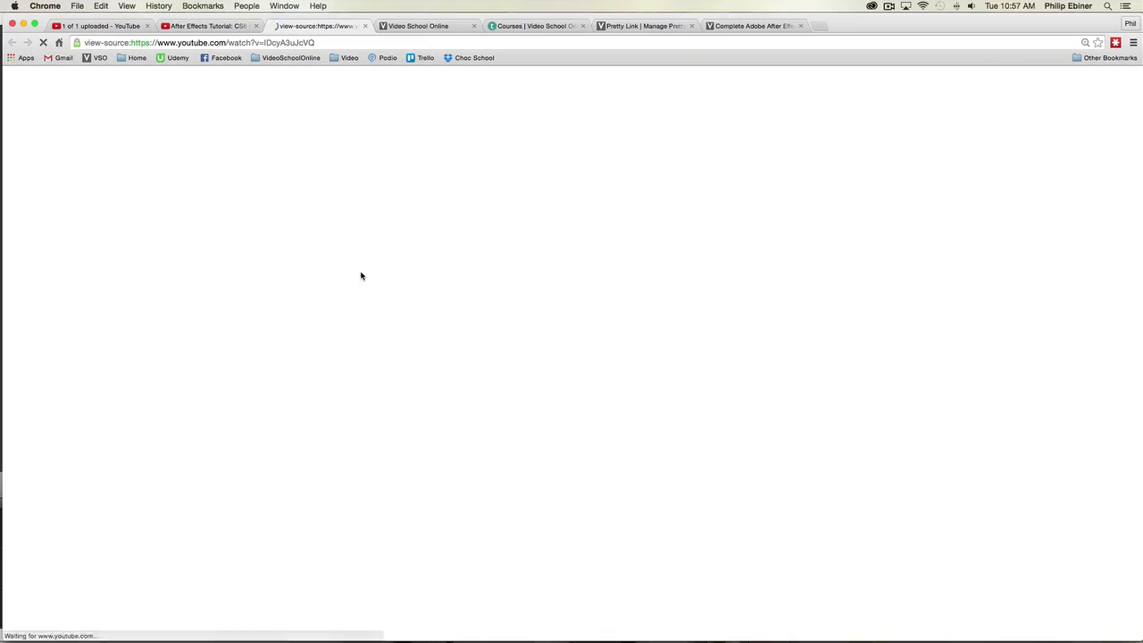
# Step: Find "keyword" in the page source and examine the tags listed in the video's keywords meta entry
pyautogui.scroll(-6, 409, 295)
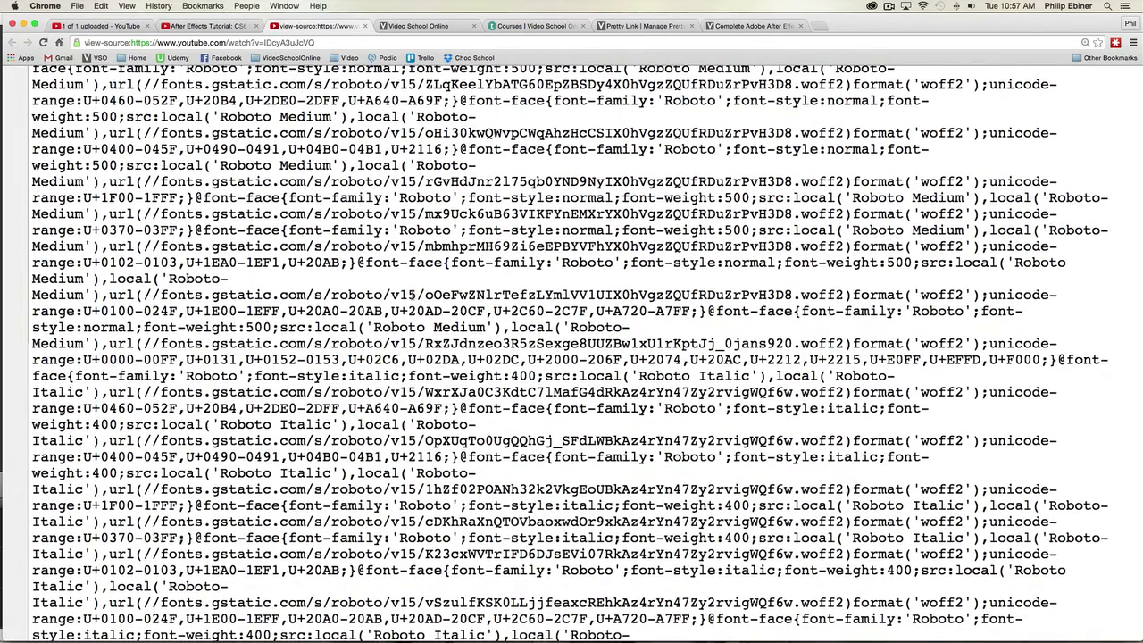
pyautogui.press('super+f')
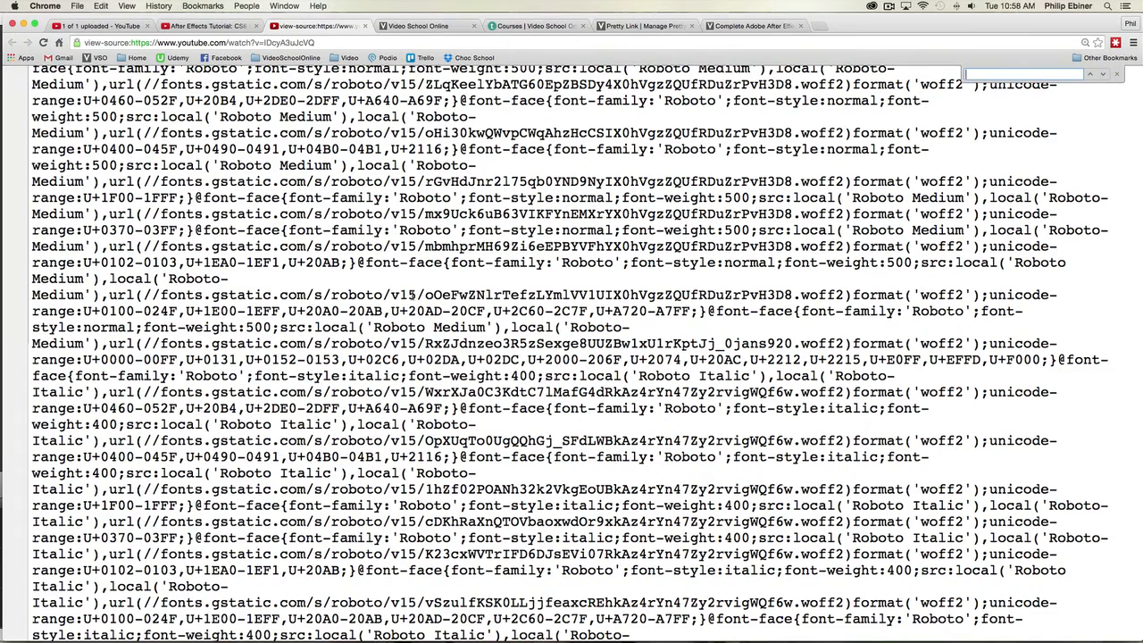
pyautogui.write('keyword')
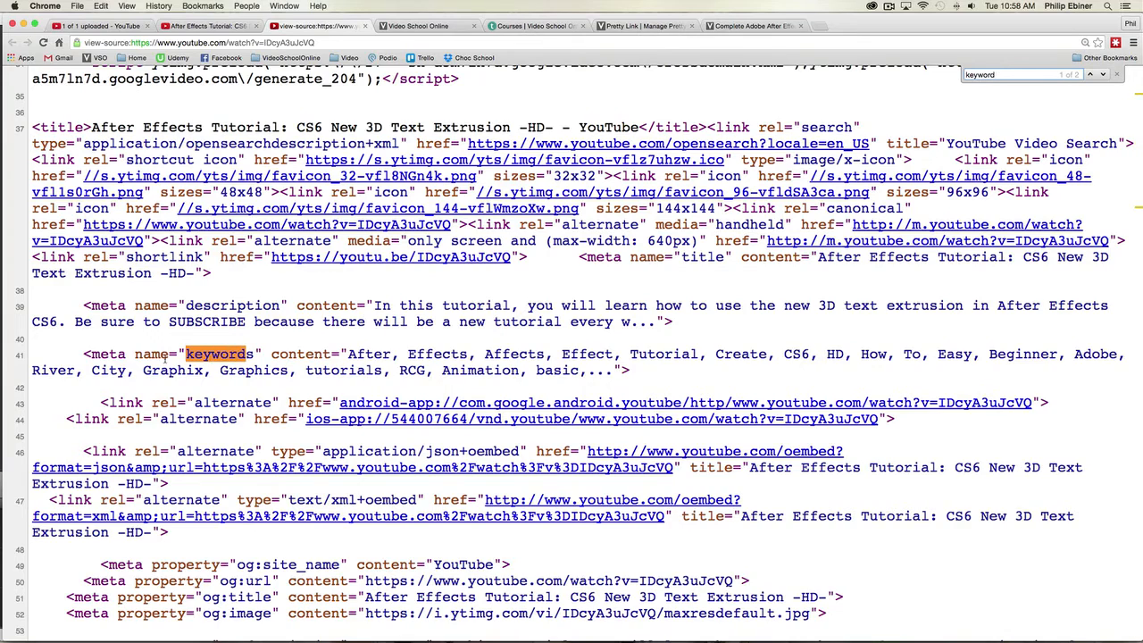
pyautogui.click(399, 349)
pyautogui.moveTo(346, 355); pyautogui.dragTo(526, 355)
pyautogui.click(489, 354)
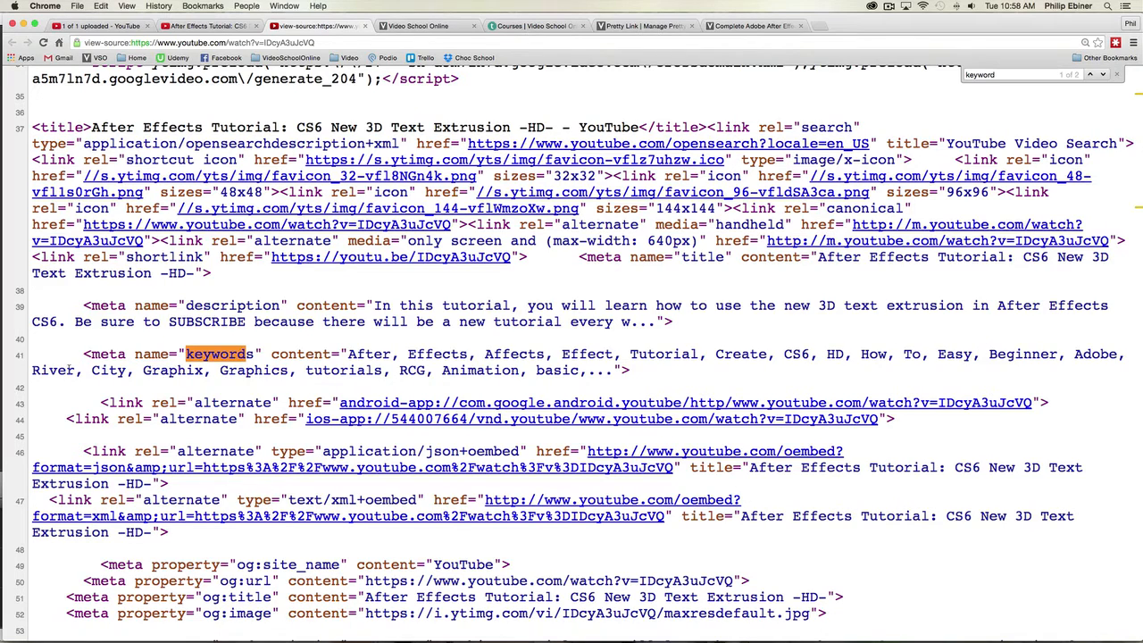
# Step: Return to the video upload page and add the tags after, effects, motion, graphics, kinetic and typography
pyautogui.click(103, 28)
pyautogui.write('after')
pyautogui.press('Return')
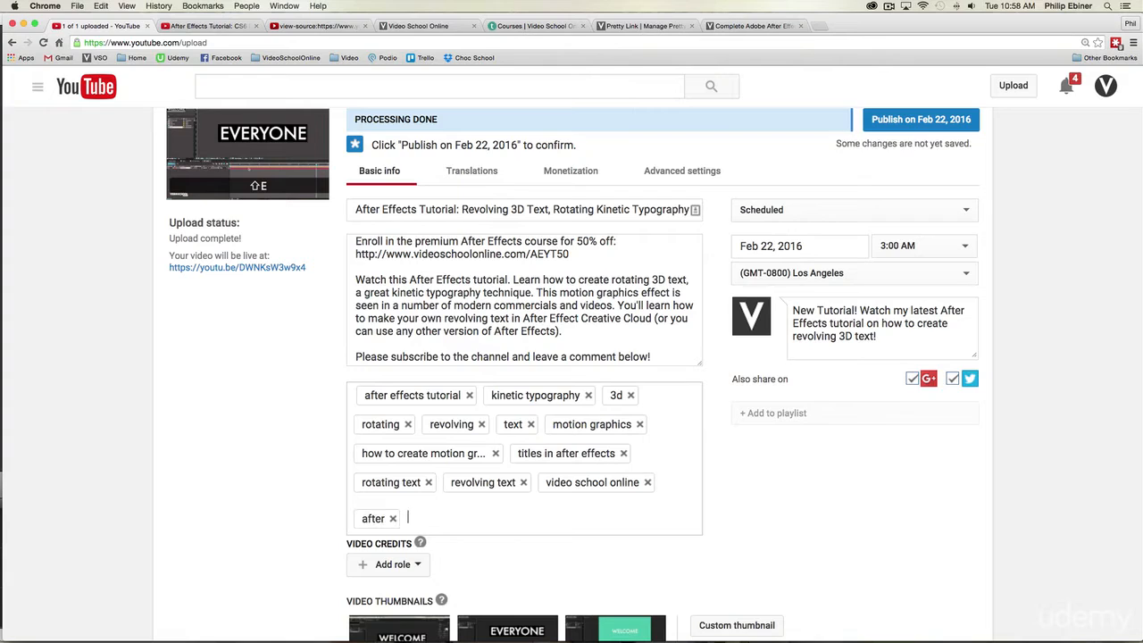
pyautogui.write('effects,')
pyautogui.press('Return')
pyautogui.write('motion')
pyautogui.press('Return')
pyautogui.write('graphics,')
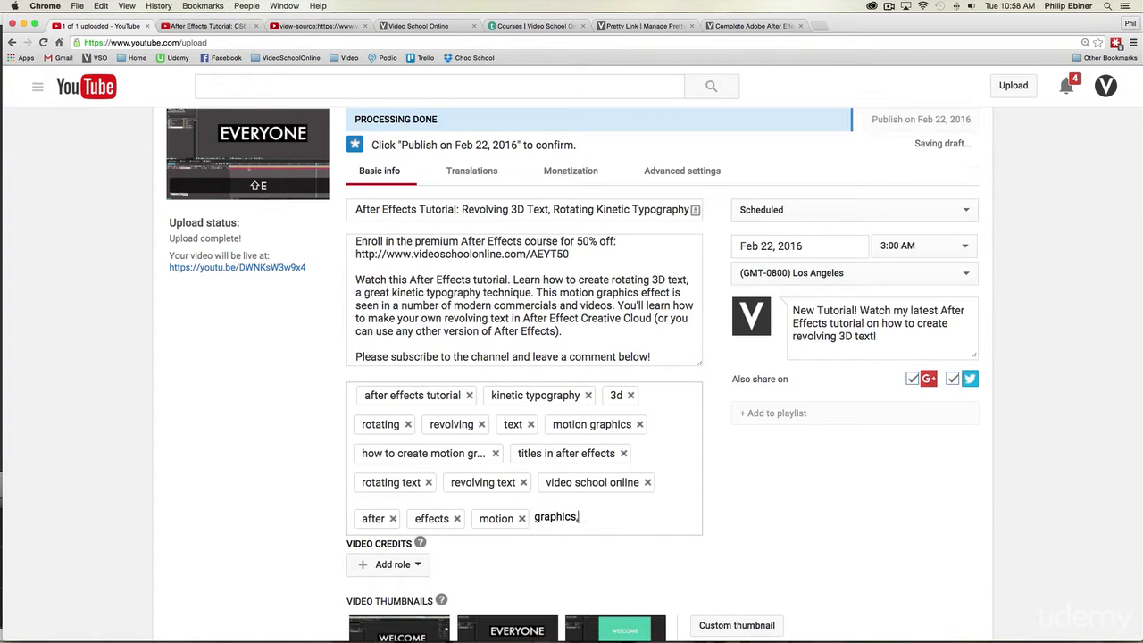
pyautogui.press('Return')
pyautogui.write('kinetic')
pyautogui.press('Return')
pyautogui.write('typ')
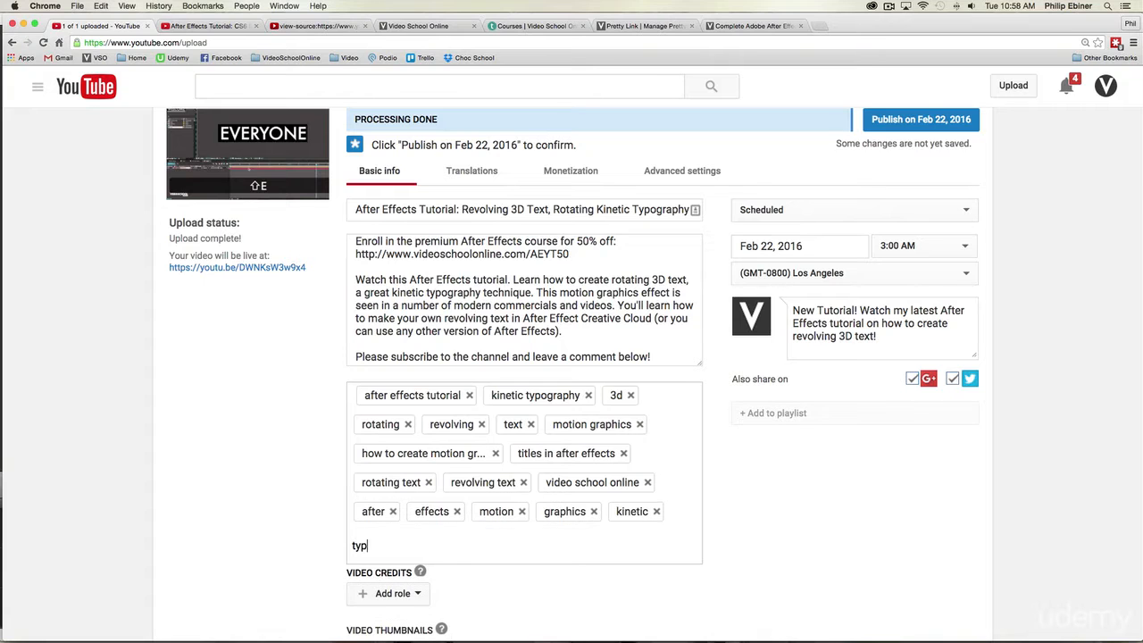
pyautogui.write('ography')
pyautogui.press('Return')
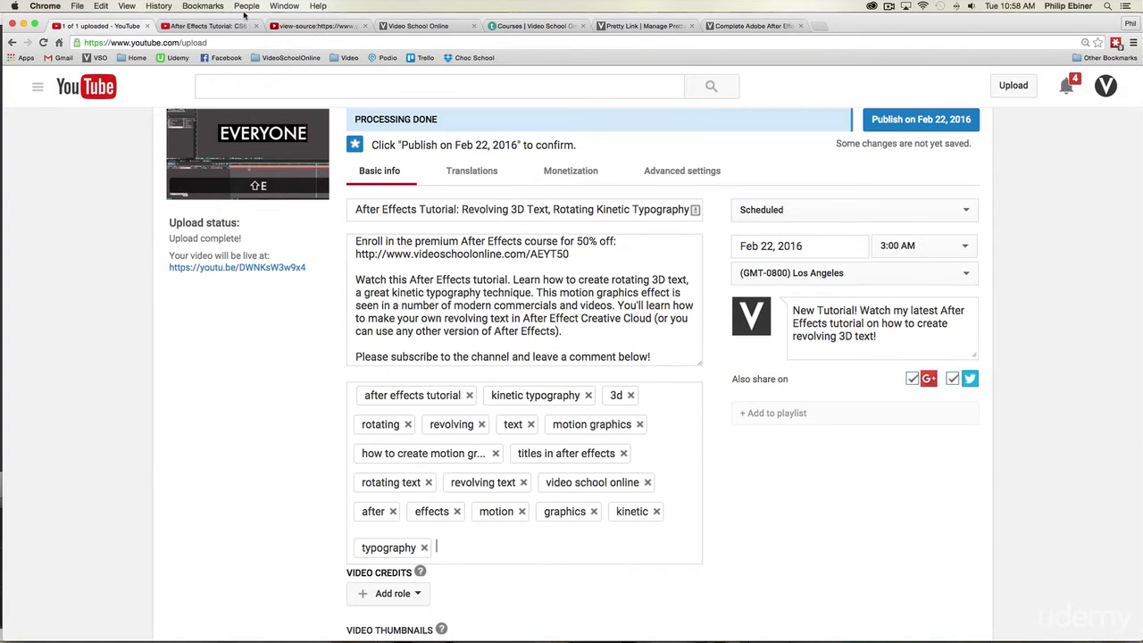
# Step: Recheck the competing video's source keywords, and add the tags creative cloud, cs6 and cs5 to the upload
pyautogui.click(245, 23)
pyautogui.click(306, 27)
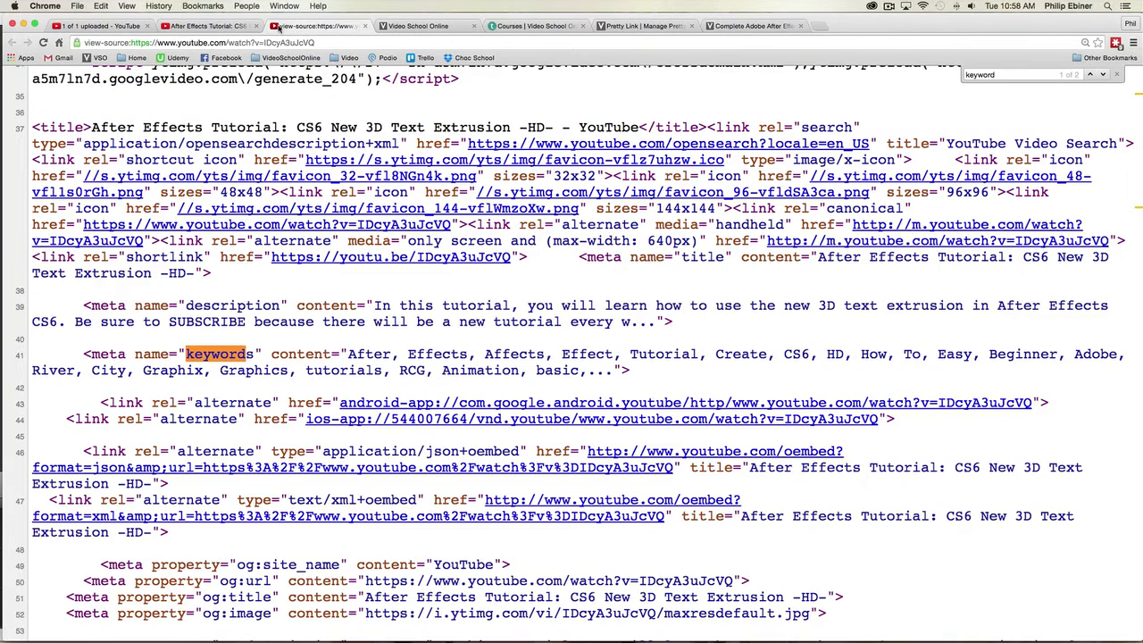
pyautogui.click(99, 25)
pyautogui.write('creative cloud')
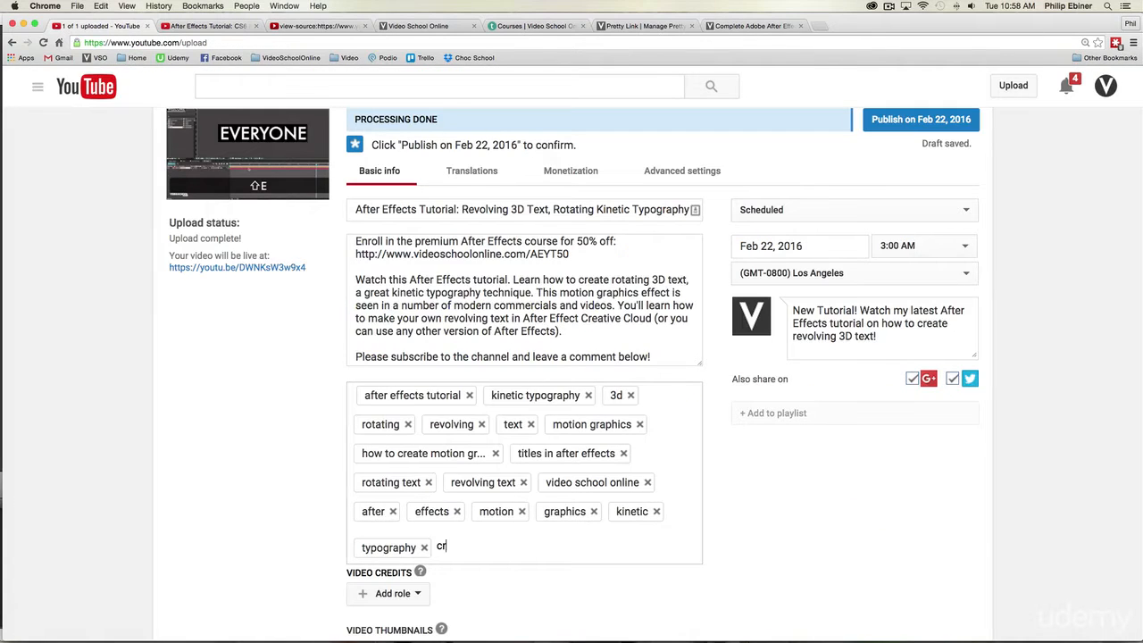
pyautogui.press('Return')
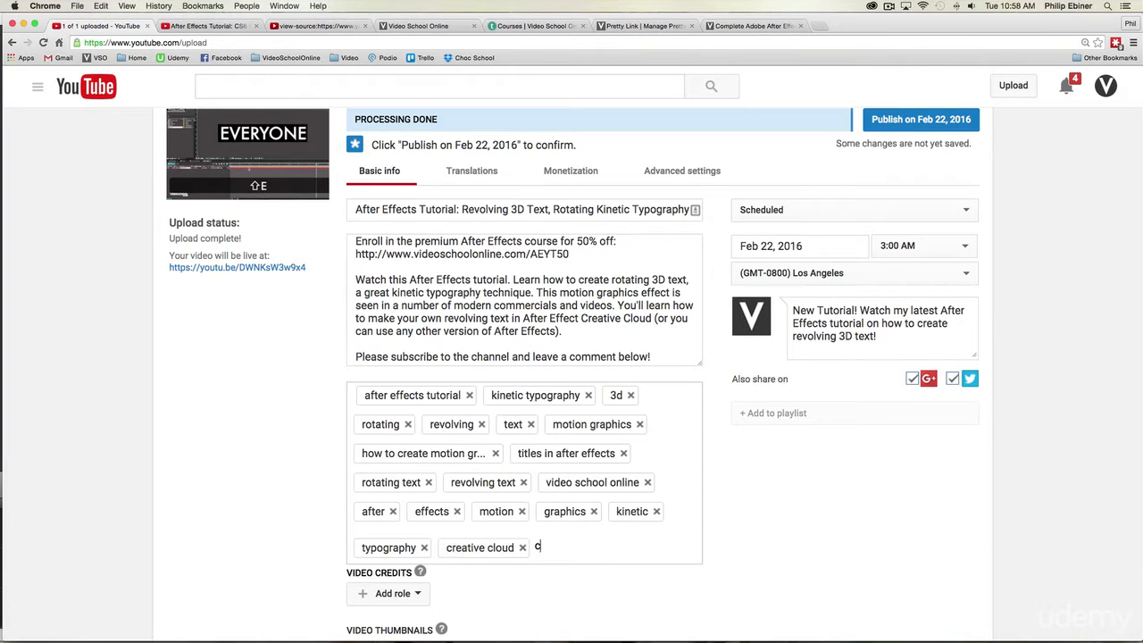
pyautogui.write('cs6')
pyautogui.press('Return')
pyautogui.write('cs5')
pyautogui.press('Return')
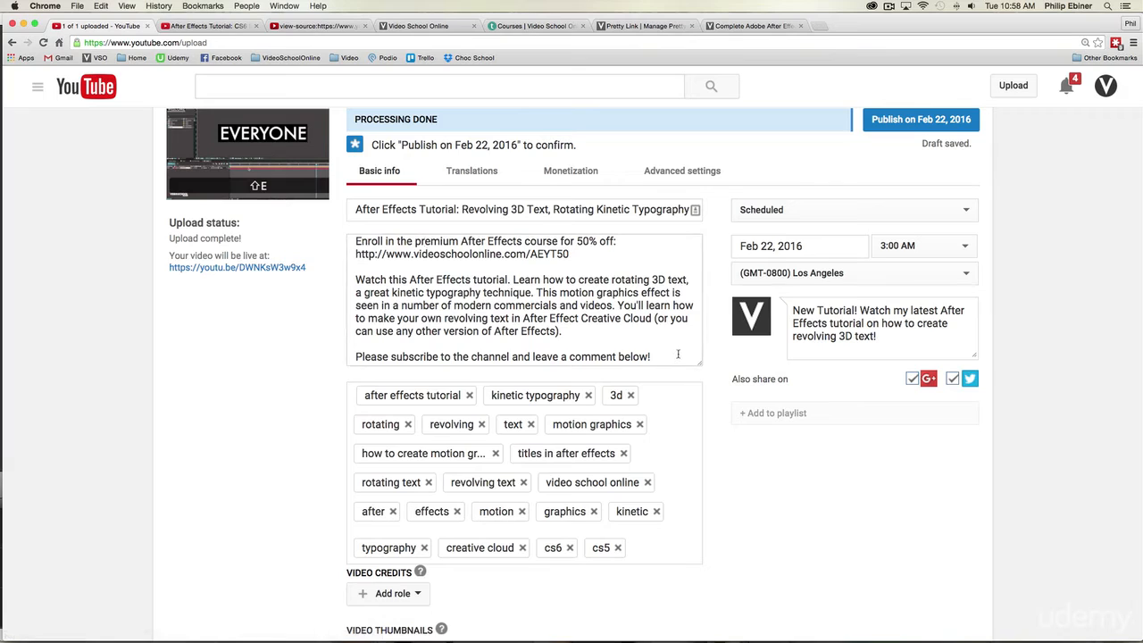
# Step: Add the instructor's full name and videoschoolonline.com as tags on the upload
pyautogui.write('phil ebiner')
pyautogui.press('Return')
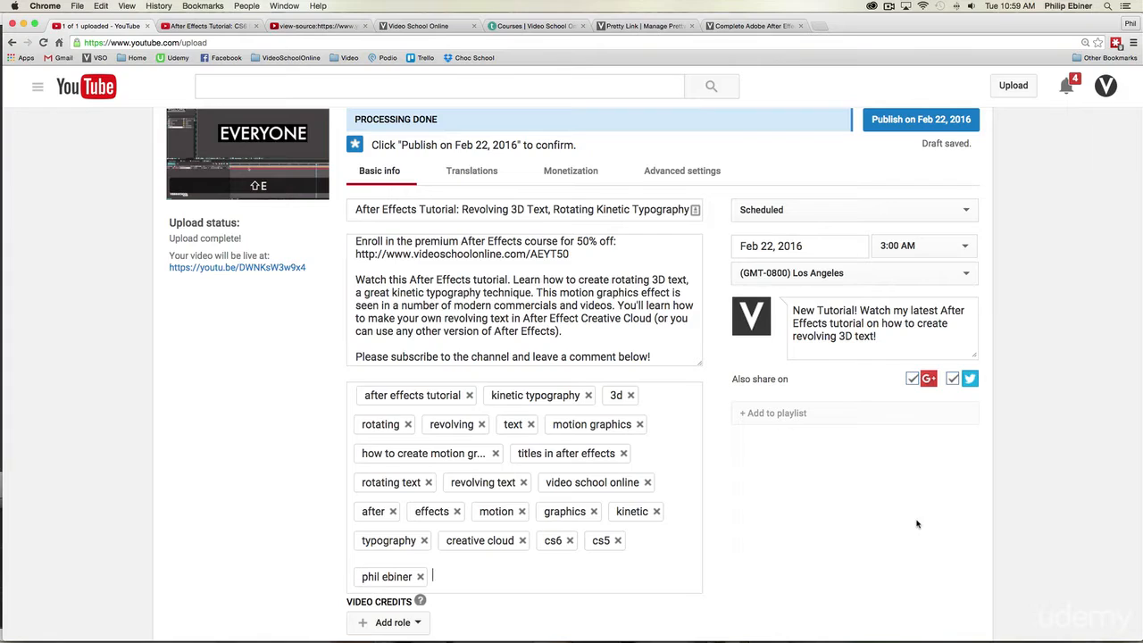
pyautogui.write('videoschoolonline.com')
pyautogui.press('Return')
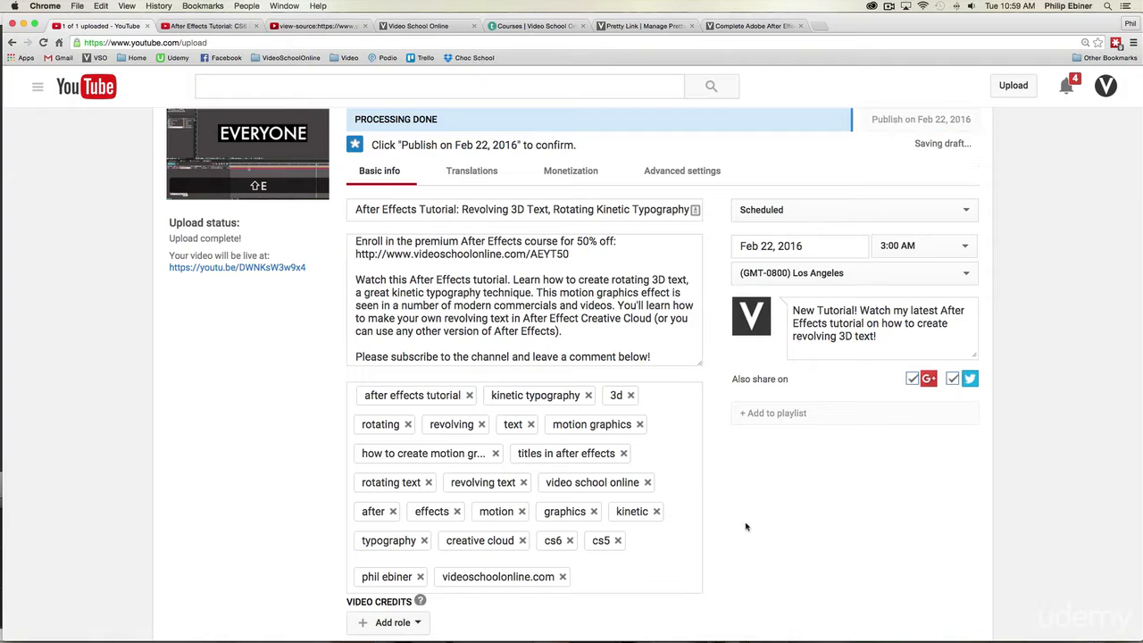
# Step: Review the upload's title, description and tags, and examine the suggested video thumbnails and the custom thumbnail option
pyautogui.scroll(-2, 750, 527)
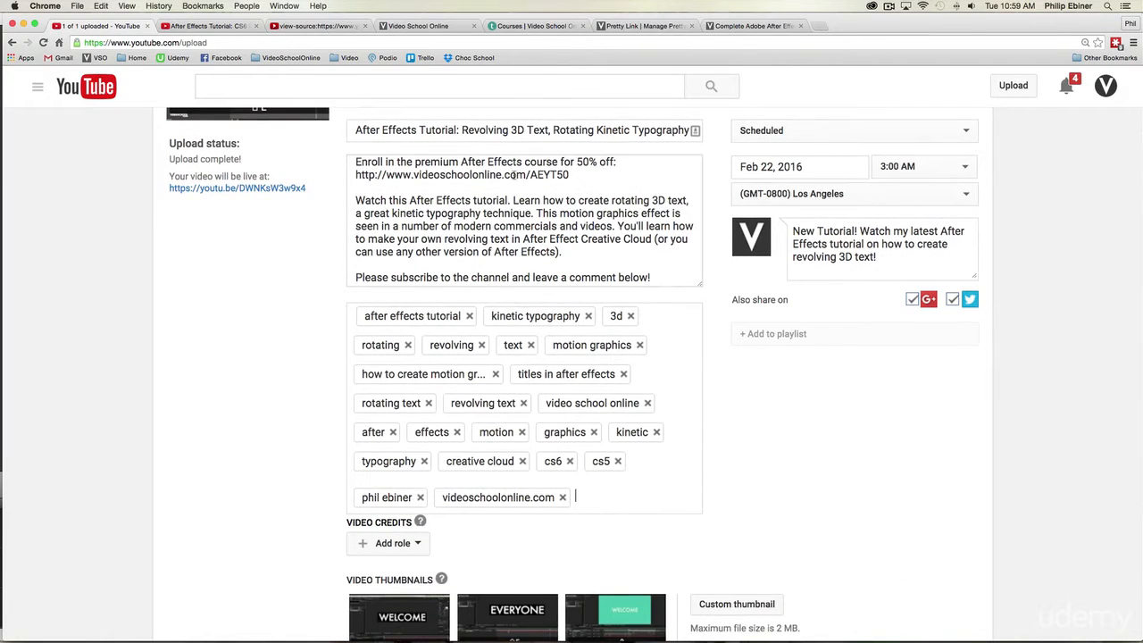
pyautogui.moveTo(692, 130); pyautogui.dragTo(576, 136)
pyautogui.scroll(-1, 658, 137)
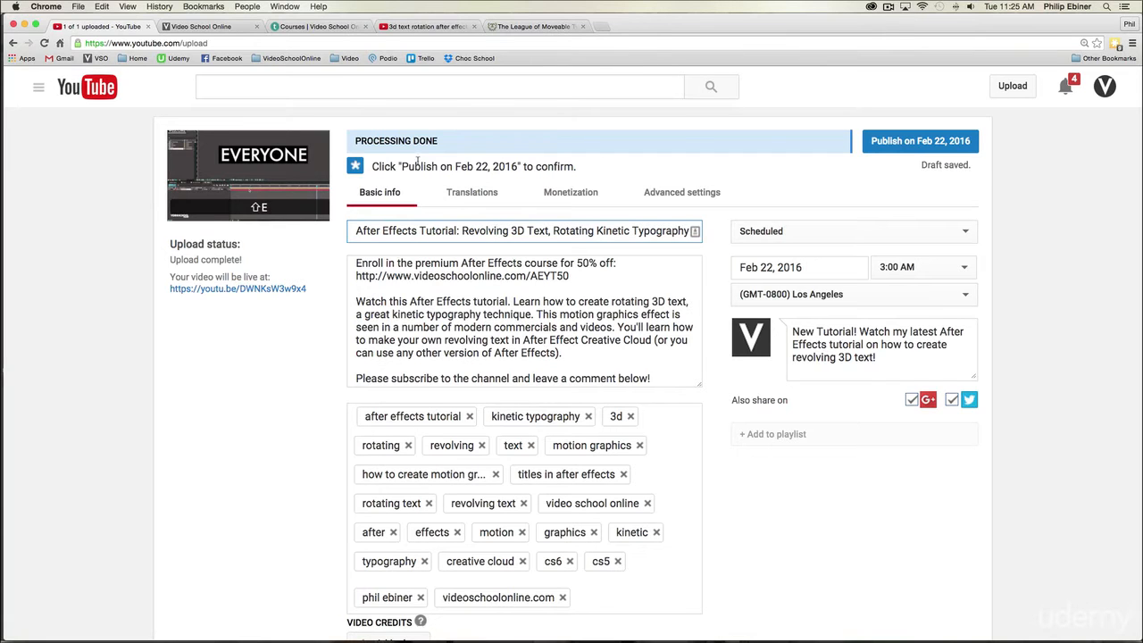
pyautogui.scroll(-5, 304, 389)
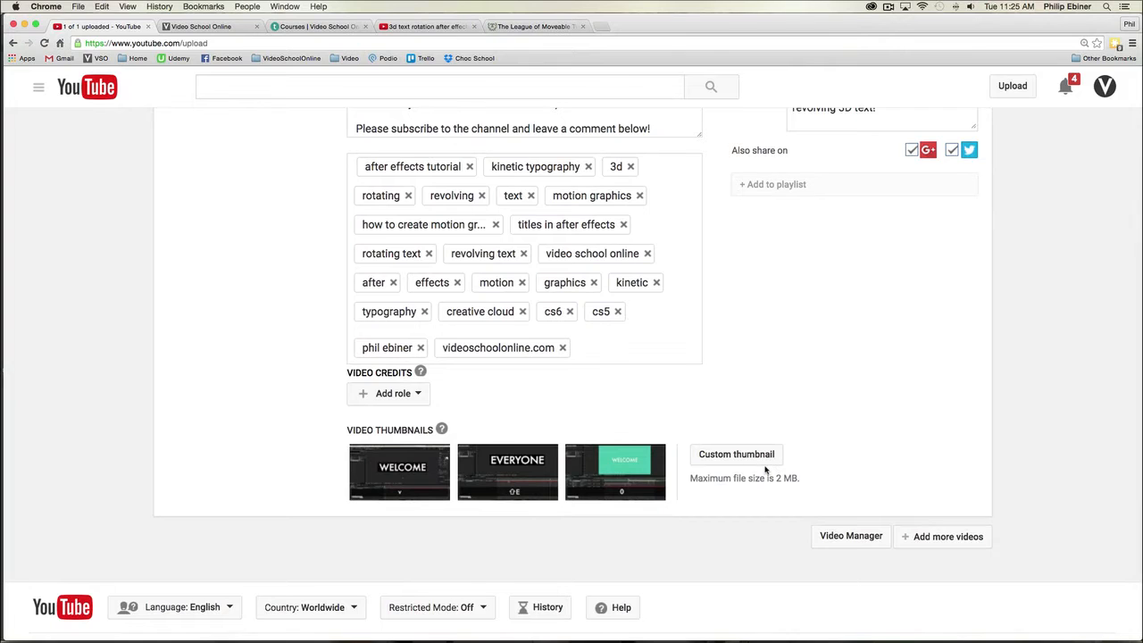
pyautogui.scroll(8, 805, 438)
pyautogui.scroll(-9, 853, 496)
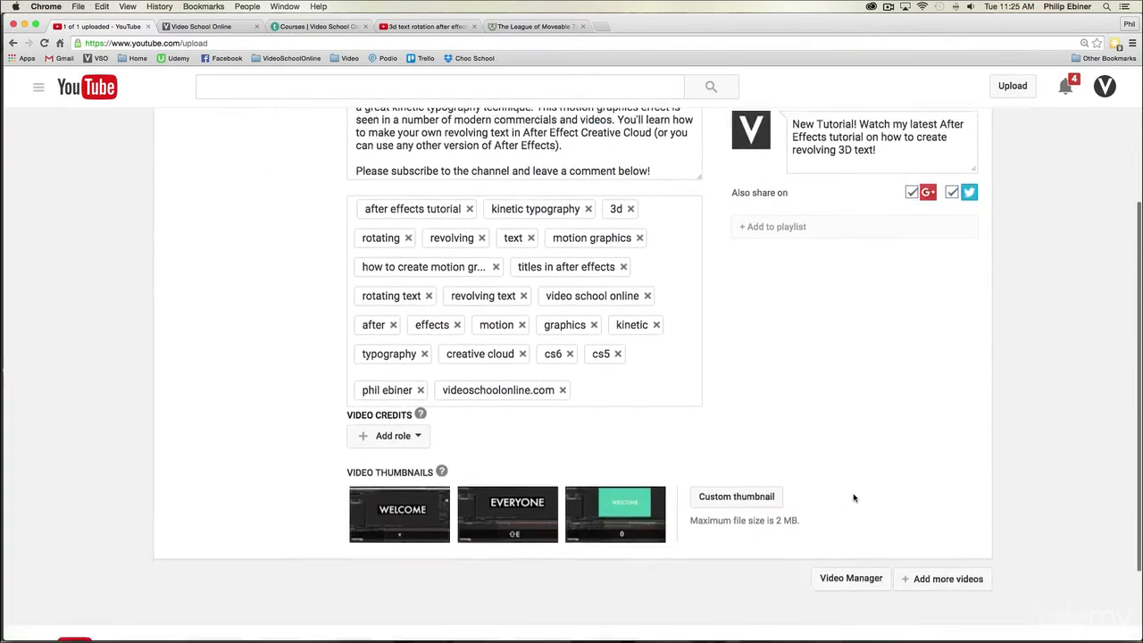
pyautogui.moveTo(494, 394)
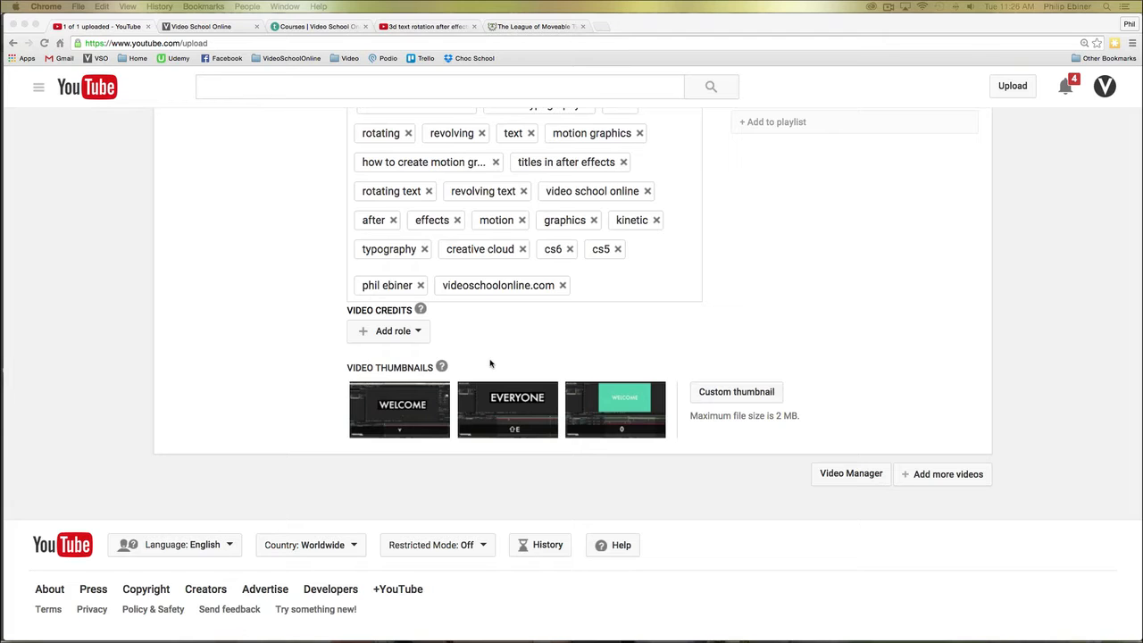
pyautogui.scroll(1, 726, 336)
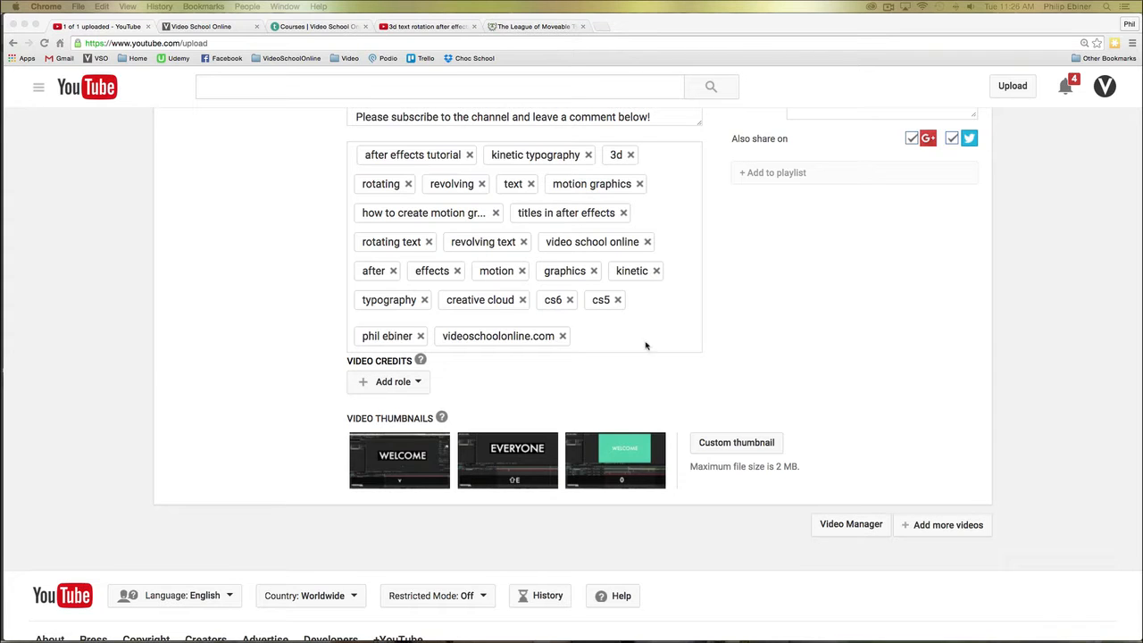
# Step: Switch to Photoshop and create a new 1920 × 1080 pixel RGB document at 300 pixels/inch with a white background
pyautogui.press('super+Tab')
pyautogui.click(334, 321)
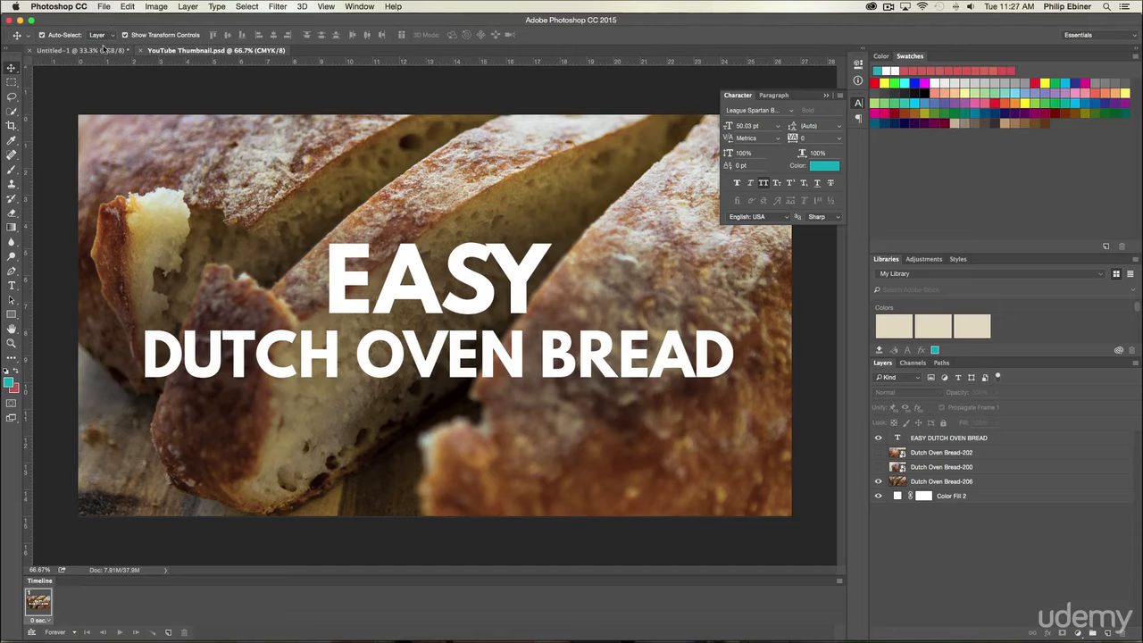
pyautogui.click(105, 6)
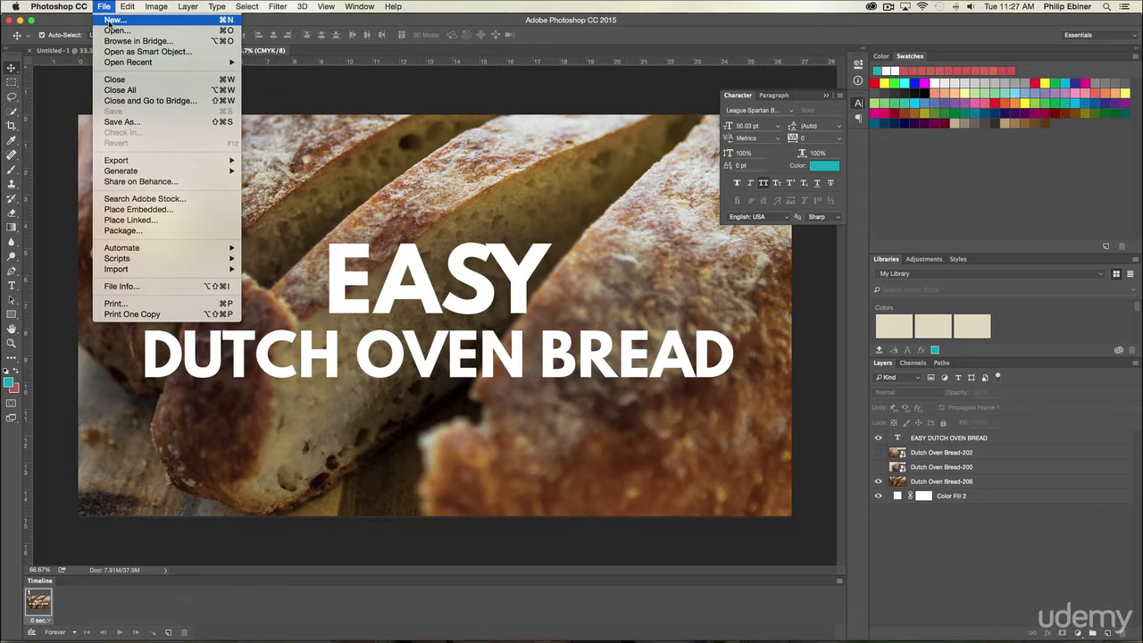
pyautogui.click(110, 20)
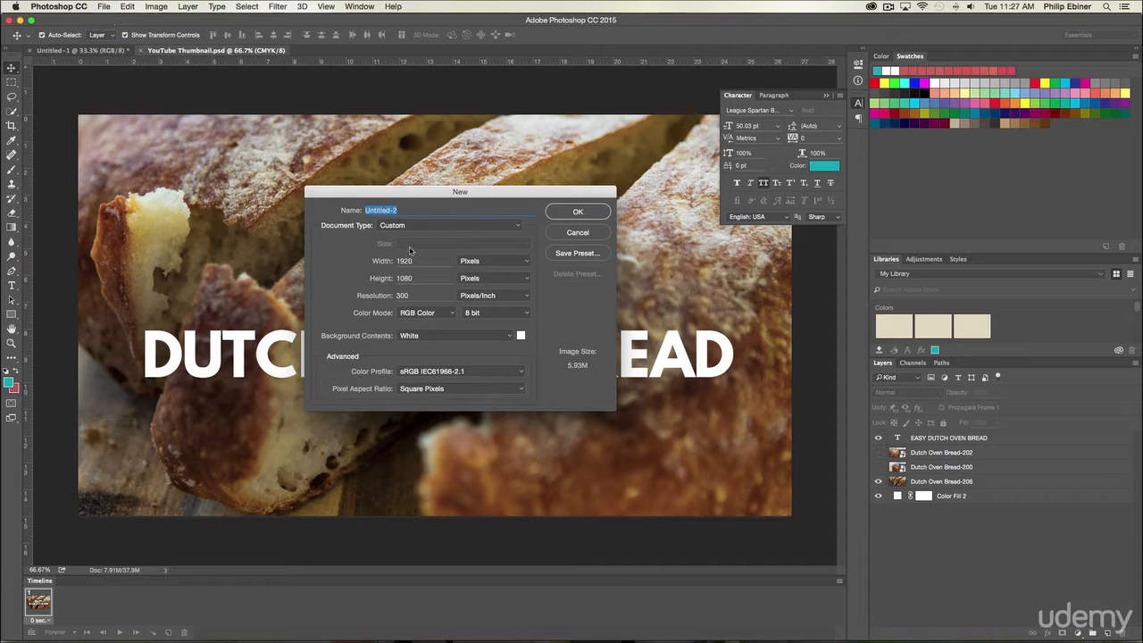
pyautogui.click(420, 260)
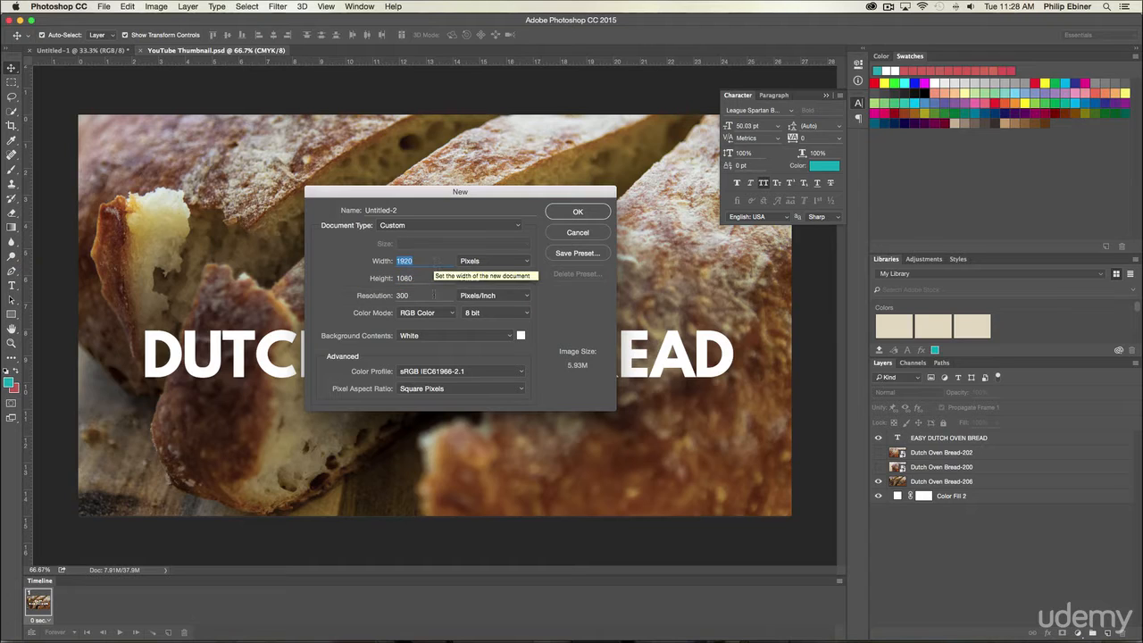
pyautogui.press('Tab')
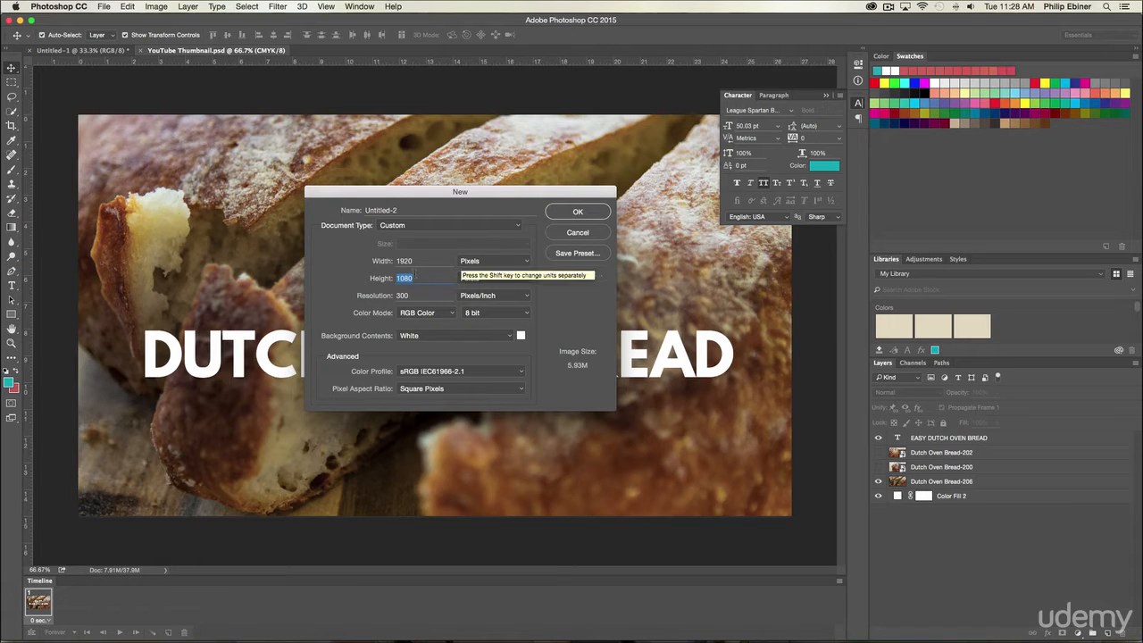
pyautogui.click(574, 212)
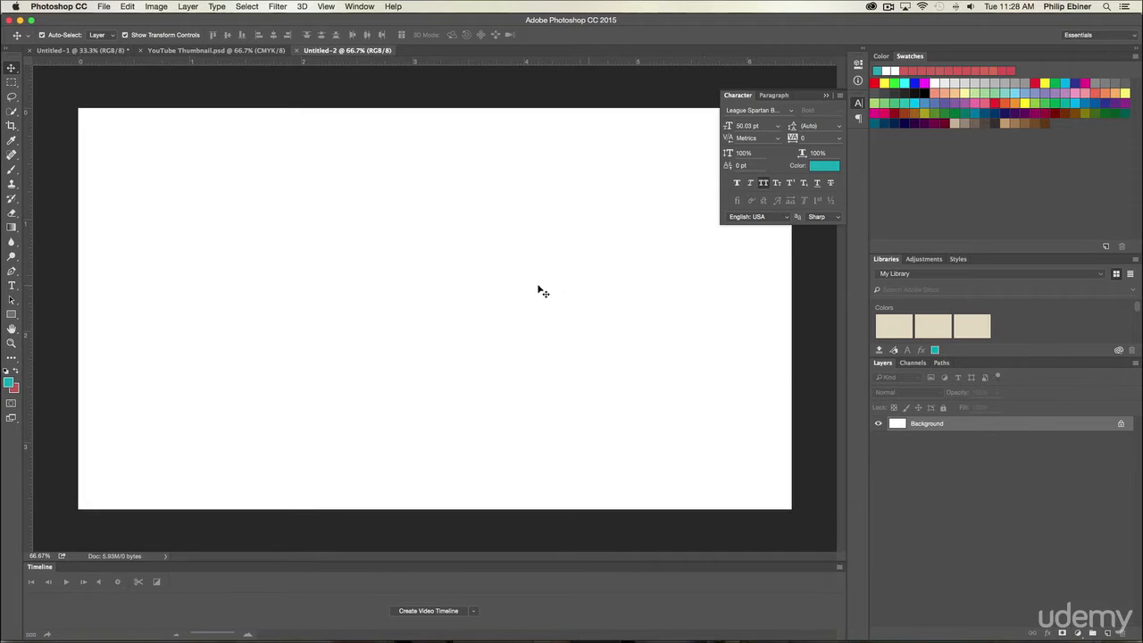
# Step: Switch to Chrome and compare the competing thumbnails in the "3d text rotation after effects" search results
pyautogui.press('super+Tab')
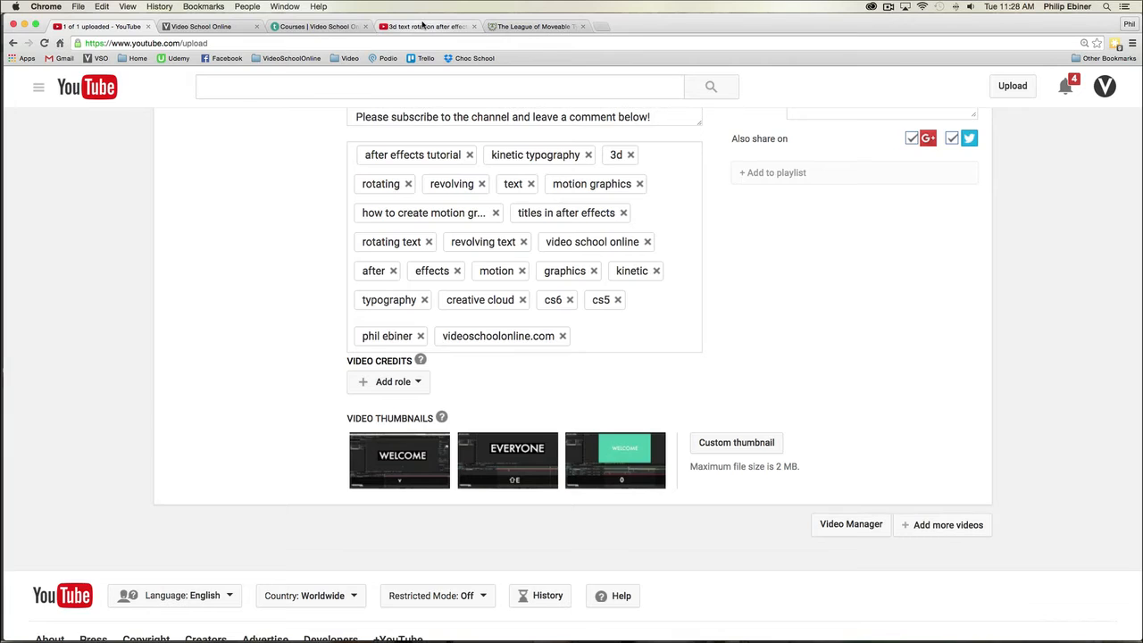
pyautogui.click(423, 25)
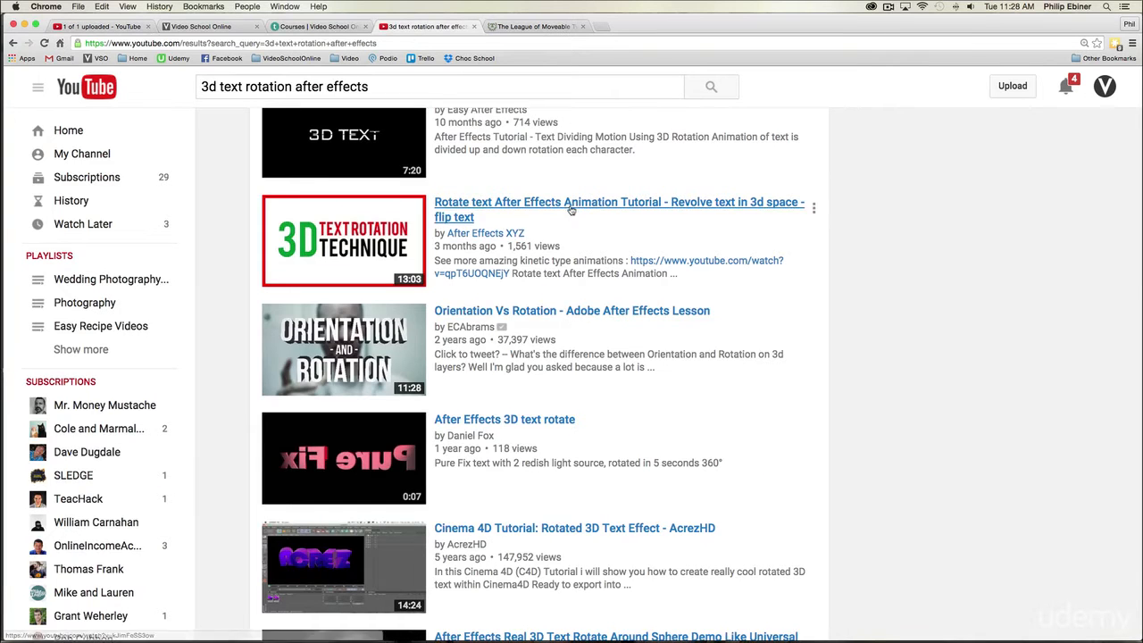
pyautogui.scroll(5, 572, 208)
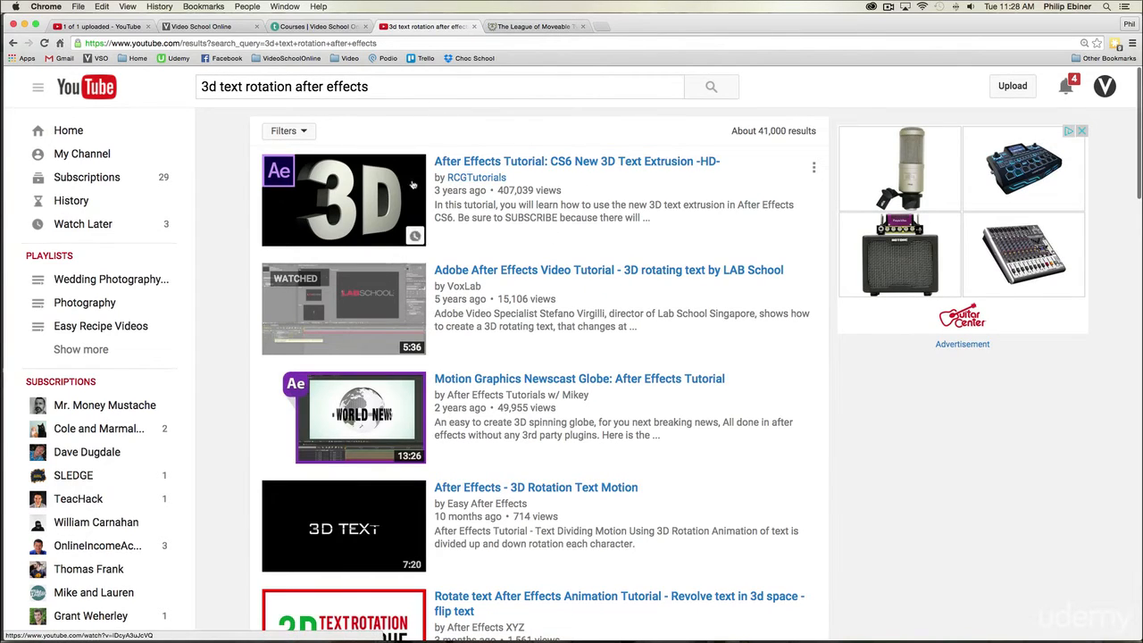
pyautogui.scroll(-2, 244, 174)
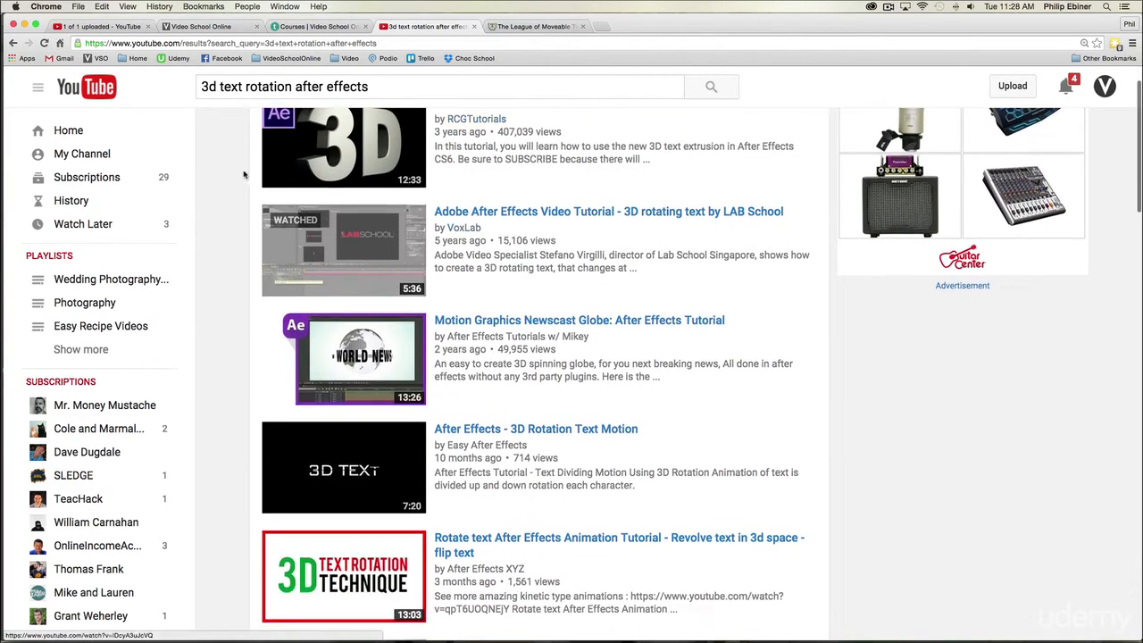
pyautogui.scroll(-4, 370, 165)
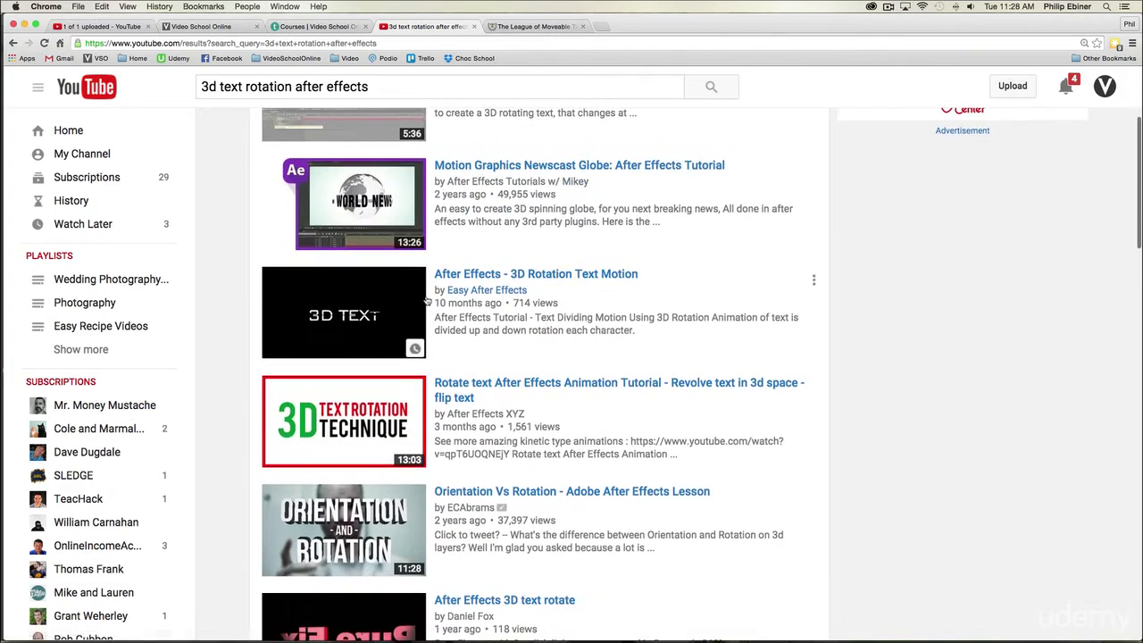
pyautogui.scroll(3, 340, 214)
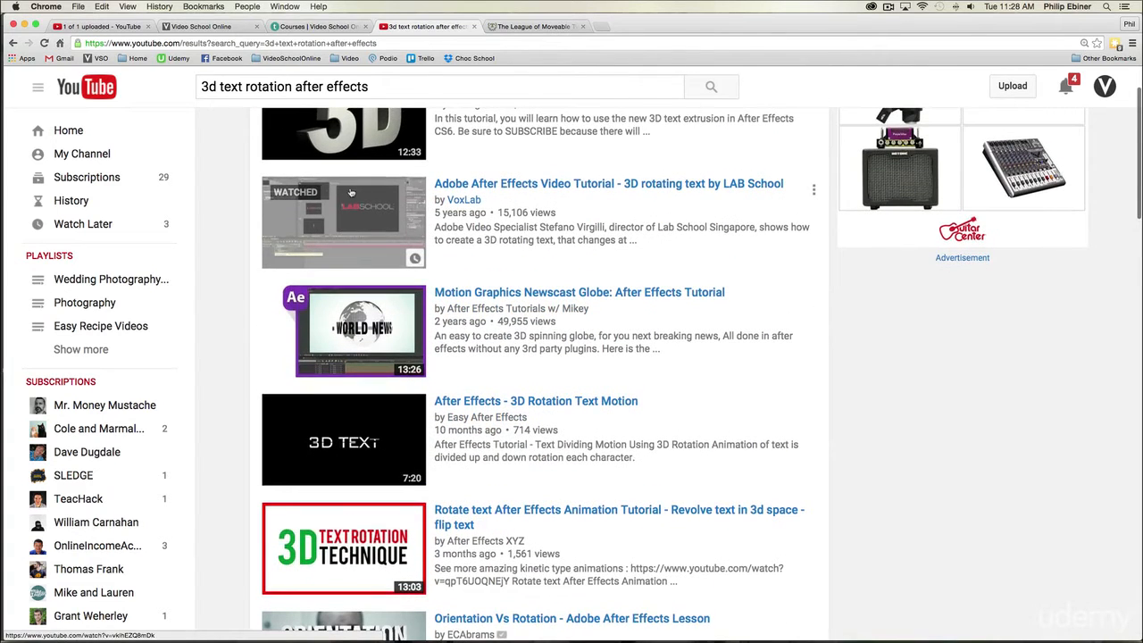
pyautogui.scroll(-3, 375, 251)
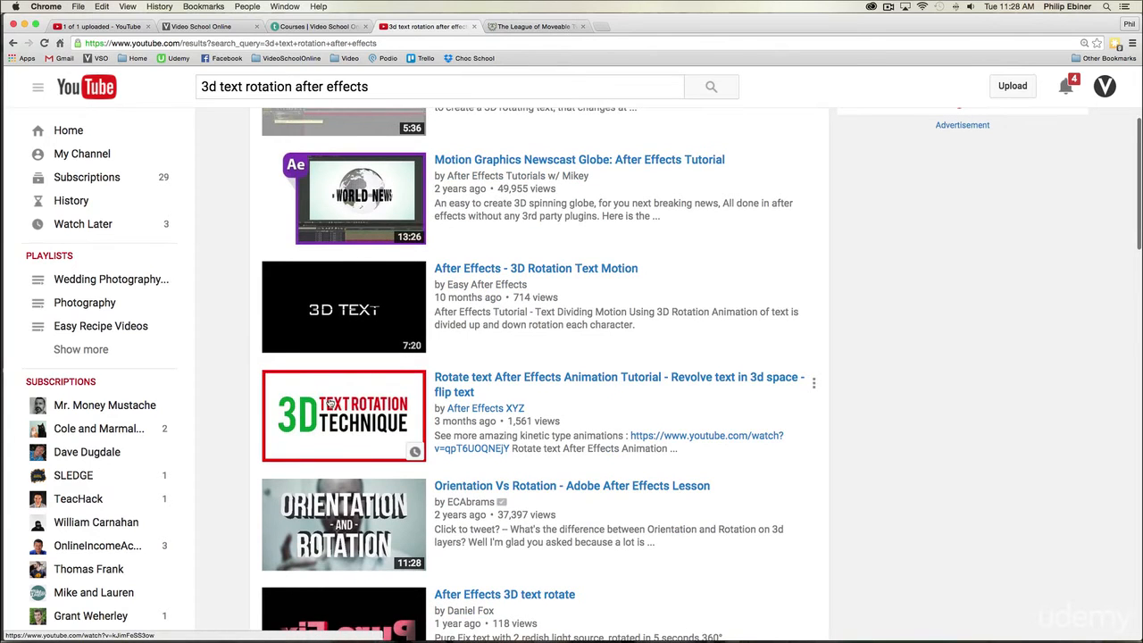
pyautogui.scroll(-6, 330, 403)
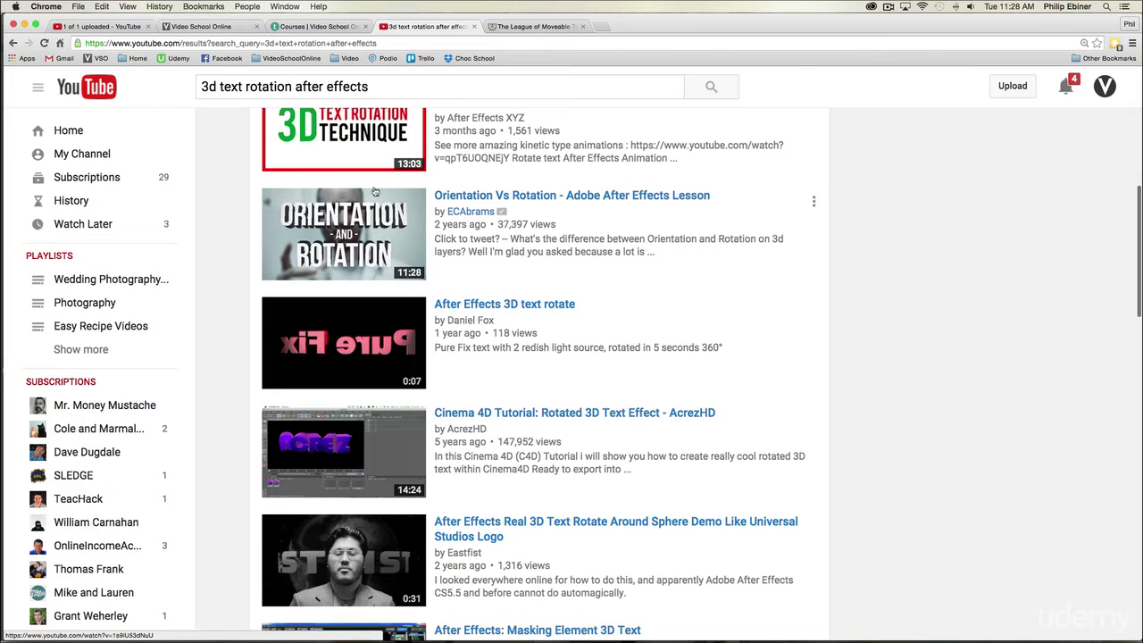
pyautogui.scroll(-7, 375, 276)
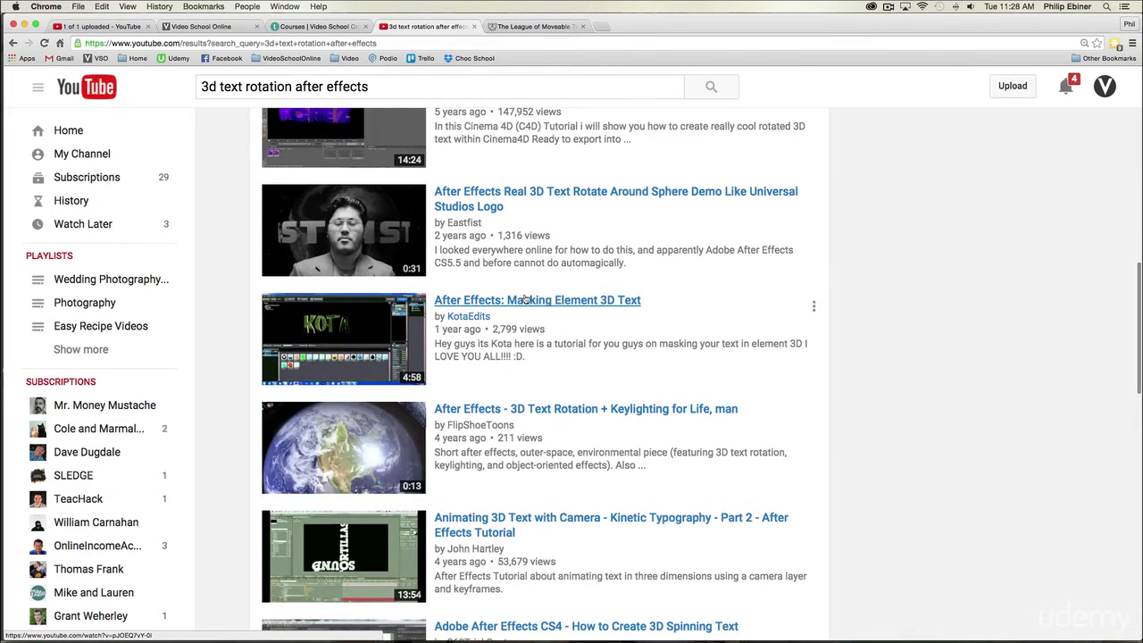
pyautogui.scroll(12, 523, 299)
pyautogui.scroll(1, 511, 296)
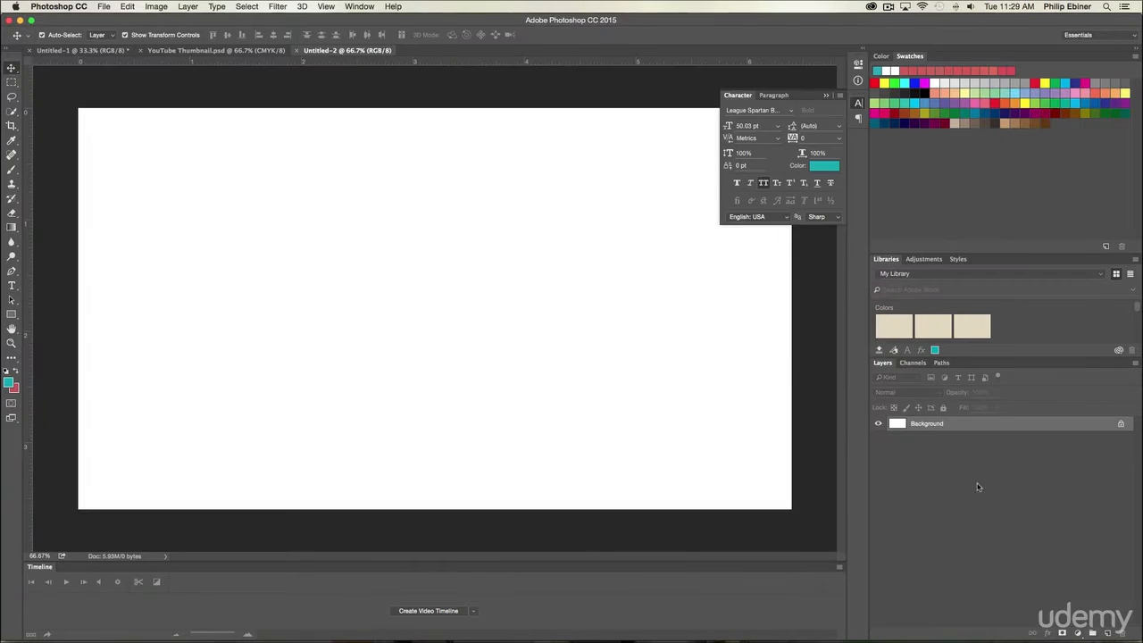
# Step: Add a muted golden-yellow solid color fill layer above the background of the new Photoshop document
pyautogui.click(1077, 633)
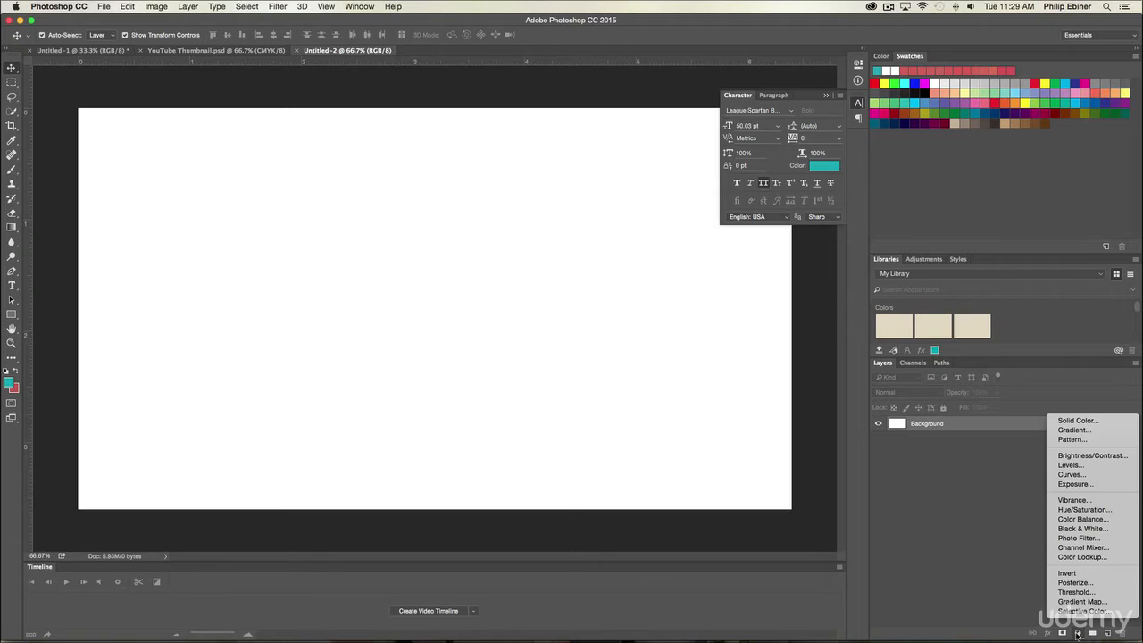
pyautogui.click(1078, 420)
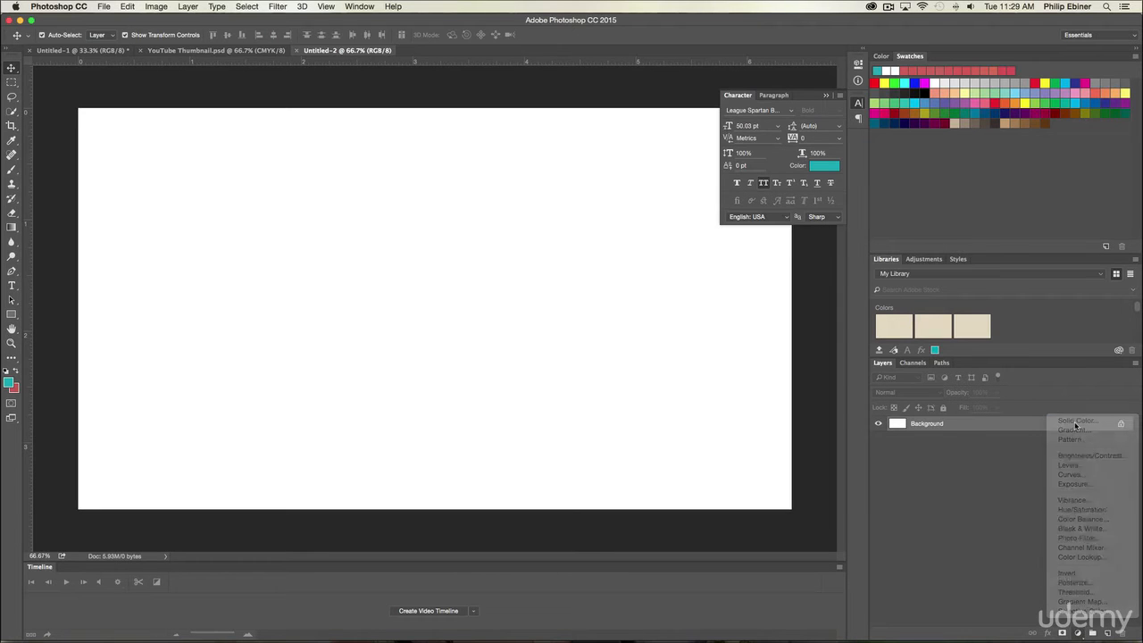
pyautogui.moveTo(732, 429); pyautogui.dragTo(734, 460)
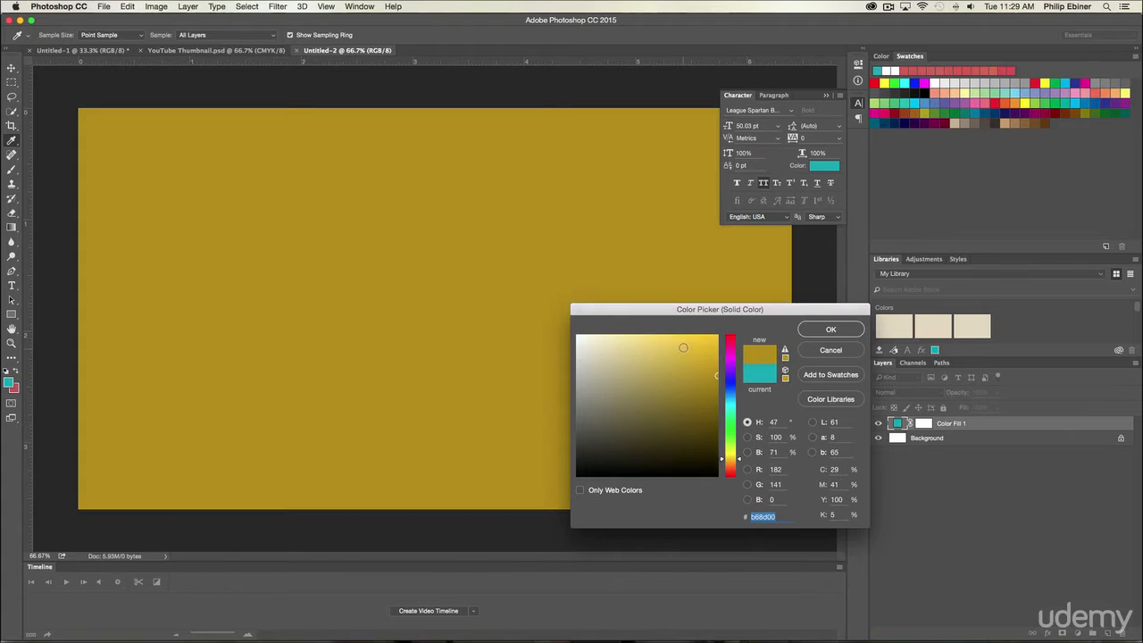
pyautogui.moveTo(684, 345)
pyautogui.mouseDown()
pyautogui.moveTo(689, 353)
pyautogui.moveTo(675, 356)
pyautogui.mouseUp()
pyautogui.click(831, 328)
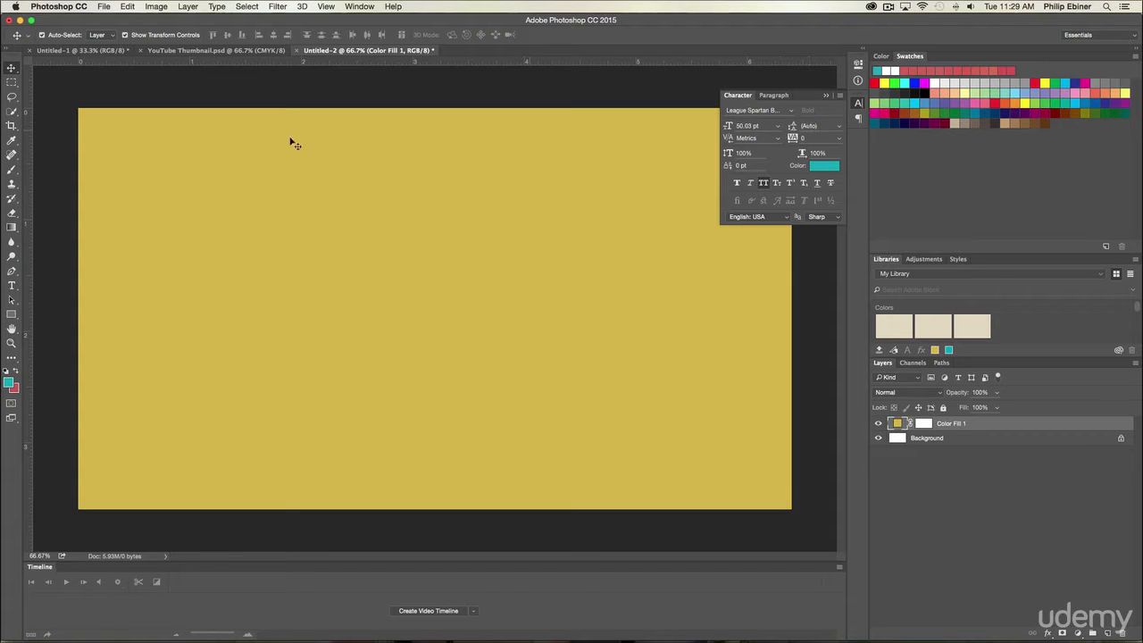
# Step: Switch to Chrome and check the video's title on the upload page
pyautogui.press('super+Tab')
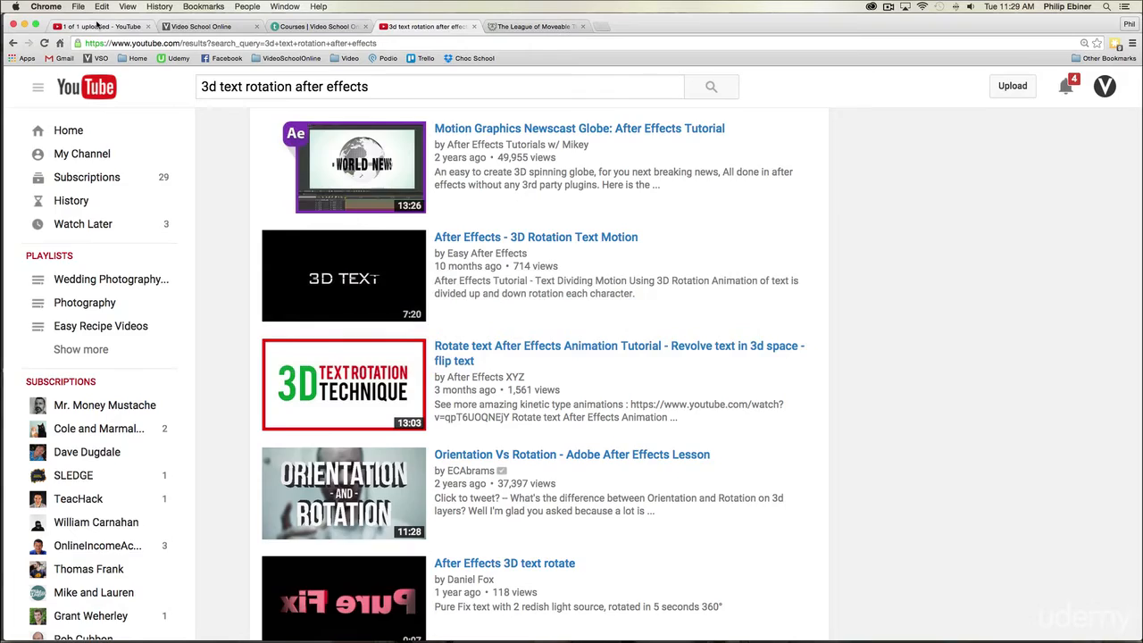
pyautogui.click(95, 27)
pyautogui.scroll(1, 434, 168)
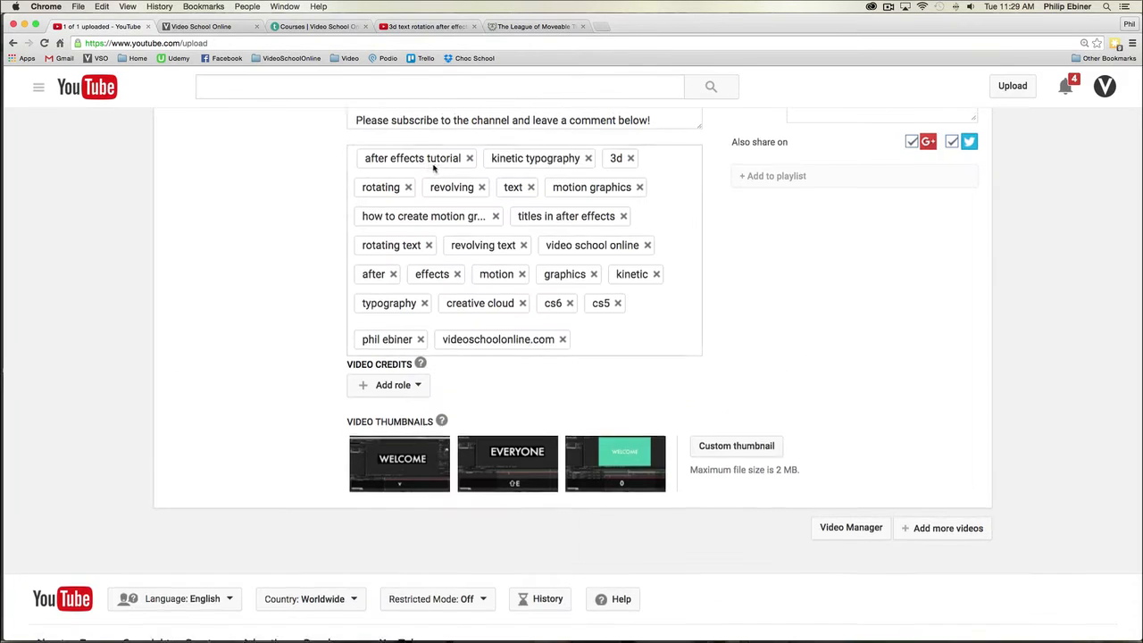
pyautogui.scroll(5, 434, 168)
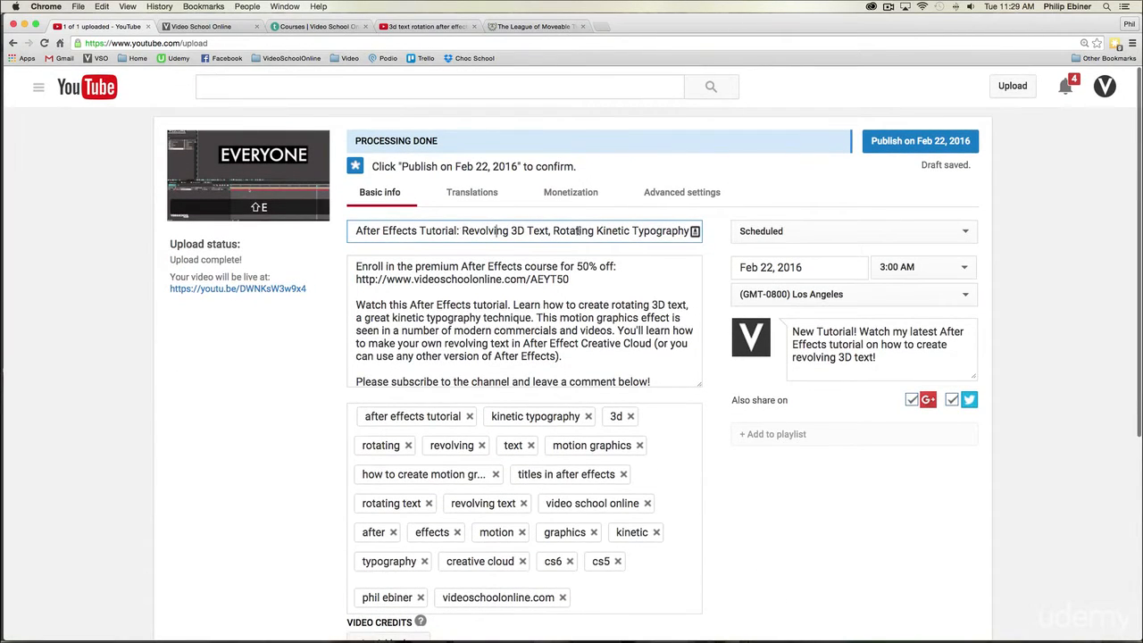
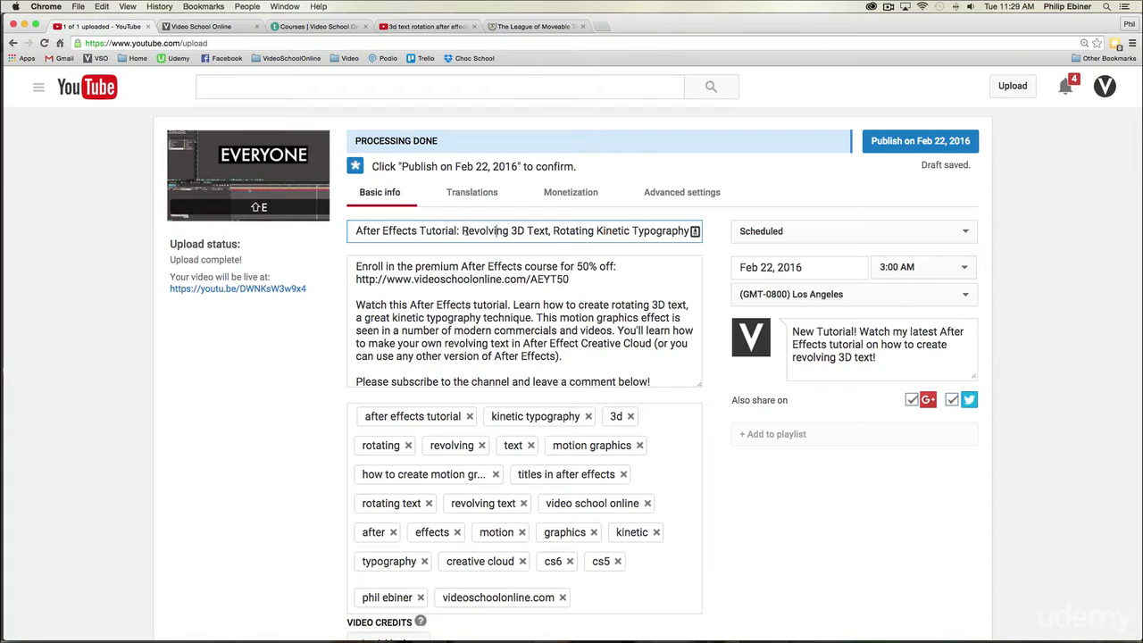
# Step: Review the title's wording on the upload page, comparing "After Effects Tutorial" with "Revolving 3D Text" for the thumbnail
pyautogui.moveTo(461, 230); pyautogui.dragTo(549, 230)
pyautogui.scroll(-1, 549, 230)
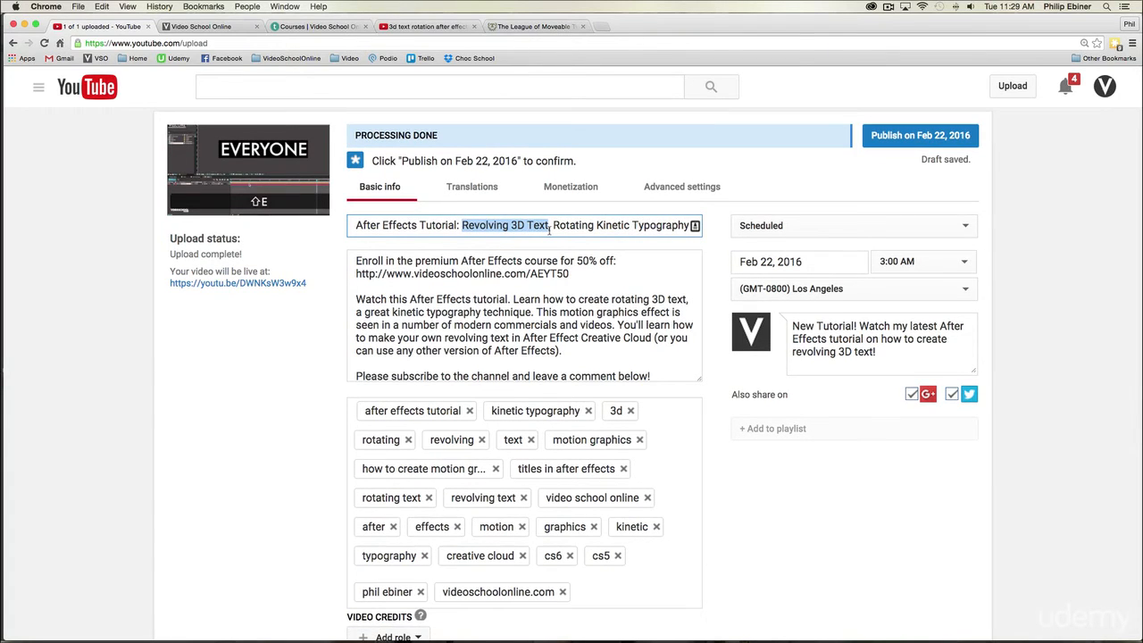
pyautogui.click(570, 227)
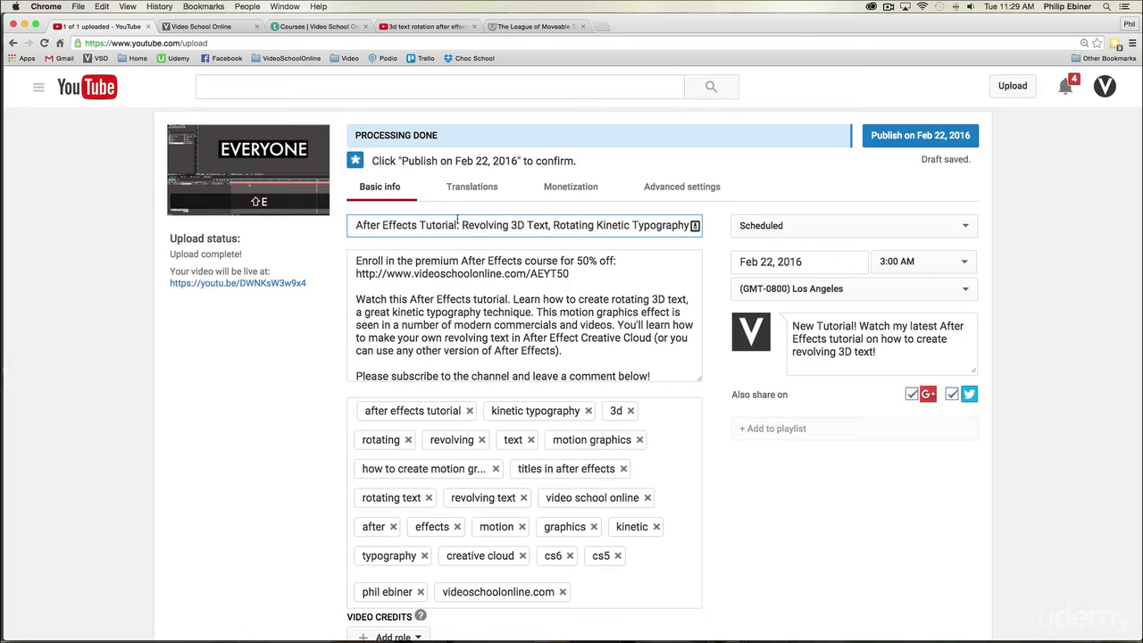
pyautogui.moveTo(354, 225); pyautogui.dragTo(458, 225)
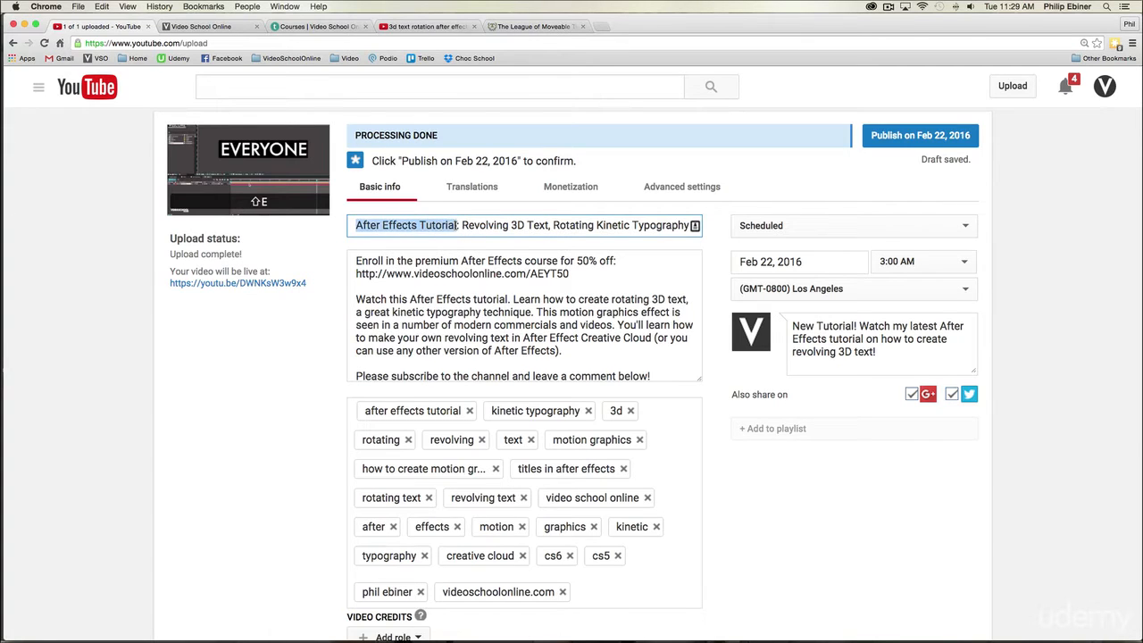
pyautogui.scroll(-1, 479, 301)
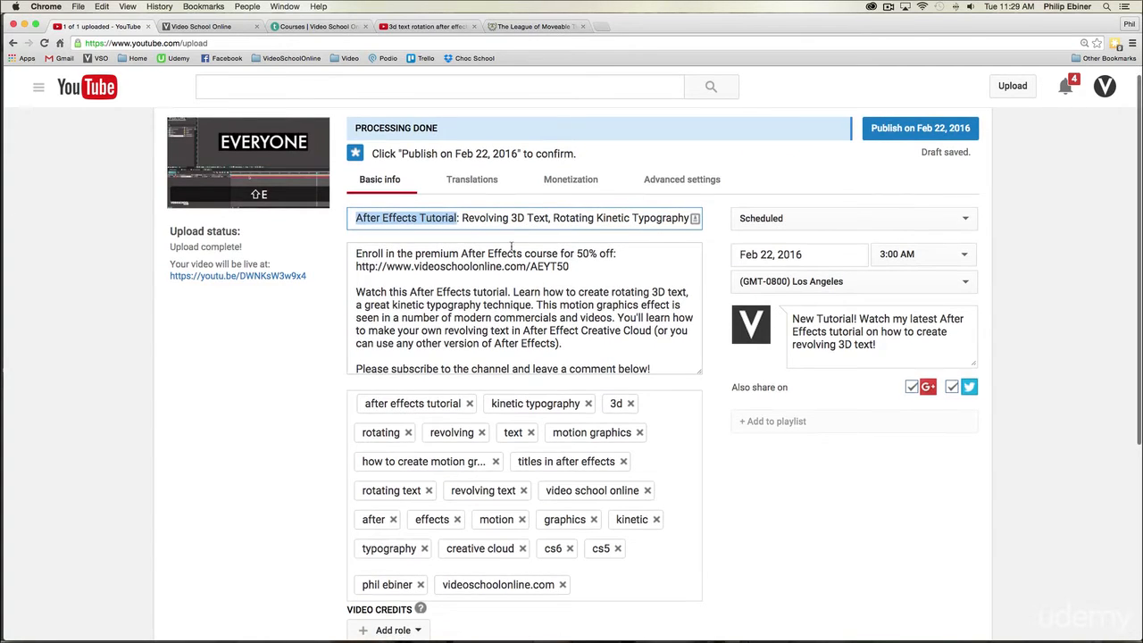
pyautogui.moveTo(463, 218); pyautogui.dragTo(540, 218)
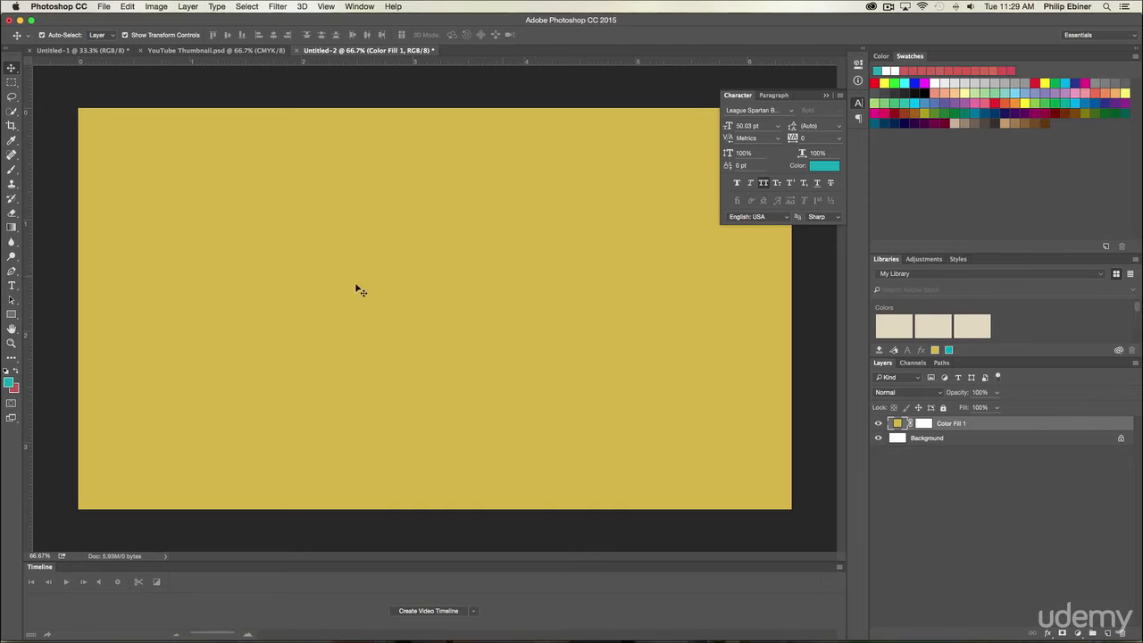
# Step: Switch to Photoshop and add the centered two-line text REVOLVING TEXT in League Spartan Bold on the golden-yellow canvas
pyautogui.click(11, 285)
pyautogui.click(313, 256)
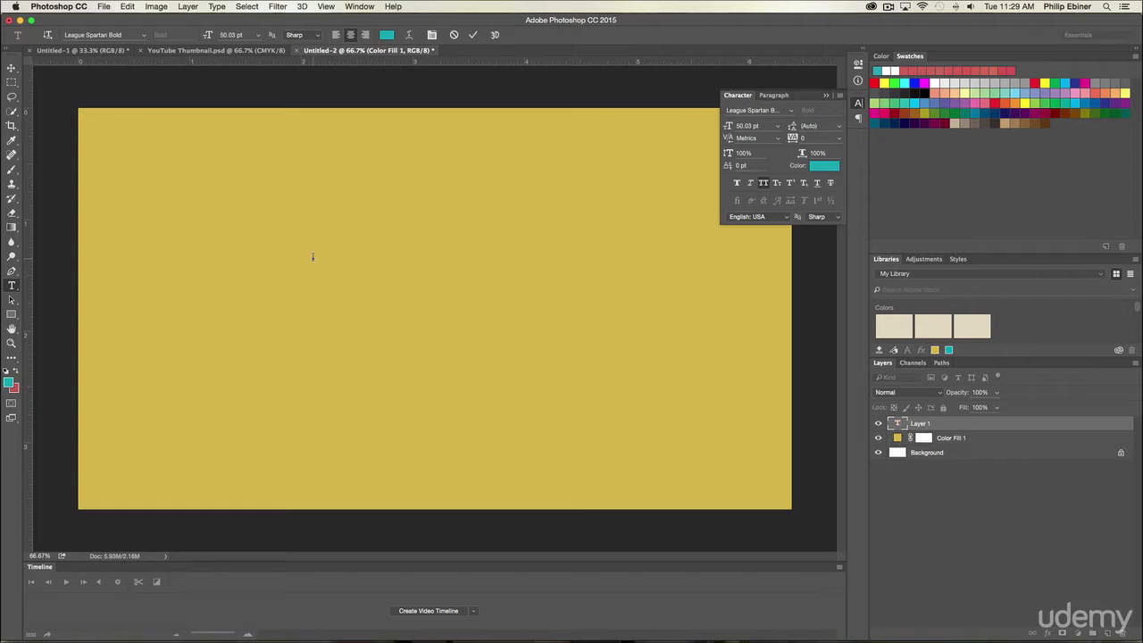
pyautogui.write('REVOLVING')
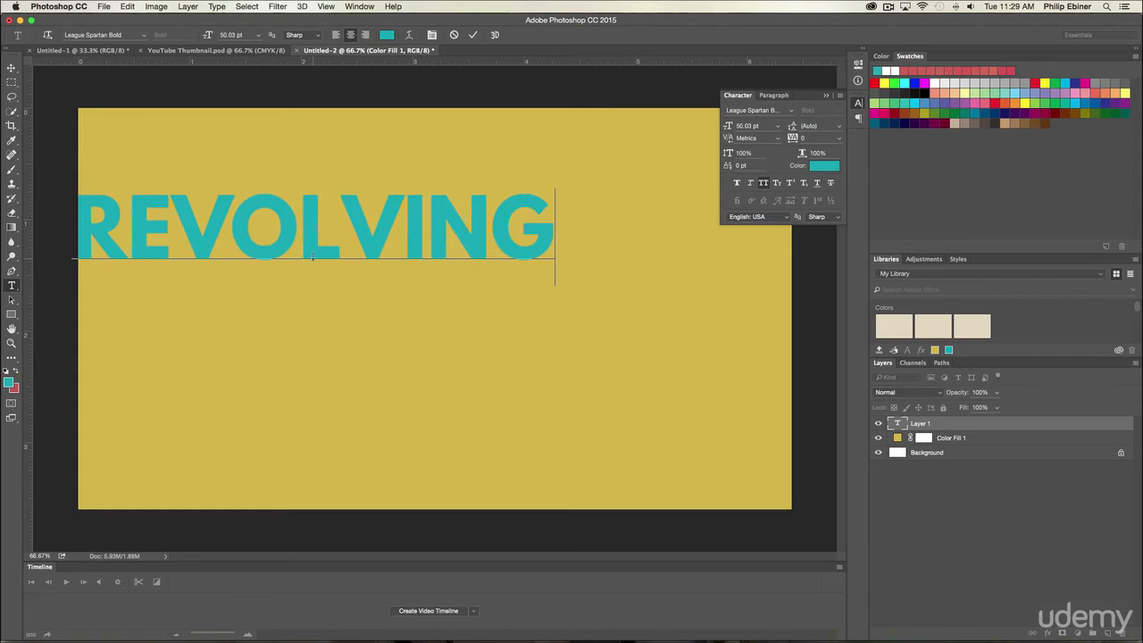
pyautogui.press('Return')
pyautogui.write('TE')
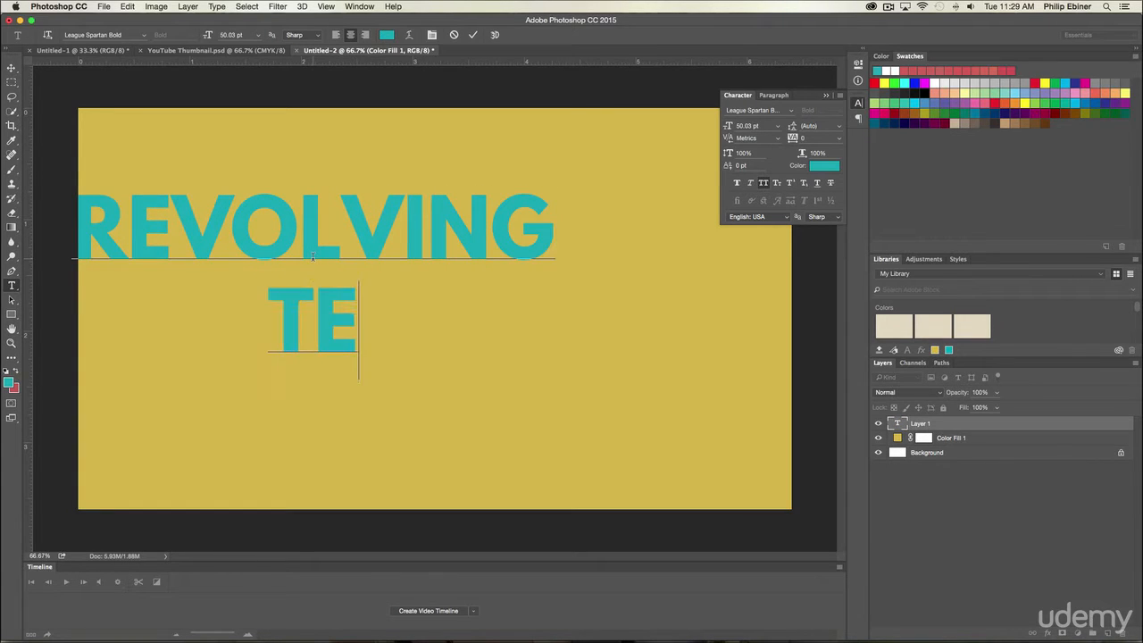
pyautogui.write('X')
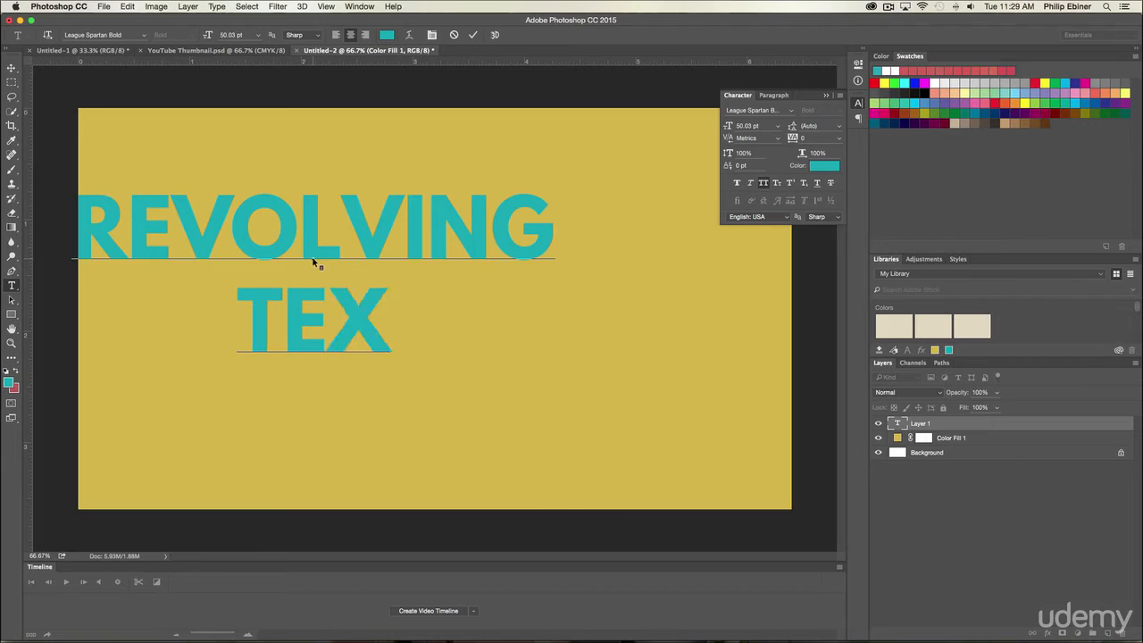
pyautogui.write('T')
pyautogui.click(12, 68)
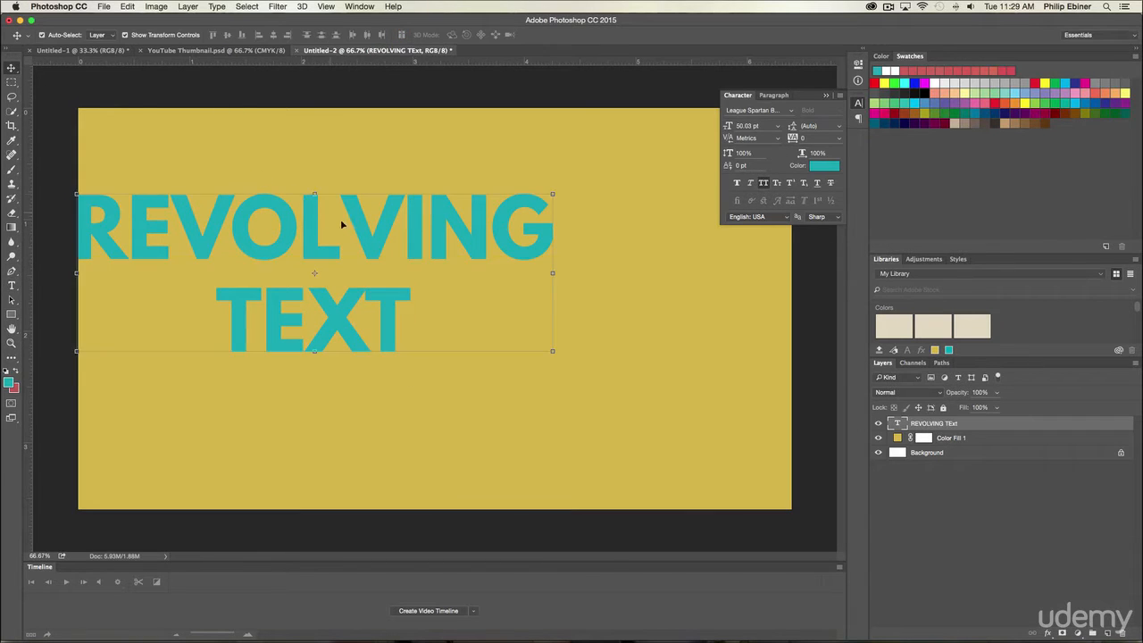
# Step: Recolor the REVOLVING TEXT layer white and shift it toward the upper right part of the canvas
pyautogui.moveTo(342, 224); pyautogui.dragTo(451, 246)
pyautogui.click(823, 166)
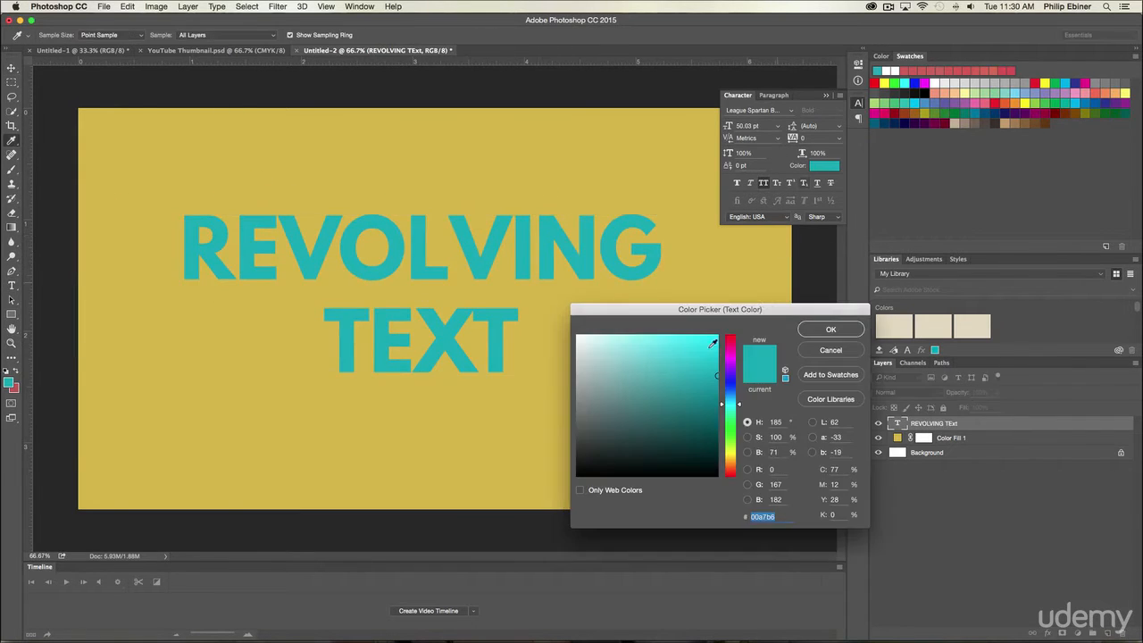
pyautogui.moveTo(712, 343); pyautogui.dragTo(531, 305)
pyautogui.click(830, 330)
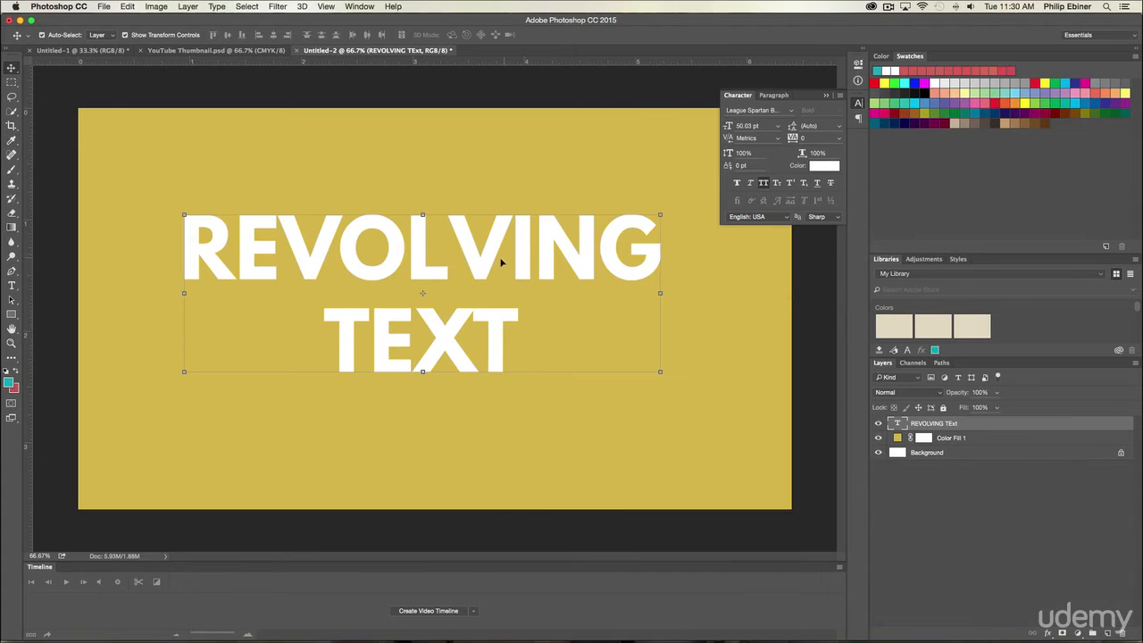
pyautogui.moveTo(527, 248); pyautogui.dragTo(594, 230)
# Step: Add TUTORIAL after TEXT and reduce that second line to 40.03 pt so it matches the width of REVOLVING
pyautogui.press('t')
pyautogui.click(574, 301)
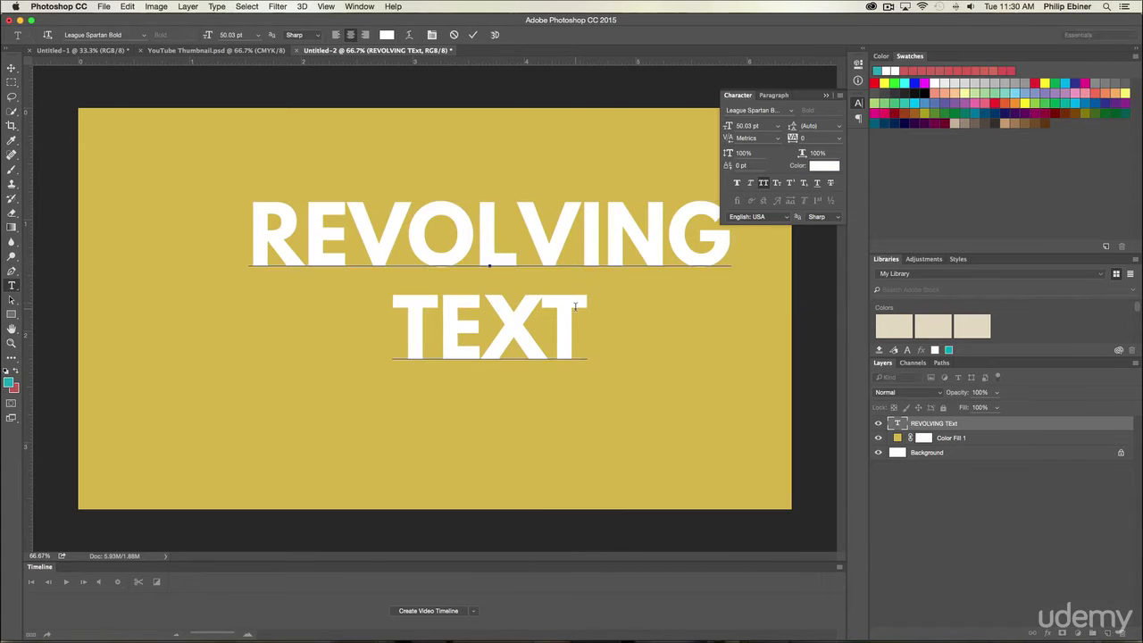
pyautogui.write('TUTORIAL')
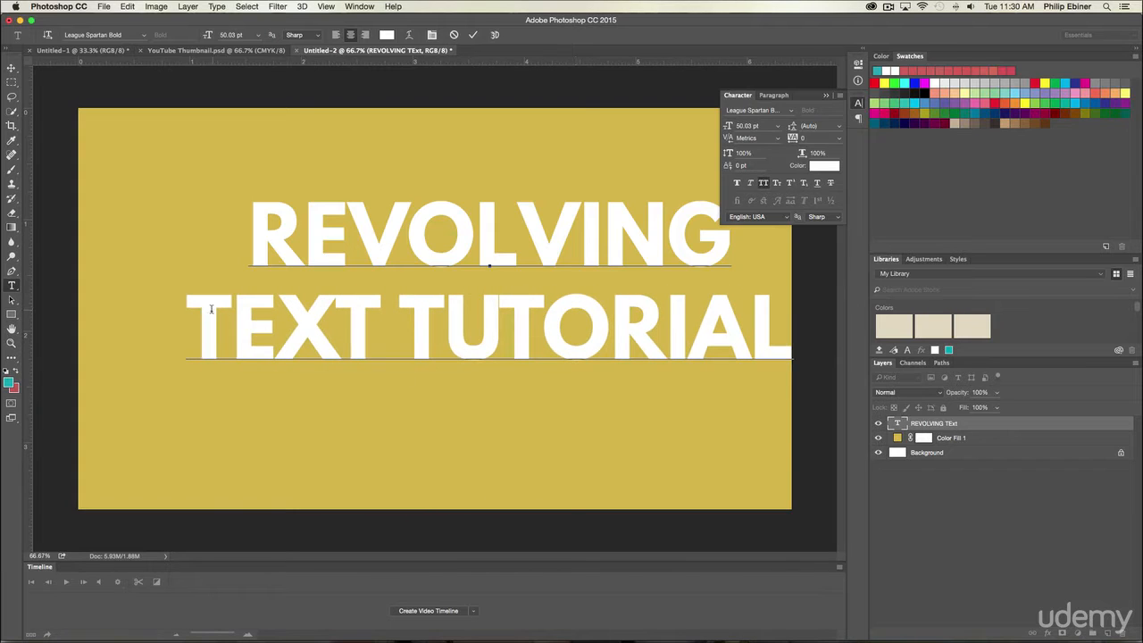
pyautogui.moveTo(212, 309); pyautogui.dragTo(869, 341)
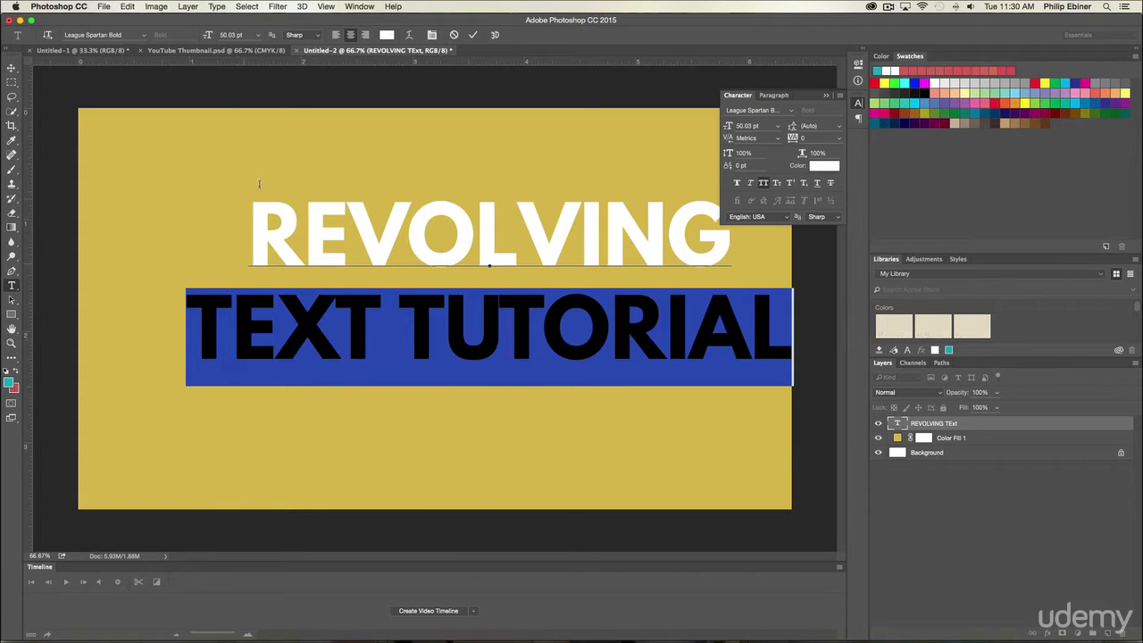
pyautogui.moveTo(728, 128); pyautogui.dragTo(727, 127)
pyautogui.click(11, 68)
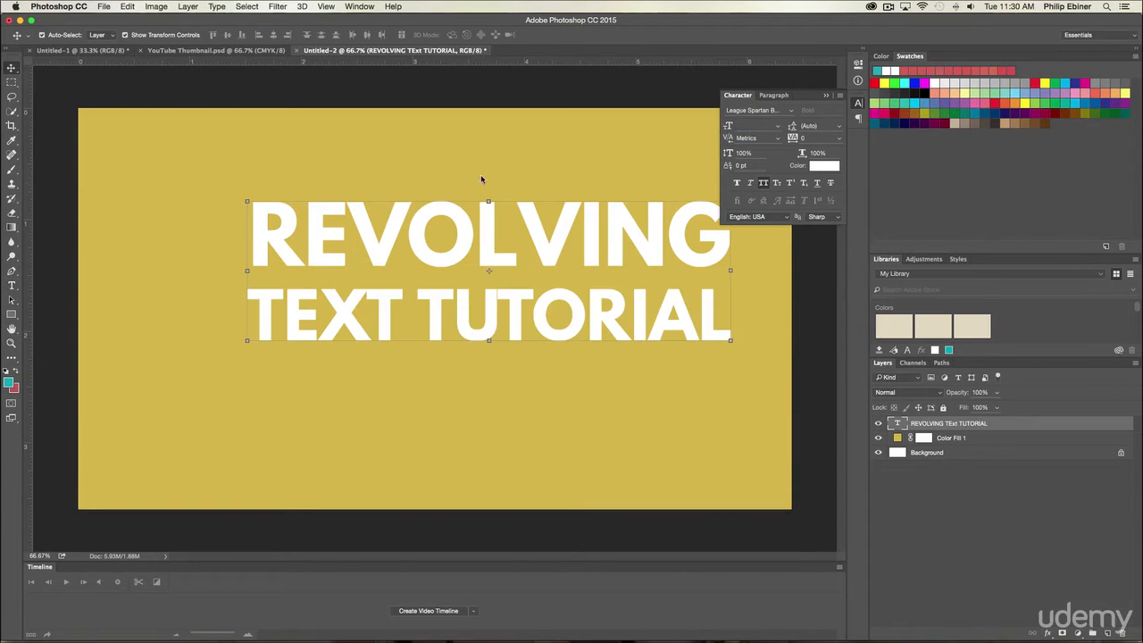
# Step: Scale the whole text block to about 83% and center it on the canvas
pyautogui.moveTo(681, 228); pyautogui.dragTo(648, 257)
pyautogui.moveTo(699, 225); pyautogui.dragTo(656, 239)
pyautogui.moveTo(573, 276); pyautogui.dragTo(542, 278)
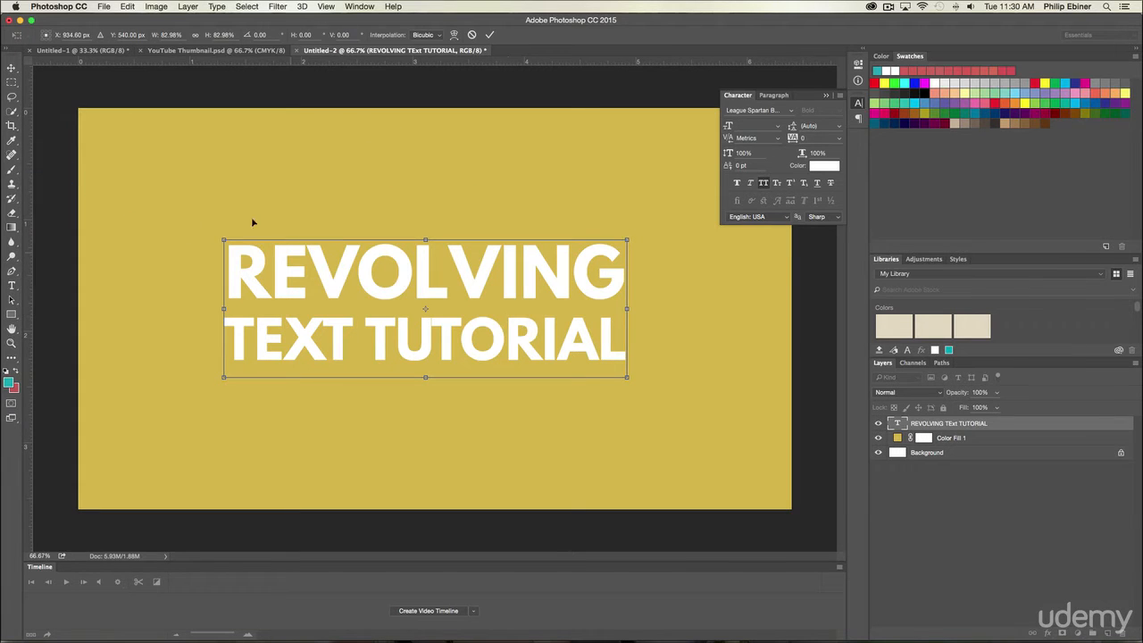
pyautogui.press('Return')
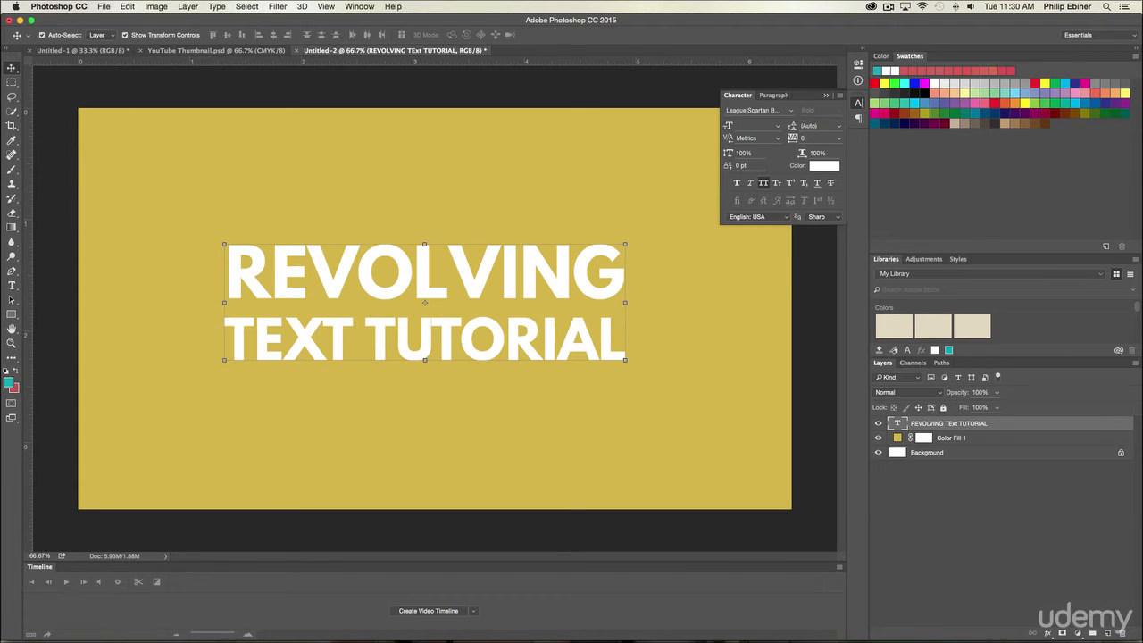
# Step: Place the arrow-35 image, scaled to about 19% and rotated about 24°, at the lower left of the text
pyautogui.moveTo(48, 144); pyautogui.dragTo(613, 265)
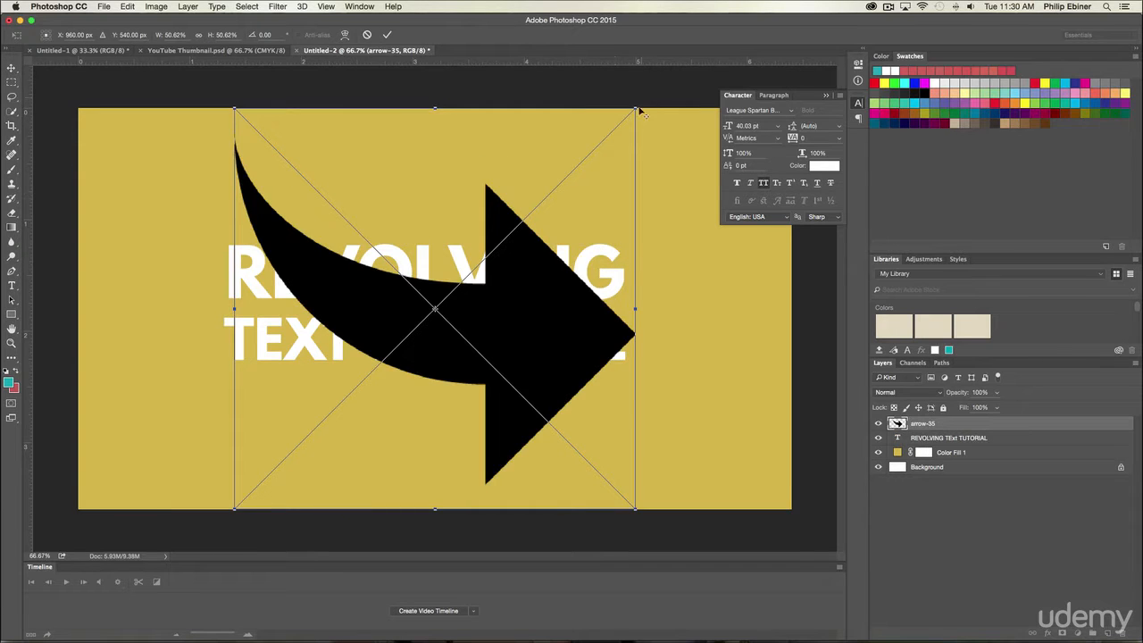
pyautogui.moveTo(640, 110); pyautogui.dragTo(495, 215)
pyautogui.moveTo(482, 320); pyautogui.dragTo(276, 410)
pyautogui.moveTo(314, 321); pyautogui.dragTo(360, 351)
pyautogui.moveTo(258, 383); pyautogui.dragTo(262, 376)
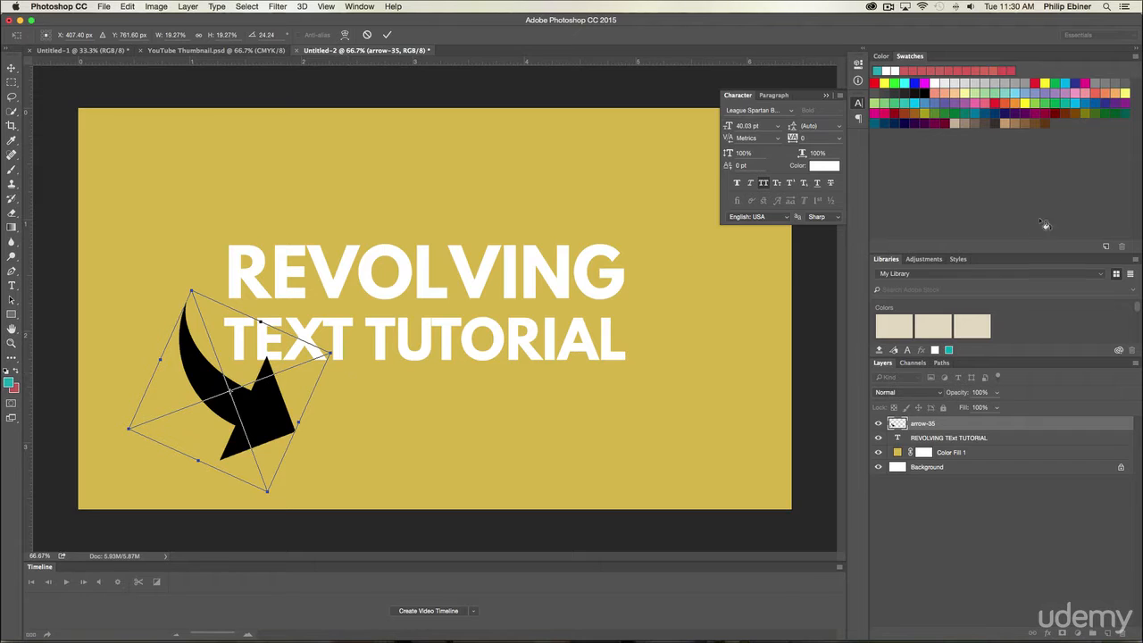
pyautogui.press('Return')
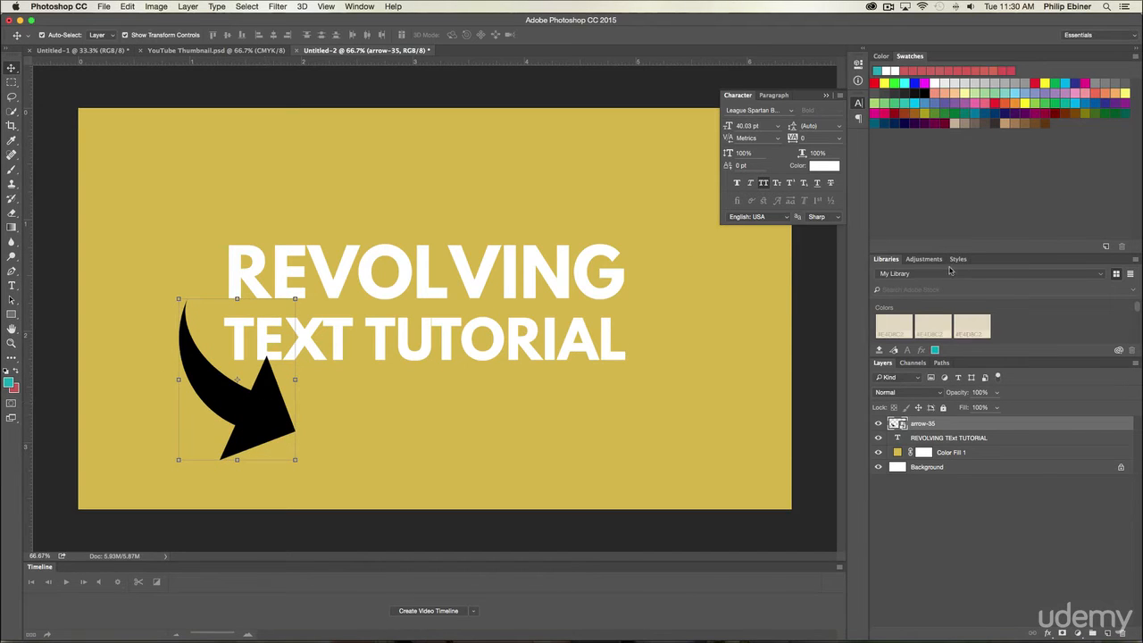
# Step: Apply a white Color Overlay at 100% opacity to the arrow and rotate it slightly further clockwise
pyautogui.doubleClick(969, 425)
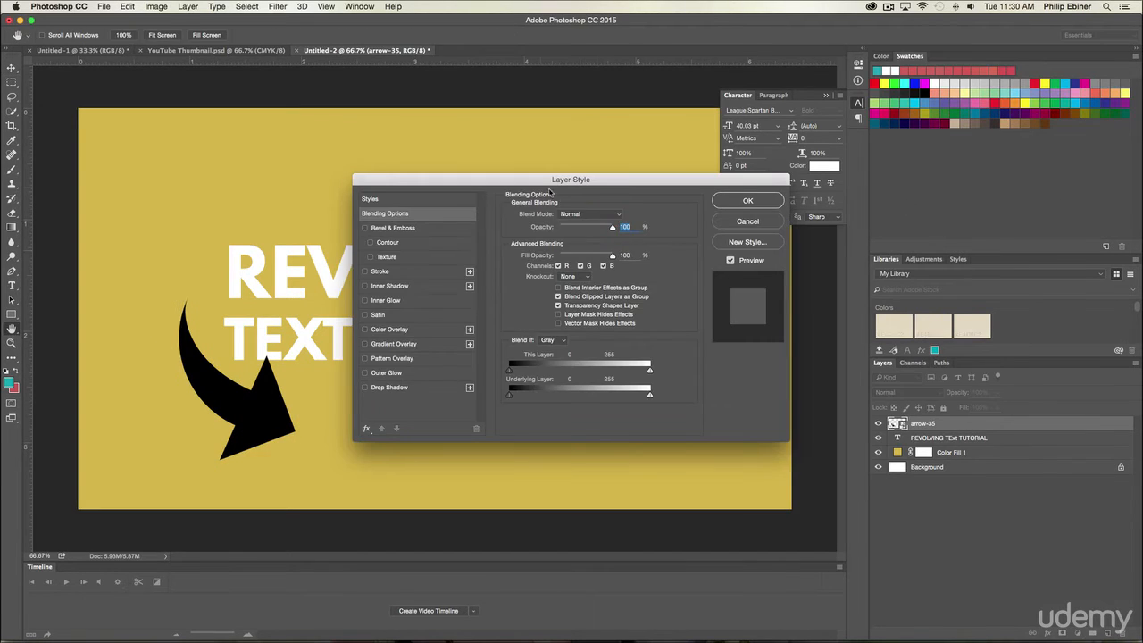
pyautogui.click(387, 330)
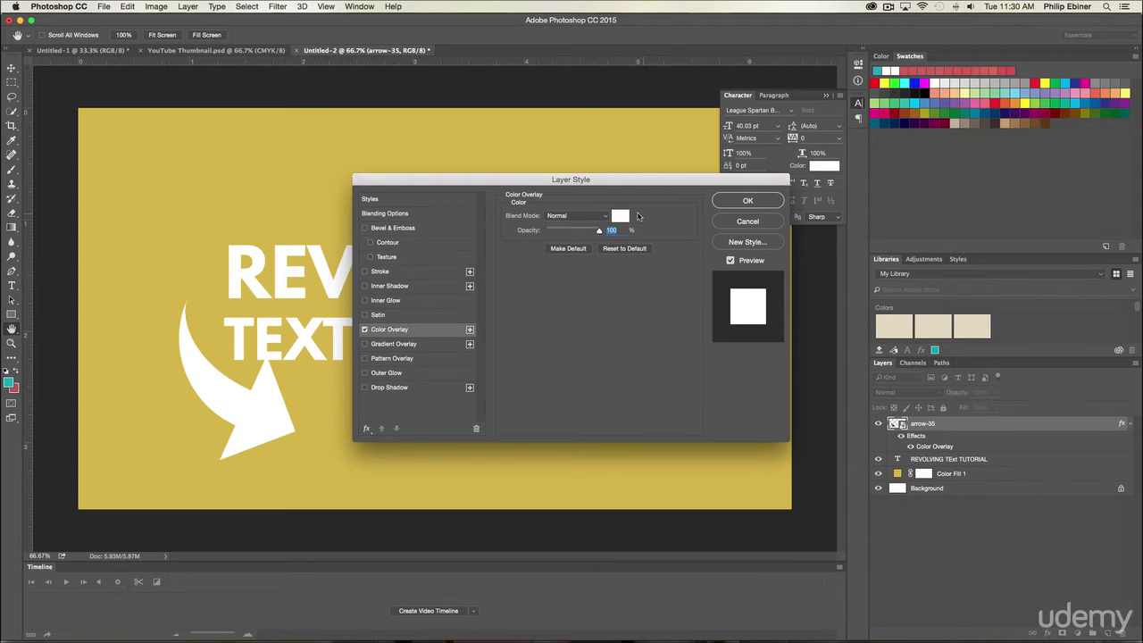
pyautogui.click(747, 200)
pyautogui.moveTo(304, 295); pyautogui.dragTo(331, 314)
pyautogui.press('Escape')
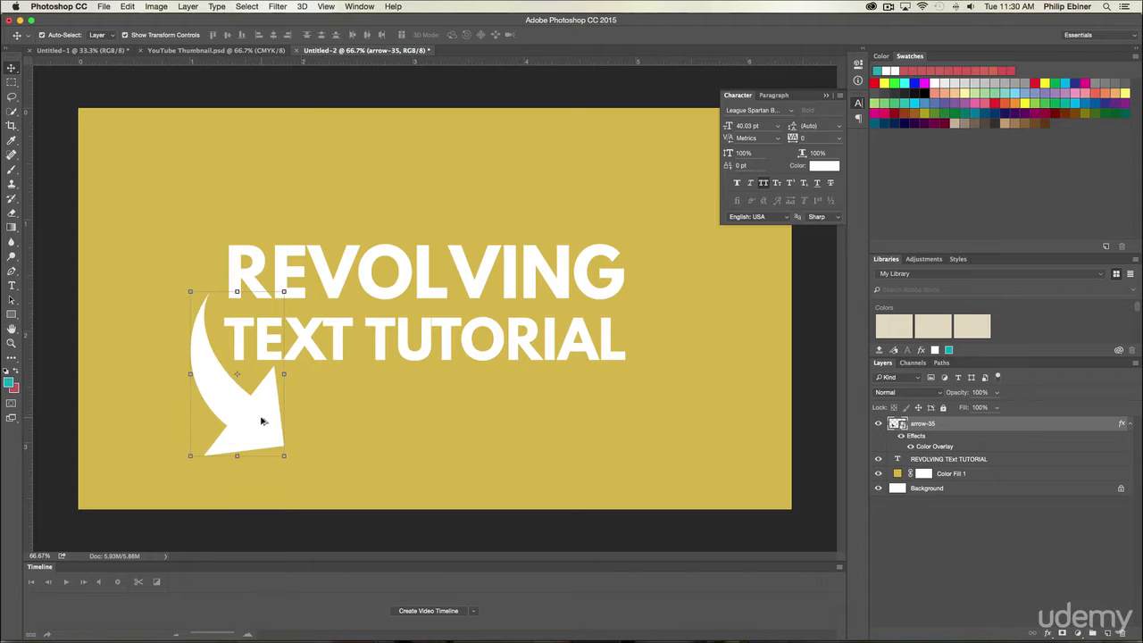
# Step: Duplicate the white arrow, rotate the copy to about -125°, and place it at the upper right of the text
pyautogui.moveTo(261, 420); pyautogui.dragTo(582, 363)
pyautogui.moveTo(615, 211); pyautogui.dragTo(311, 574)
pyautogui.moveTo(533, 275); pyautogui.dragTo(631, 175)
pyautogui.press('Return')
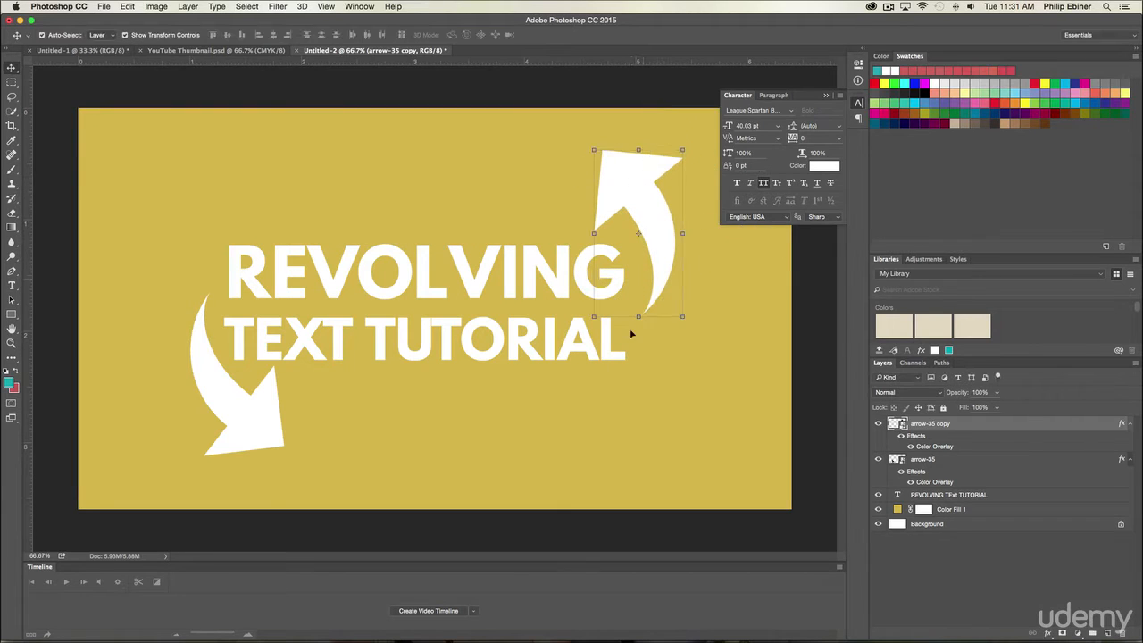
# Step: Rotate the lower-left arrow to about 32° and nudge it slightly down and to the right
pyautogui.click(264, 407)
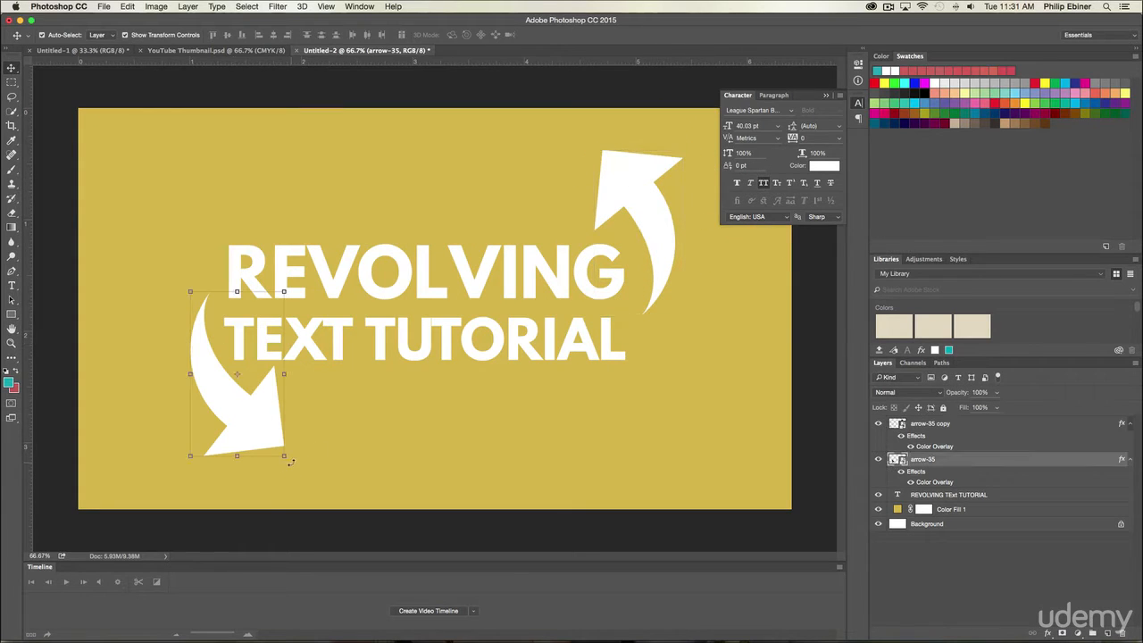
pyautogui.moveTo(290, 461); pyautogui.dragTo(302, 473)
pyautogui.moveTo(260, 439); pyautogui.dragTo(262, 444)
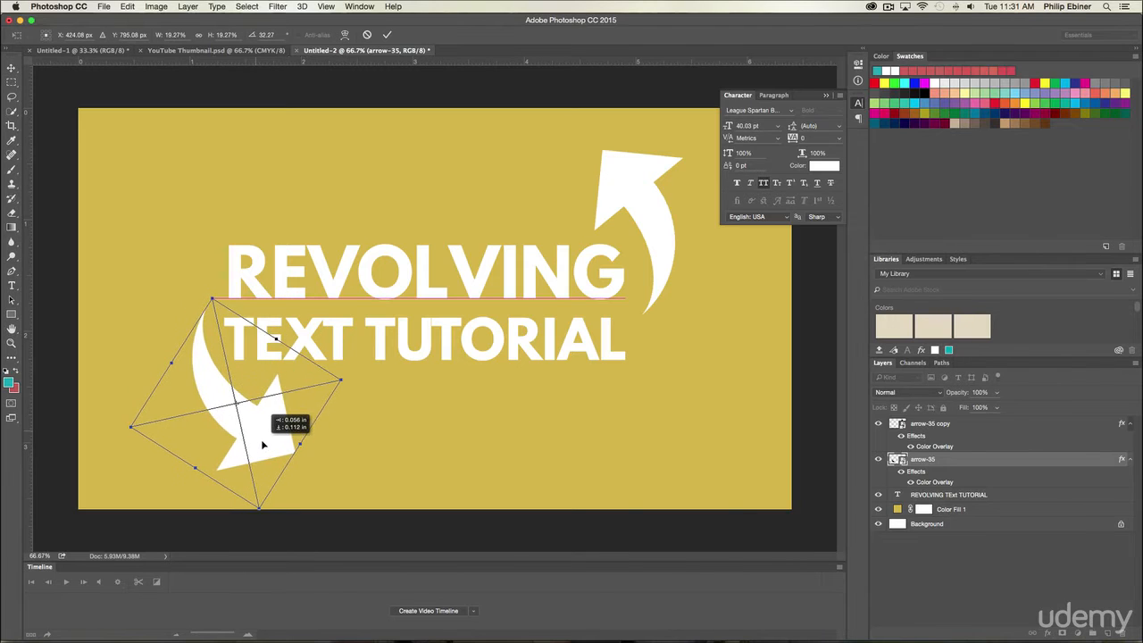
pyautogui.press('Return')
# Step: Rotate the upper-right arrow copy to about -134°
pyautogui.click(657, 176)
pyautogui.hotkey('ctrl', 't')
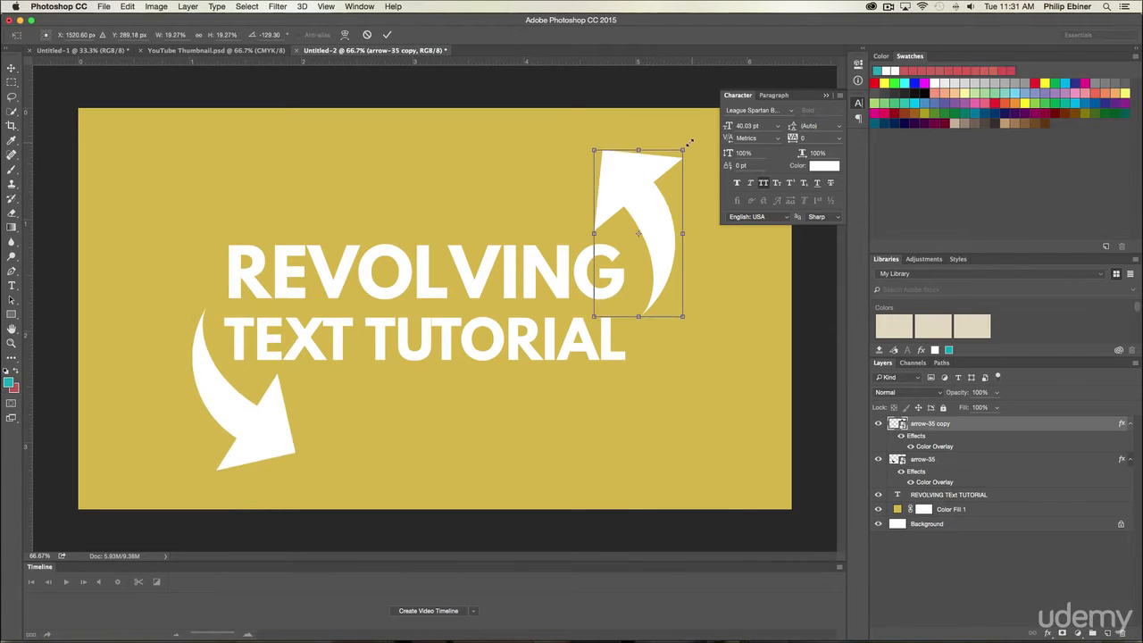
pyautogui.moveTo(689, 143); pyautogui.dragTo(663, 92)
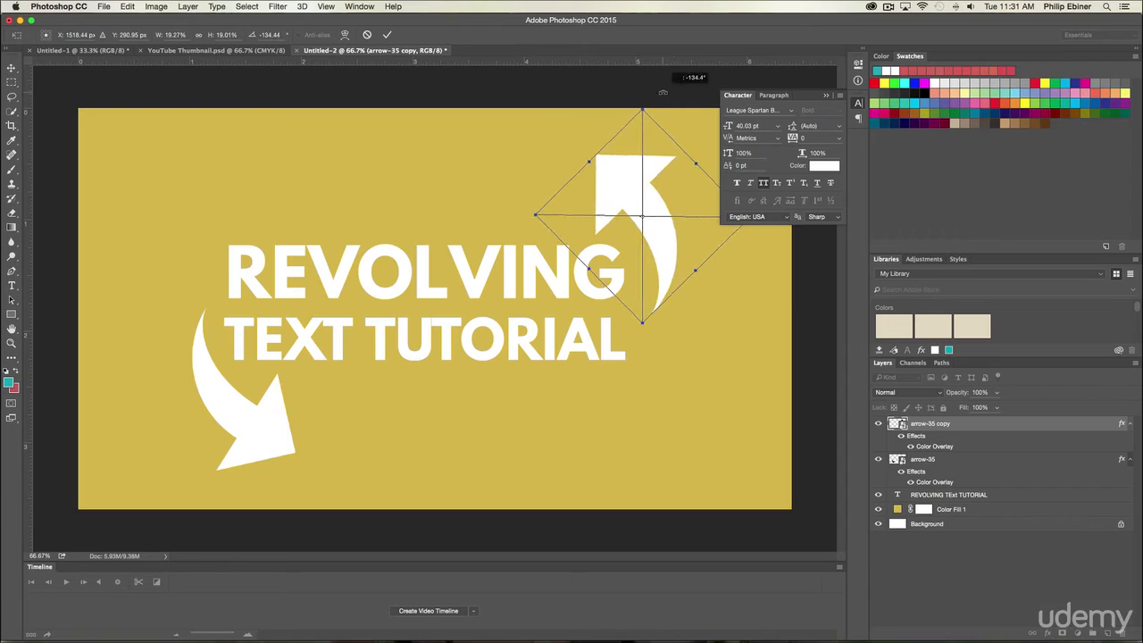
pyautogui.press('Escape')
# Step: Place the Adobe After Effects CS6 logo image, scale it down, and center it above the word REVOLVING
pyautogui.click(961, 541)
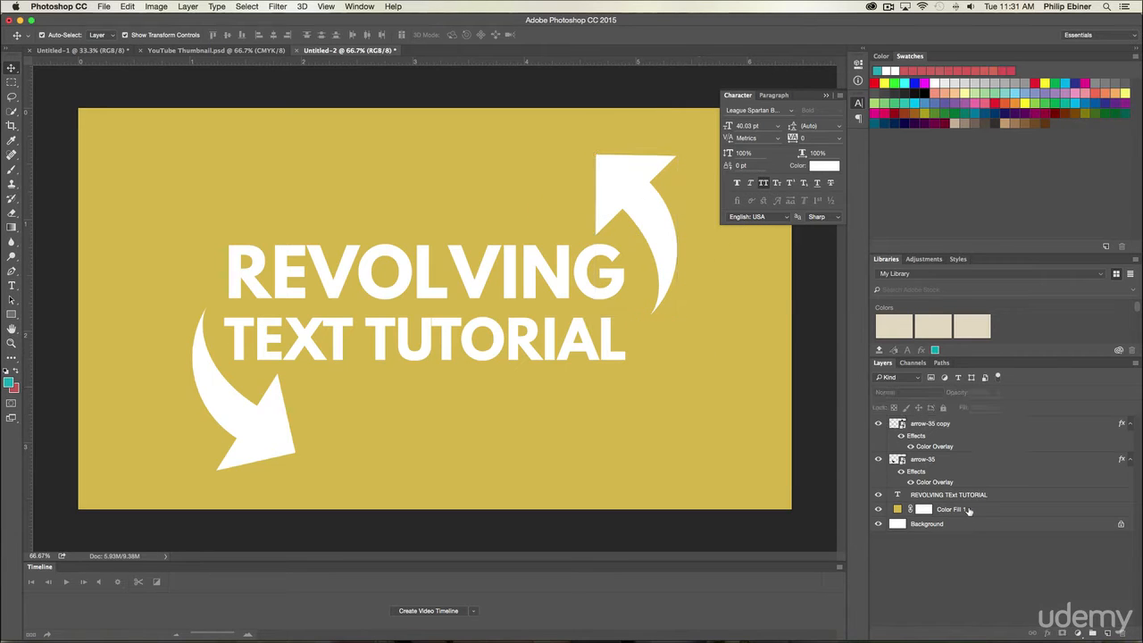
pyautogui.moveTo(370, 148); pyautogui.dragTo(434, 225)
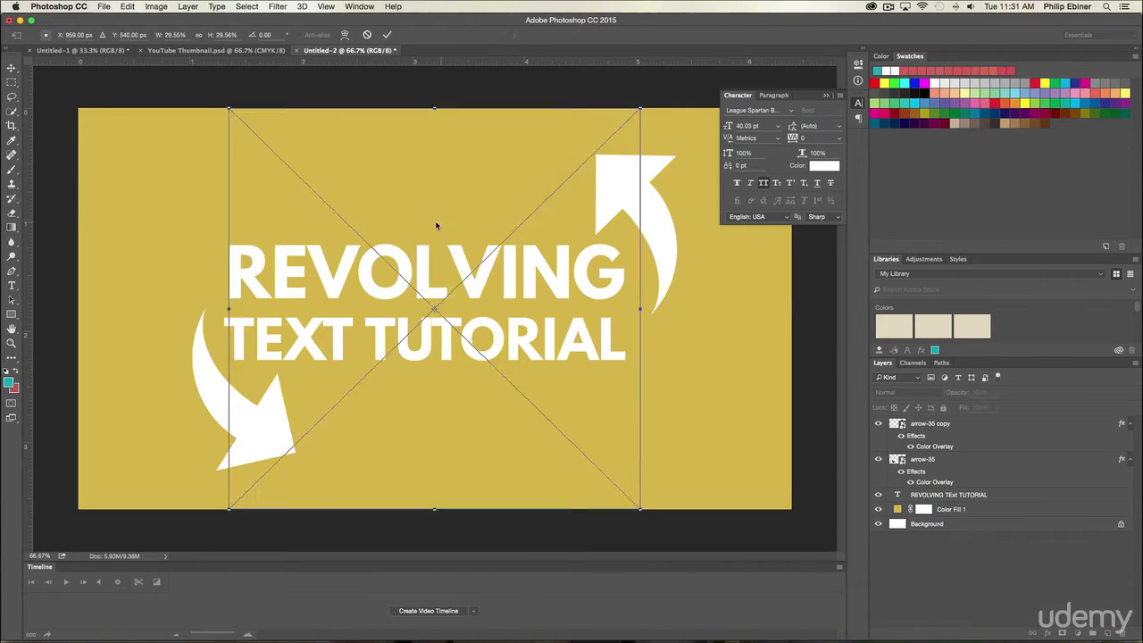
pyautogui.moveTo(640, 106); pyautogui.dragTo(531, 209)
pyautogui.moveTo(465, 285); pyautogui.dragTo(478, 189)
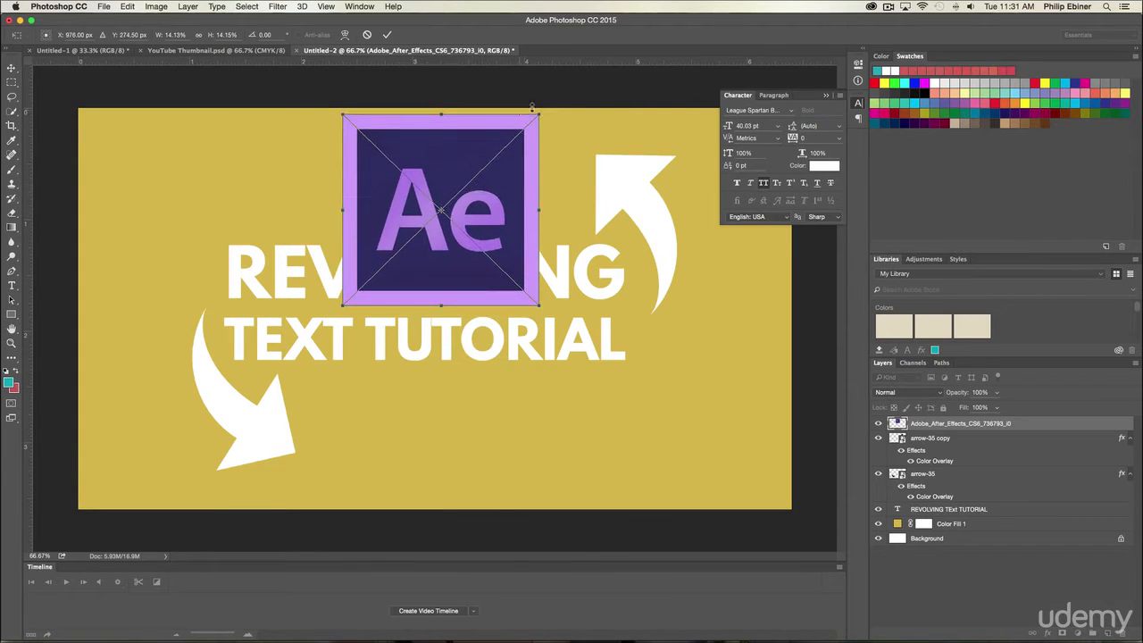
pyautogui.moveTo(543, 113); pyautogui.dragTo(527, 126)
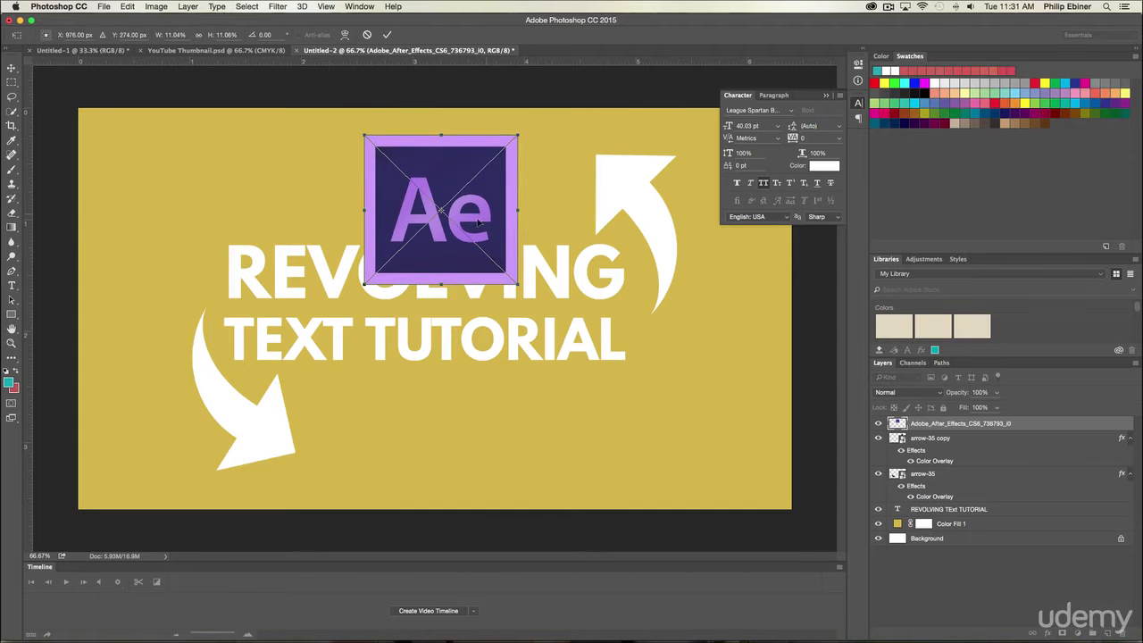
pyautogui.moveTo(490, 209); pyautogui.dragTo(202, 189)
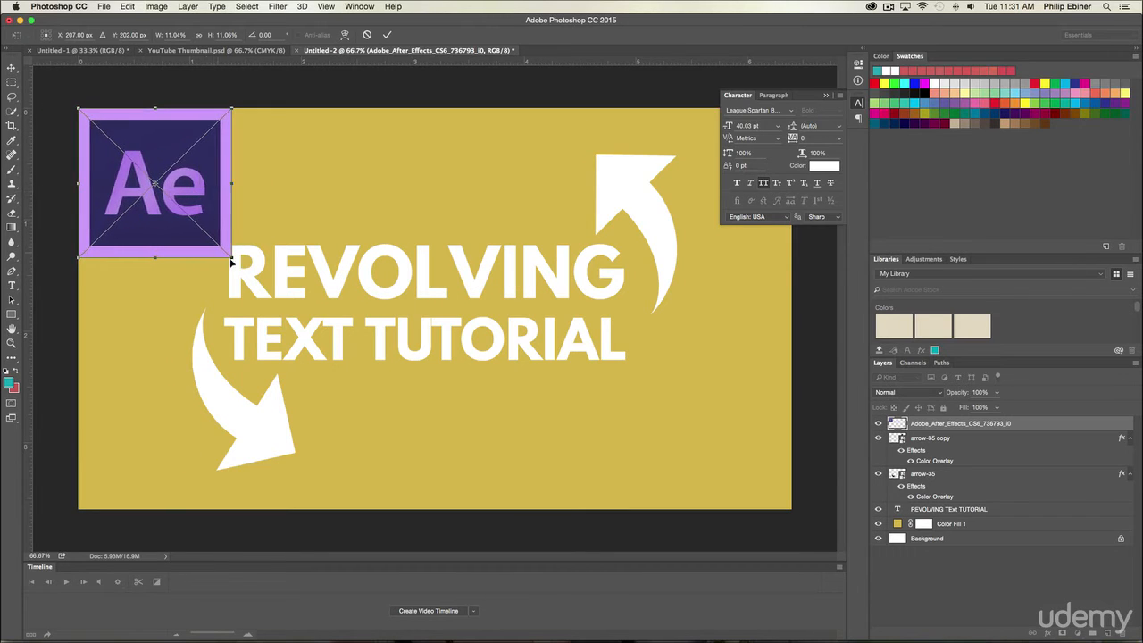
pyautogui.moveTo(232, 256); pyautogui.dragTo(457, 197)
pyautogui.press('Return')
pyautogui.press('z')
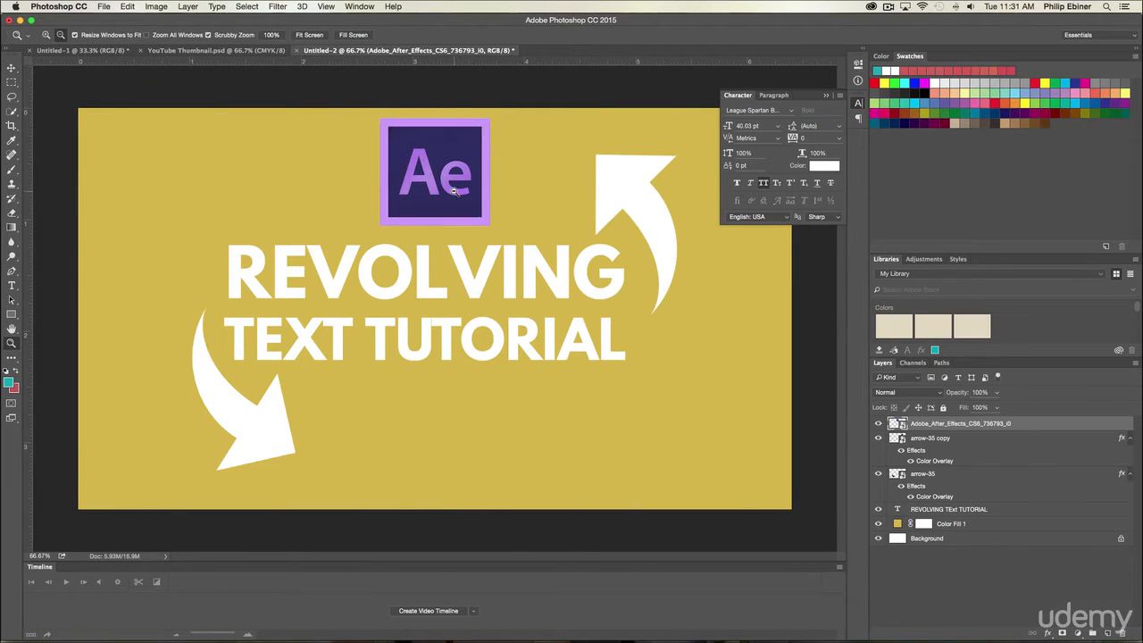
# Step: Shrink the thumbnail view and compare it with the thumbnails in the YouTube search results for 3d text rotation after effects in Chrome
pyautogui.keyDown('alt'); pyautogui.click(454, 191); pyautogui.keyUp('alt')
pyautogui.keyDown('alt'); pyautogui.click(443, 256); pyautogui.keyUp('alt')
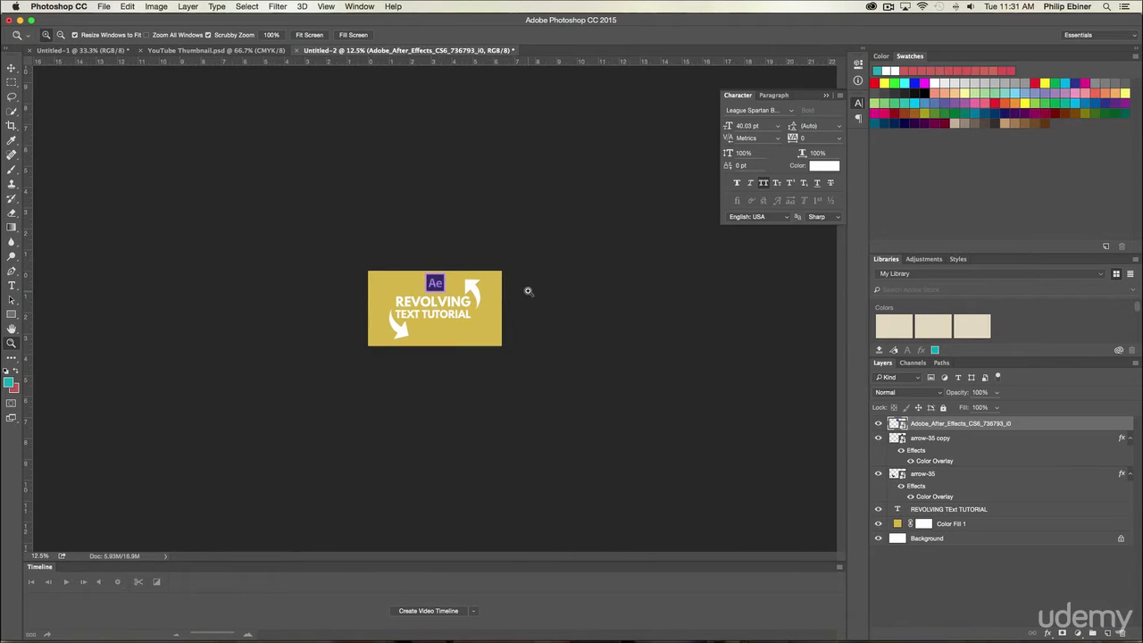
pyautogui.press('super+Tab')
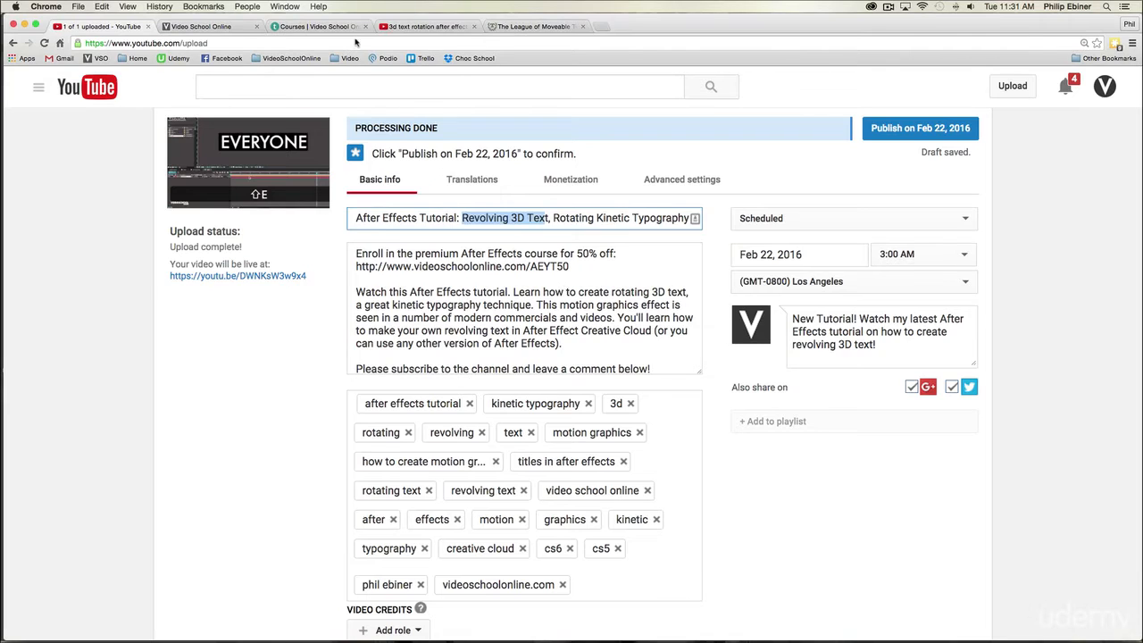
pyautogui.click(433, 27)
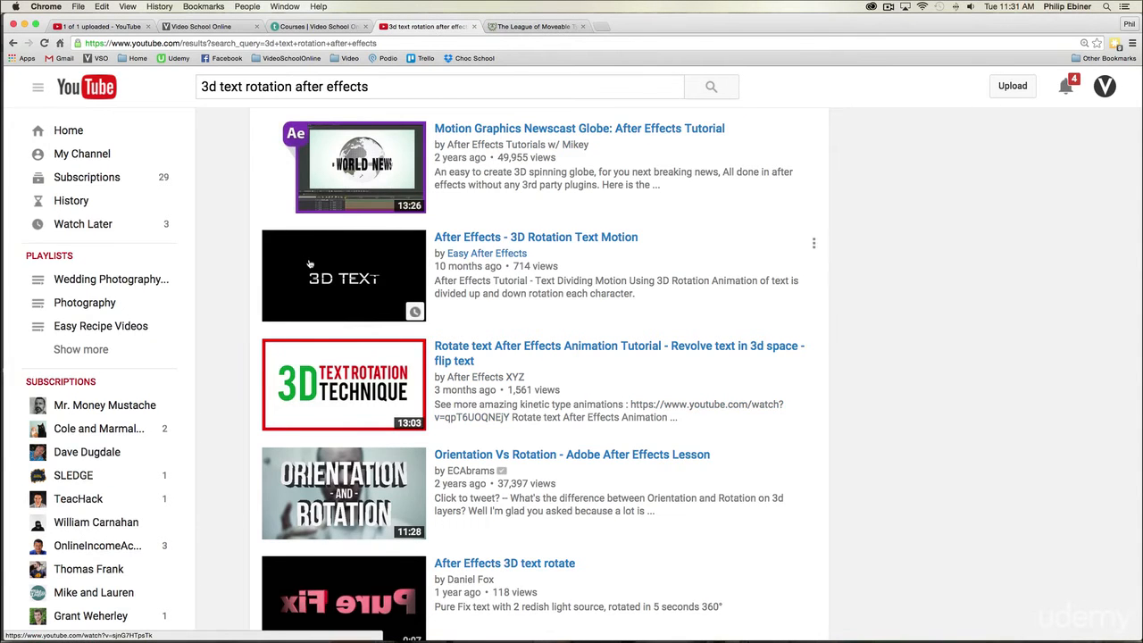
pyautogui.press('super+Tab')
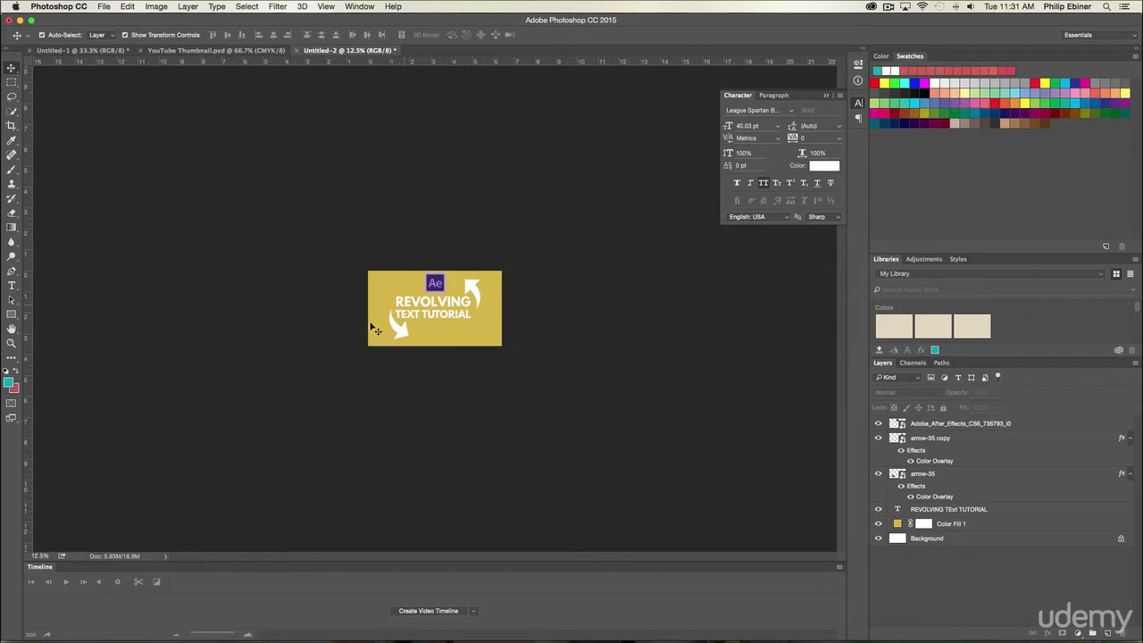
# Step: Recolor the Color Fill 1 background to a deeper orange, hex d4950c
pyautogui.click(431, 311)
pyautogui.click(595, 268)
pyautogui.doubleClick(897, 525)
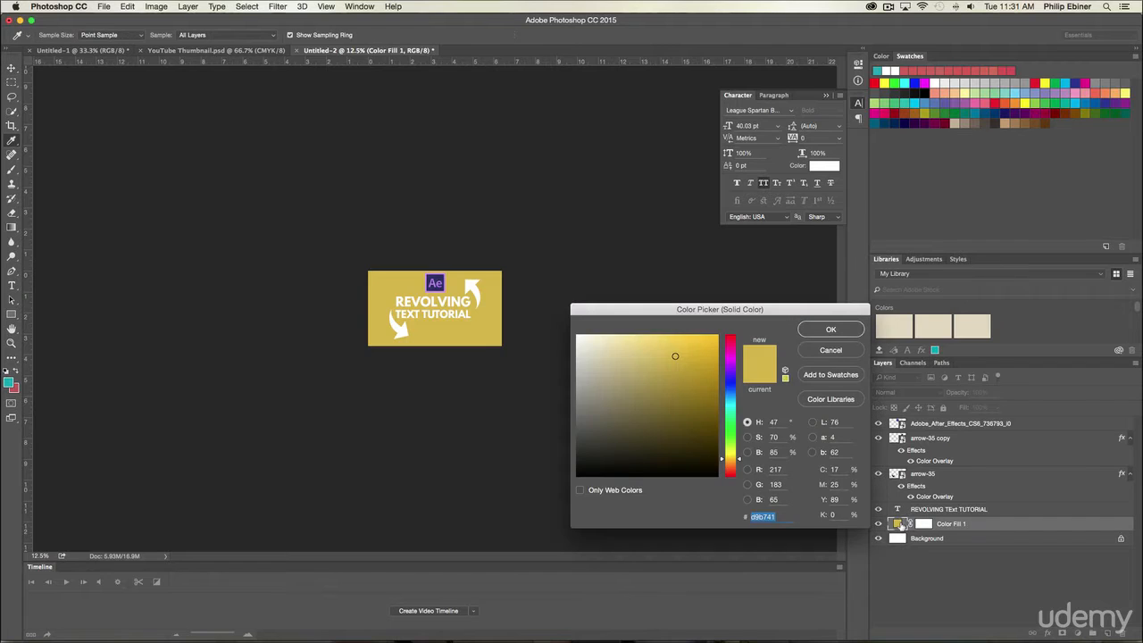
pyautogui.moveTo(740, 460); pyautogui.dragTo(738, 464)
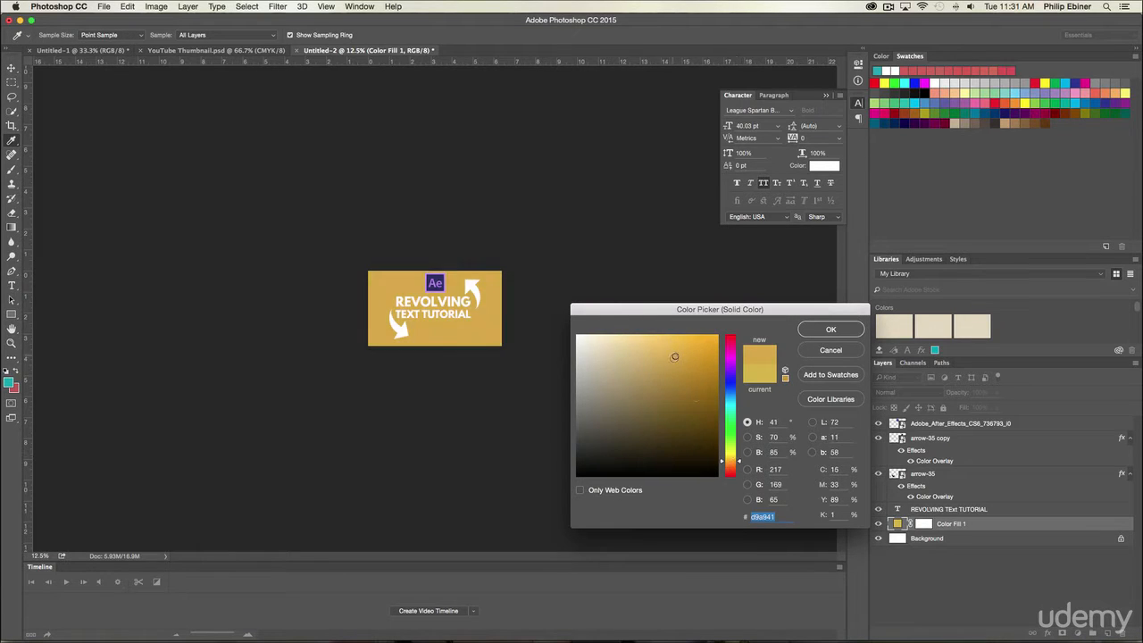
pyautogui.moveTo(674, 356); pyautogui.dragTo(710, 358)
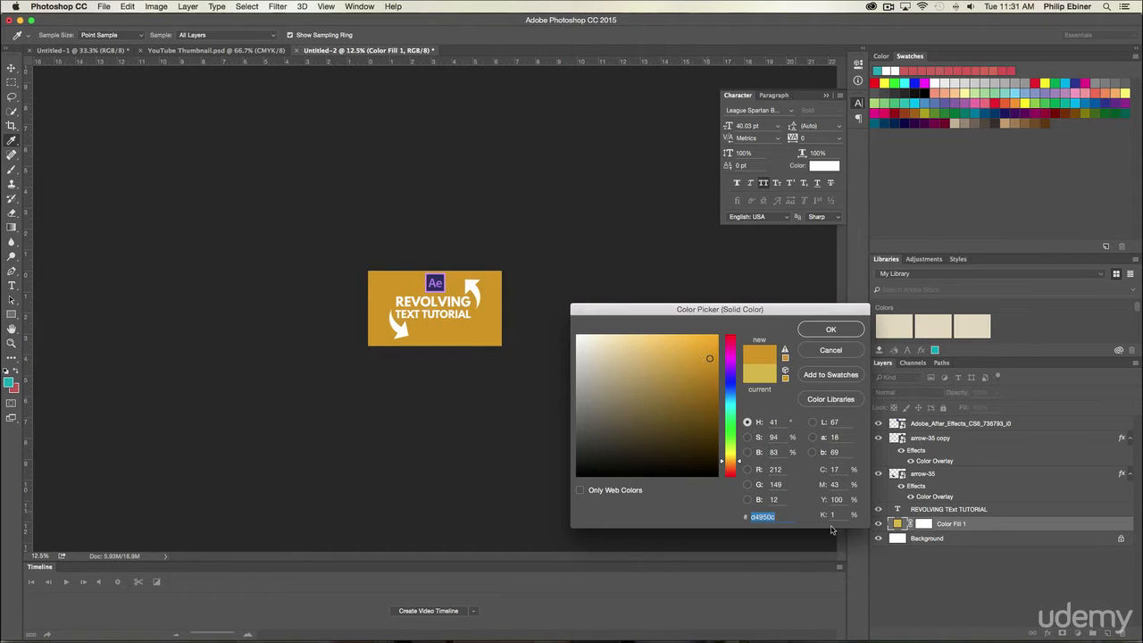
pyautogui.click(822, 332)
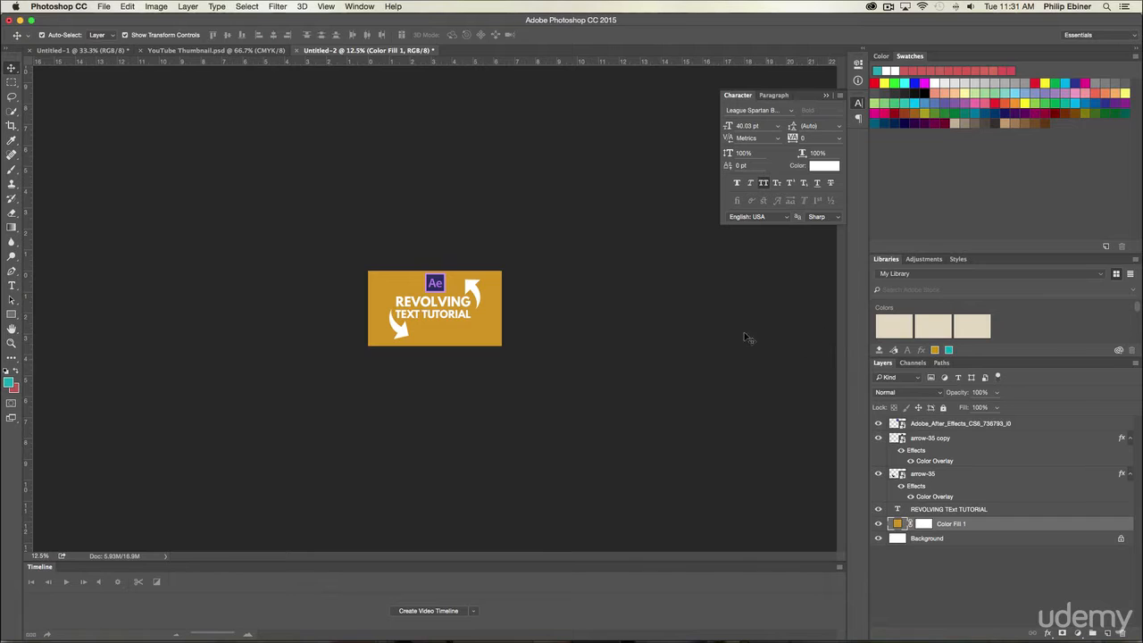
# Step: Move the After Effects logo to the upper-left corner of the thumbnail and adjust its height to about 0.967 in
pyautogui.moveTo(443, 288); pyautogui.dragTo(388, 295)
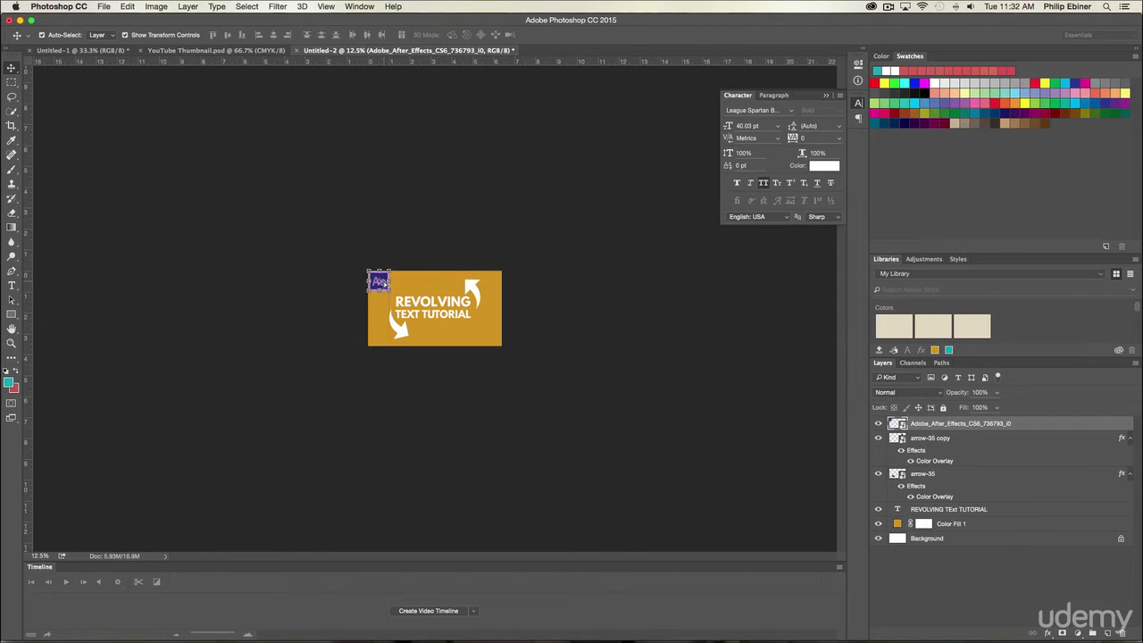
pyautogui.hotkey('ctrl', 't')
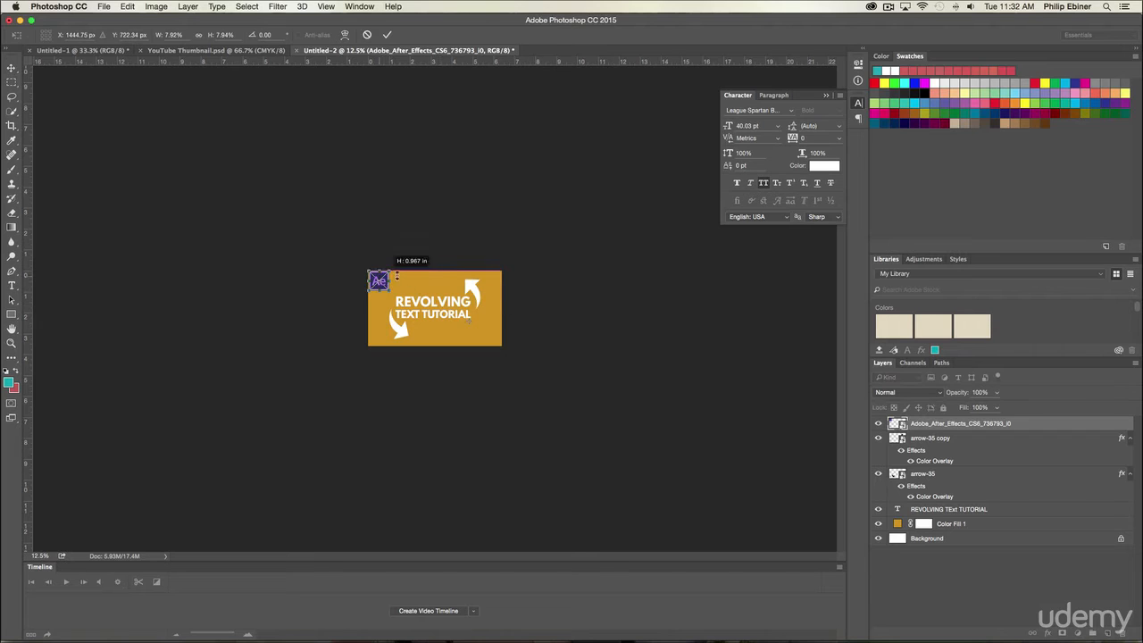
pyautogui.press('Return')
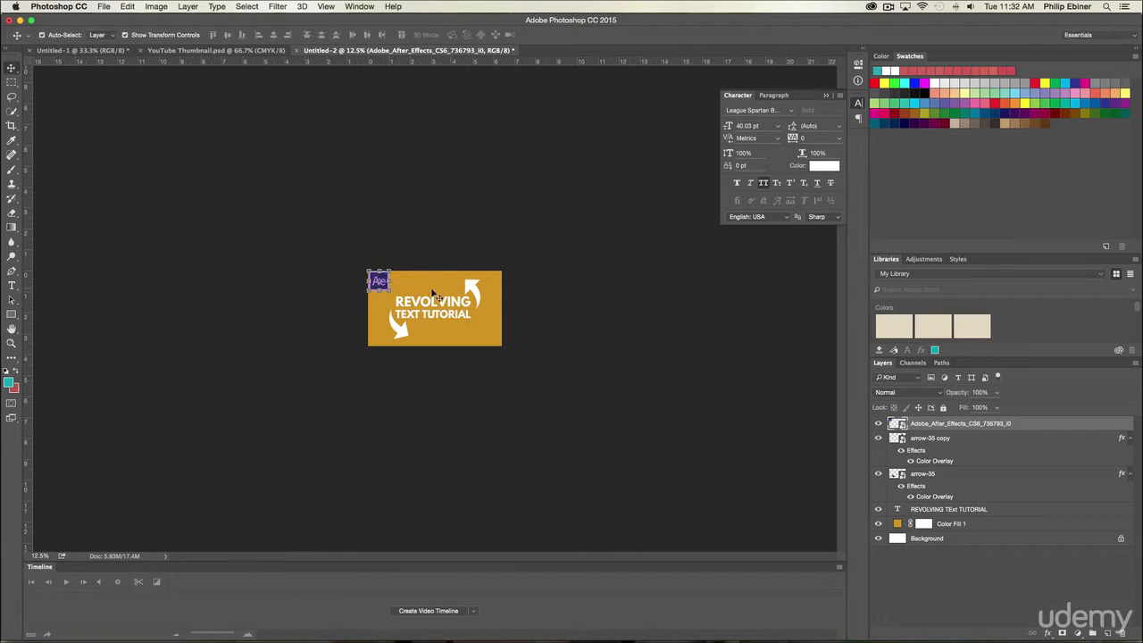
# Step: Try the After Effects logo in the thumbnail's lower-right corner, check it against YouTube's thumbnails in Chrome, and return it to the upper-left corner
pyautogui.press('z')
pyautogui.click(398, 280)
pyautogui.press('v')
pyautogui.moveTo(367, 270); pyautogui.dragTo(538, 323)
pyautogui.click(579, 328)
pyautogui.press('super+Tab')
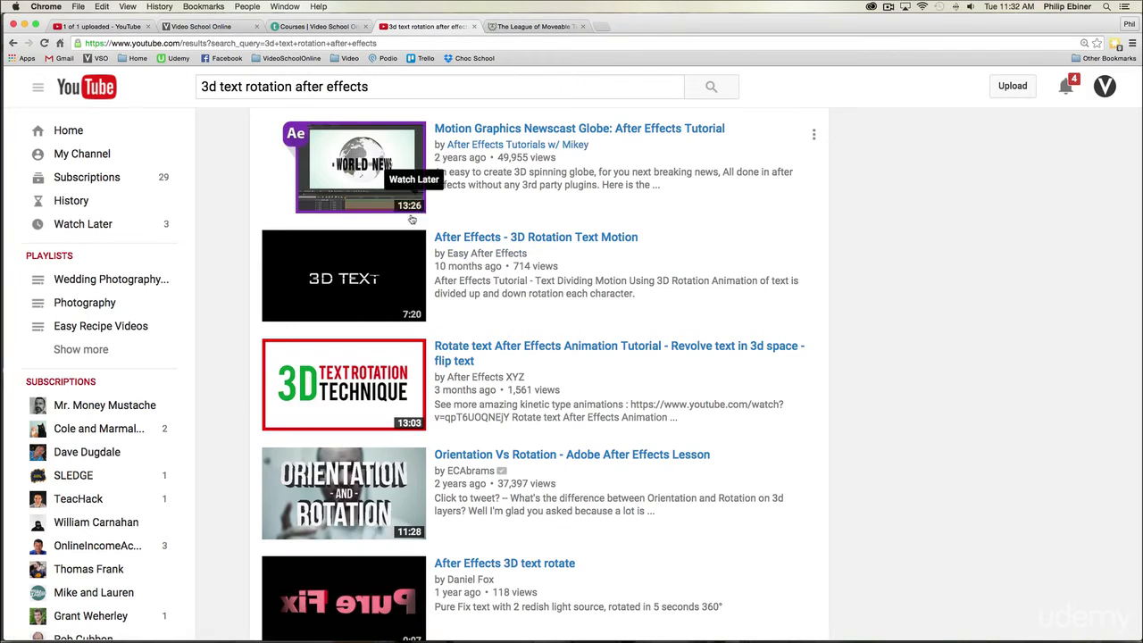
pyautogui.press('super+Tab')
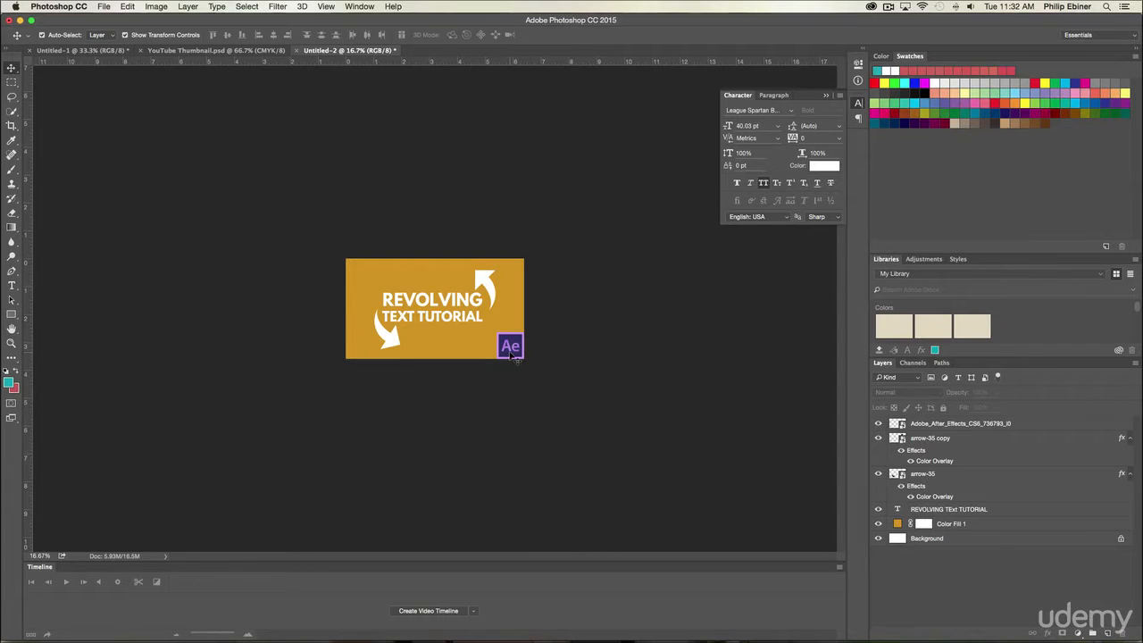
pyautogui.moveTo(511, 355); pyautogui.dragTo(360, 282)
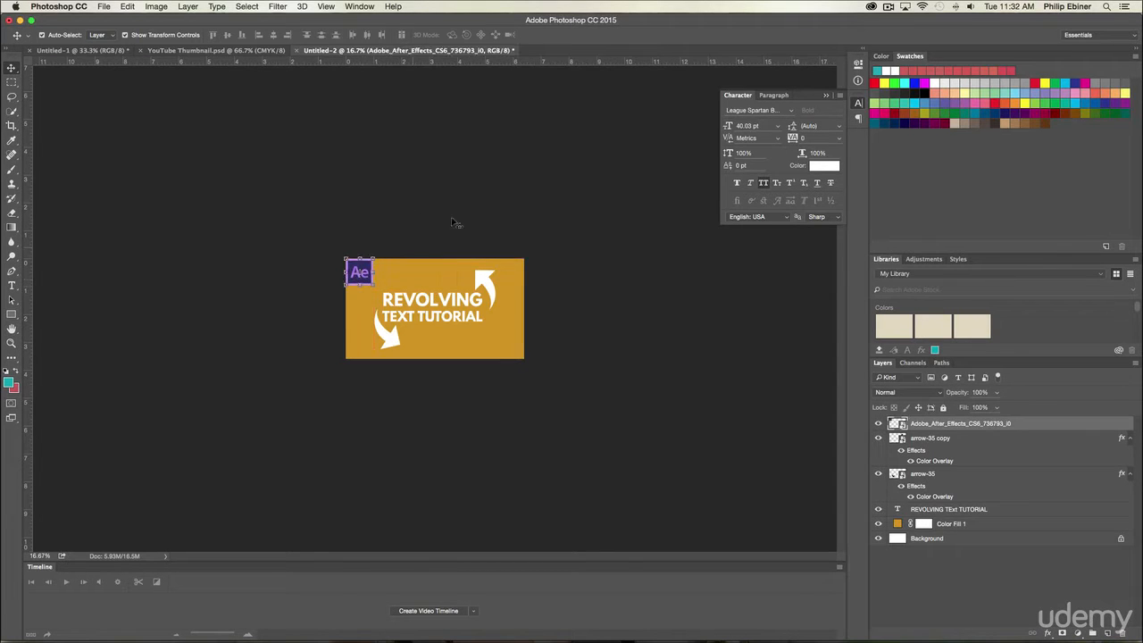
pyautogui.click(474, 186)
# Step: Scale up the REVOLVING TEXT TUTORIAL text slightly about its center
pyautogui.press('z')
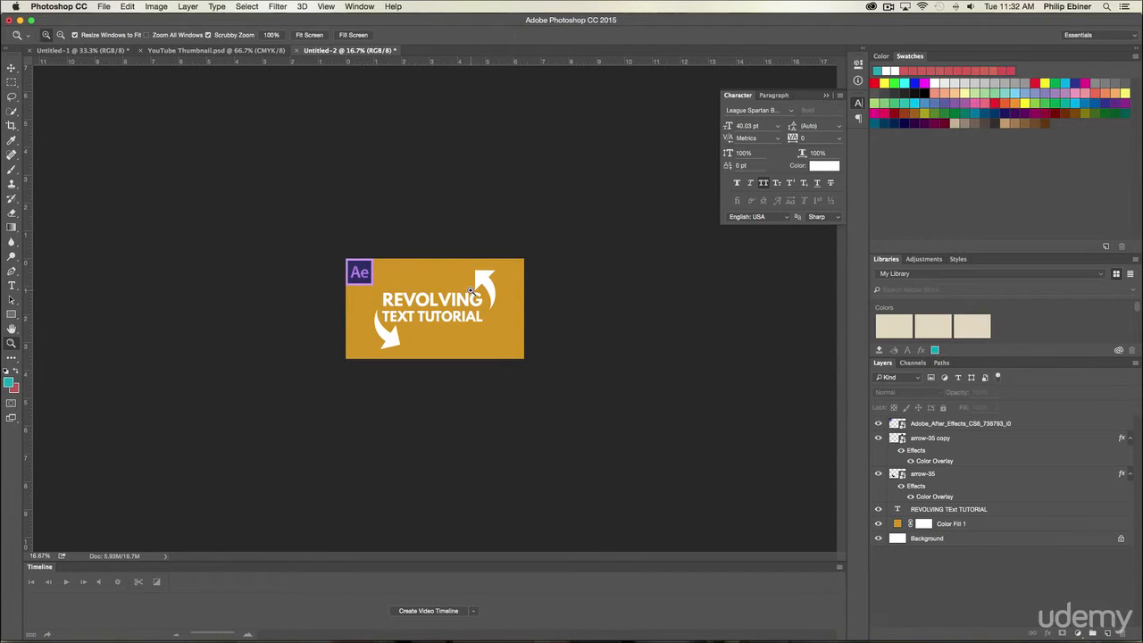
pyautogui.keyDown('alt'); pyautogui.click(471, 292); pyautogui.keyUp('alt')
pyautogui.press('v')
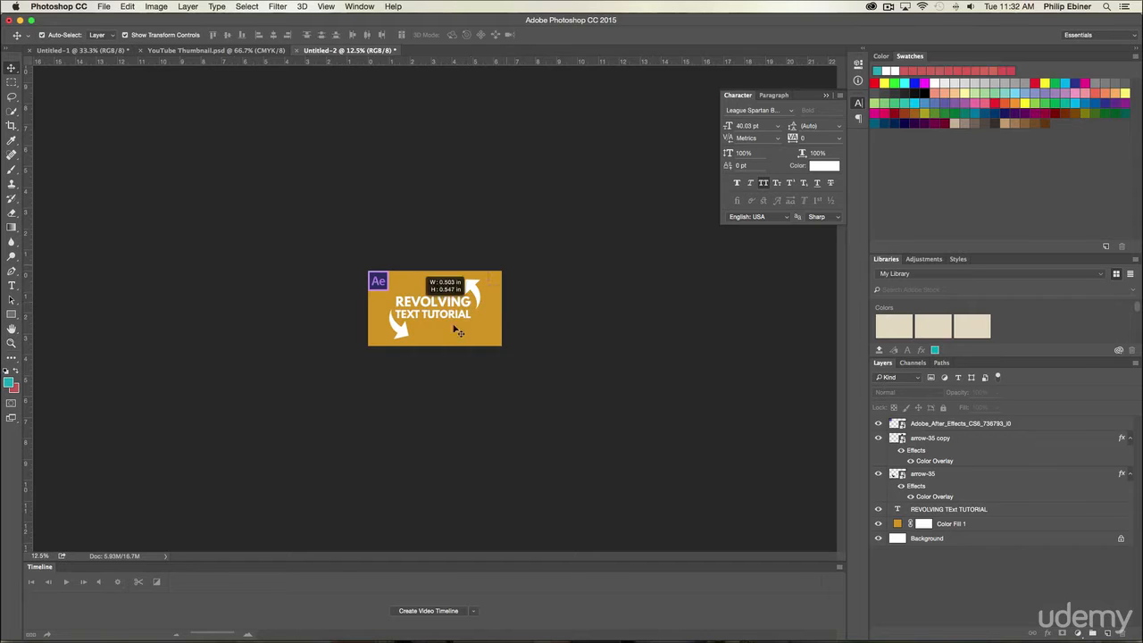
pyautogui.click(431, 319)
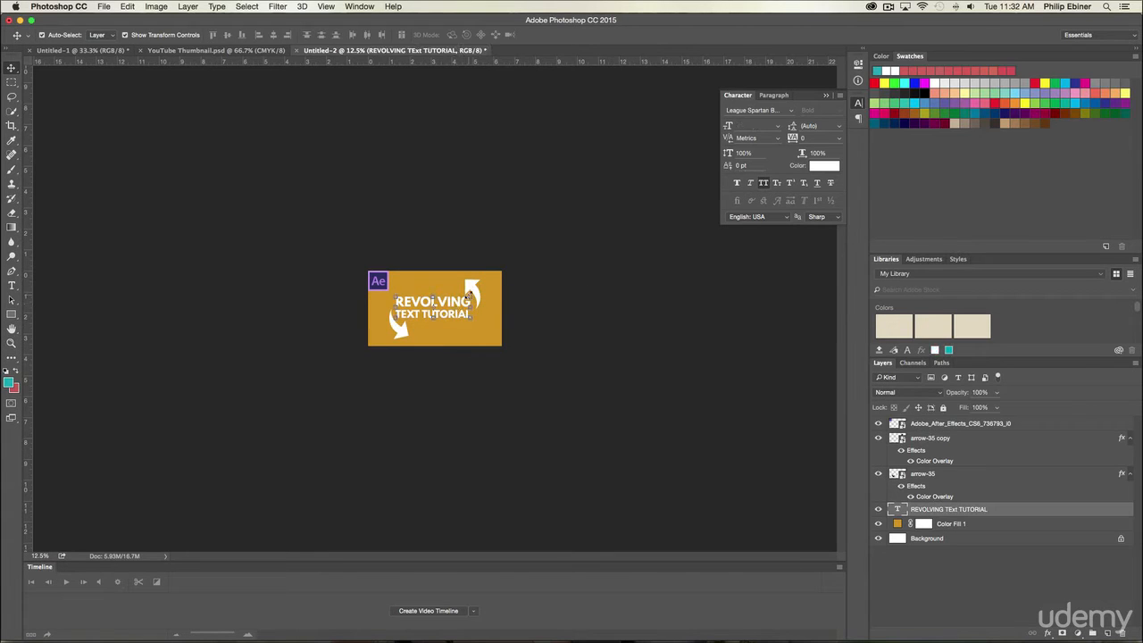
pyautogui.press('super+t')
pyautogui.moveTo(469, 294); pyautogui.dragTo(478, 291)
pyautogui.press('Return')
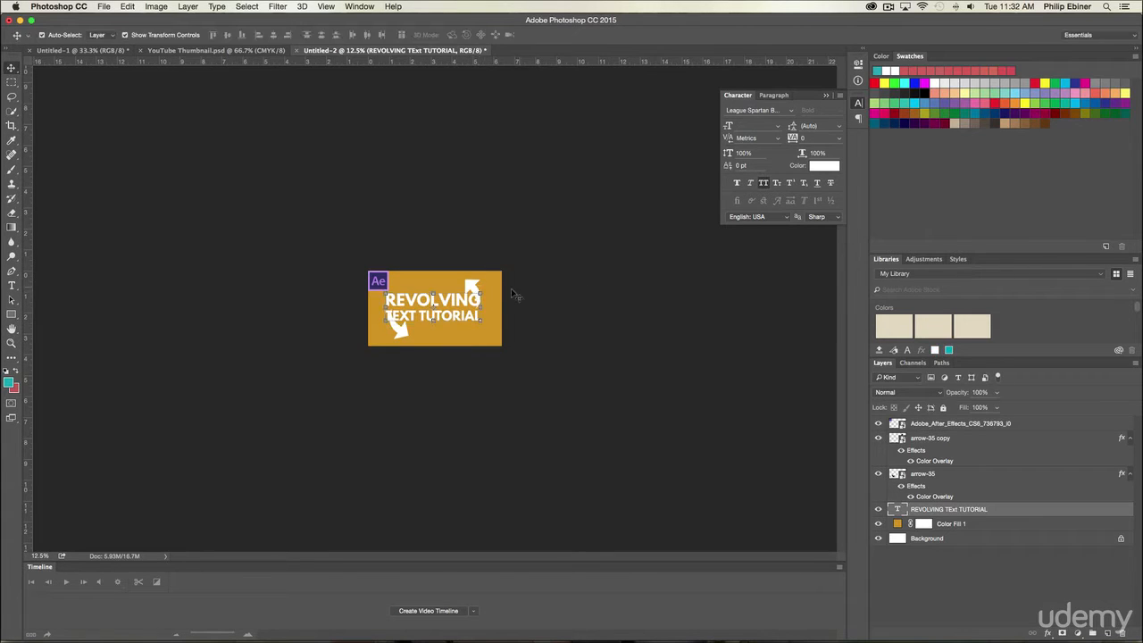
# Step: Move the two white arrows outward, one up and right, the other down and left, to clear the enlarged text
pyautogui.press('z')
pyautogui.click(512, 275)
pyautogui.press('v')
pyautogui.moveTo(515, 273); pyautogui.dragTo(545, 263)
pyautogui.moveTo(362, 365); pyautogui.dragTo(315, 376)
pyautogui.click(689, 347)
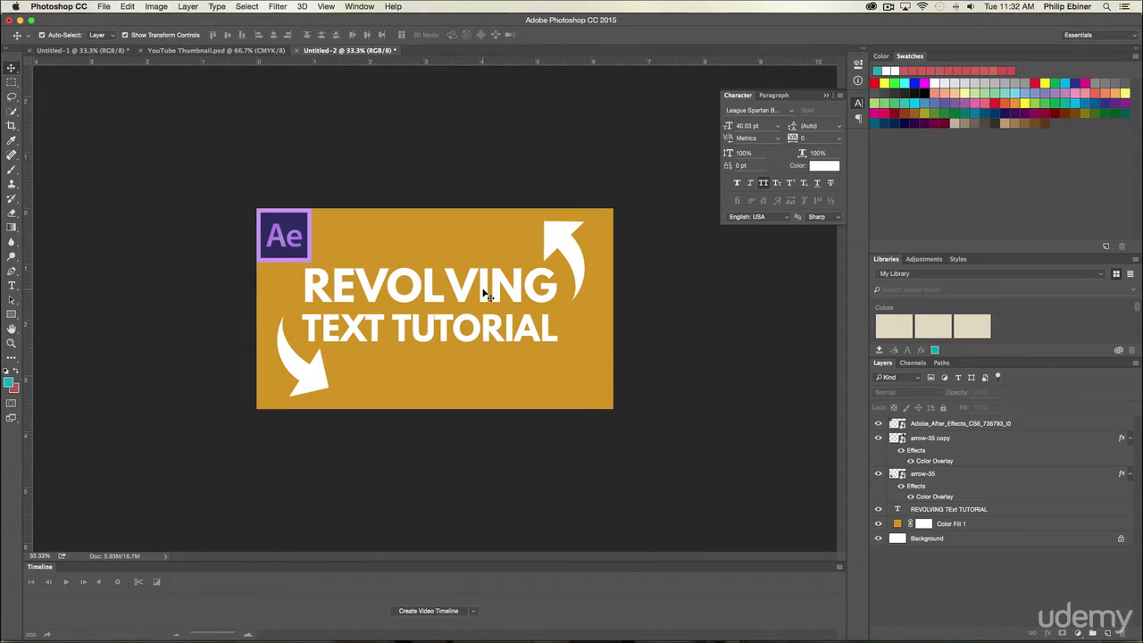
pyautogui.click(485, 295)
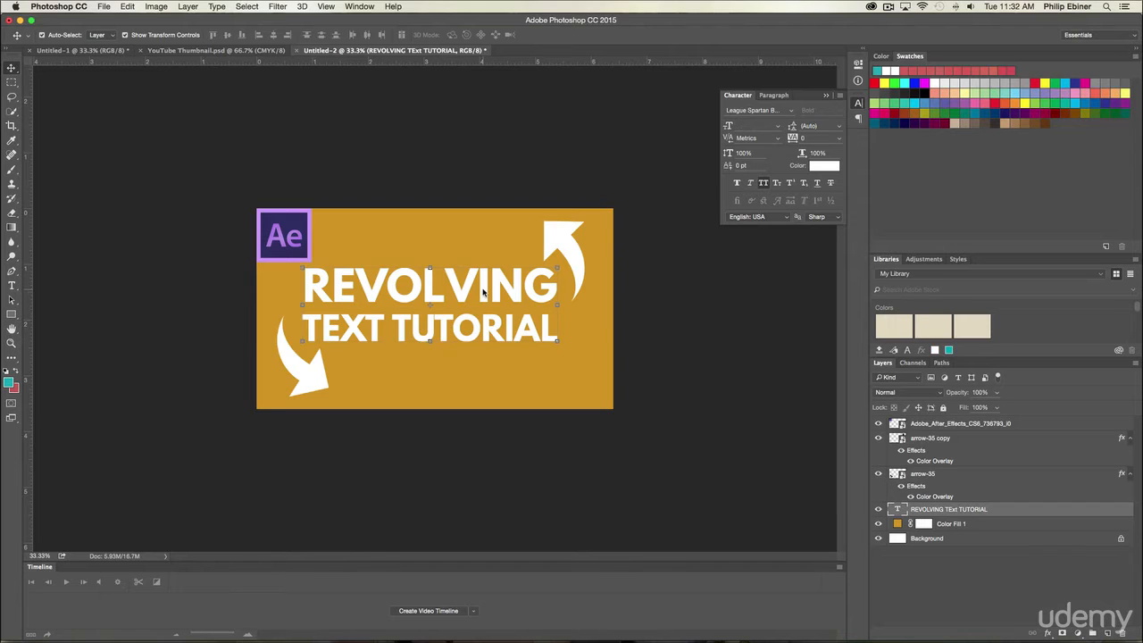
pyautogui.click(735, 277)
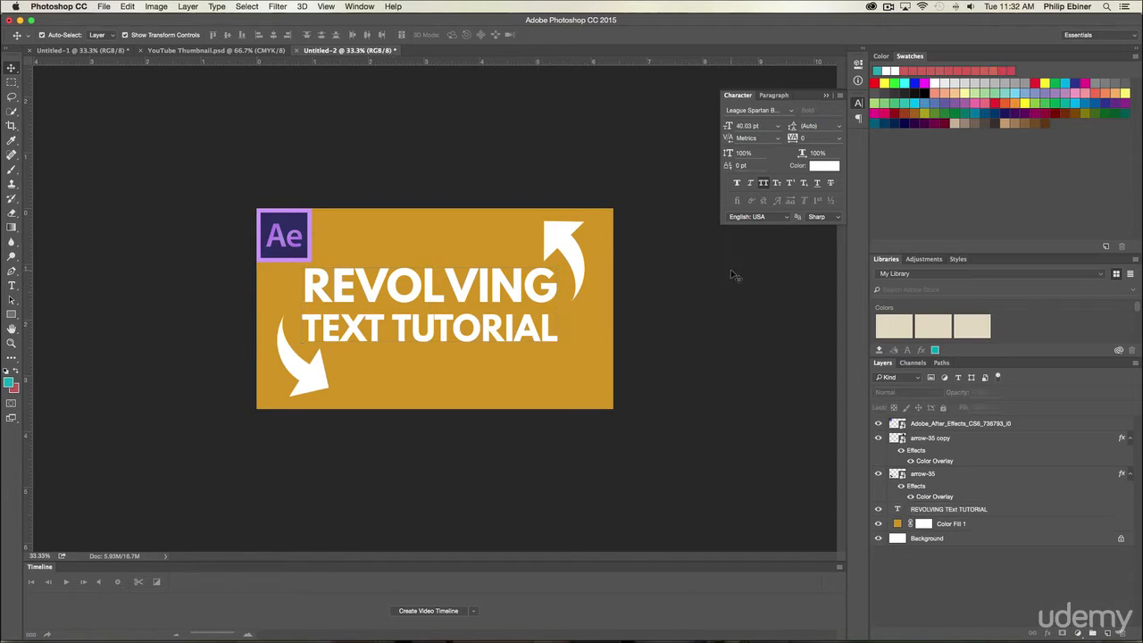
# Step: Examine the thumbnail at several reduced zoom levels to judge its legibility at small size
pyautogui.press('z')
pyautogui.keyDown('alt'); pyautogui.click(453, 308); pyautogui.keyUp('alt')
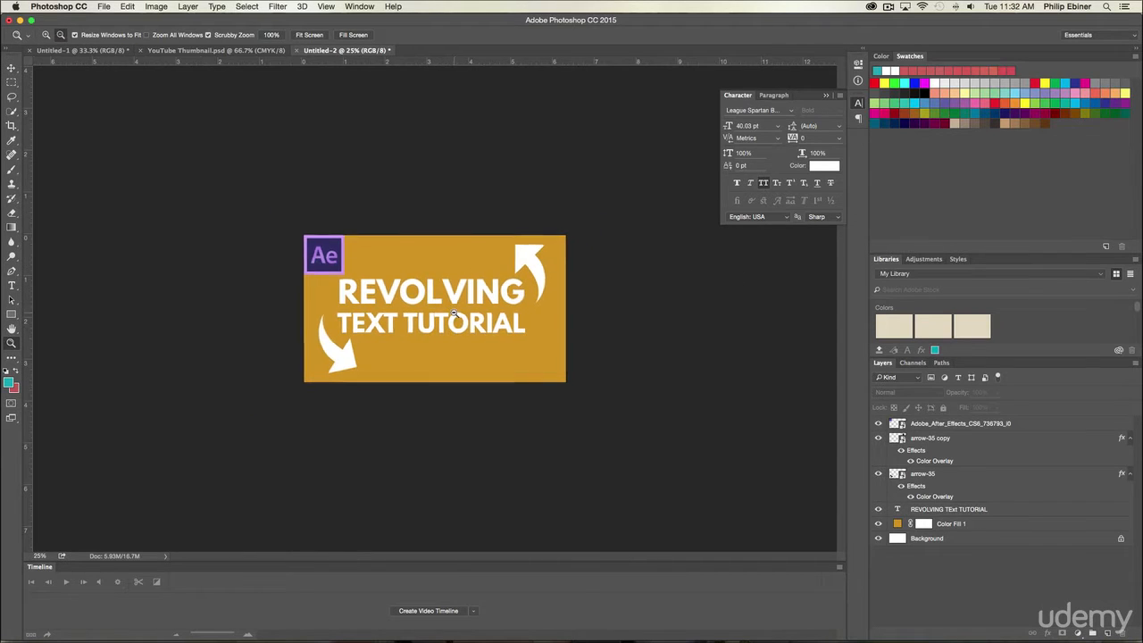
pyautogui.keyDown('alt'); pyautogui.click(455, 309); pyautogui.keyUp('alt')
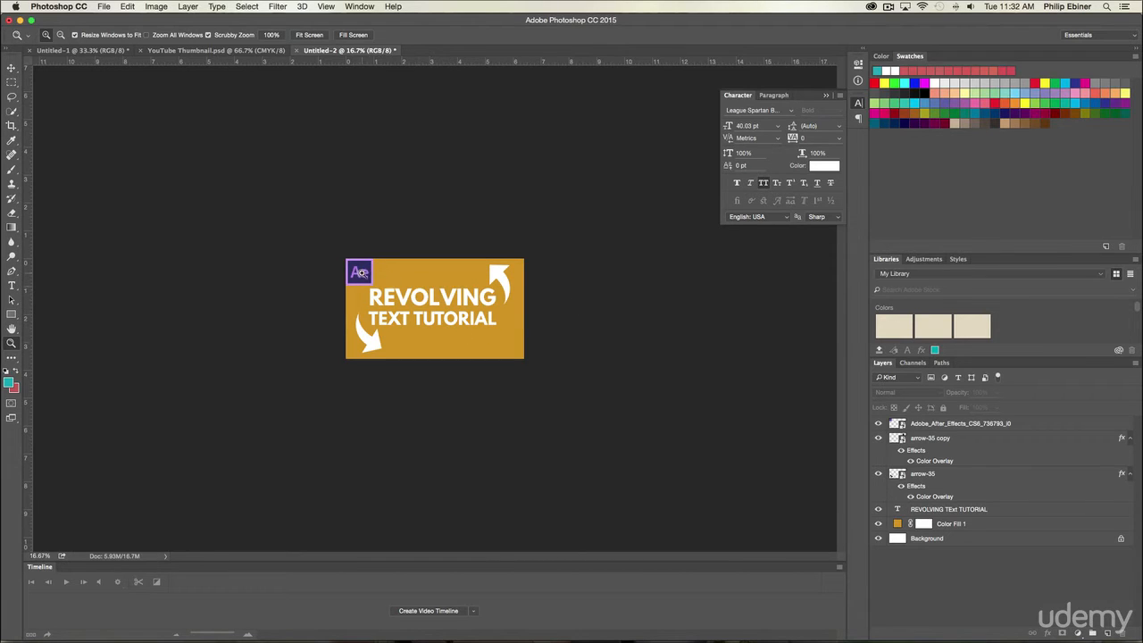
pyautogui.keyDown('alt'); pyautogui.click(490, 310); pyautogui.keyUp('alt')
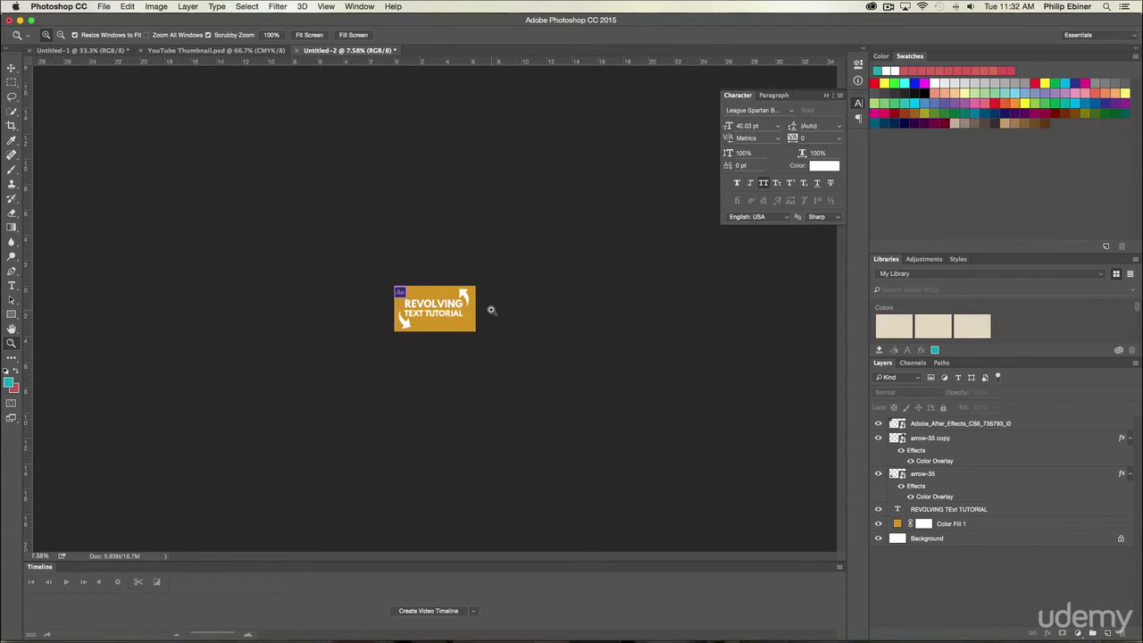
pyautogui.click(490, 309)
pyautogui.click(490, 310)
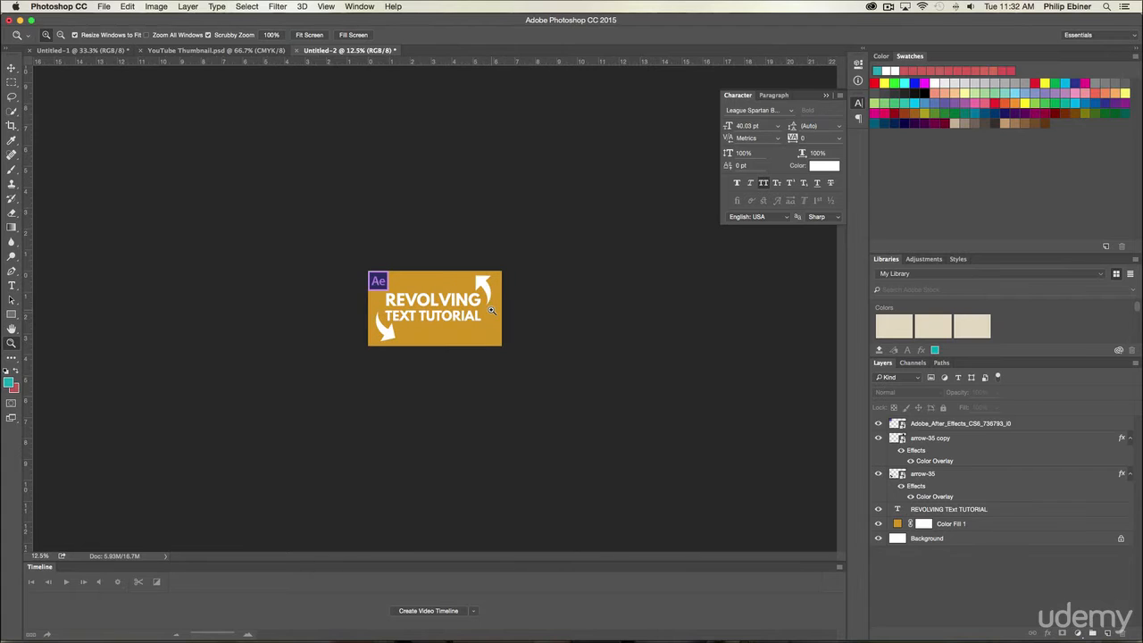
pyautogui.click(490, 310)
pyautogui.click(490, 309)
# Step: Start saving the thumbnail and choose the Rotating Kinetic Typography folder inside the YouTube folder as its location
pyautogui.click(124, 7)
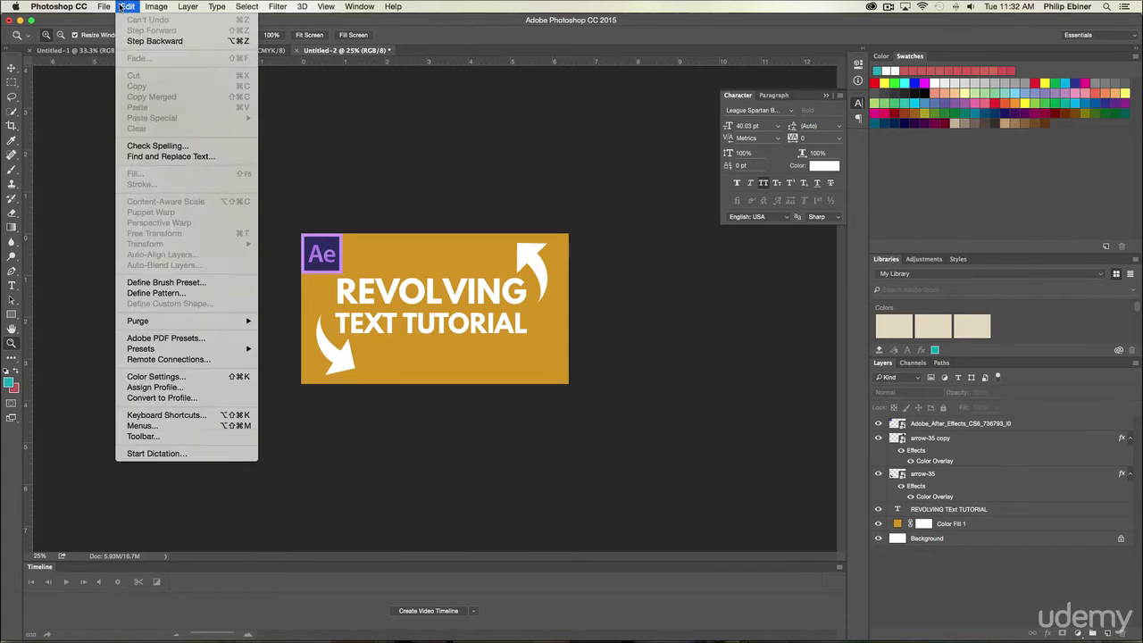
pyautogui.moveTo(105, 7)
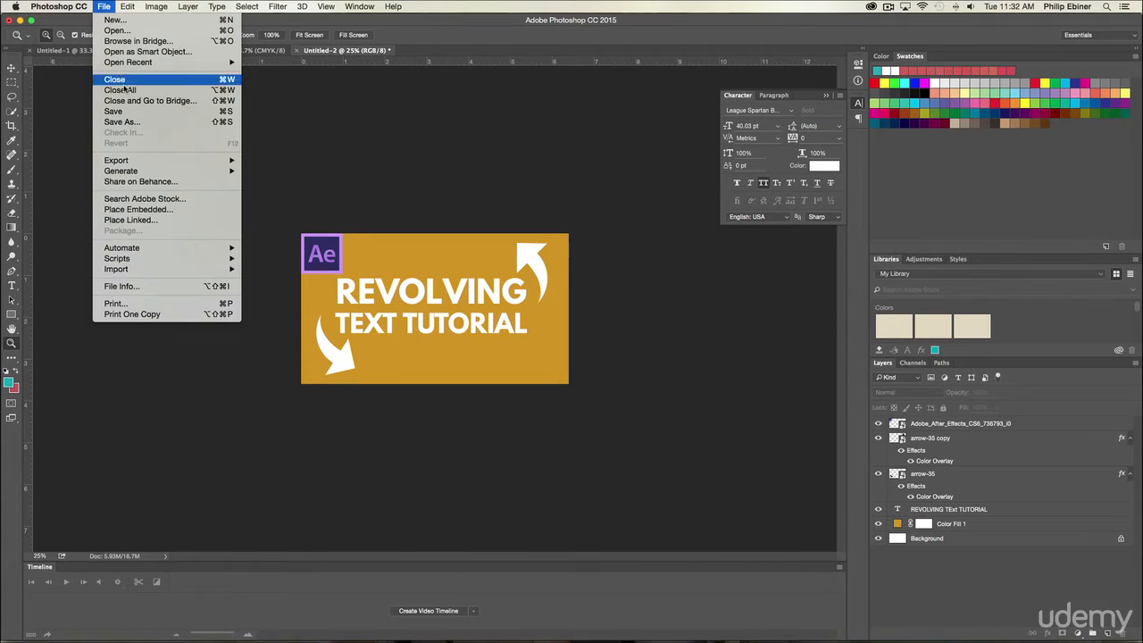
pyautogui.moveTo(139, 163)
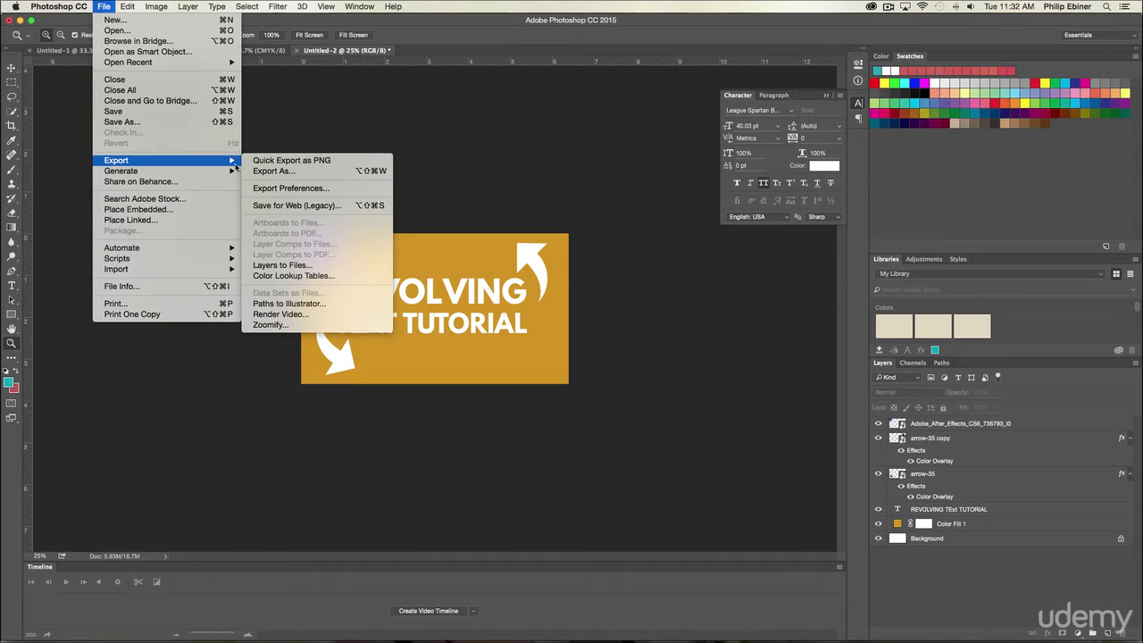
pyautogui.click(128, 112)
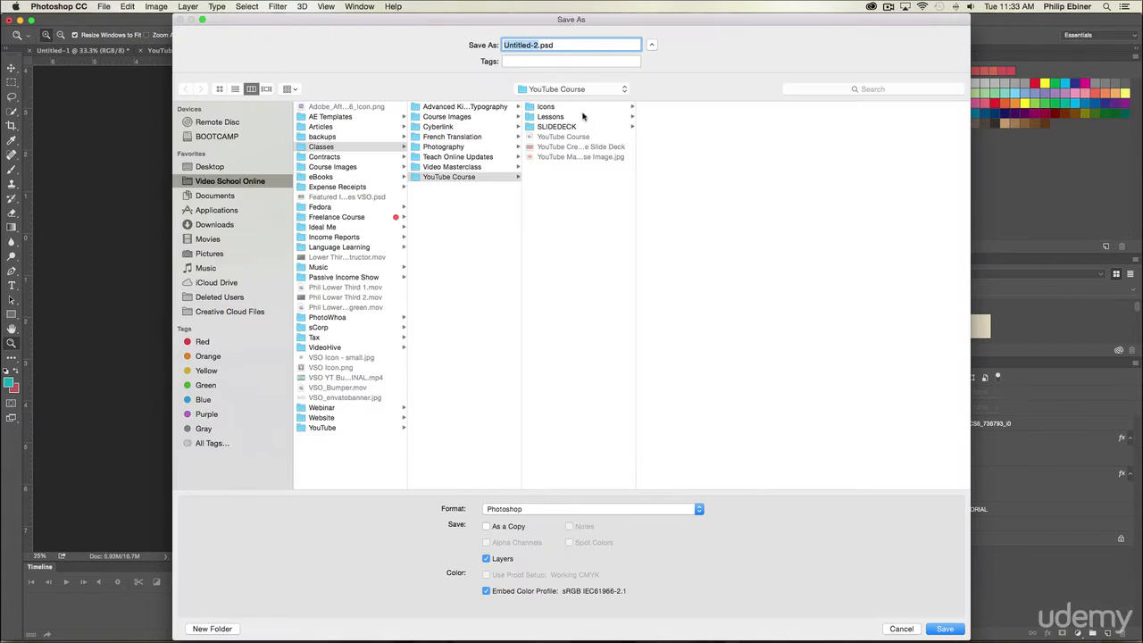
pyautogui.click(338, 427)
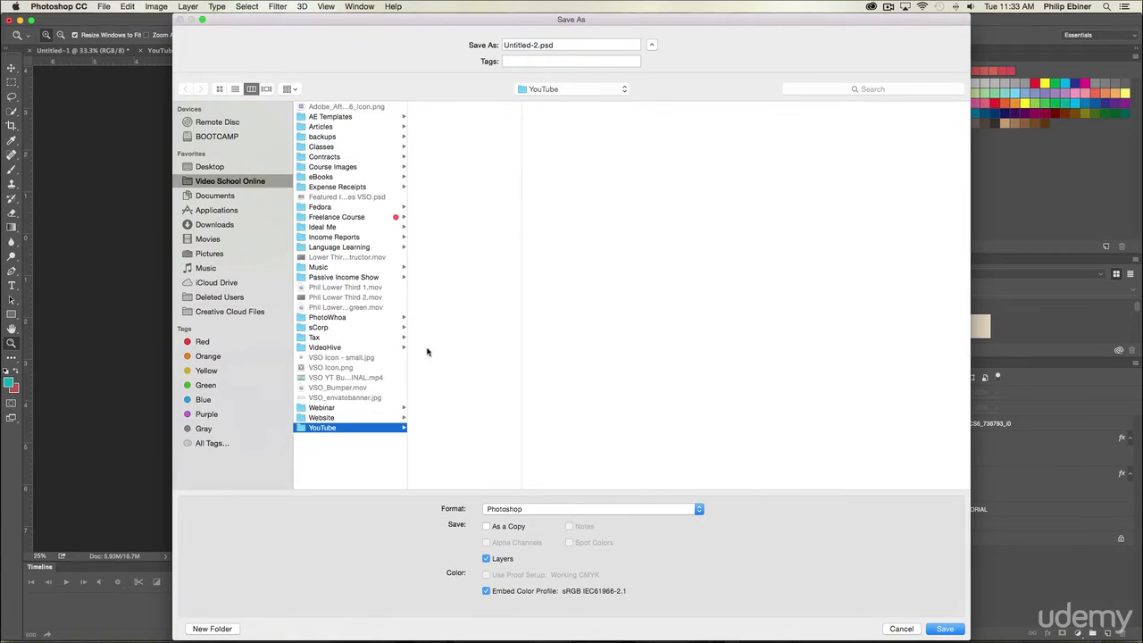
pyautogui.click(458, 158)
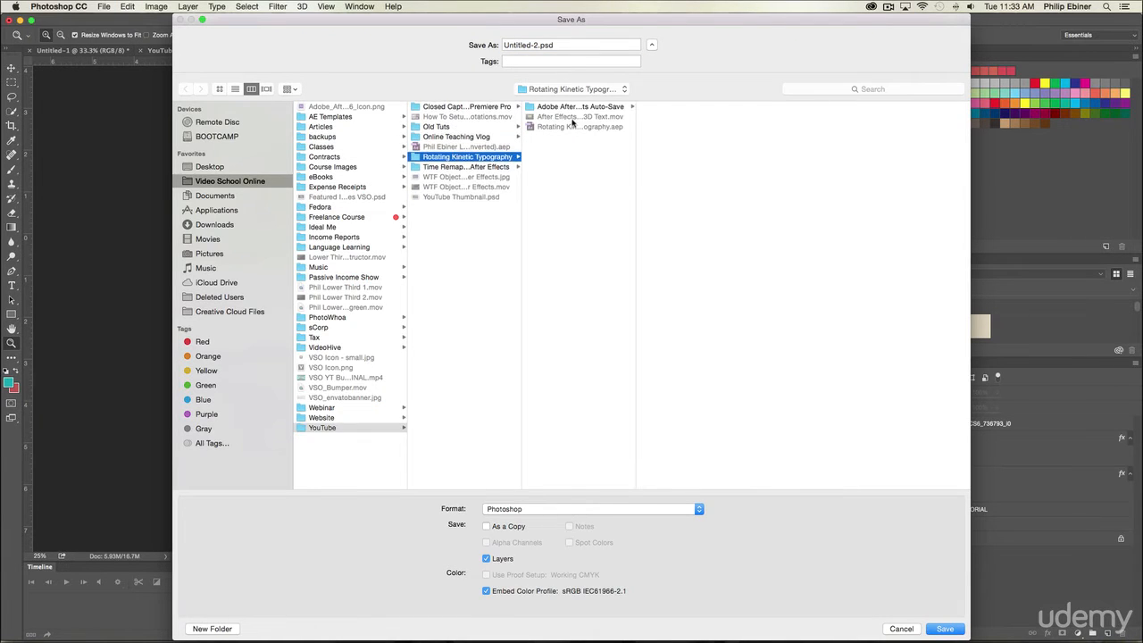
# Step: Set the thumbnail's save format to JPEG and name it After Effects Tutorial Rotating Kinetic Typography Revolving 3D Text, without the .mov extension
pyautogui.click(514, 510)
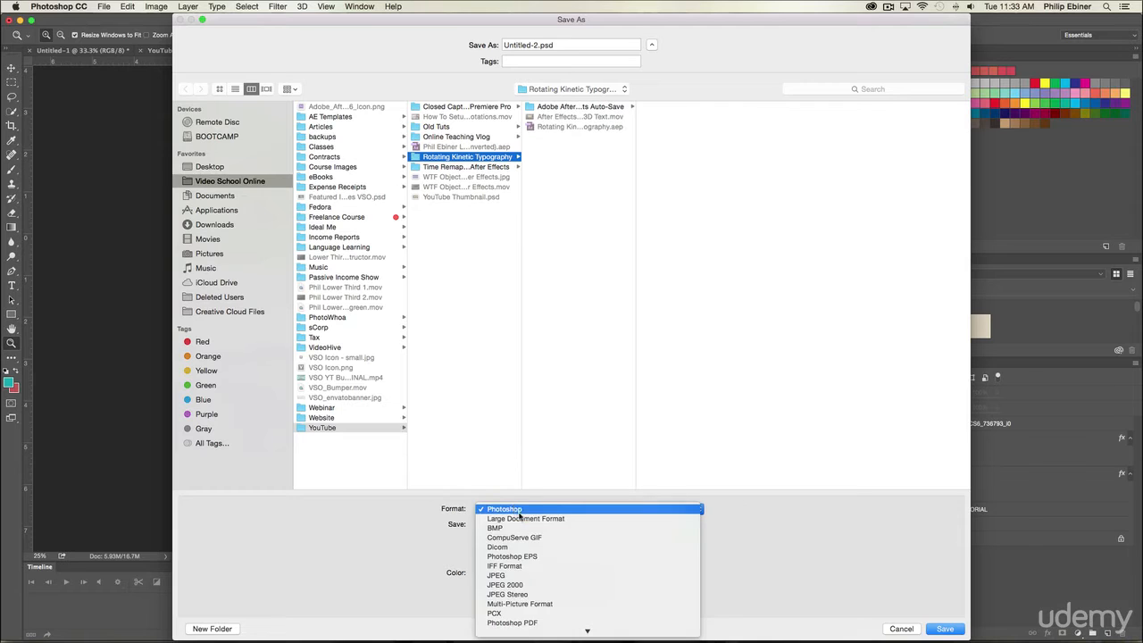
pyautogui.click(509, 595)
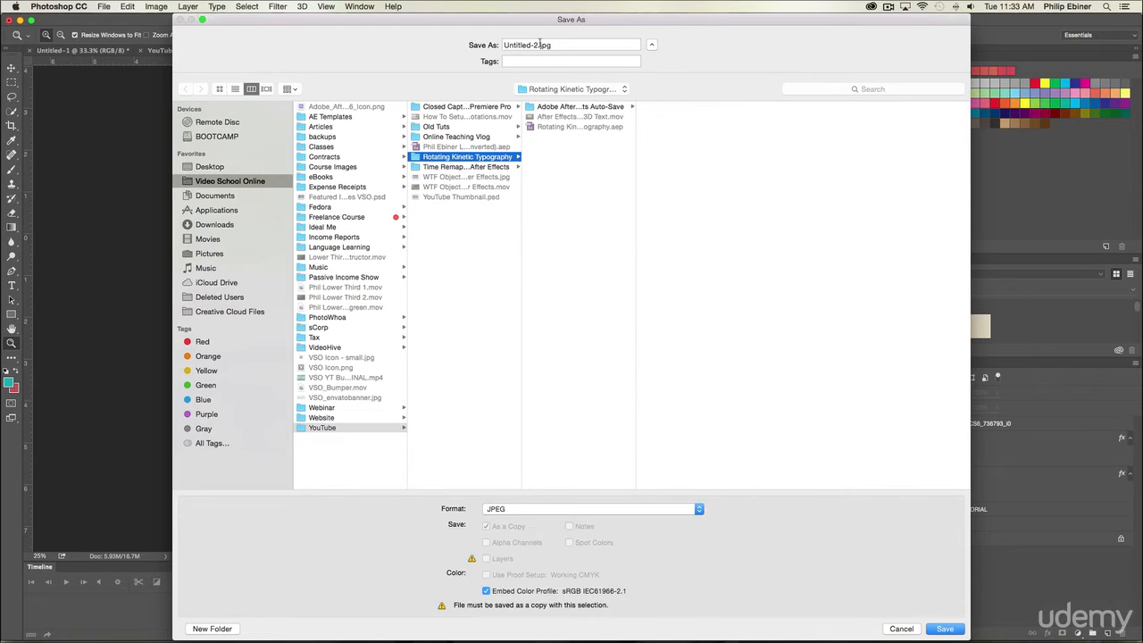
pyautogui.click(563, 116)
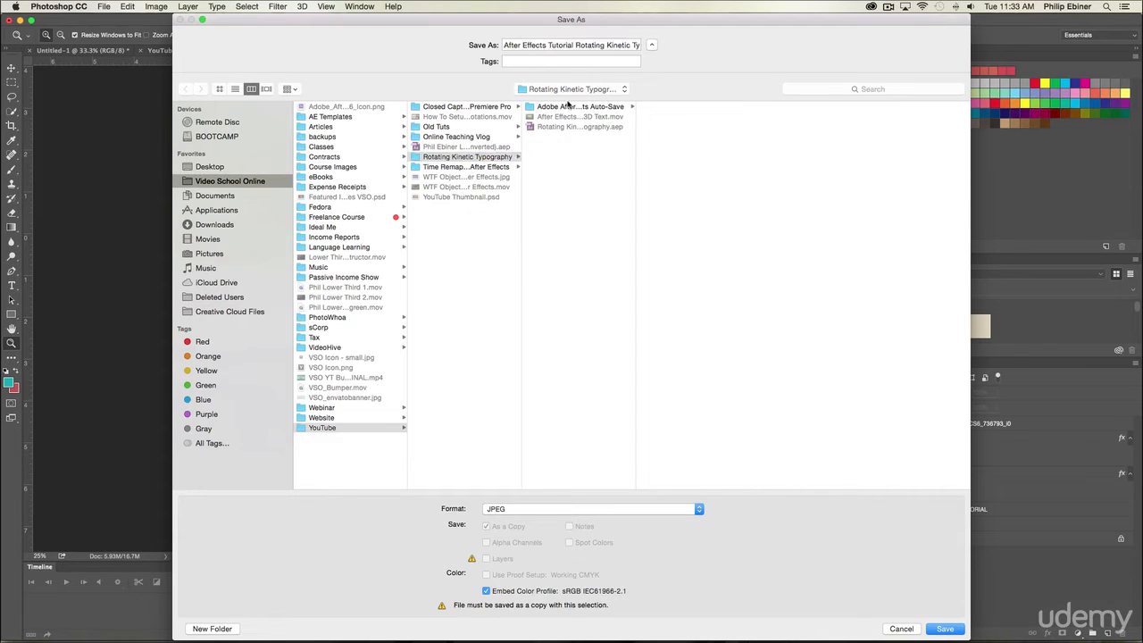
pyautogui.tripleClick(593, 41)
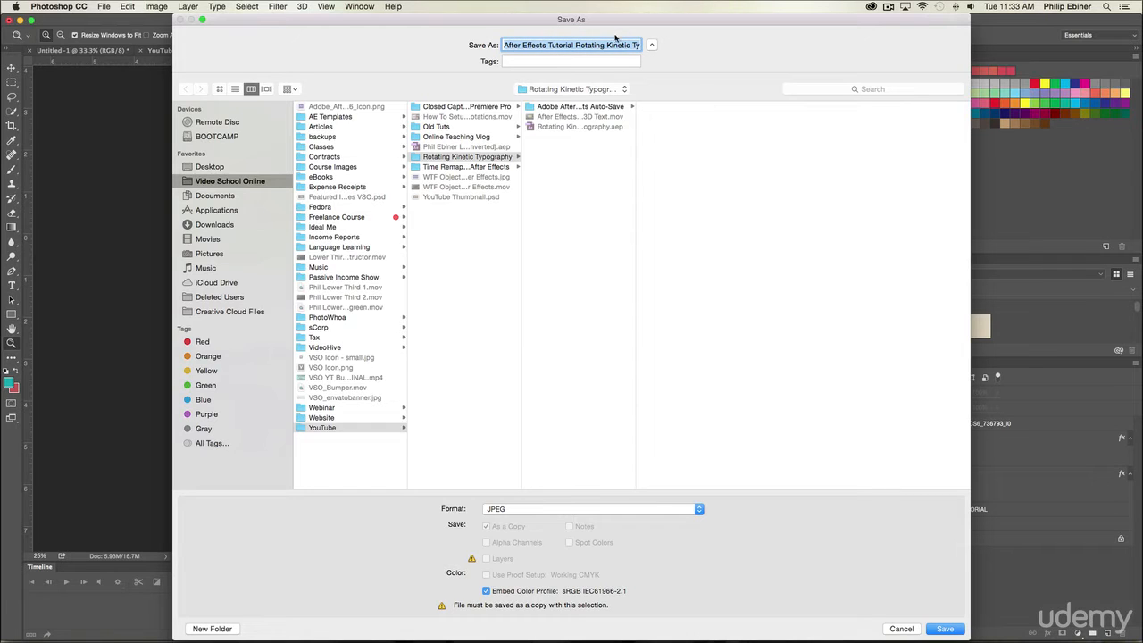
pyautogui.moveTo(614, 41); pyautogui.dragTo(758, 54)
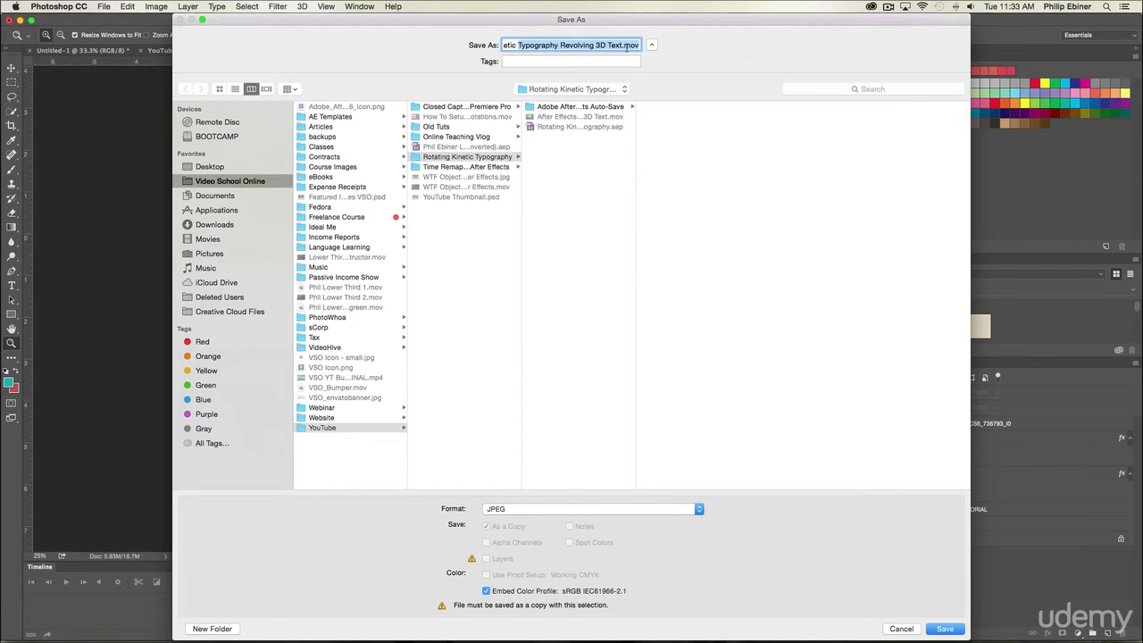
pyautogui.moveTo(626, 47); pyautogui.dragTo(688, 51)
pyautogui.press('BackSpace')
pyautogui.press('BackSpace')
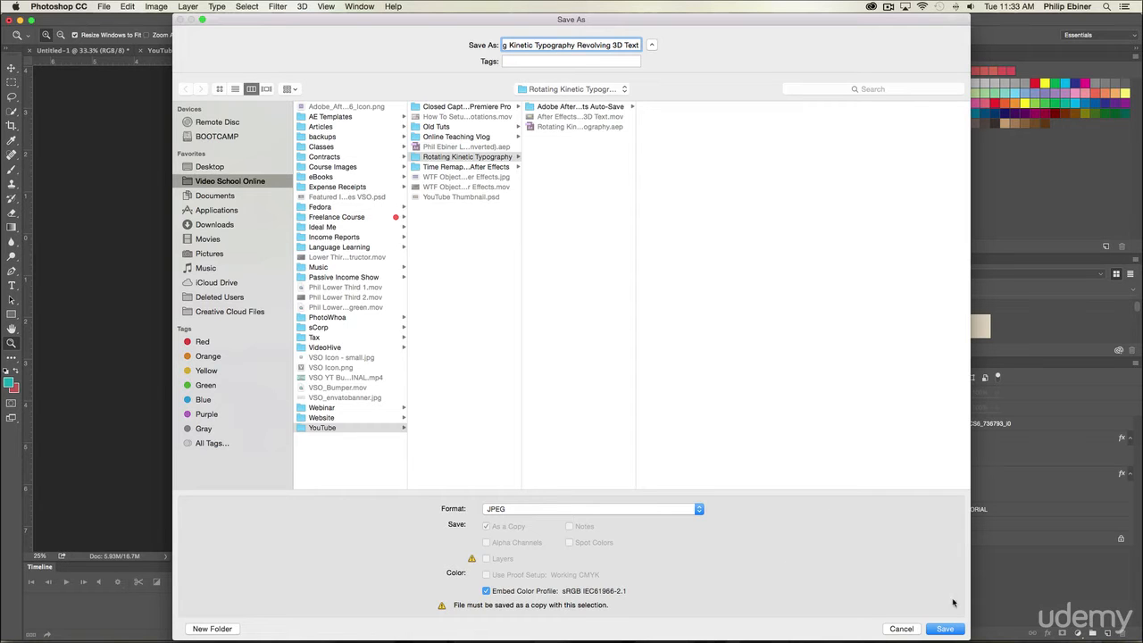
# Step: Save the thumbnail as a Baseline Optimized JPEG, moving the quality slightly toward a smaller file
pyautogui.click(945, 629)
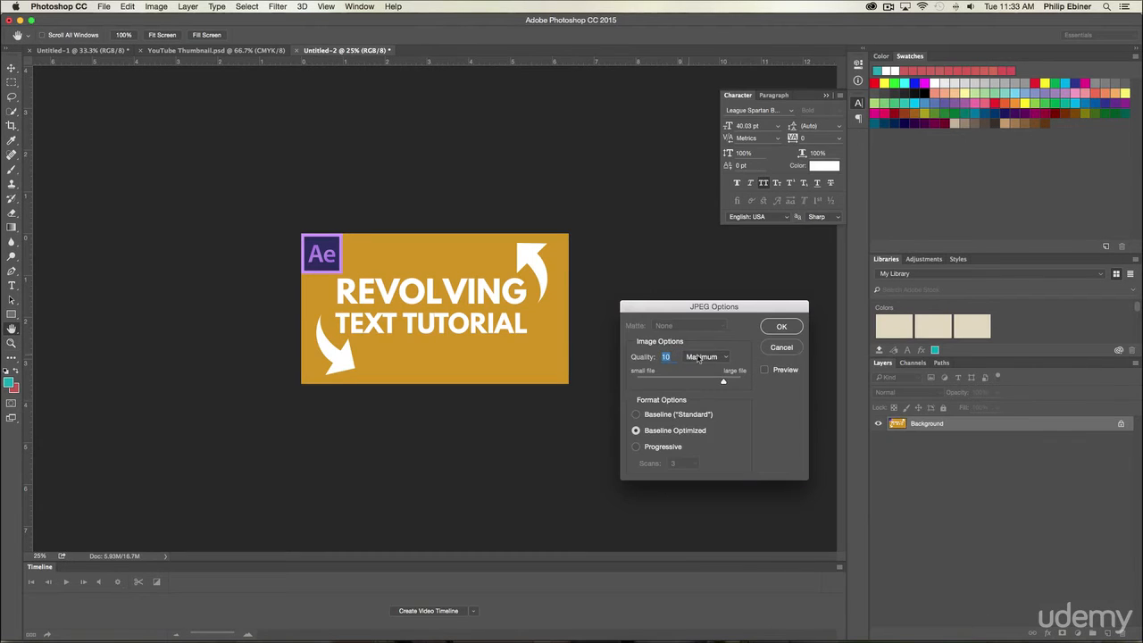
pyautogui.moveTo(690, 304); pyautogui.dragTo(470, 230)
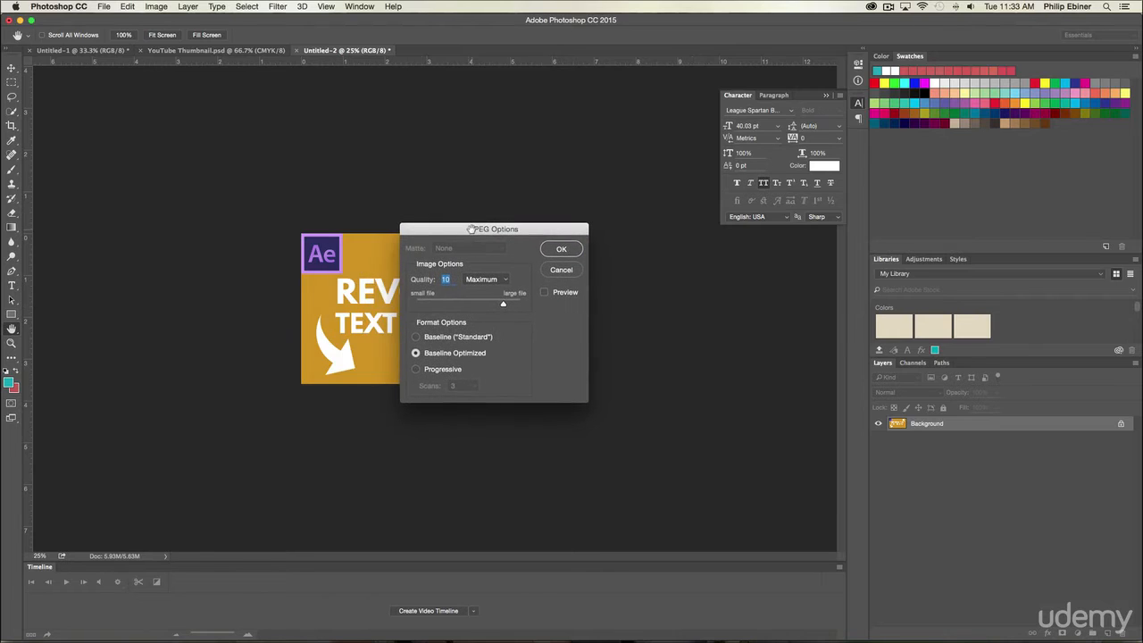
pyautogui.moveTo(503, 306); pyautogui.dragTo(494, 306)
pyautogui.click(561, 250)
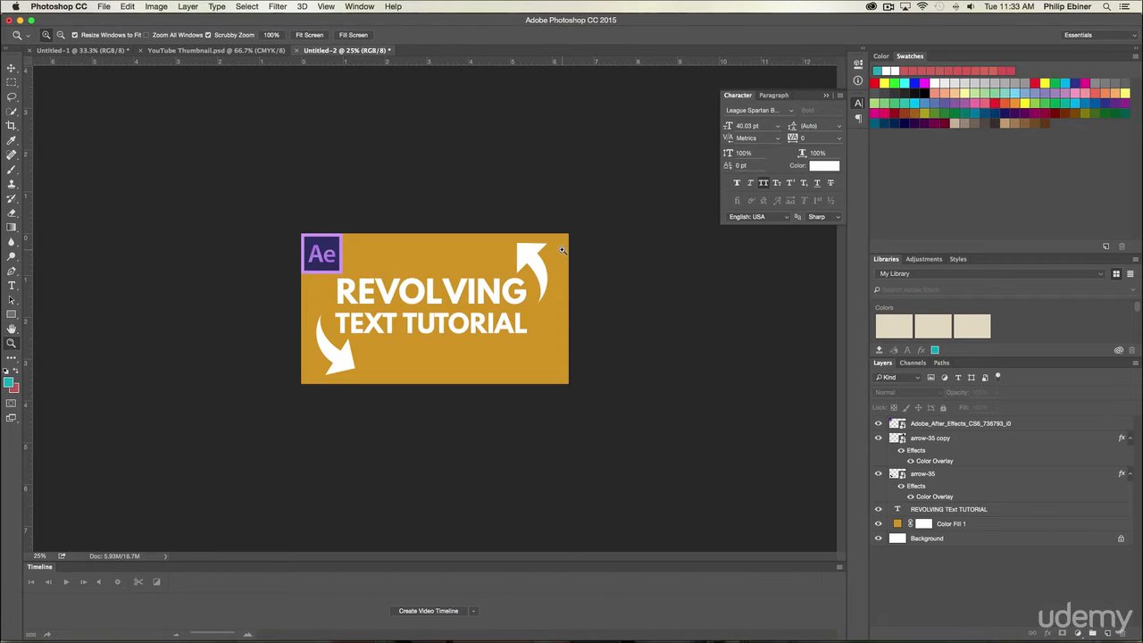
# Step: Switch to Chrome and check the custom thumbnail size limit on the YouTube upload page
pyautogui.press('super+Tab')
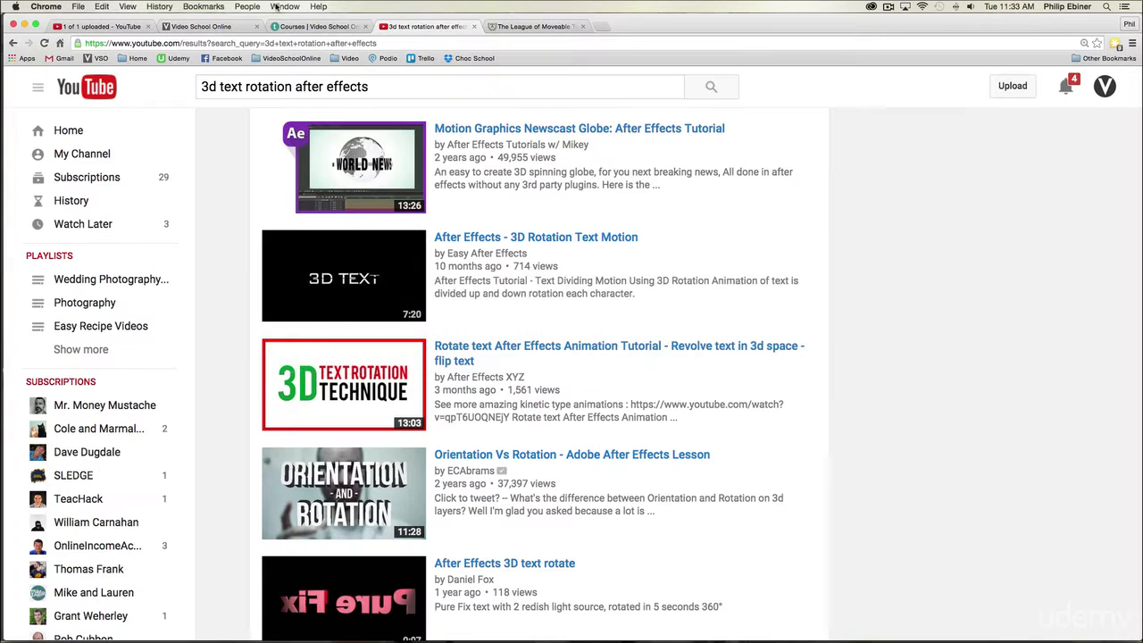
pyautogui.click(116, 27)
pyautogui.scroll(-5, 684, 453)
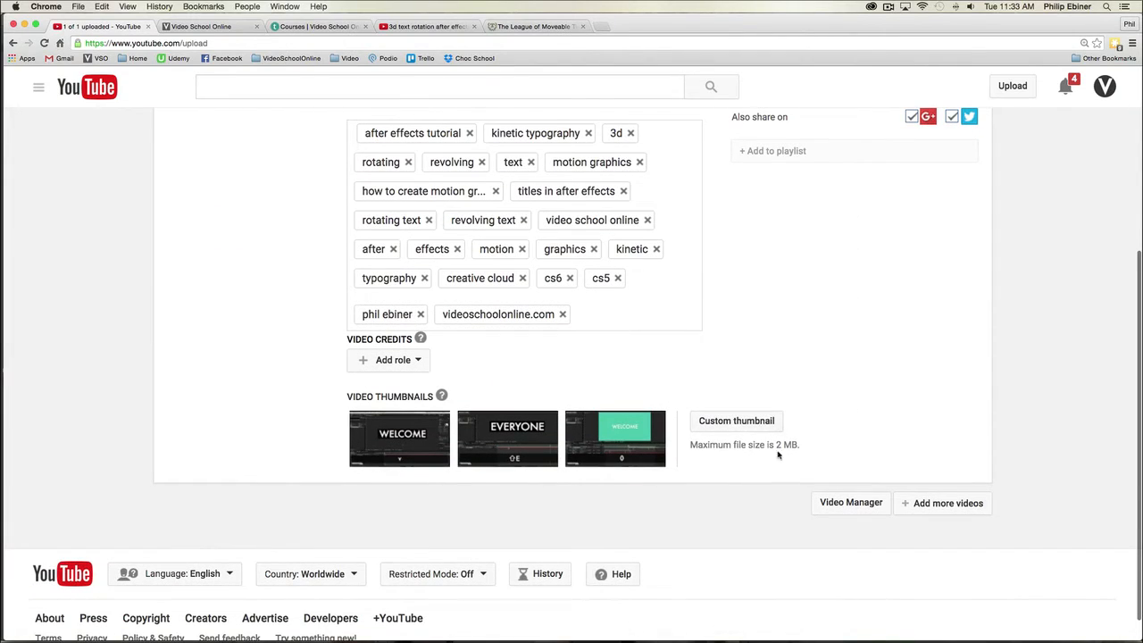
# Step: Switch to Finder and check the saved thumbnail's file size and full-size preview in the Rotating Kinetic Typography folder
pyautogui.press('super+Tab')
pyautogui.press('super+Tab')
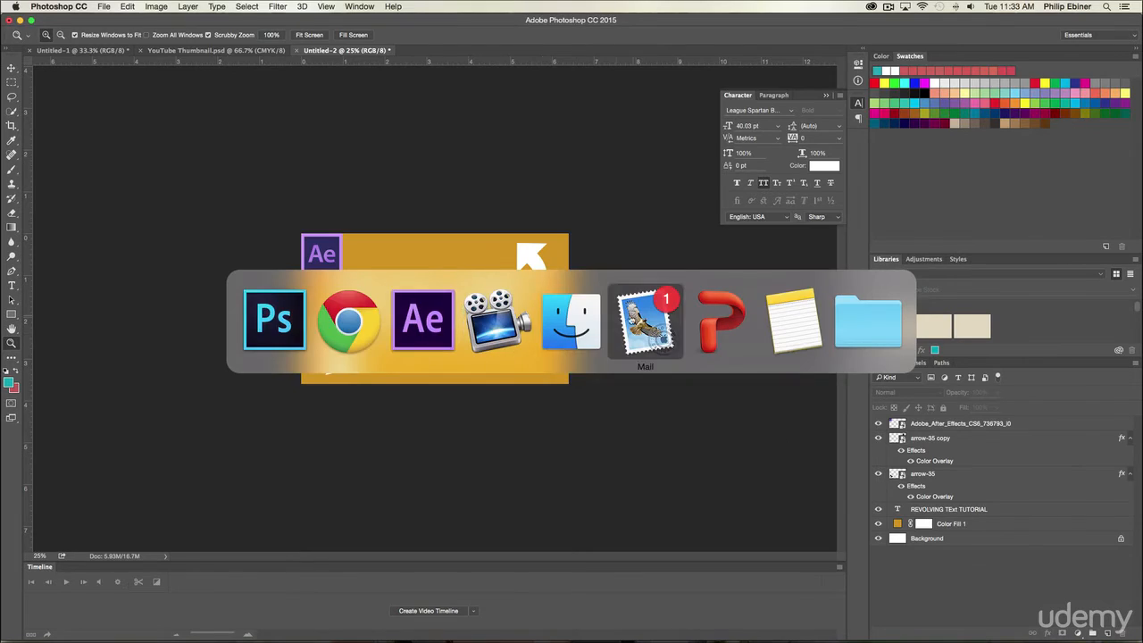
pyautogui.click(546, 317)
pyautogui.click(603, 195)
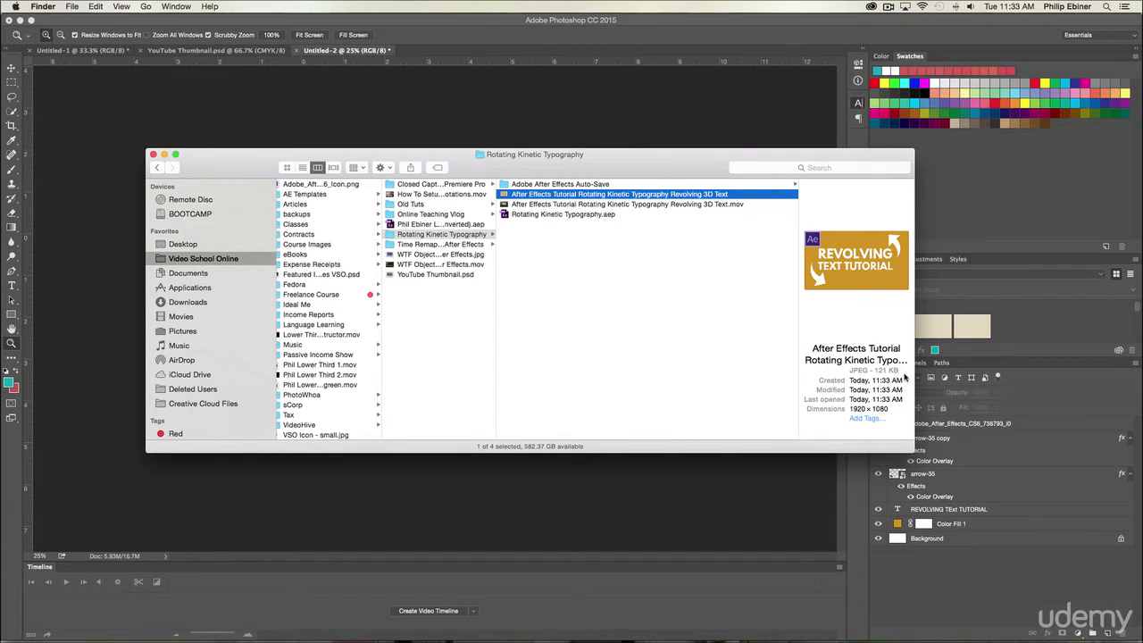
pyautogui.press('space')
pyautogui.moveTo(502, 28); pyautogui.dragTo(431, 42)
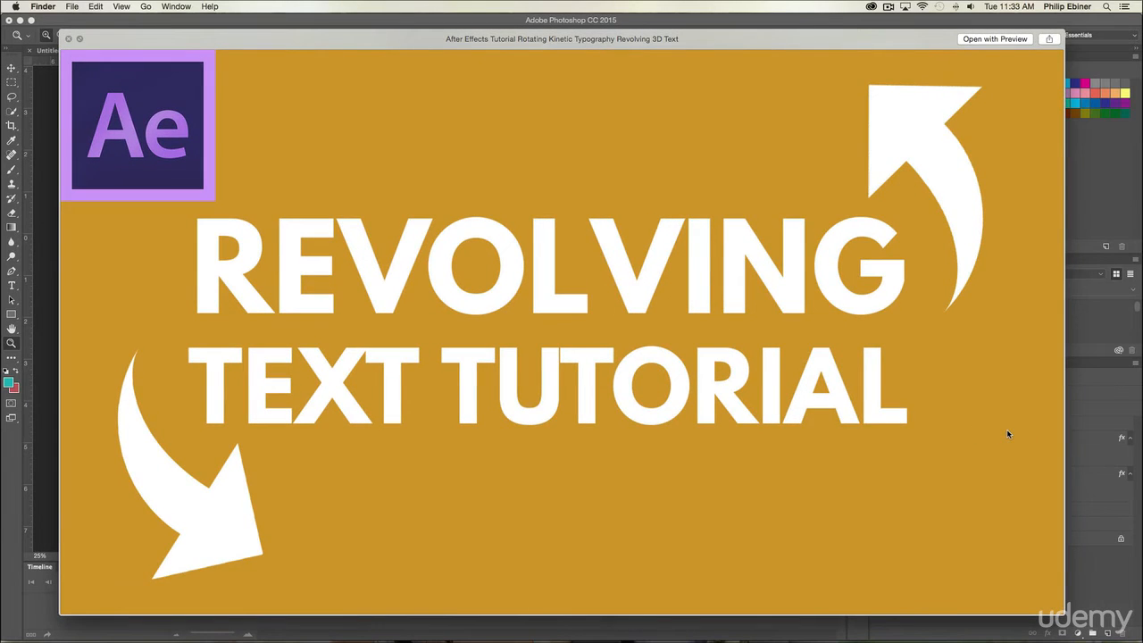
pyautogui.press('space')
pyautogui.click(925, 383)
# Step: Switch back to Chrome and upload the Revolving 3D Text JPEG from the Rotating Kinetic Typography folder as the video's custom thumbnail
pyautogui.press('super+Tab')
pyautogui.press('super+Tab')
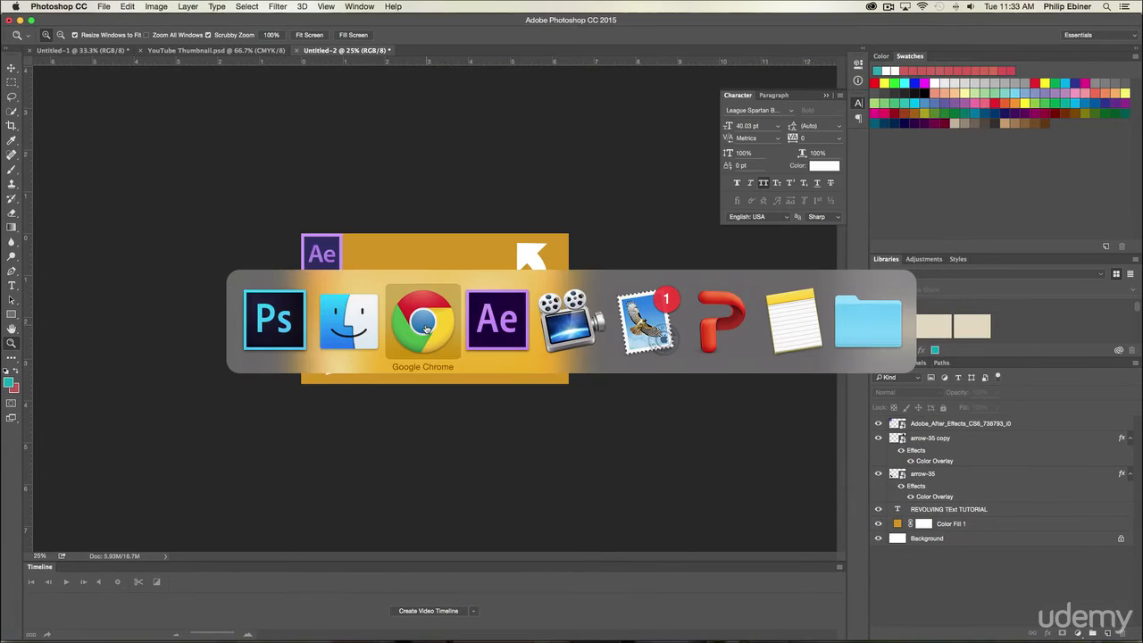
pyautogui.scroll(3, 546, 366)
pyautogui.click(765, 479)
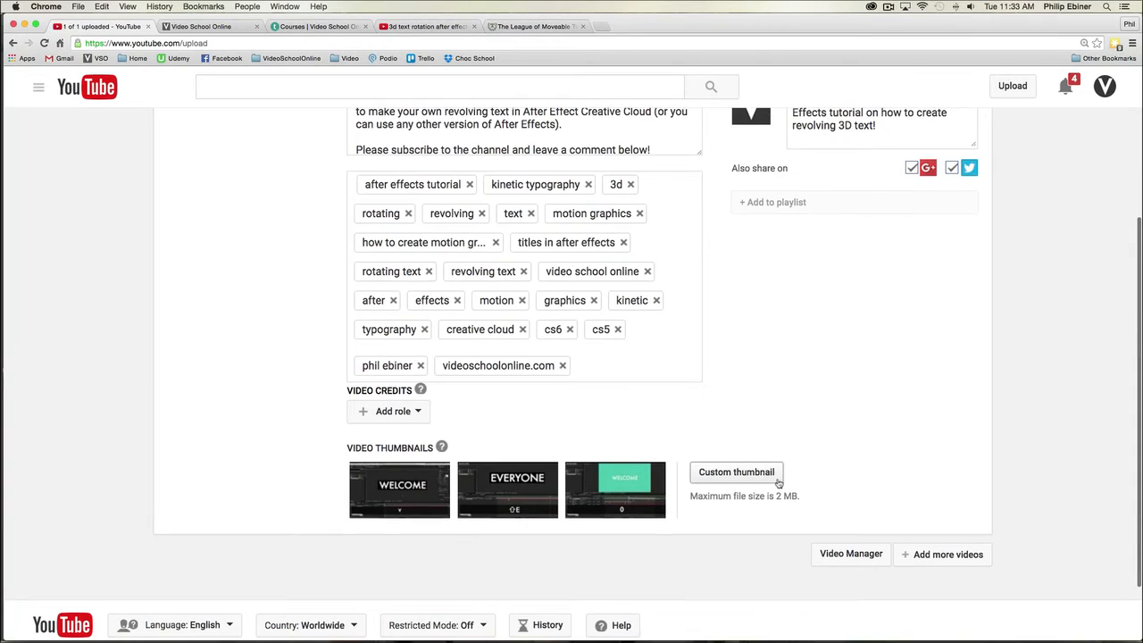
pyautogui.click(545, 78)
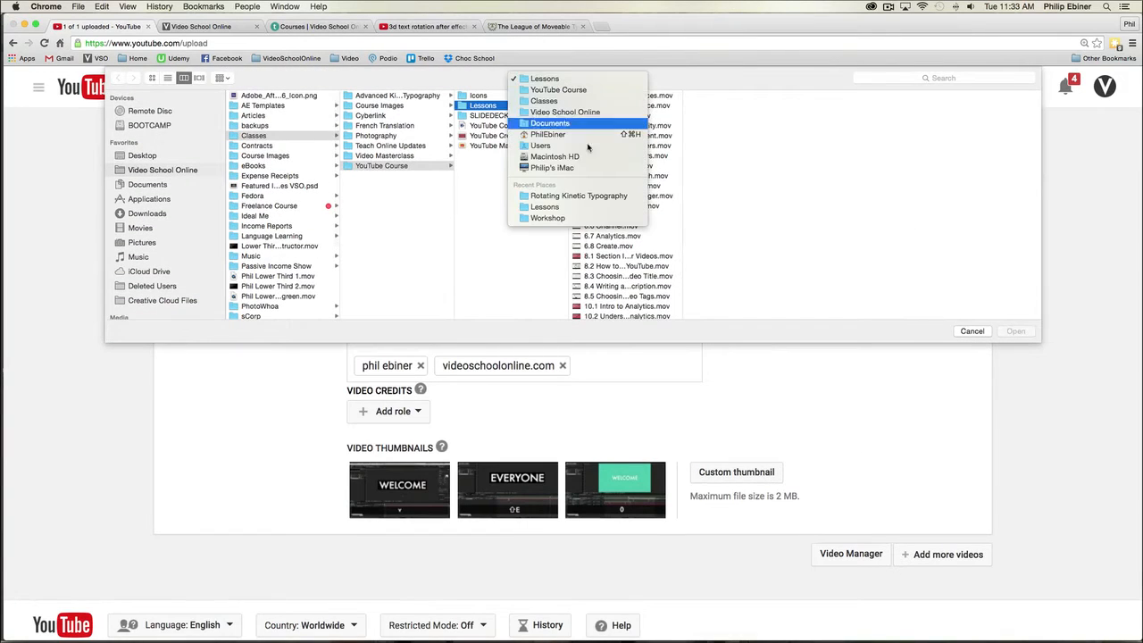
pyautogui.click(580, 195)
pyautogui.click(536, 106)
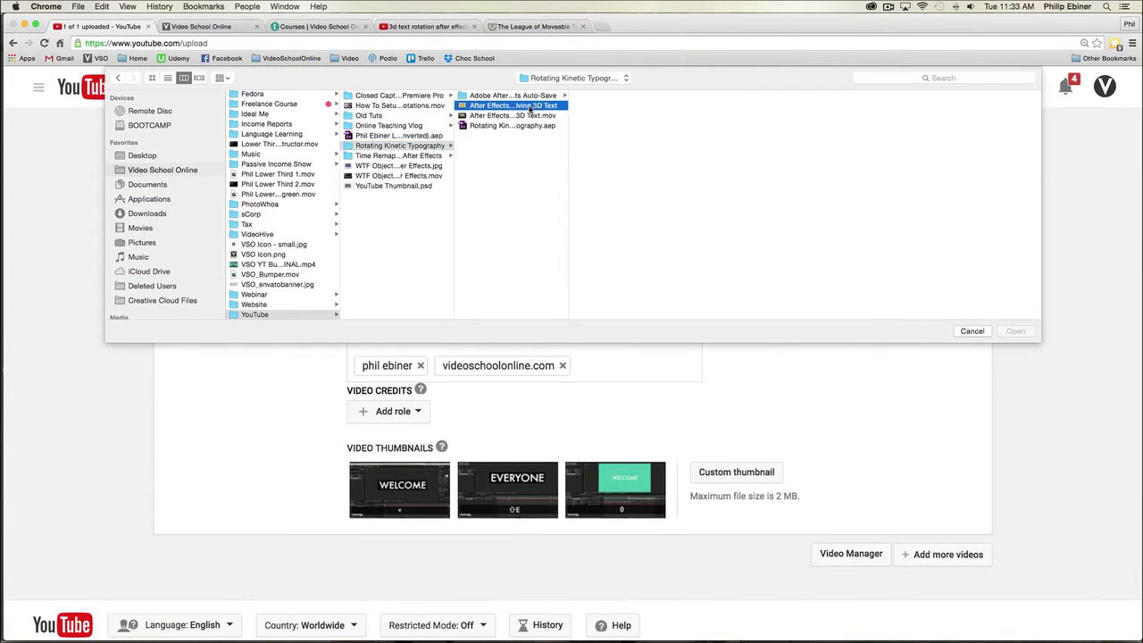
pyautogui.doubleClick(540, 107)
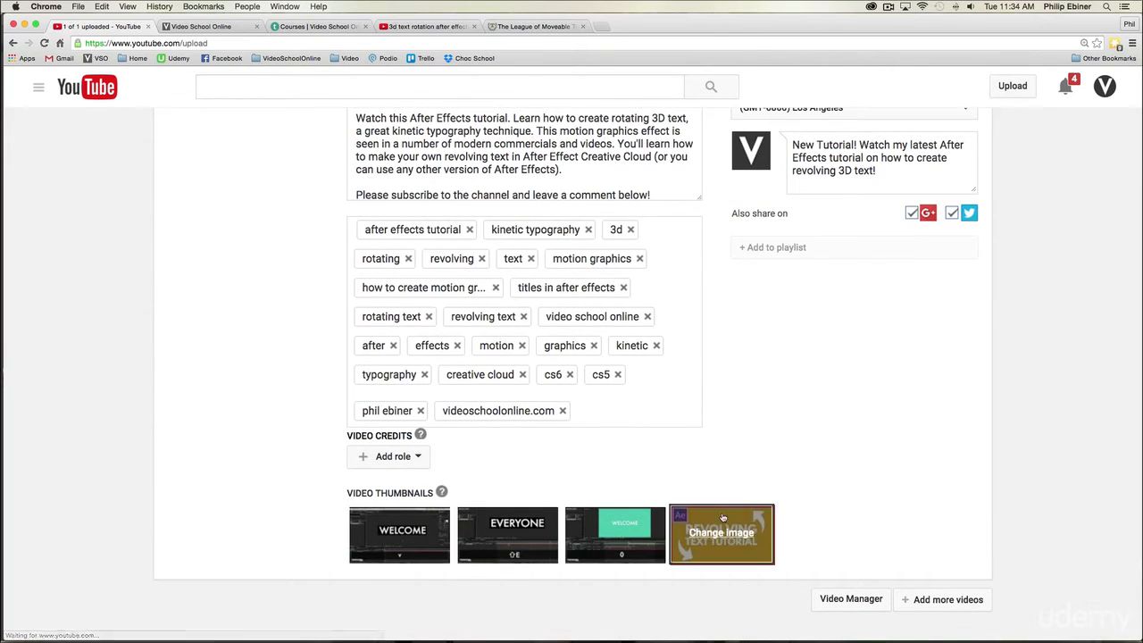
# Step: Review the video's basic info, including title, description, tags, schedule, social sharing and playlist options
pyautogui.scroll(1, 831, 444)
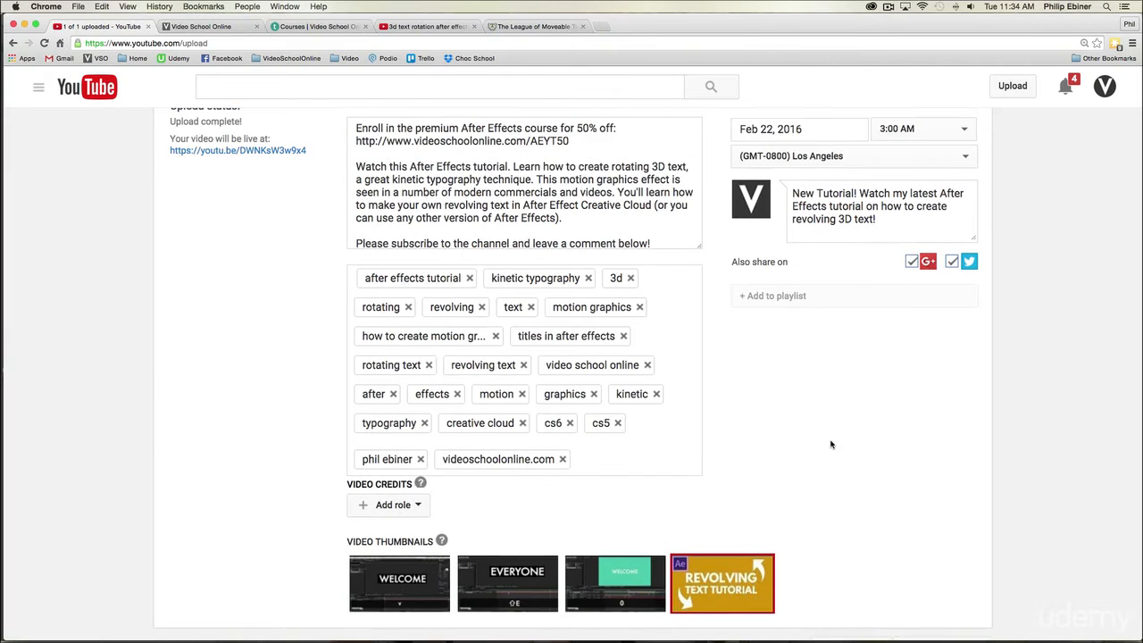
pyautogui.scroll(3, 830, 444)
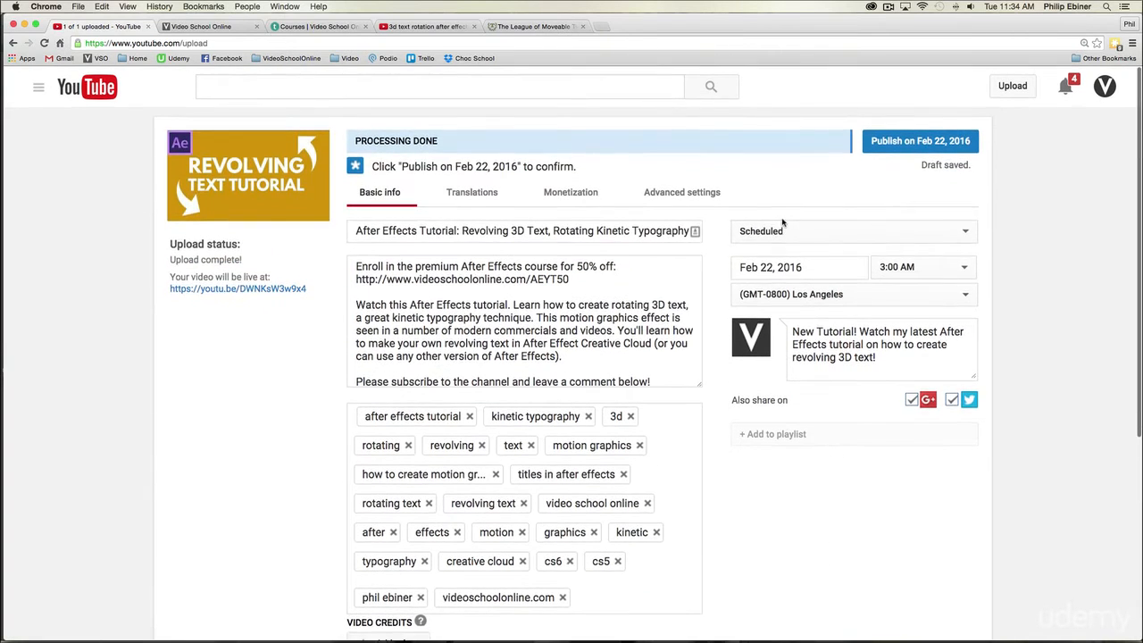
pyautogui.scroll(-1, 775, 411)
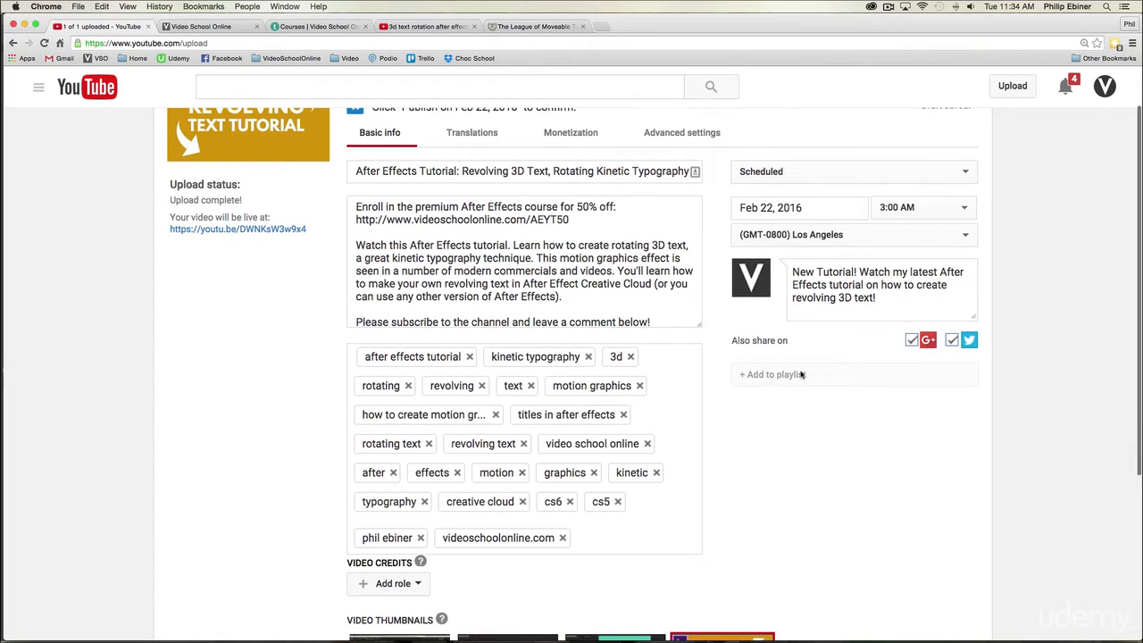
pyautogui.scroll(1, 789, 366)
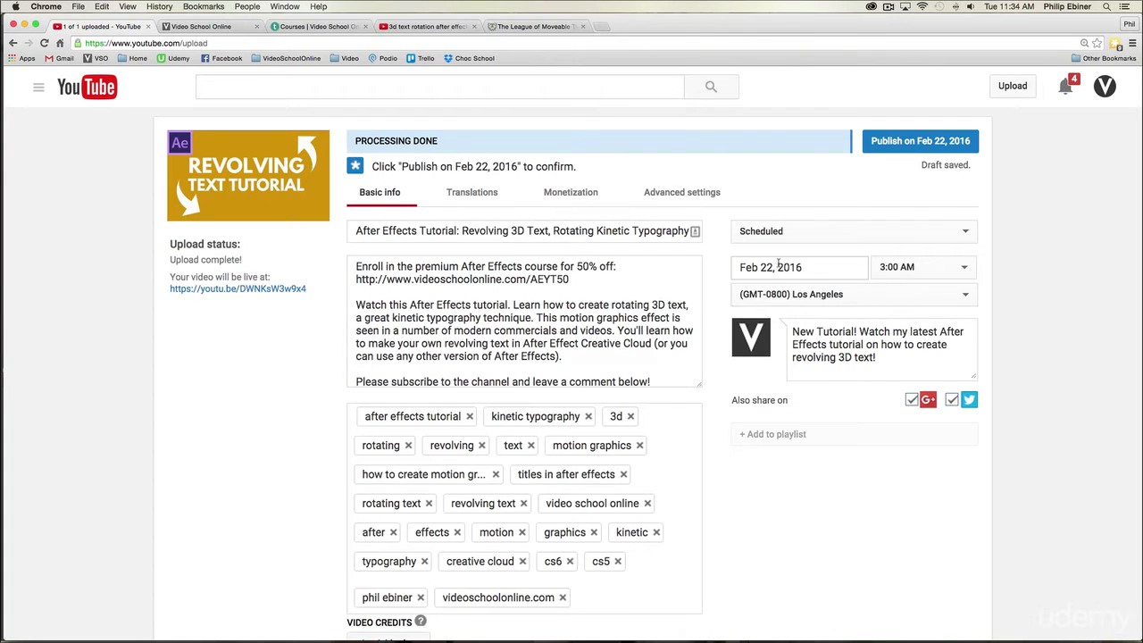
pyautogui.scroll(-1, 779, 264)
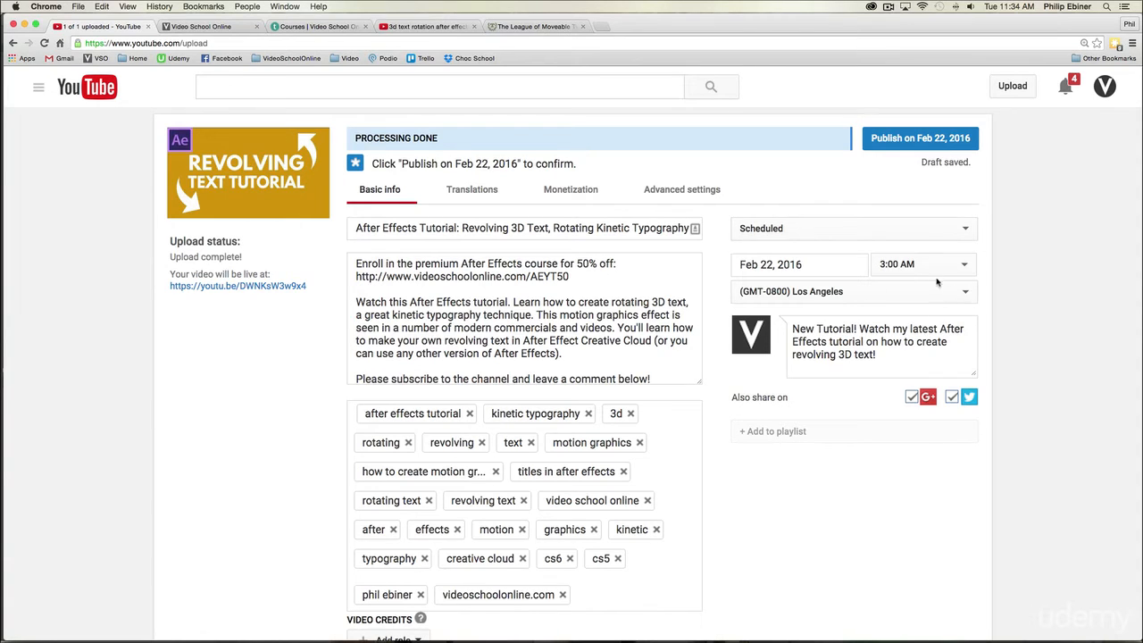
pyautogui.scroll(-5, 937, 283)
pyautogui.scroll(5, 932, 351)
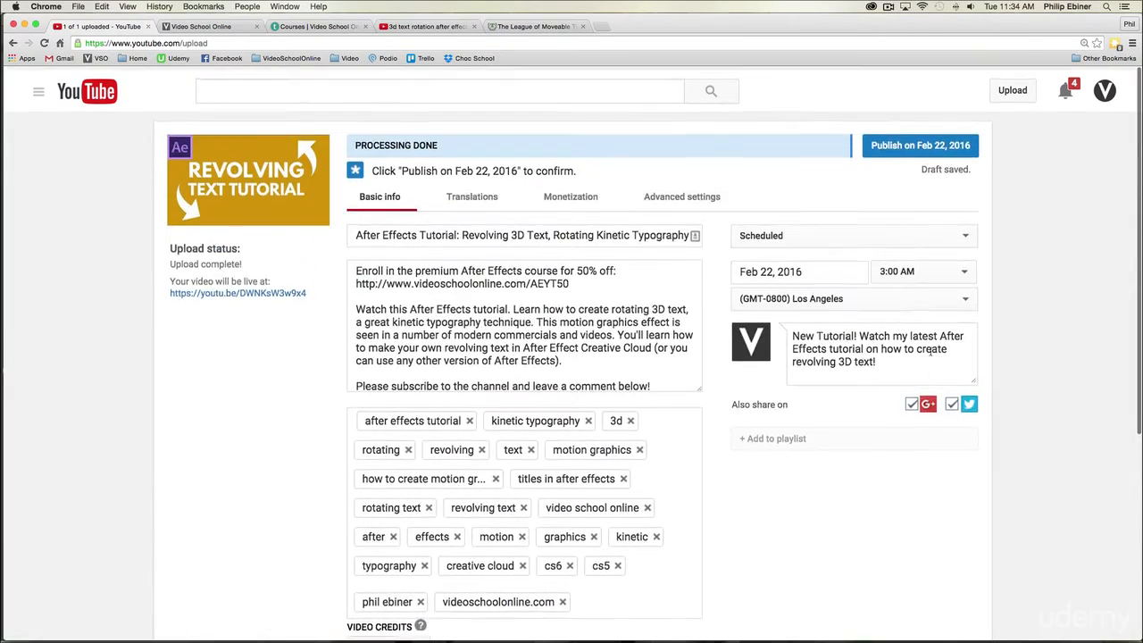
# Step: Examine the video's translation, monetization and advanced settings, including ad formats, comments, licensing, category and distribution options
pyautogui.click(470, 190)
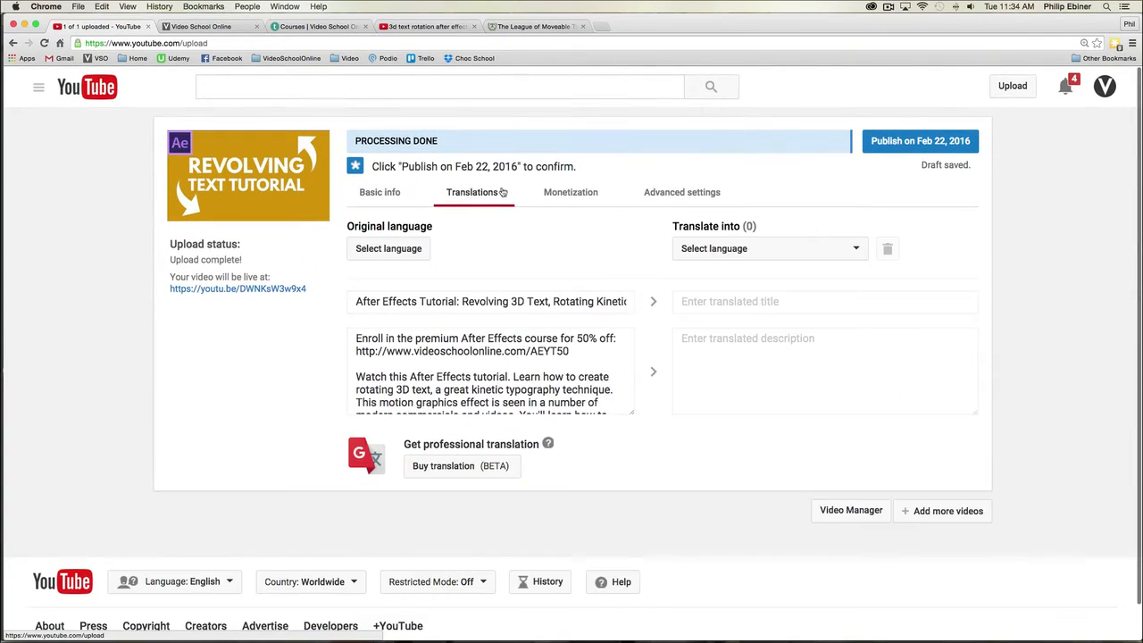
pyautogui.click(571, 195)
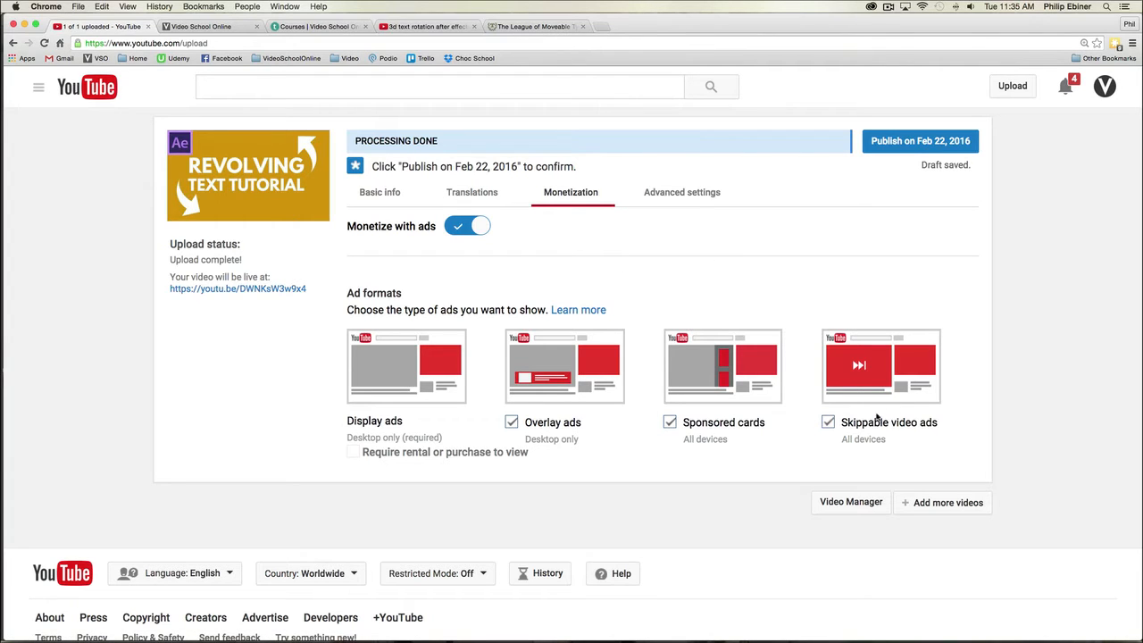
pyautogui.click(670, 188)
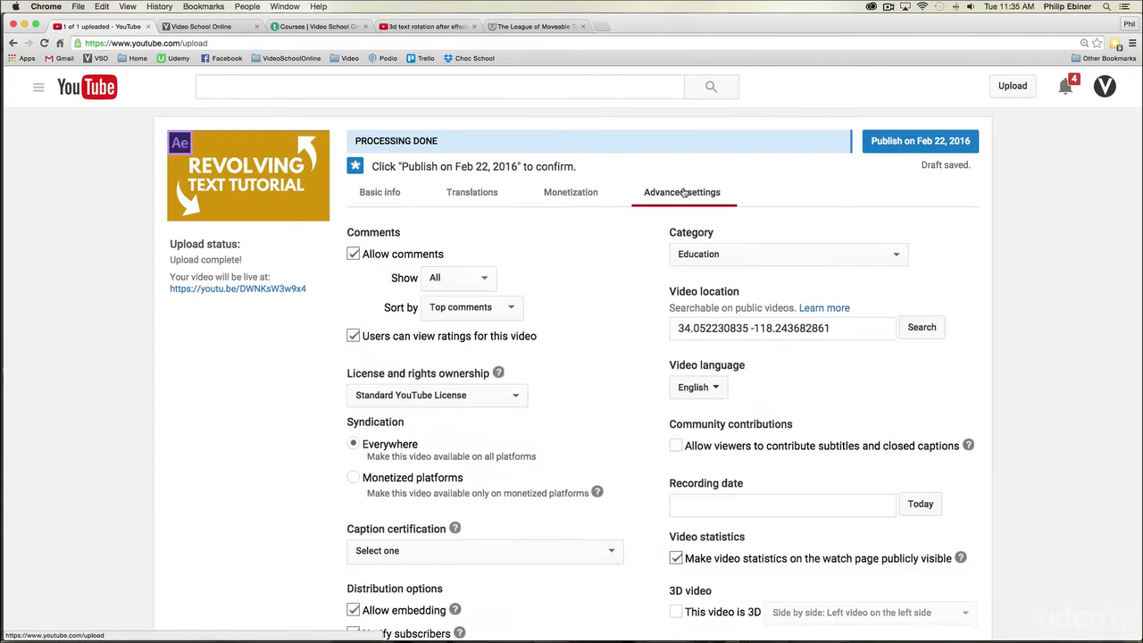
pyautogui.scroll(-3, 652, 230)
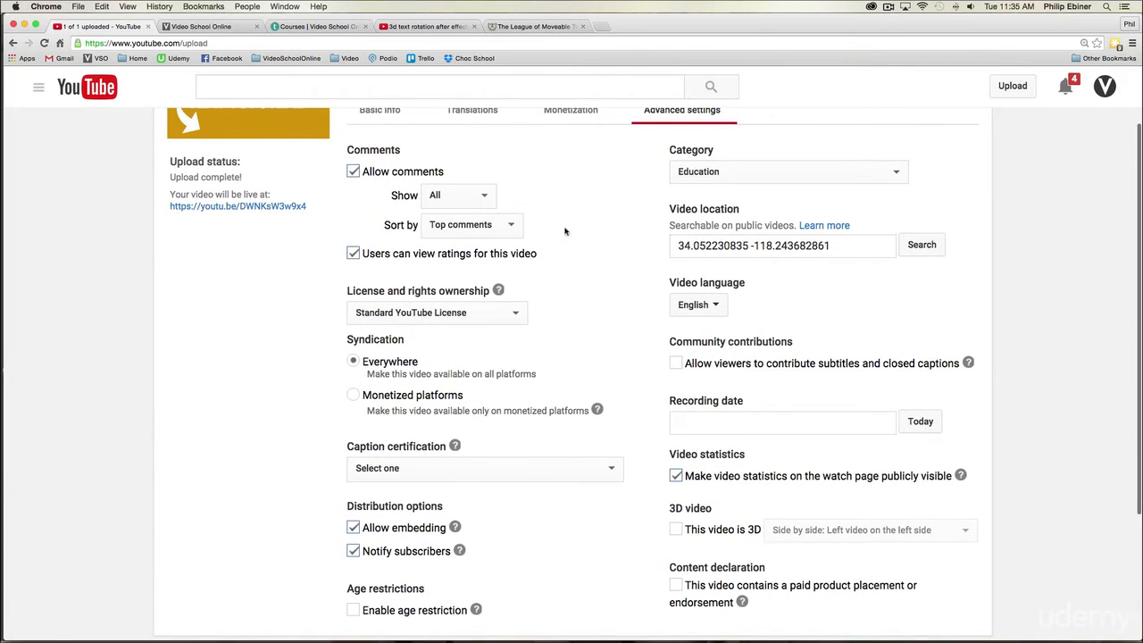
pyautogui.scroll(-3, 566, 229)
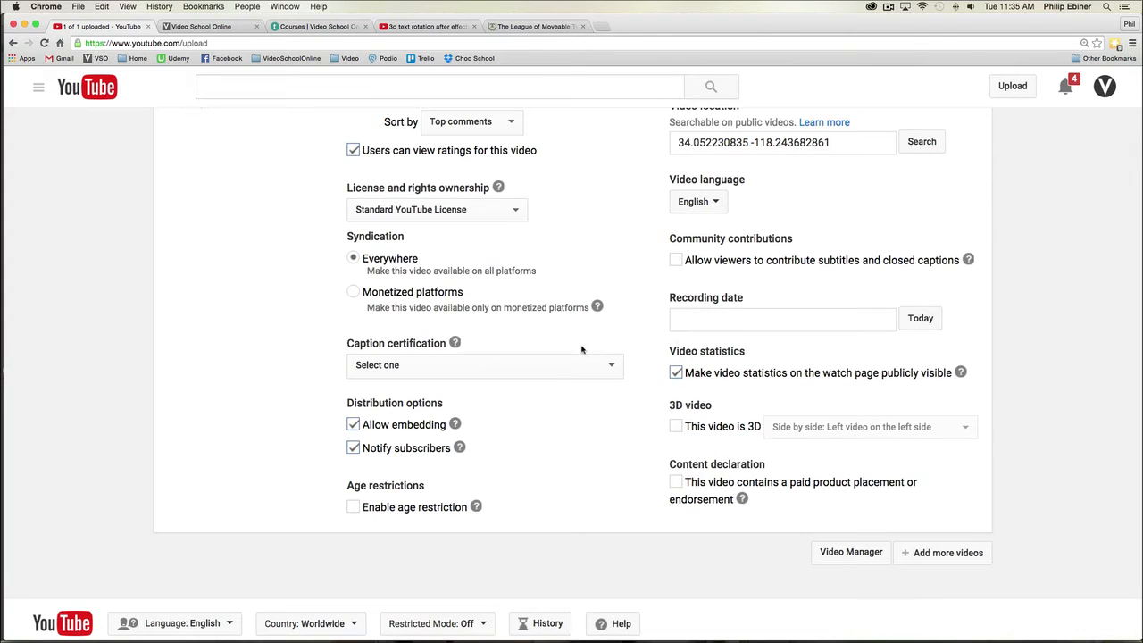
pyautogui.scroll(5, 586, 283)
# Step: Recheck the title and description in the basic info and confirm the video's scheduled publication on Feb 22, 2016
pyautogui.click(380, 192)
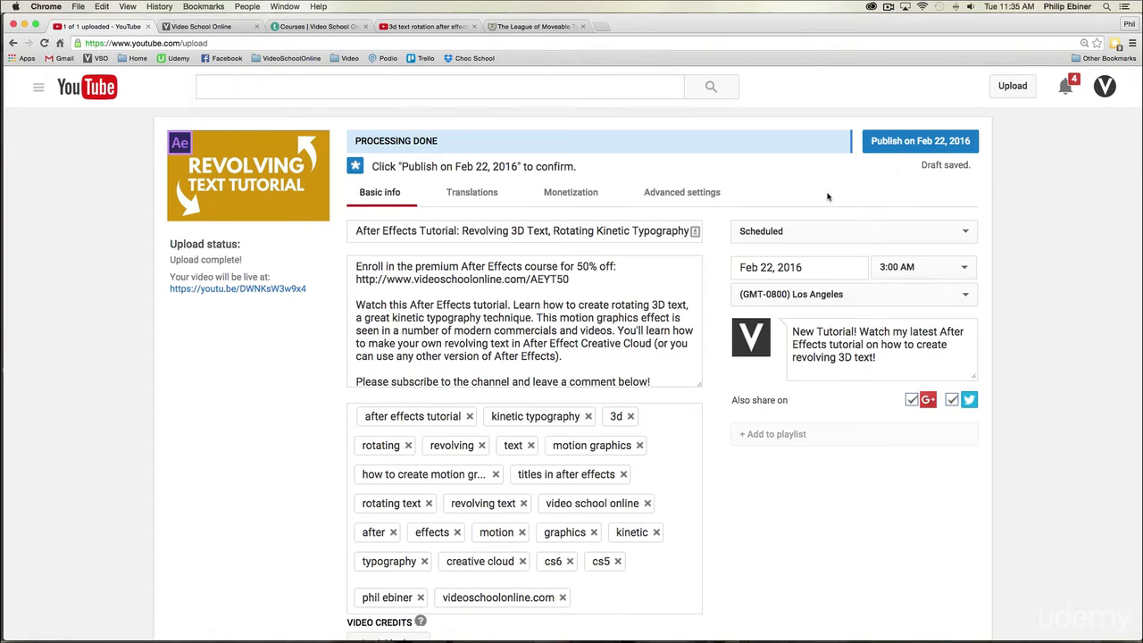
pyautogui.moveTo(403, 230); pyautogui.dragTo(516, 230)
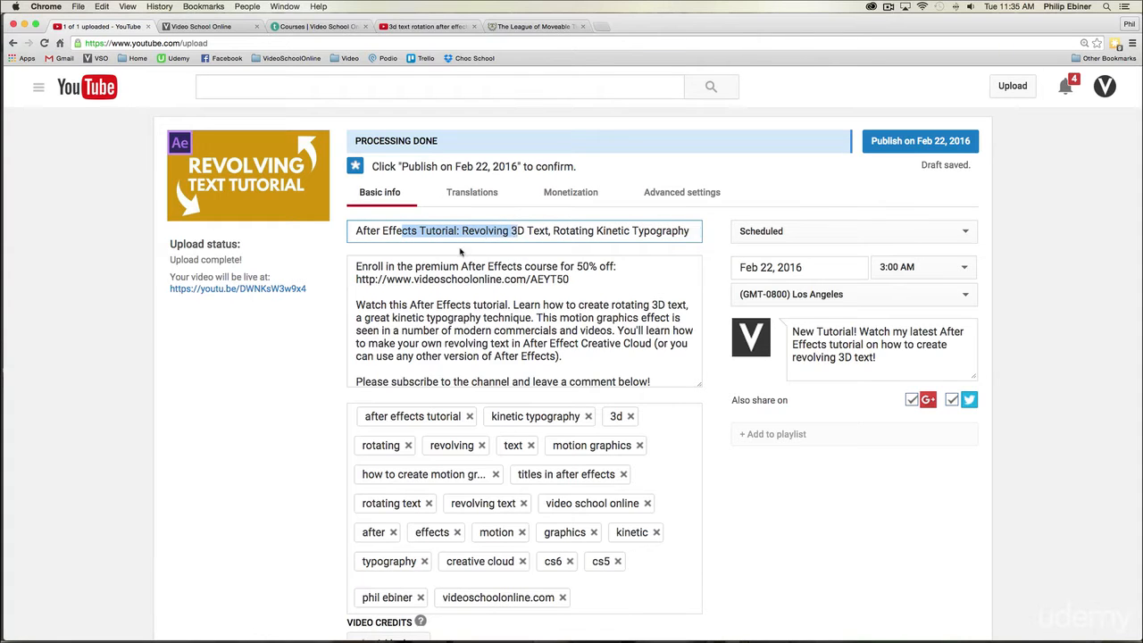
pyautogui.moveTo(399, 304); pyautogui.dragTo(522, 343)
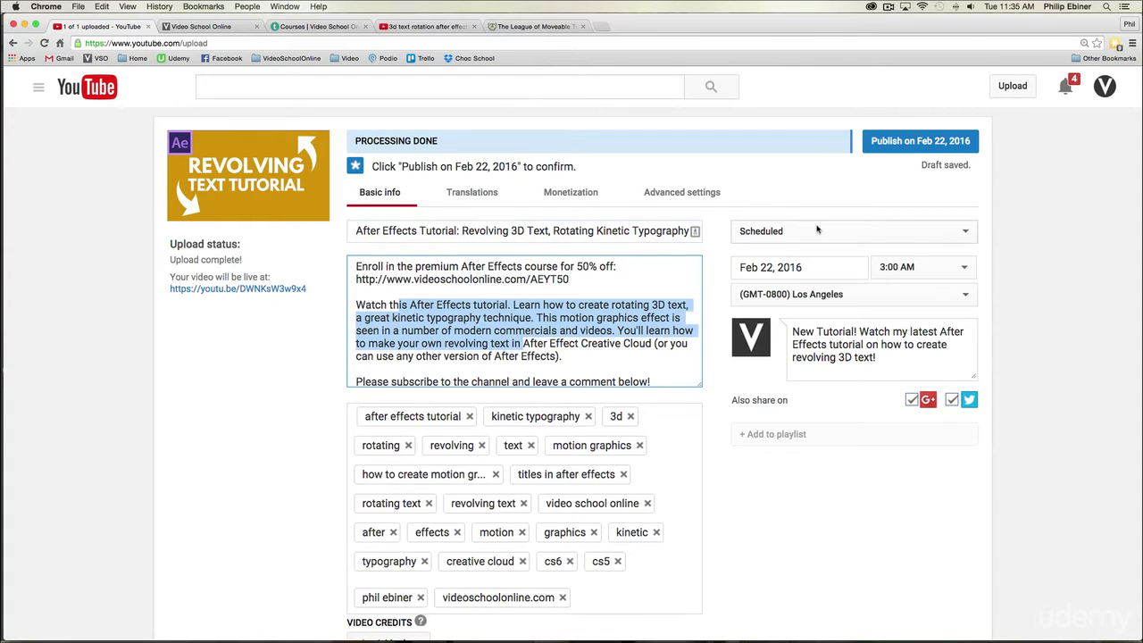
pyautogui.scroll(-3, 792, 466)
pyautogui.scroll(3, 791, 465)
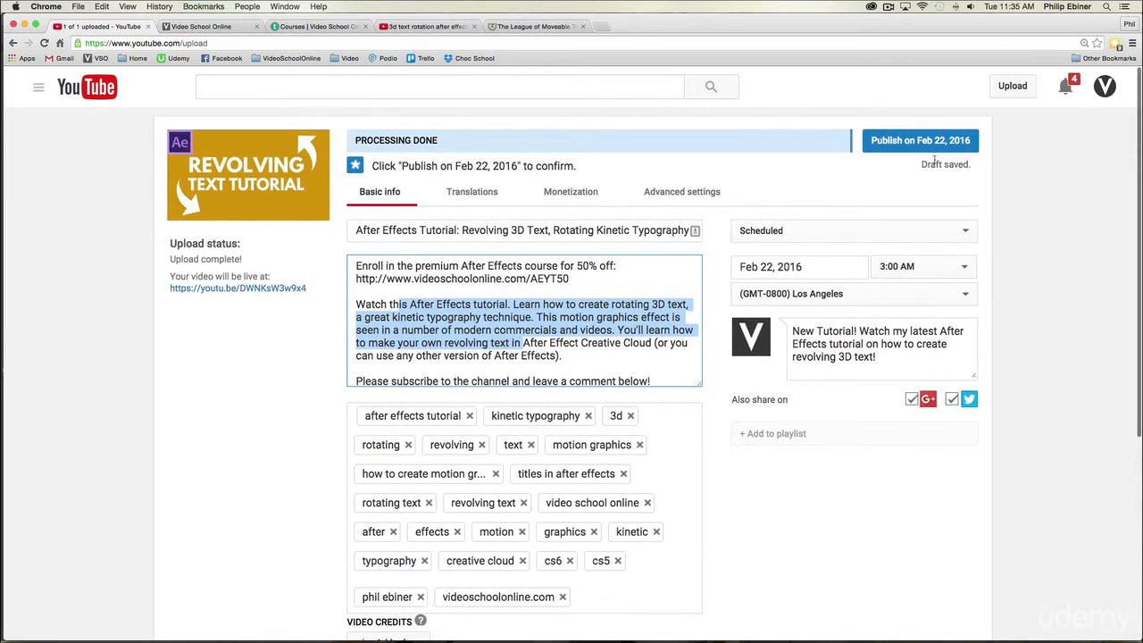
pyautogui.click(924, 149)
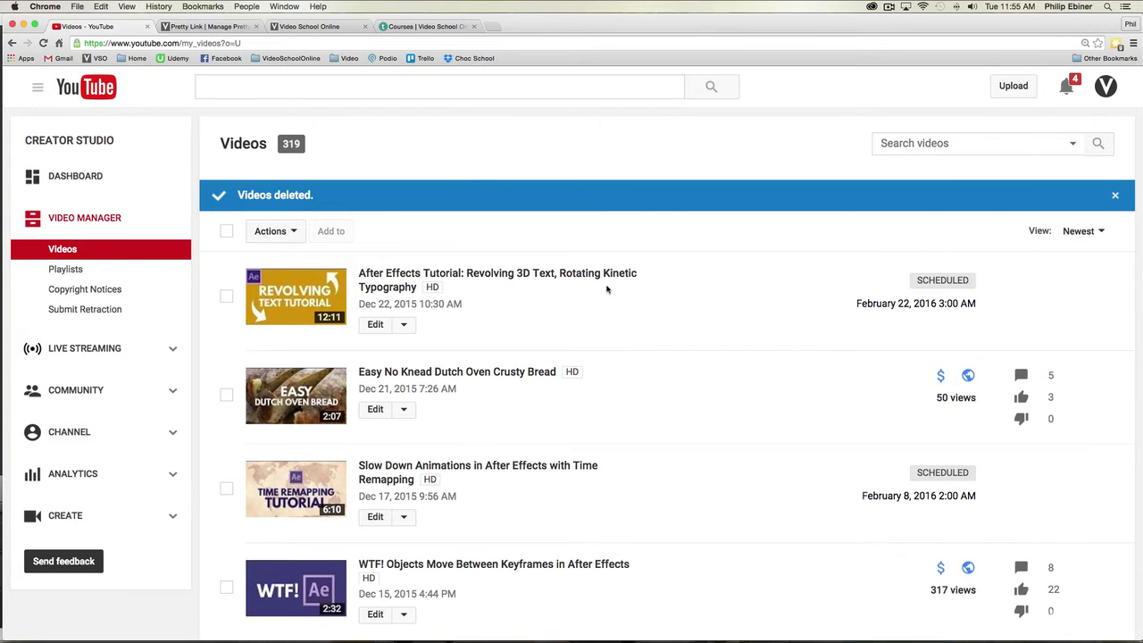
# Step: Open the cards editor for the Complete Sony a7R ii Tutorial & Review video from the uploaded videos list
pyautogui.scroll(-3, 605, 286)
pyautogui.scroll(-10, 602, 303)
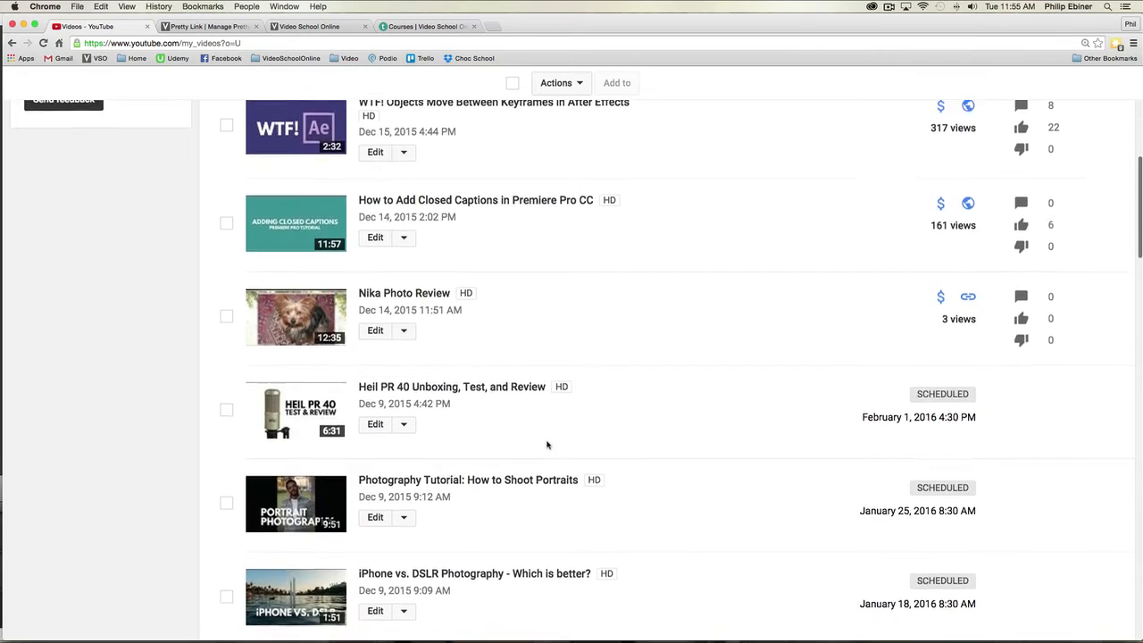
pyautogui.scroll(-6, 550, 442)
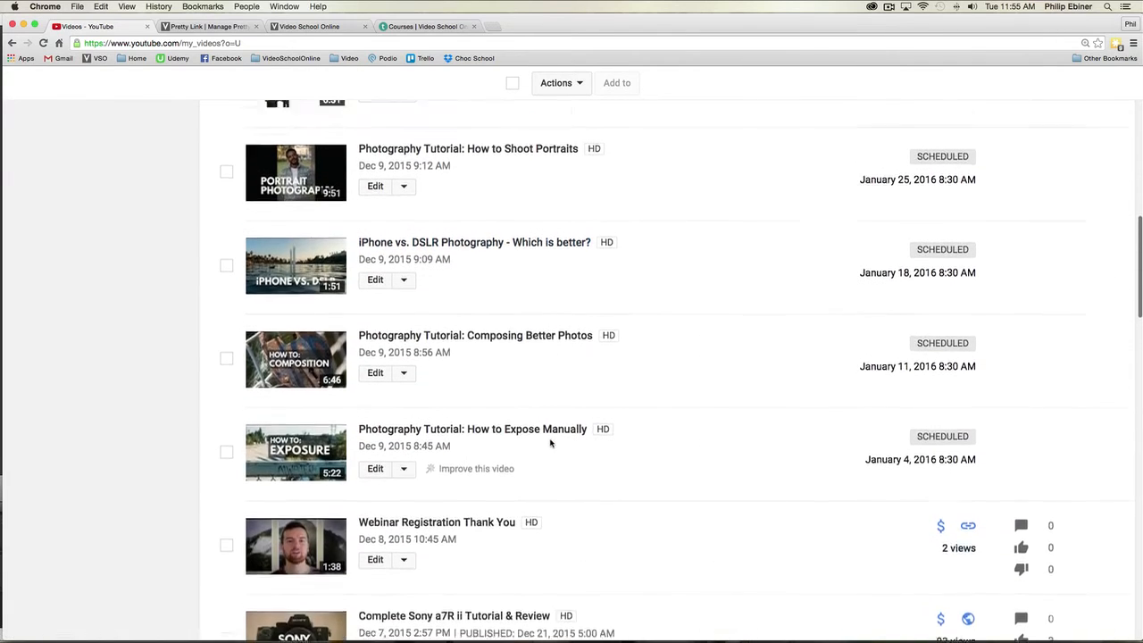
pyautogui.scroll(5, 549, 444)
pyautogui.scroll(-8, 550, 444)
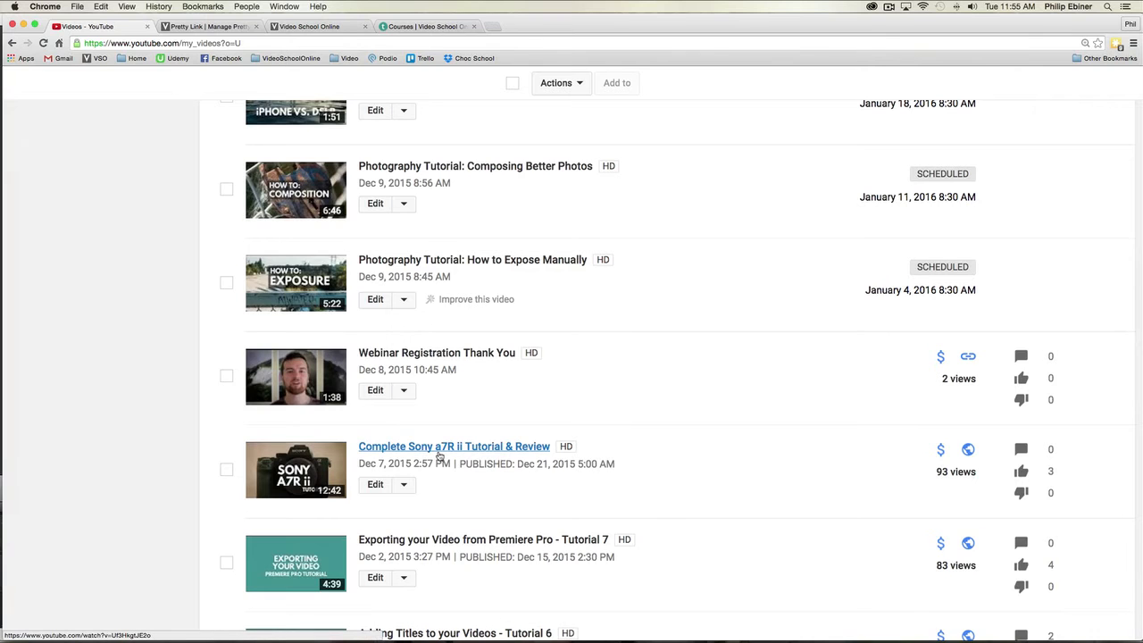
pyautogui.click(440, 448)
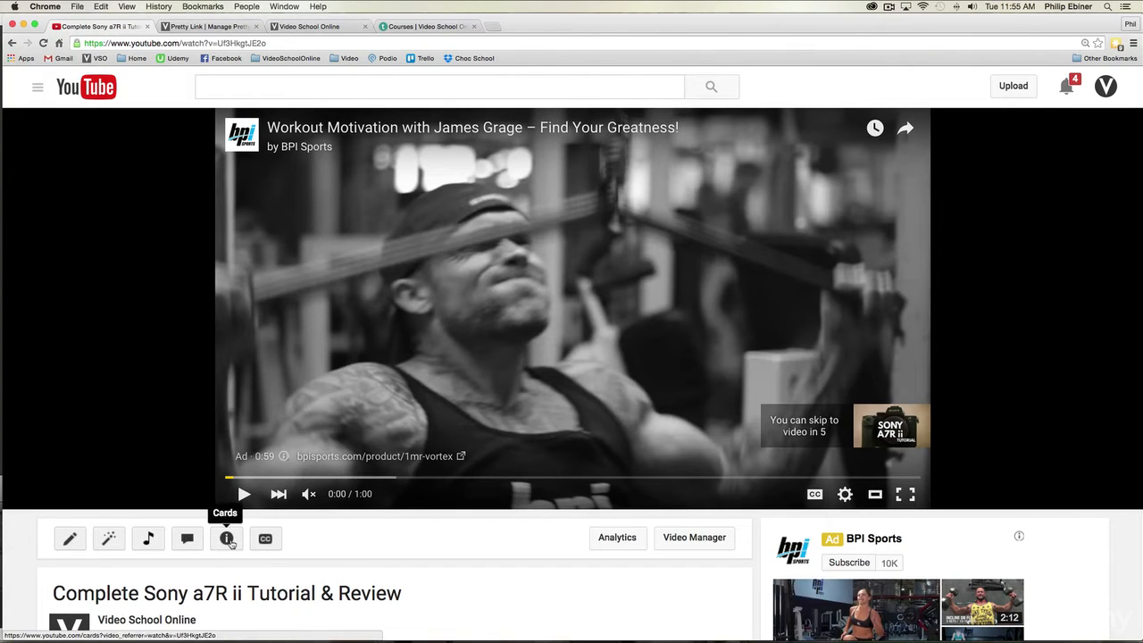
pyautogui.click(228, 540)
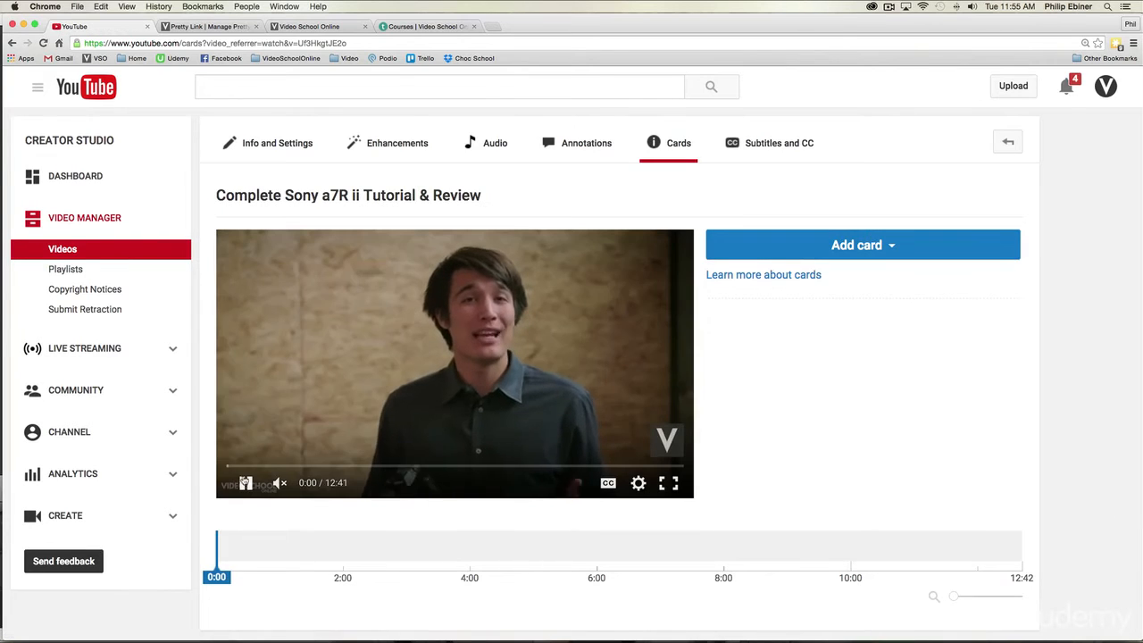
# Step: Pause the preview and place the card's timeline marker at 0:31, on the Sony A7R II Overview title
pyautogui.click(246, 483)
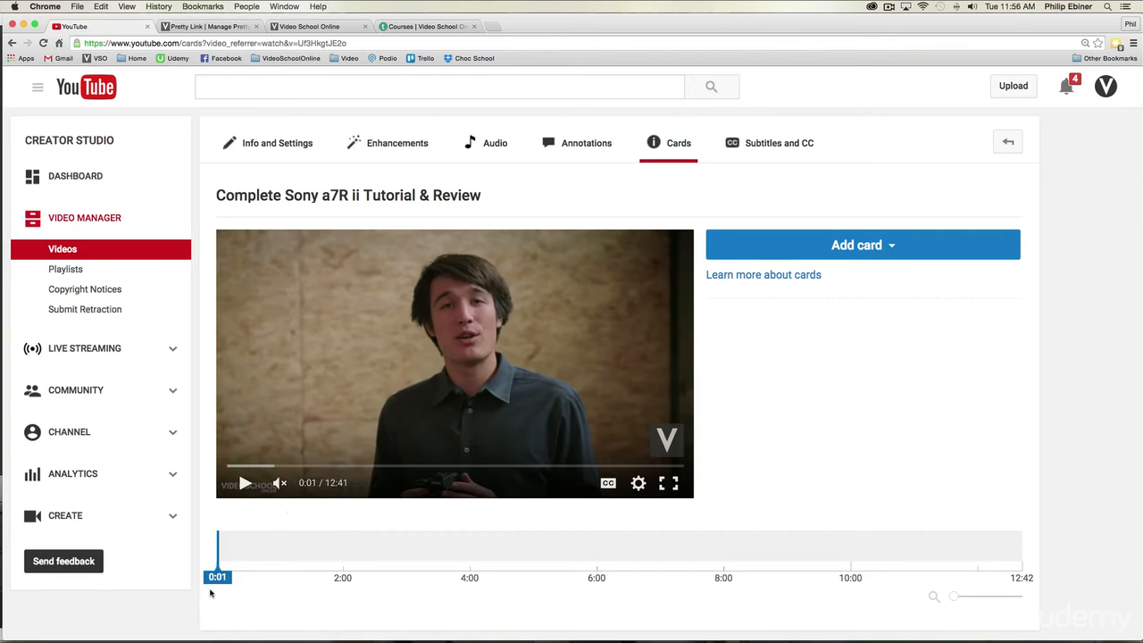
pyautogui.moveTo(217, 576); pyautogui.dragTo(247, 577)
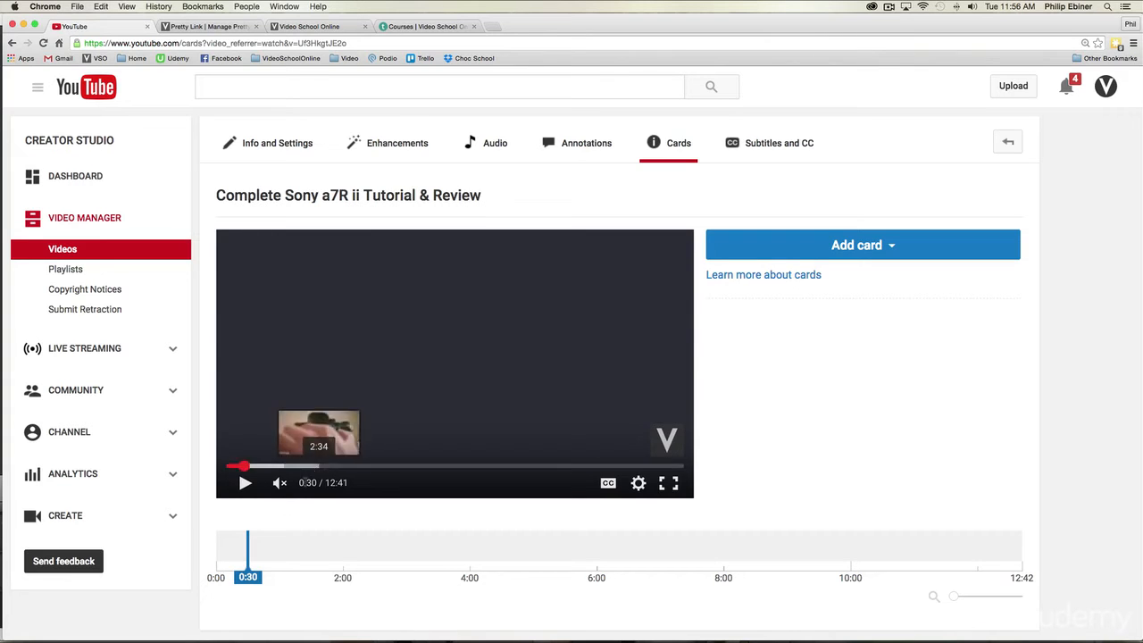
pyautogui.click(853, 249)
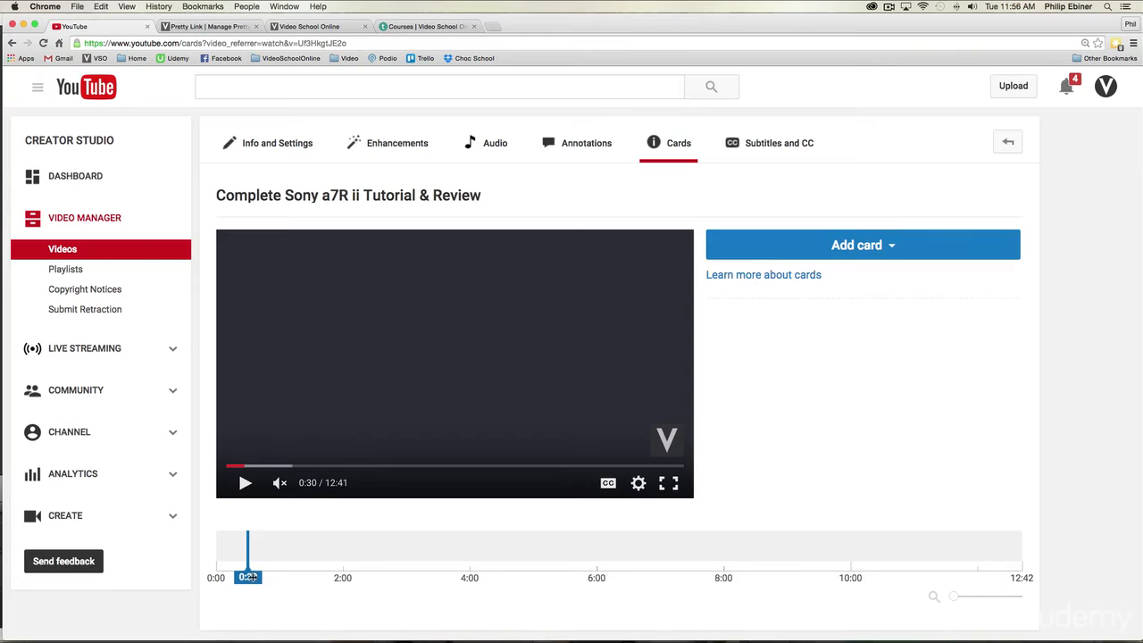
pyautogui.moveTo(247, 577)
pyautogui.mouseDown()
pyautogui.moveTo(259, 578)
pyautogui.moveTo(250, 578)
pyautogui.mouseUp()
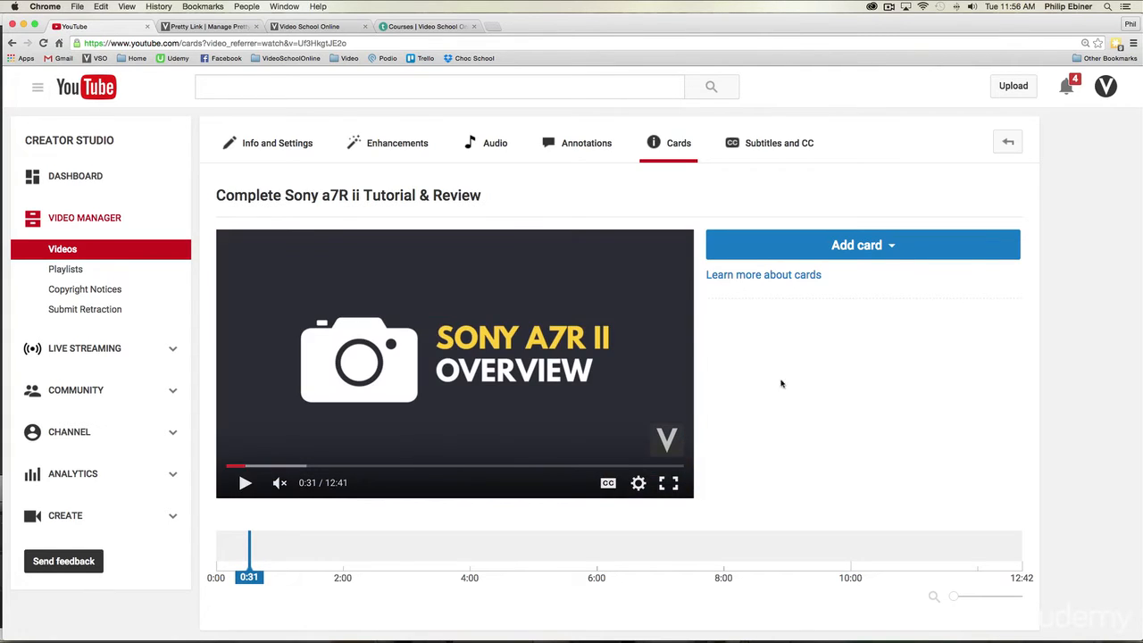
pyautogui.click(846, 248)
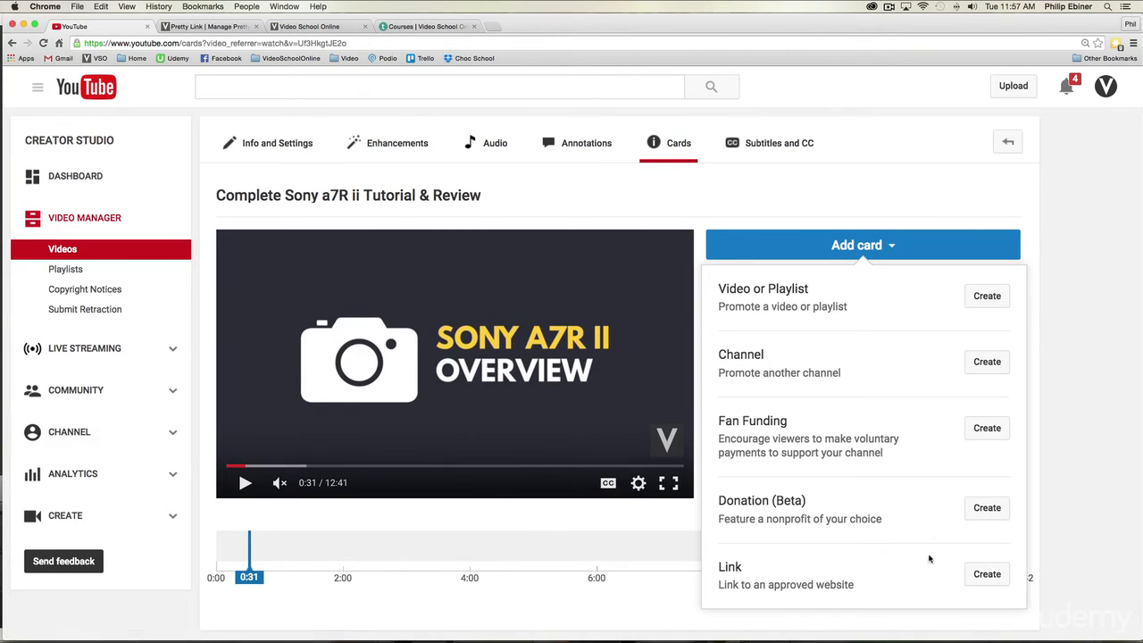
pyautogui.click(988, 575)
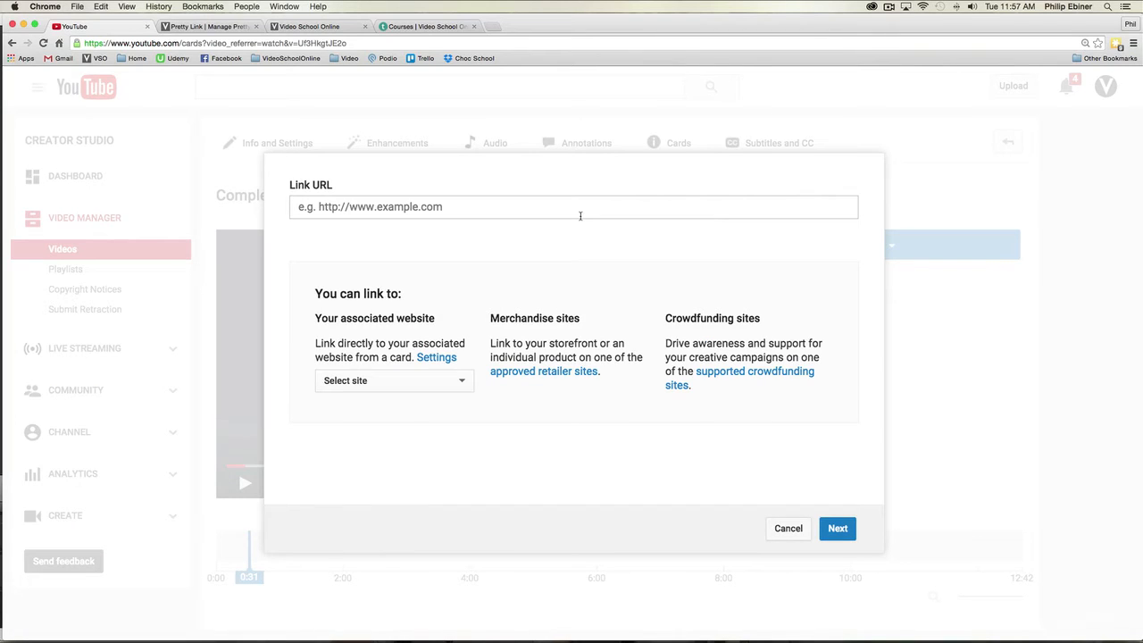
pyautogui.click(368, 214)
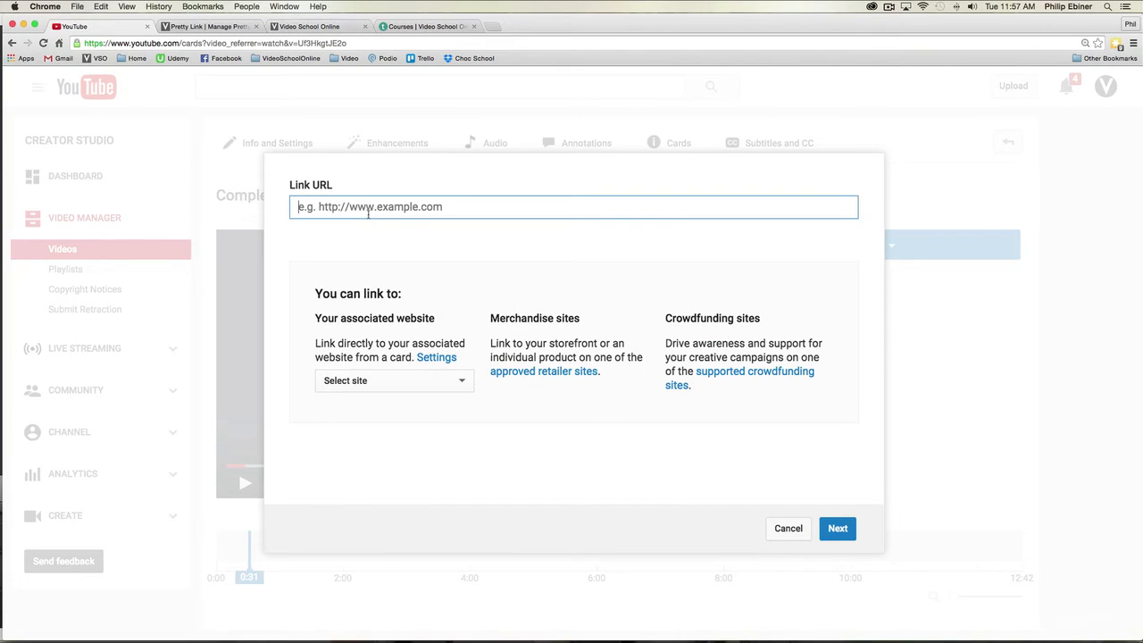
pyautogui.write('http://courses.videoschoolonline.com/courses/photography-bundle')
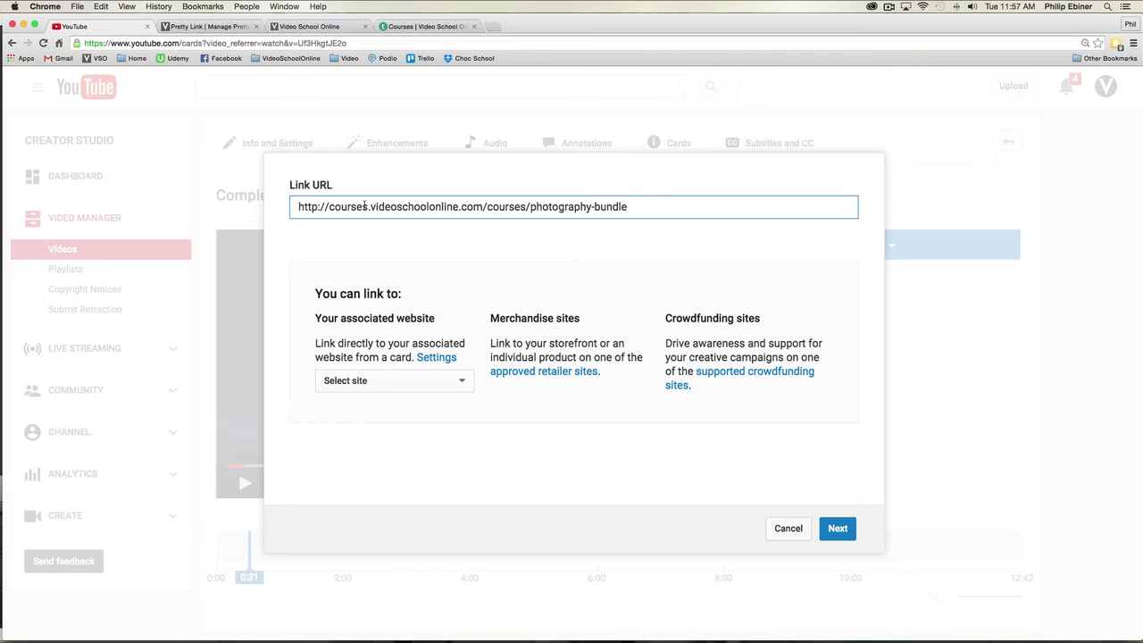
pyautogui.moveTo(368, 207); pyautogui.dragTo(330, 206)
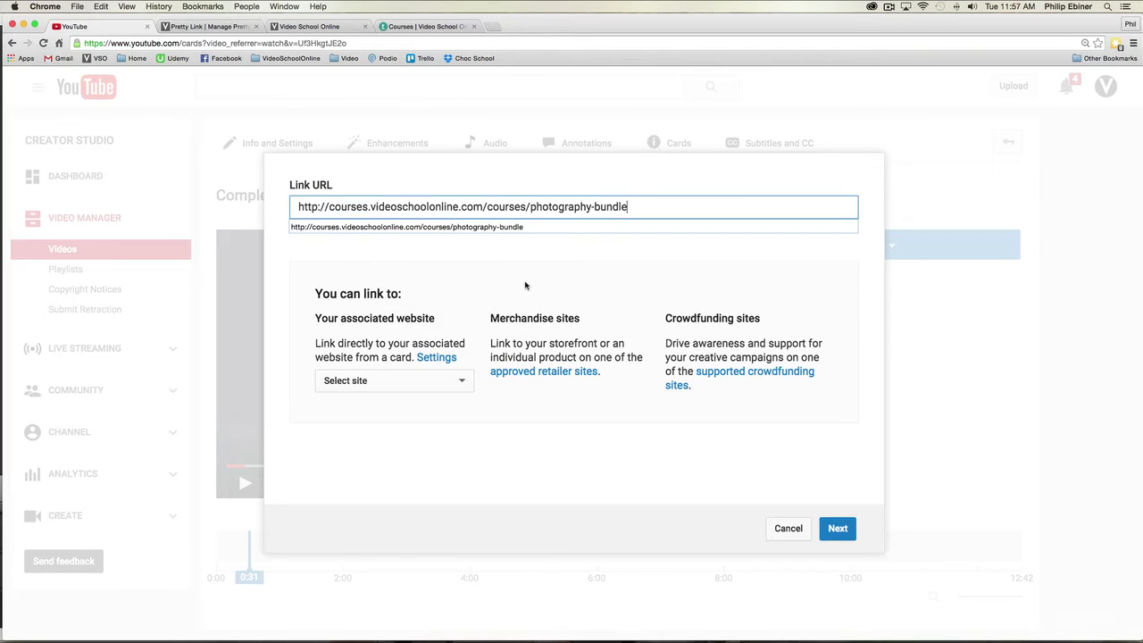
pyautogui.click(697, 206)
pyautogui.click(833, 529)
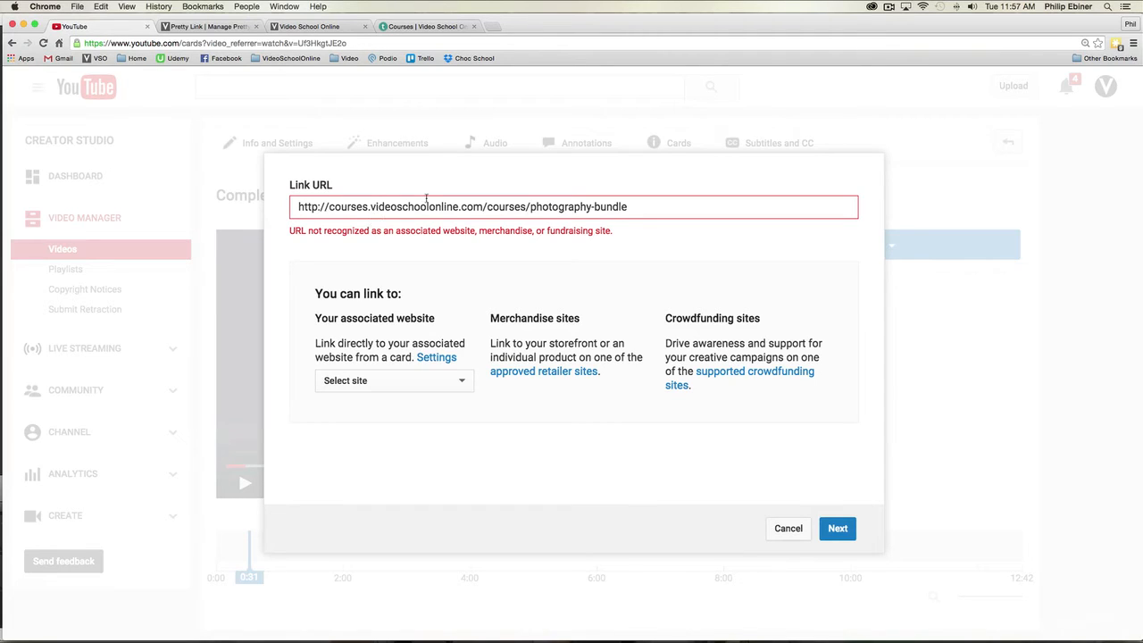
pyautogui.click(305, 27)
pyautogui.click(214, 27)
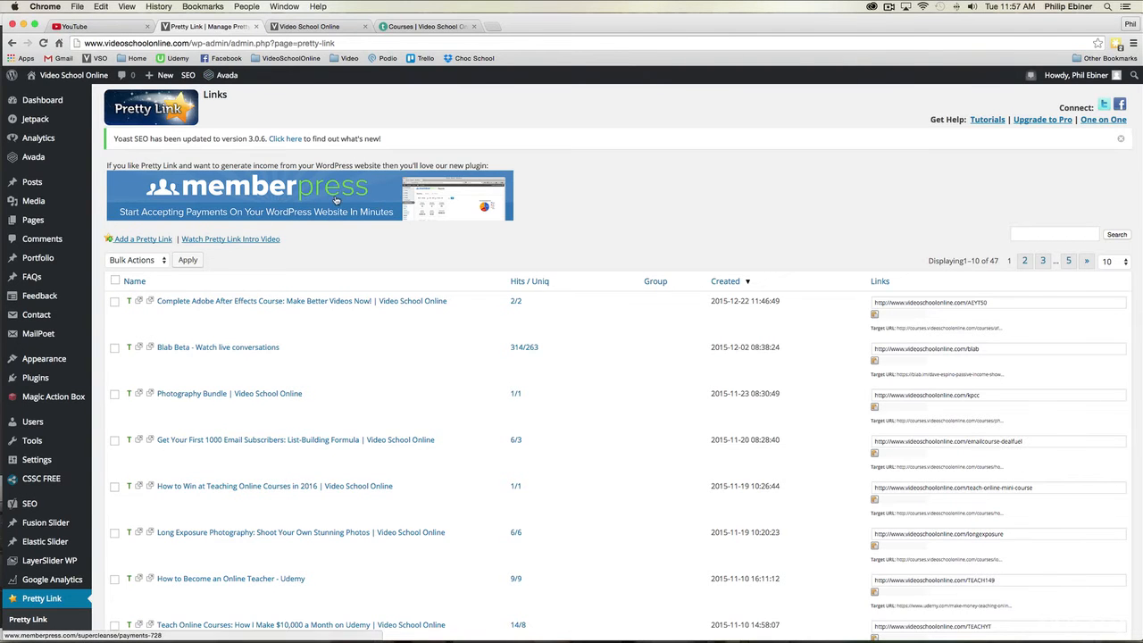
pyautogui.click(141, 238)
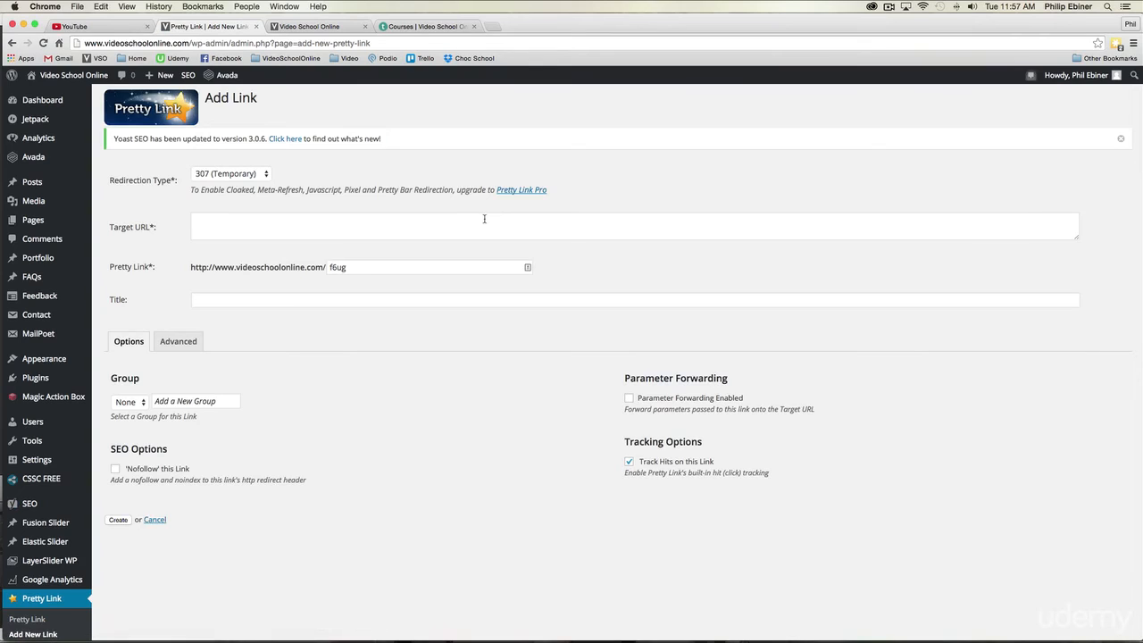
pyautogui.click(400, 217)
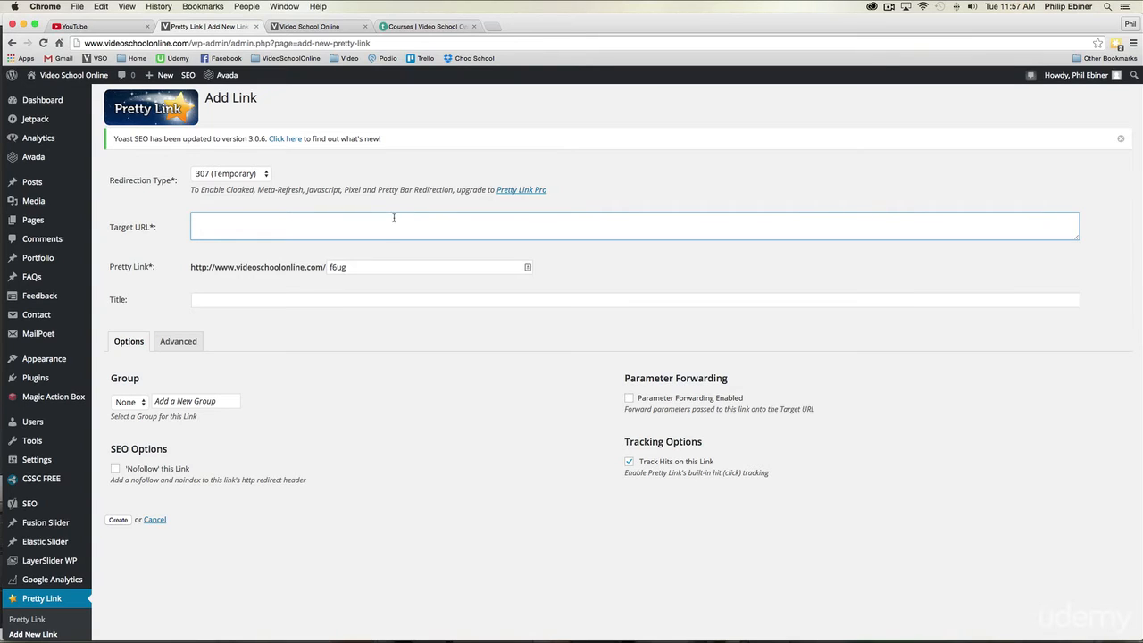
pyautogui.write('http://courses.videoschoolonline.com/courses/photography-bundle')
pyautogui.moveTo(461, 219); pyautogui.dragTo(226, 213)
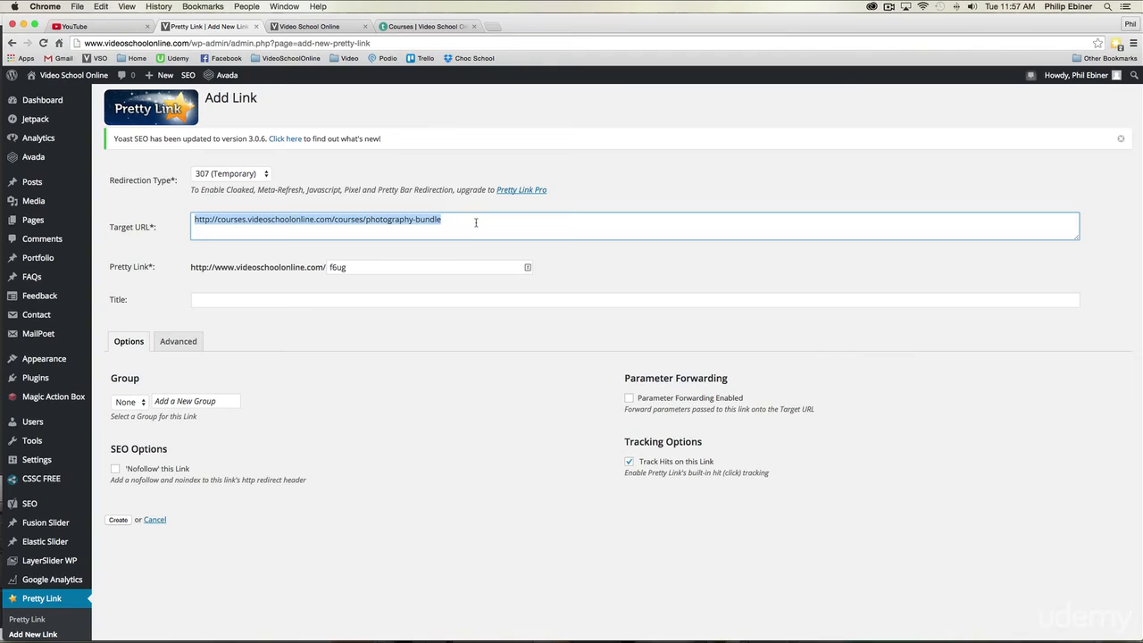
# Step: Set the pretty link's slug to YTPHOTOBUNDLE and create the link
pyautogui.press('Tab')
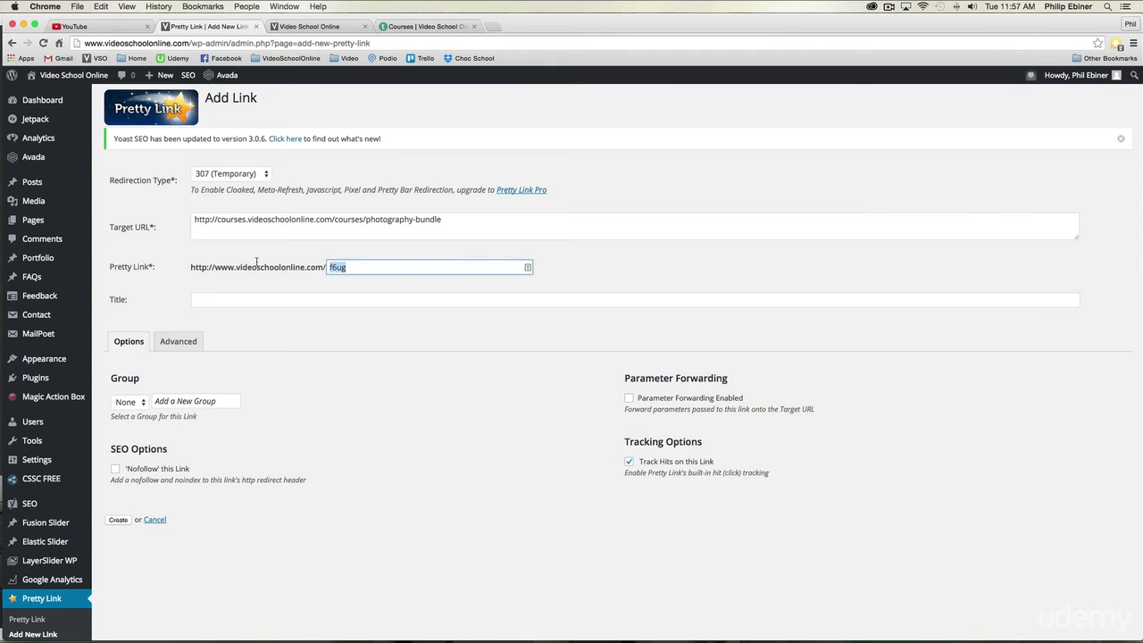
pyautogui.write('YTPHOTOBUNDLE')
pyautogui.click(117, 519)
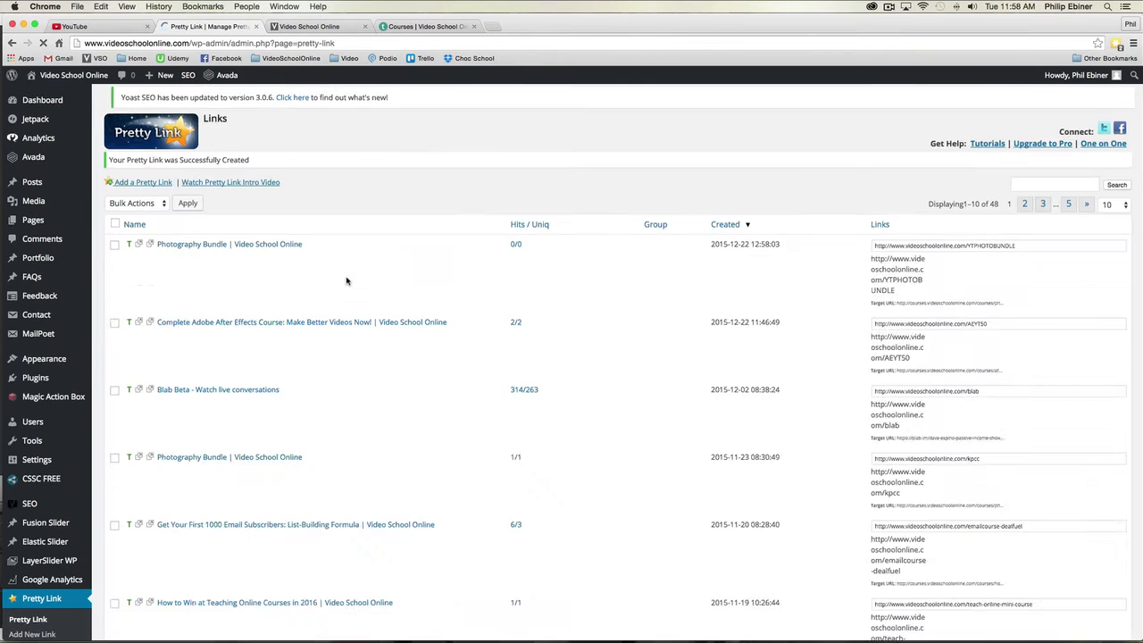
# Step: Copy the new YTPHOTOBUNDLE link, test it in a separate browser tab and close that tab
pyautogui.click(1095, 251)
pyautogui.press('super+c')
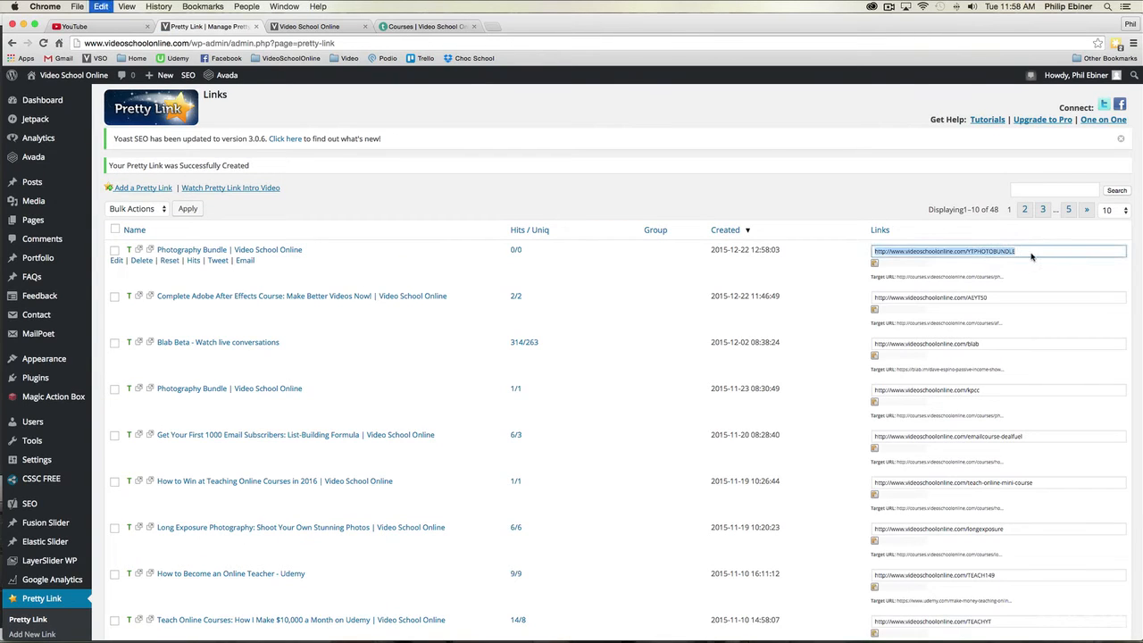
pyautogui.press('super+1')
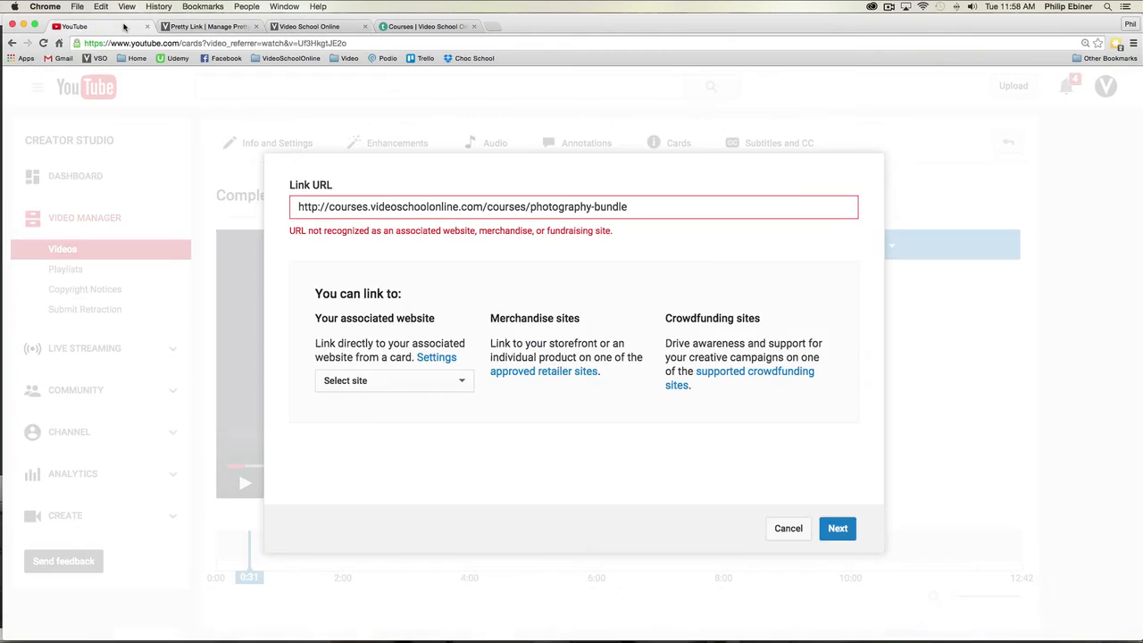
pyautogui.press('super+t')
pyautogui.press('super+v')
pyautogui.press('Return')
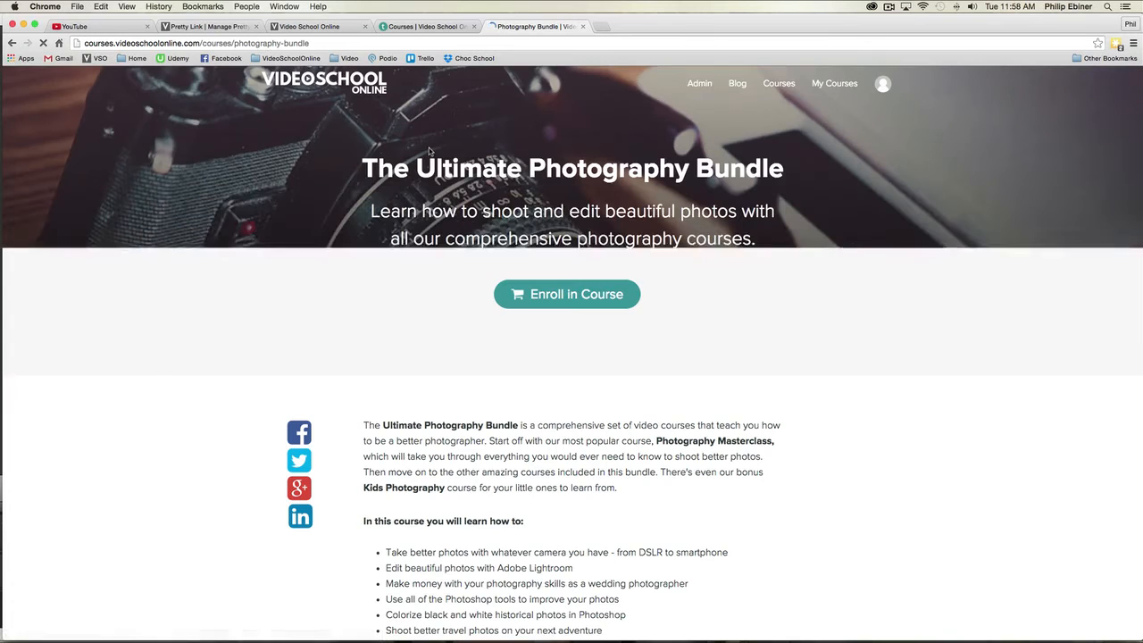
pyautogui.click(583, 26)
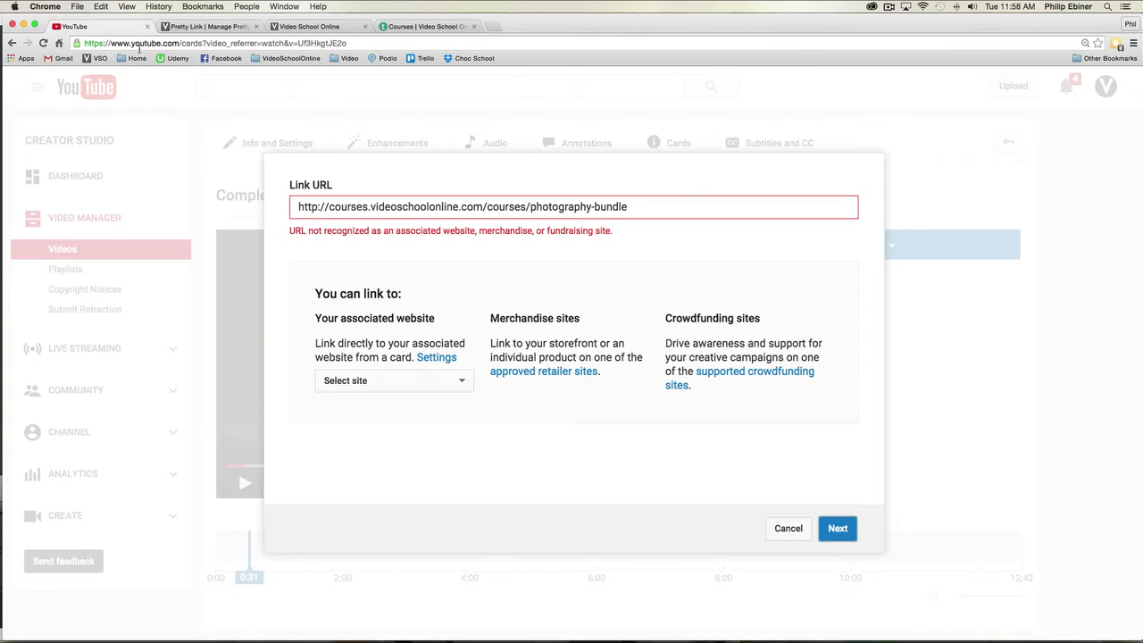
pyautogui.tripleClick(396, 204)
pyautogui.press('super+v')
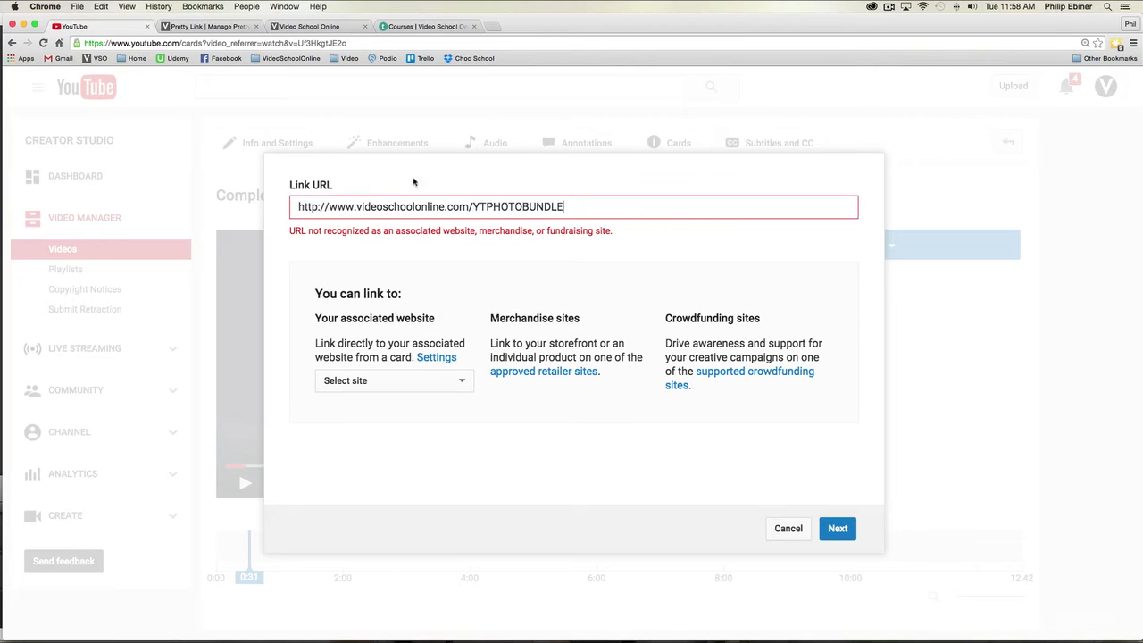
pyautogui.click(836, 528)
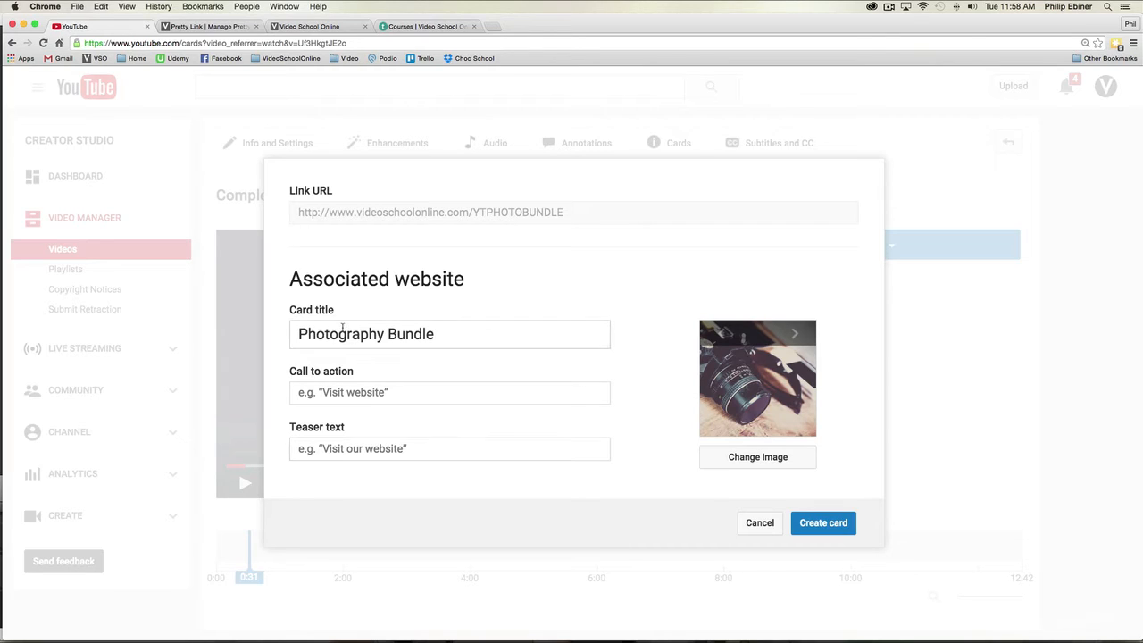
# Step: Keep the Photography Bundle card title and enter "Learn more photo skills!" as the teaser text
pyautogui.tripleClick(458, 323)
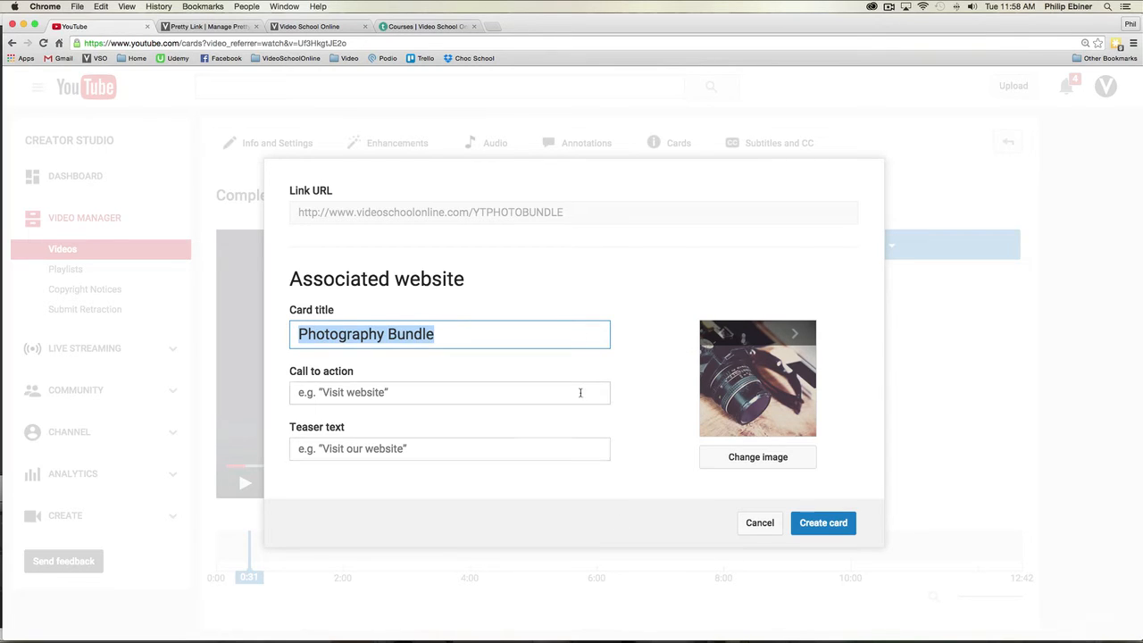
pyautogui.moveTo(435, 334); pyautogui.dragTo(243, 325)
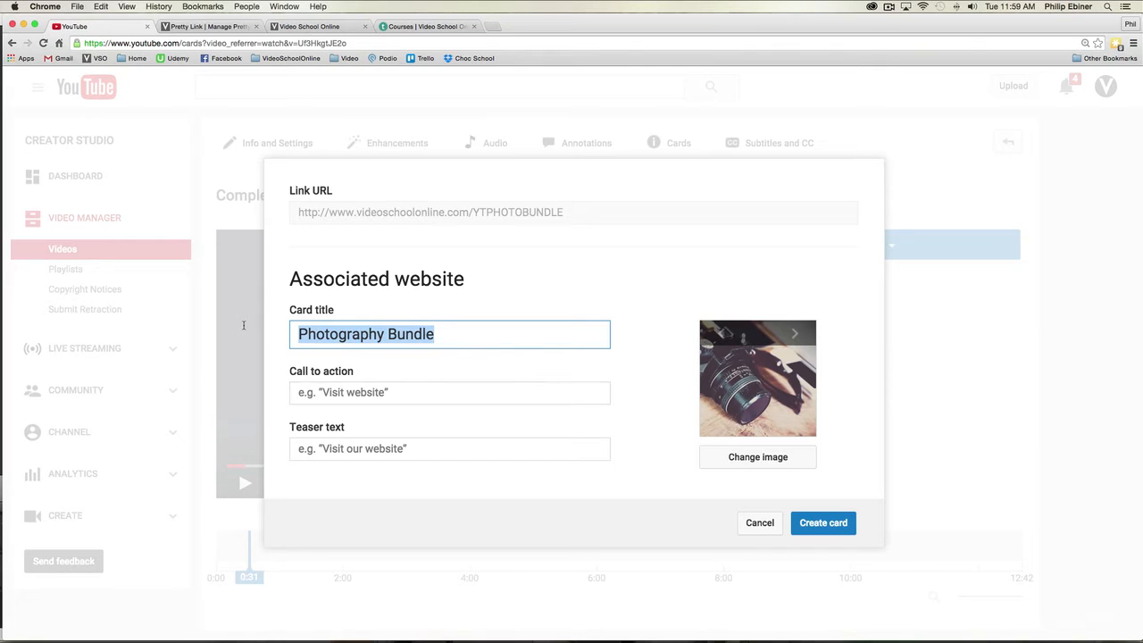
pyautogui.click(509, 343)
pyautogui.click(376, 448)
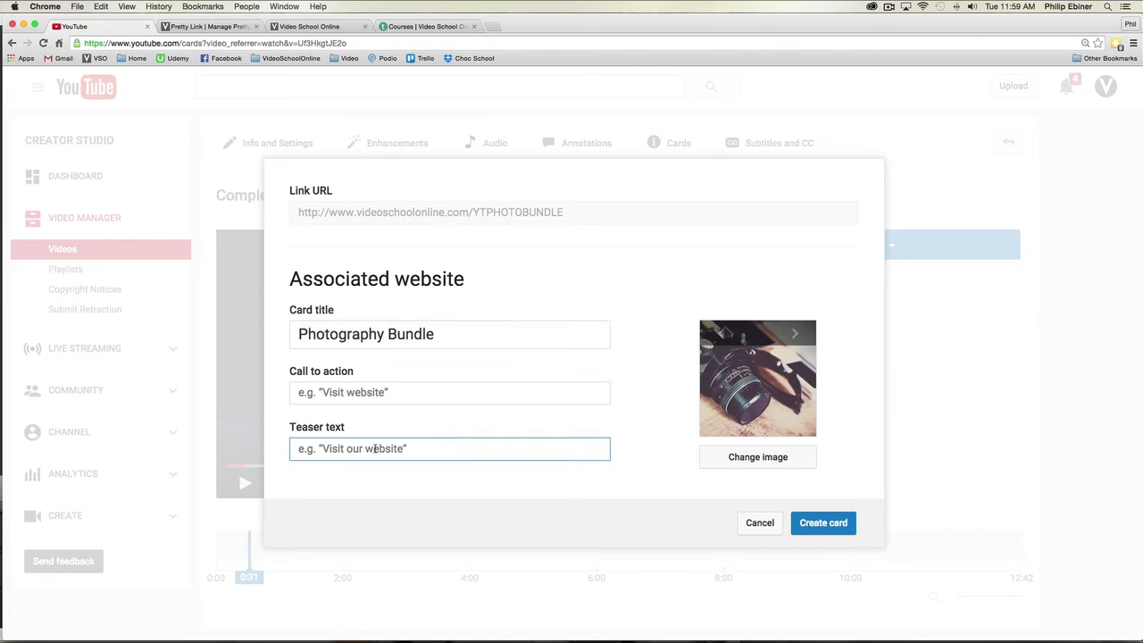
pyautogui.write('c')
pyautogui.press('BackSpace')
pyautogui.write('Learn more ')
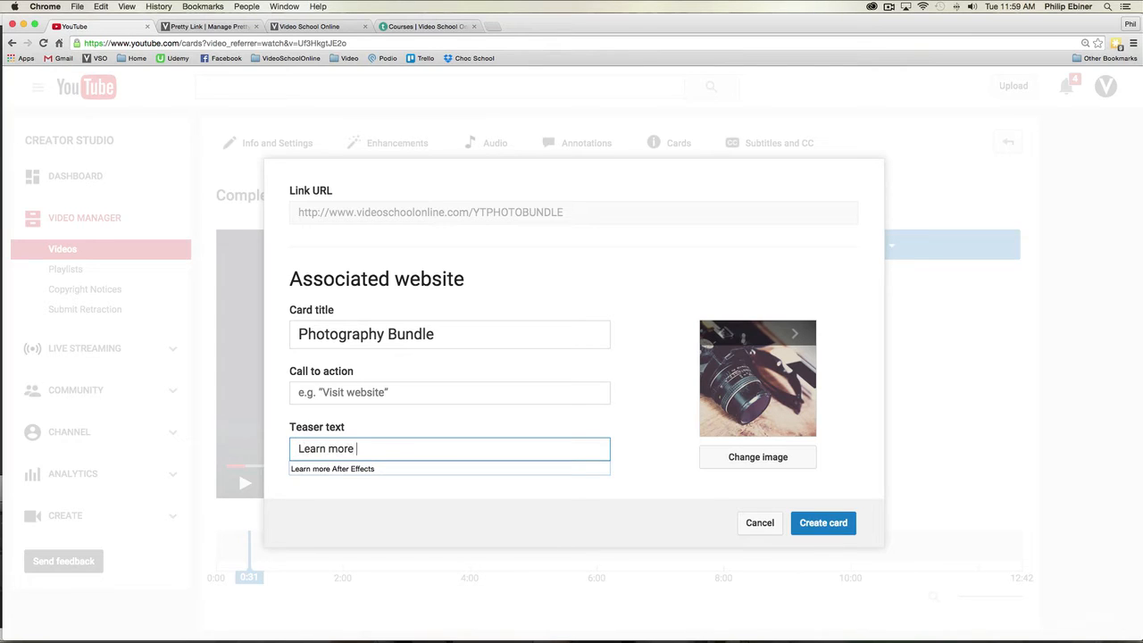
pyautogui.write('photo skills!')
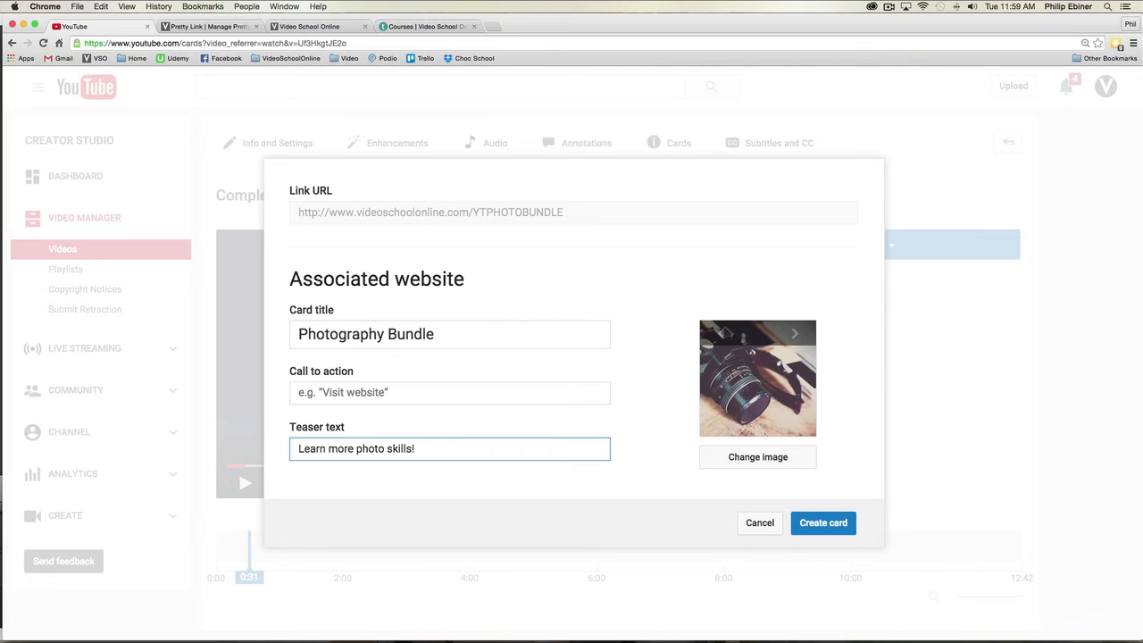
# Step: Set the card's call to action to "Enroll Now" and select the card title text
pyautogui.click(337, 384)
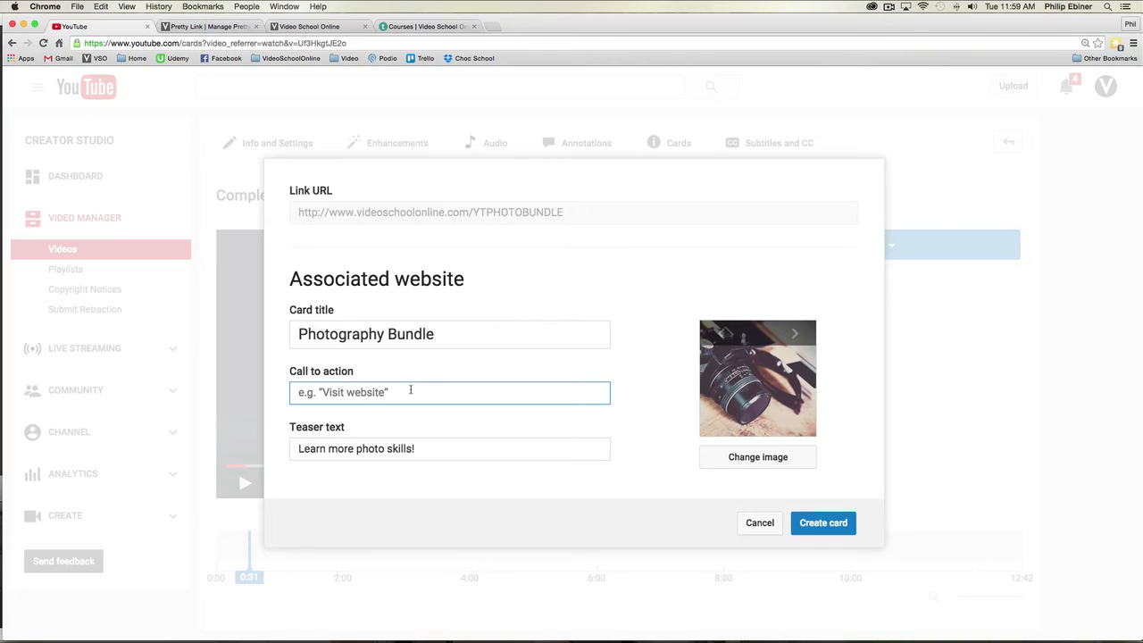
pyautogui.write('Enroll Now')
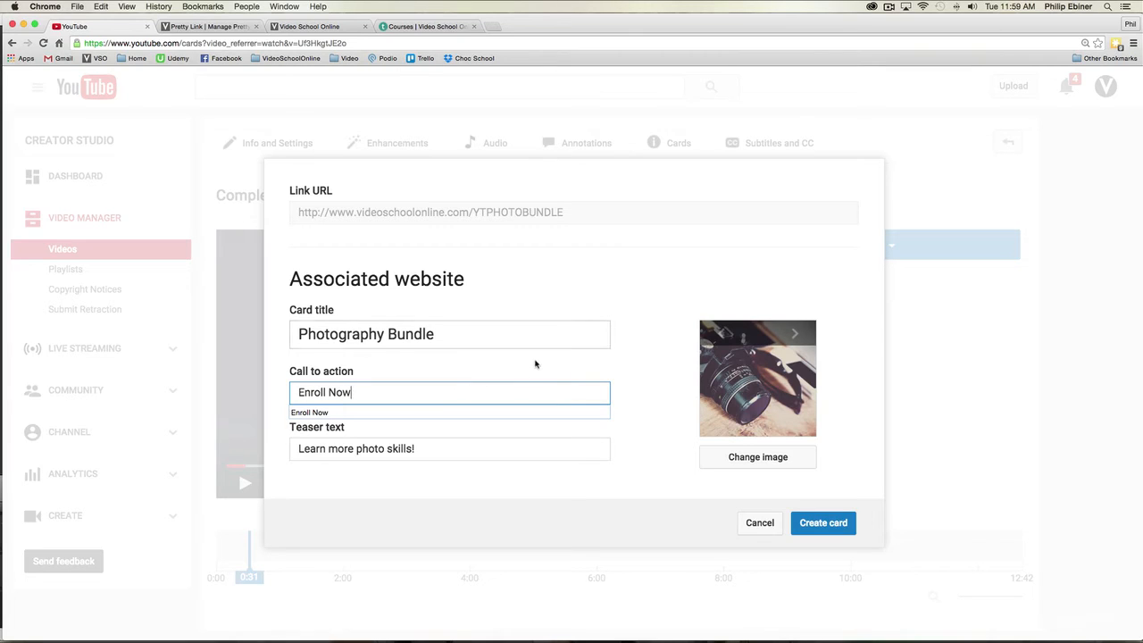
pyautogui.click(387, 367)
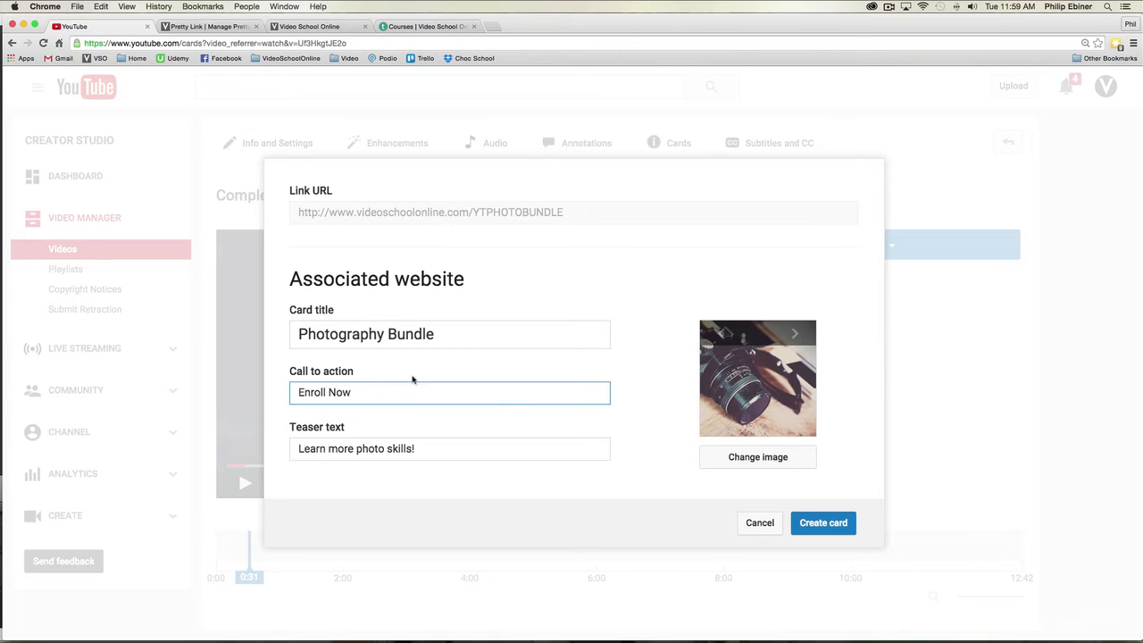
pyautogui.tripleClick(462, 331)
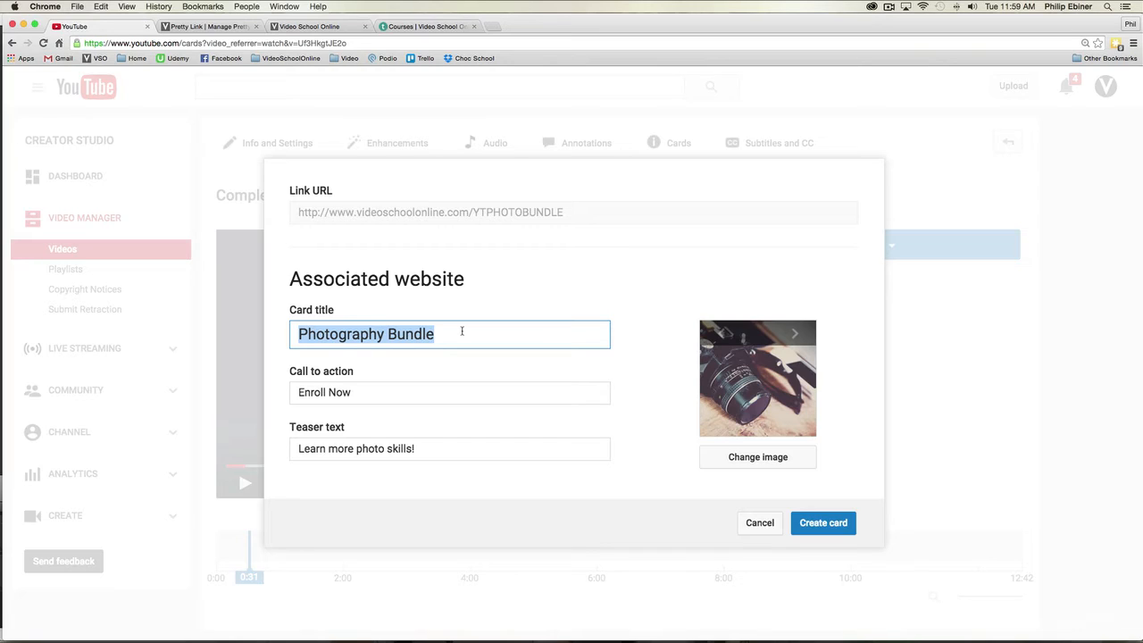
# Step: Change the card title to "Shoot Better Videos with the 8-Course Photo Bundle" and check the full text
pyautogui.write('Shoot B')
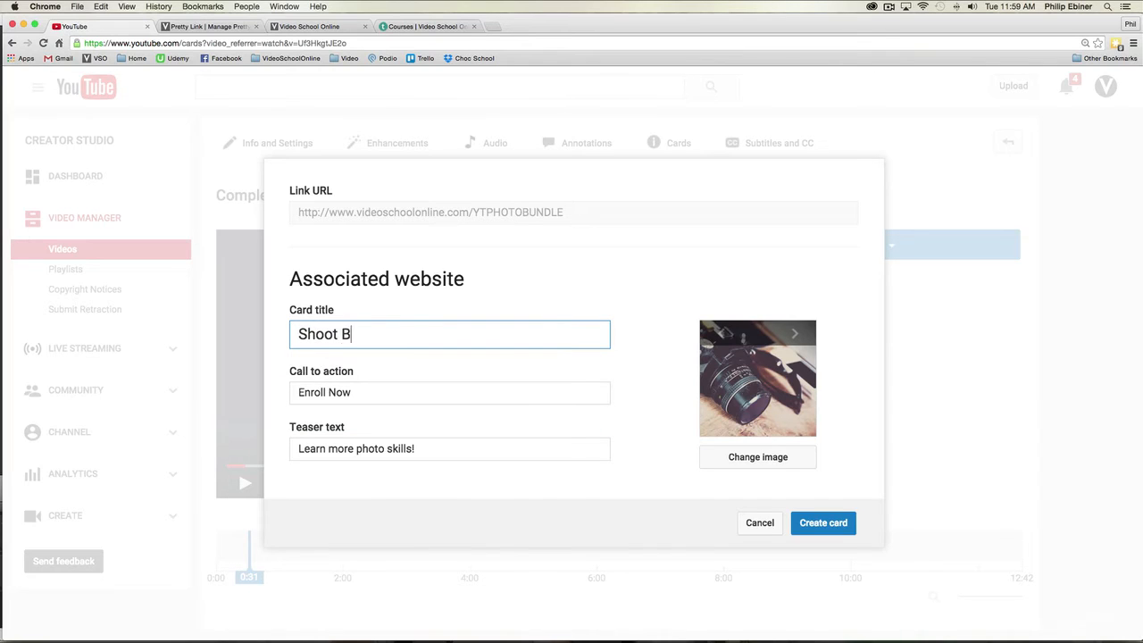
pyautogui.write('etter Videos!')
pyautogui.press('BackSpace')
pyautogui.write('wi')
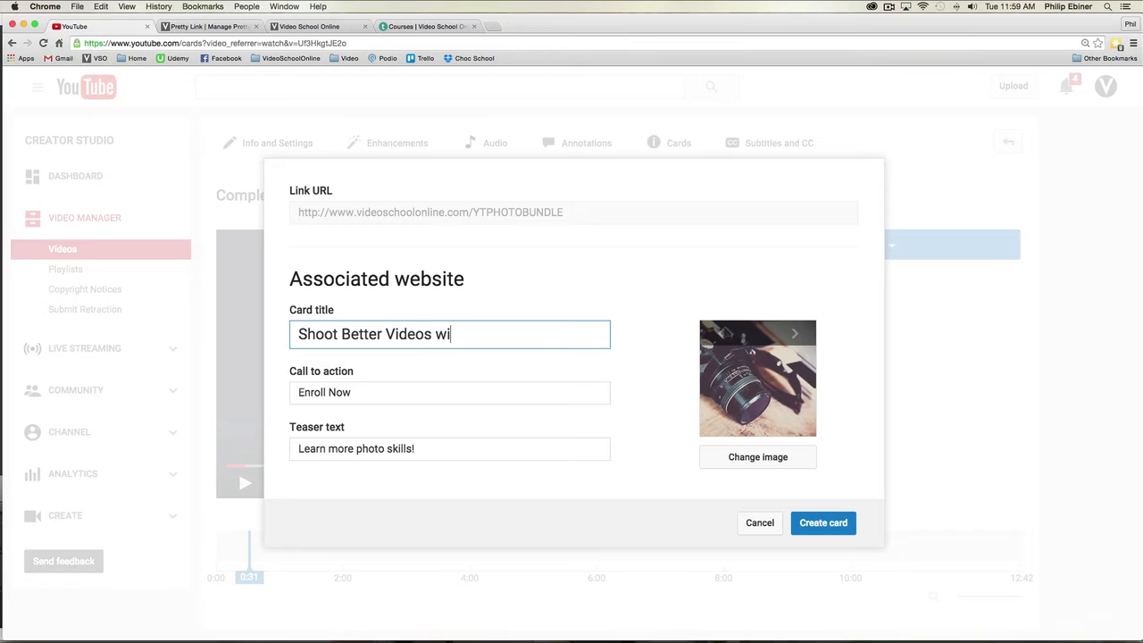
pyautogui.write('th the 8-Course Photo ')
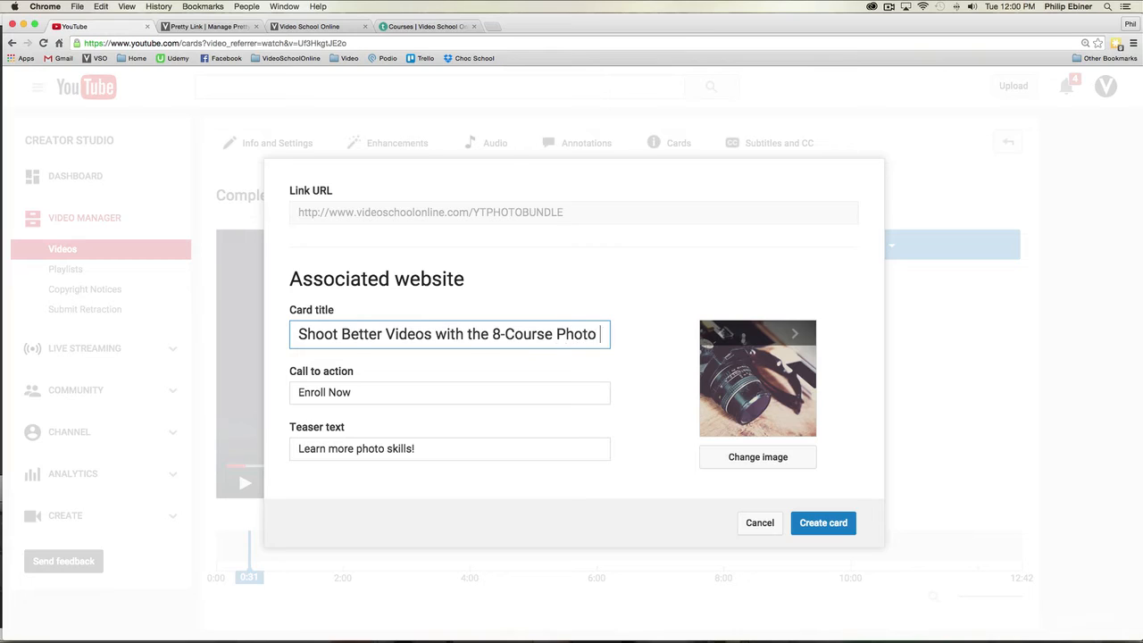
pyautogui.write('Bundle')
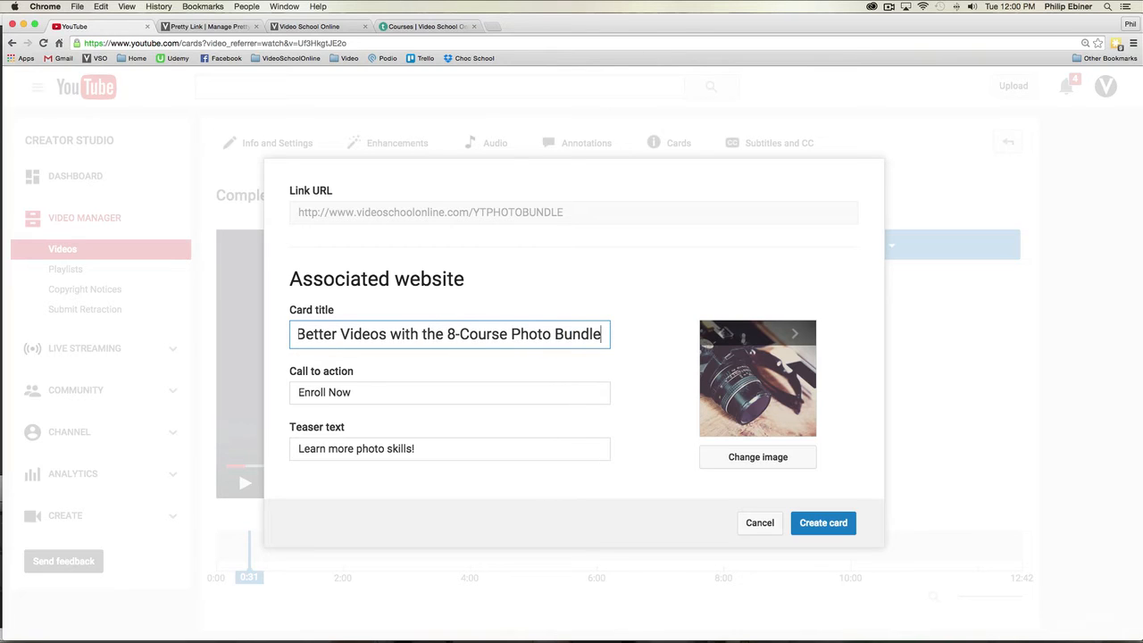
pyautogui.moveTo(379, 339); pyautogui.dragTo(647, 336)
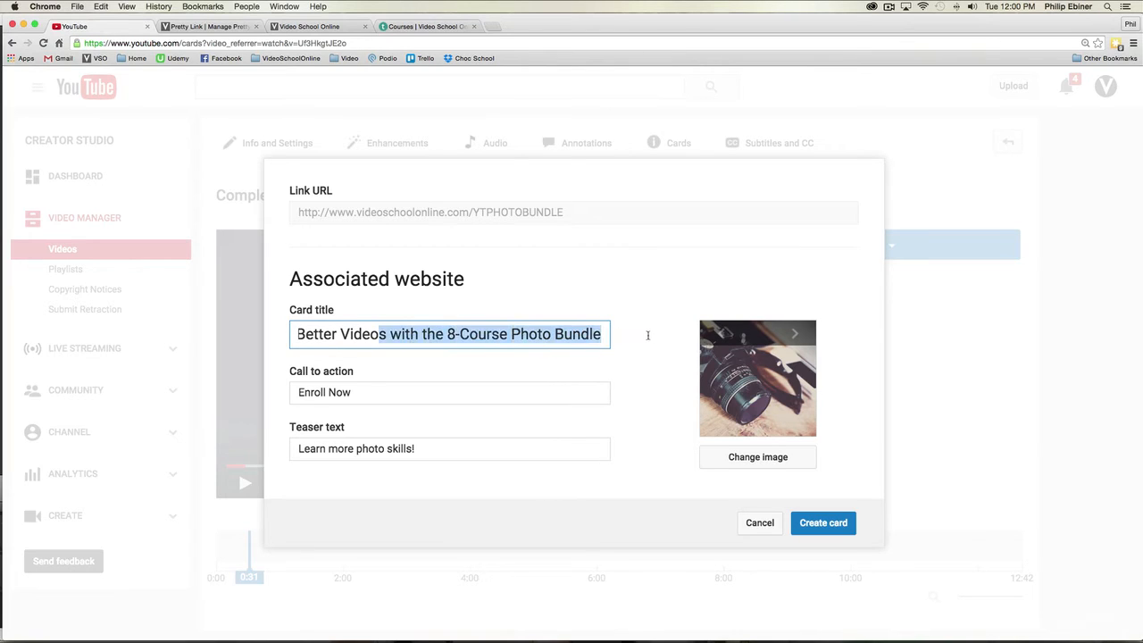
pyautogui.moveTo(538, 337); pyautogui.dragTo(204, 351)
pyautogui.moveTo(356, 335); pyautogui.dragTo(636, 340)
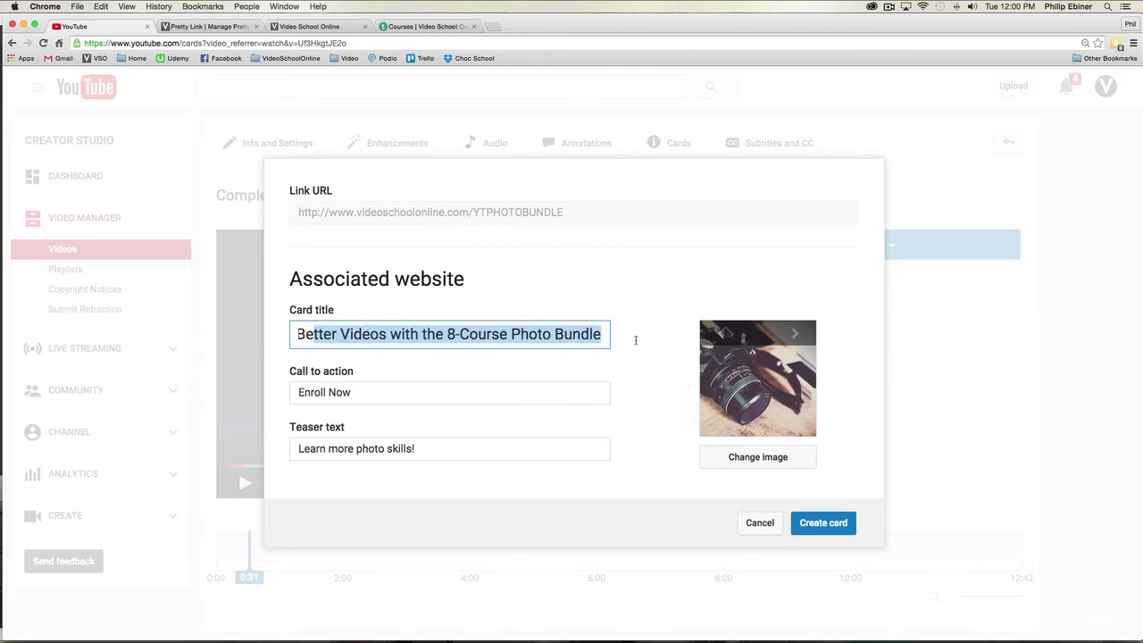
pyautogui.moveTo(457, 337); pyautogui.dragTo(276, 337)
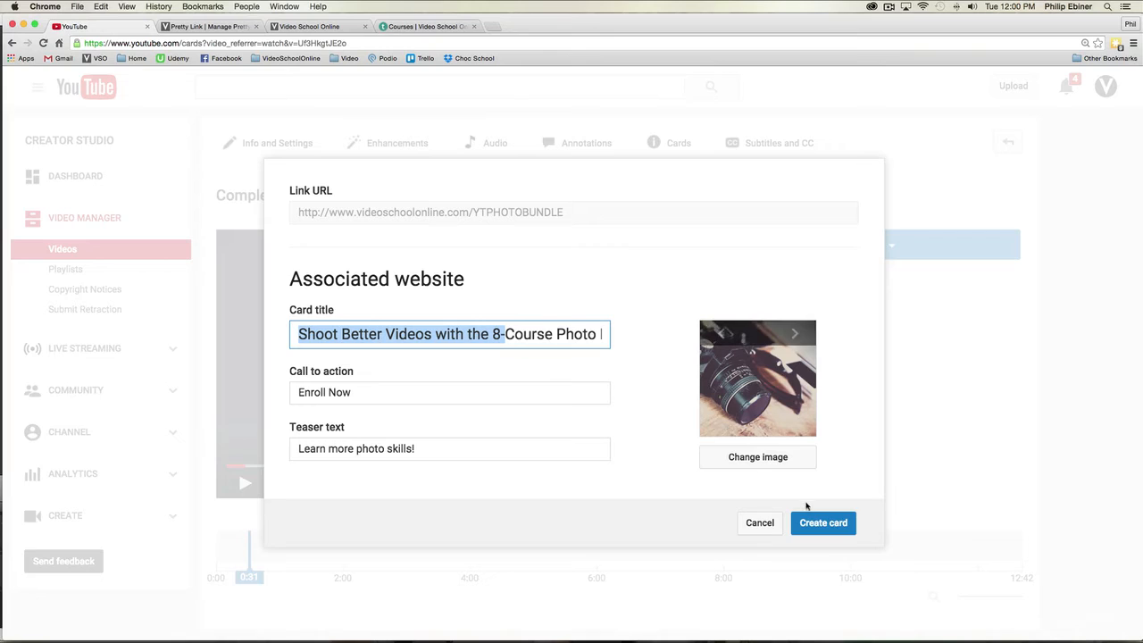
# Step: Browse the suggested card images, choose the photographer holding a camera to the face, and create the card
pyautogui.click(795, 334)
pyautogui.click(795, 334)
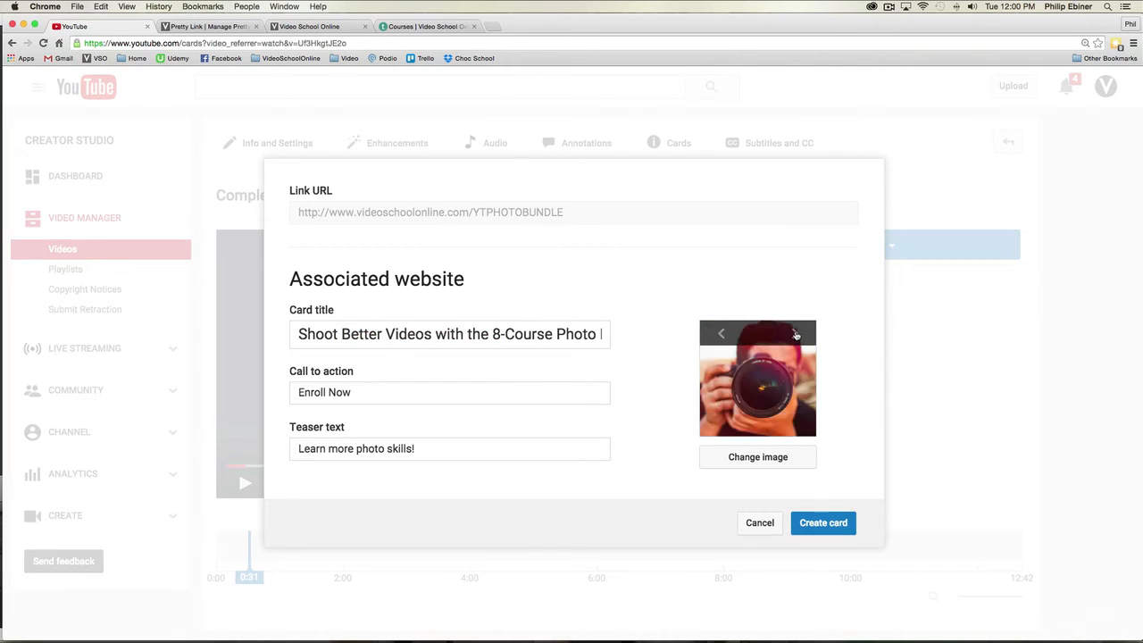
pyautogui.click(795, 334)
pyautogui.click(719, 334)
pyautogui.click(720, 334)
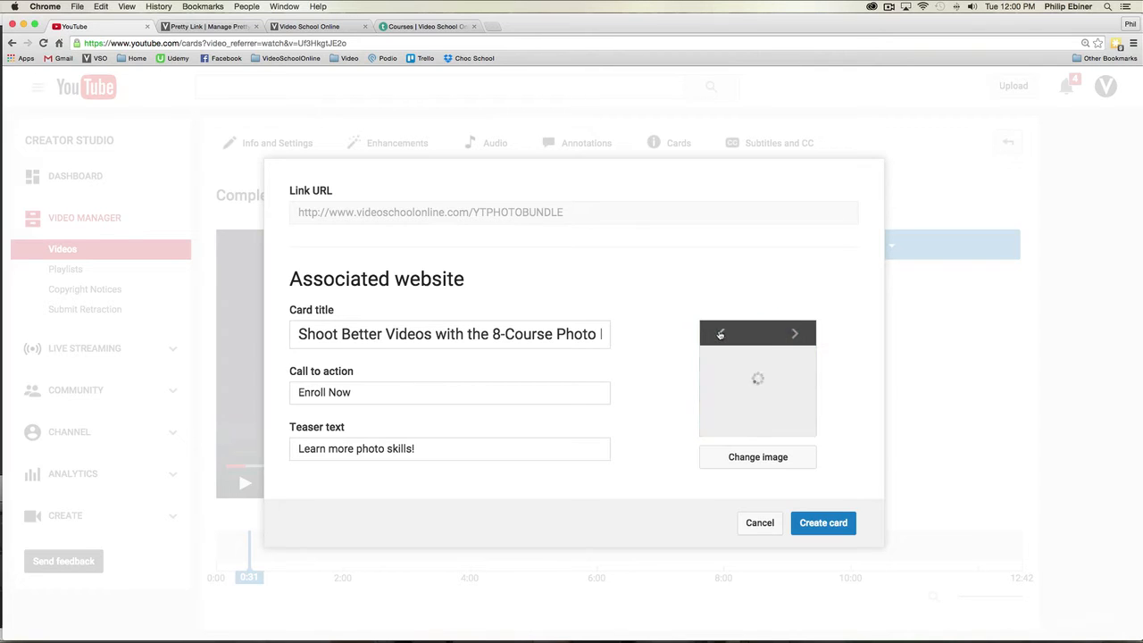
pyautogui.click(798, 335)
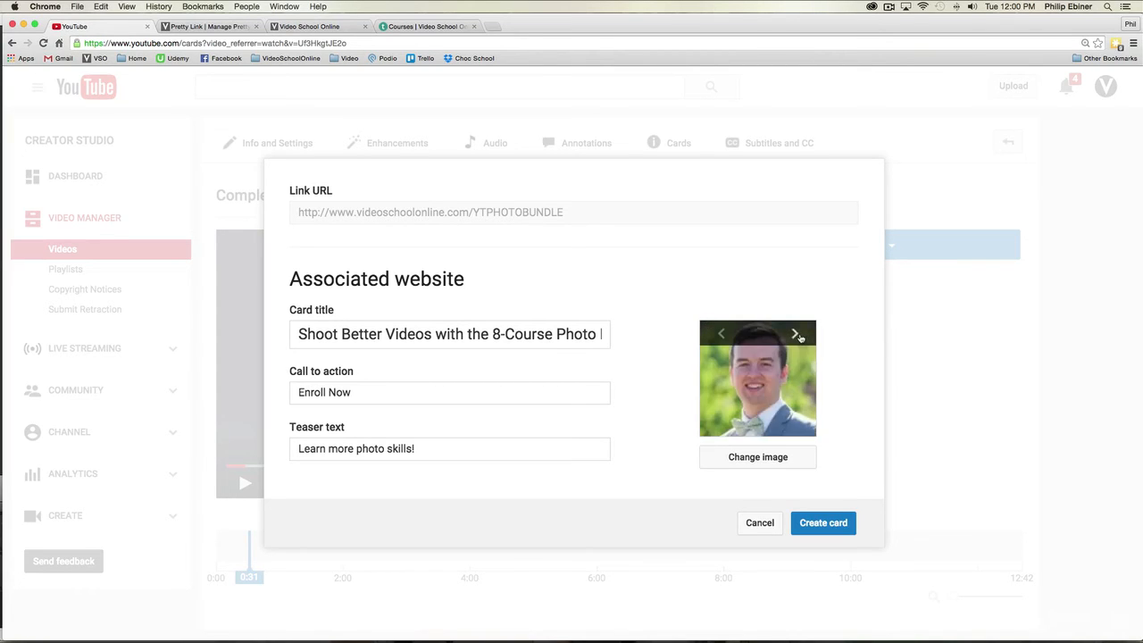
pyautogui.click(798, 335)
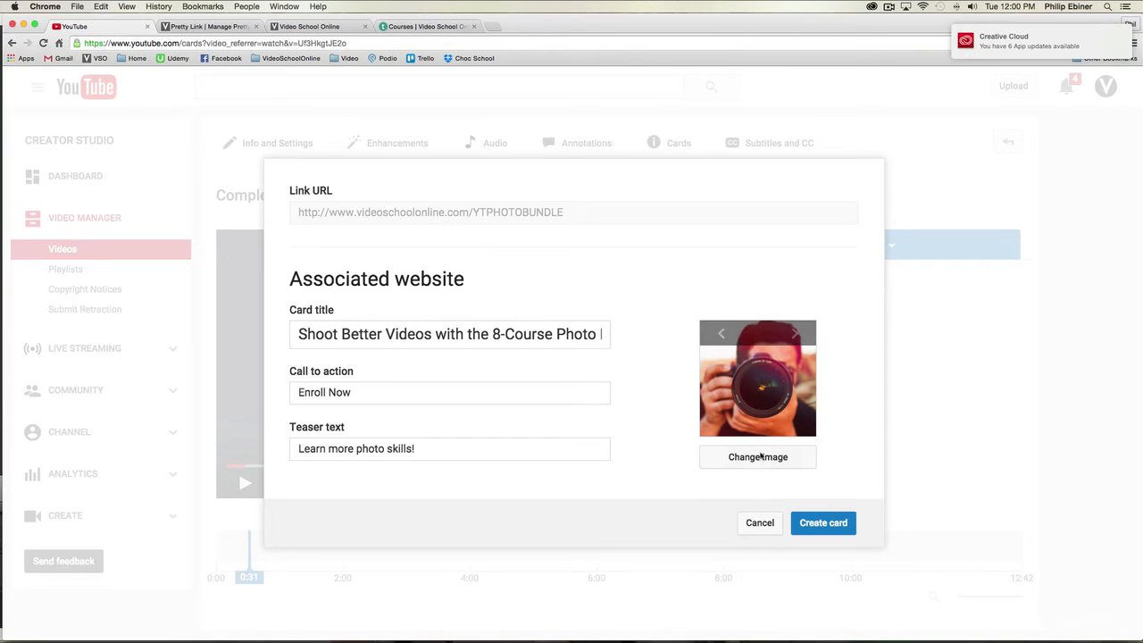
pyautogui.click(828, 525)
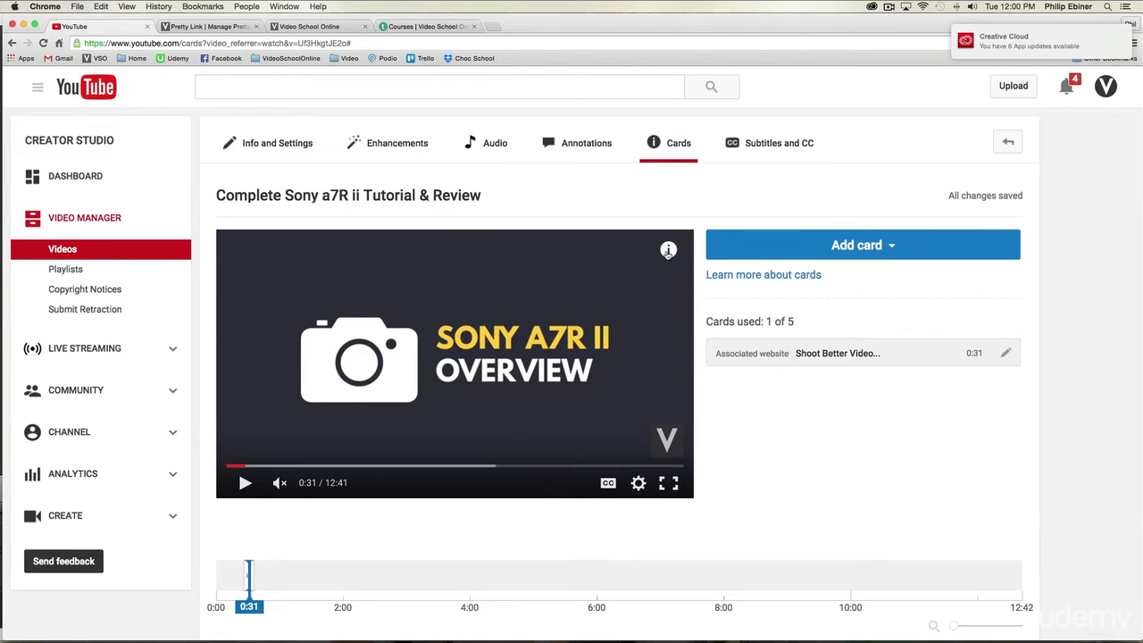
# Step: Move the video preview to 0:29, just before the card's start, and open the card in the player
pyautogui.moveTo(245, 608); pyautogui.dragTo(237, 608)
pyautogui.click(245, 483)
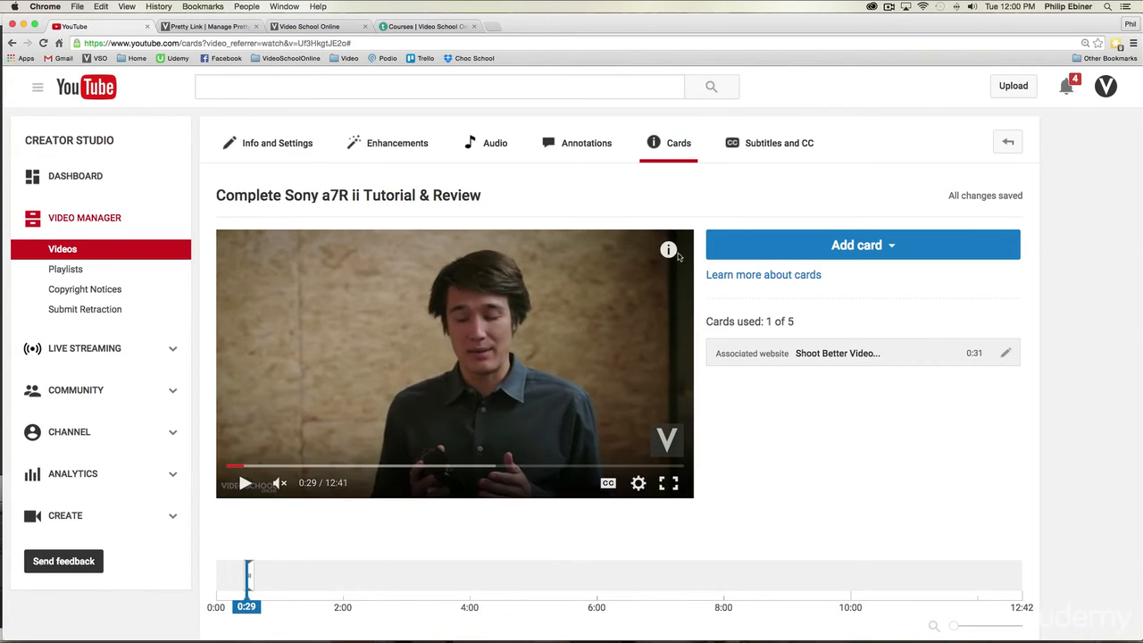
pyautogui.click(668, 249)
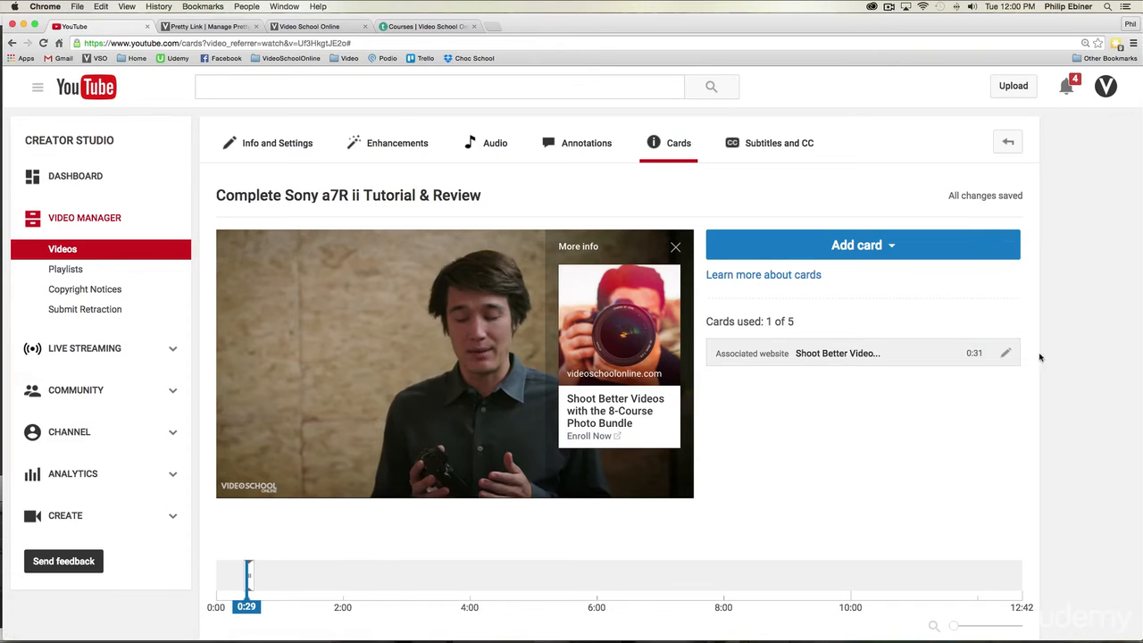
# Step: Change "Videos" to "Photos" in the card title, check the rest of the title and save the card
pyautogui.click(1006, 353)
pyautogui.doubleClick(493, 292)
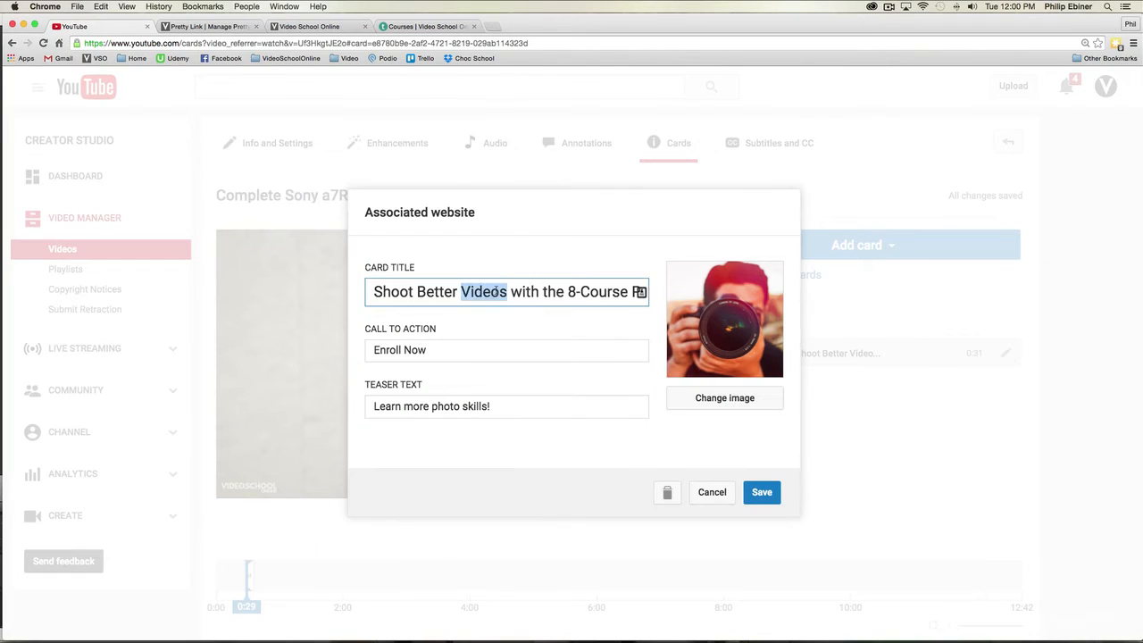
pyautogui.write('Photos')
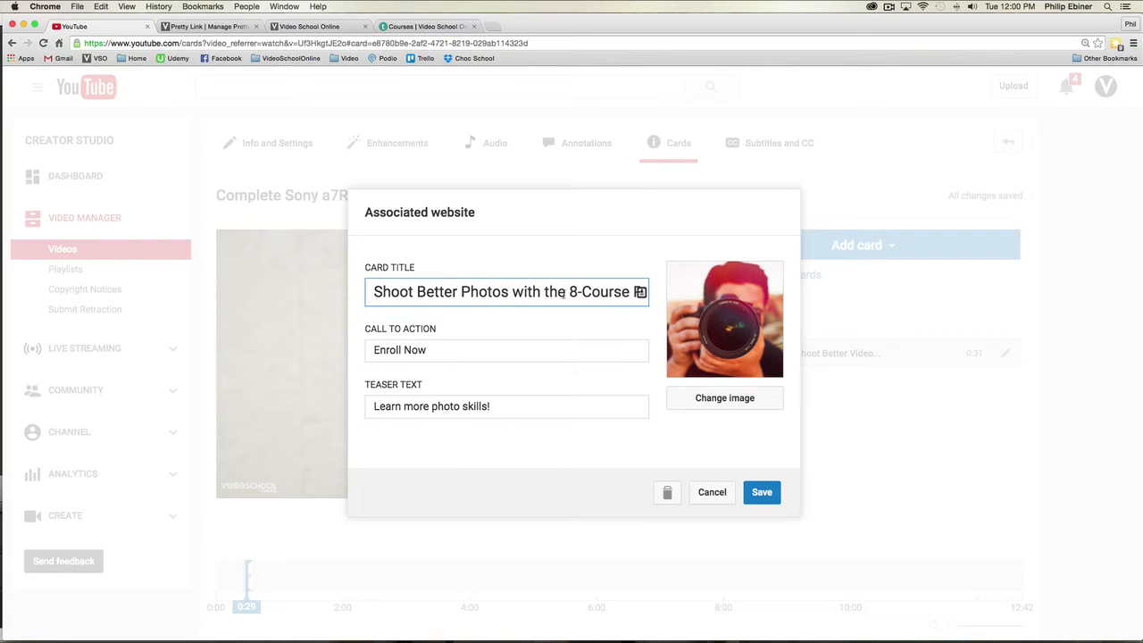
pyautogui.moveTo(597, 291); pyautogui.dragTo(697, 313)
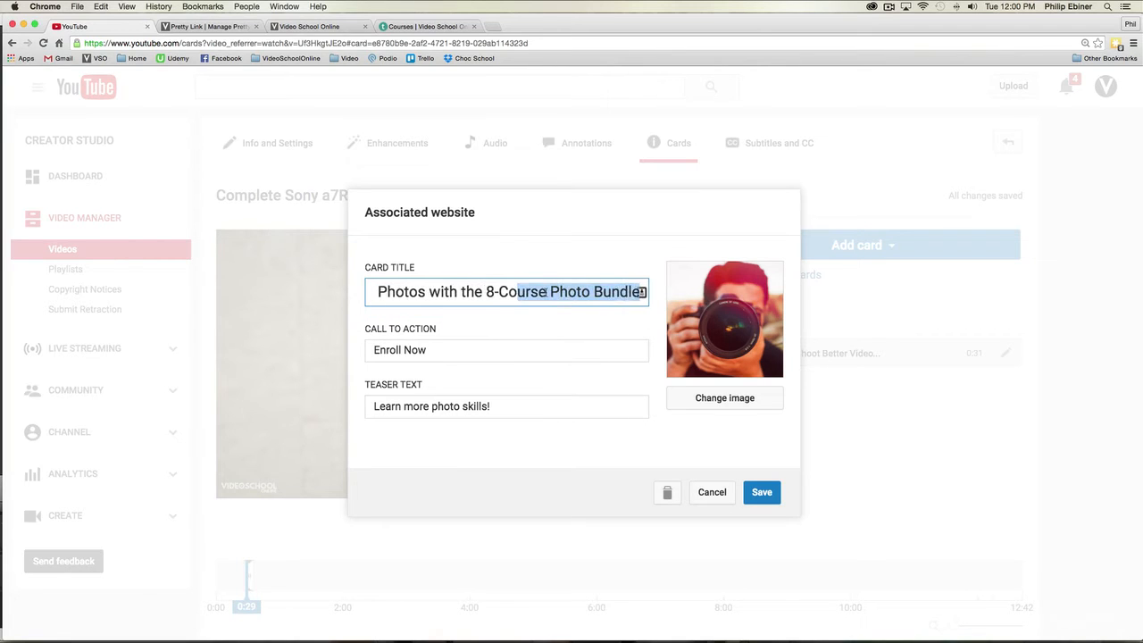
pyautogui.click(779, 493)
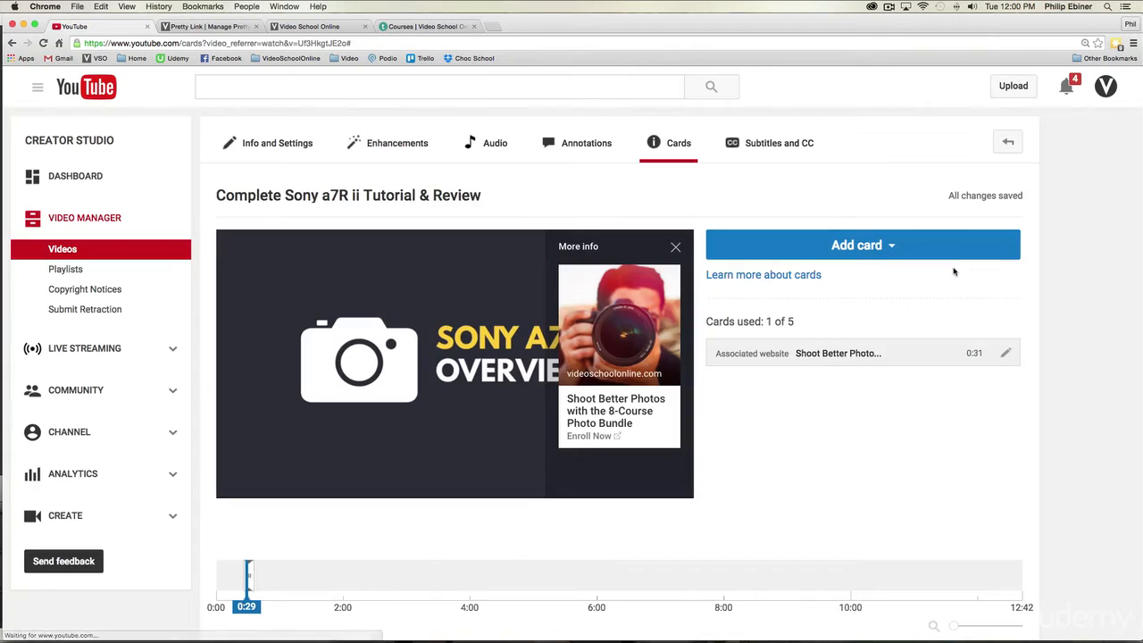
pyautogui.scroll(-2, 804, 375)
pyautogui.scroll(3, 885, 390)
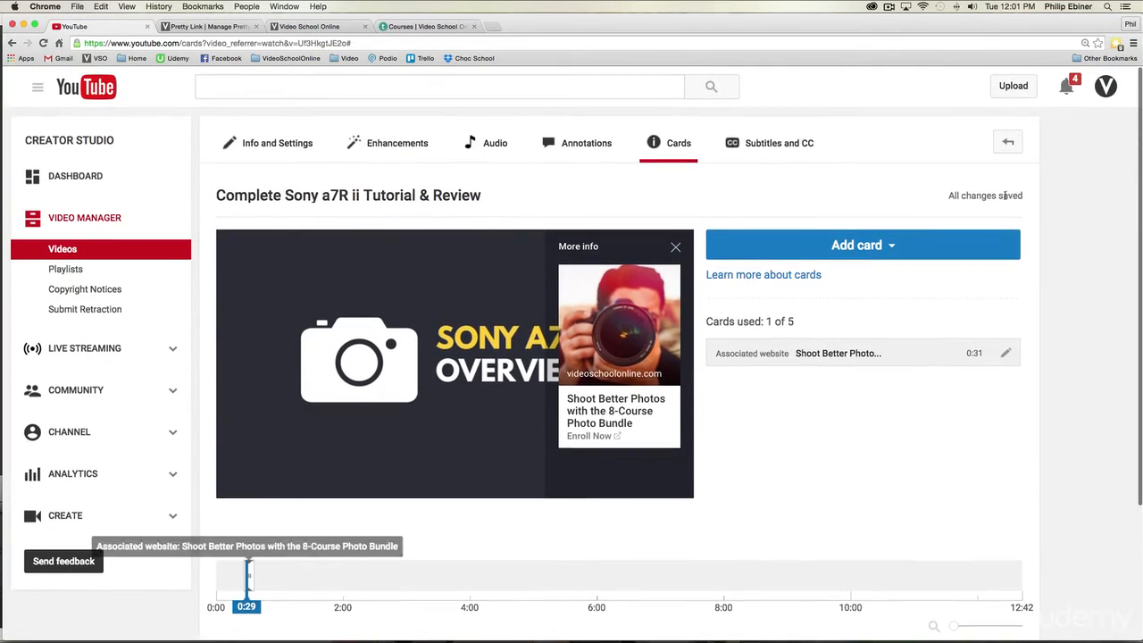
# Step: Open the Sony a7R ii video's watch page, pause when the card teaser appears, and expand and close the card
pyautogui.click(1009, 147)
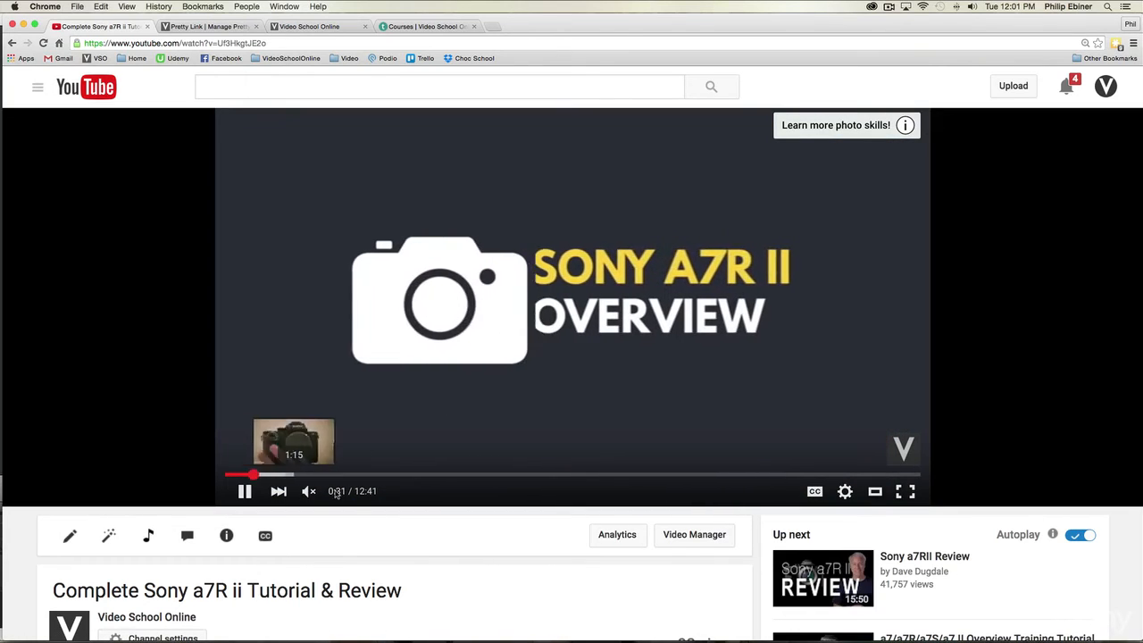
pyautogui.click(244, 491)
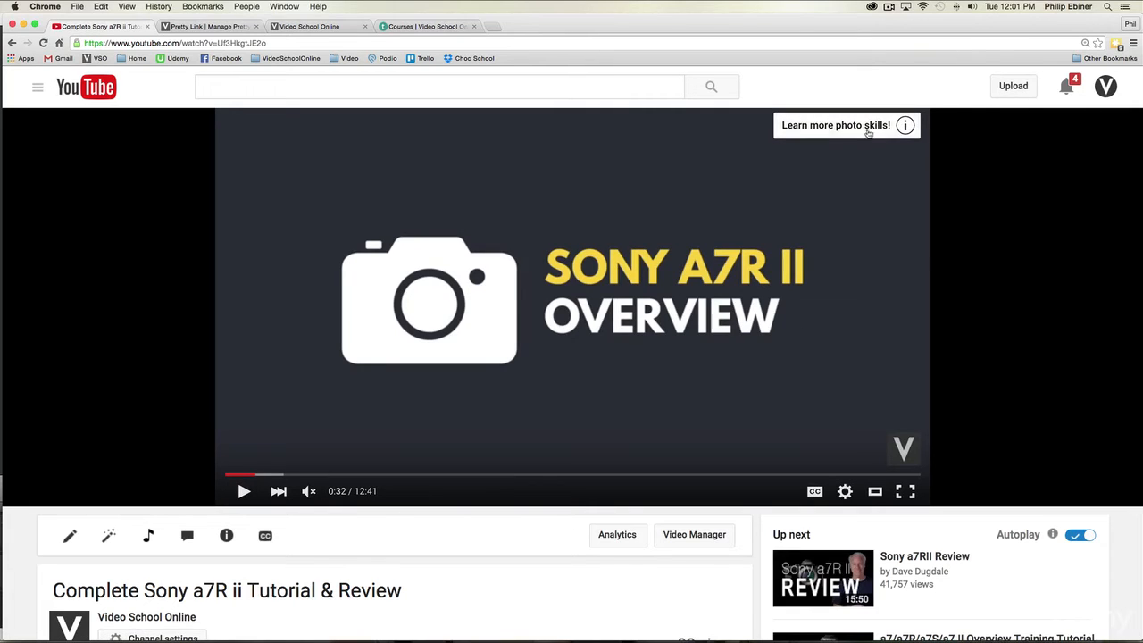
pyautogui.click(904, 126)
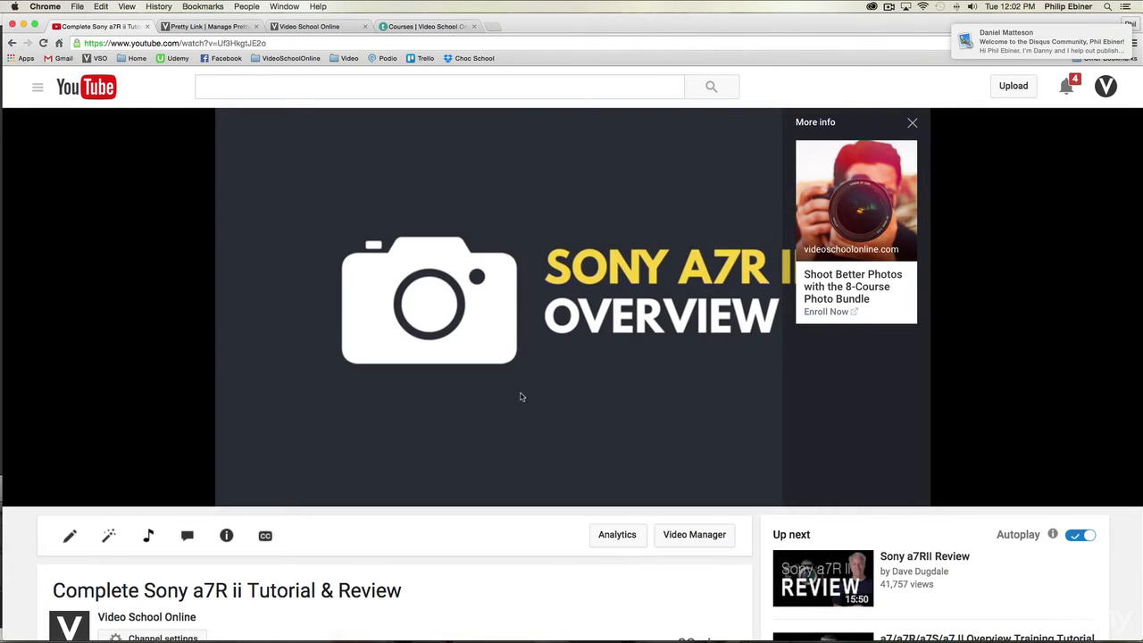
pyautogui.click(377, 434)
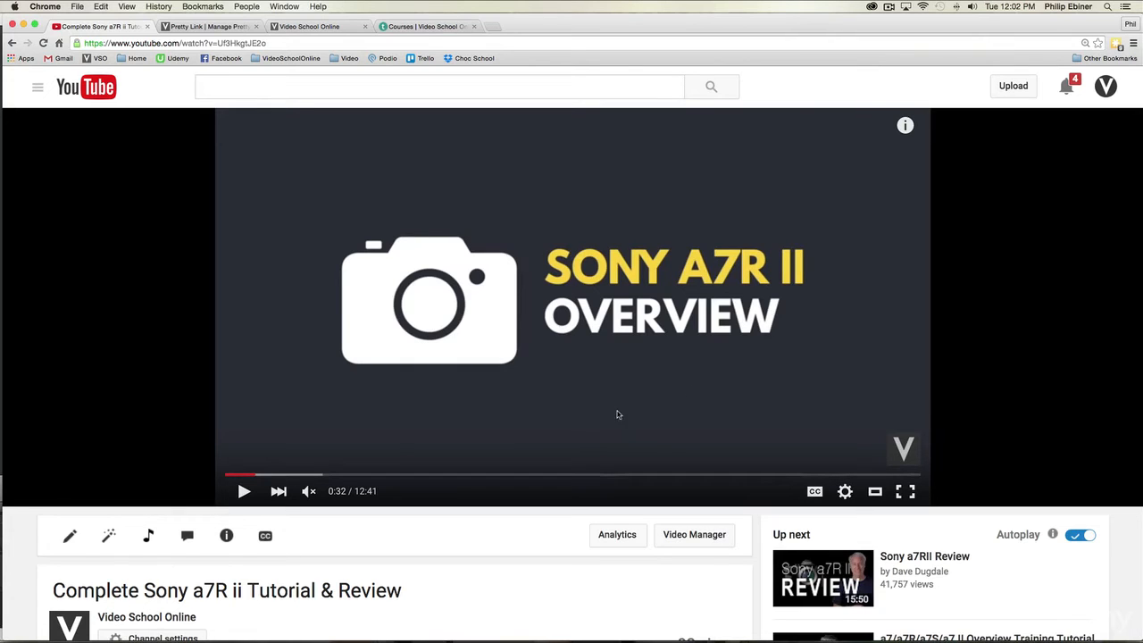
pyautogui.scroll(1, 641, 407)
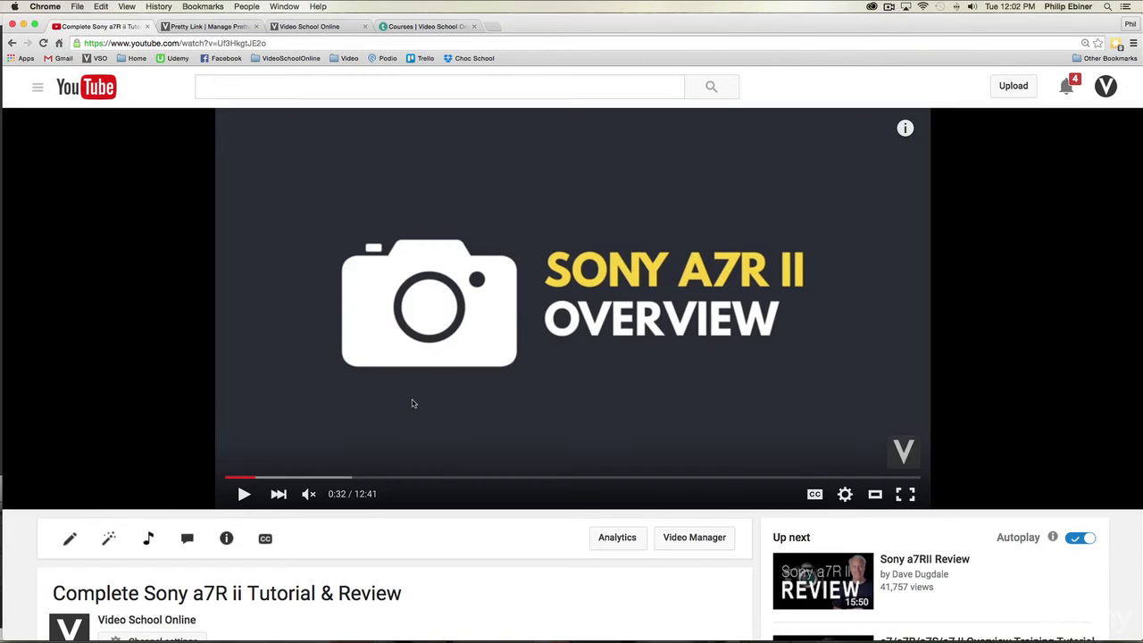
pyautogui.scroll(-1, 413, 404)
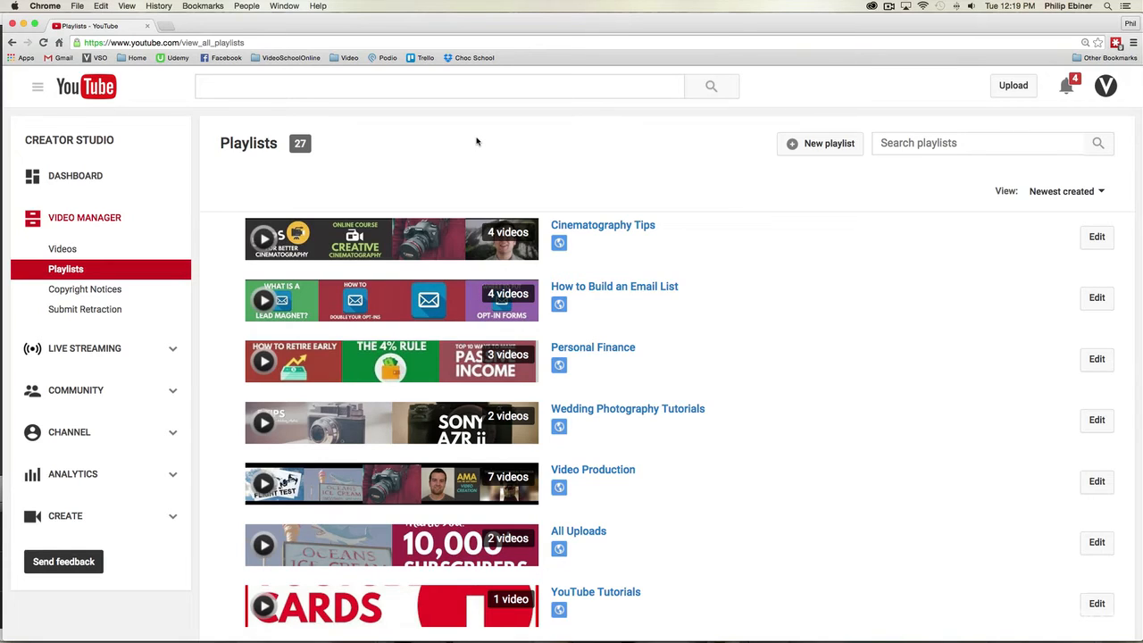
# Step: Search YouTube for "after effects" and filter the results to playlists
pyautogui.click(262, 85)
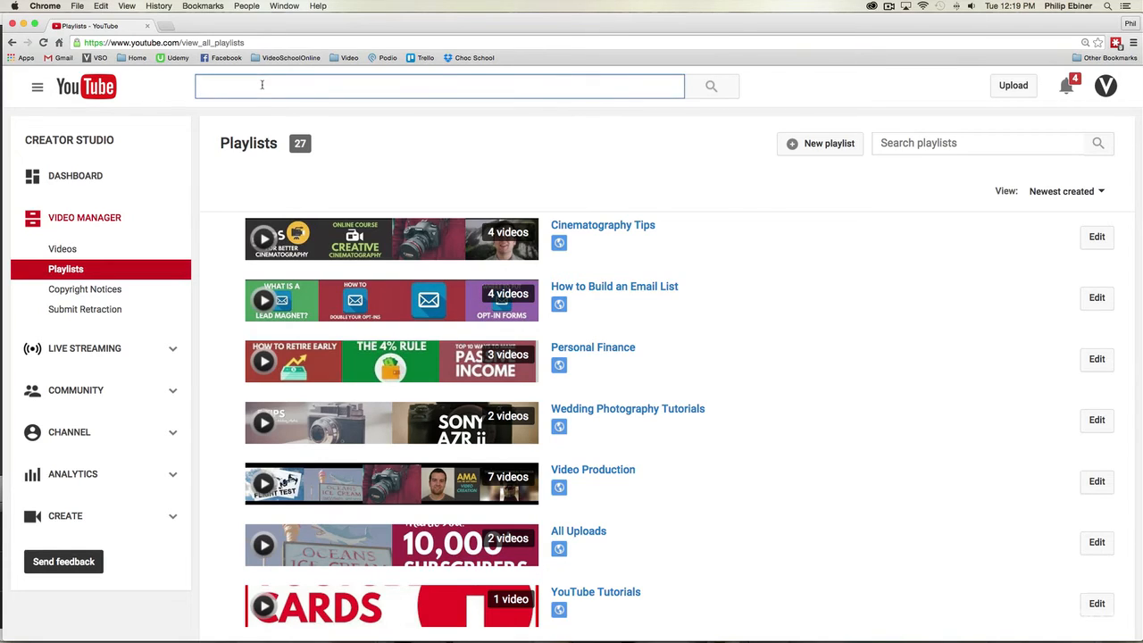
pyautogui.write('after effects')
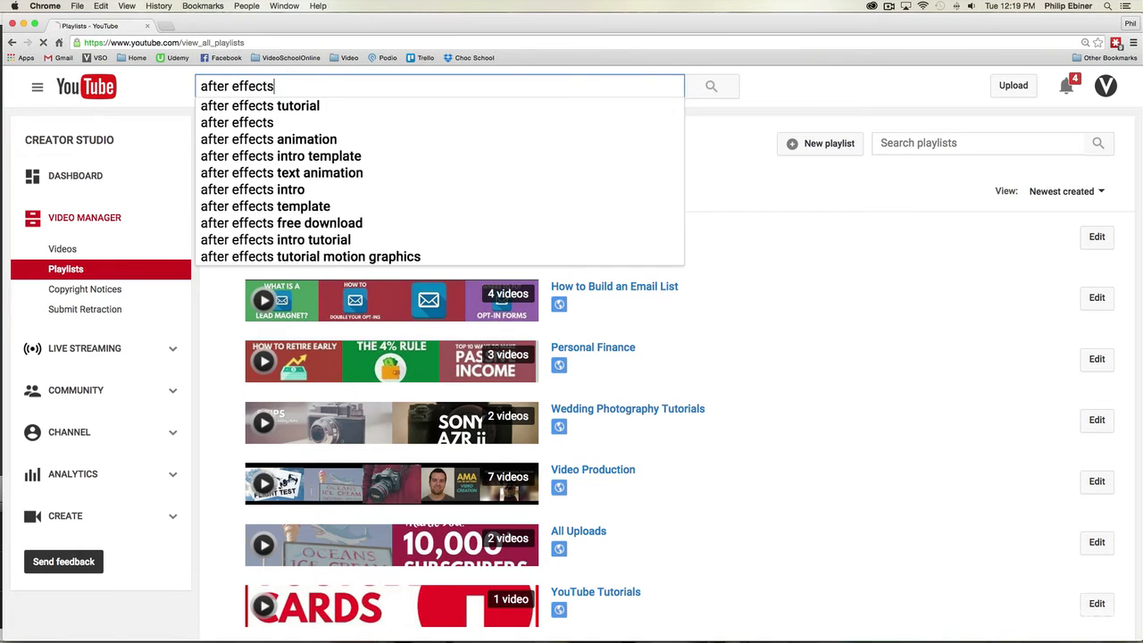
pyautogui.press('Return')
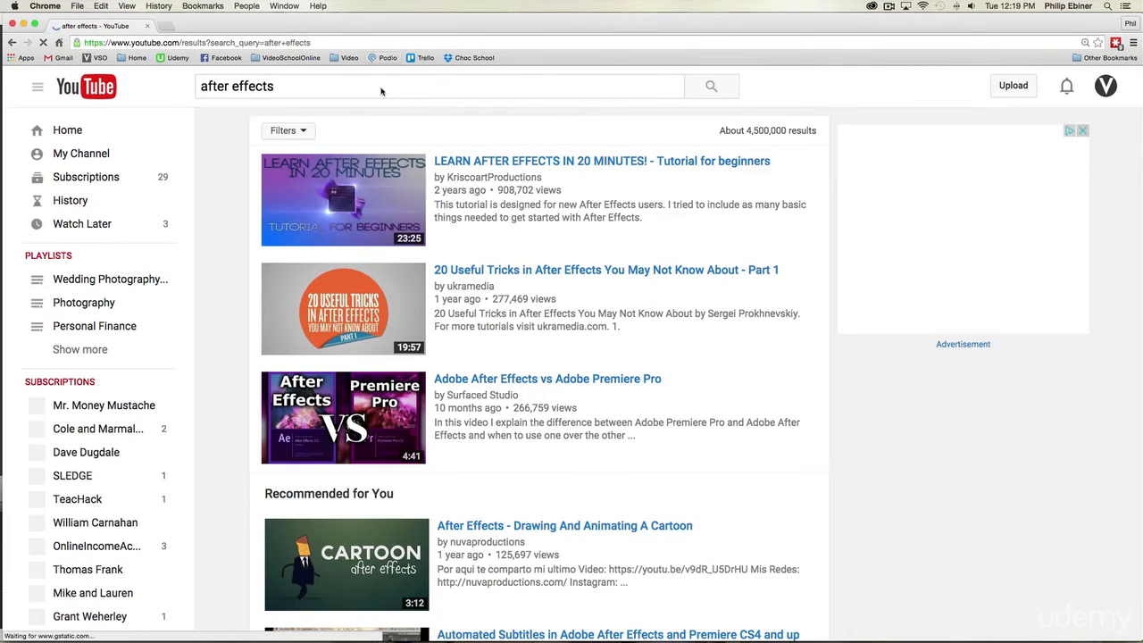
pyautogui.scroll(-1, 475, 140)
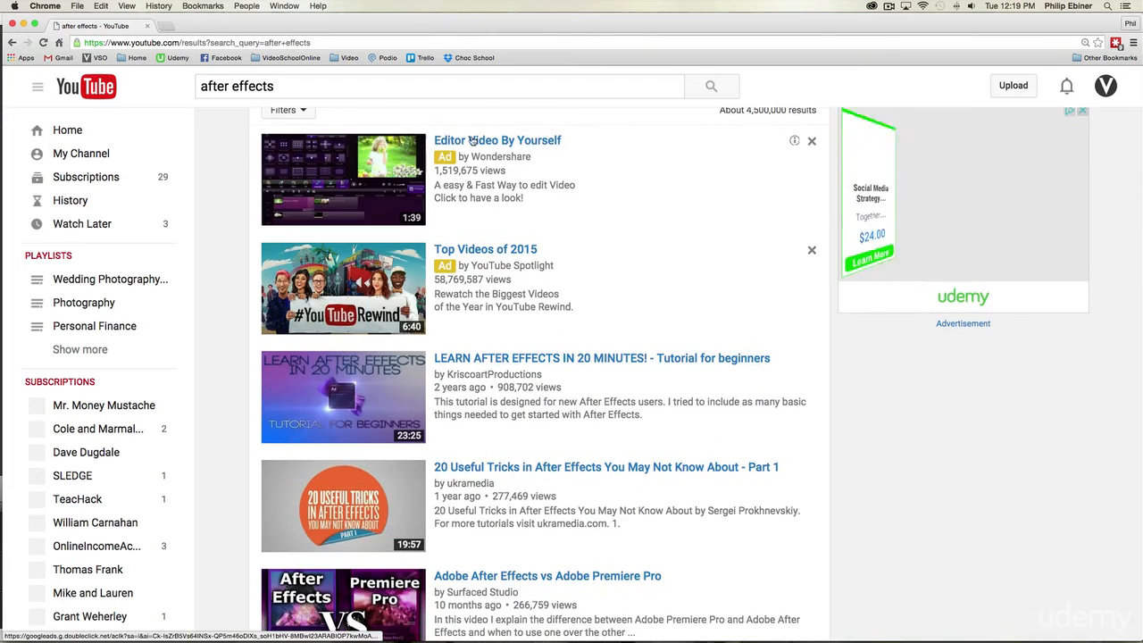
pyautogui.scroll(1, 387, 135)
pyautogui.click(302, 131)
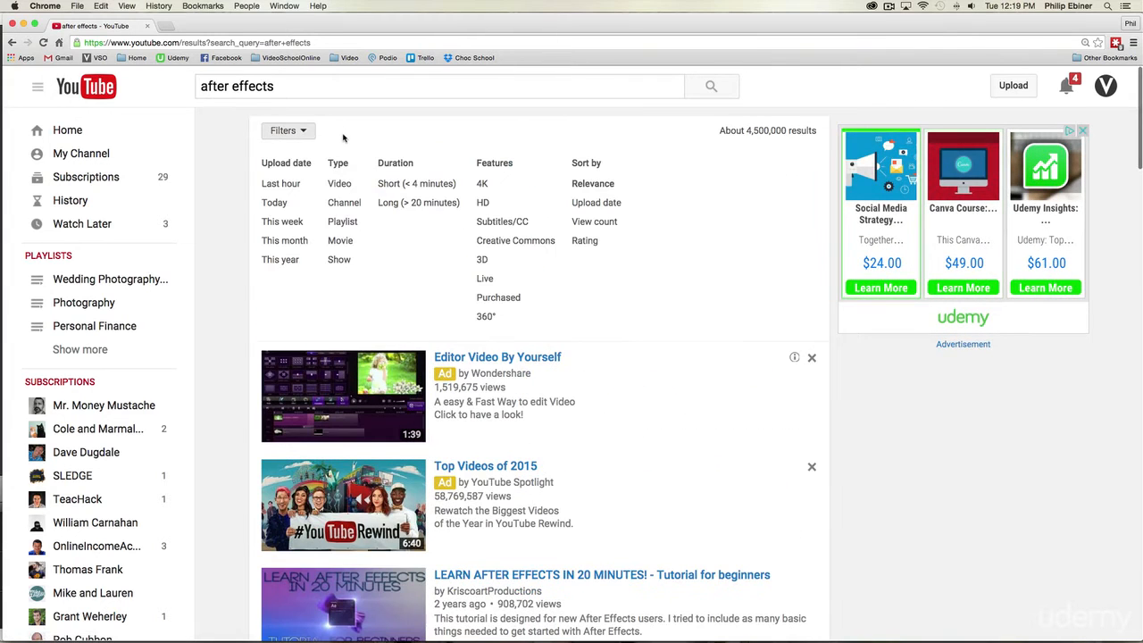
pyautogui.click(342, 221)
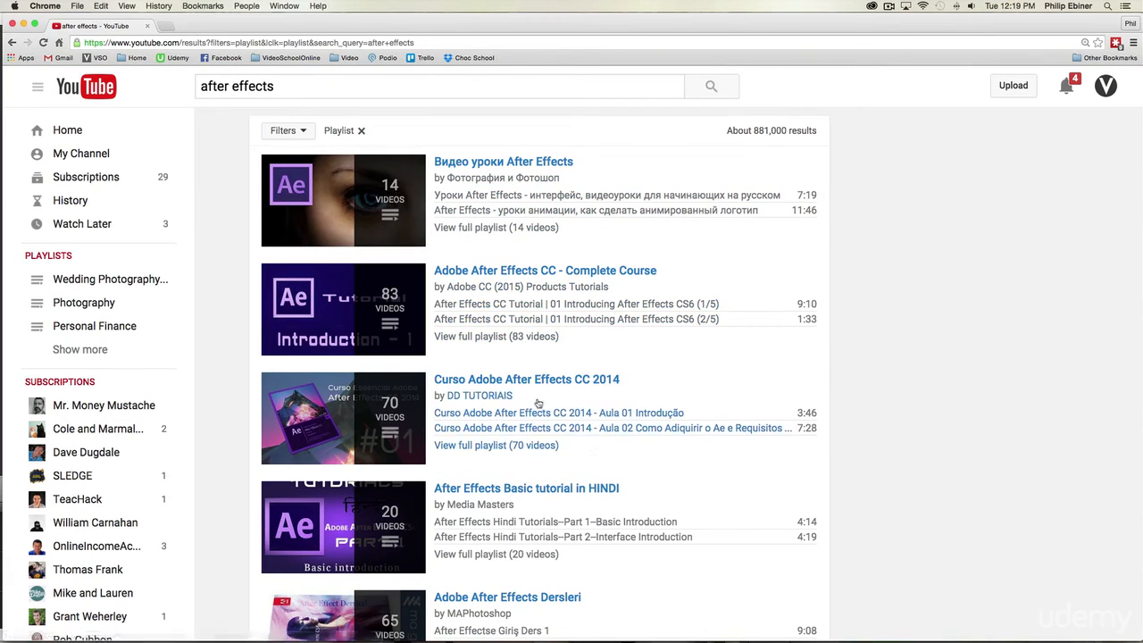
# Step: Leave the filtered search results and return to Creator Studio's list of the channel's playlists
pyautogui.click(12, 43)
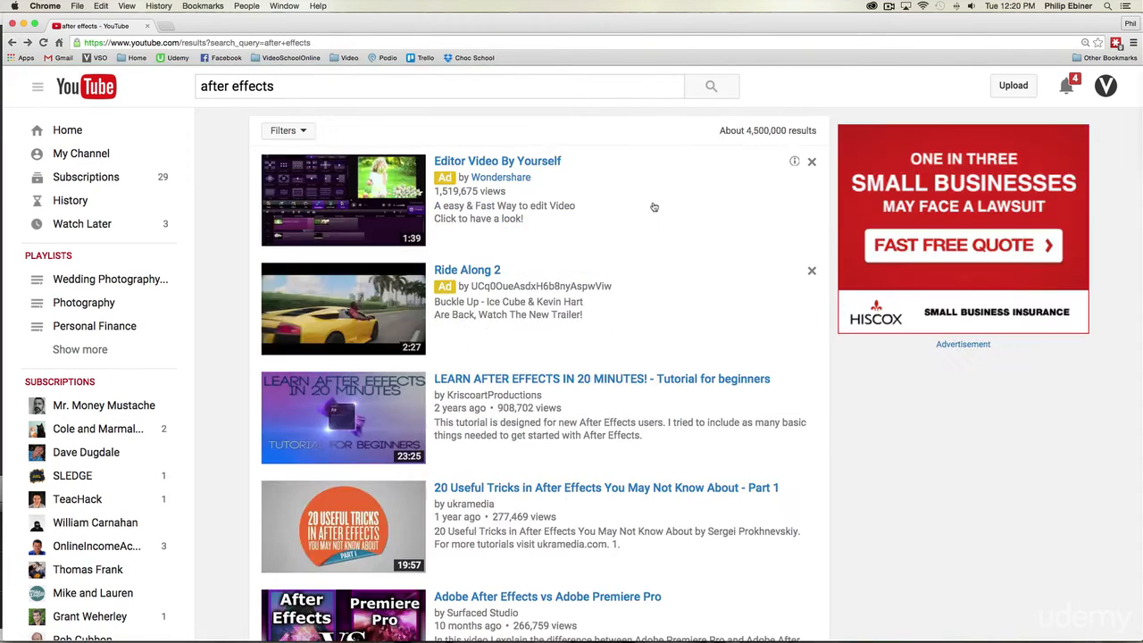
pyautogui.click(1109, 89)
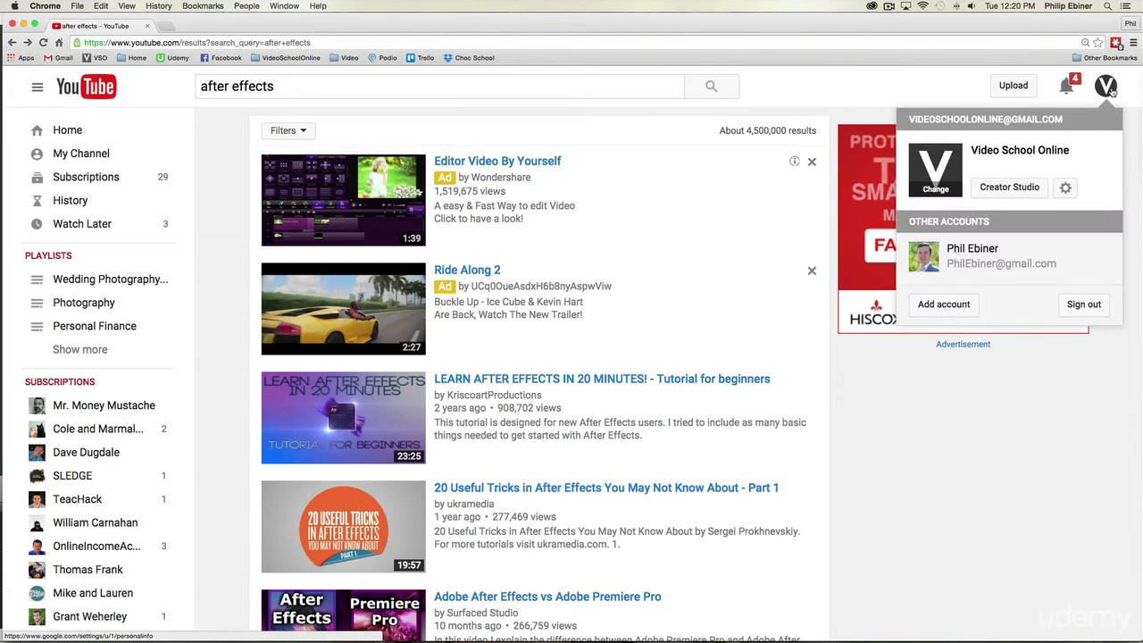
pyautogui.click(1025, 184)
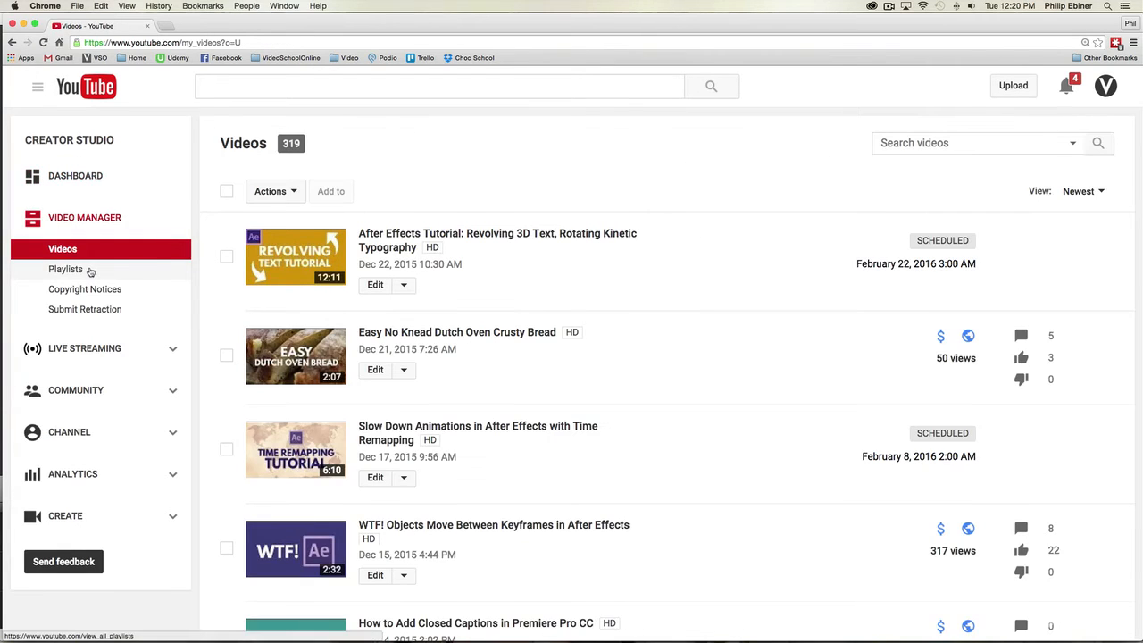
pyautogui.click(100, 269)
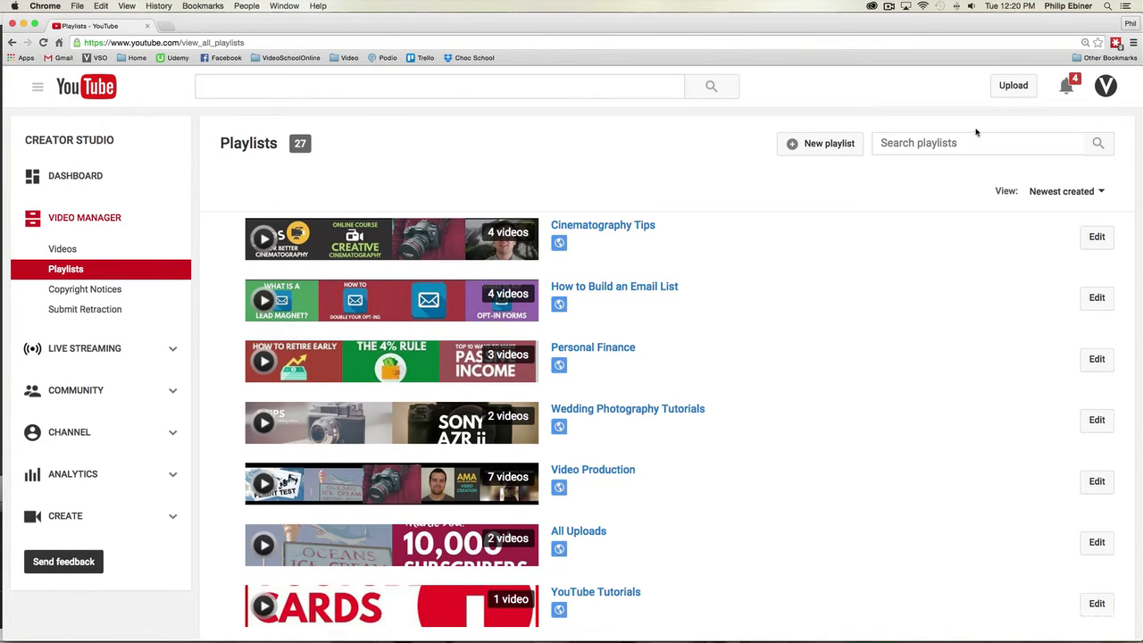
# Step: Create a new public playlist titled "Easy Recipe Videos"
pyautogui.click(830, 146)
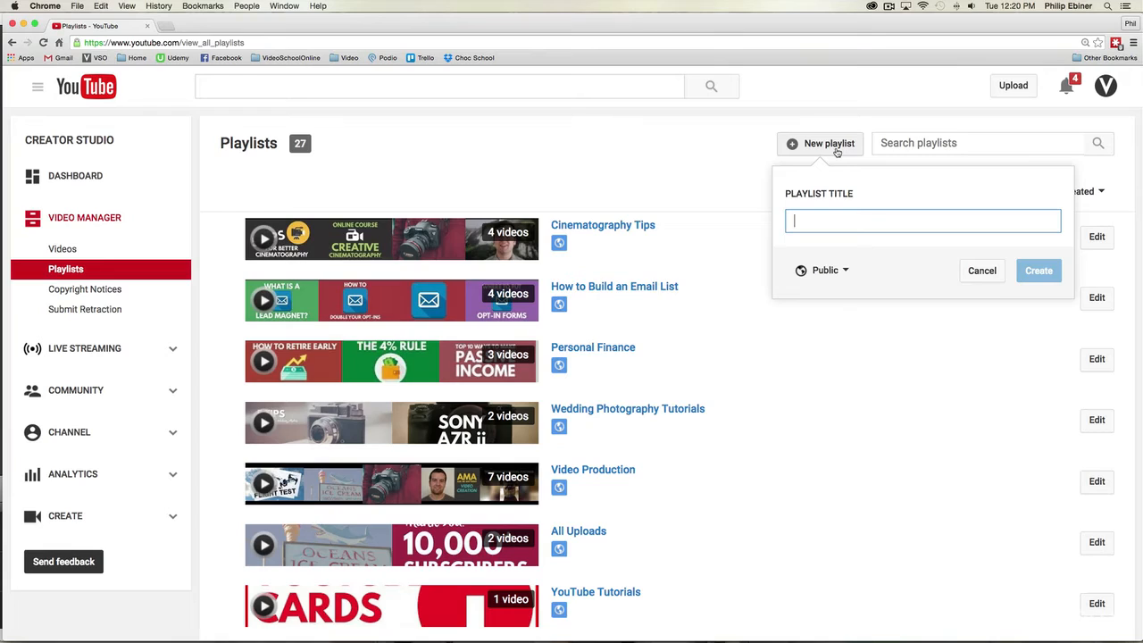
pyautogui.write('E')
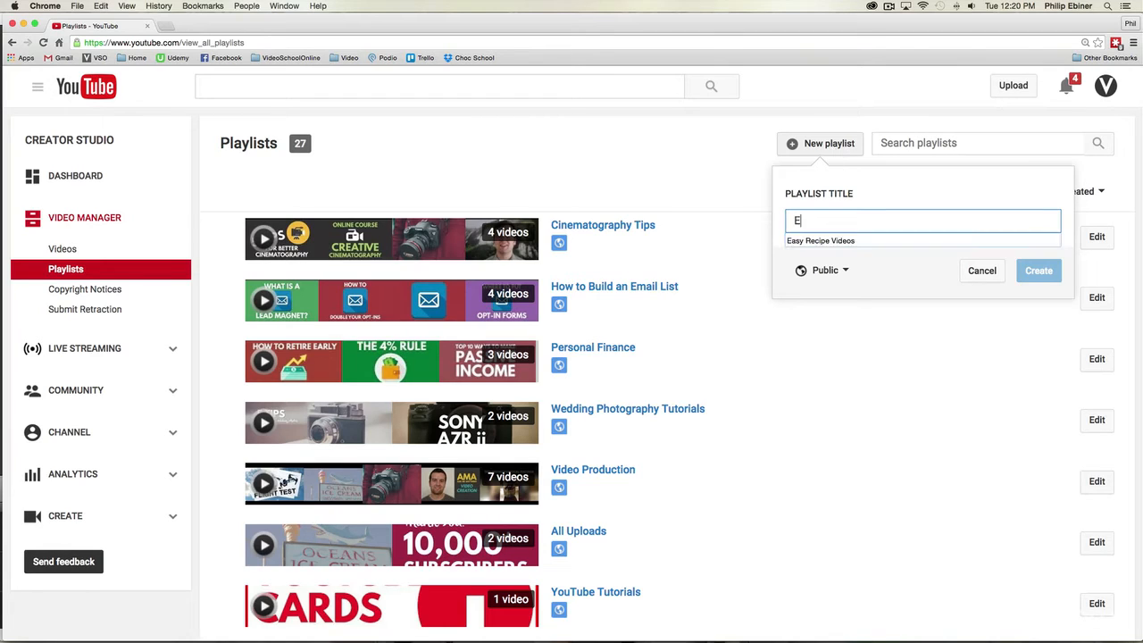
pyautogui.write('asy Recipe Videos')
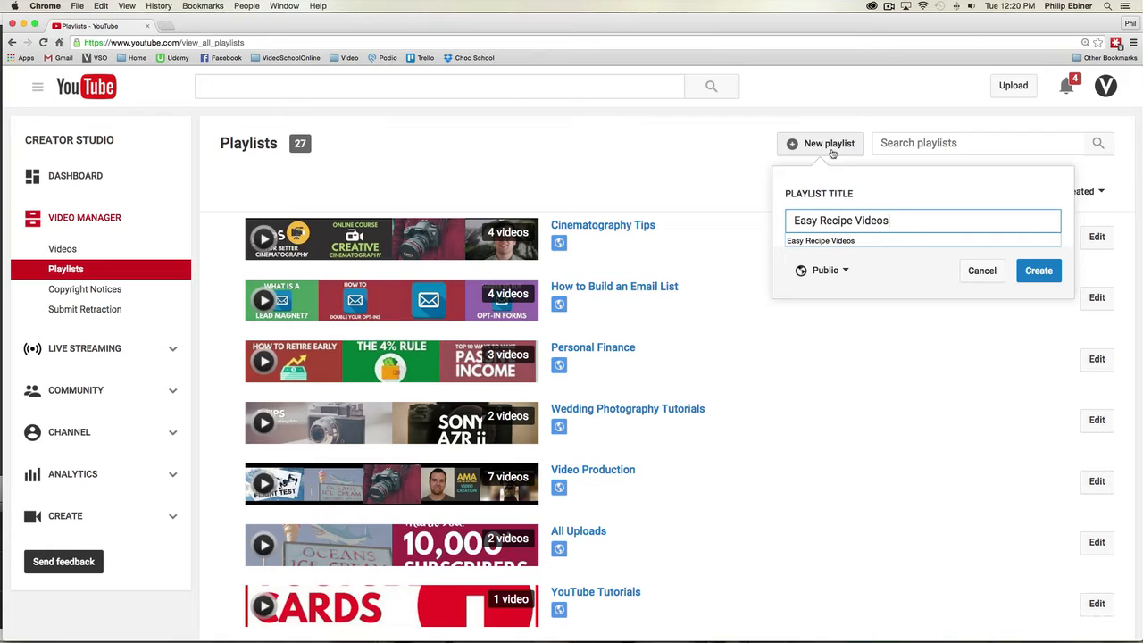
pyautogui.click(1040, 275)
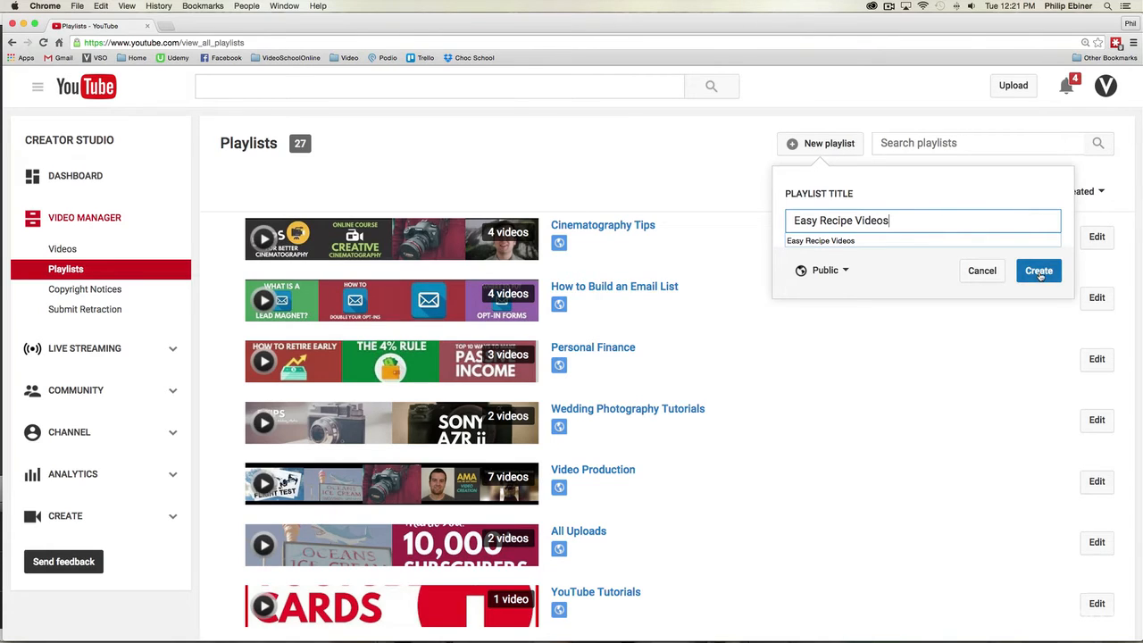
pyautogui.click(843, 270)
pyautogui.click(883, 279)
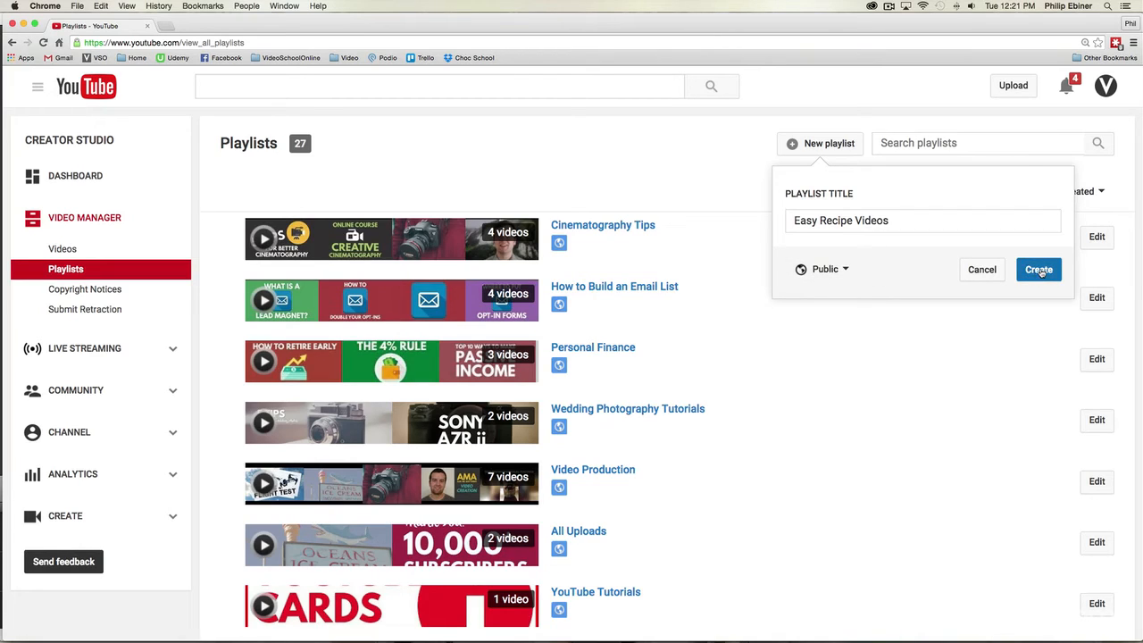
pyautogui.click(1040, 271)
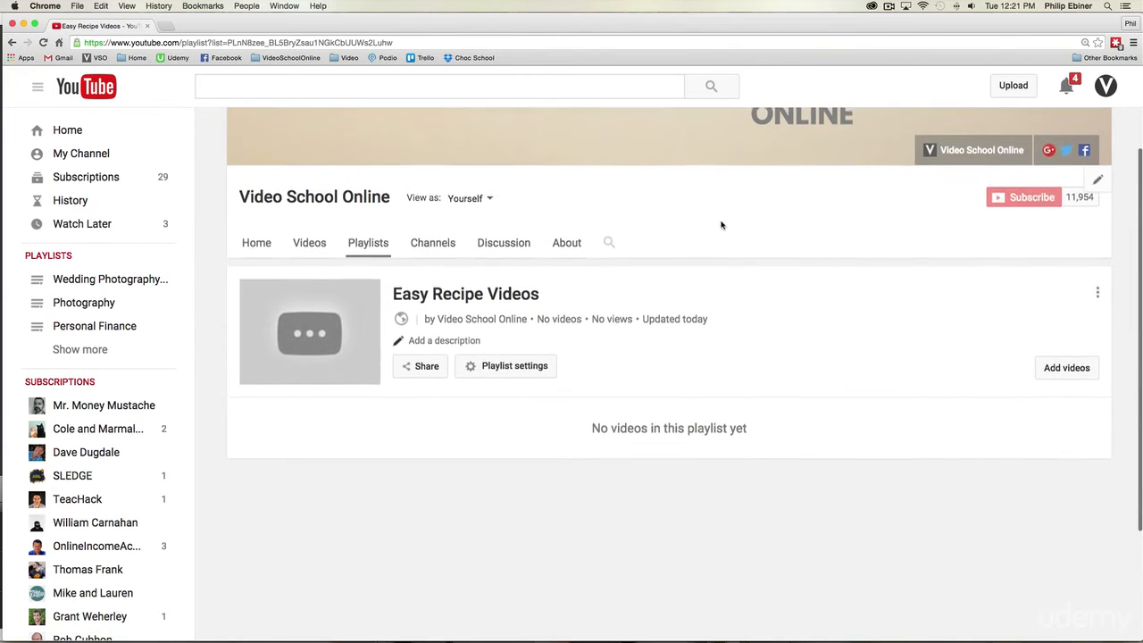
# Step: Add the channel's own video "Easy No Knead Dutch Oven Crusty Bread" to the Easy Recipe Videos playlist
pyautogui.click(1065, 376)
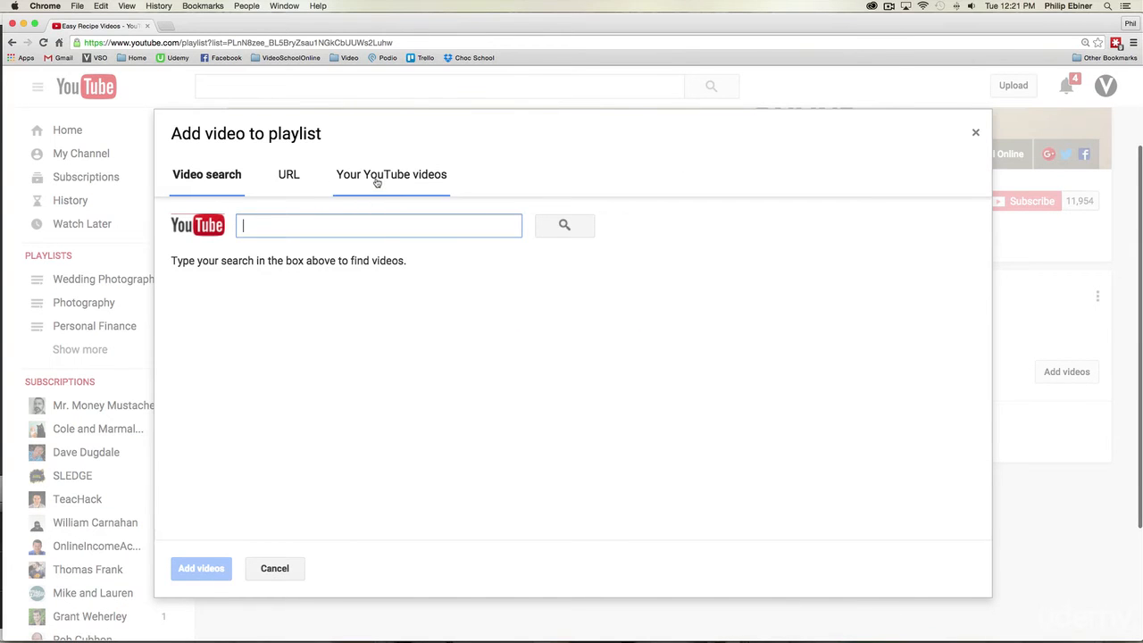
pyautogui.click(375, 182)
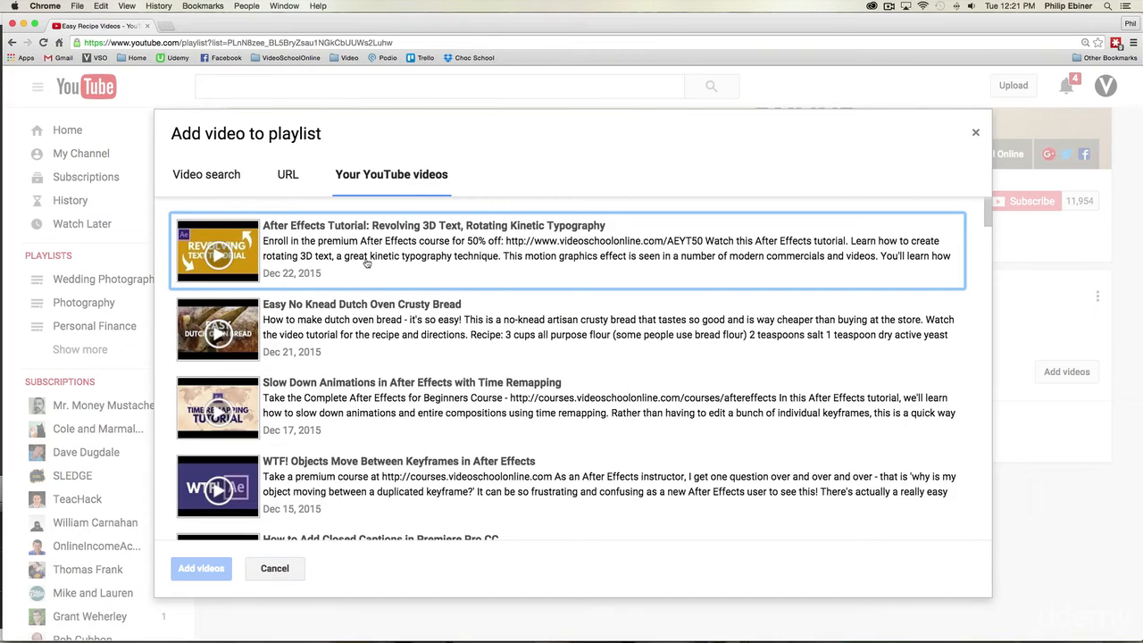
pyautogui.click(323, 318)
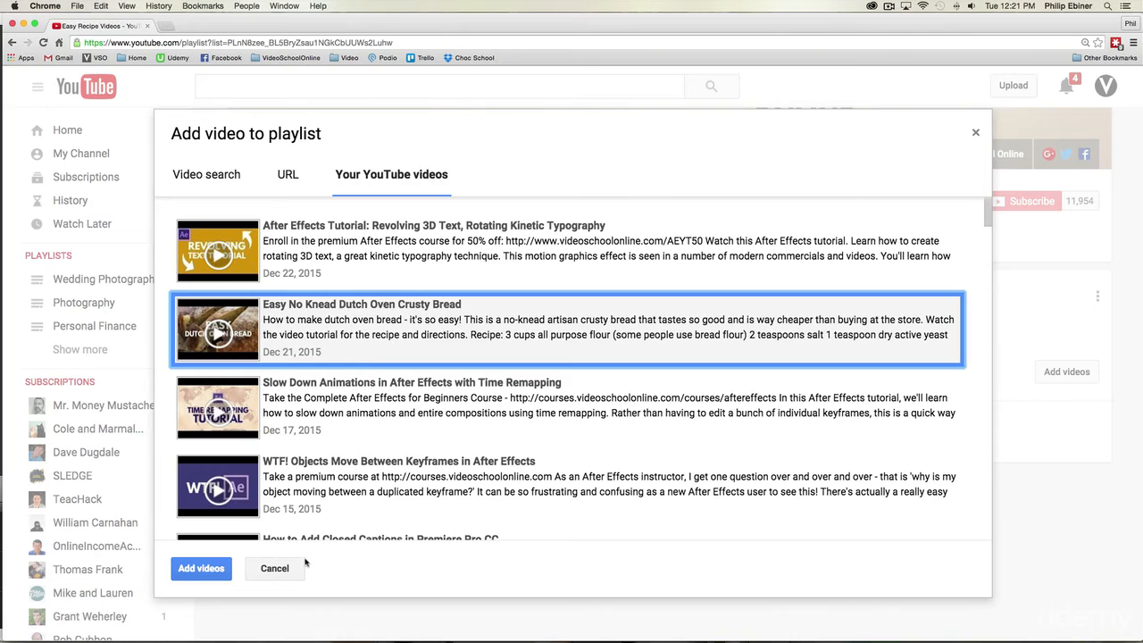
pyautogui.click(212, 571)
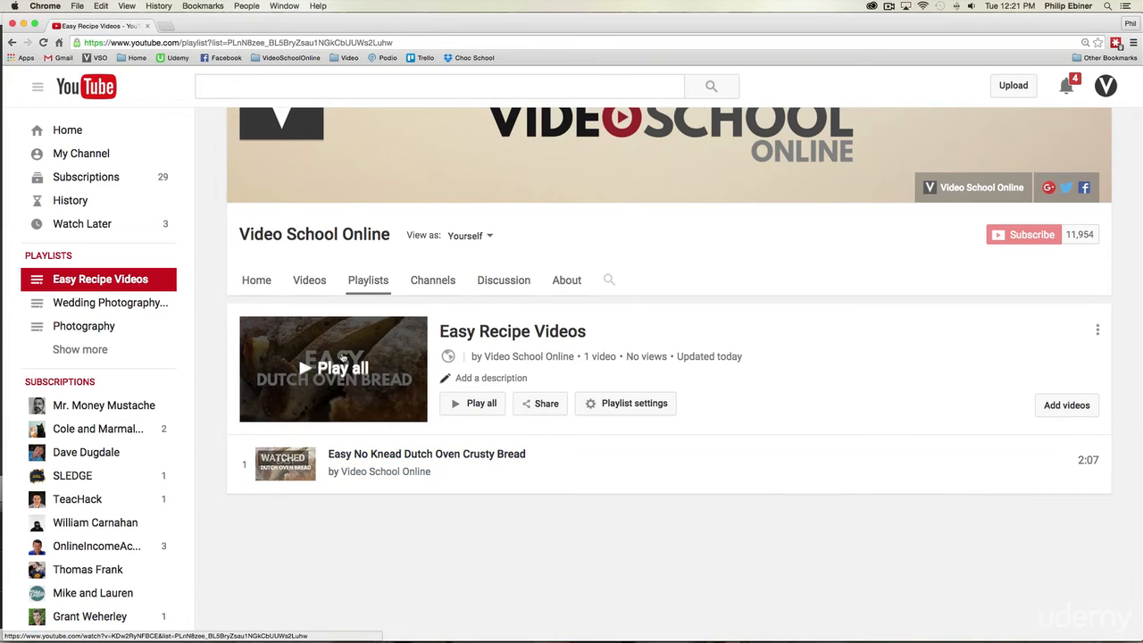
# Step: Add the playlist description "This is a playlist of easy recipes that I love to make."
pyautogui.scroll(-2, 581, 406)
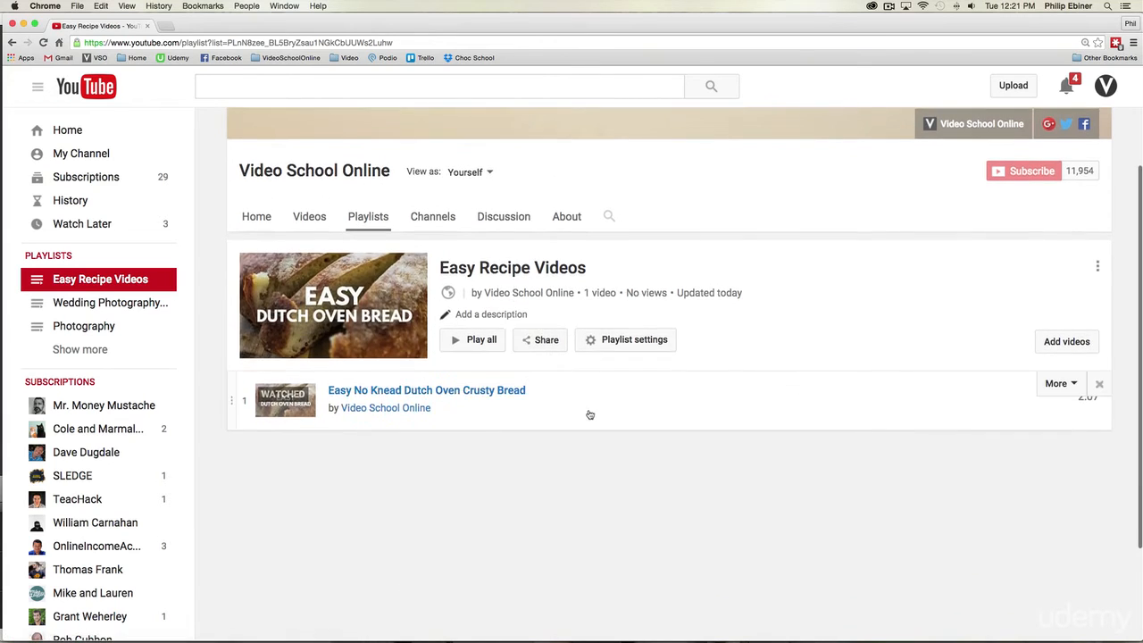
pyautogui.scroll(1, 724, 407)
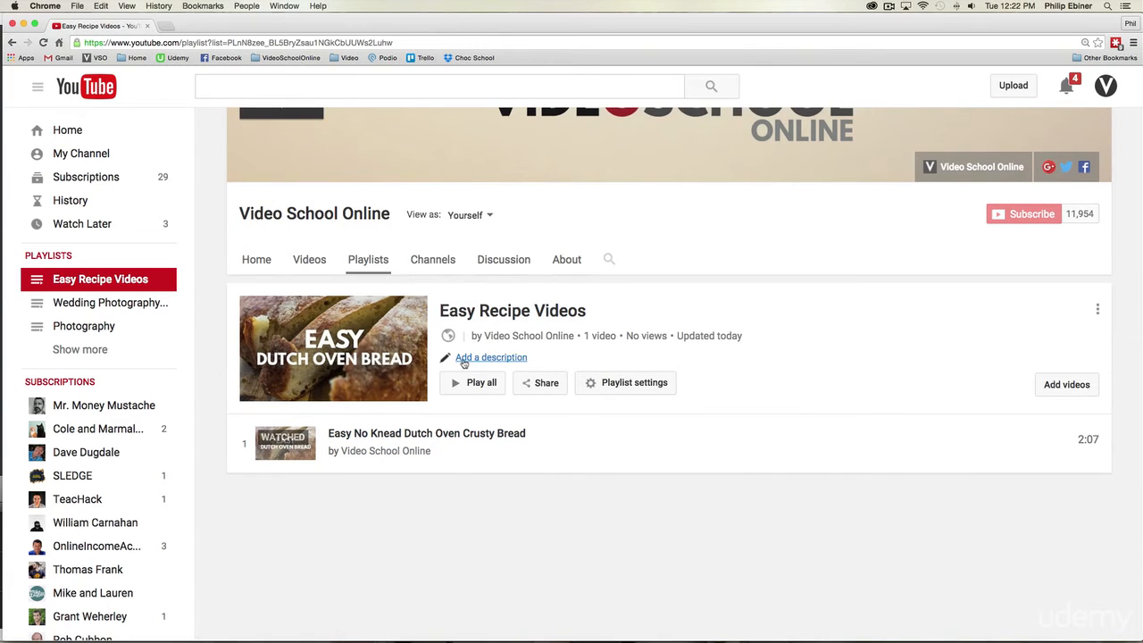
pyautogui.click(463, 359)
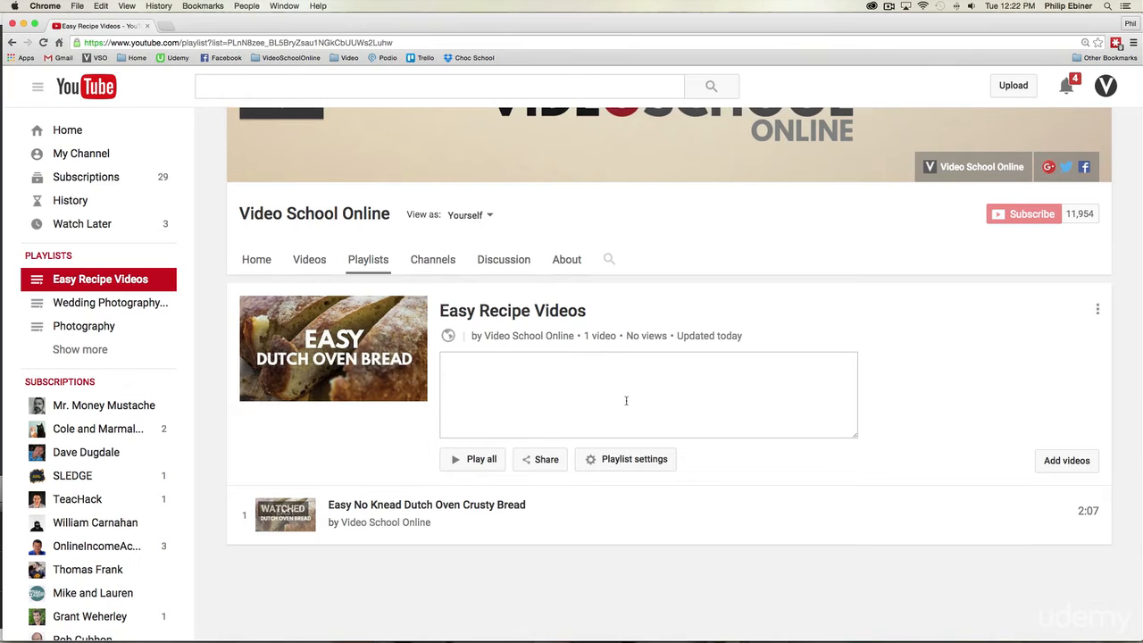
pyautogui.write('This is a playlist of easy recip')
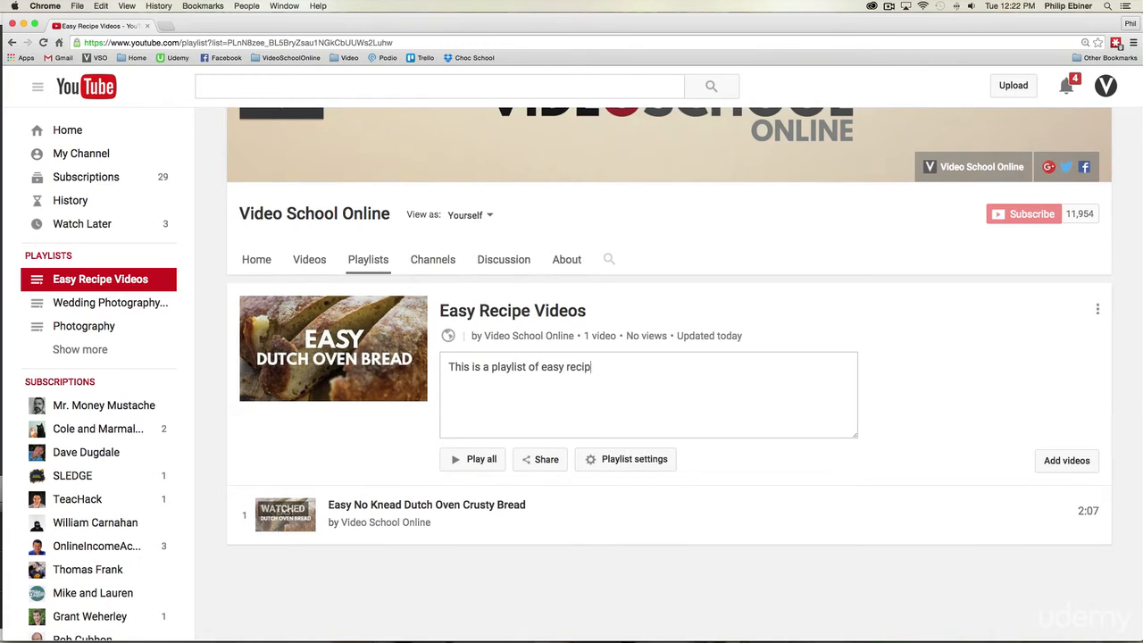
pyautogui.write('es that I love to make.')
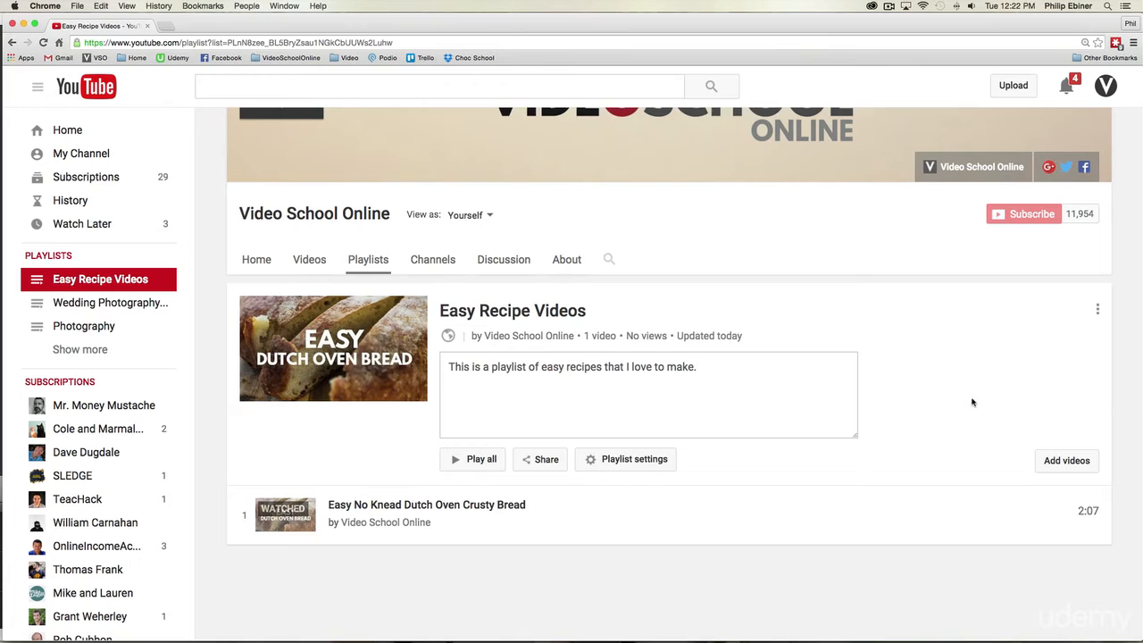
pyautogui.click(900, 414)
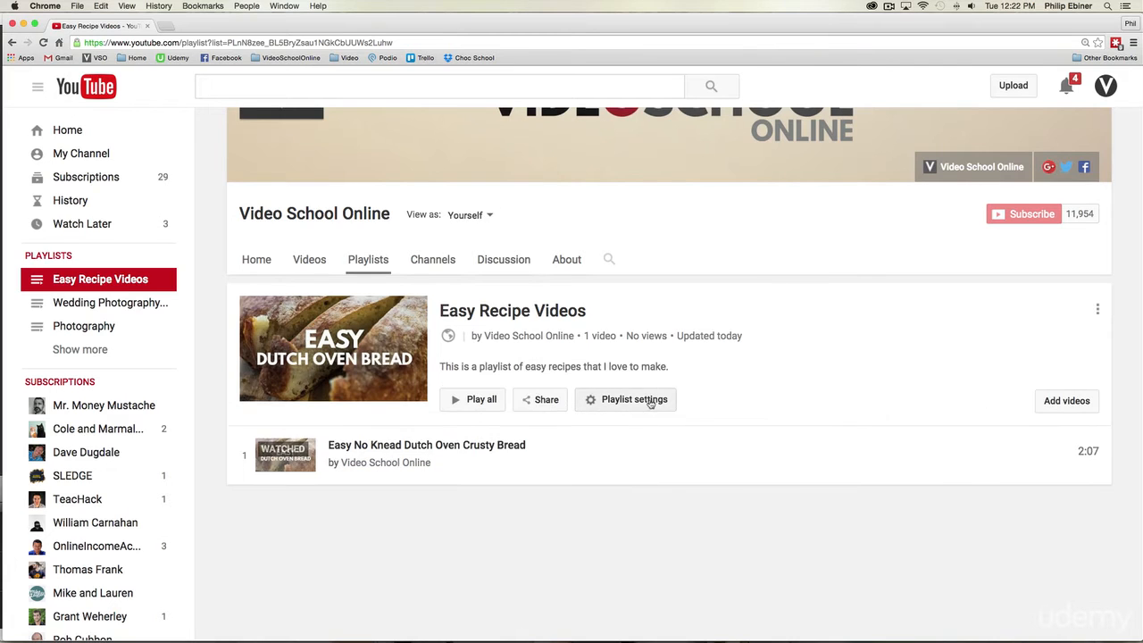
# Step: Open the playlist's settings and set its ordering to "Date published (newest)"
pyautogui.click(638, 406)
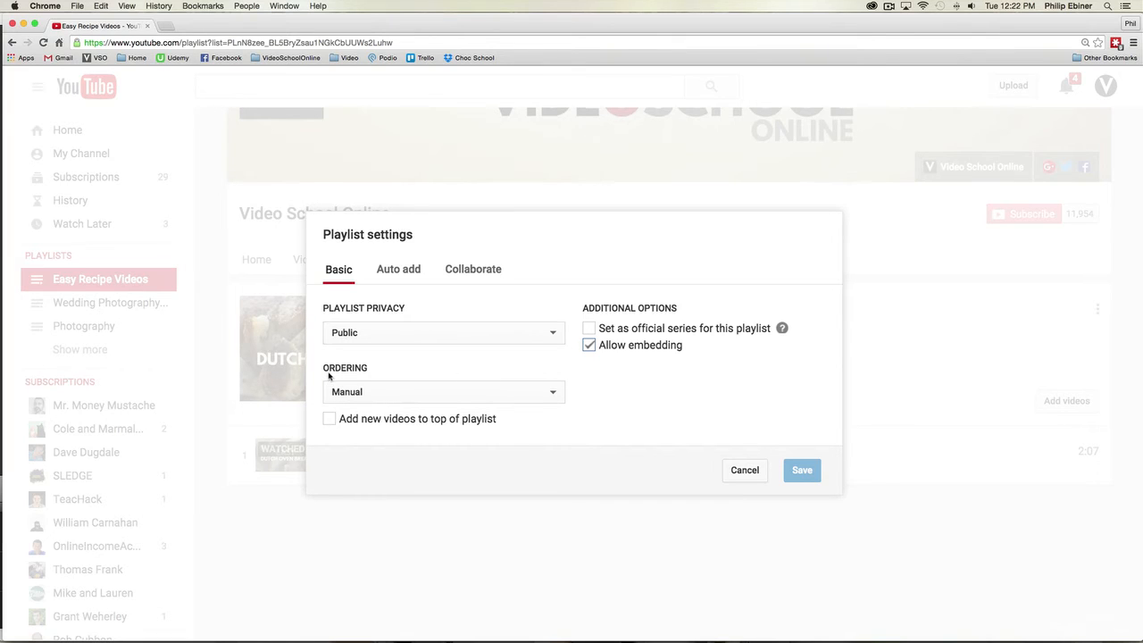
pyautogui.moveTo(329, 376); pyautogui.dragTo(375, 372)
pyautogui.click(421, 371)
pyautogui.click(395, 402)
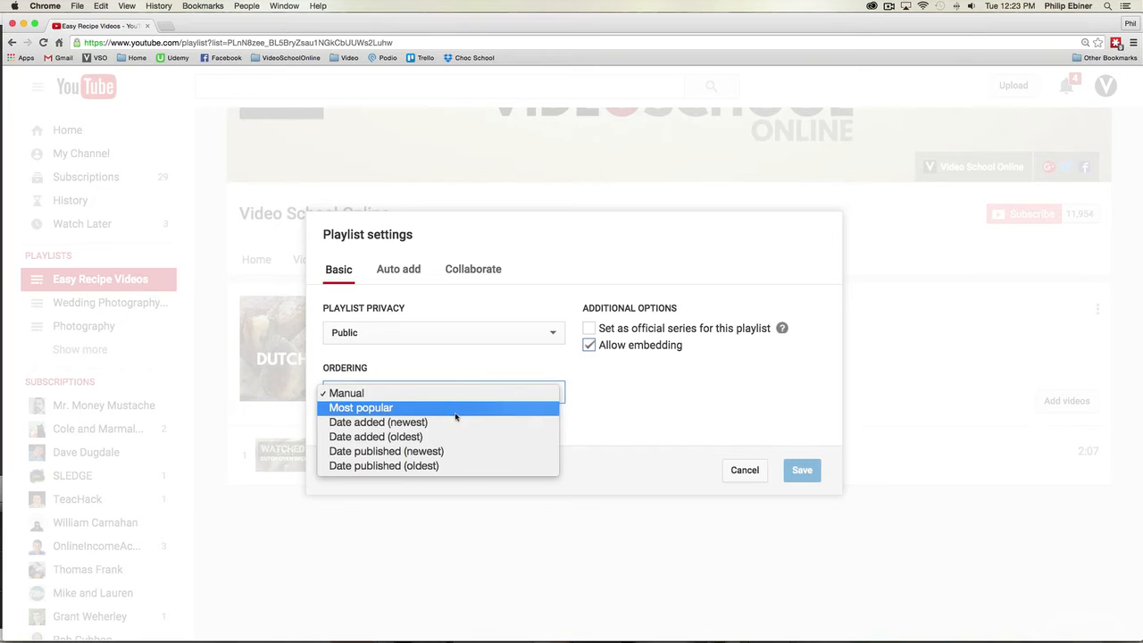
pyautogui.click(422, 453)
pyautogui.click(425, 407)
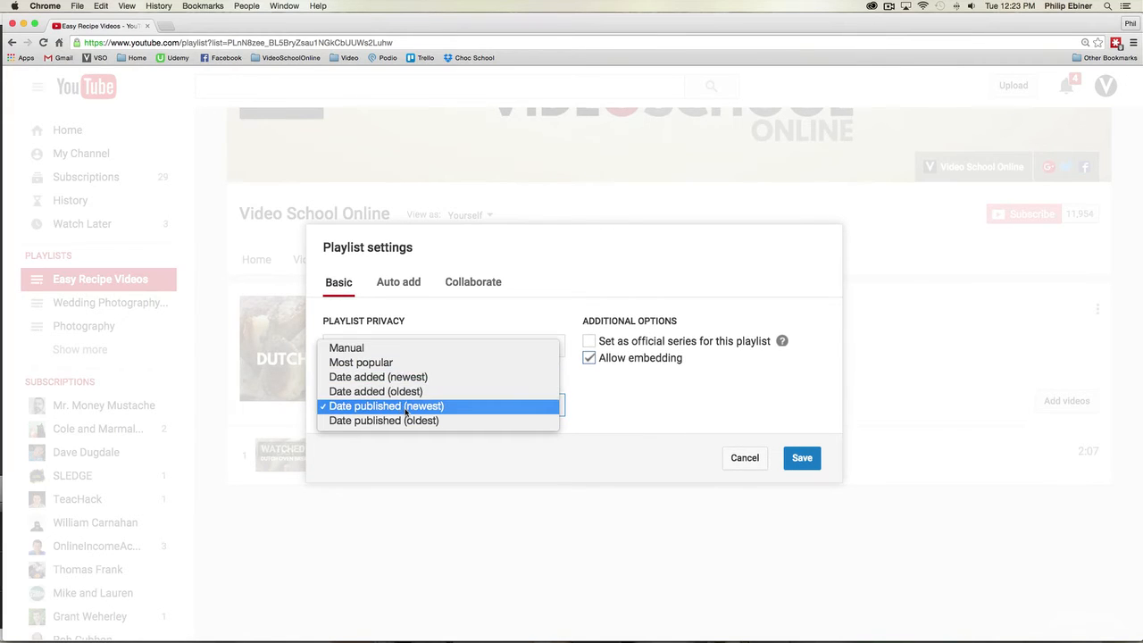
pyautogui.click(592, 386)
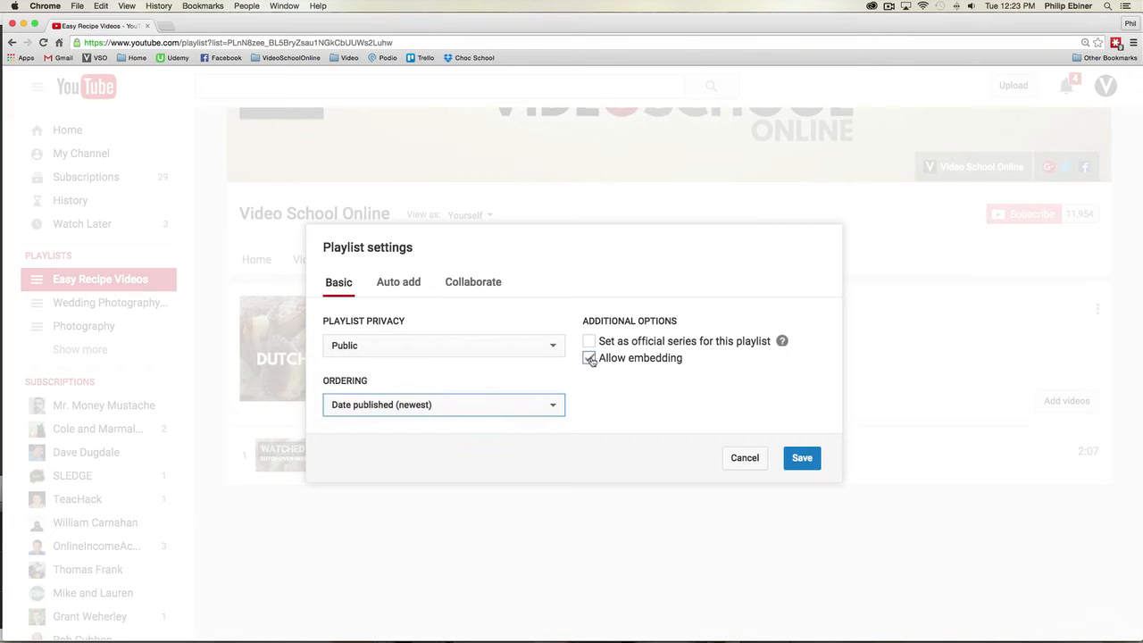
# Step: Add an automatic-add rule to the playlist and set its condition to Tag
pyautogui.click(399, 288)
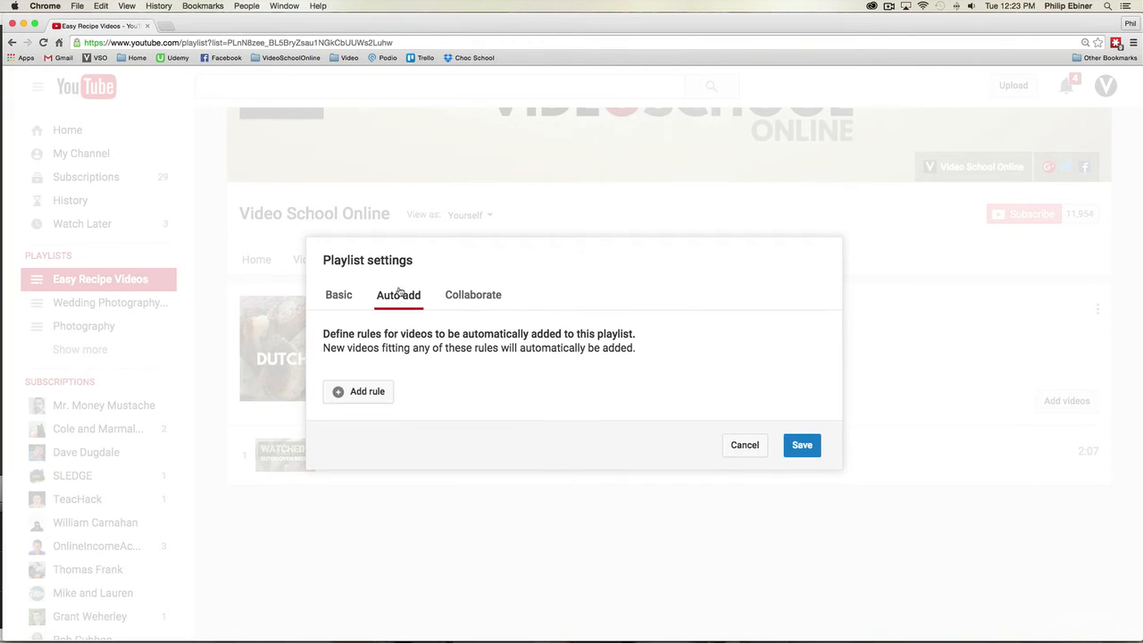
pyautogui.click(368, 393)
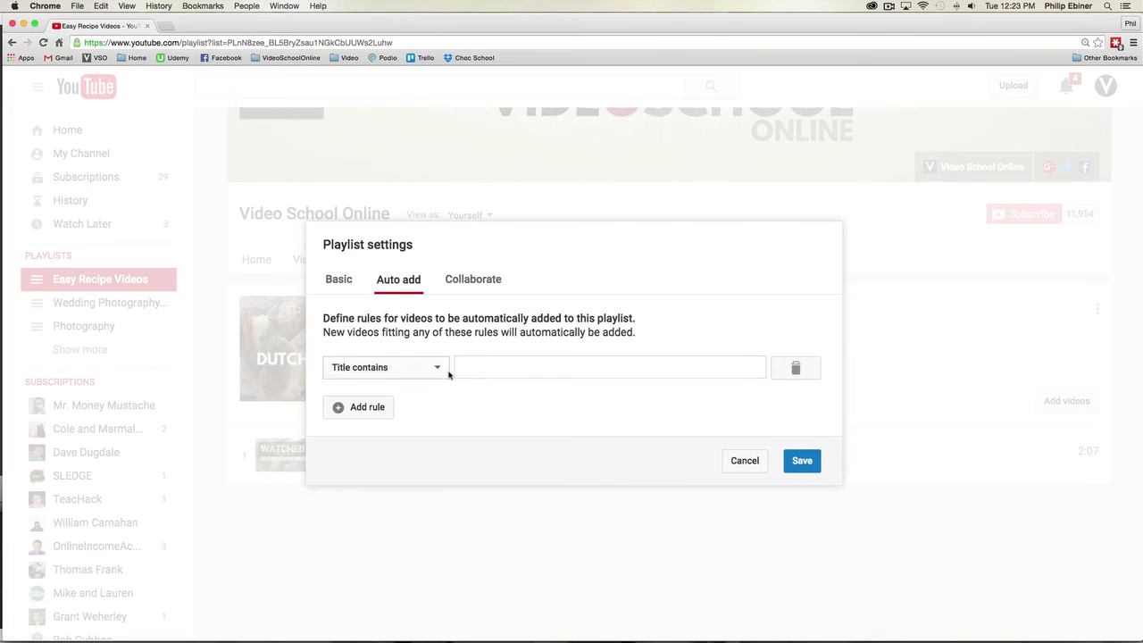
pyautogui.click(434, 371)
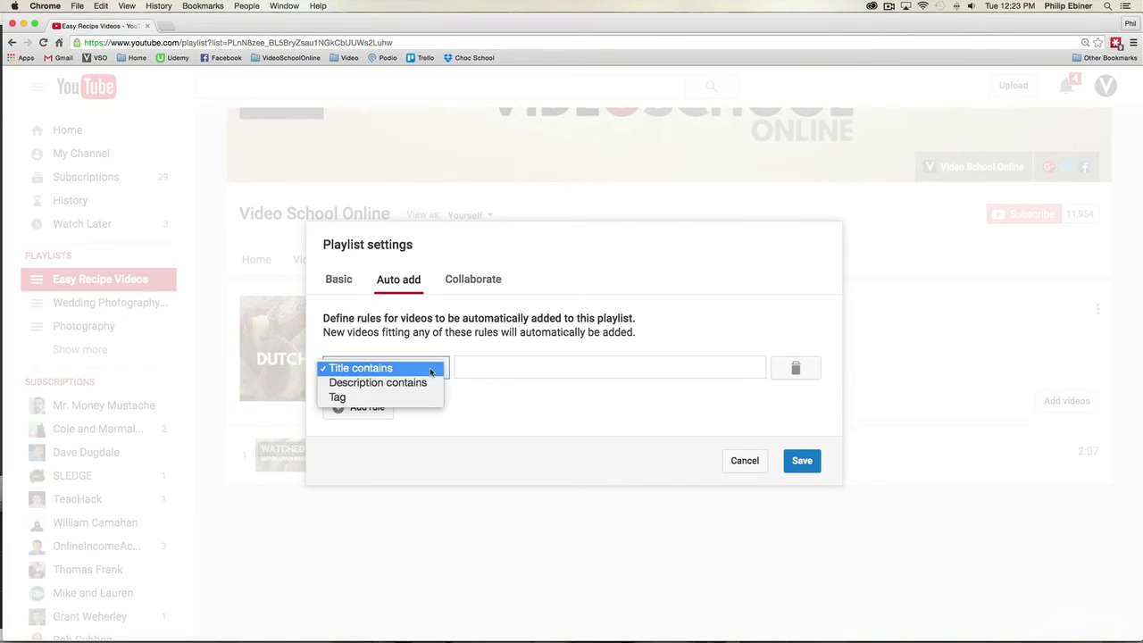
pyautogui.click(459, 348)
pyautogui.click(425, 373)
pyautogui.click(372, 399)
pyautogui.click(497, 355)
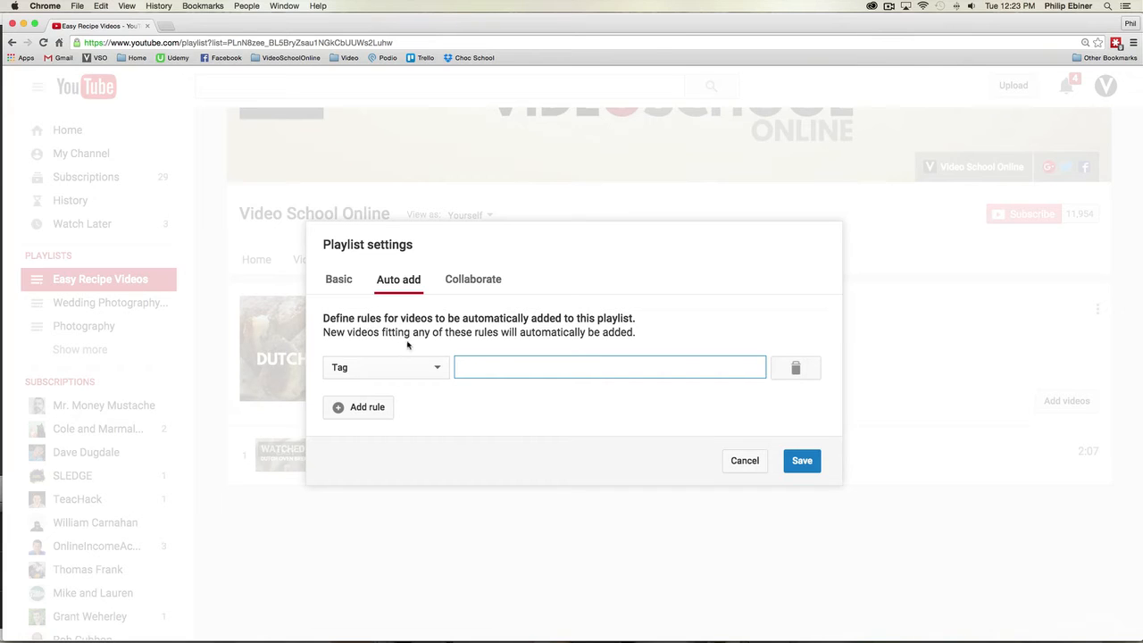
pyautogui.click(407, 368)
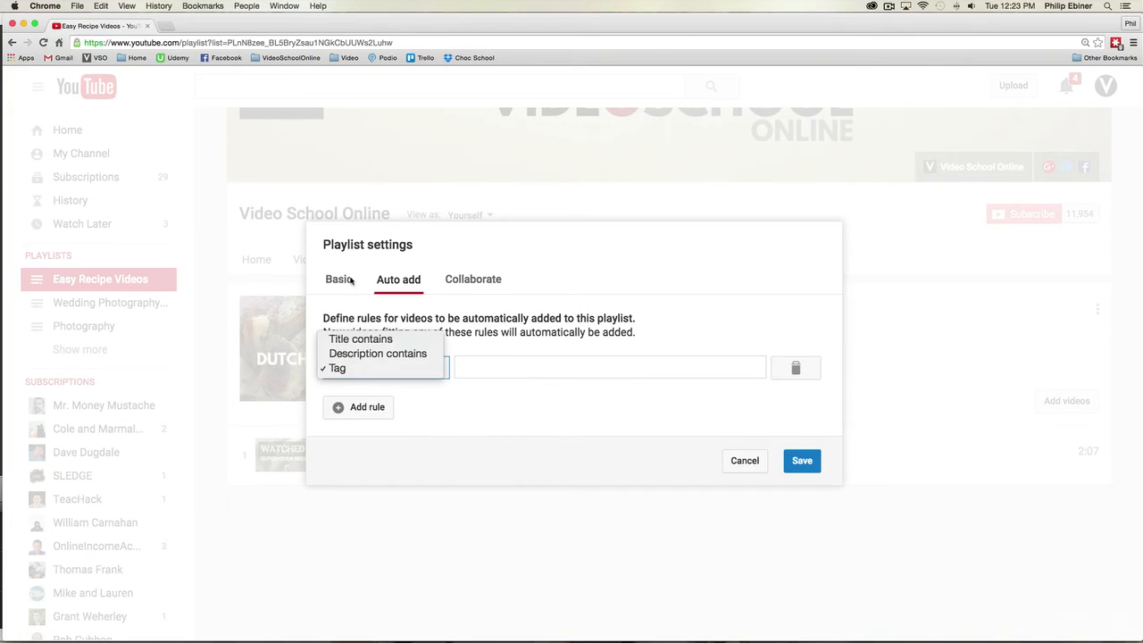
pyautogui.click(509, 373)
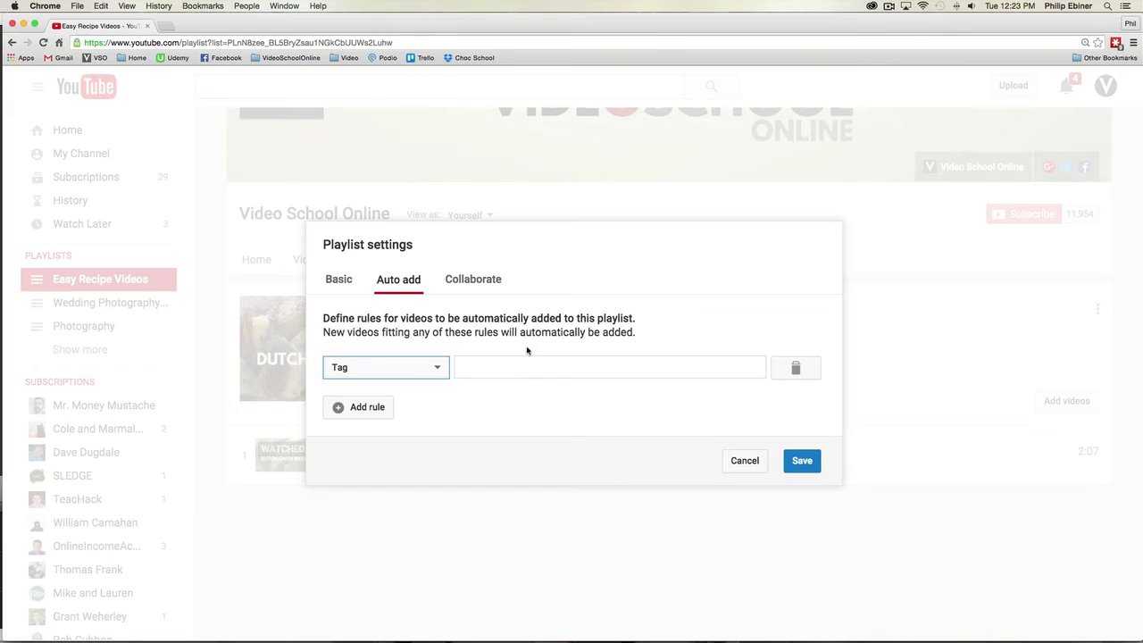
pyautogui.click(416, 368)
pyautogui.click(409, 339)
pyautogui.click(413, 361)
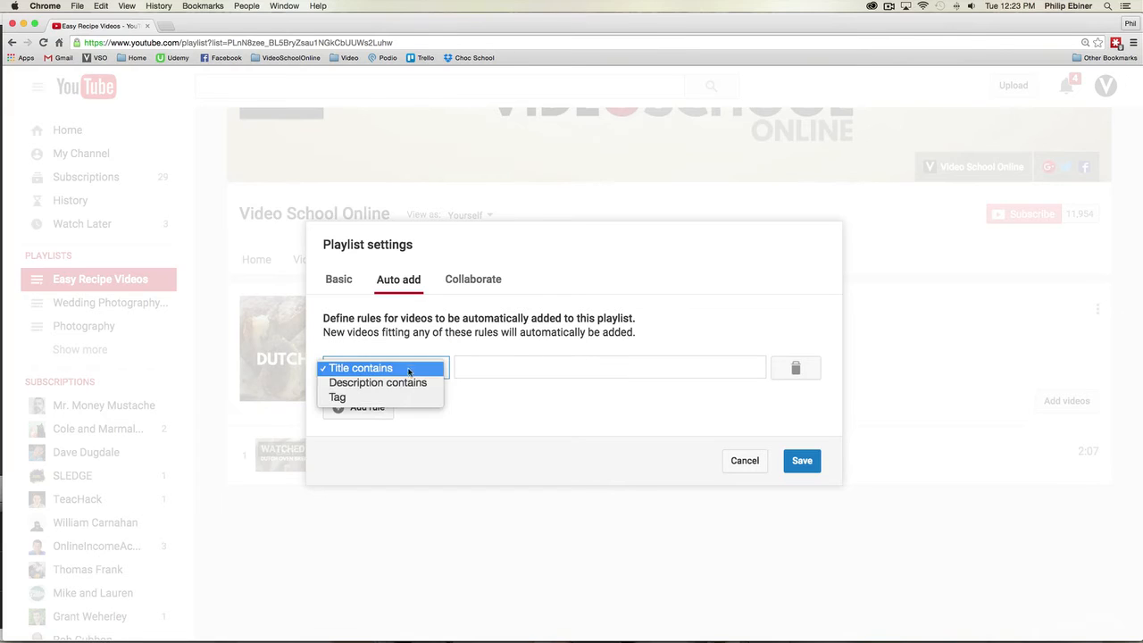
pyautogui.click(400, 399)
# Step: Enter "Recipe" as the rule's tag and add a second, blank rule
pyautogui.click(486, 366)
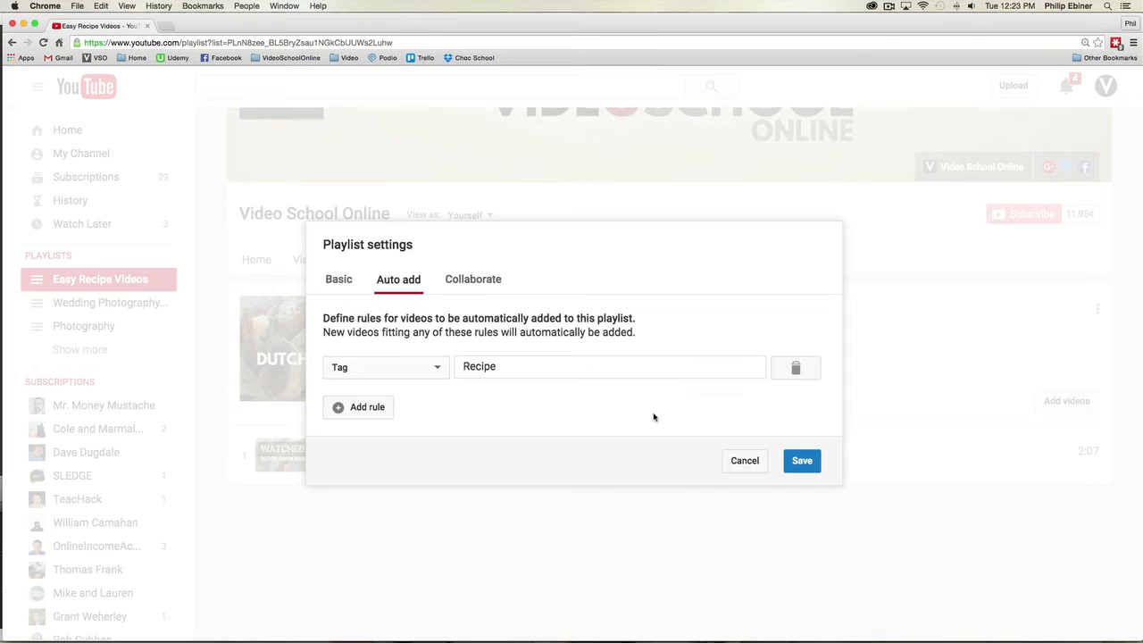
pyautogui.click(365, 414)
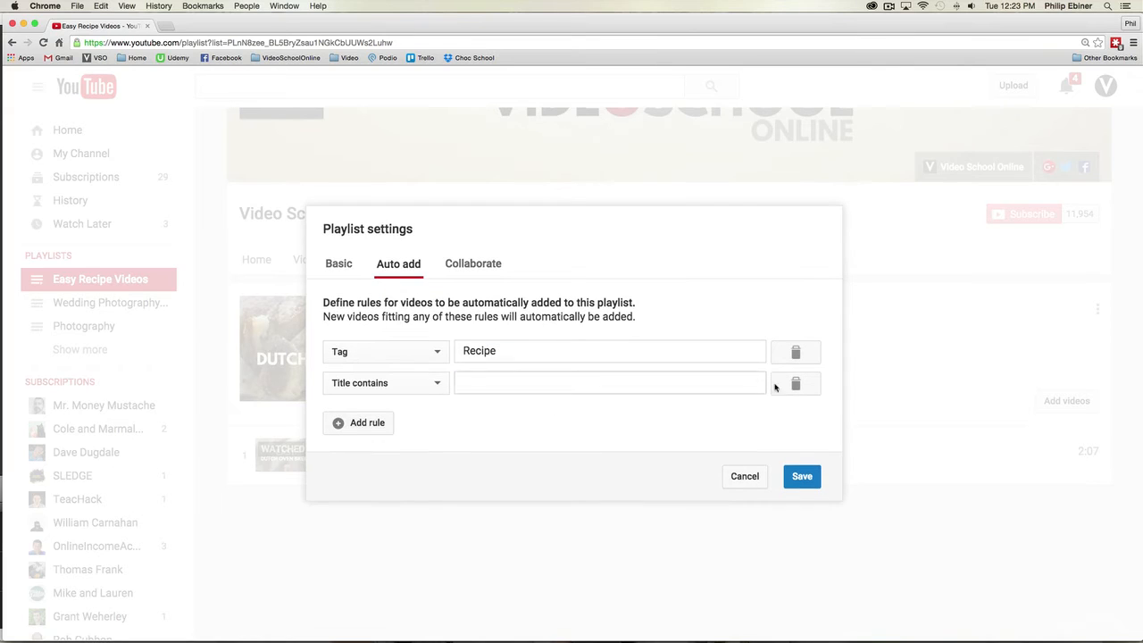
# Step: Switch contributor access for the playlist on and off again, and save the playlist settings
pyautogui.click(478, 264)
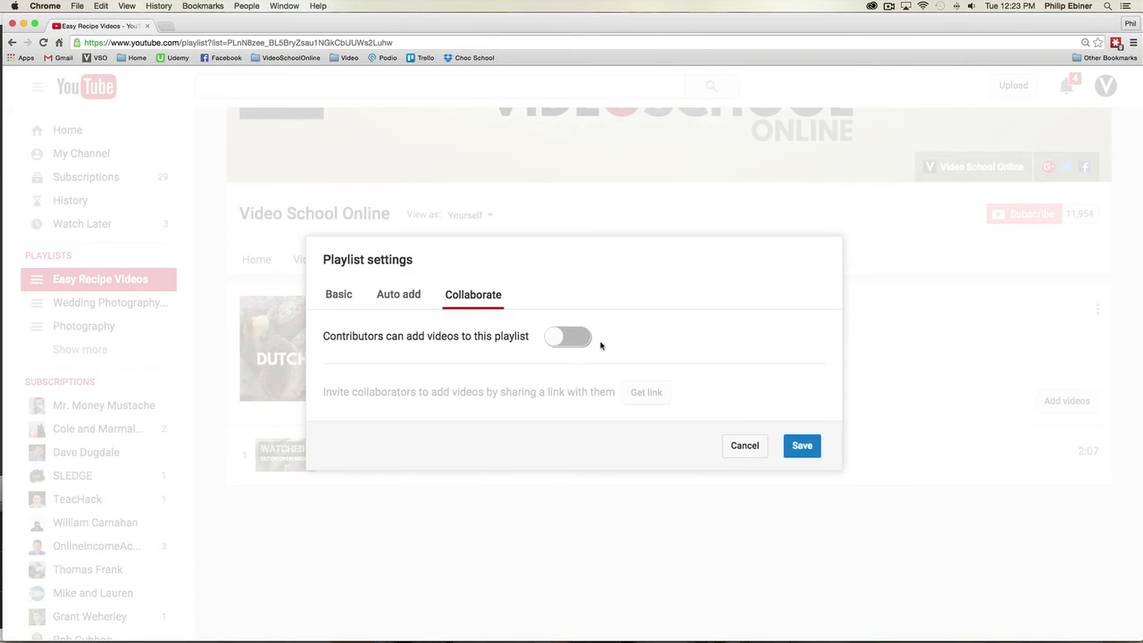
pyautogui.click(557, 335)
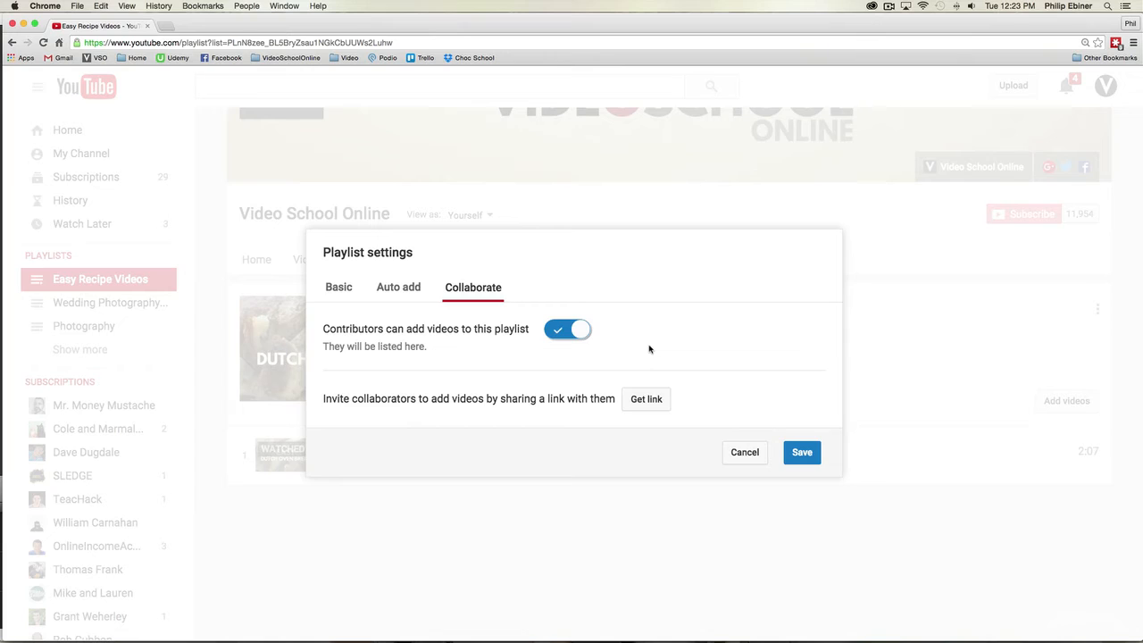
pyautogui.click(570, 334)
pyautogui.click(802, 445)
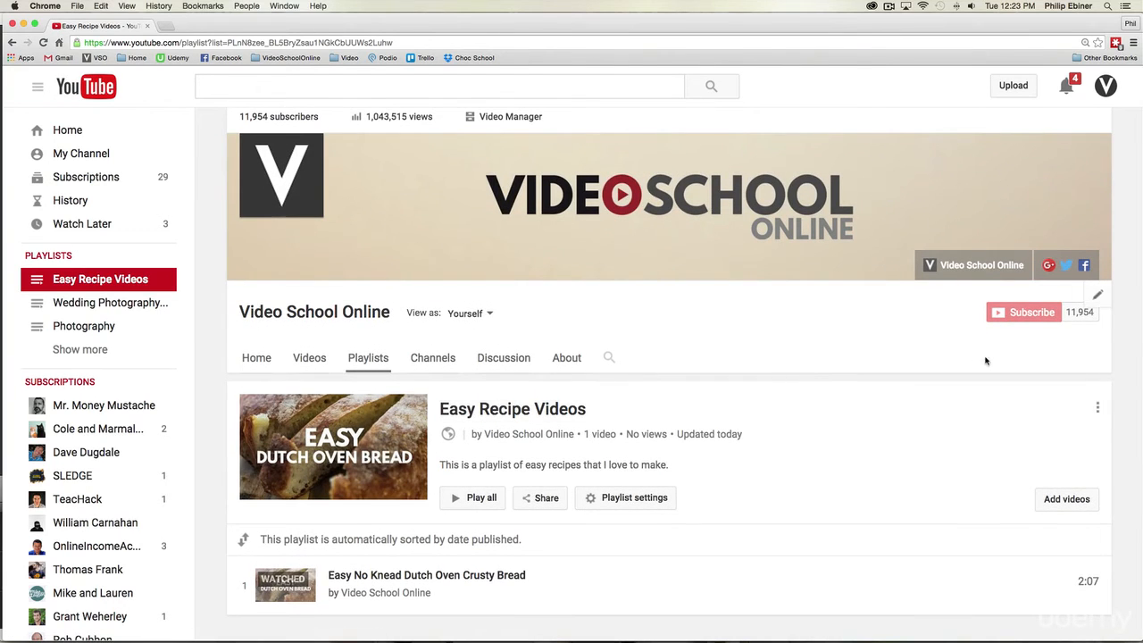
# Step: Check the updated playlist page, then go through the channel's home page to its overview of created playlists
pyautogui.scroll(-2, 982, 360)
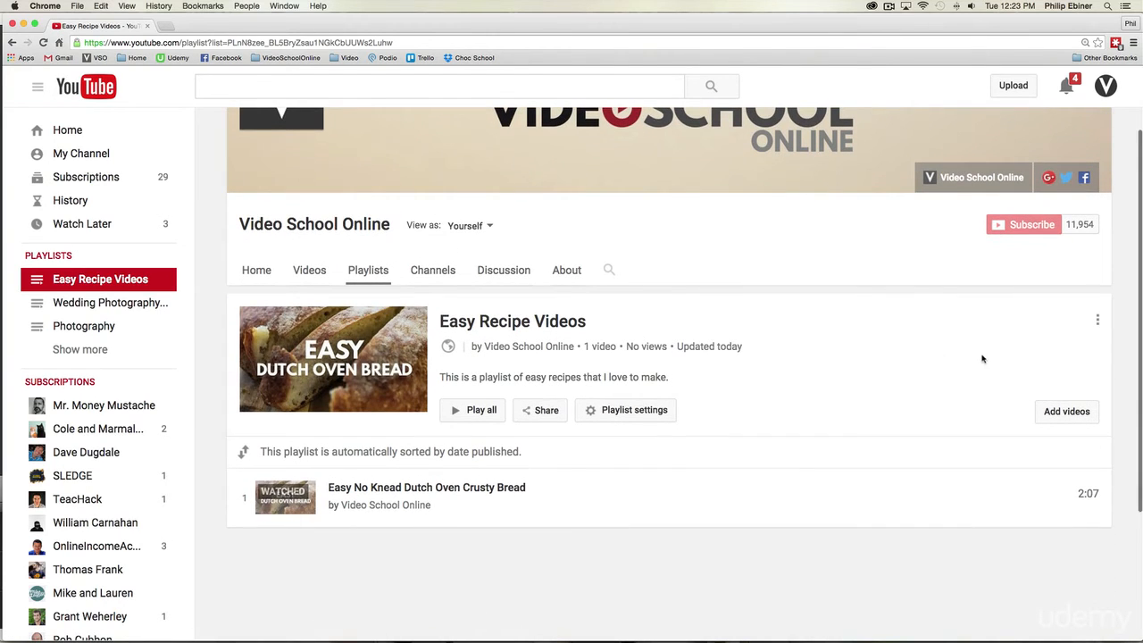
pyautogui.click(261, 272)
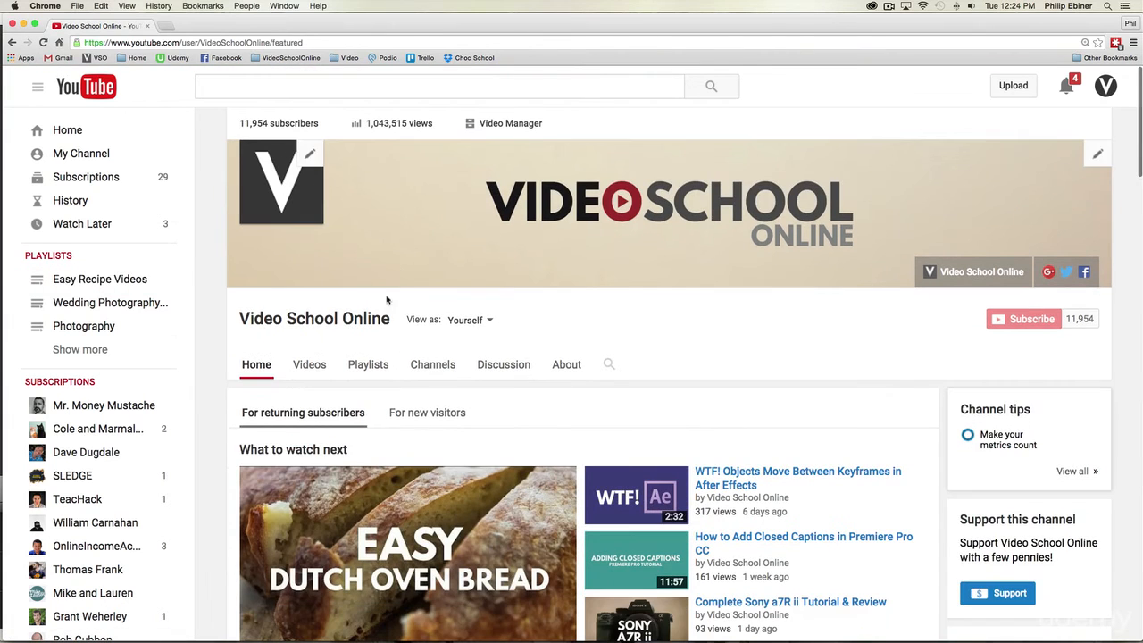
pyautogui.scroll(-3, 397, 268)
pyautogui.click(390, 289)
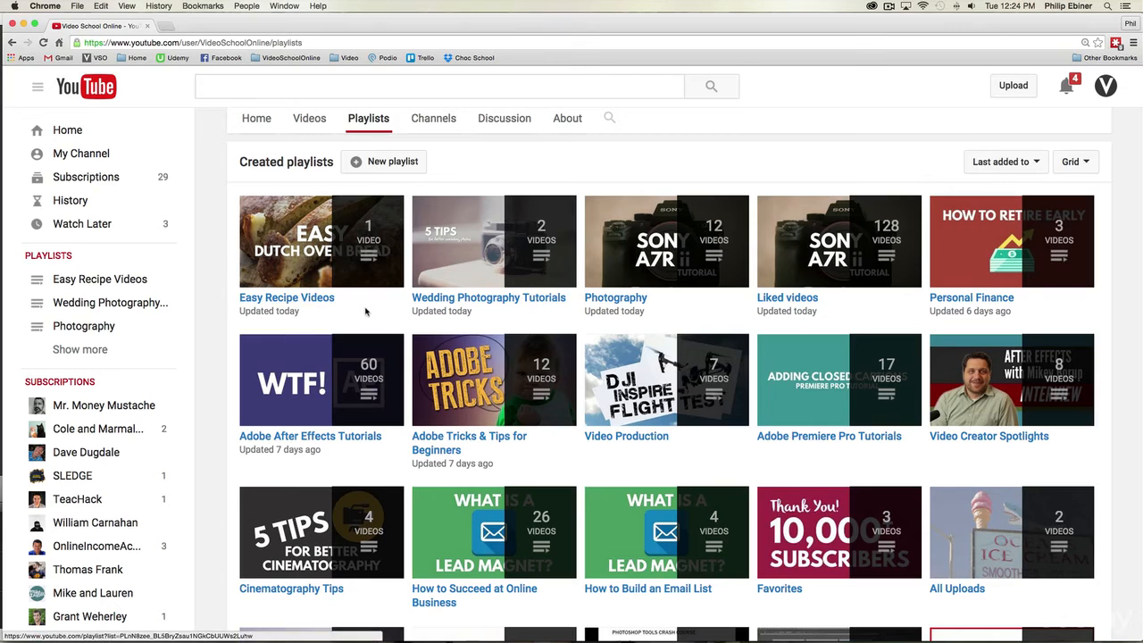
# Step: Look over the channel's created playlists, then browse through its uploaded videos
pyautogui.scroll(-3, 372, 312)
pyautogui.scroll(10, 378, 315)
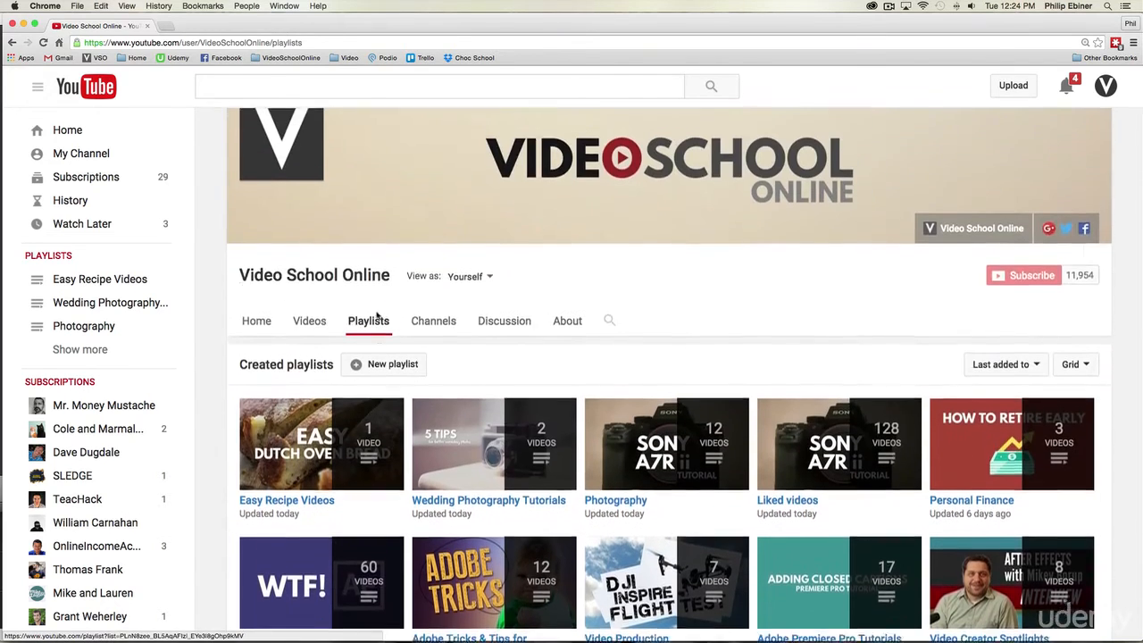
pyautogui.scroll(-1, 442, 275)
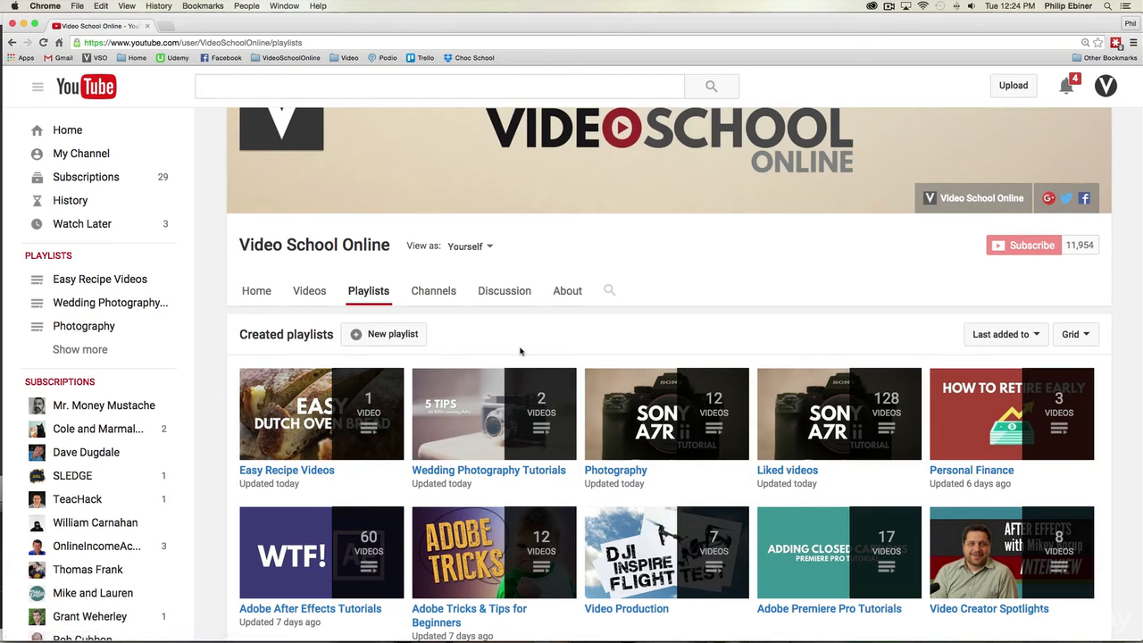
pyautogui.click(309, 291)
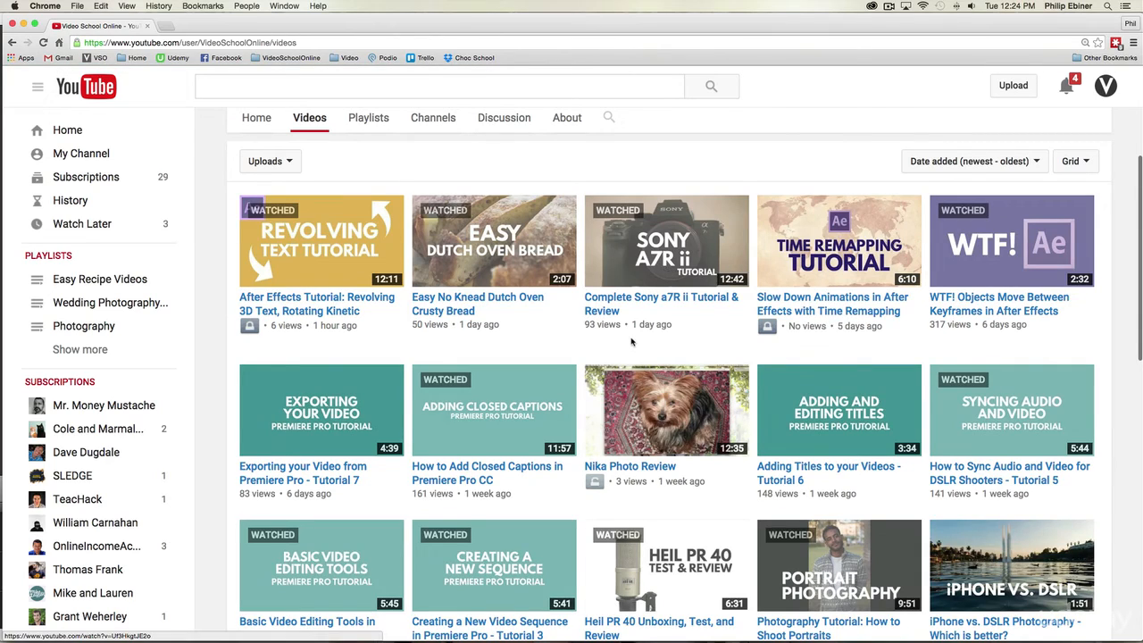
pyautogui.scroll(-5, 634, 332)
pyautogui.scroll(-3, 630, 336)
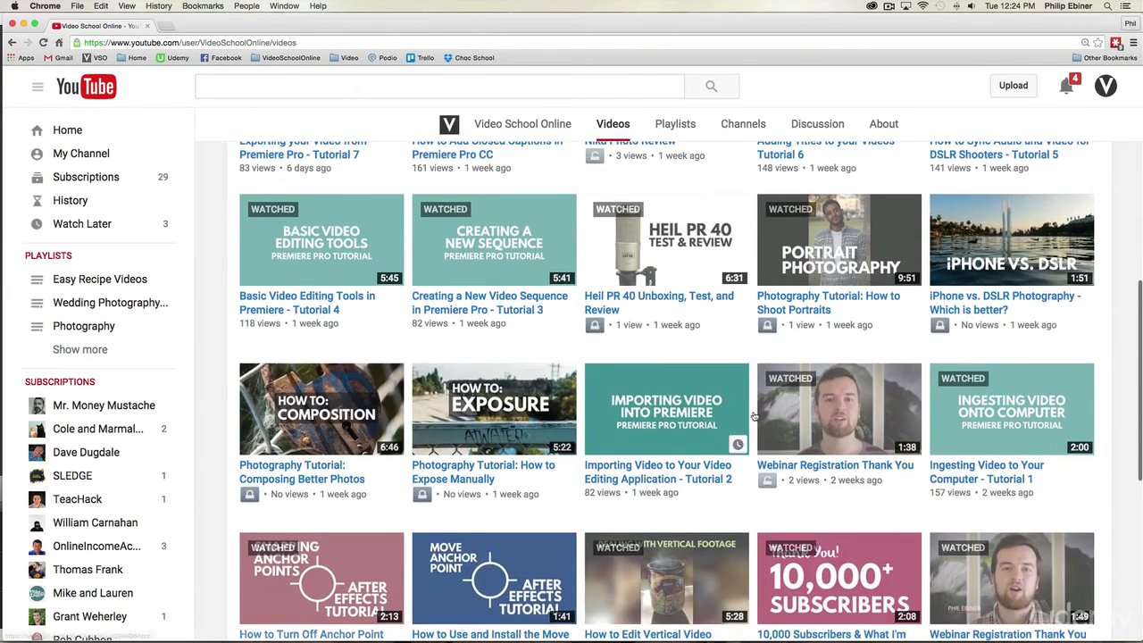
pyautogui.scroll(10, 627, 453)
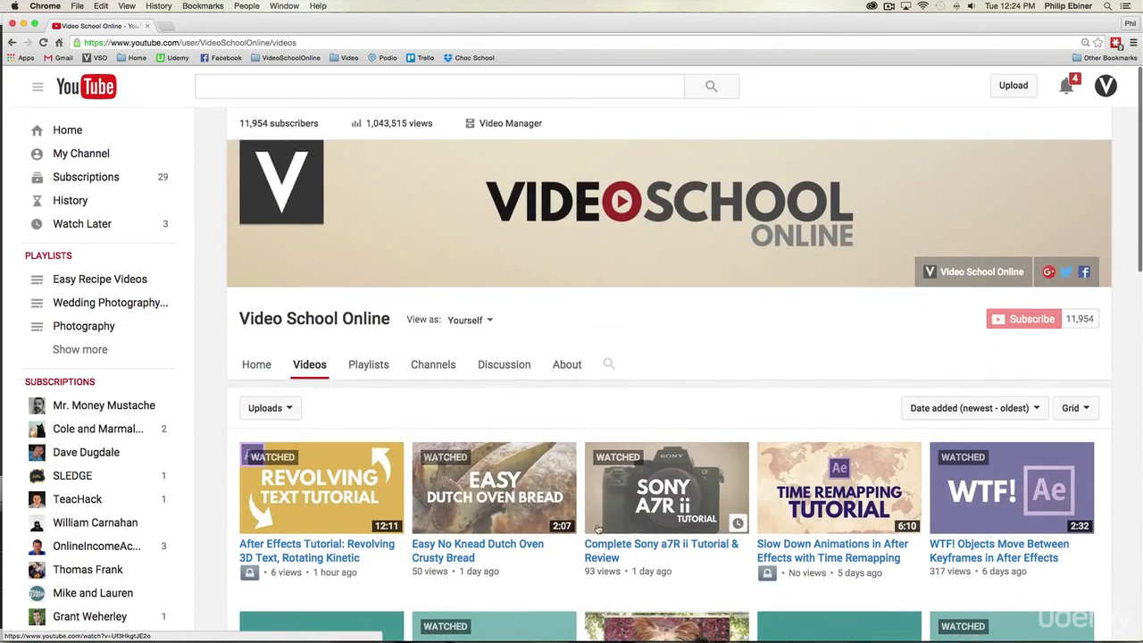
# Step: Open the "Complete Sony a7R ii Tutorial & Review" video's page and pause its playback
pyautogui.click(592, 542)
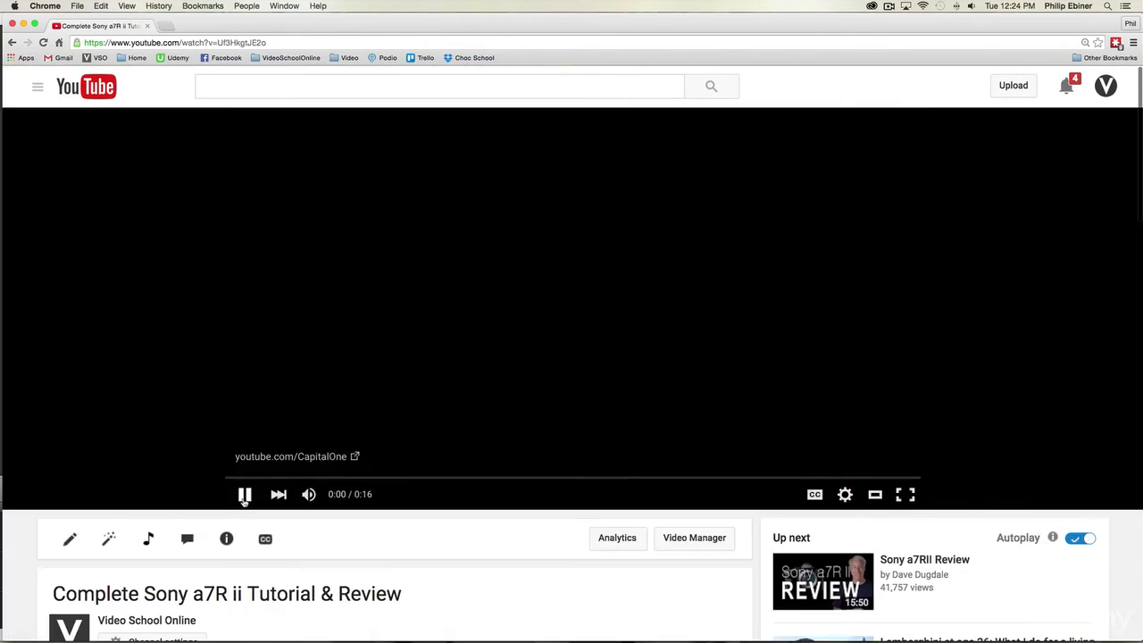
pyautogui.scroll(-2, 509, 529)
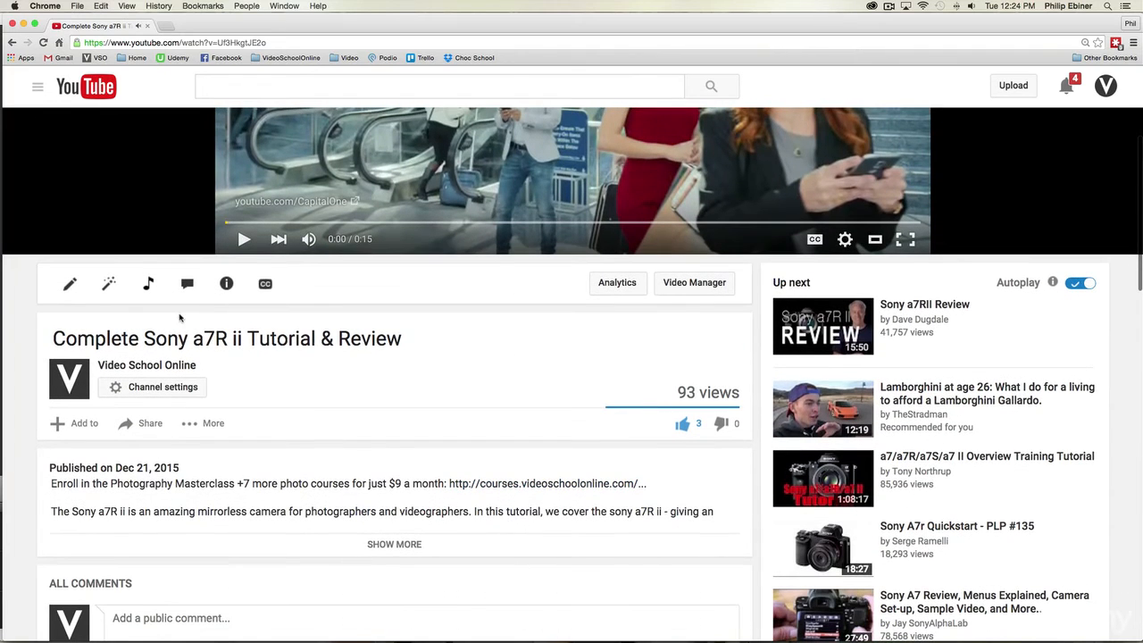
pyautogui.scroll(1, 452, 339)
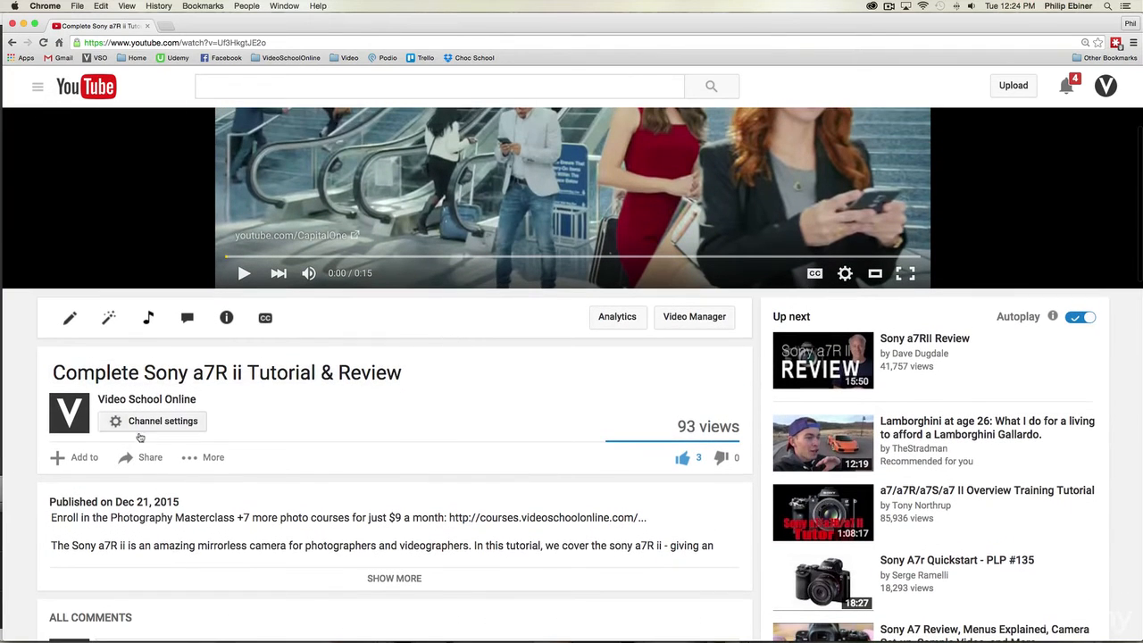
# Step: Go through the playlist choices for the Sony a7R ii video and remove it from the Wedding Photography Tutorials playlist
pyautogui.click(81, 461)
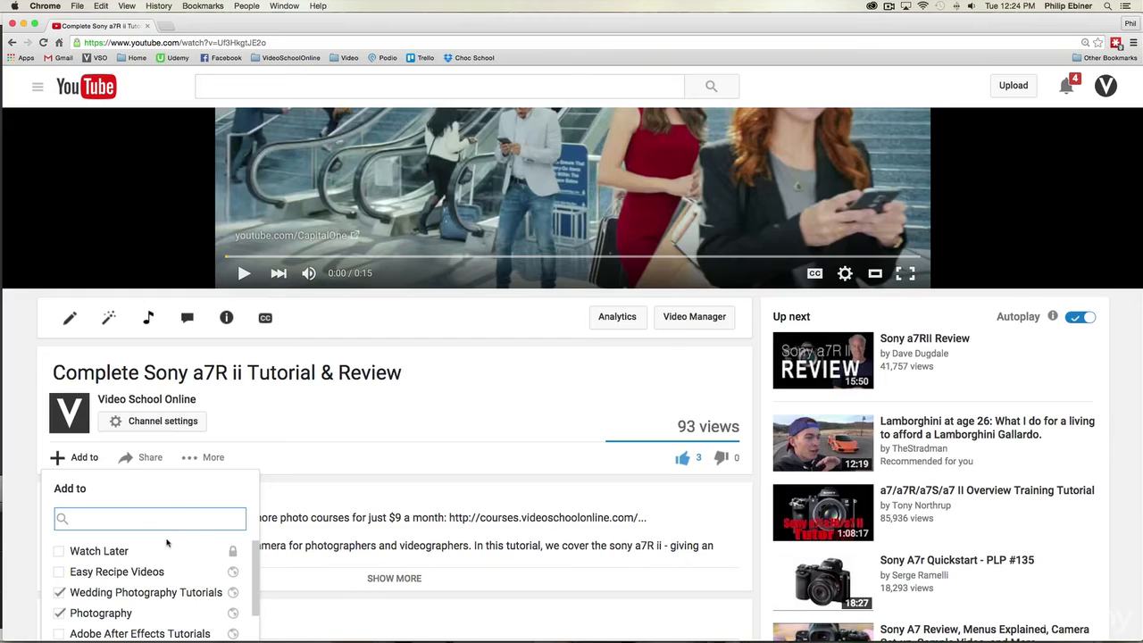
pyautogui.scroll(-3, 161, 527)
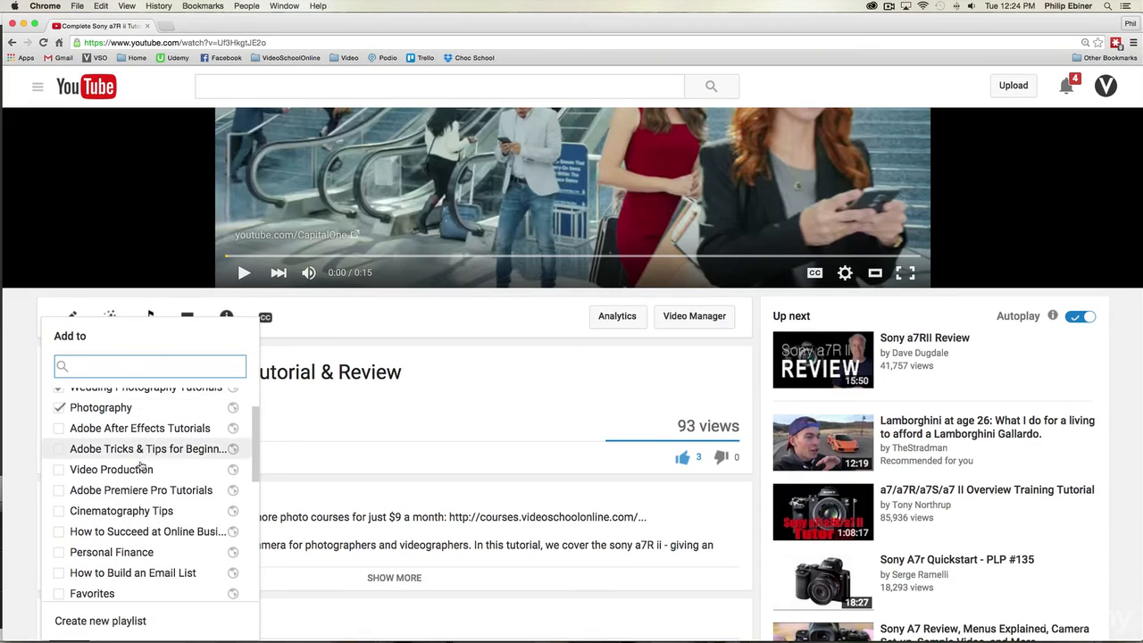
pyautogui.scroll(1, 143, 496)
pyautogui.scroll(-1, 182, 503)
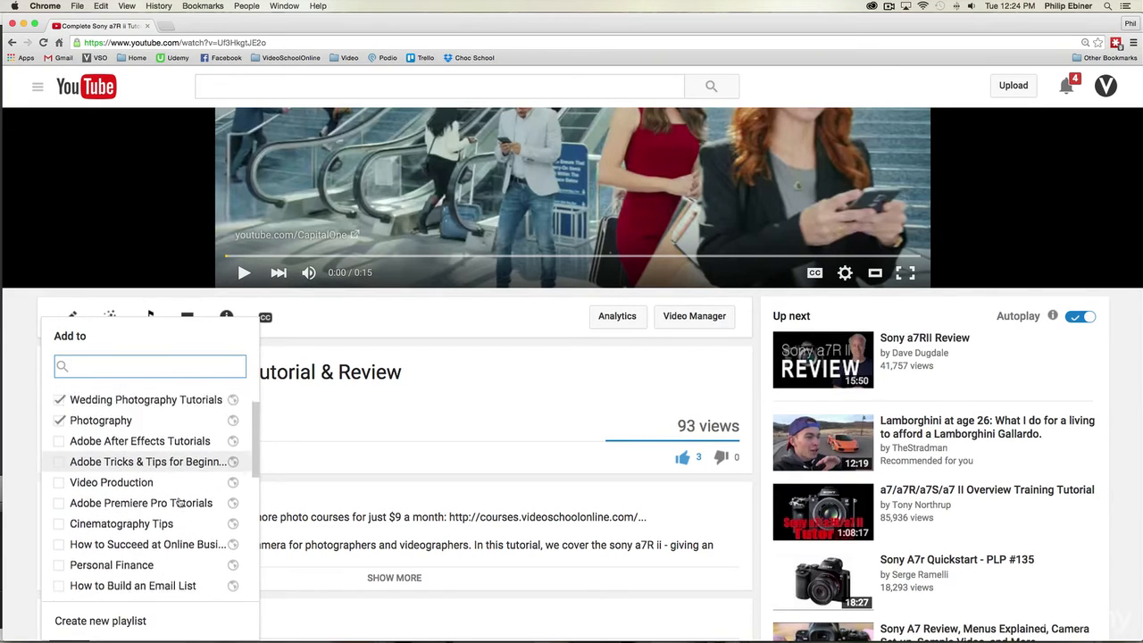
pyautogui.scroll(-2, 182, 503)
pyautogui.scroll(1, 165, 513)
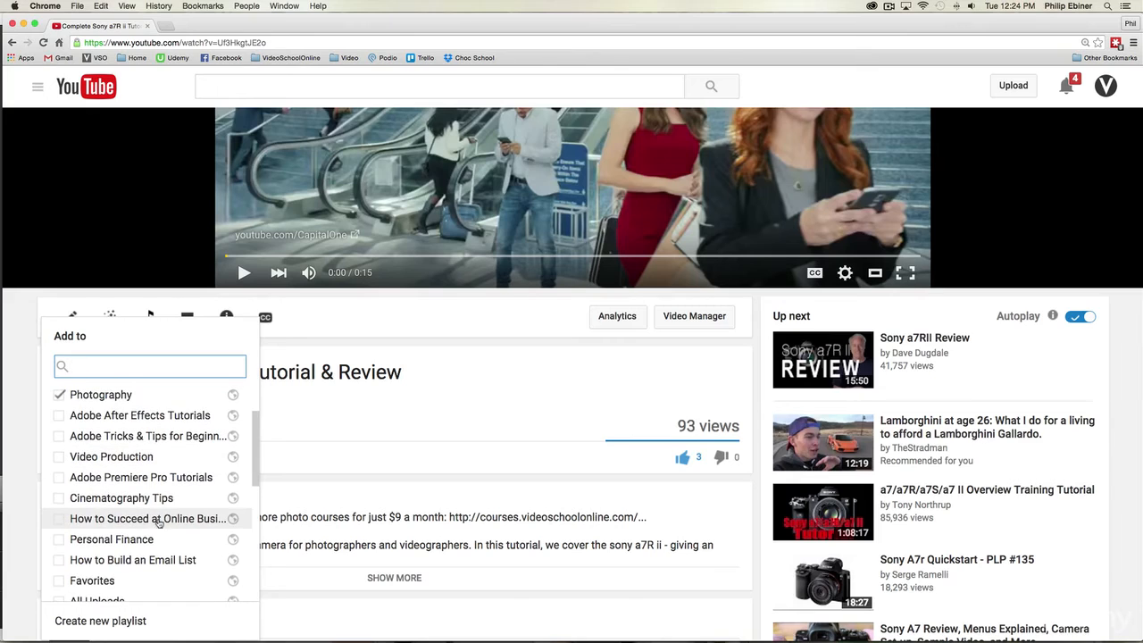
pyautogui.scroll(3, 159, 523)
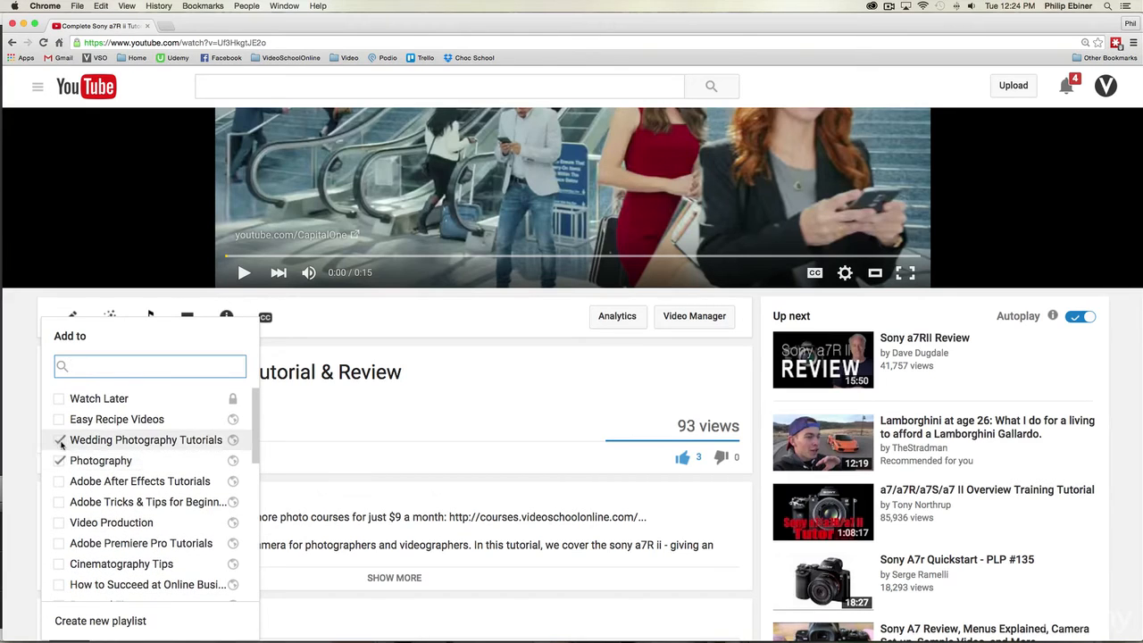
pyautogui.click(59, 439)
pyautogui.click(384, 433)
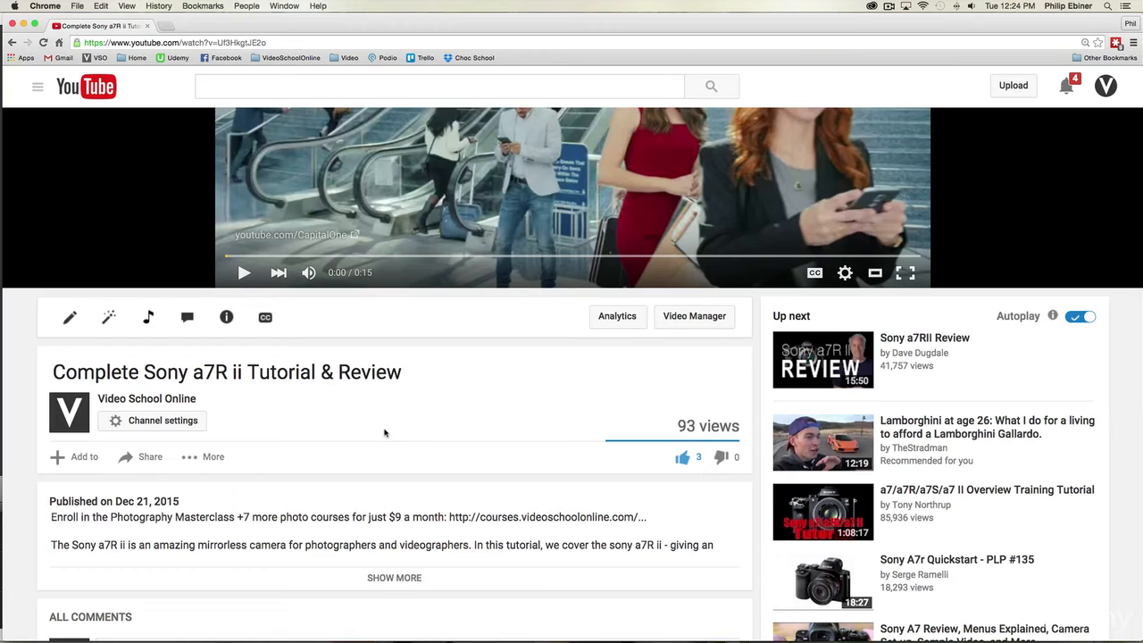
pyautogui.scroll(-5, 384, 433)
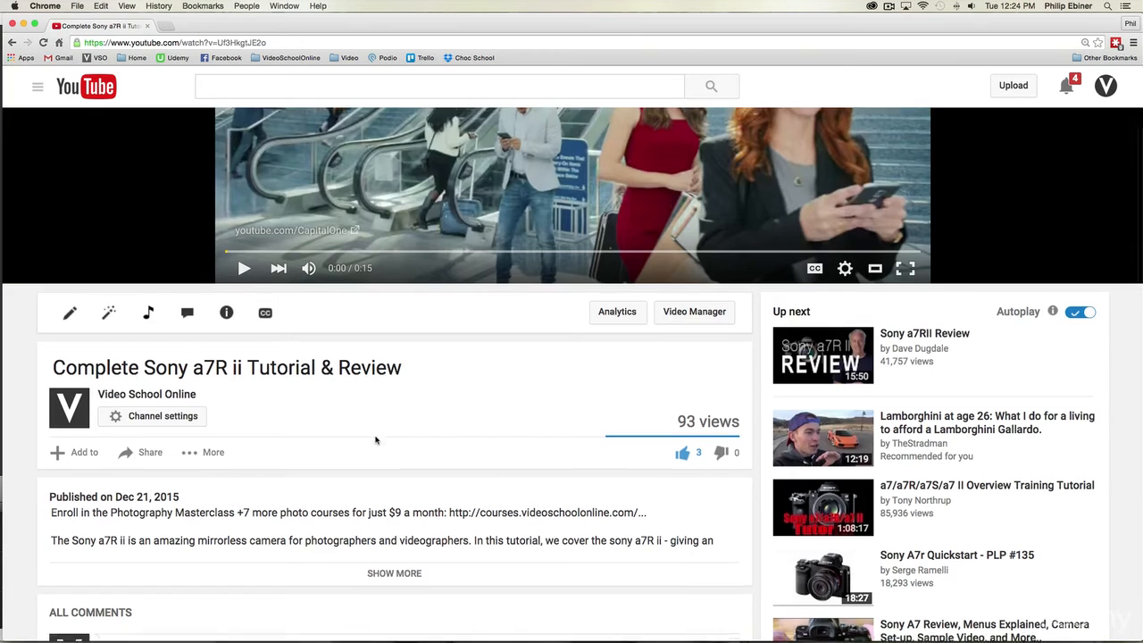
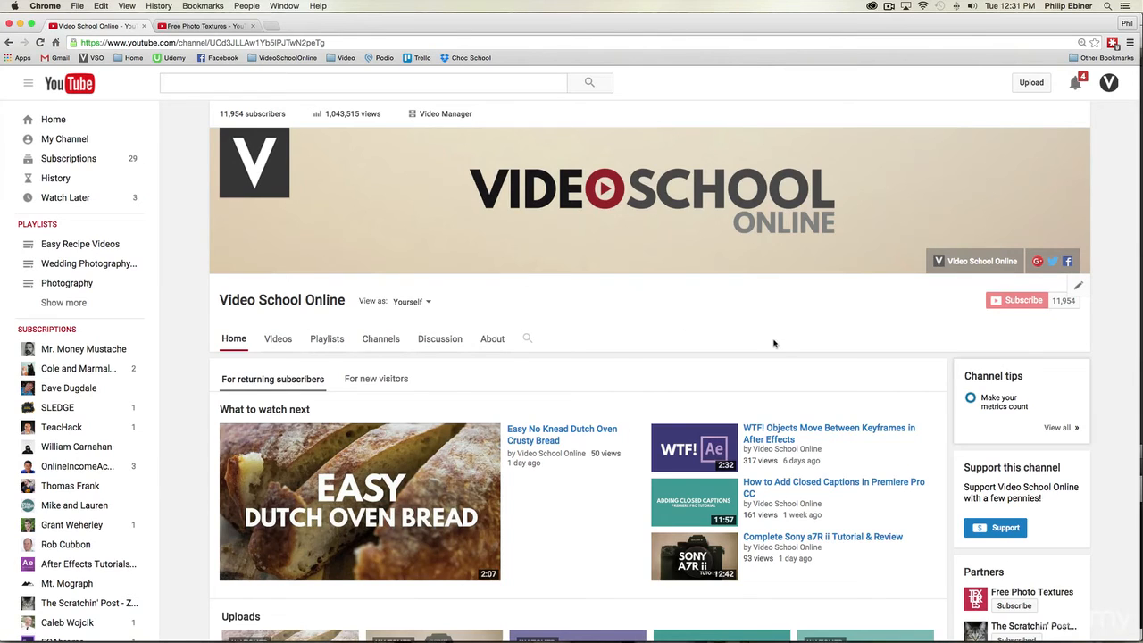
# Step: Look over the channel's home page, from its banner and recommended videos through all its playlist sections
pyautogui.scroll(-4, 769, 331)
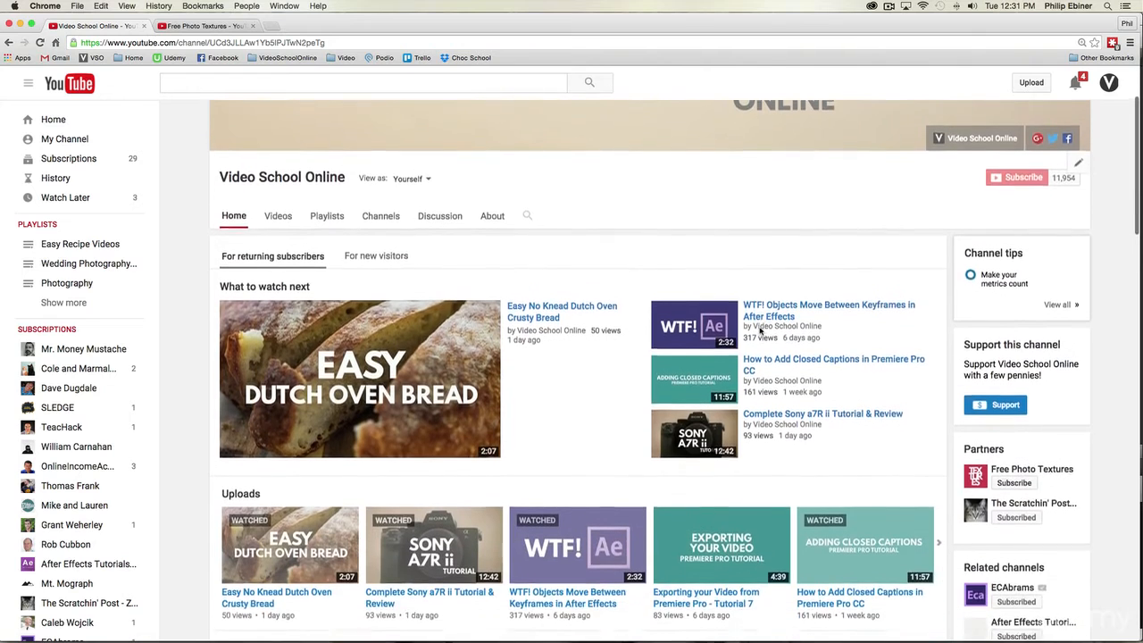
pyautogui.scroll(4, 764, 332)
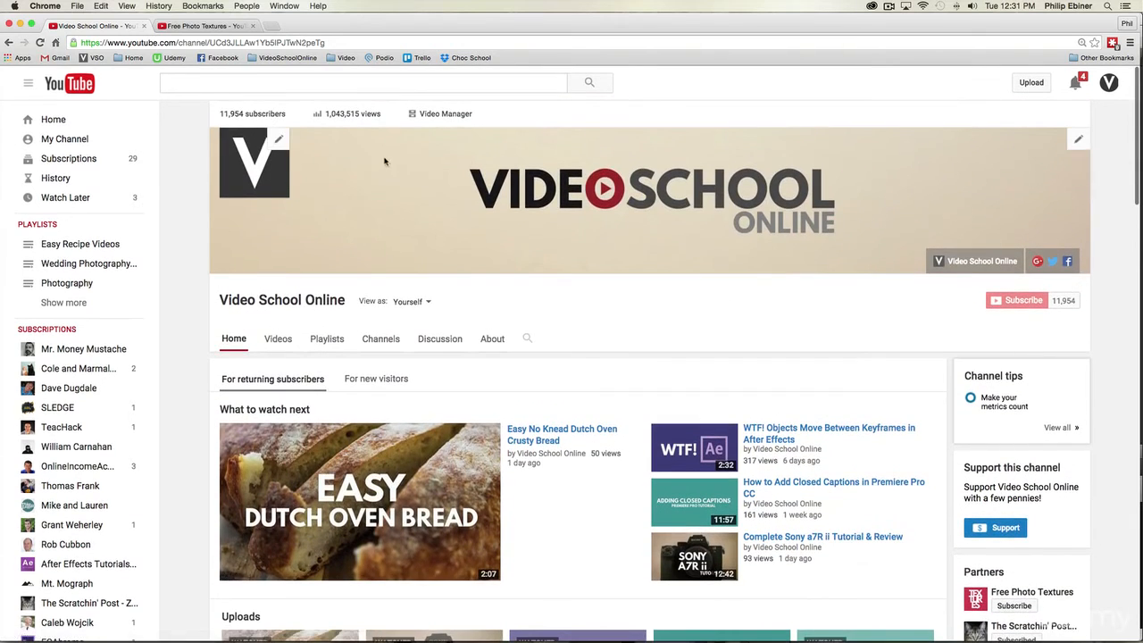
pyautogui.scroll(-4, 607, 332)
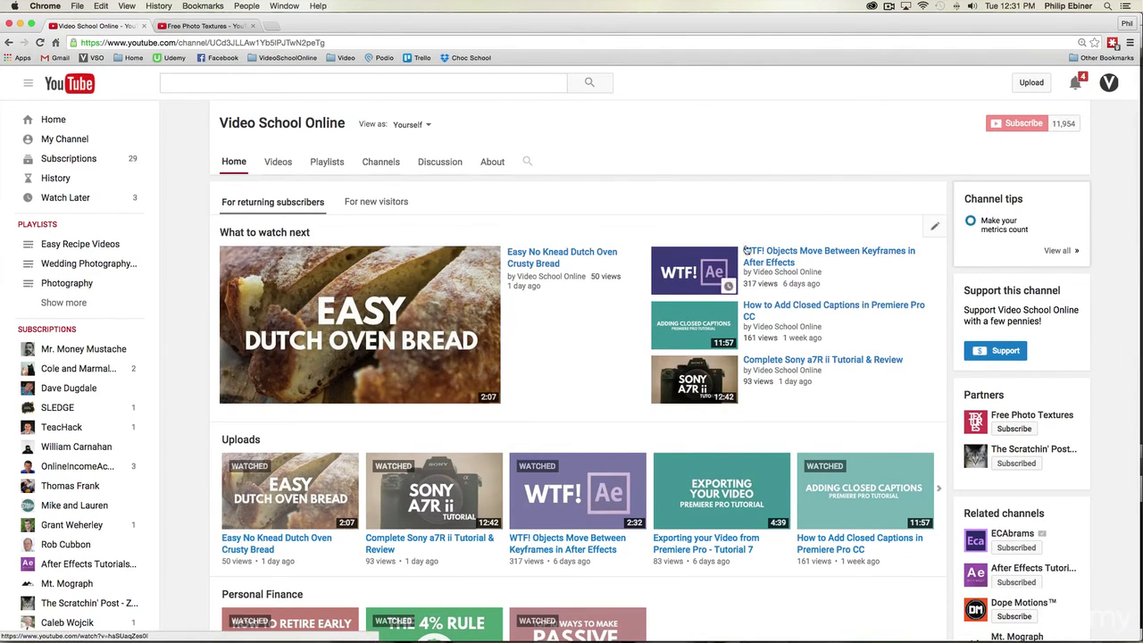
pyautogui.scroll(-4, 197, 244)
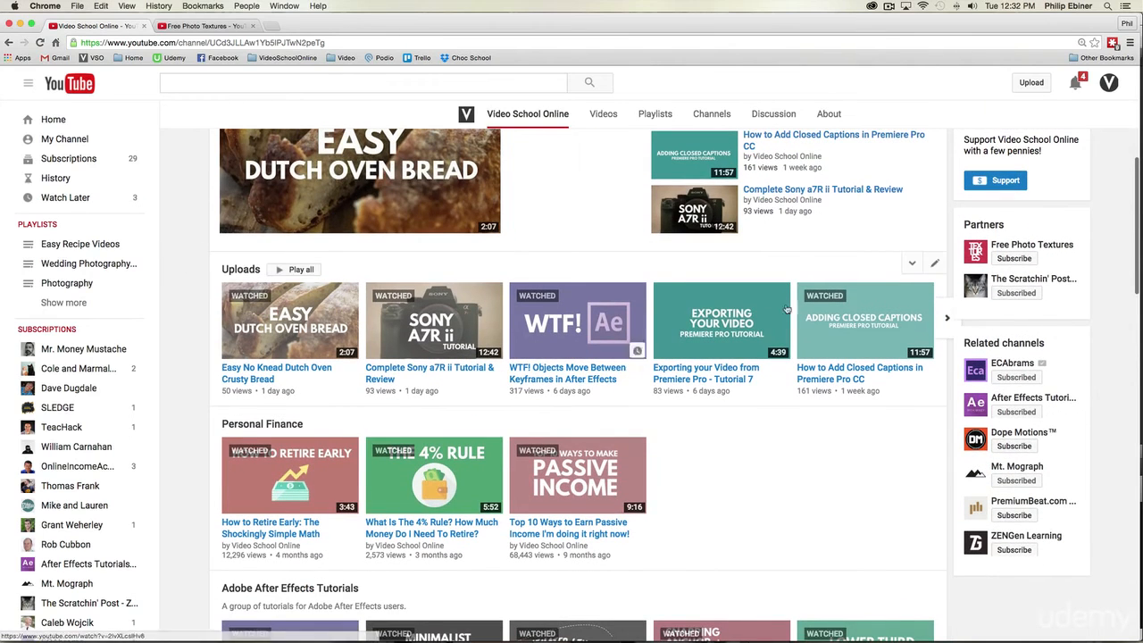
pyautogui.scroll(-3, 566, 348)
pyautogui.scroll(-2, 566, 348)
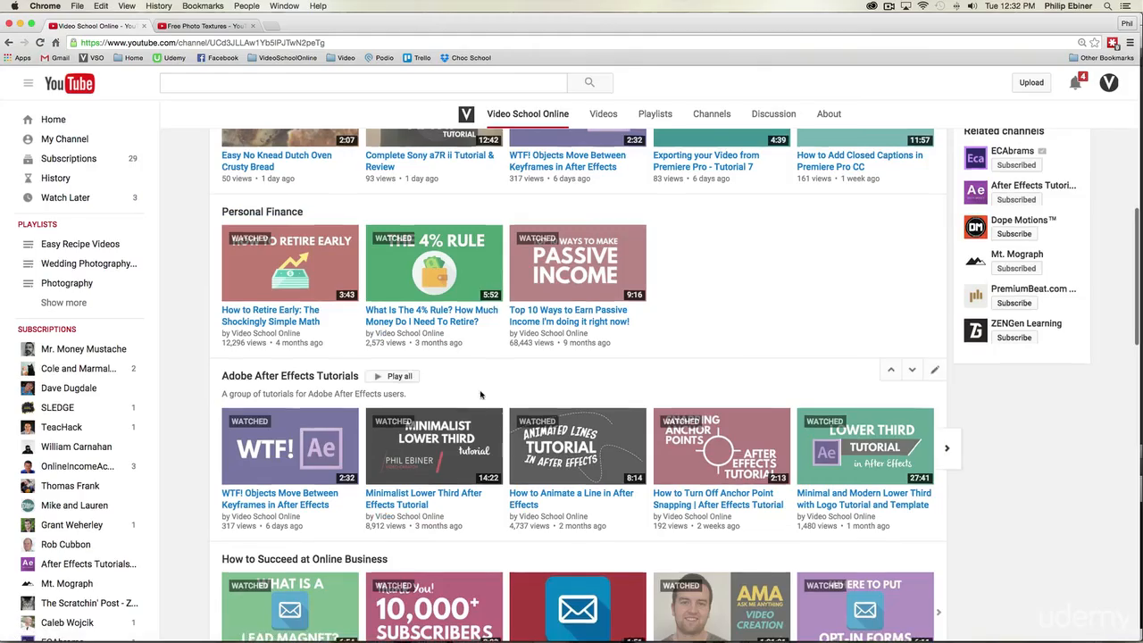
pyautogui.scroll(-10, 572, 357)
pyautogui.scroll(-4, 652, 437)
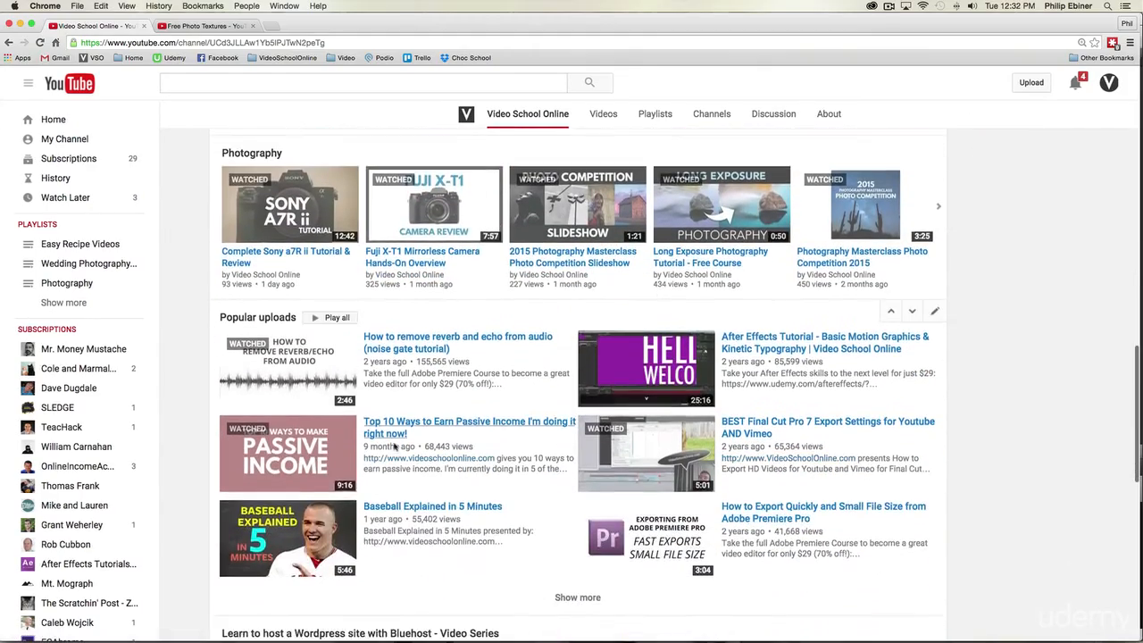
pyautogui.scroll(-12, 844, 500)
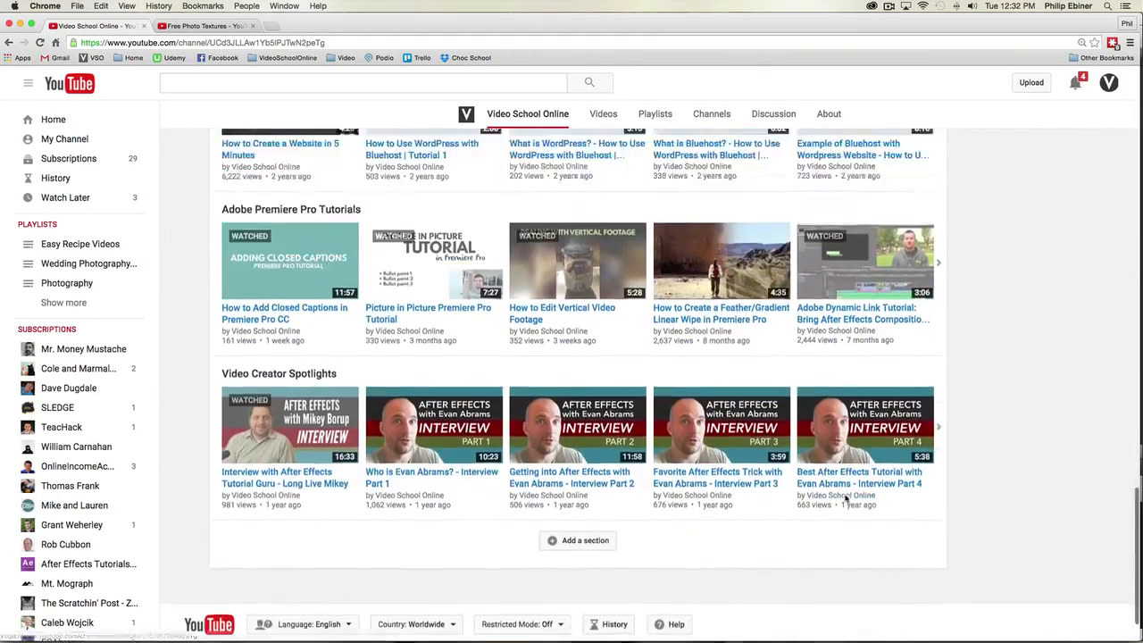
pyautogui.scroll(20, 844, 497)
# Step: Check the Partners and Related channels lists on the channel's home page and return to its banner
pyautogui.scroll(-2, 842, 496)
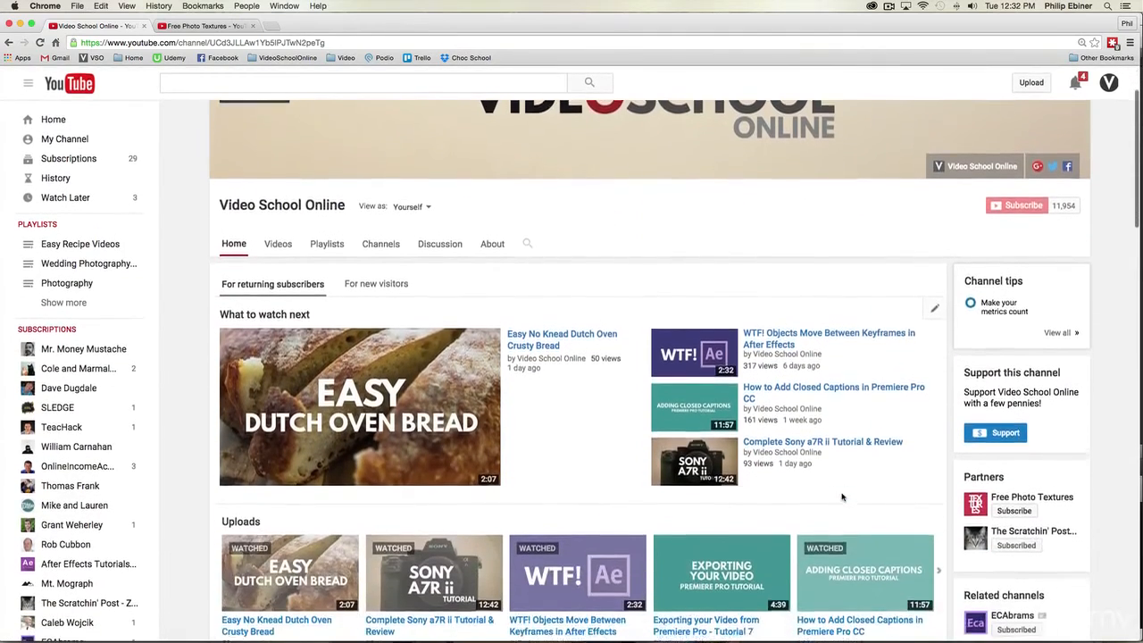
pyautogui.scroll(-2, 893, 487)
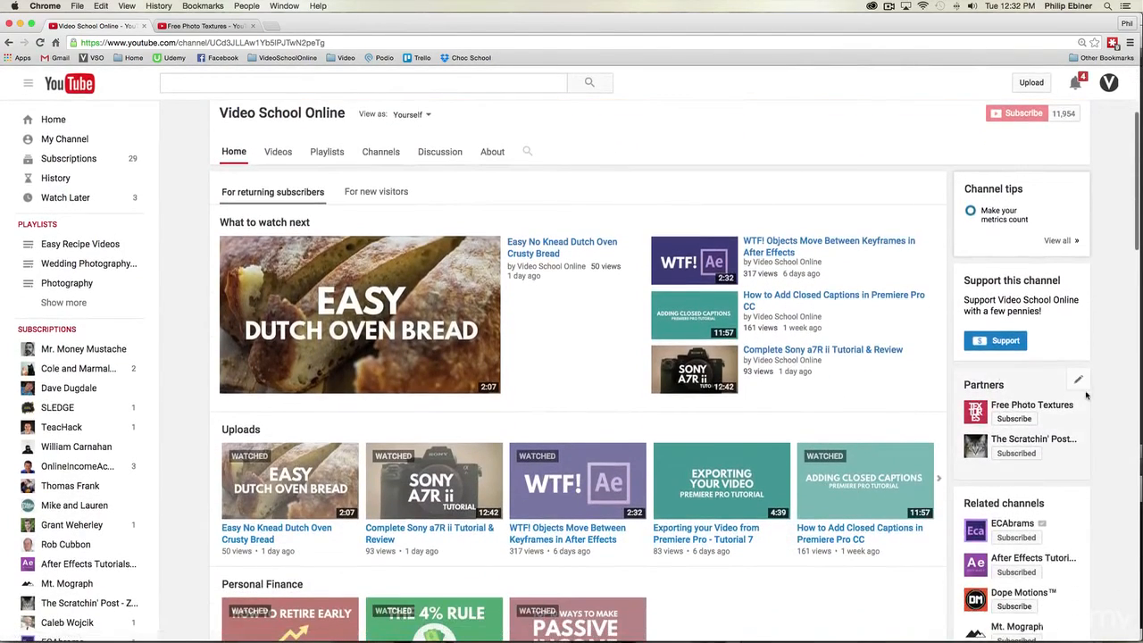
pyautogui.scroll(-3, 1083, 422)
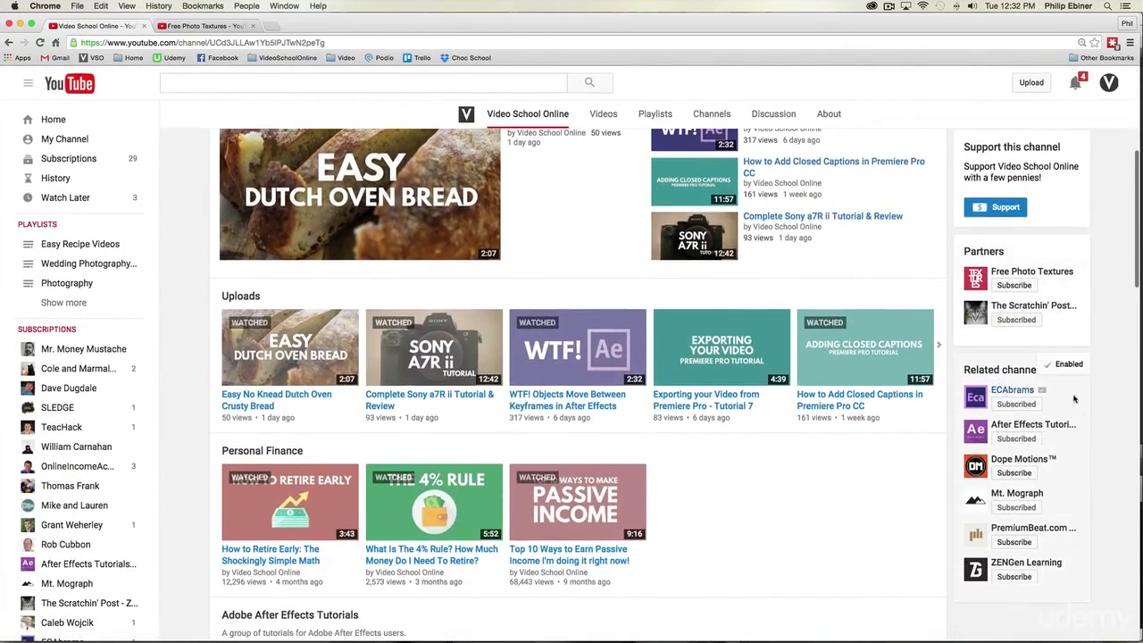
pyautogui.scroll(5, 1022, 434)
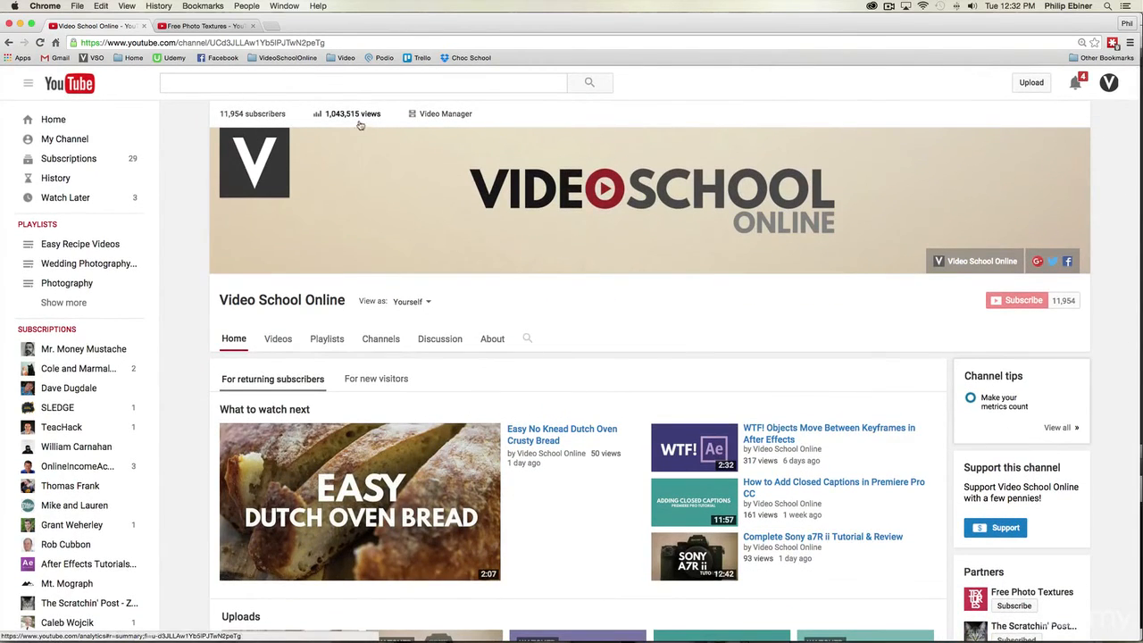
# Step: Collapse and redisplay the navigation guide, and go to the account's own channel page from it
pyautogui.click(28, 84)
pyautogui.click(28, 85)
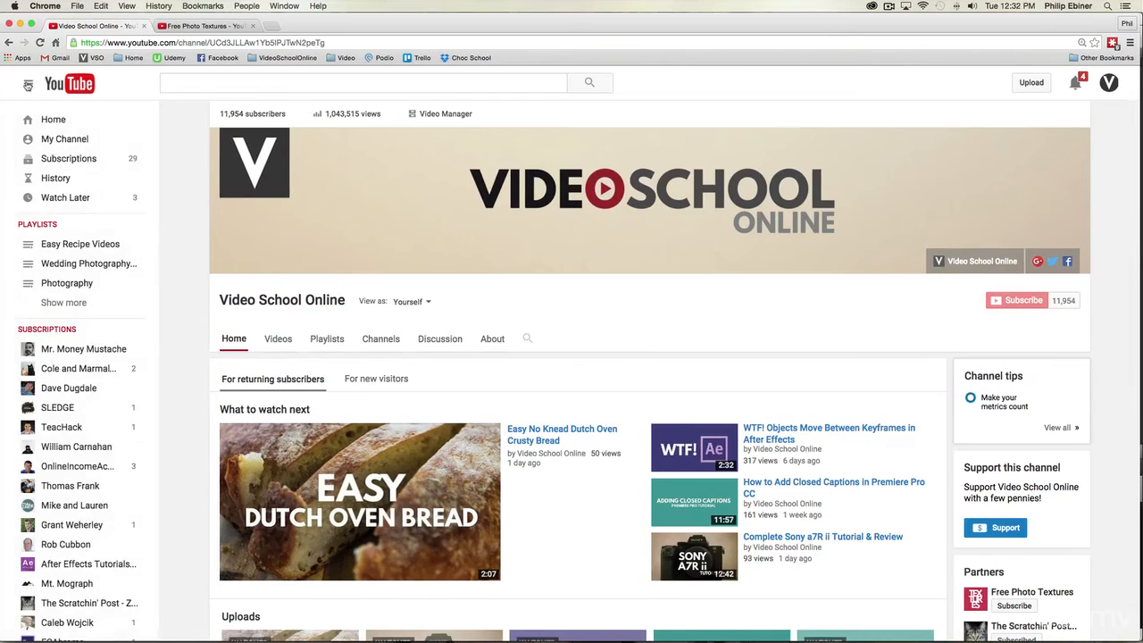
pyautogui.click(59, 139)
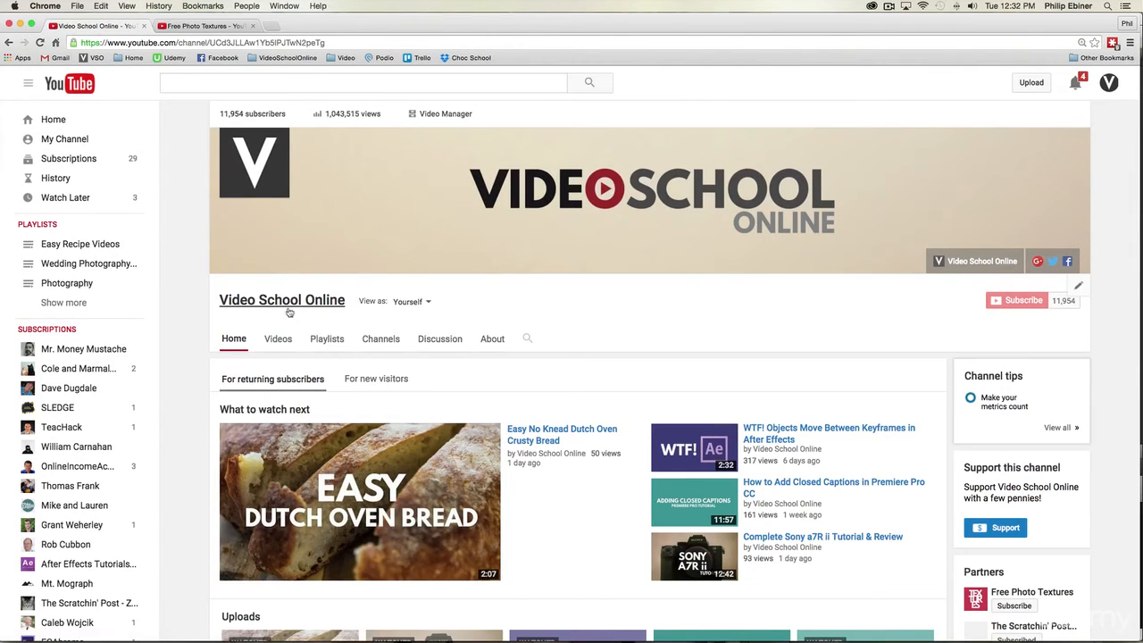
# Step: Preview the channel as a new visitor and look over its welcome video and content sections
pyautogui.click(419, 303)
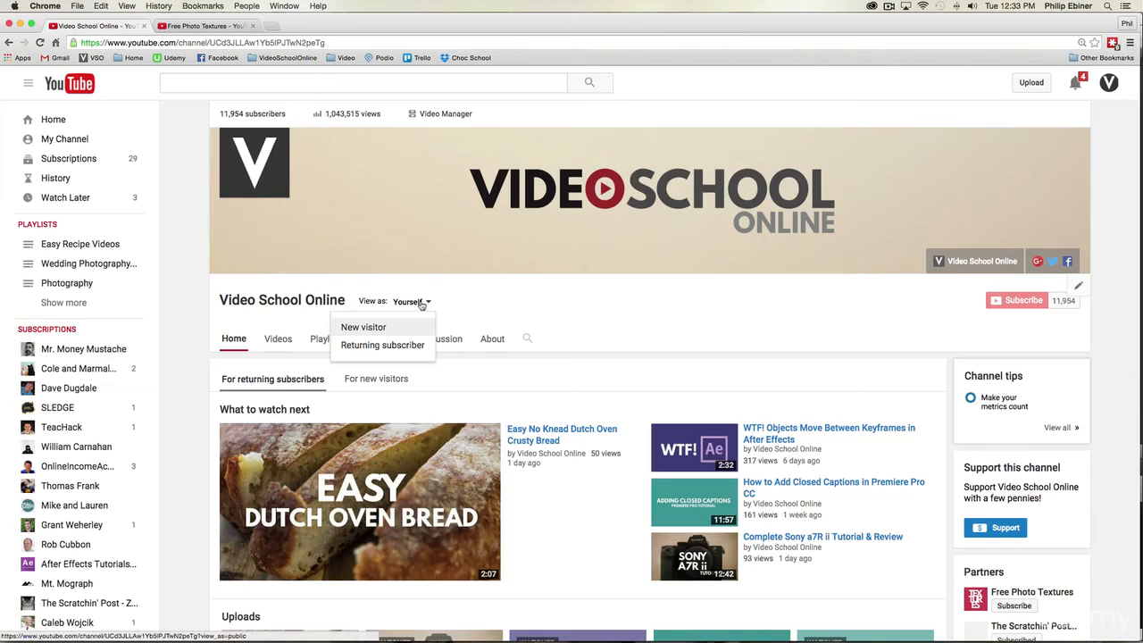
pyautogui.click(372, 329)
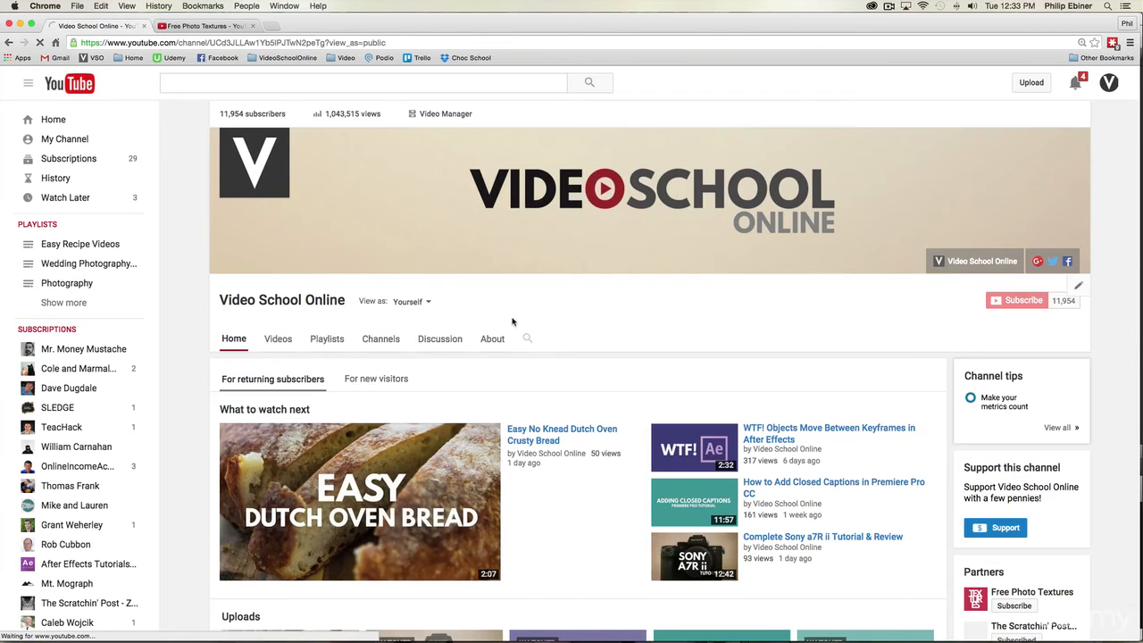
pyautogui.scroll(-2, 528, 322)
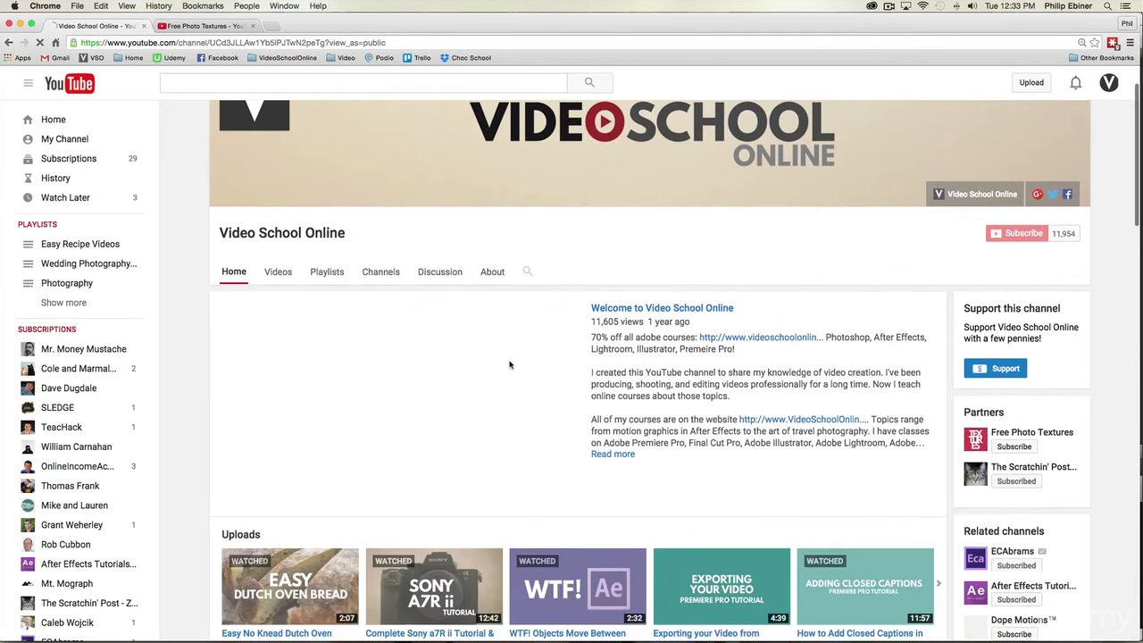
pyautogui.scroll(-1, 715, 378)
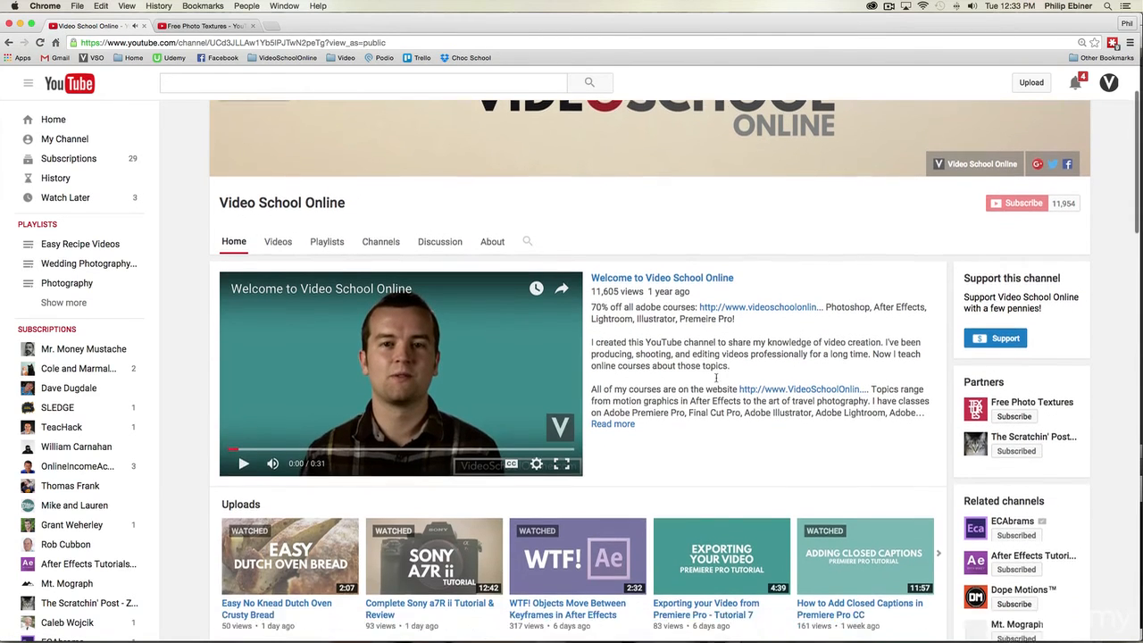
pyautogui.scroll(2, 715, 378)
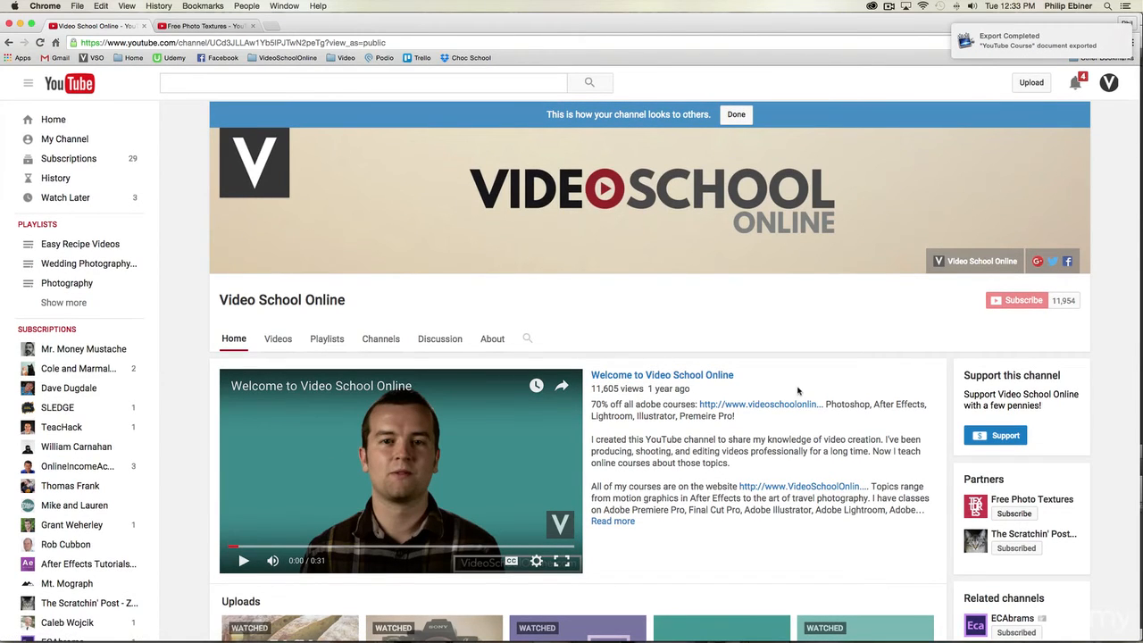
pyautogui.scroll(-5, 798, 391)
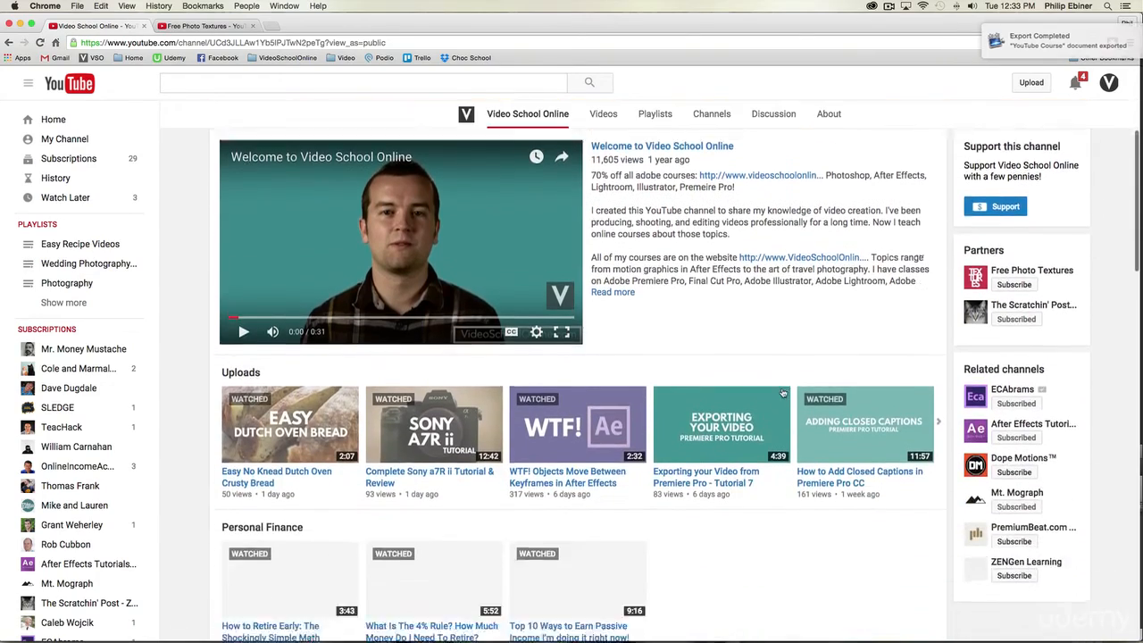
pyautogui.scroll(-5, 777, 361)
pyautogui.scroll(10, 777, 371)
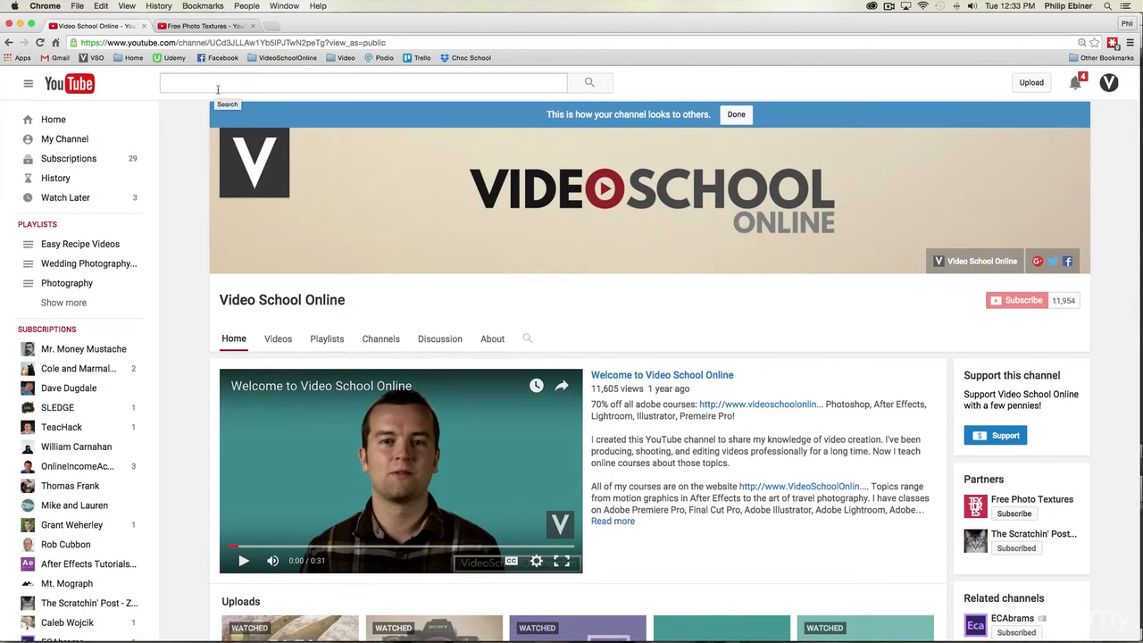
# Step: Switch to the Free Photo Textures account and open its own channel page
pyautogui.click(1115, 84)
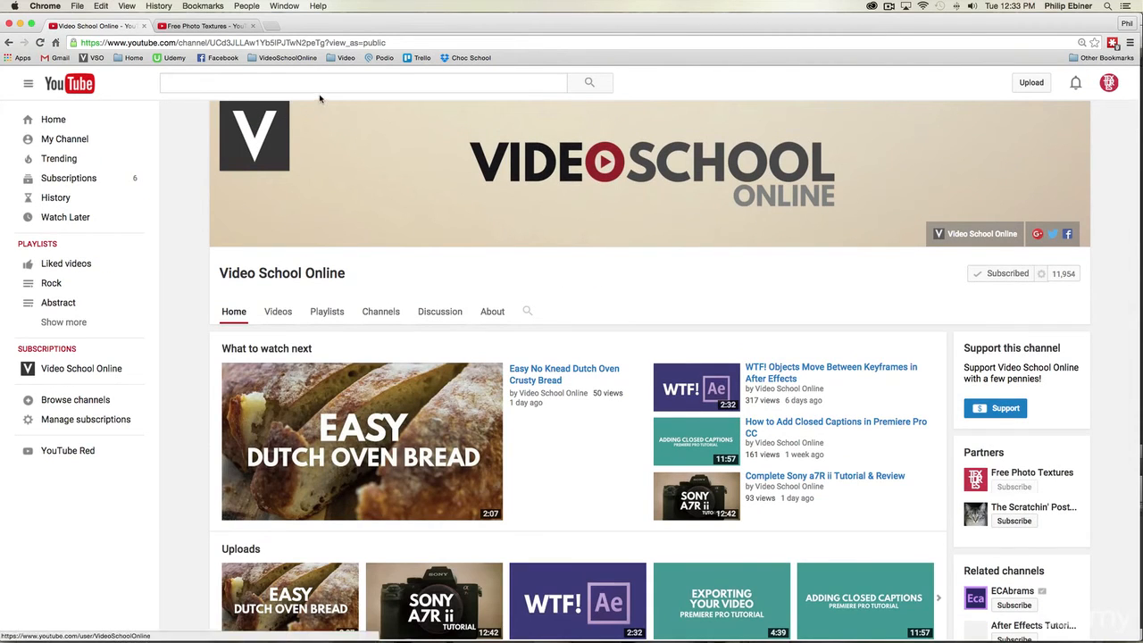
pyautogui.click(27, 83)
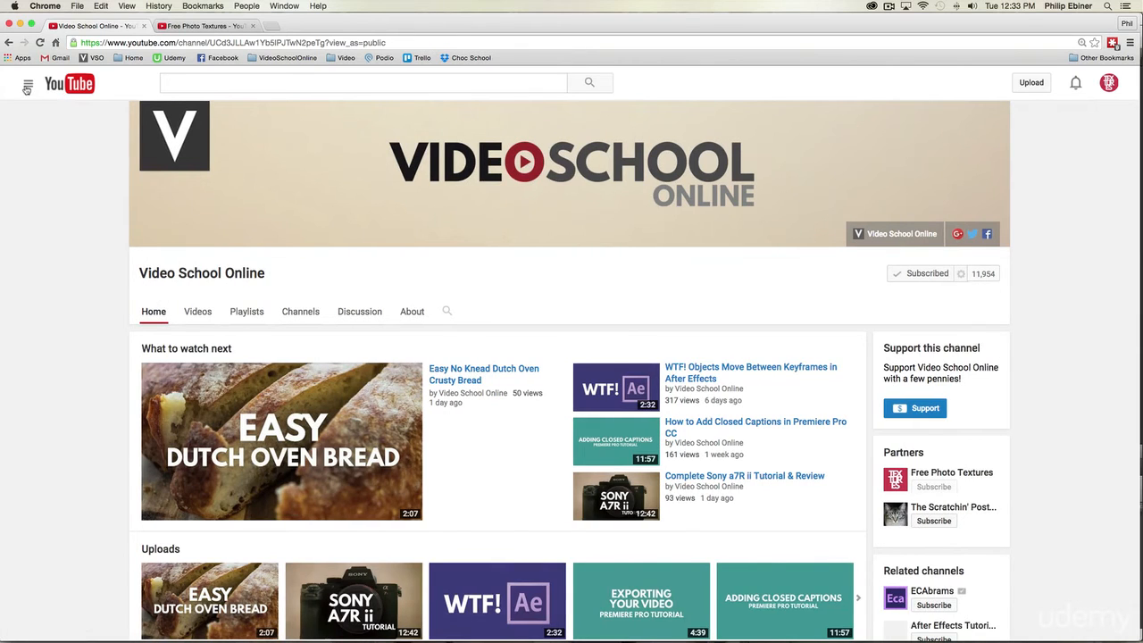
pyautogui.click(28, 83)
pyautogui.click(54, 139)
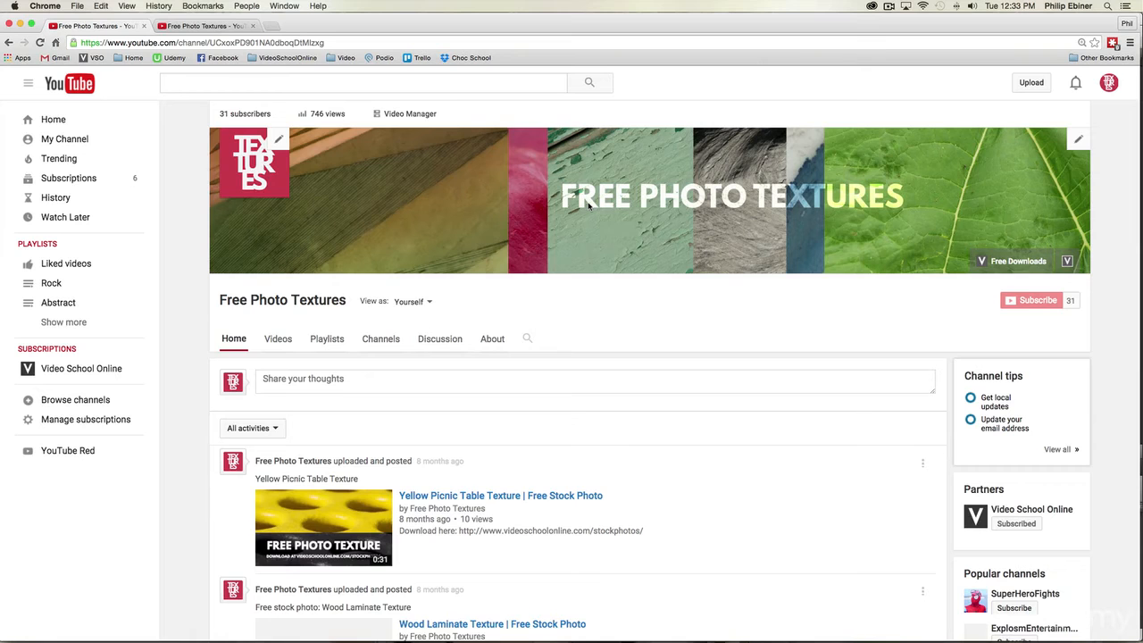
# Step: Look through the Free Photo Textures channel's activity feed of uploaded texture videos and return to its banner
pyautogui.scroll(-5, 664, 333)
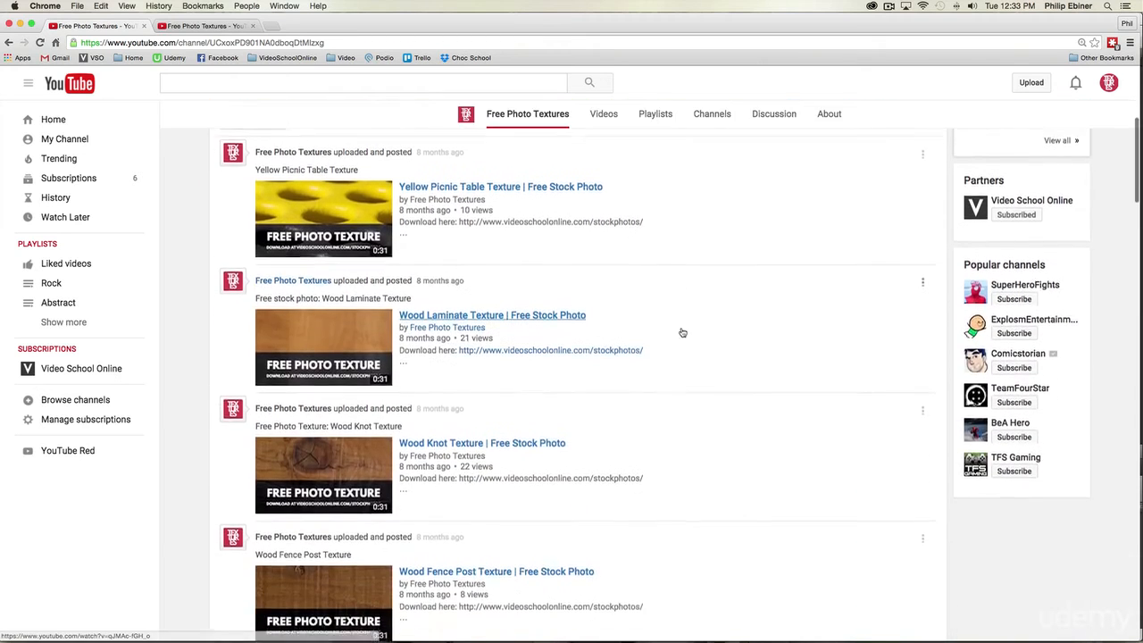
pyautogui.scroll(5, 681, 331)
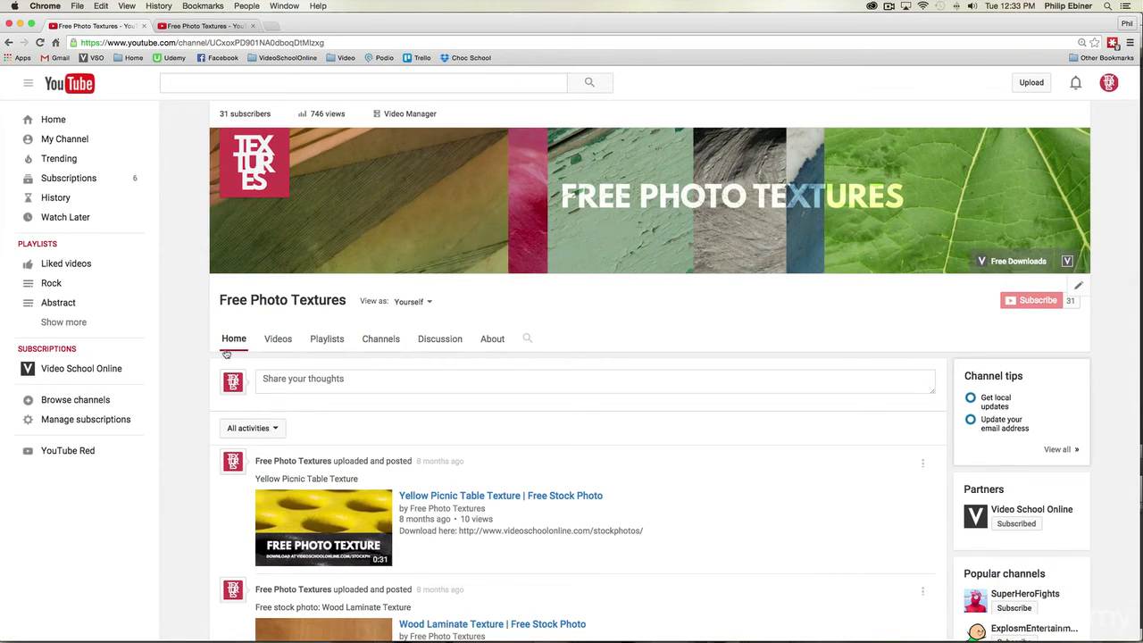
pyautogui.scroll(-5, 339, 384)
pyautogui.scroll(-4, 414, 425)
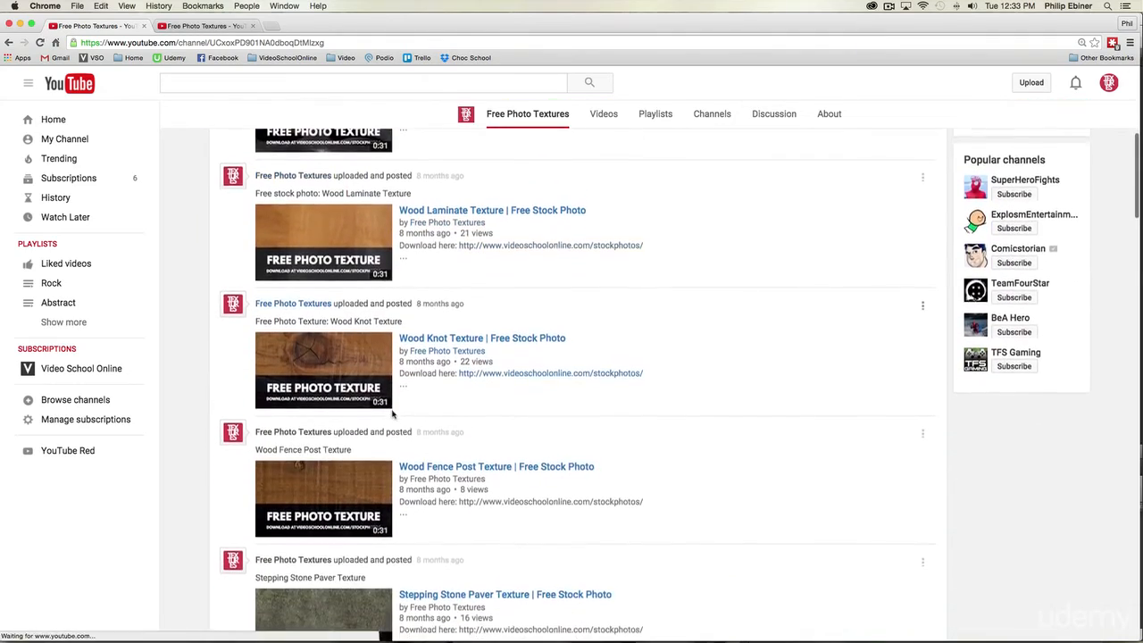
pyautogui.scroll(-4, 469, 434)
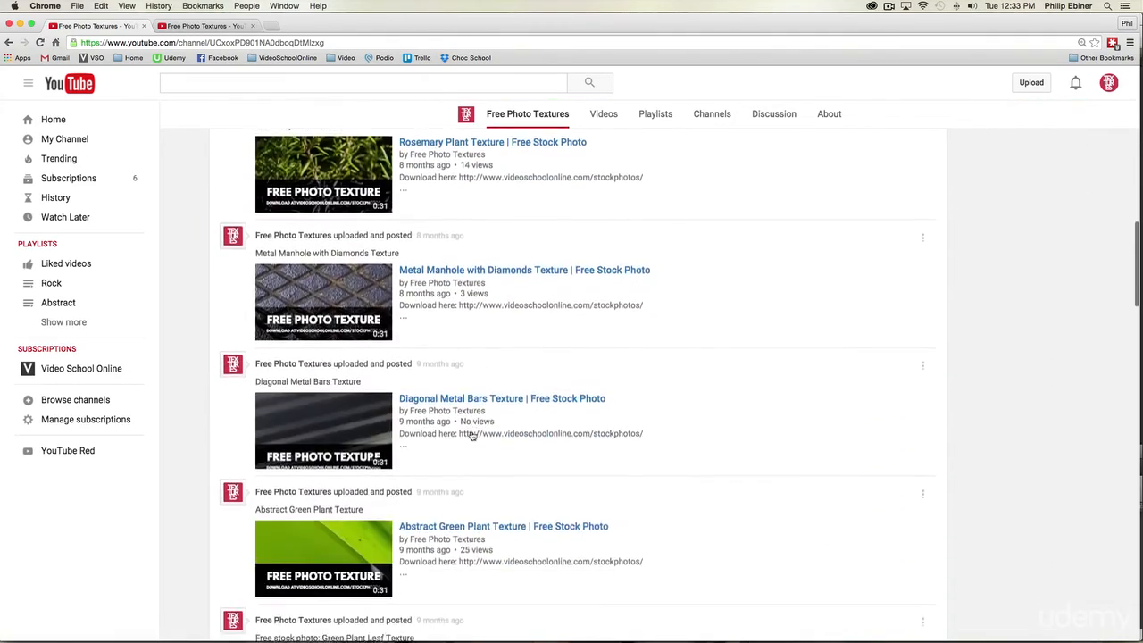
pyautogui.scroll(15, 469, 434)
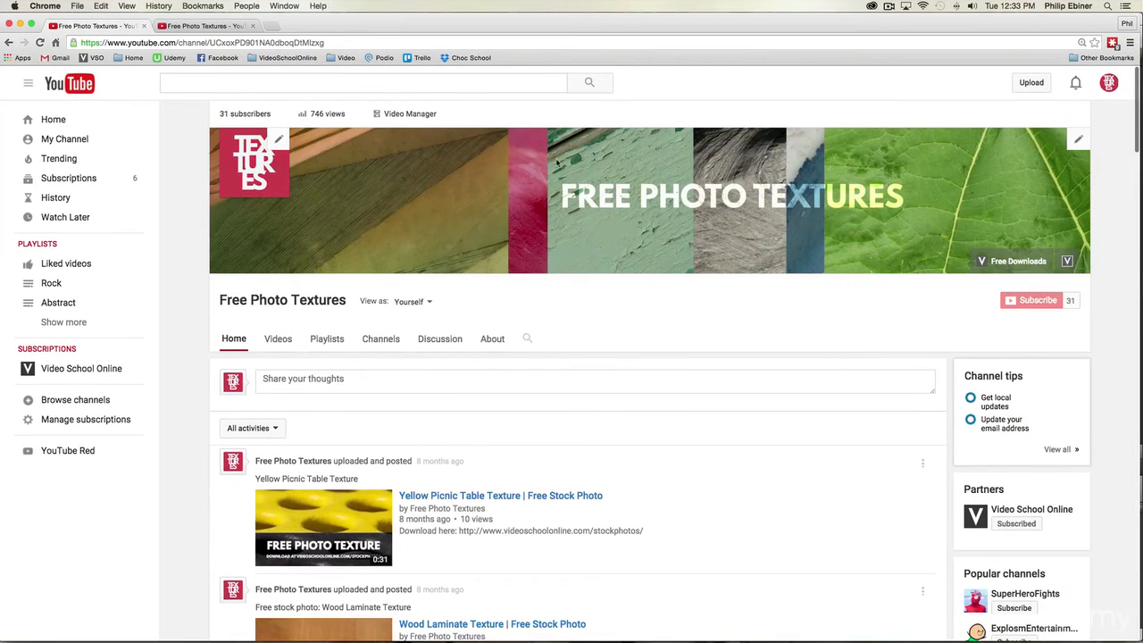
# Step: Open the channel art editor for the Free Photo Textures banner
pyautogui.click(1079, 140)
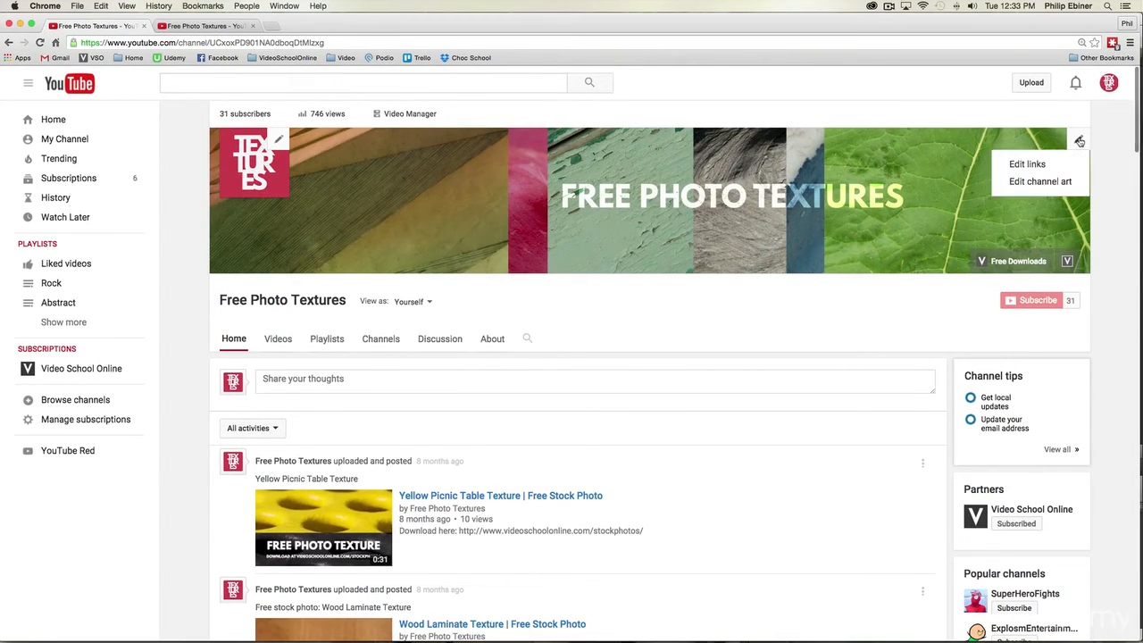
pyautogui.click(1079, 140)
pyautogui.click(1079, 141)
pyautogui.click(1058, 182)
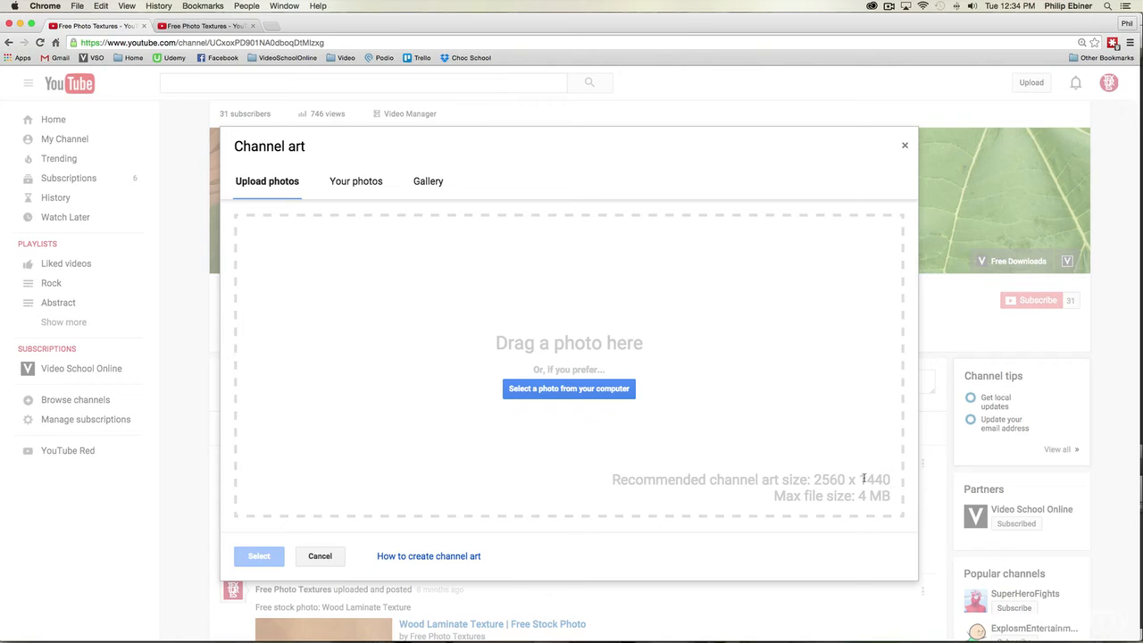
# Step: Open the help article on creating channel art and examine its image size guidelines, enlarging the size template and shrinking it again
pyautogui.click(407, 557)
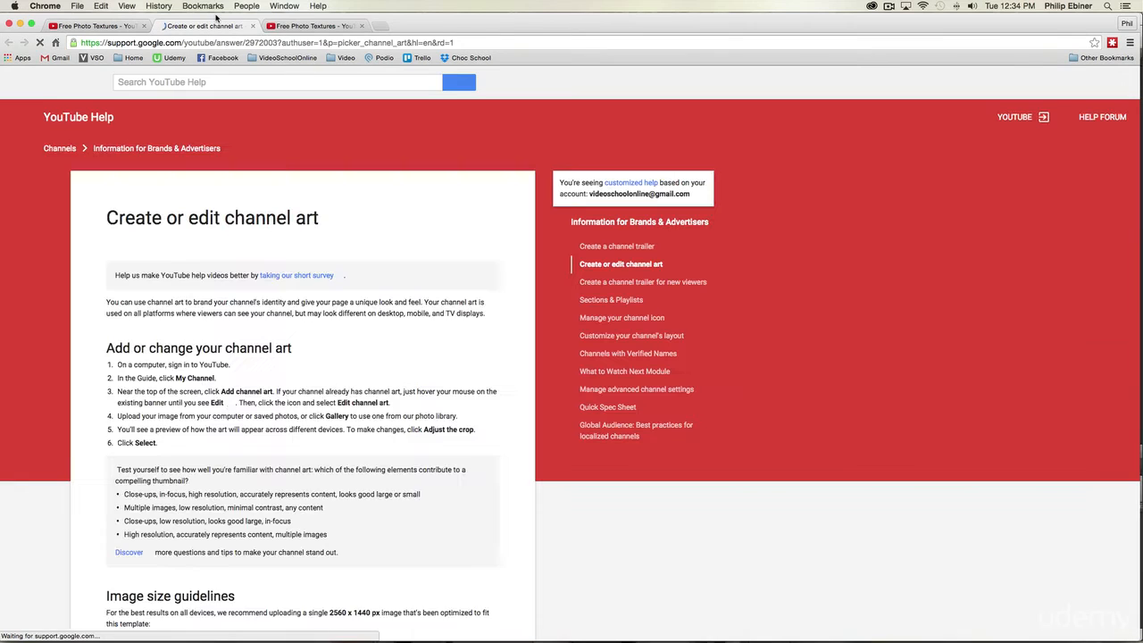
pyautogui.scroll(-5, 435, 316)
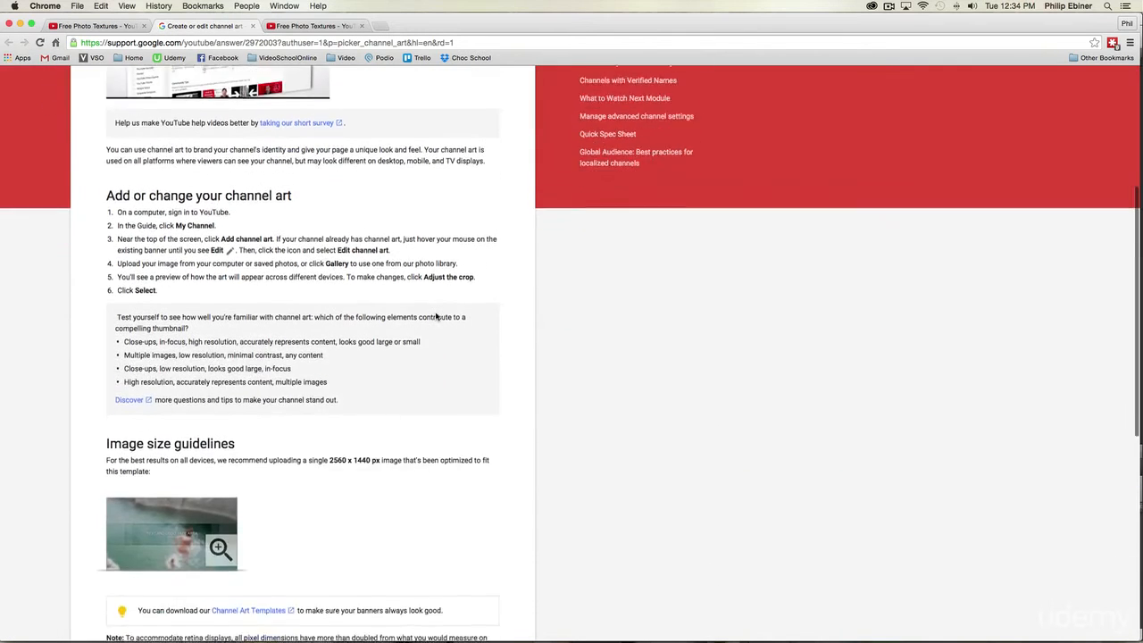
pyautogui.scroll(-3, 437, 316)
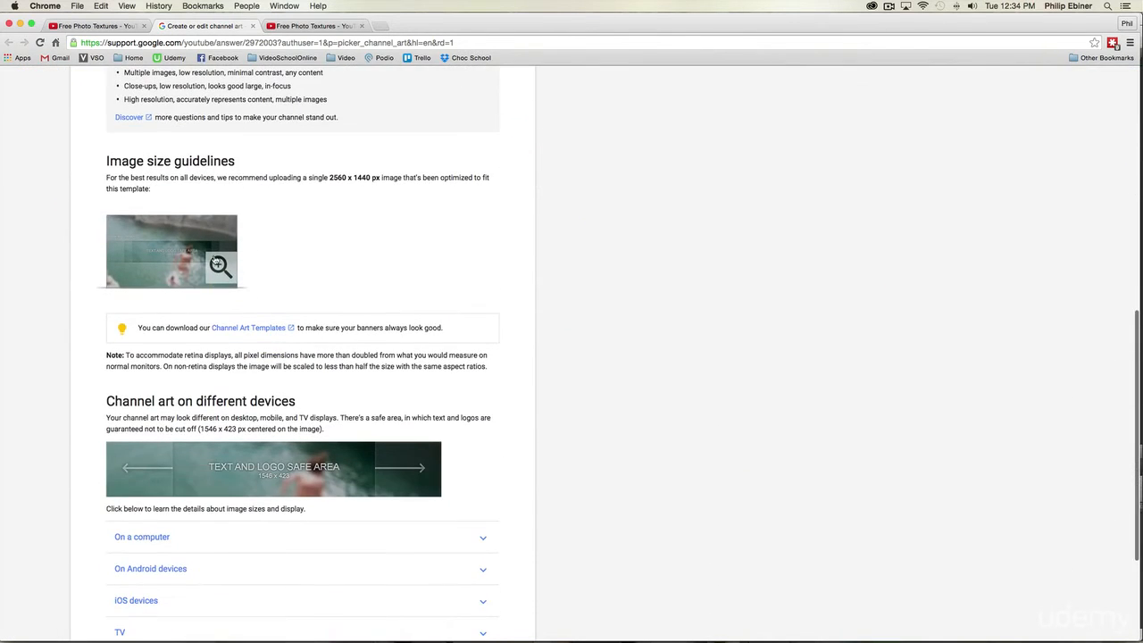
pyautogui.click(216, 262)
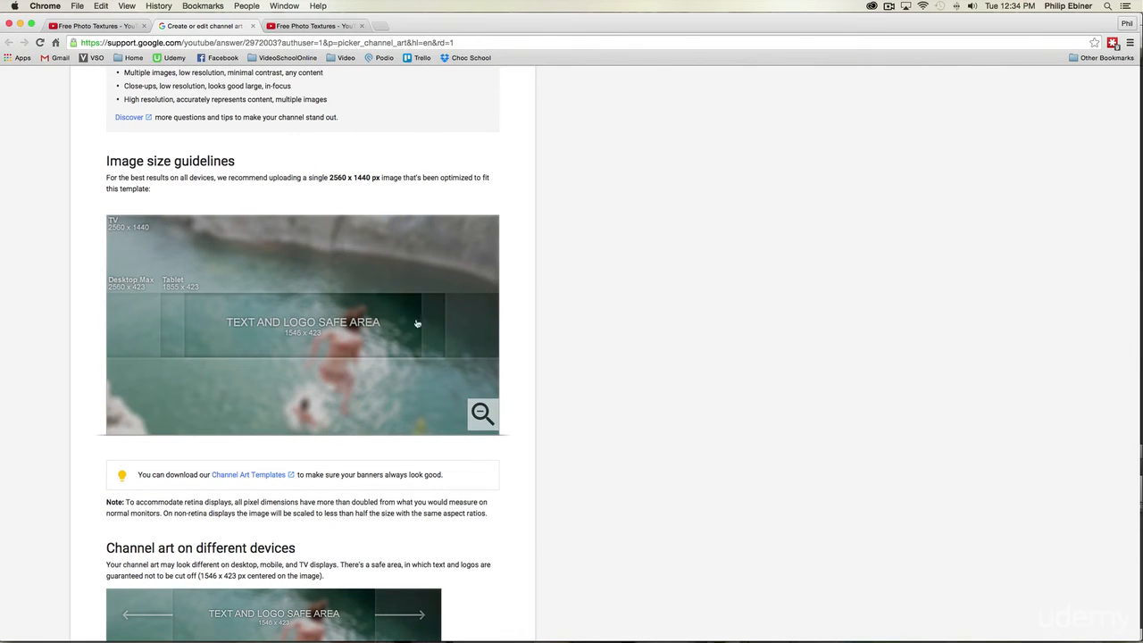
pyautogui.scroll(-2, 299, 325)
pyautogui.click(482, 309)
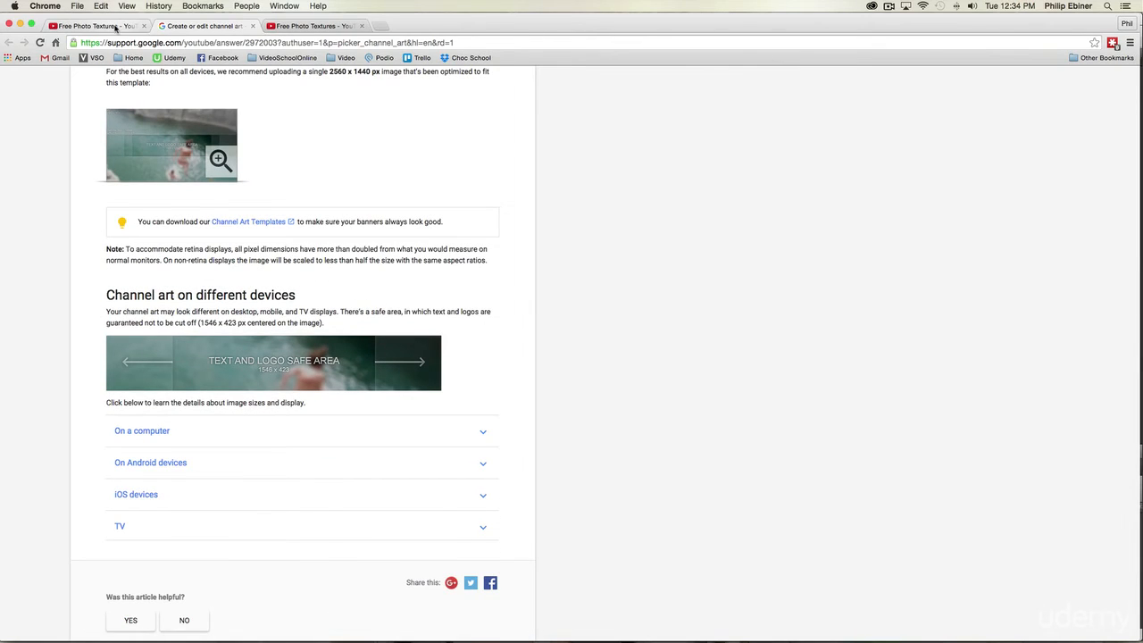
# Step: Close the channel art editor and examine the help article's details on how channel art displays on a computer
pyautogui.click(115, 28)
pyautogui.click(902, 147)
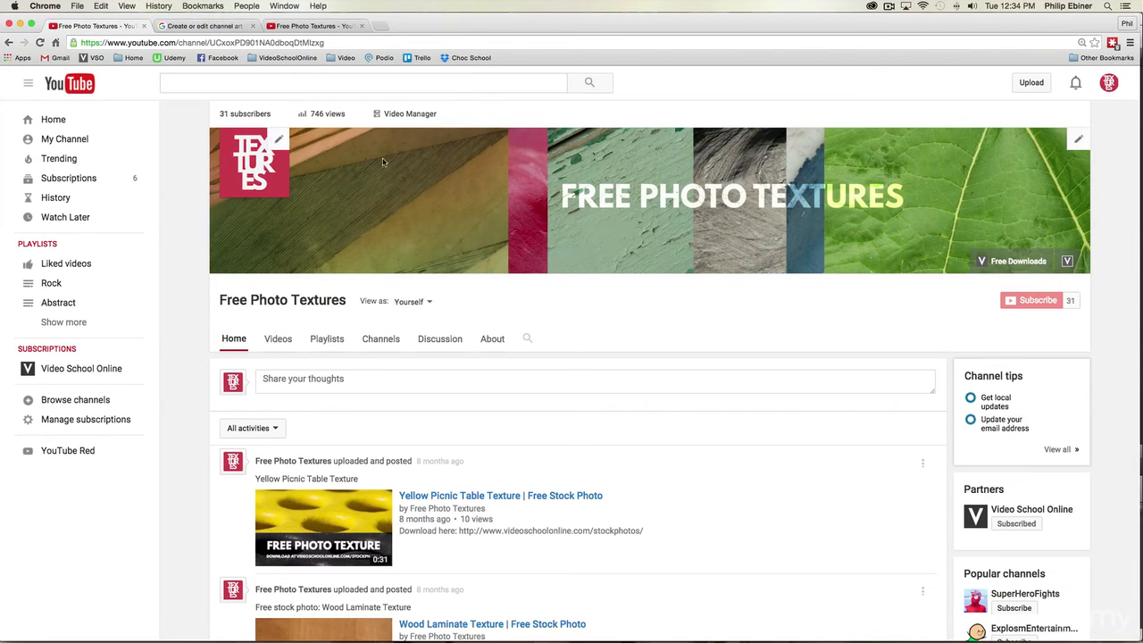
pyautogui.click(215, 26)
pyautogui.scroll(-3, 468, 316)
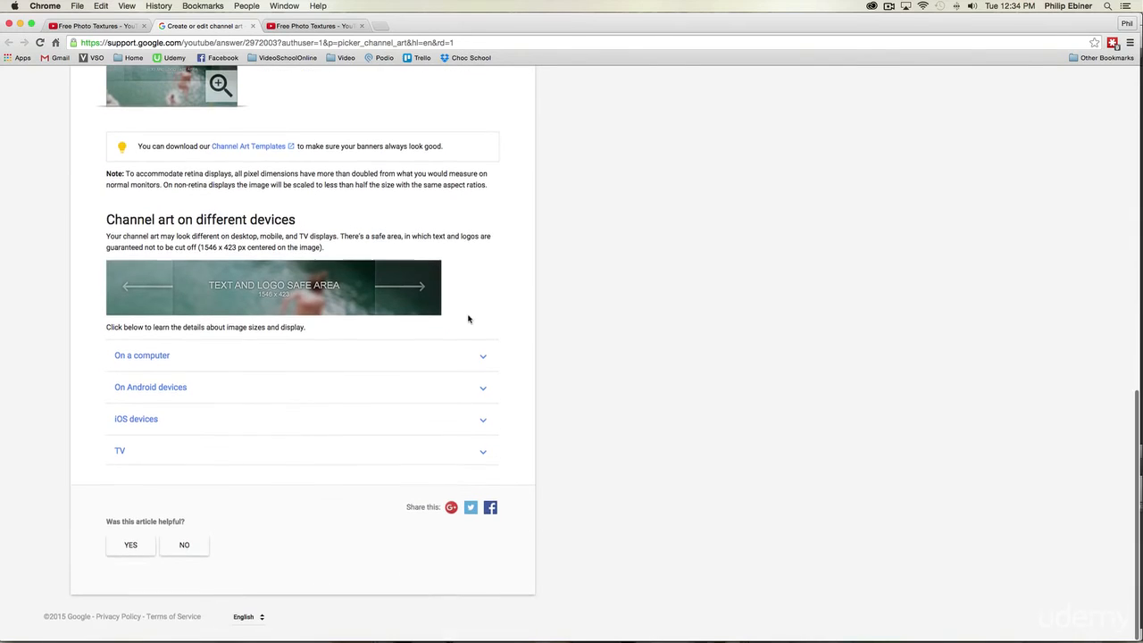
pyautogui.click(150, 365)
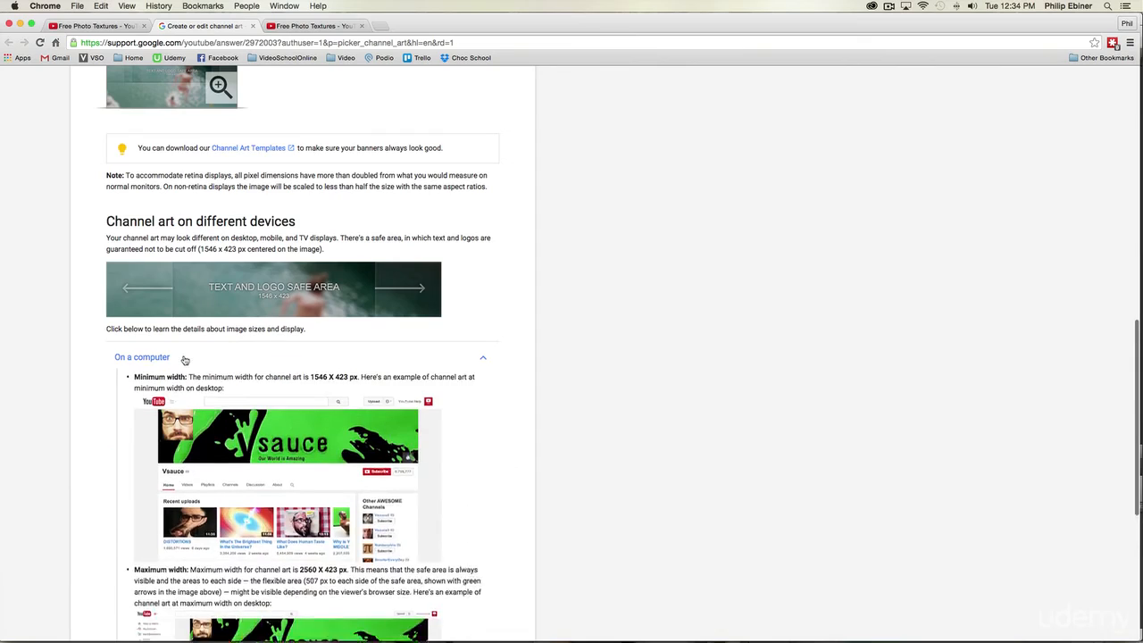
pyautogui.scroll(-5, 448, 375)
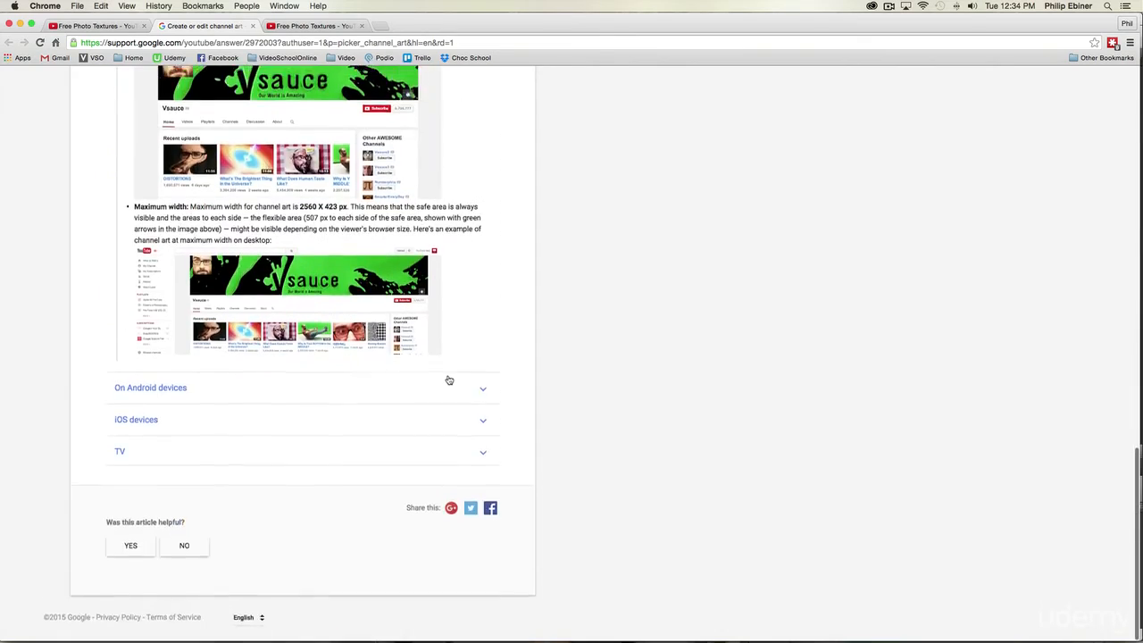
pyautogui.scroll(15, 448, 376)
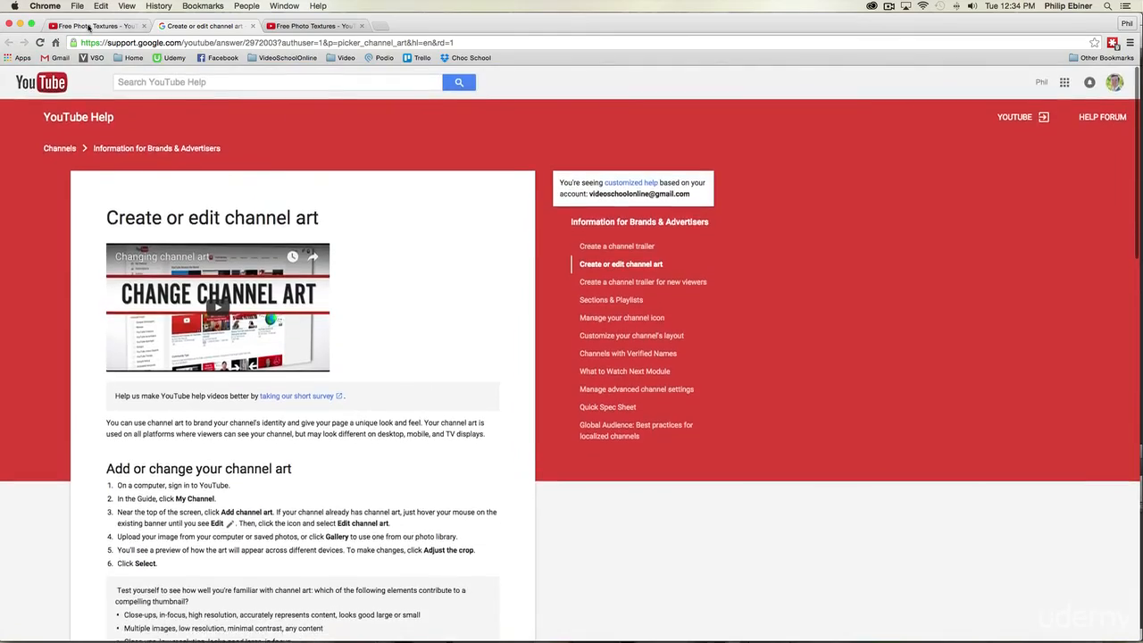
# Step: Return to the Free Photo Textures channel page, view the banner's channel art upload dialog and close it
pyautogui.click(90, 27)
pyautogui.click(1081, 142)
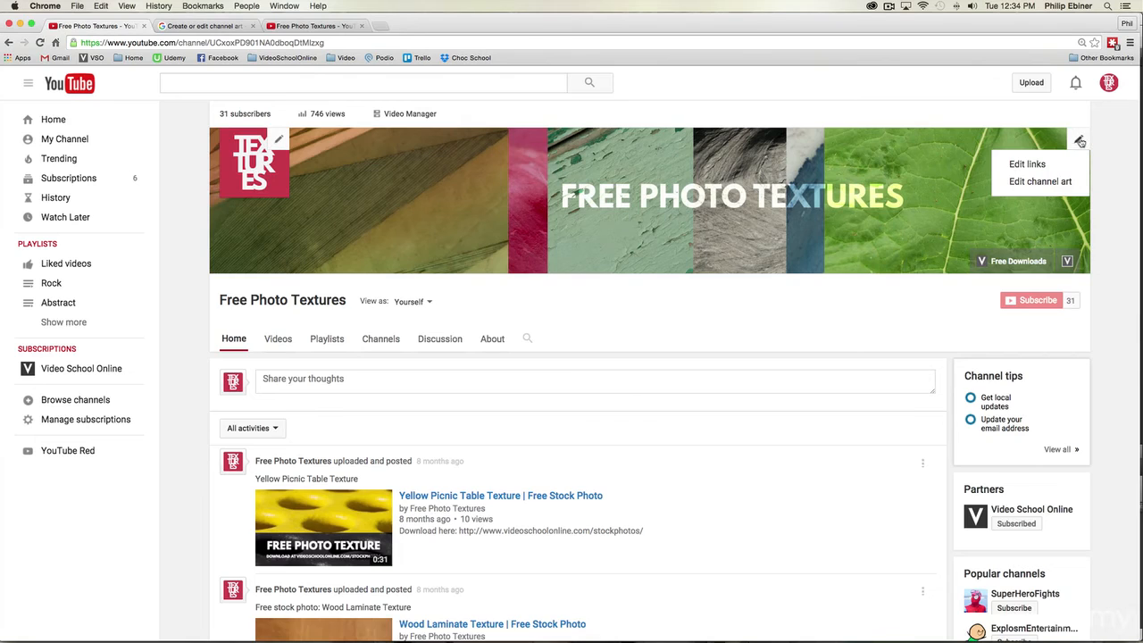
pyautogui.click(1041, 177)
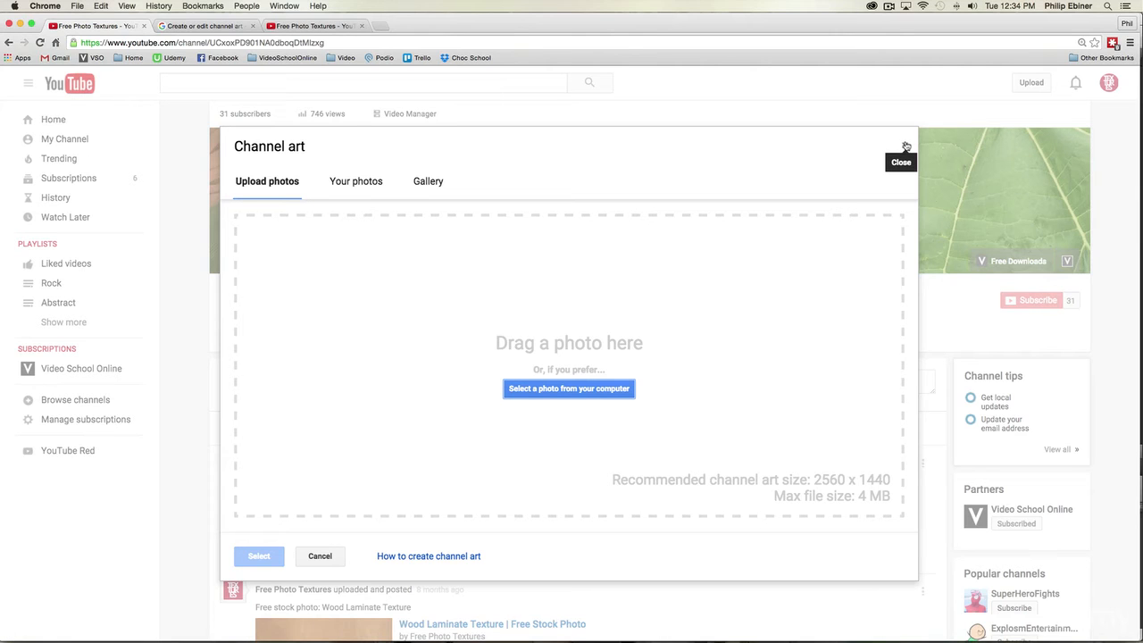
pyautogui.click(906, 145)
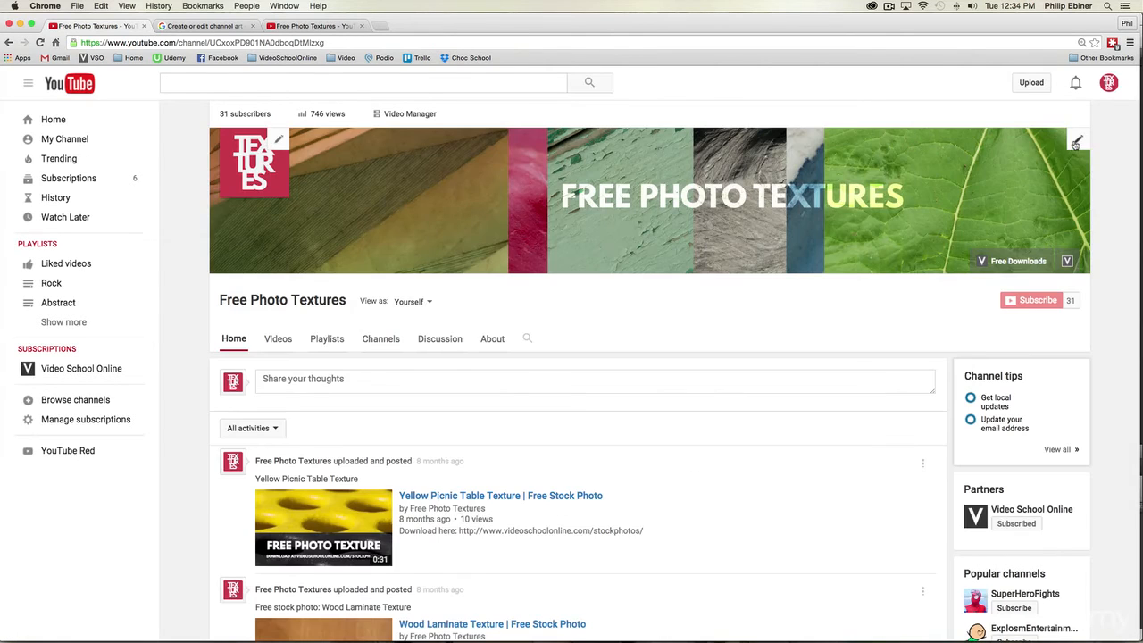
# Step: Open the banner's custom links for editing, examine the Free Downloads link title and URL, and return to the channel's home page
pyautogui.click(1078, 141)
pyautogui.click(1033, 165)
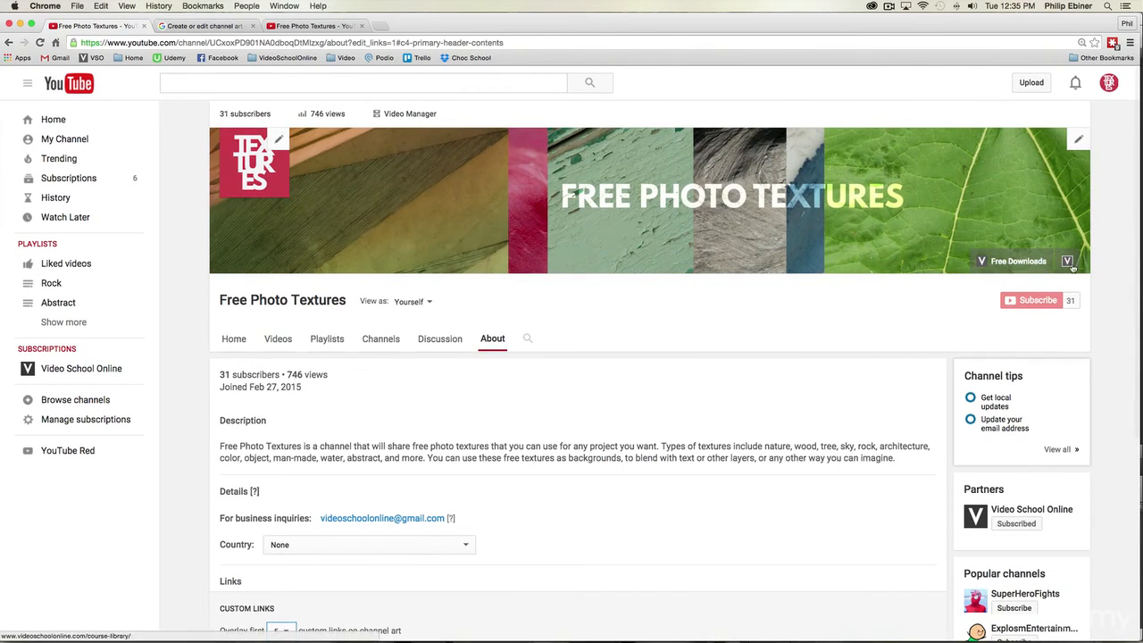
pyautogui.scroll(-2, 824, 283)
pyautogui.scroll(-6, 823, 283)
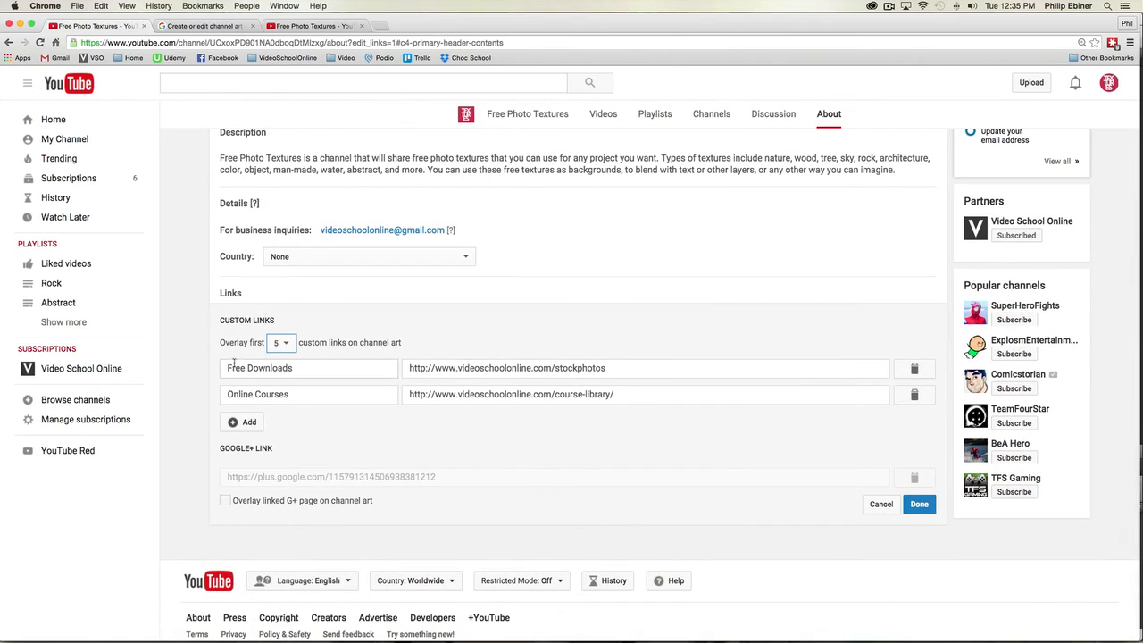
pyautogui.moveTo(227, 366); pyautogui.dragTo(296, 368)
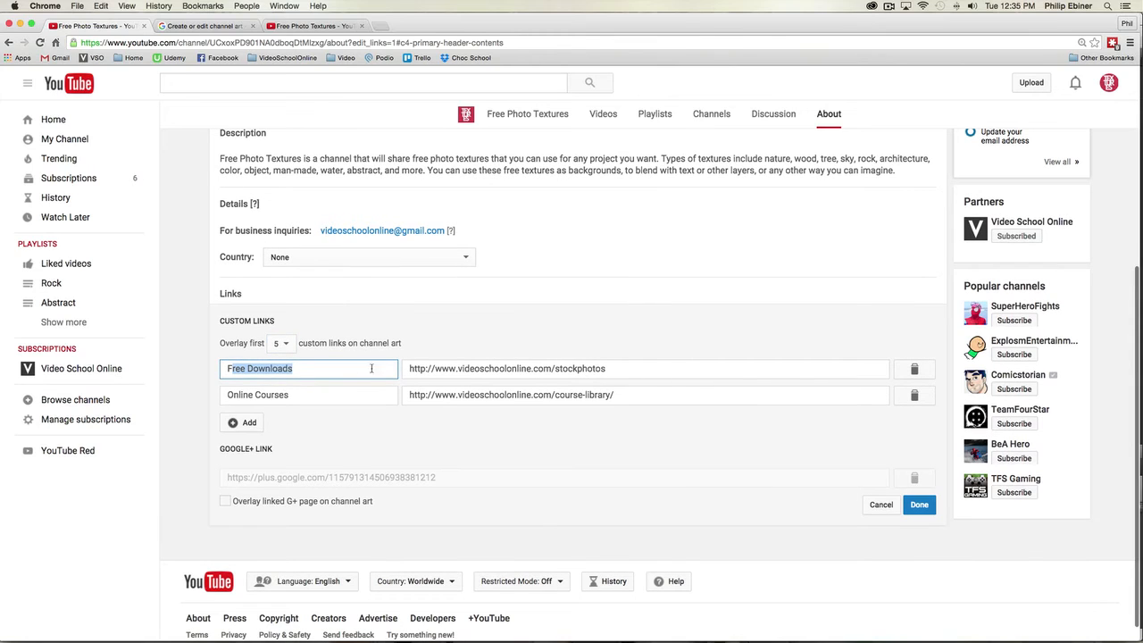
pyautogui.click(426, 367)
pyautogui.moveTo(595, 368); pyautogui.dragTo(490, 368)
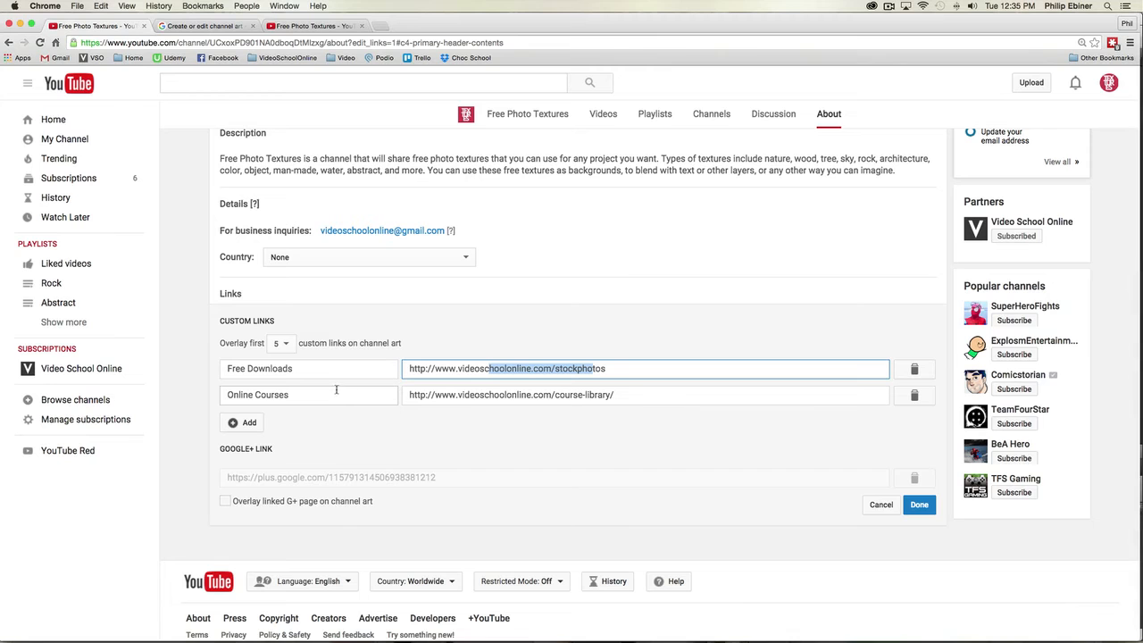
pyautogui.click(553, 333)
pyautogui.scroll(5, 554, 334)
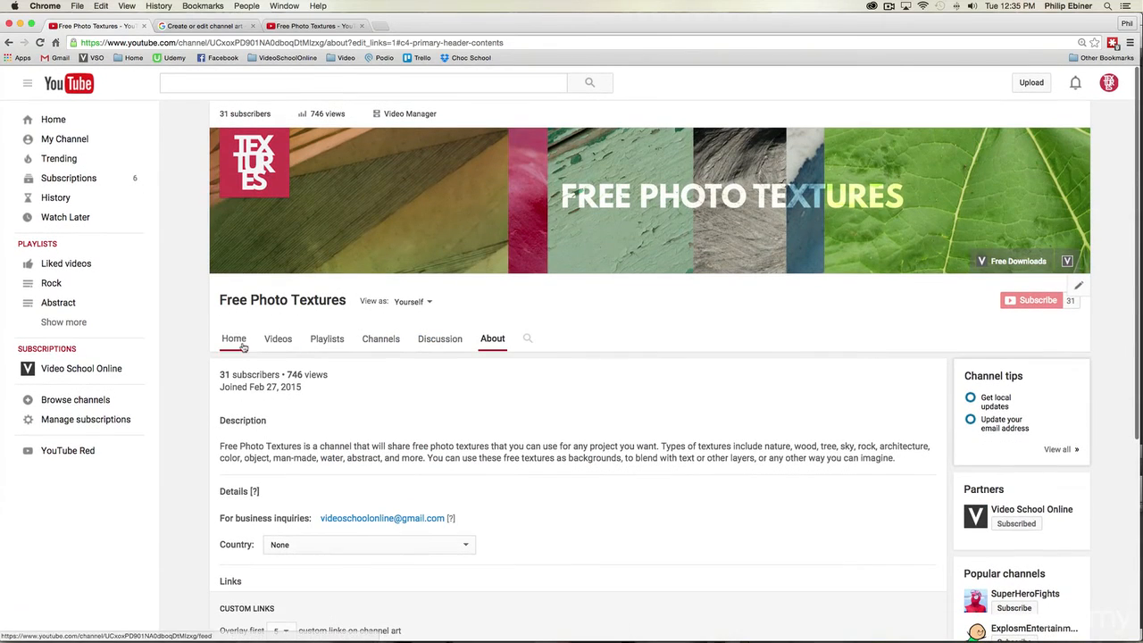
pyautogui.click(241, 343)
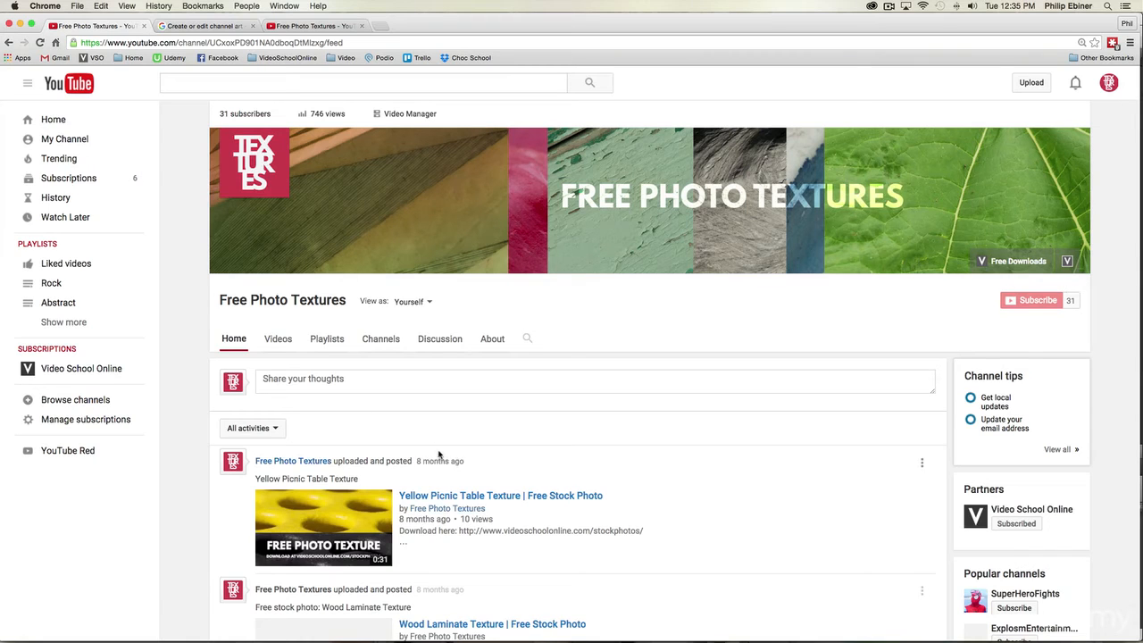
# Step: Enable layout customization in the channel navigation settings and save the change
pyautogui.scroll(-1, 602, 468)
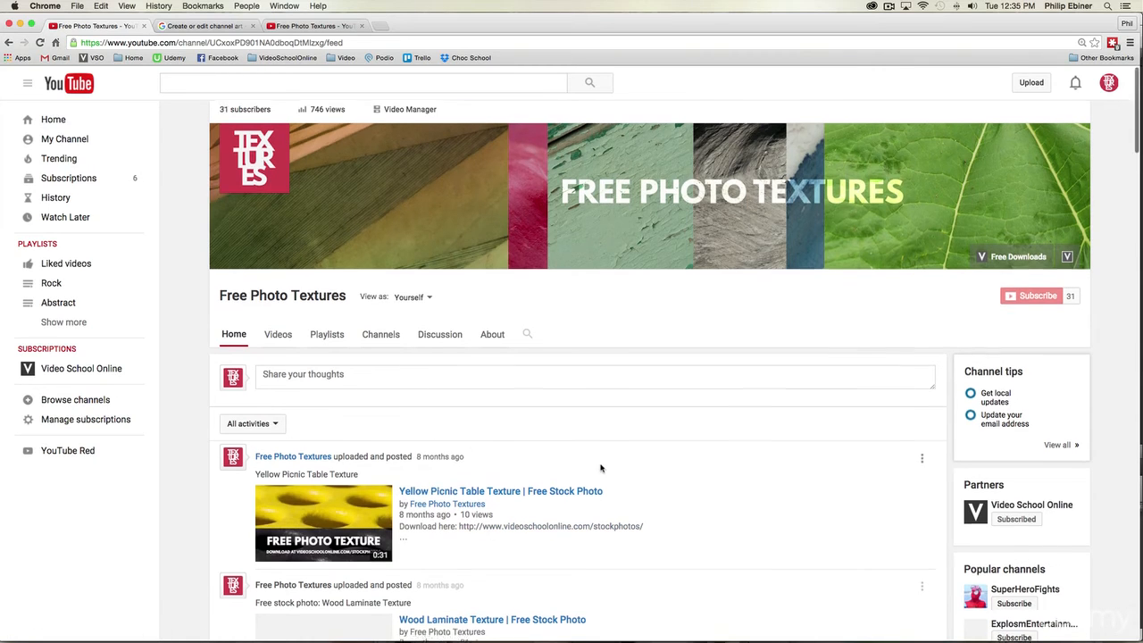
pyautogui.scroll(-3, 601, 468)
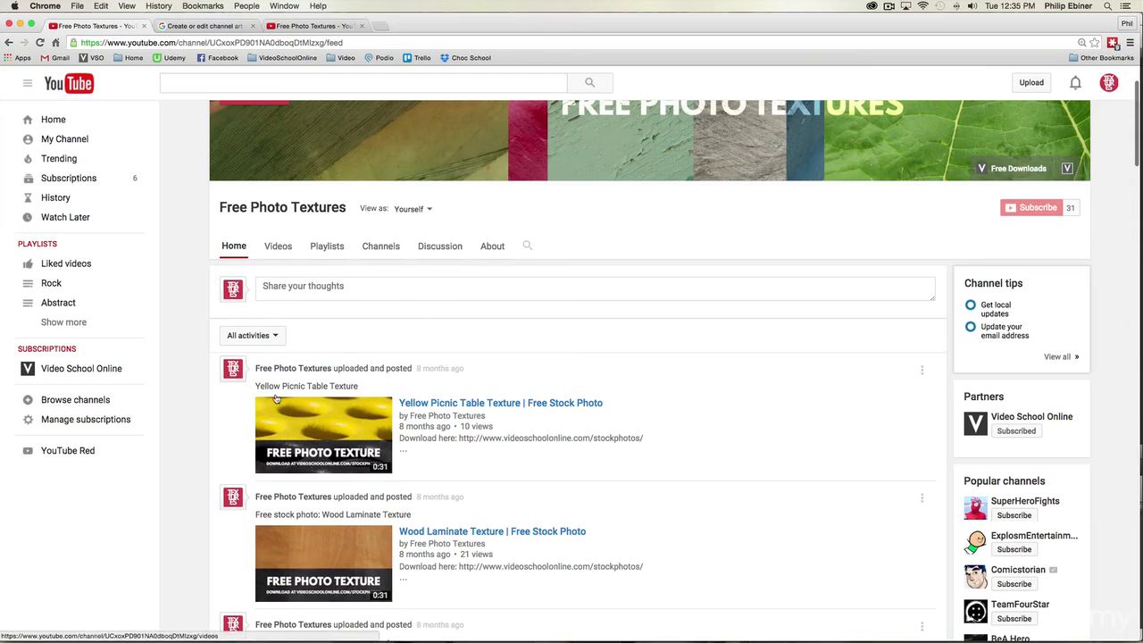
pyautogui.scroll(3, 628, 311)
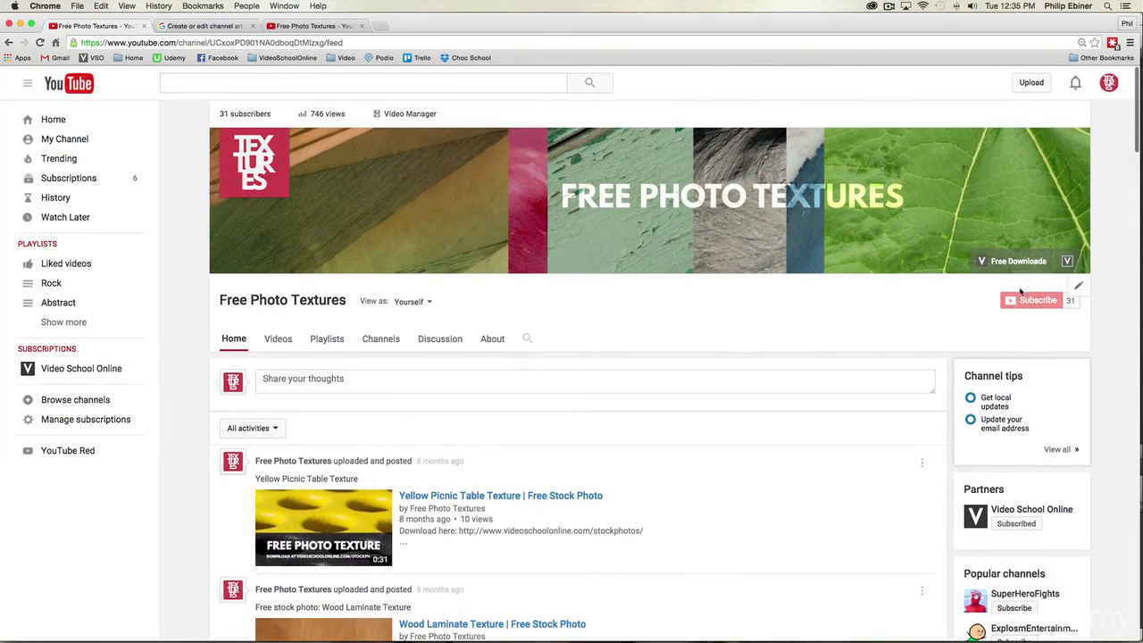
pyautogui.click(1079, 288)
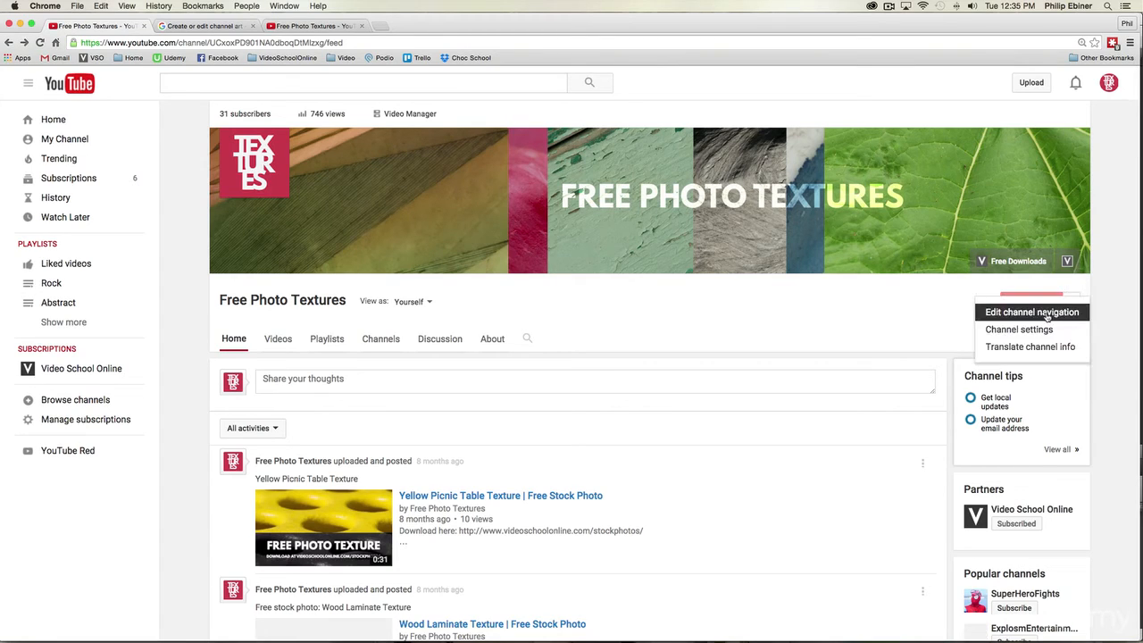
pyautogui.click(1047, 314)
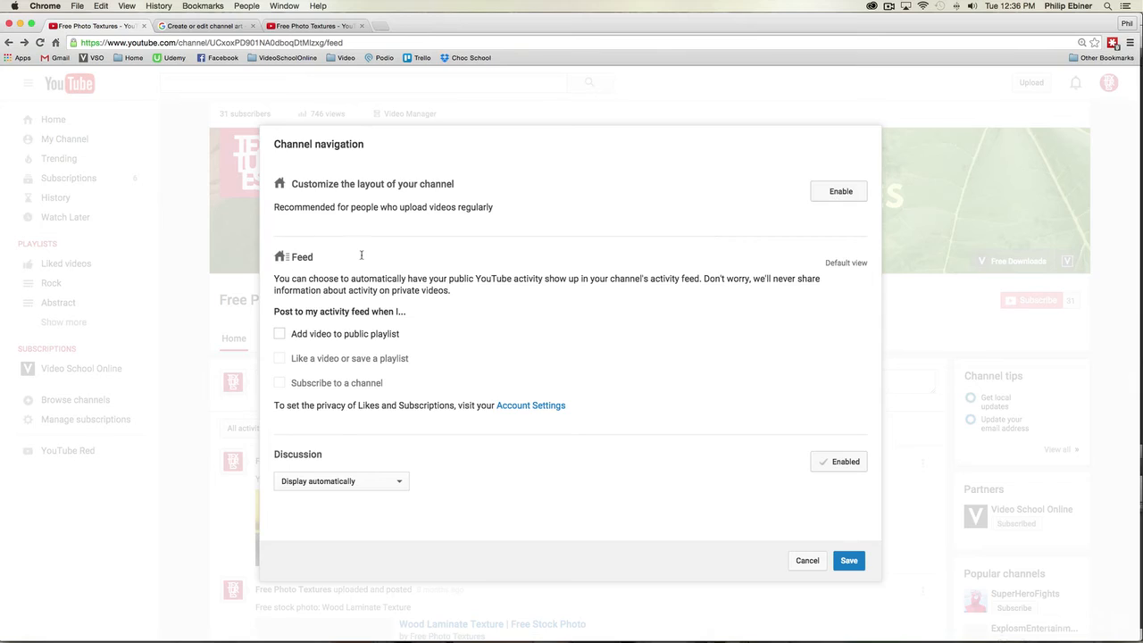
pyautogui.click(835, 191)
pyautogui.click(848, 560)
# Step: Examine the customized channel page's What to watch next, Uploads and Popular uploads sections
pyautogui.scroll(-5, 767, 394)
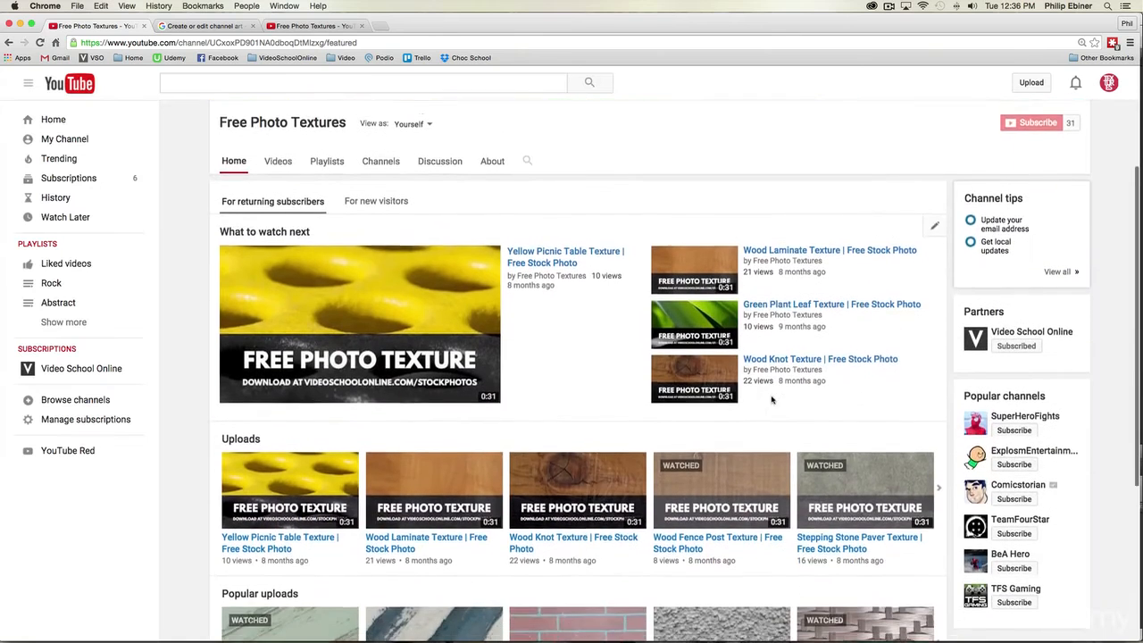
pyautogui.scroll(2, 780, 405)
pyautogui.scroll(2, 780, 405)
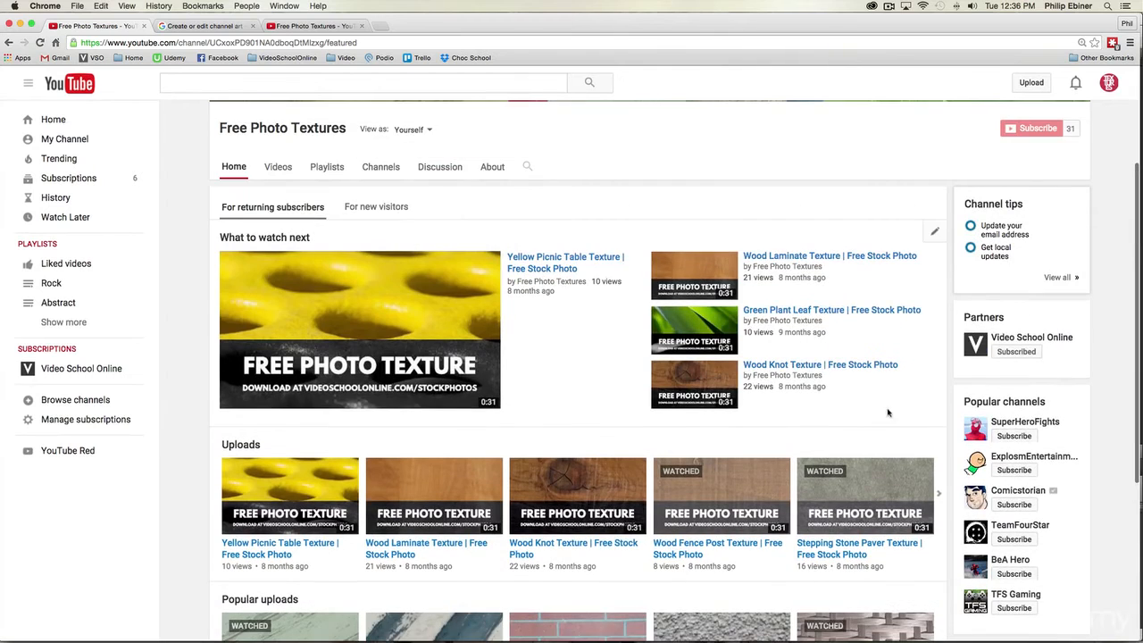
pyautogui.moveTo(236, 234); pyautogui.dragTo(312, 238)
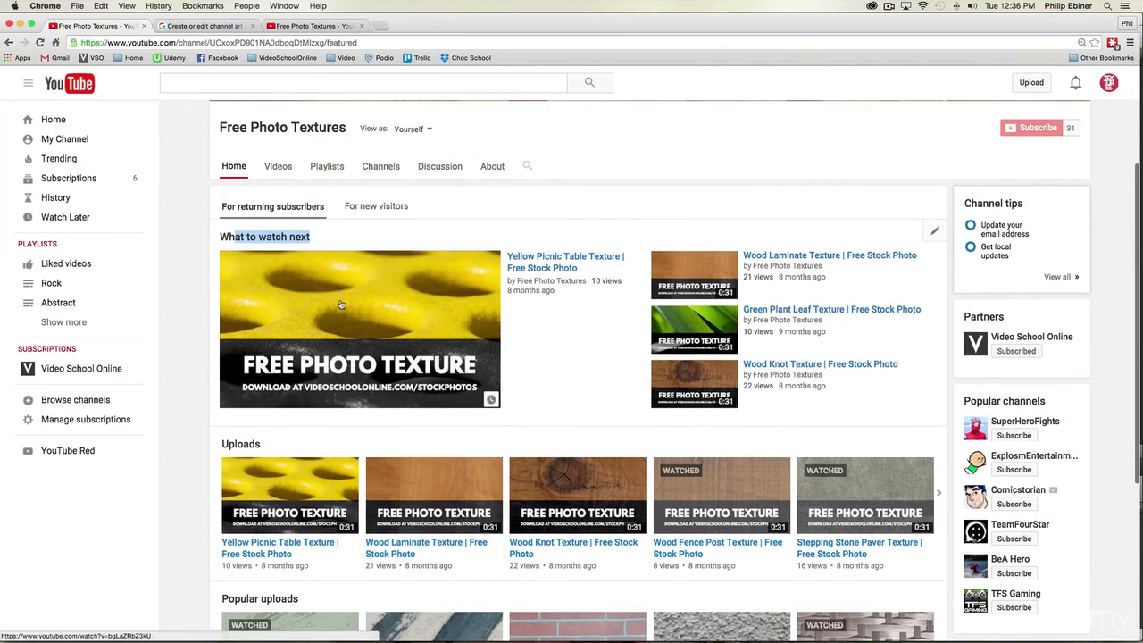
pyautogui.scroll(-3, 259, 449)
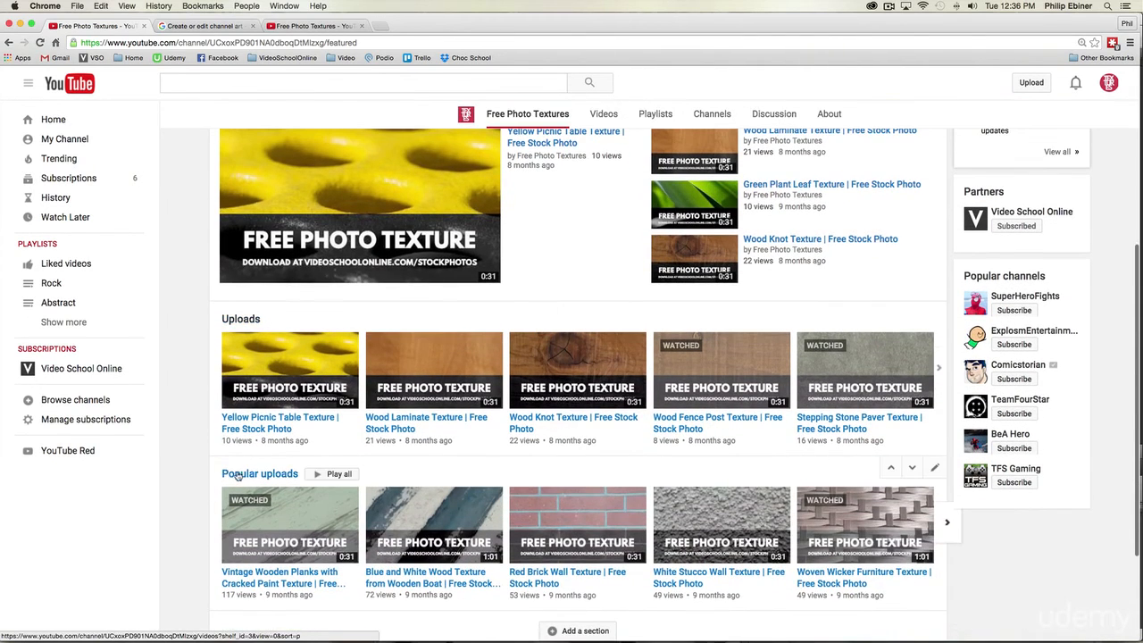
pyautogui.scroll(4, 335, 444)
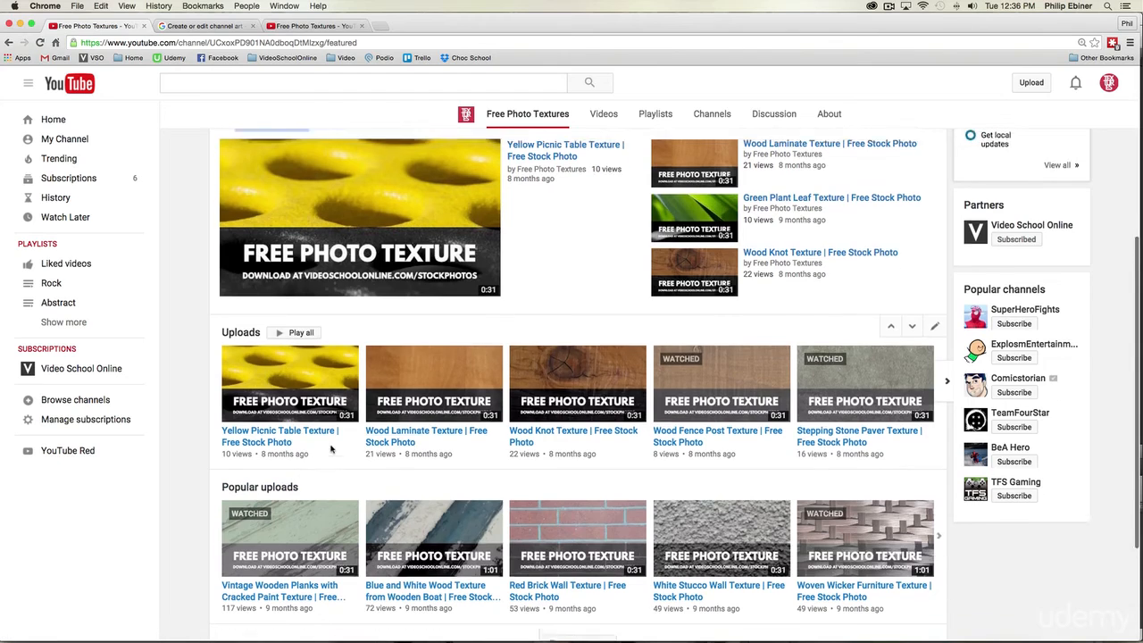
pyautogui.scroll(-6, 615, 467)
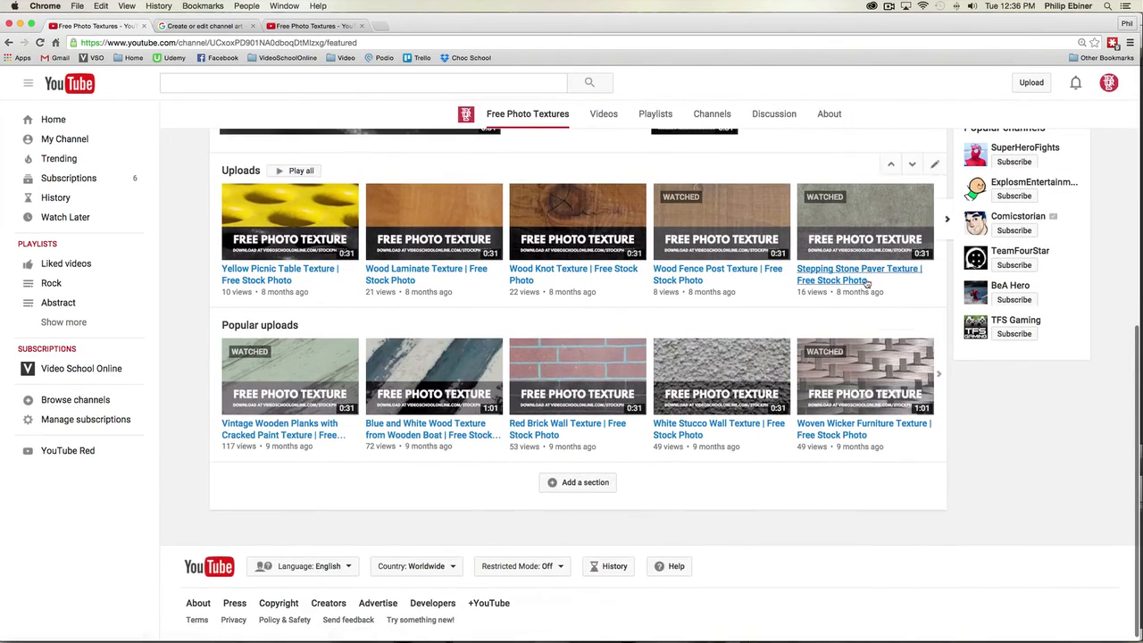
# Step: Move the Uploads section below Popular uploads and restore the original section order
pyautogui.scroll(5, 905, 328)
pyautogui.scroll(-1, 893, 375)
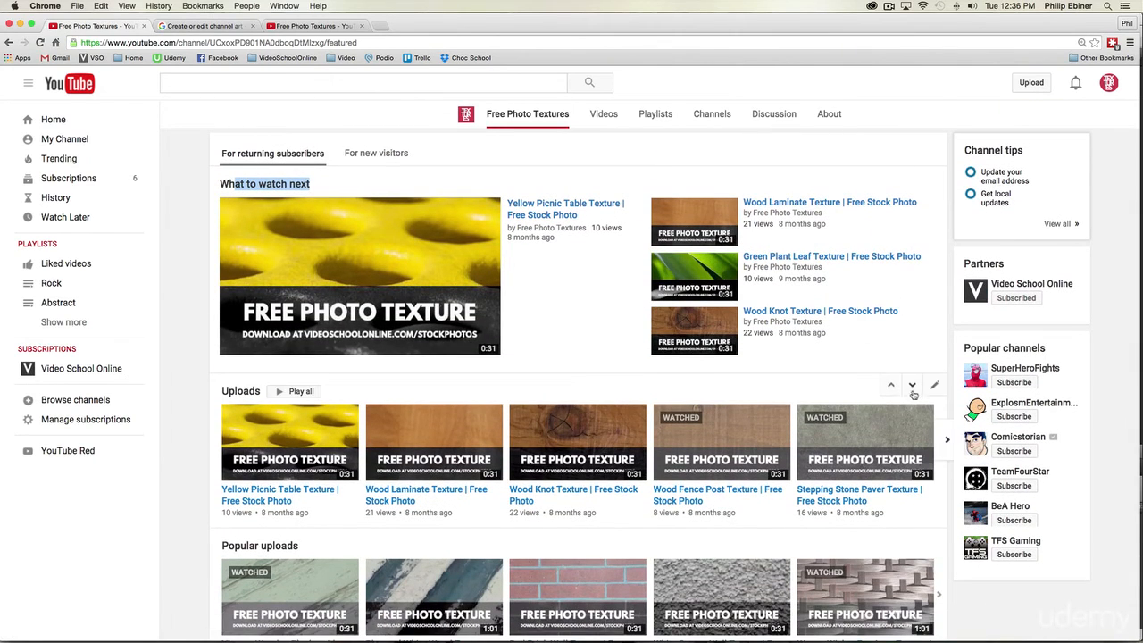
pyautogui.click(912, 386)
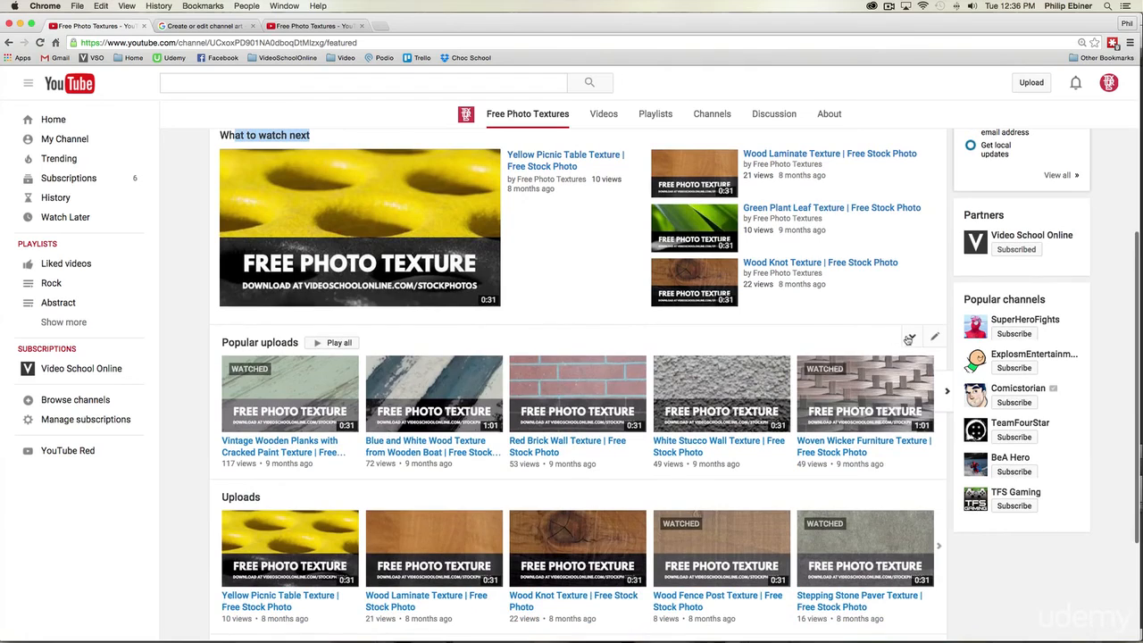
pyautogui.click(912, 336)
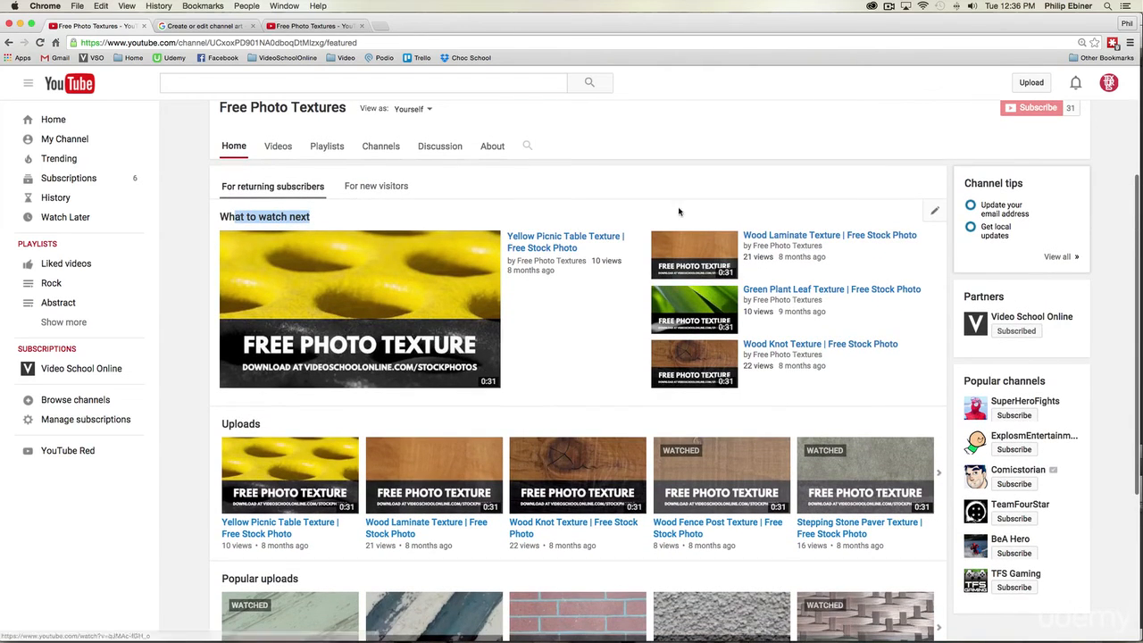
# Step: Add a new section below Popular uploads and set its content to Single playlist
pyautogui.scroll(-2, 817, 371)
pyautogui.scroll(-4, 817, 371)
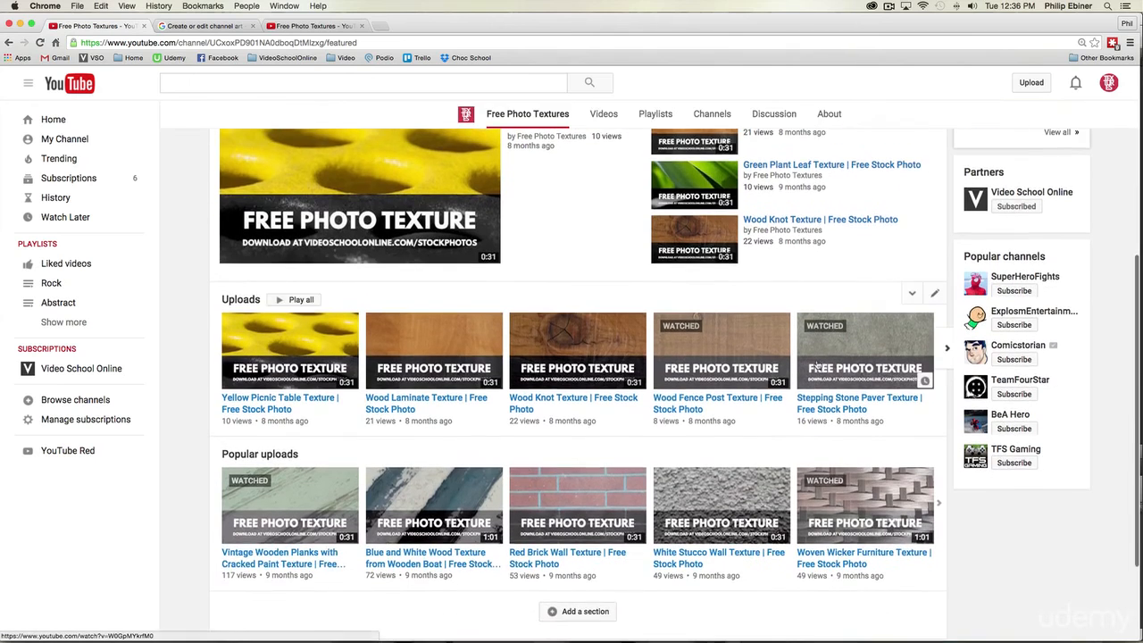
pyautogui.click(554, 518)
pyautogui.scroll(-2, 617, 518)
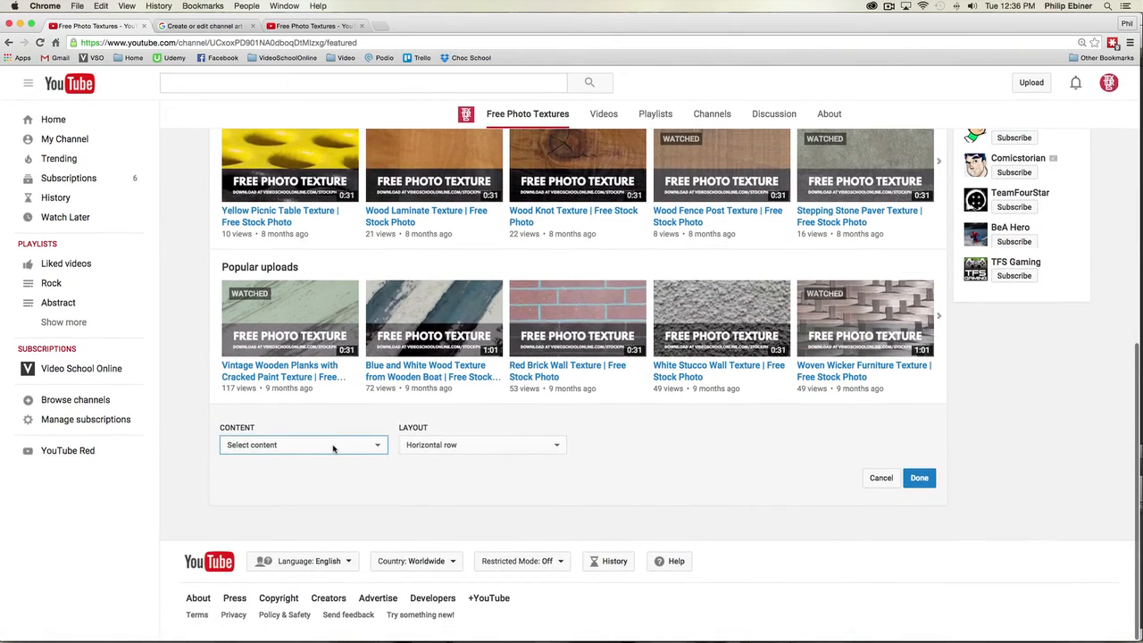
pyautogui.click(333, 448)
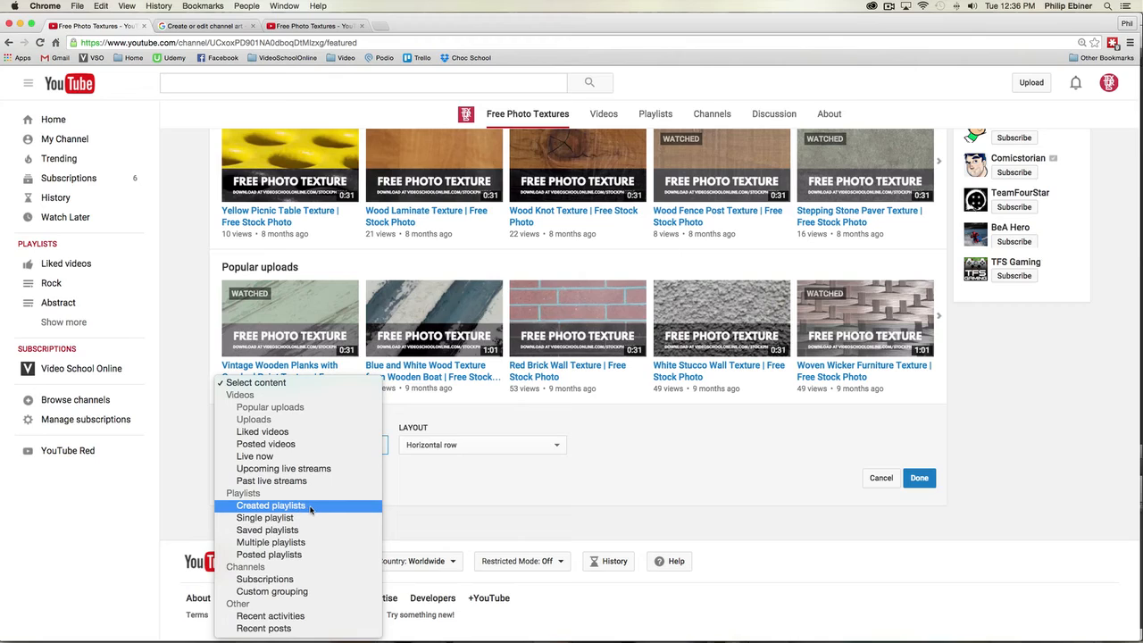
pyautogui.click(251, 519)
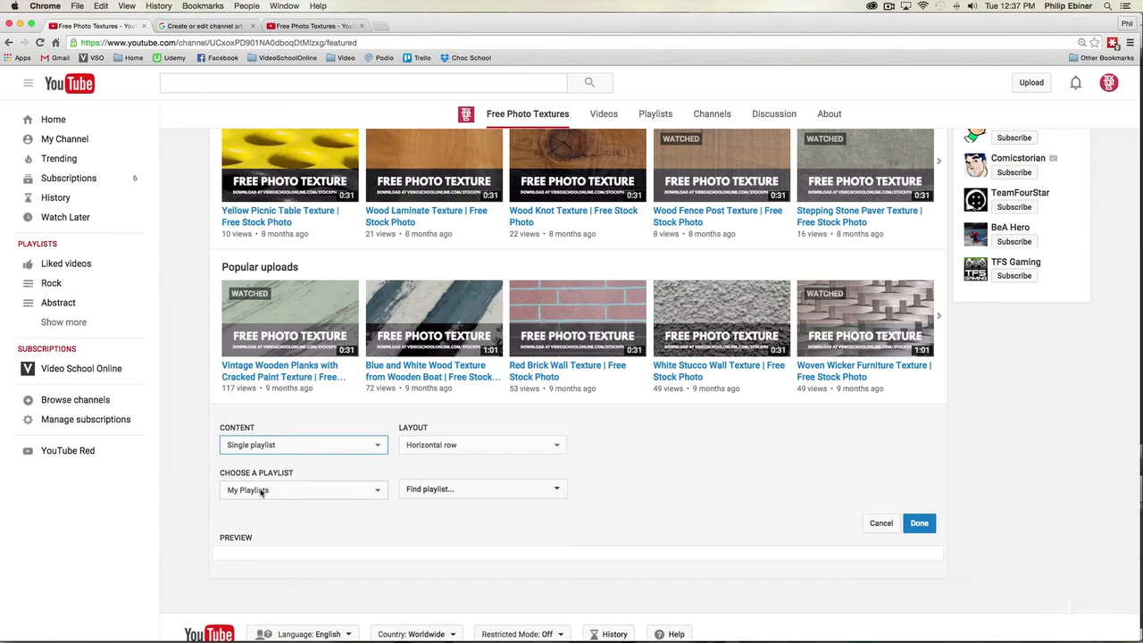
# Step: Choose the Wood Textures playlist from My Playlists as the new section's content
pyautogui.click(262, 491)
pyautogui.click(299, 473)
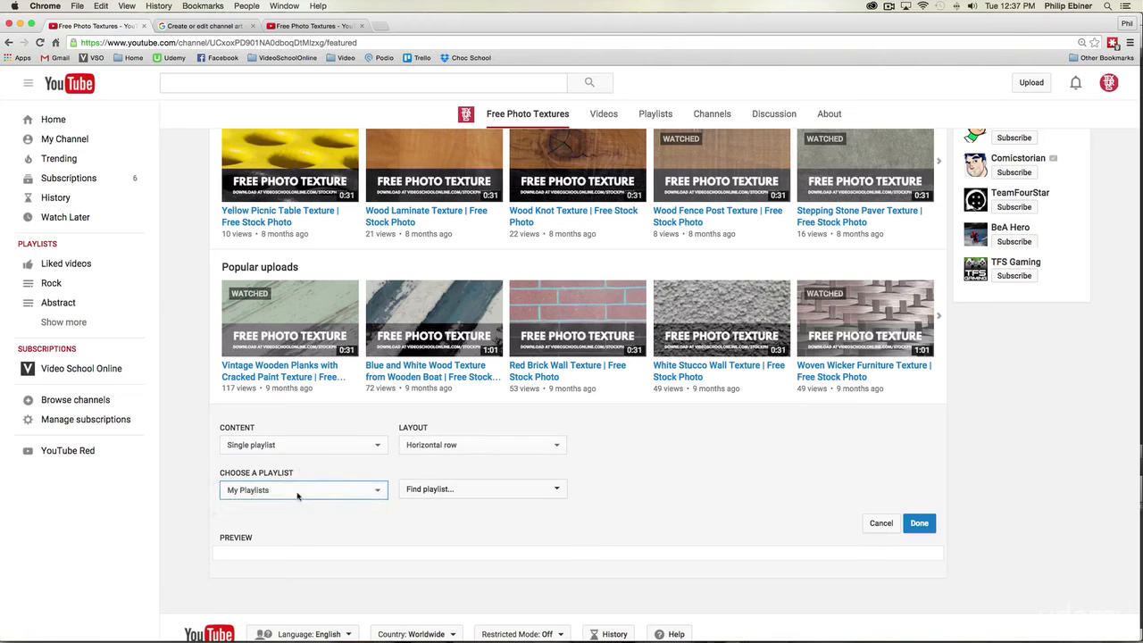
pyautogui.click(298, 492)
pyautogui.click(298, 490)
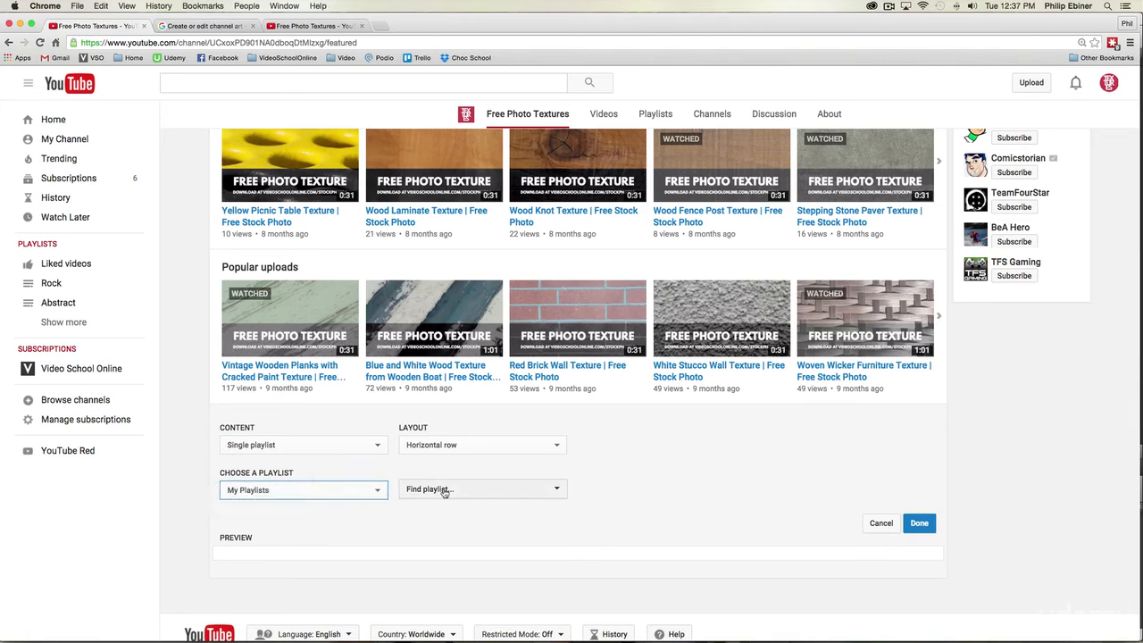
pyautogui.click(404, 488)
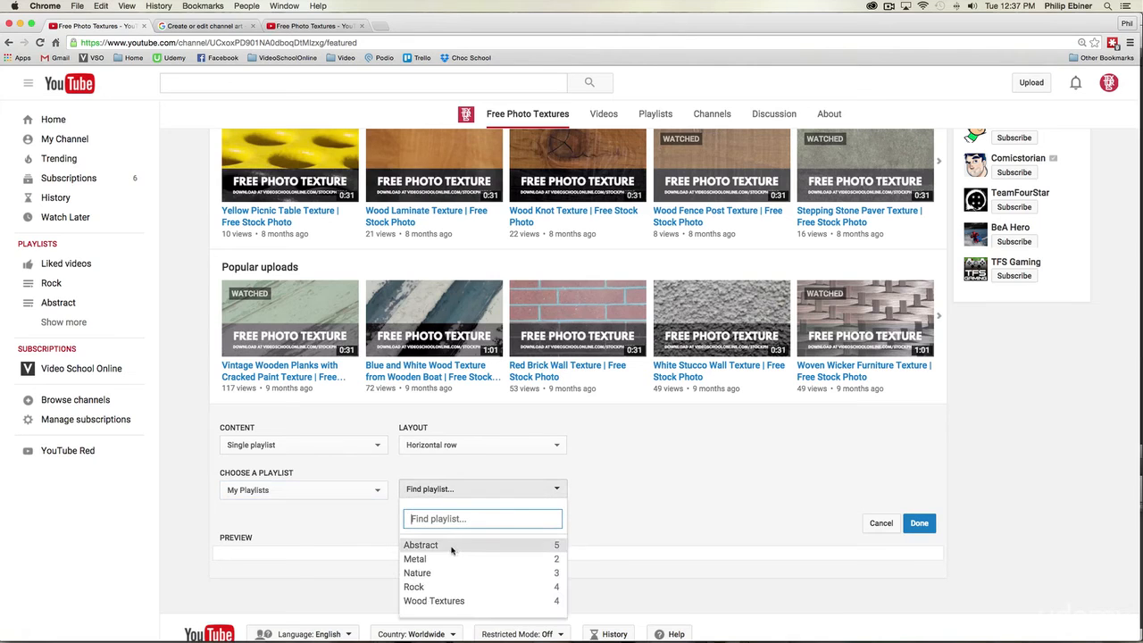
pyautogui.click(452, 600)
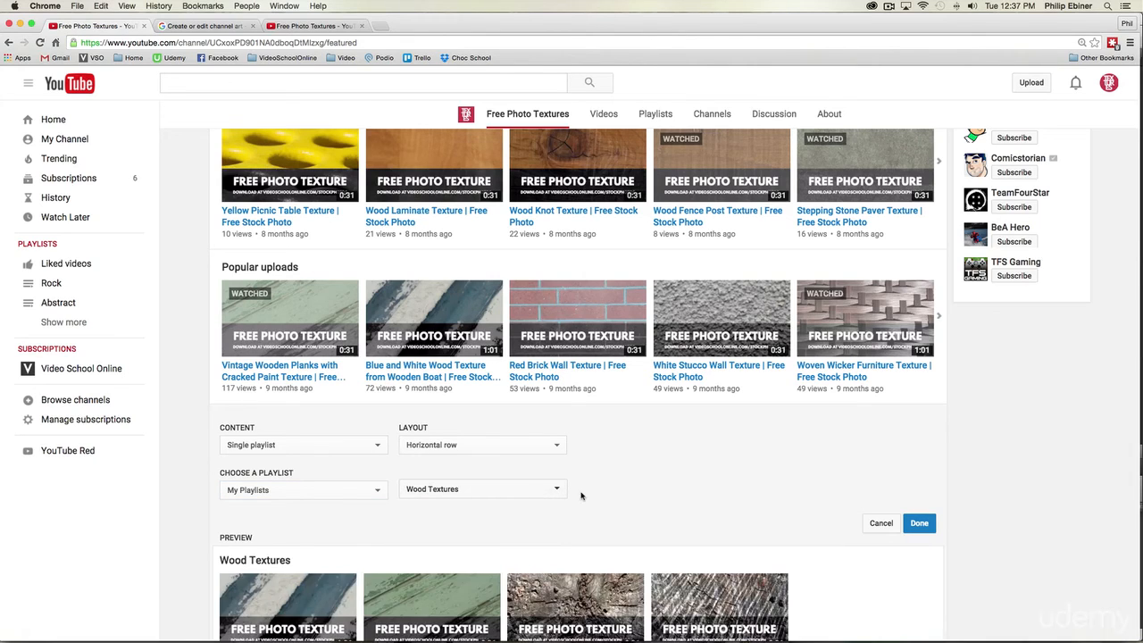
# Step: Set the Wood Textures section's layout to Vertical list and save the section
pyautogui.scroll(-3, 722, 467)
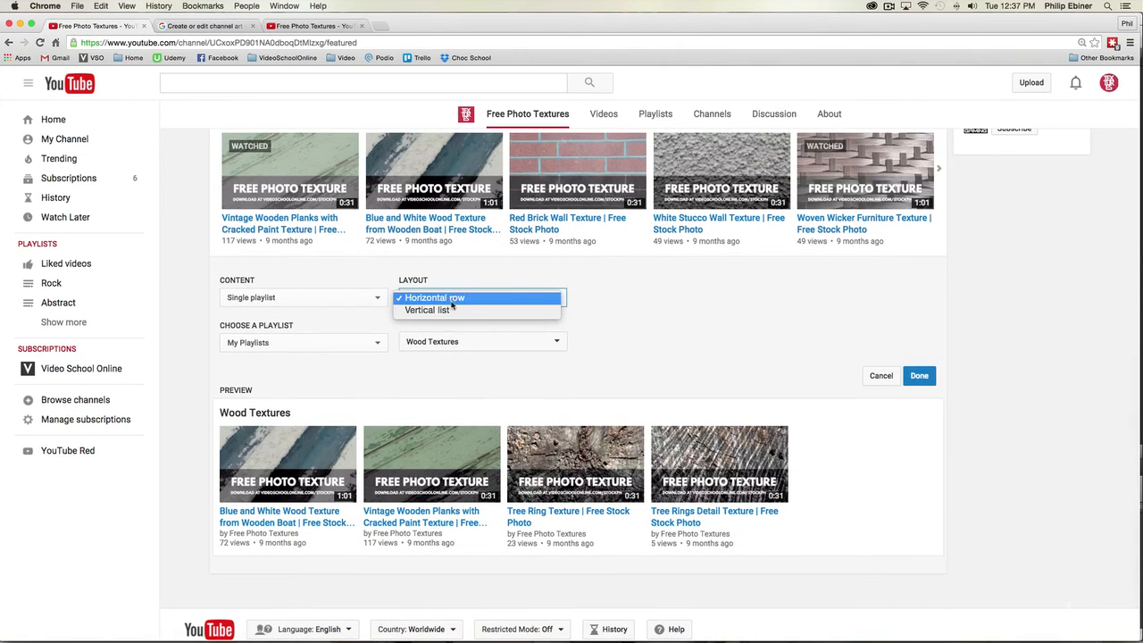
pyautogui.click(449, 310)
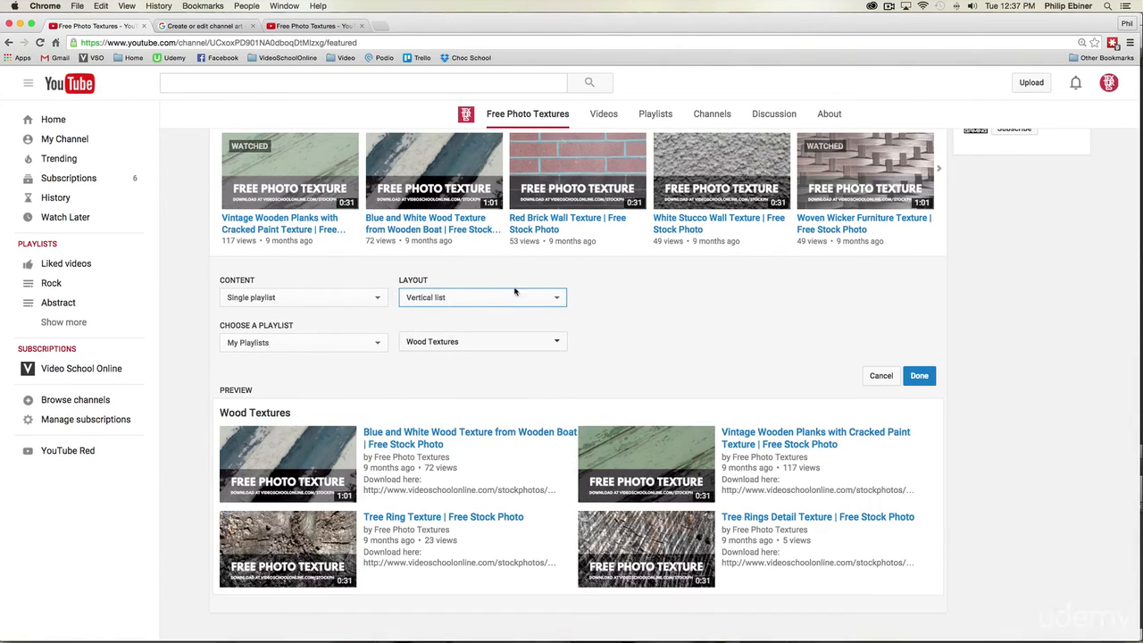
pyautogui.scroll(-2, 677, 344)
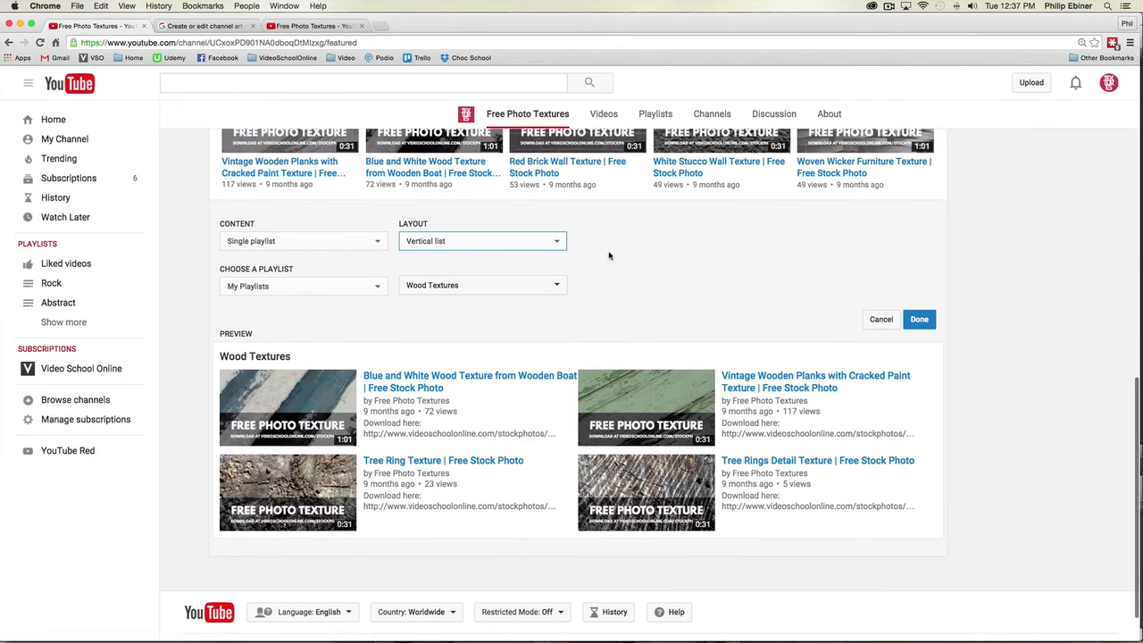
pyautogui.click(920, 319)
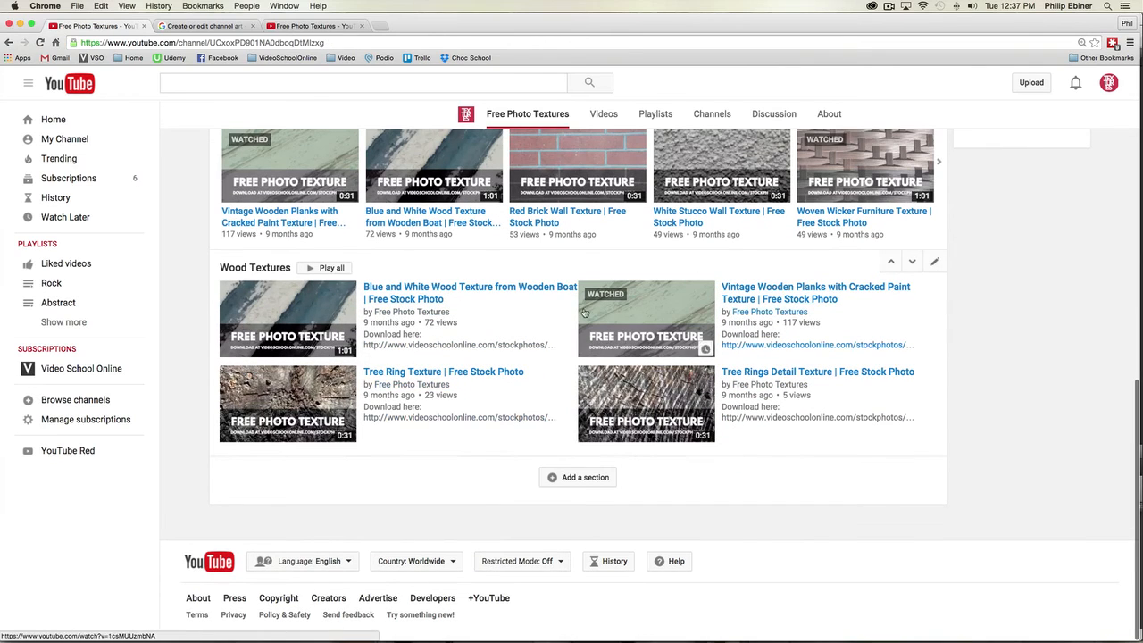
# Step: Move the Wood Textures section above Popular uploads and restore the original section order
pyautogui.click(891, 262)
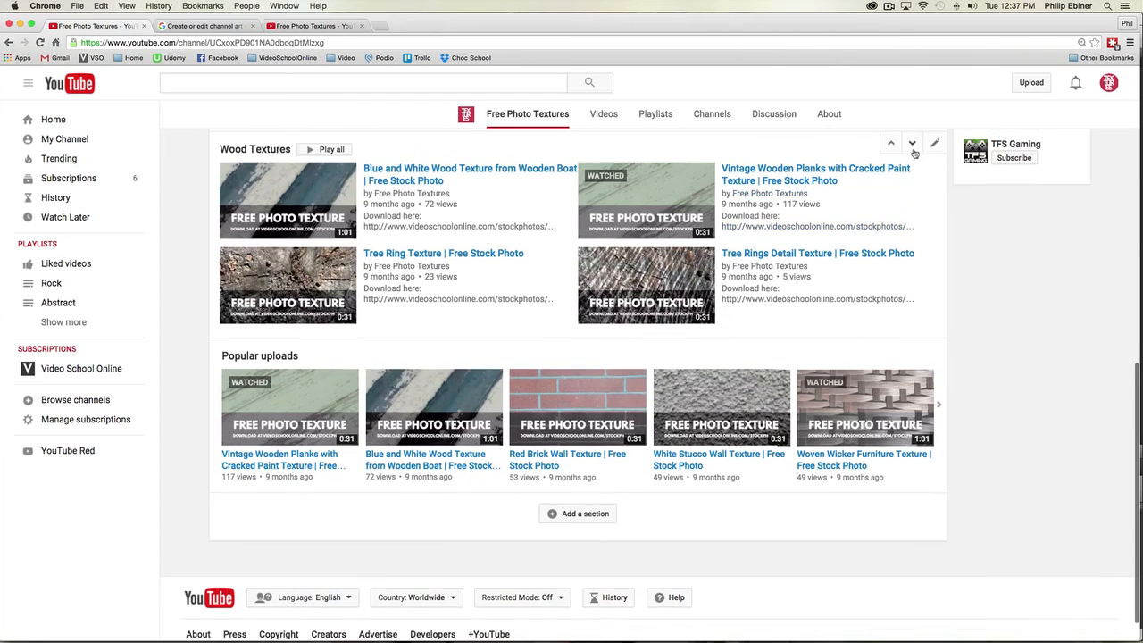
pyautogui.click(914, 149)
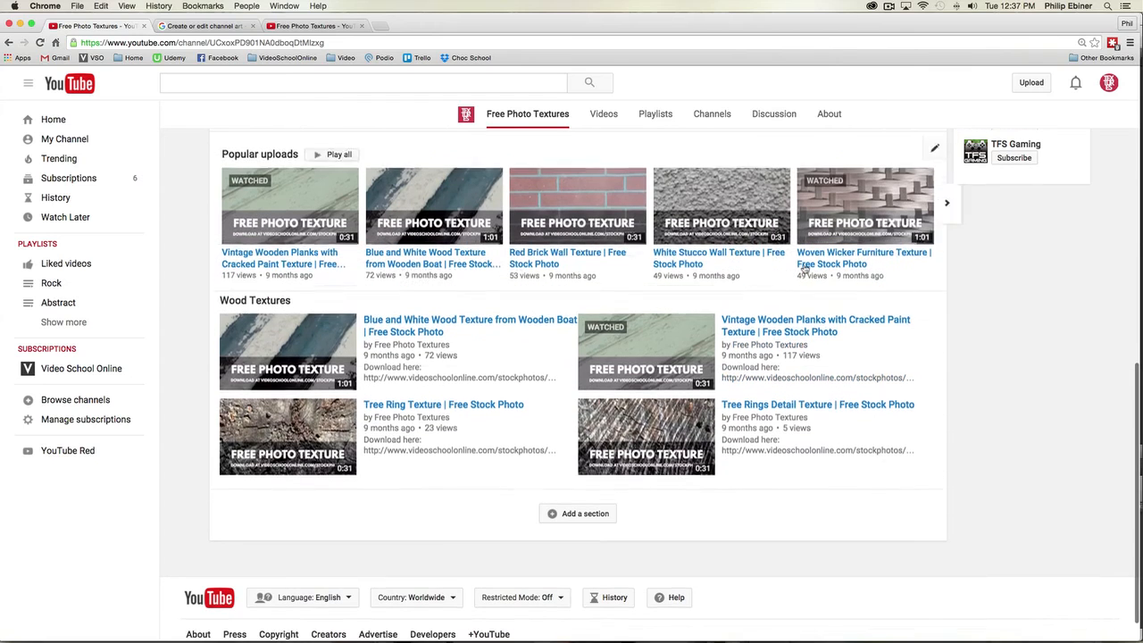
# Step: Add a Single playlist section below Wood Textures showing the Abstract playlist in a horizontal row, and save it
pyautogui.click(585, 514)
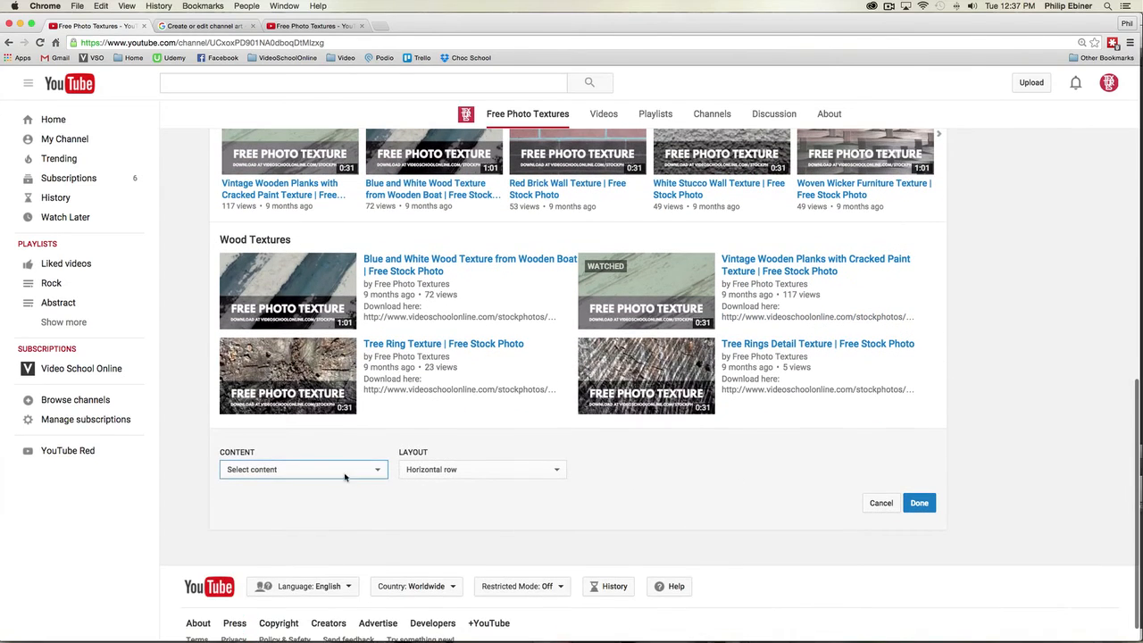
pyautogui.click(345, 475)
pyautogui.click(313, 605)
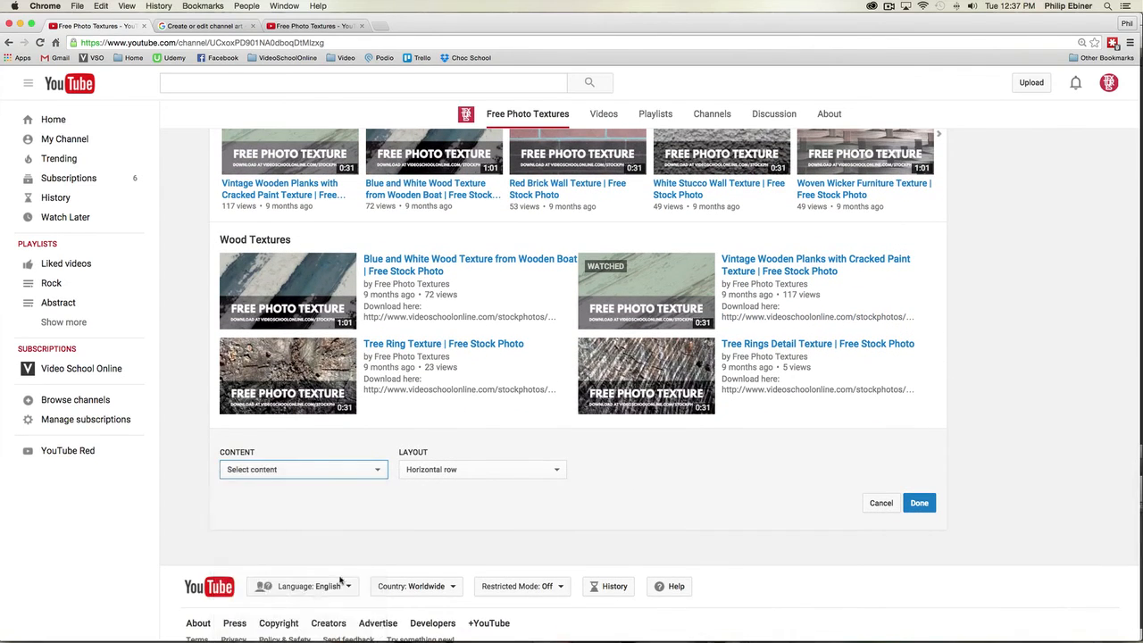
pyautogui.click(412, 514)
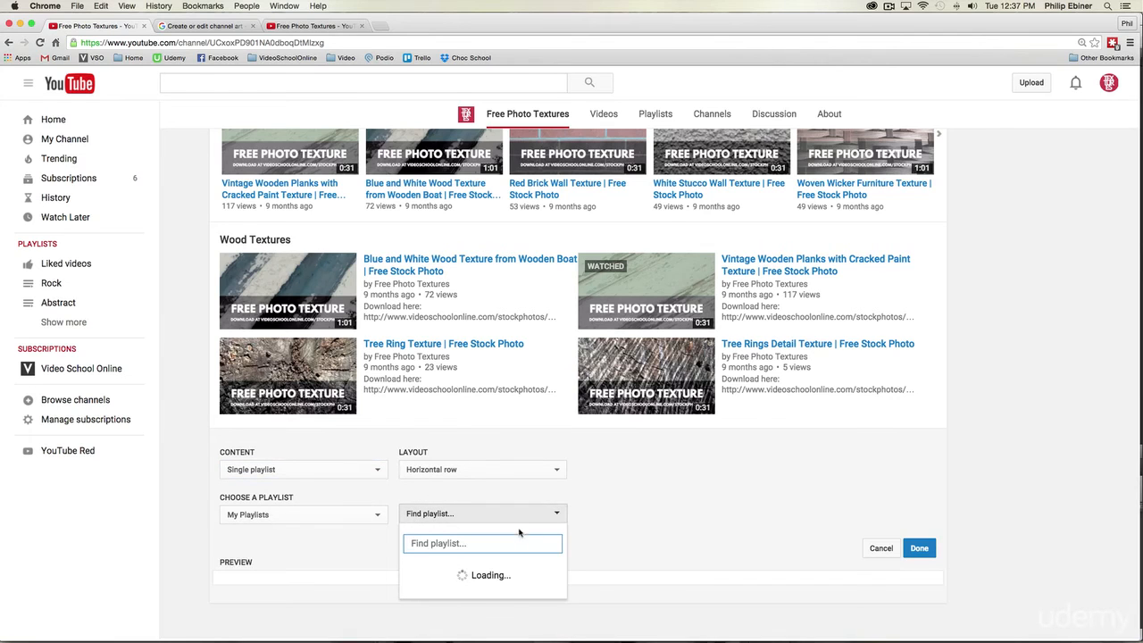
pyautogui.scroll(-2, 505, 536)
pyautogui.click(444, 506)
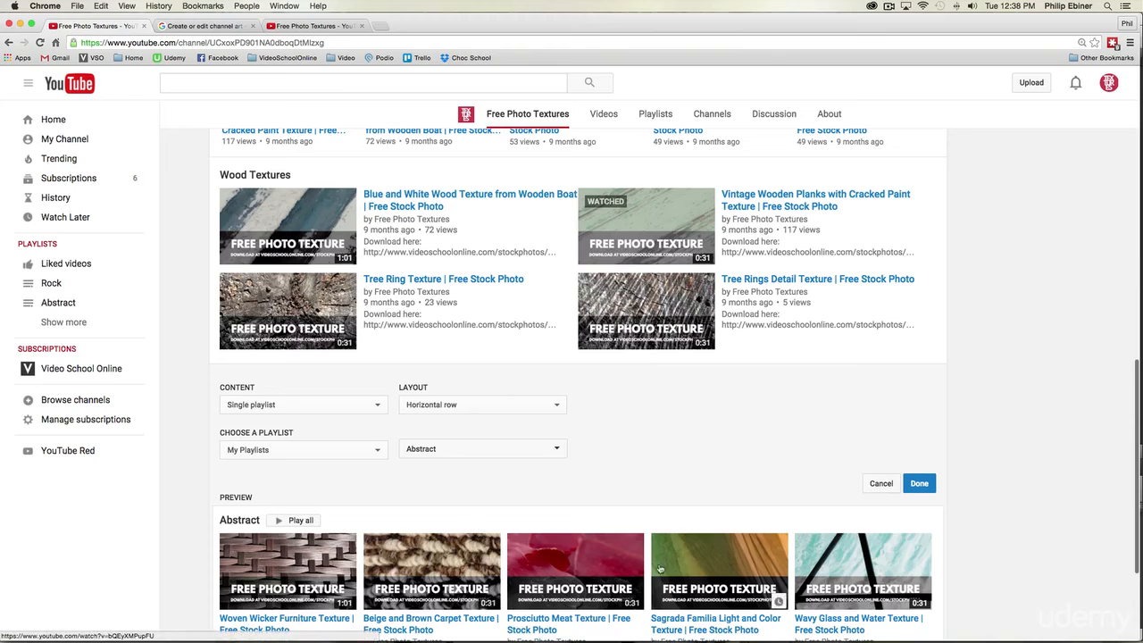
pyautogui.click(919, 483)
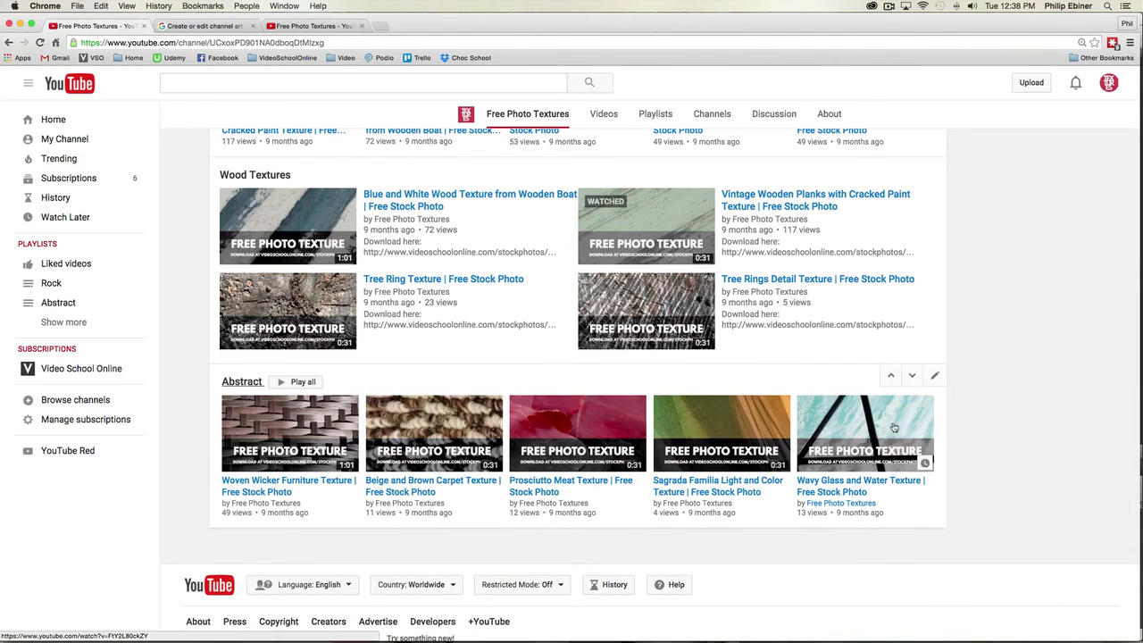
# Step: Examine the channel home page for returning subscribers and for new visitors, including the featured video, uploads and playlist sections
pyautogui.scroll(3, 973, 433)
pyautogui.scroll(5, 973, 433)
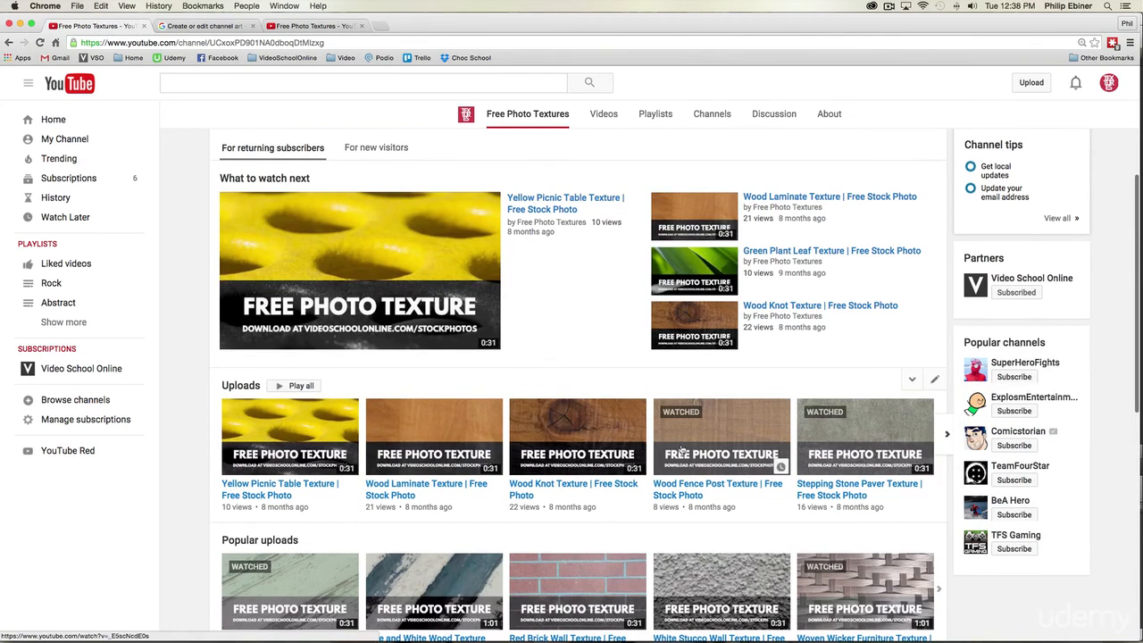
pyautogui.scroll(-3, 682, 451)
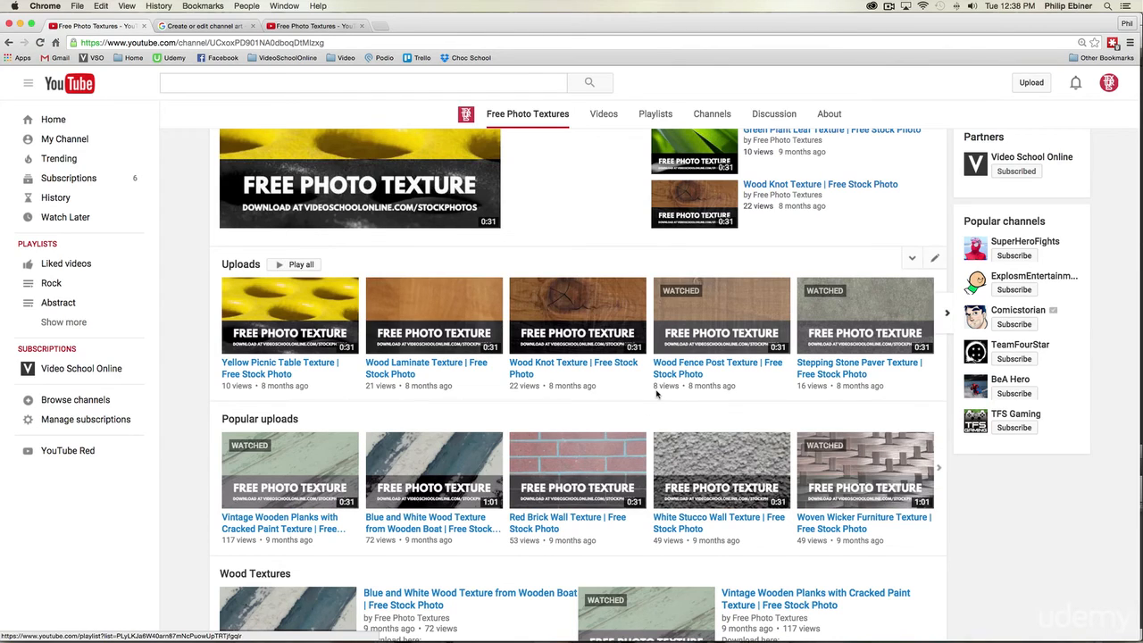
pyautogui.scroll(5, 658, 394)
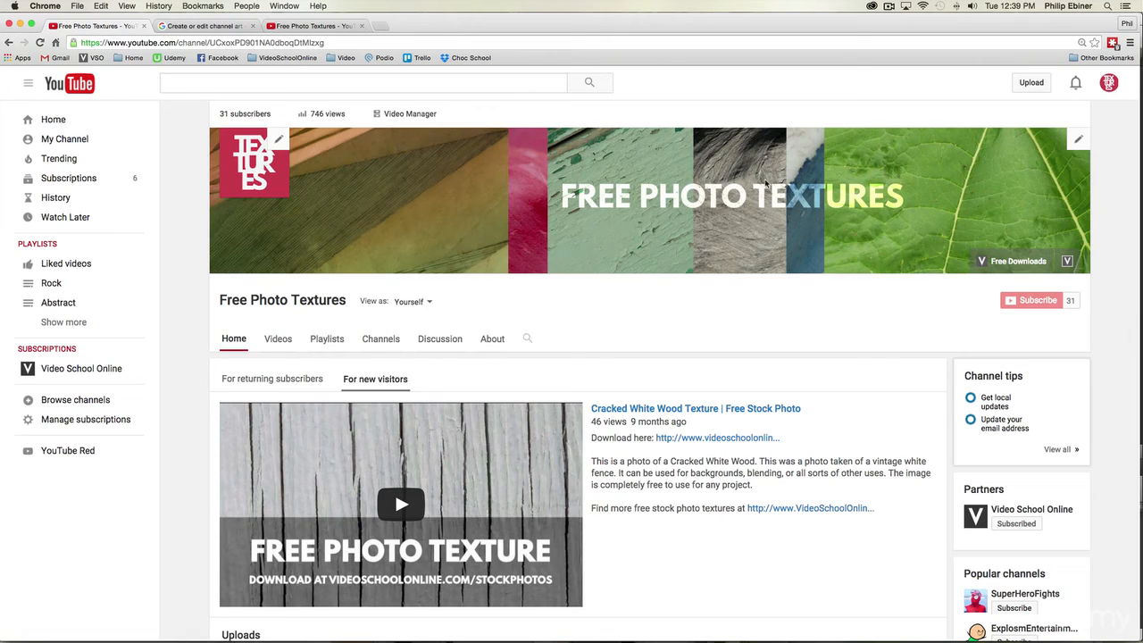
pyautogui.scroll(-2, 812, 317)
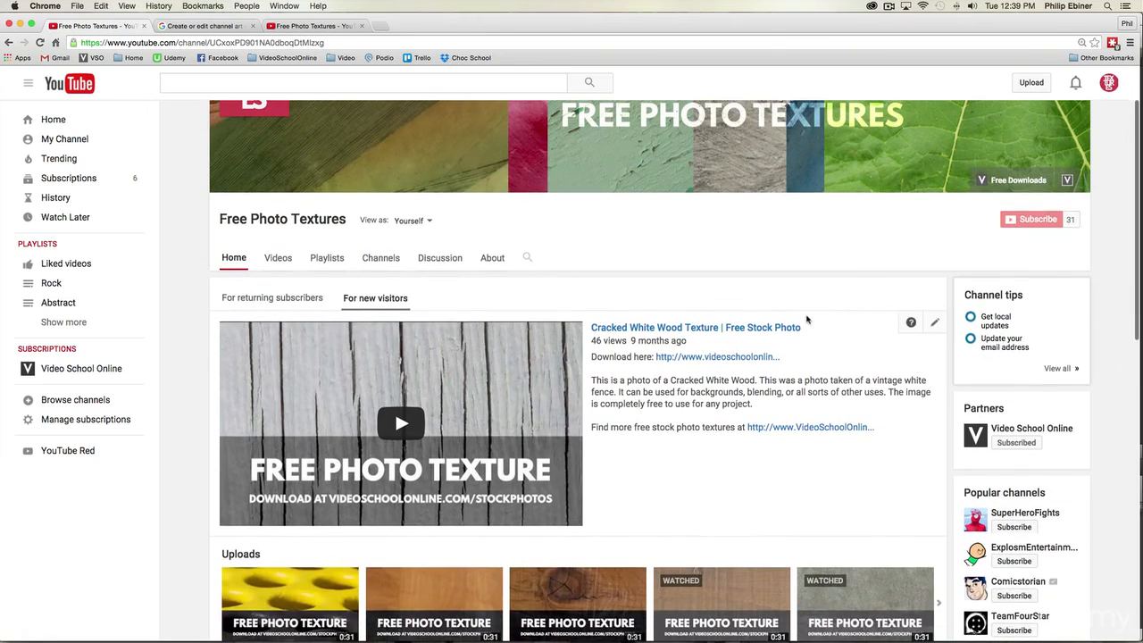
pyautogui.scroll(2, 814, 319)
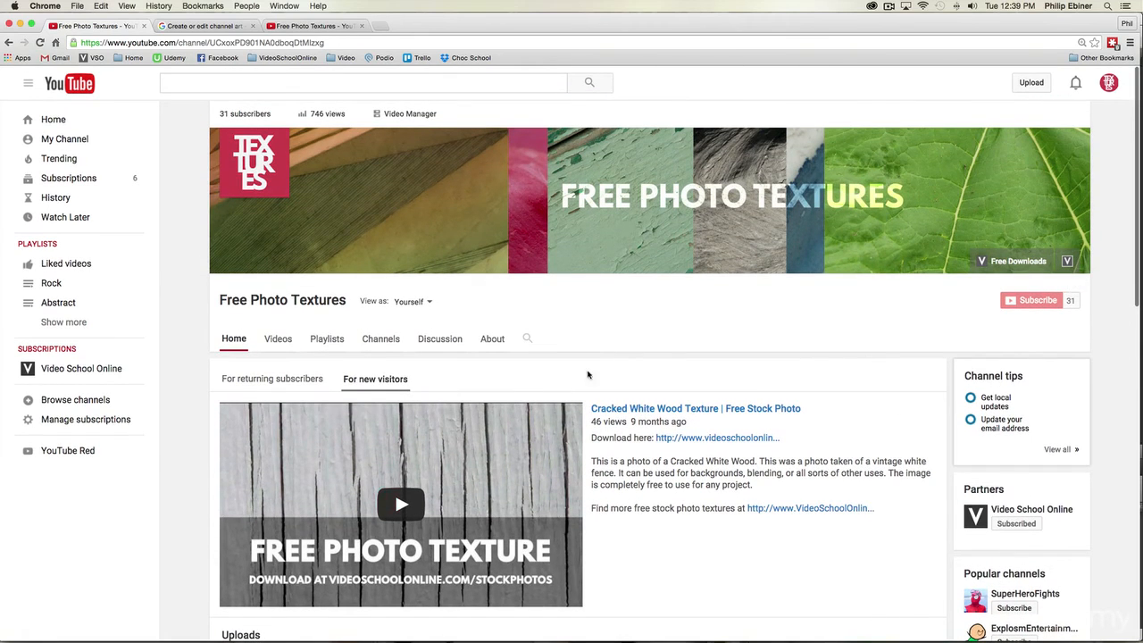
pyautogui.scroll(-4, 625, 350)
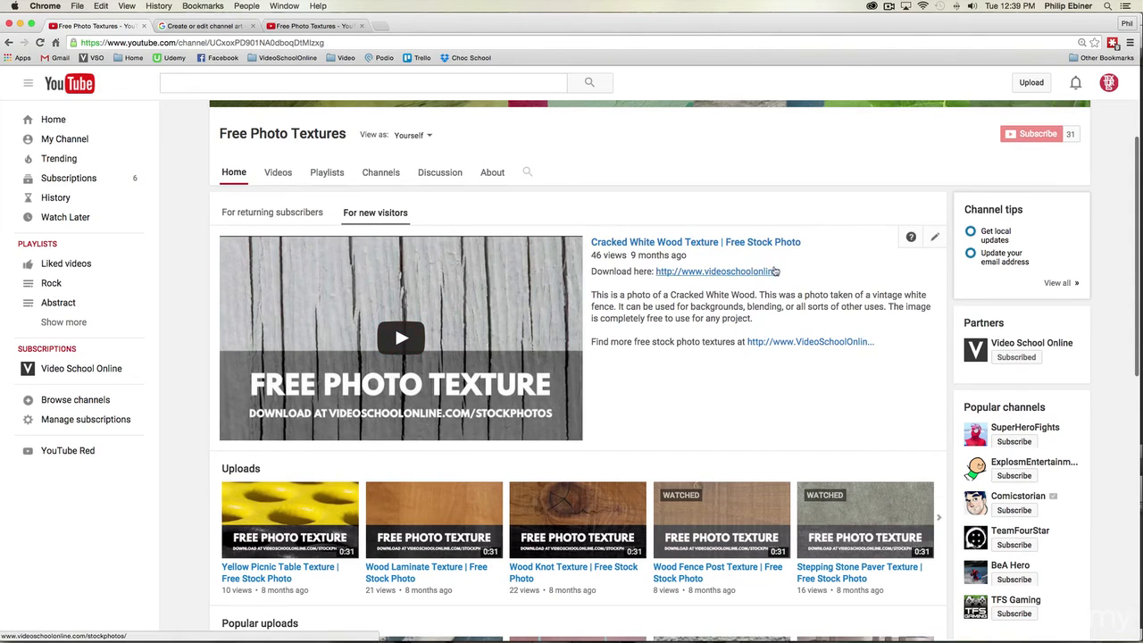
pyautogui.scroll(-8, 759, 250)
pyautogui.scroll(-5, 764, 264)
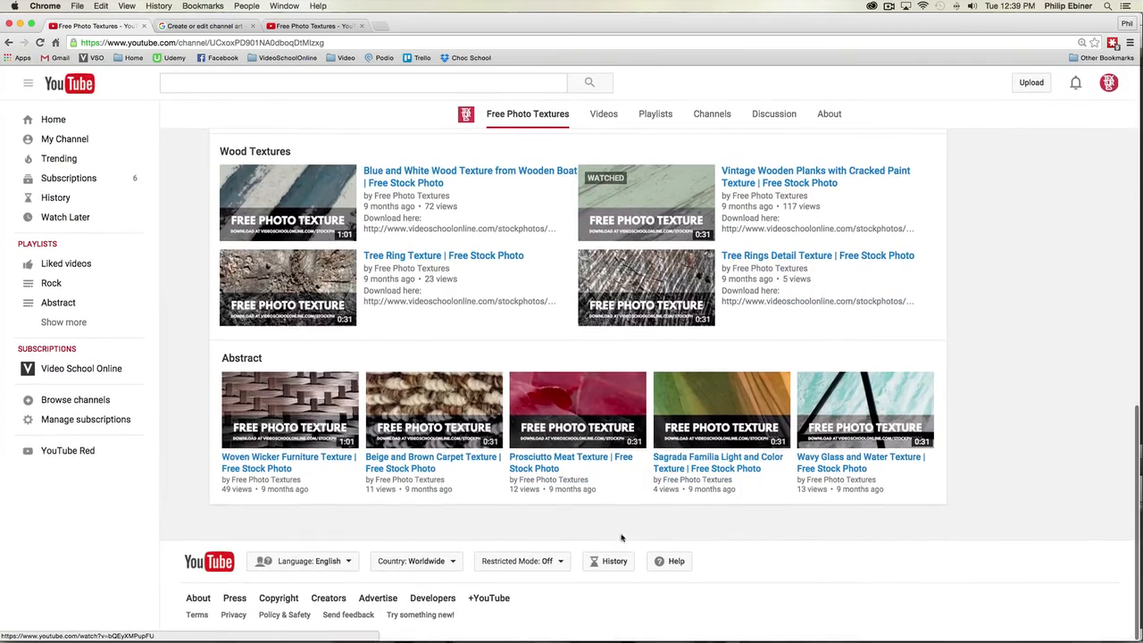
pyautogui.scroll(5, 585, 347)
pyautogui.scroll(1, 590, 350)
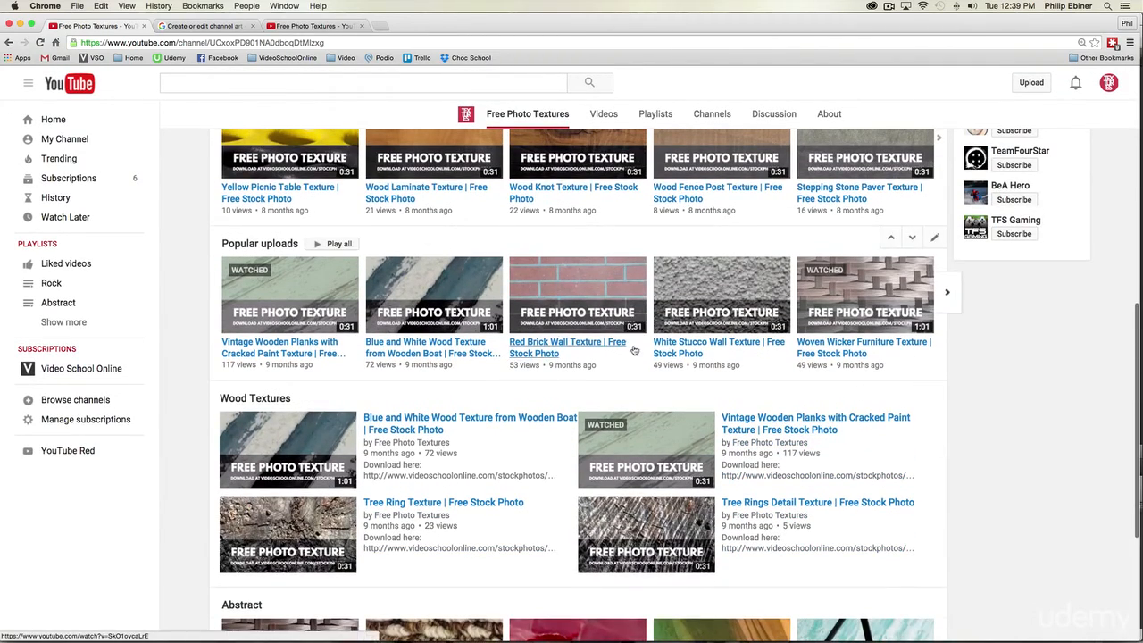
pyautogui.scroll(10, 634, 350)
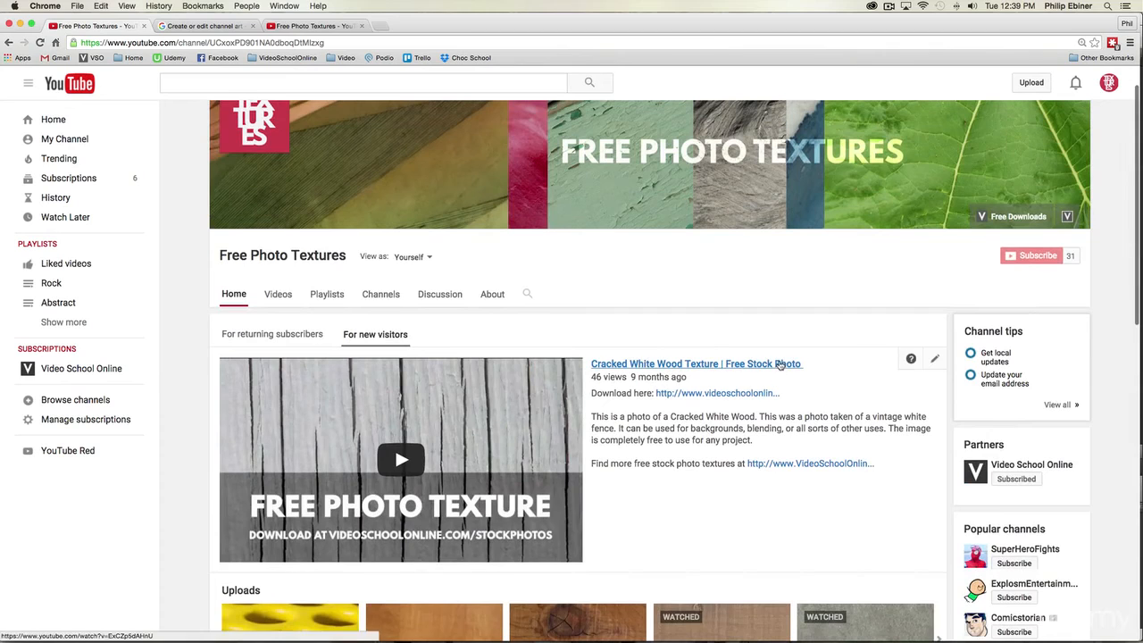
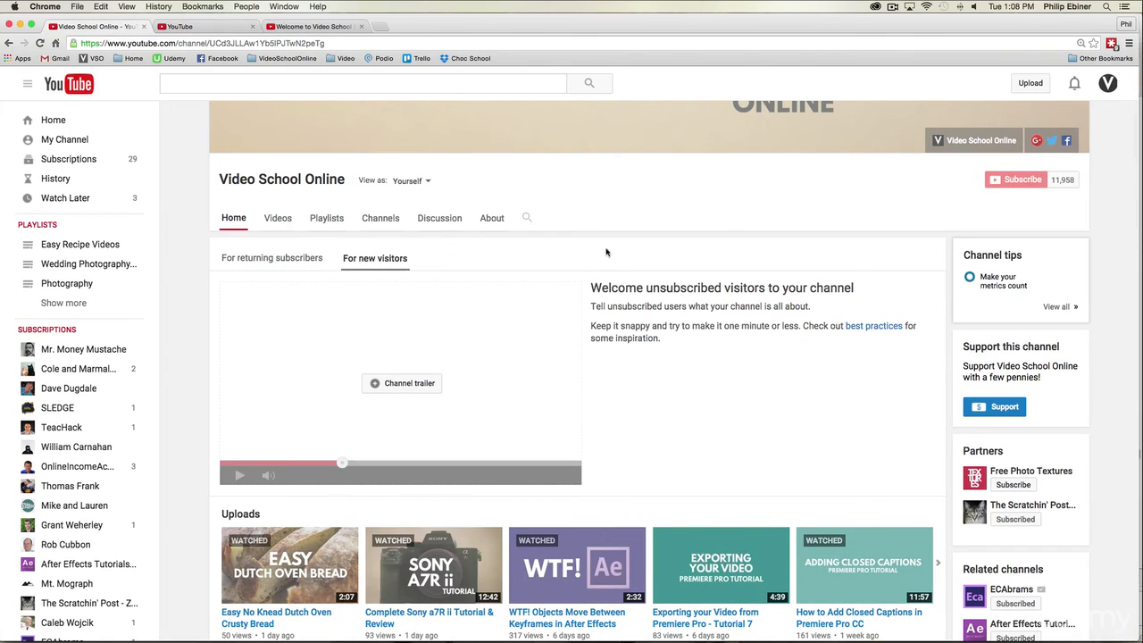
# Step: Set the channel trailer for new visitors to the Welcome to Video School Online video by entering its URL, and save it
pyautogui.click(386, 386)
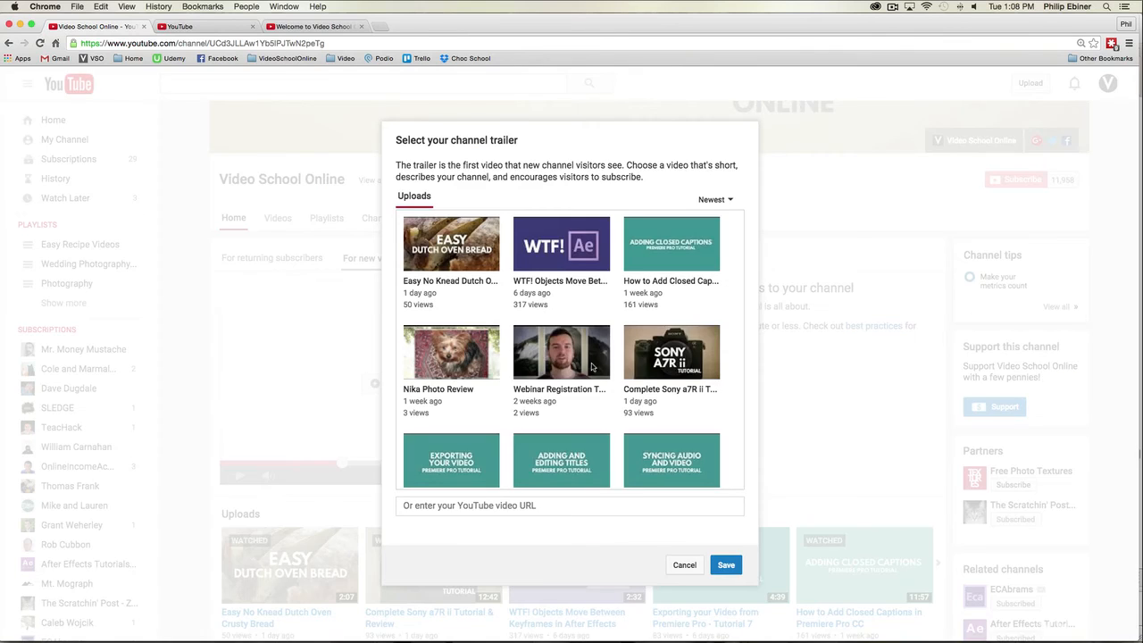
pyautogui.scroll(-15, 590, 393)
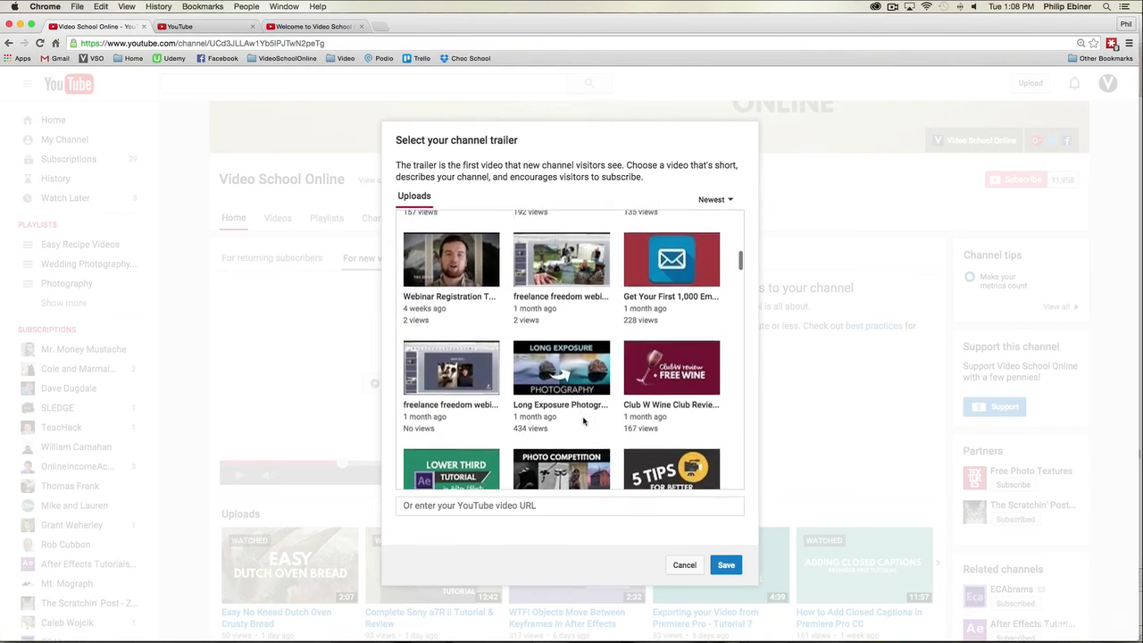
pyautogui.scroll(10, 616, 401)
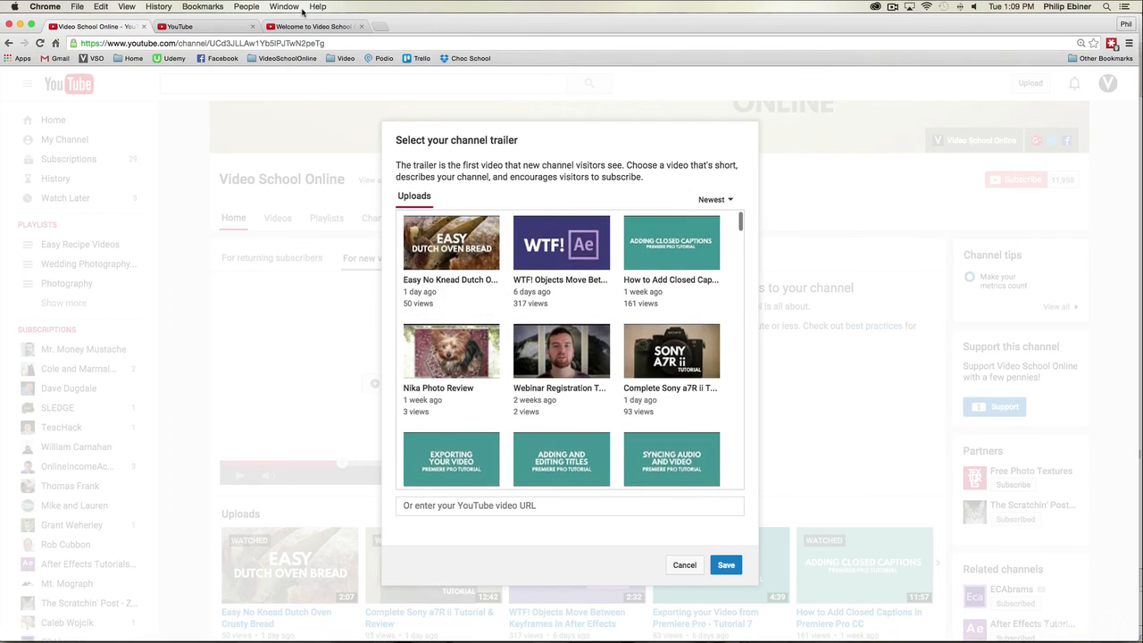
pyautogui.click(324, 26)
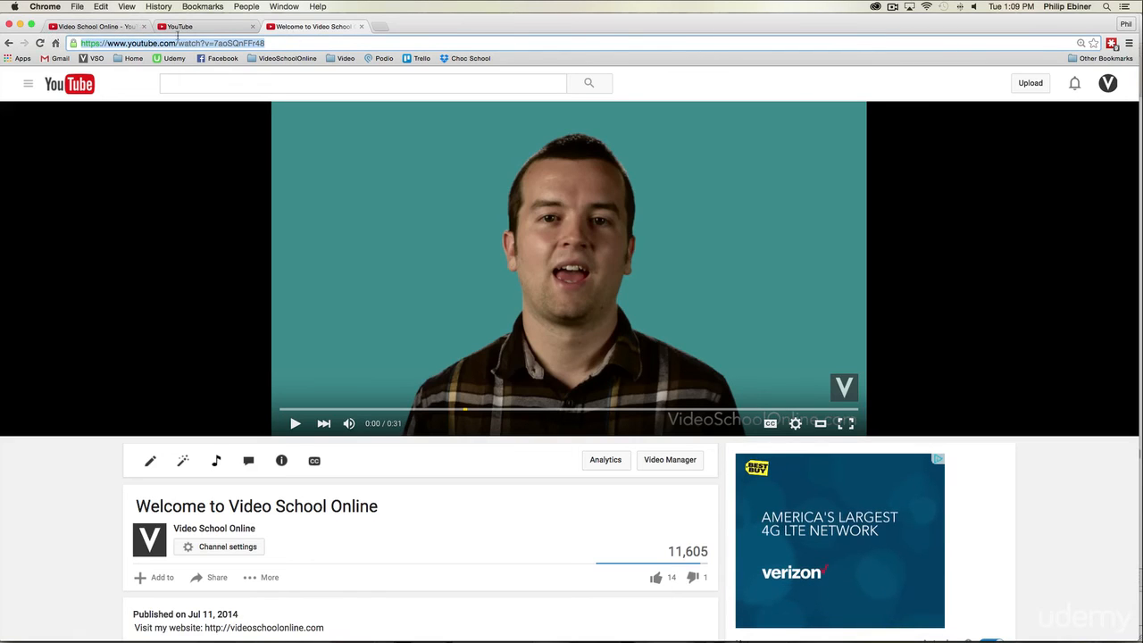
pyautogui.click(94, 26)
pyautogui.click(466, 511)
pyautogui.write('https://www.youtube.com/watch?v=7aoSQnFFr48')
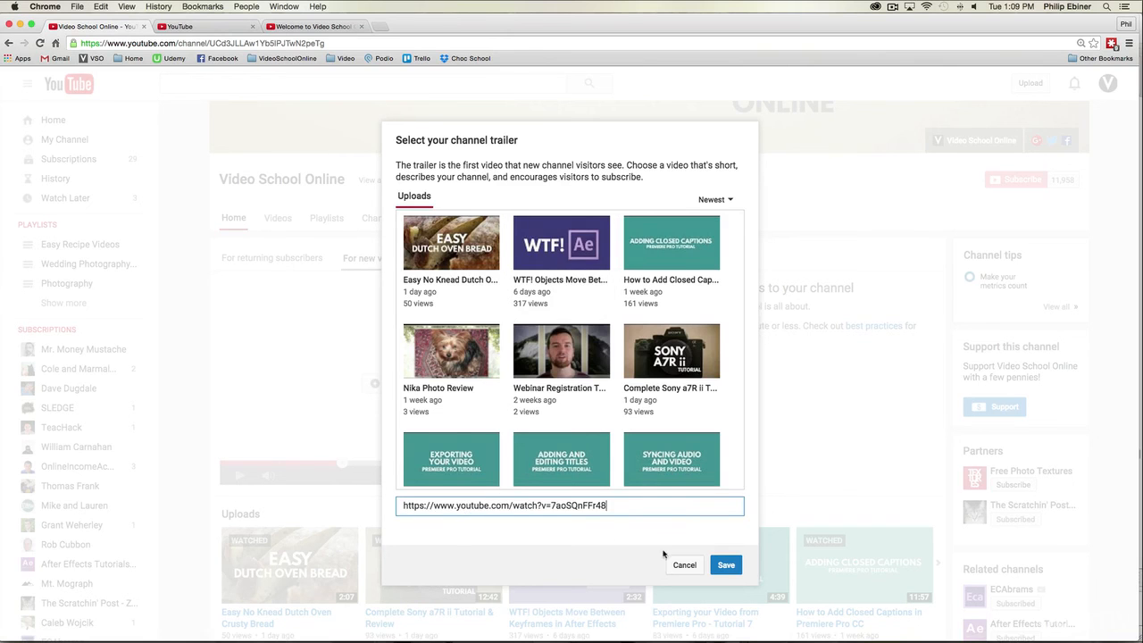
pyautogui.click(725, 565)
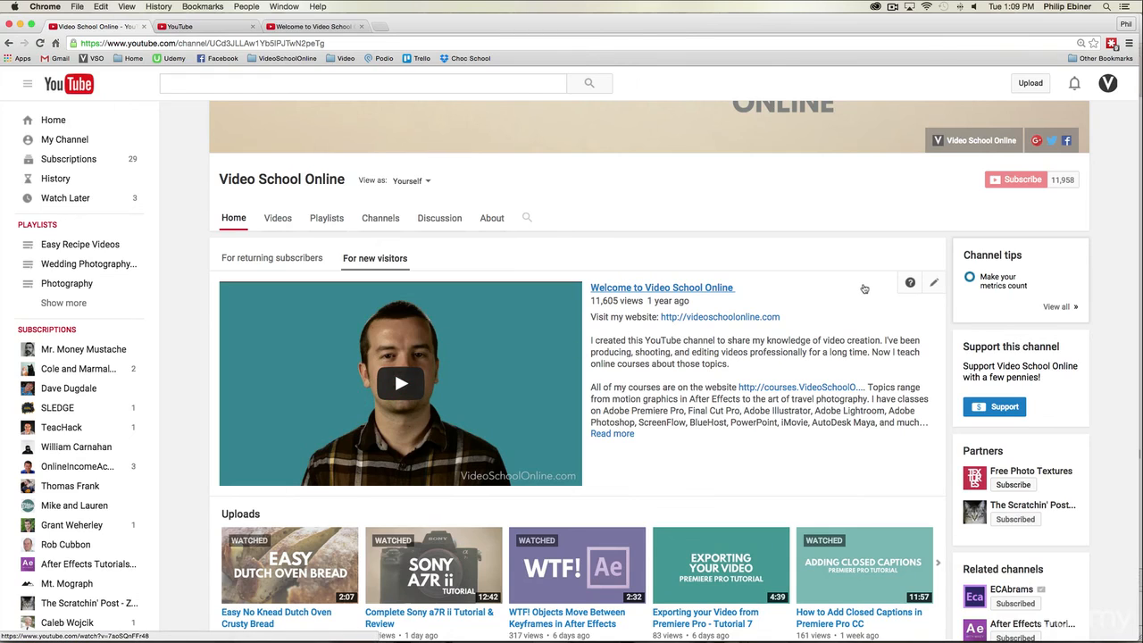
pyautogui.click(933, 282)
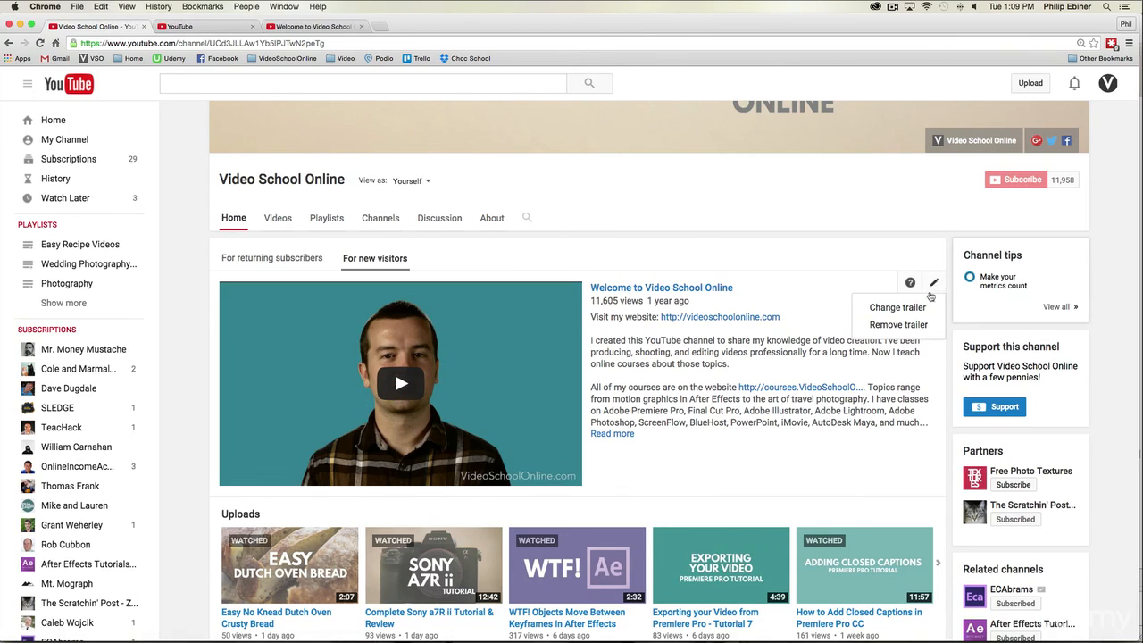
pyautogui.click(911, 308)
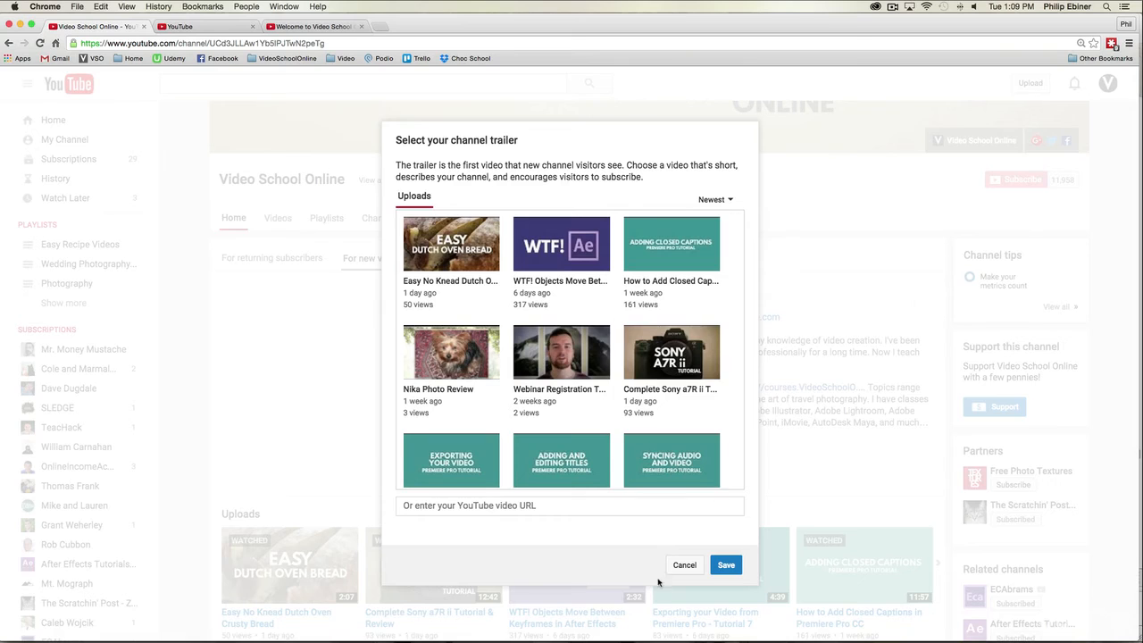
pyautogui.click(686, 568)
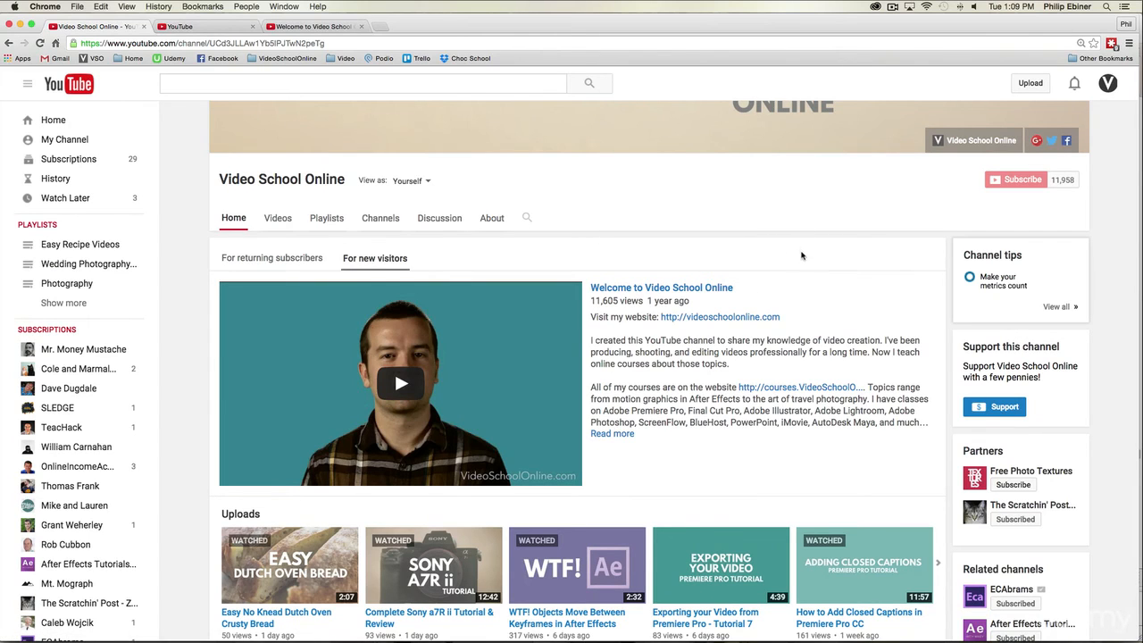
# Step: Keep Latest upload as the default content in the featured area for returning subscribers, without featuring a specific video, and finish editing
pyautogui.click(295, 260)
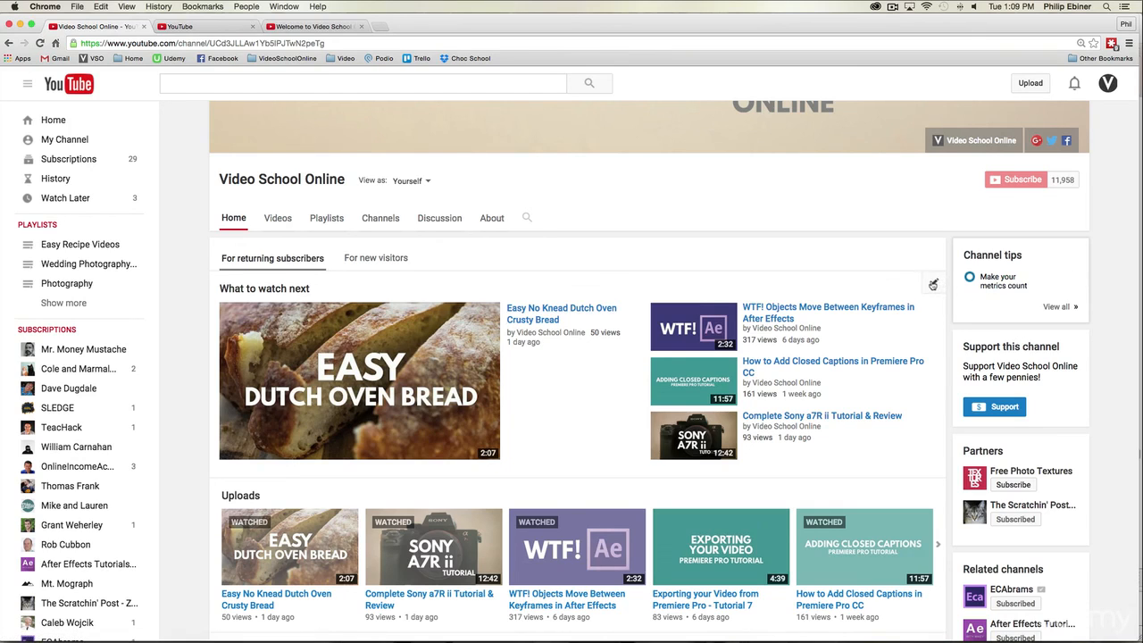
pyautogui.click(932, 285)
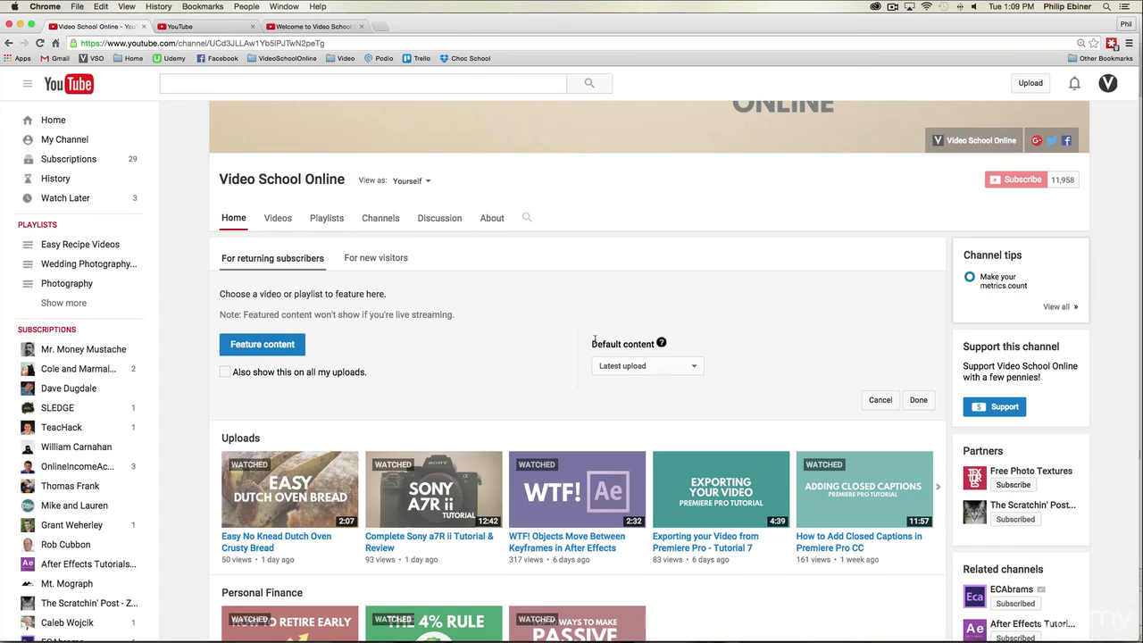
pyautogui.click(635, 371)
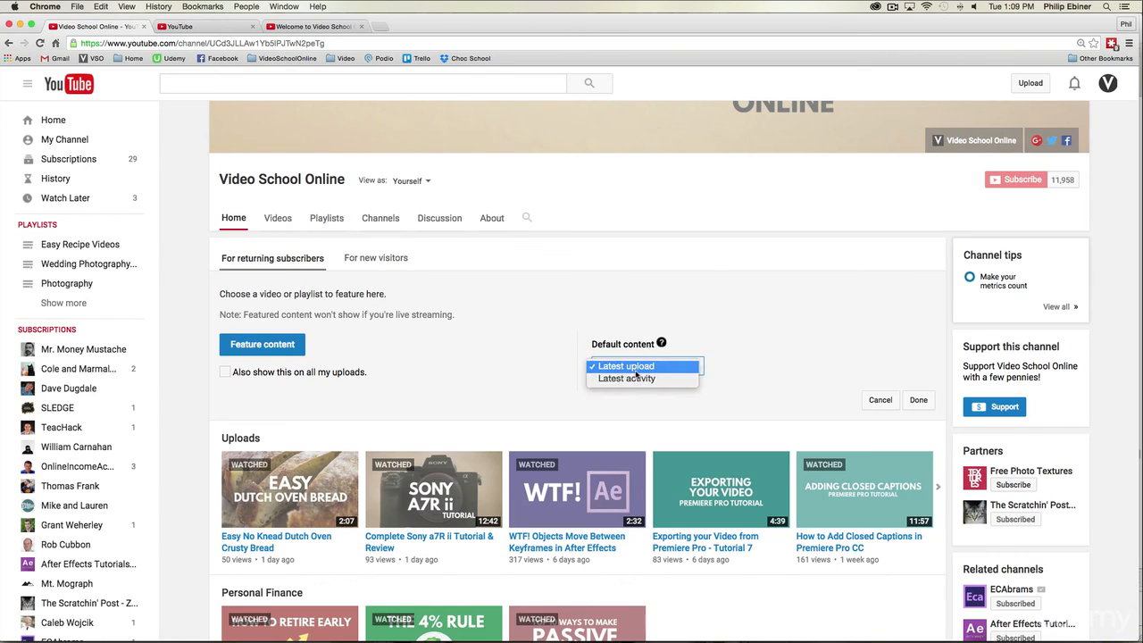
pyautogui.click(602, 307)
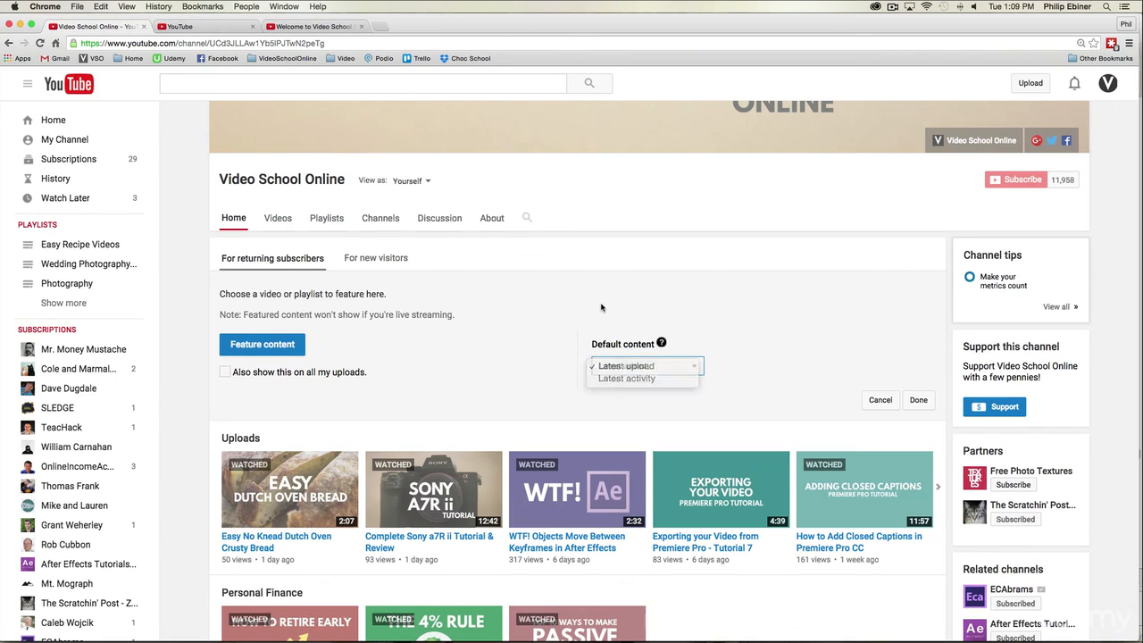
pyautogui.click(277, 348)
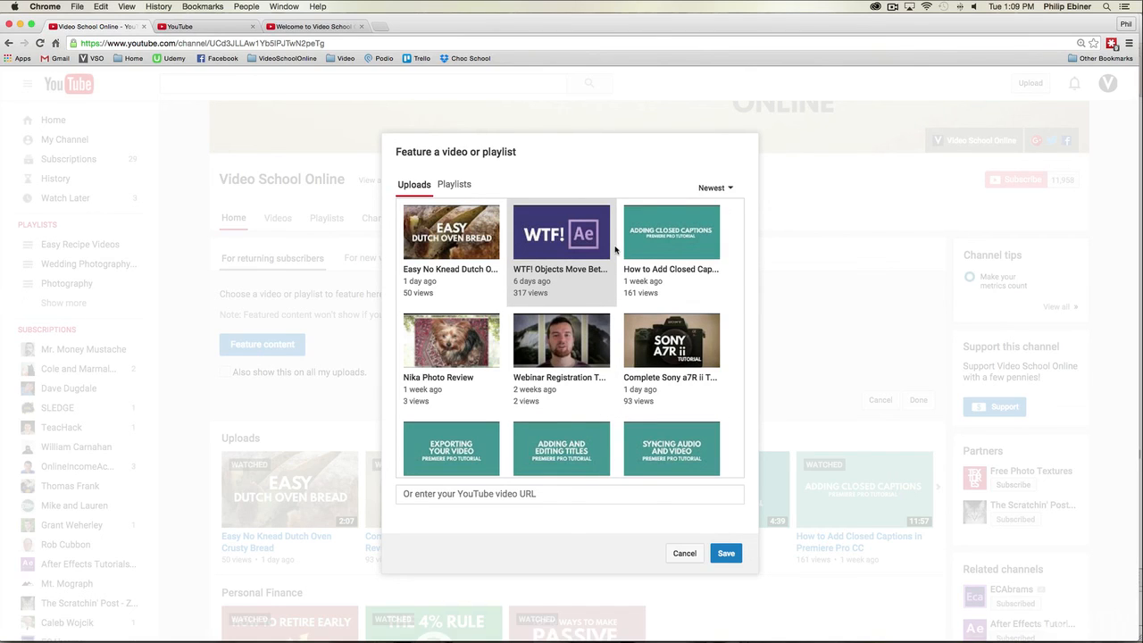
pyautogui.click(676, 553)
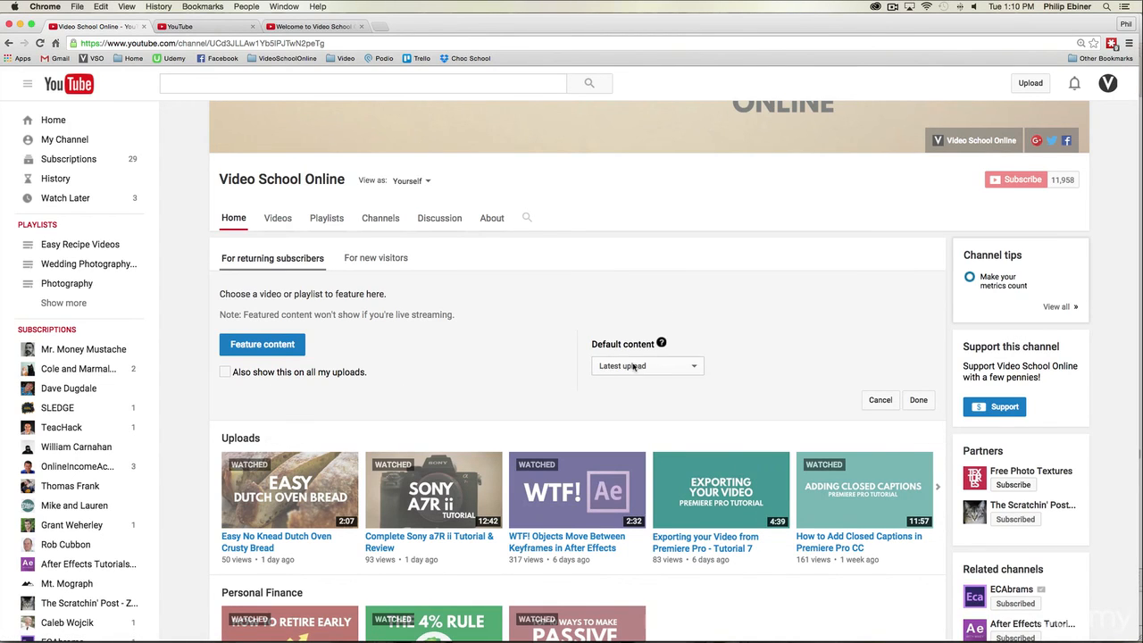
pyautogui.click(918, 400)
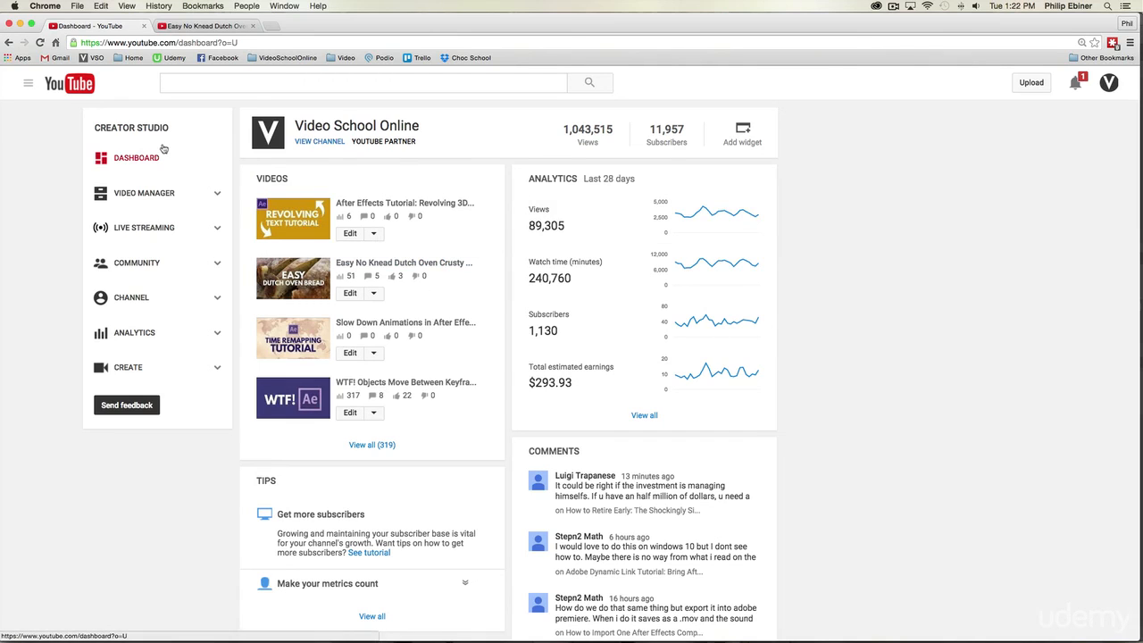
# Step: Upload Subscribe Button.png as the channel's branding watermark and save it
pyautogui.click(161, 306)
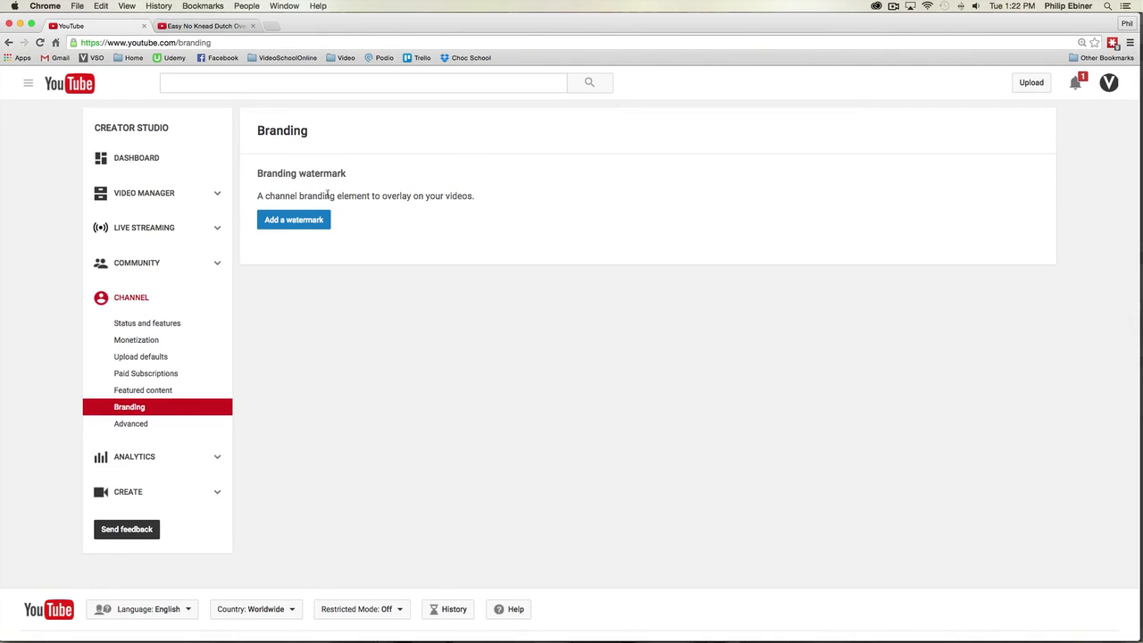
pyautogui.click(282, 221)
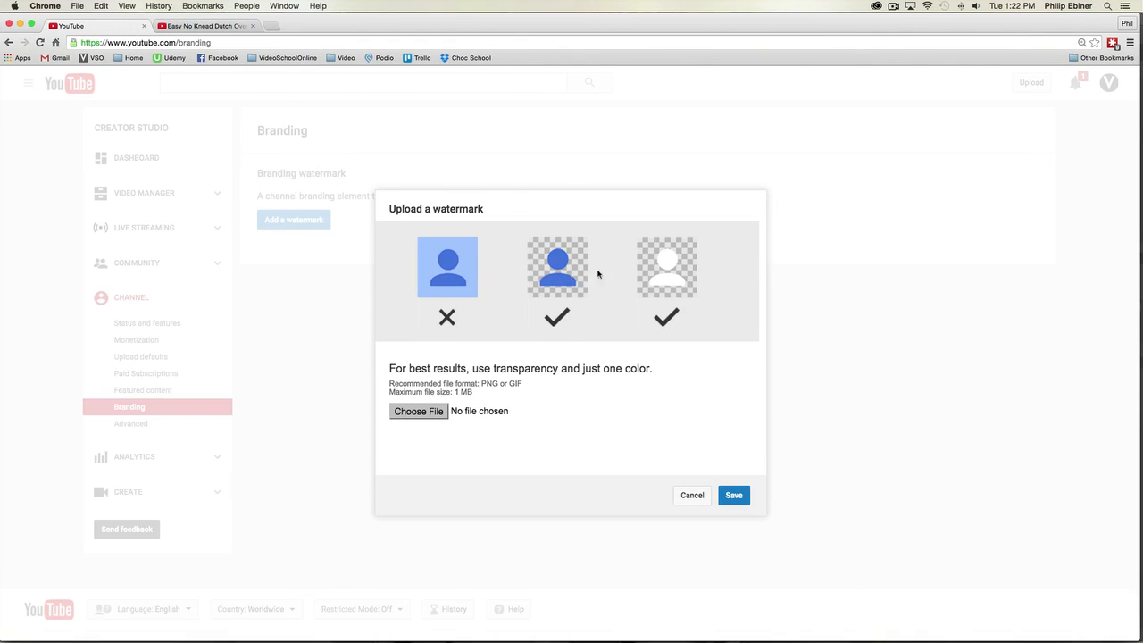
pyautogui.click(442, 412)
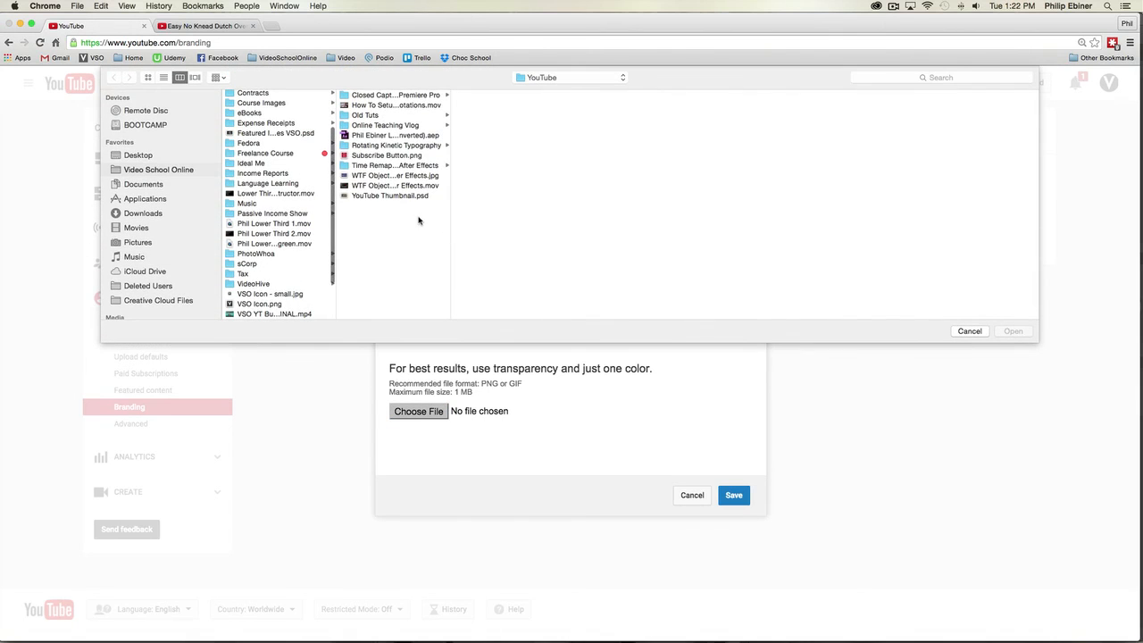
pyautogui.click(413, 156)
pyautogui.press('space')
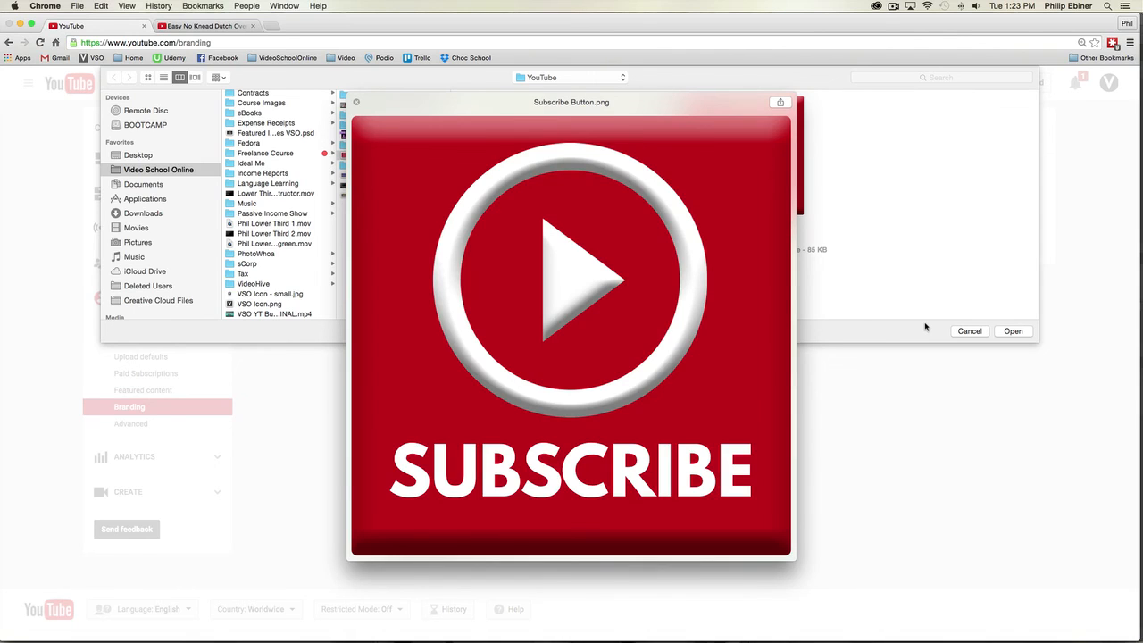
pyautogui.press('space')
pyautogui.click(1013, 331)
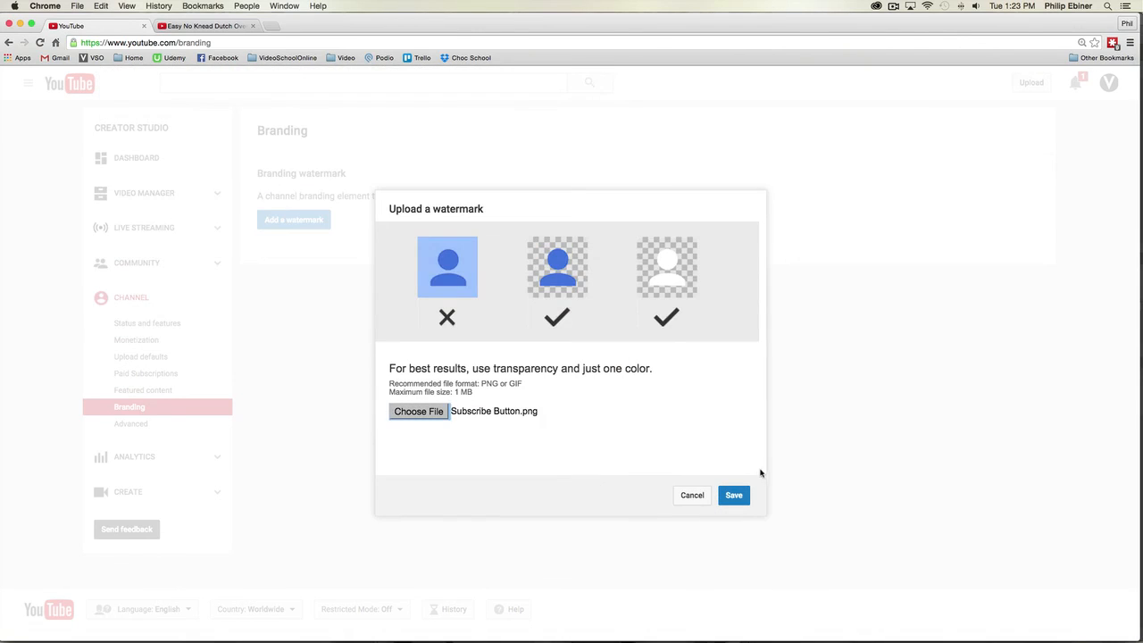
pyautogui.click(735, 497)
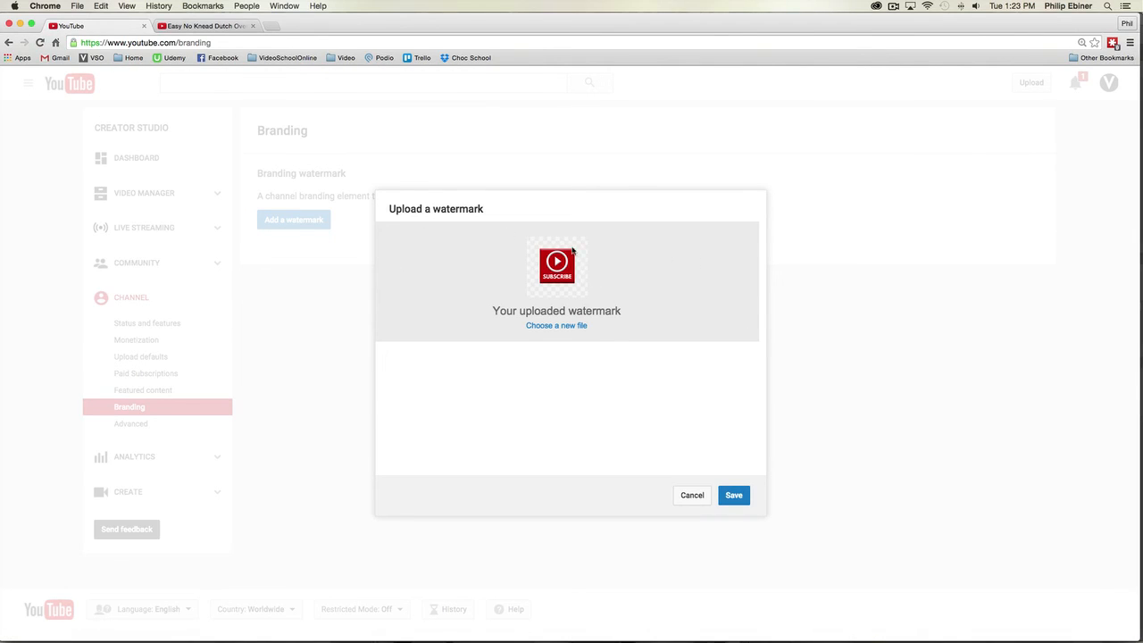
pyautogui.click(735, 496)
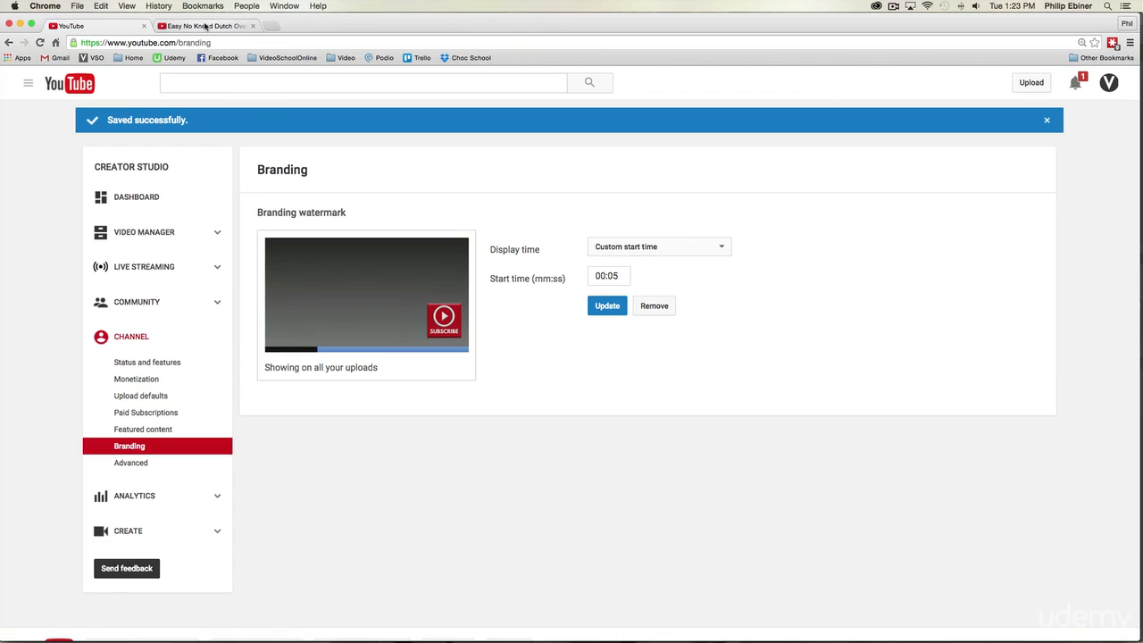
# Step: Keep the watermark's display time at Custom start time with a start of 00:05, and update the branding settings
pyautogui.click(623, 252)
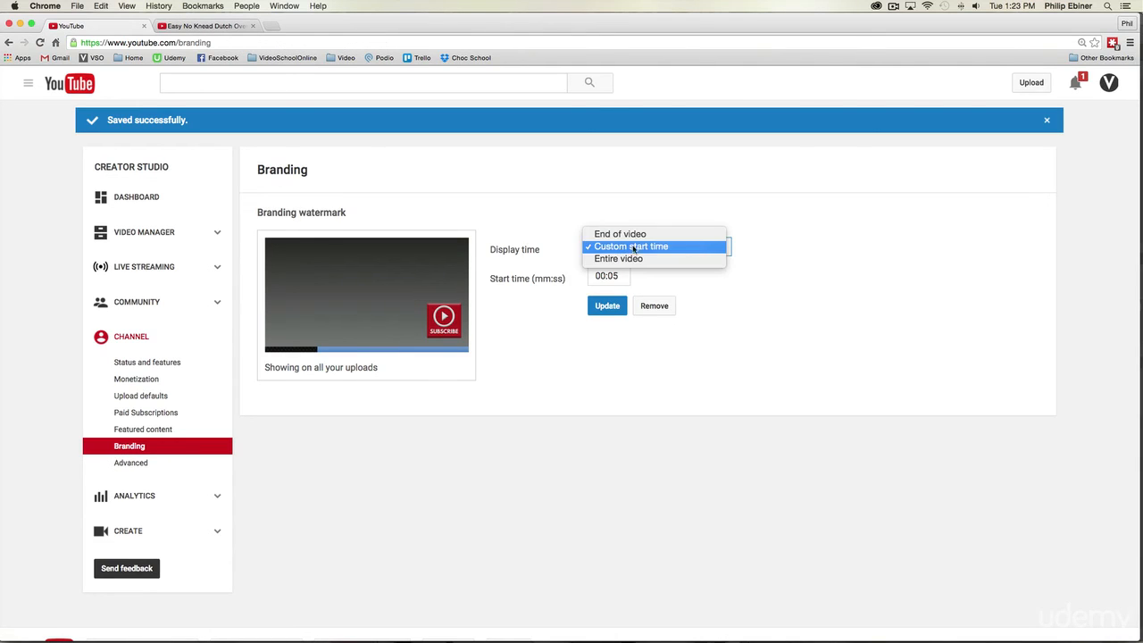
pyautogui.click(825, 274)
pyautogui.click(613, 254)
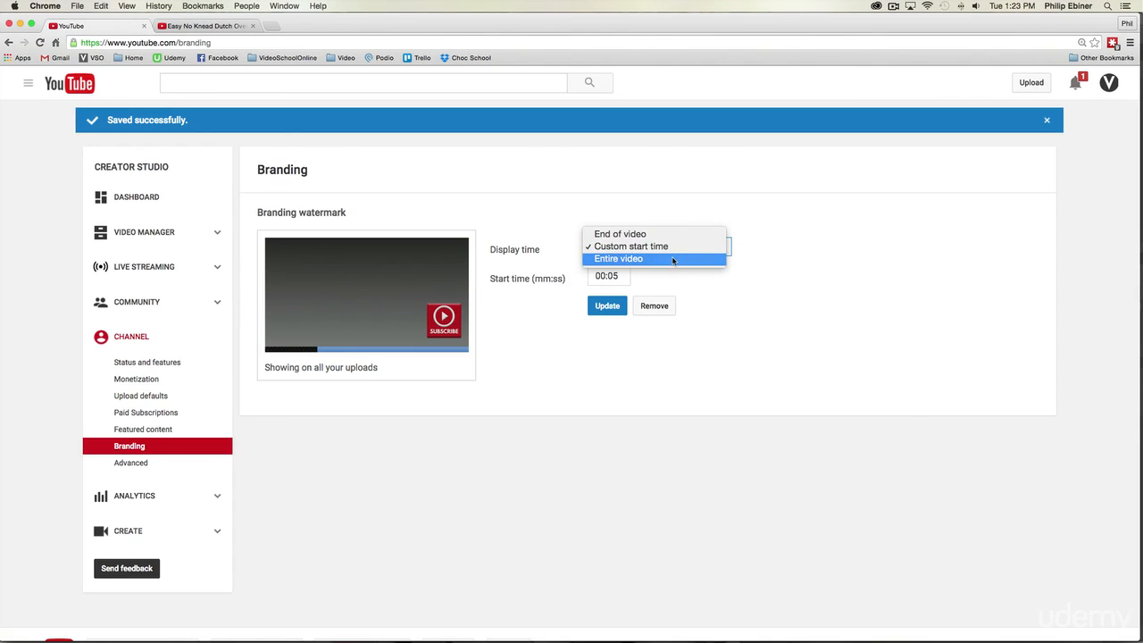
pyautogui.click(738, 211)
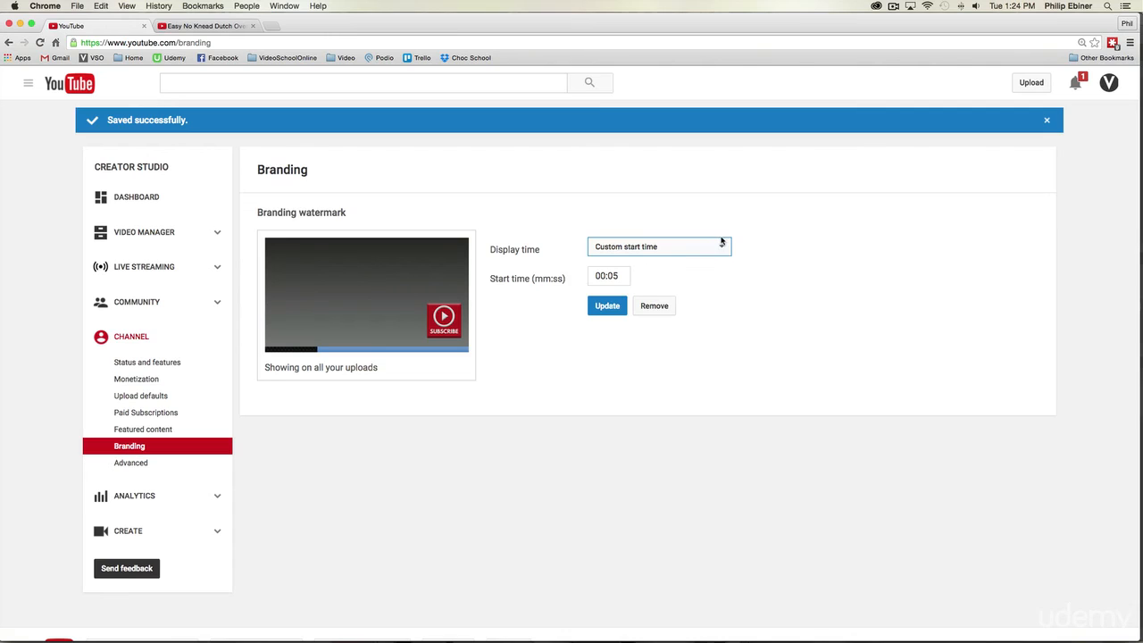
pyautogui.click(607, 306)
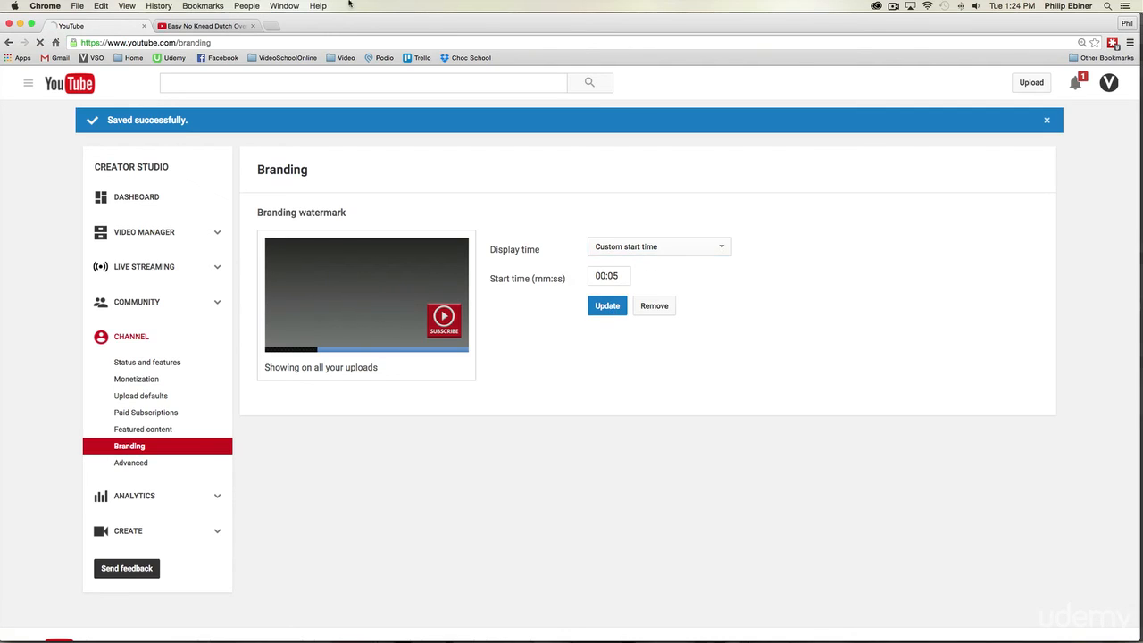
# Step: Play the Easy No Knead Dutch Oven Crusty Bread video to check the subscribe watermark and the channel page it links to
pyautogui.click(214, 26)
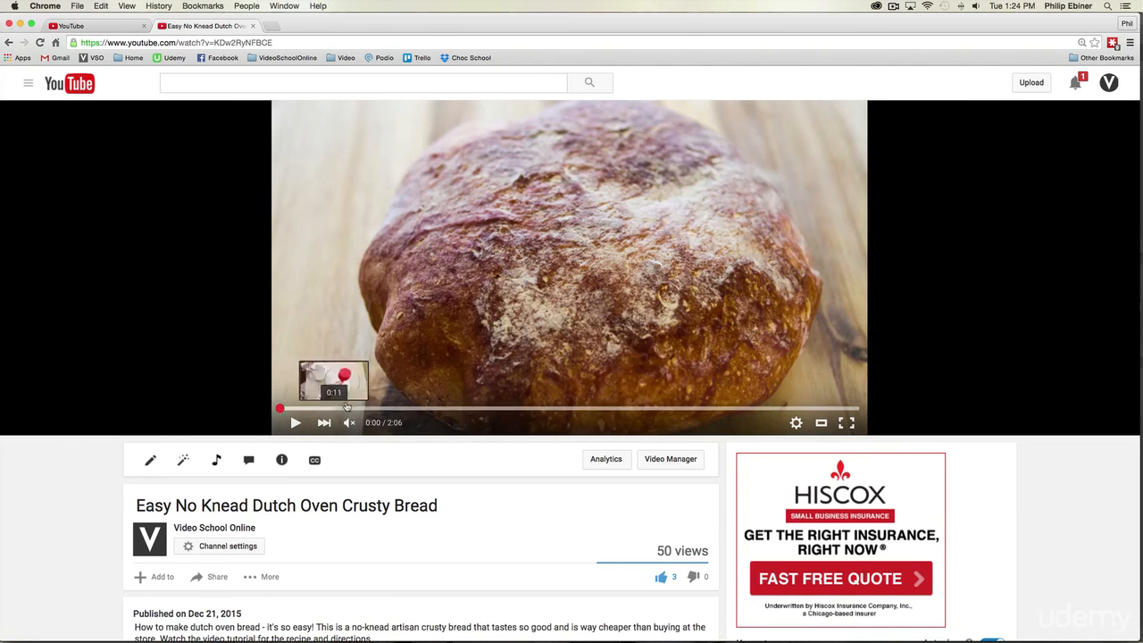
pyautogui.moveTo(354, 425)
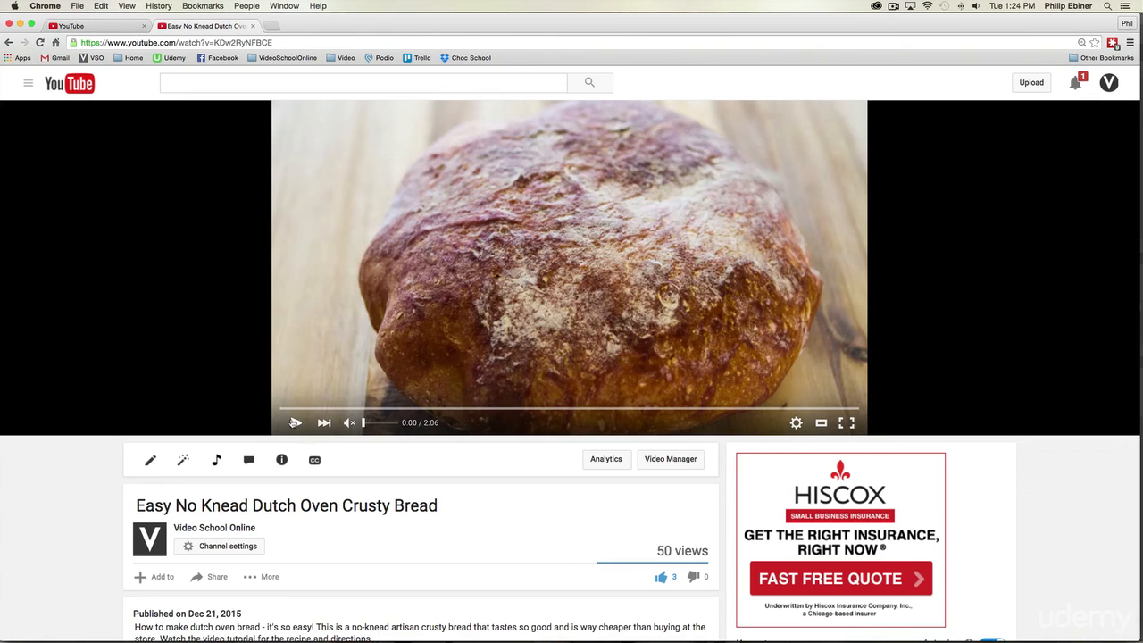
pyautogui.click(294, 423)
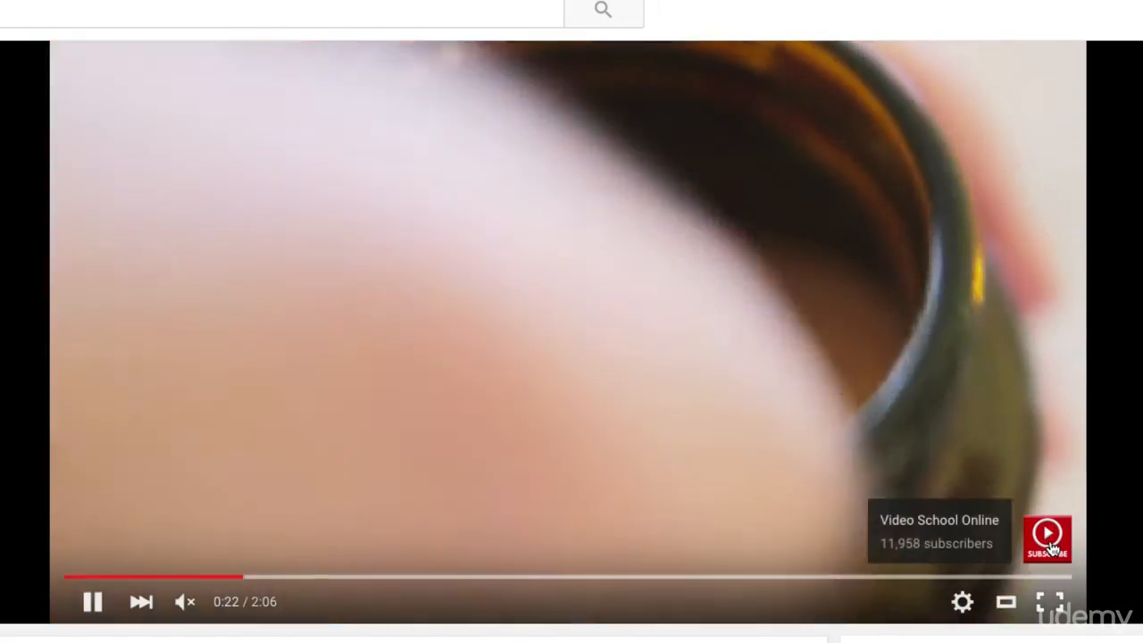
pyautogui.click(1051, 548)
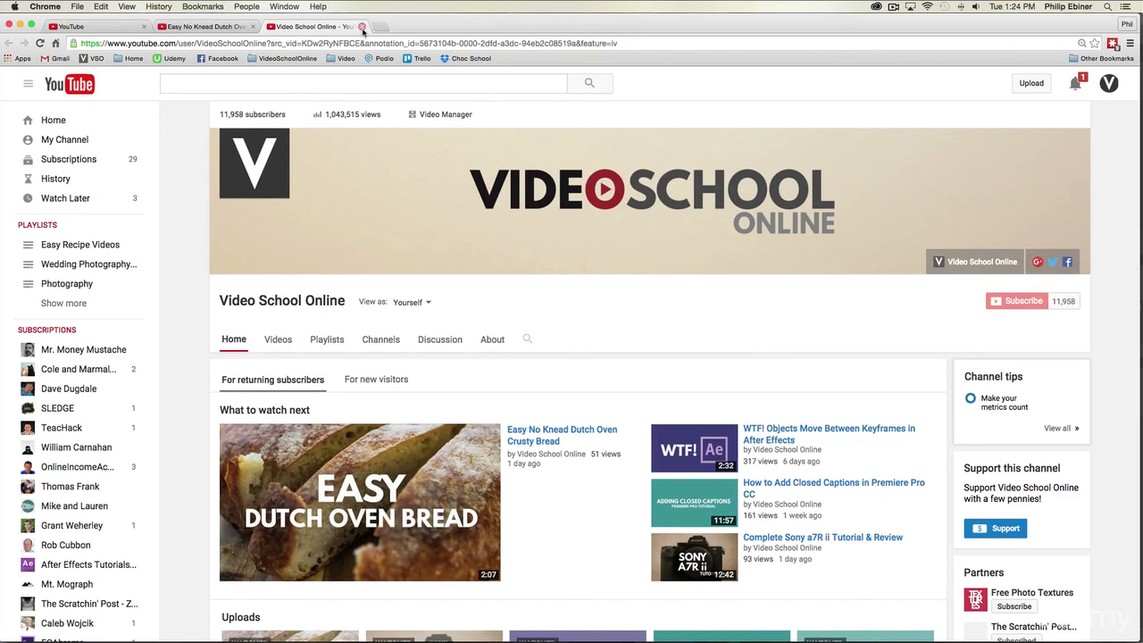
pyautogui.moveTo(263, 152)
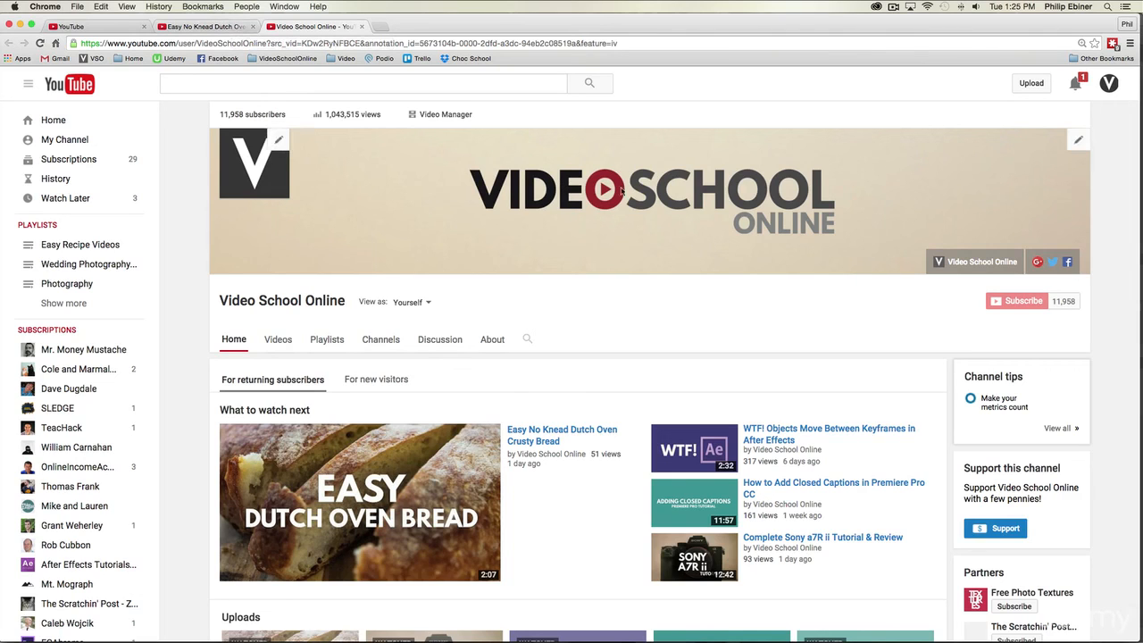
pyautogui.click(198, 27)
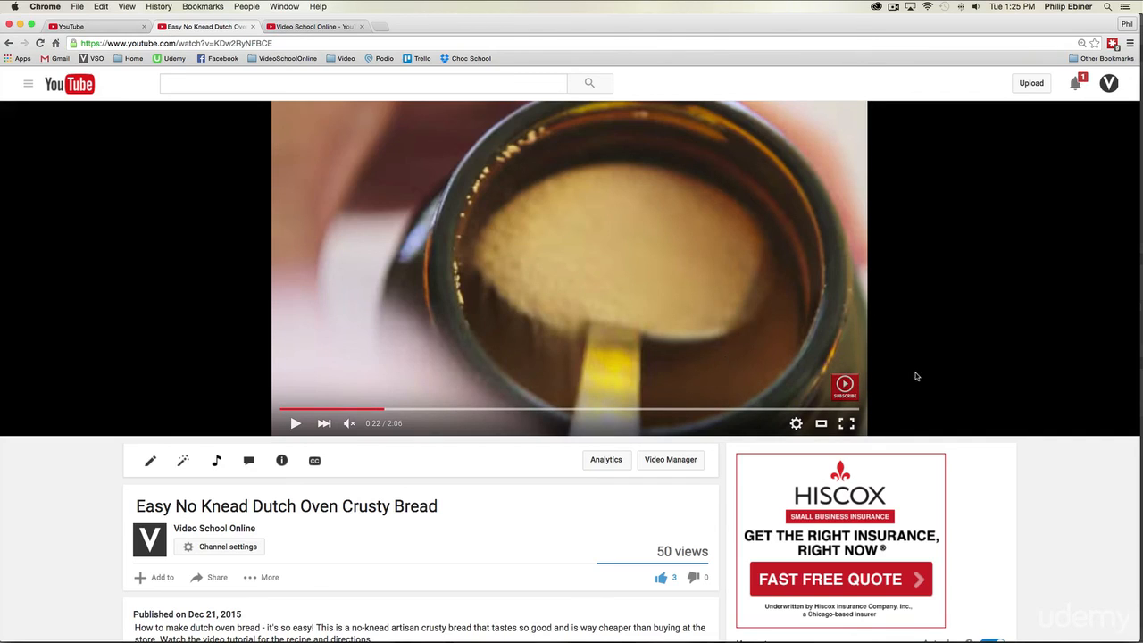
pyautogui.moveTo(845, 385)
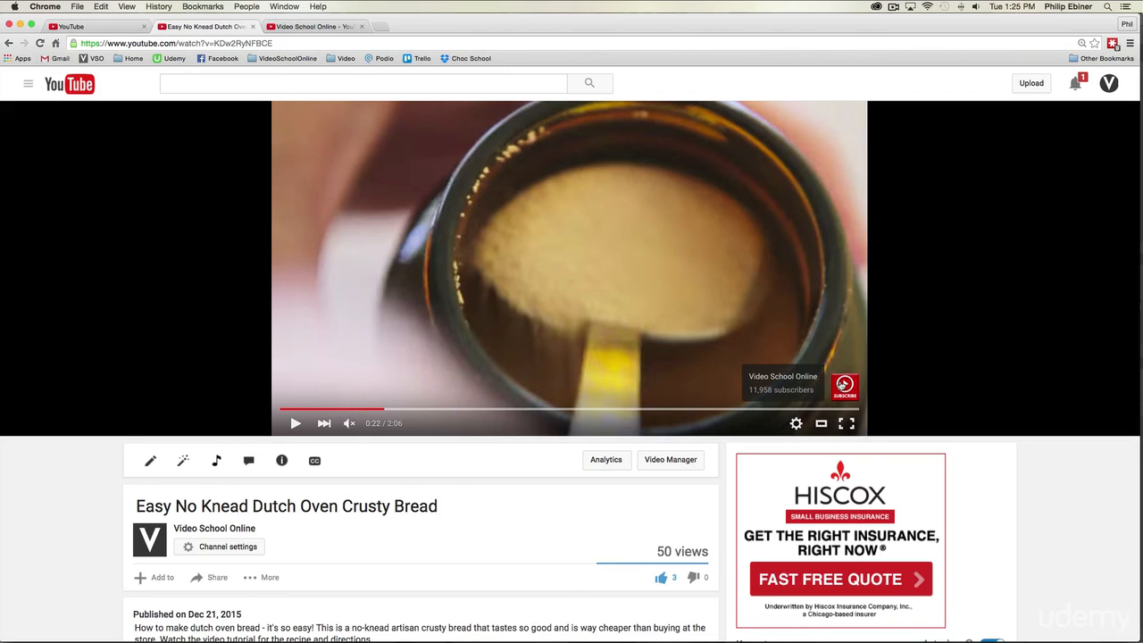